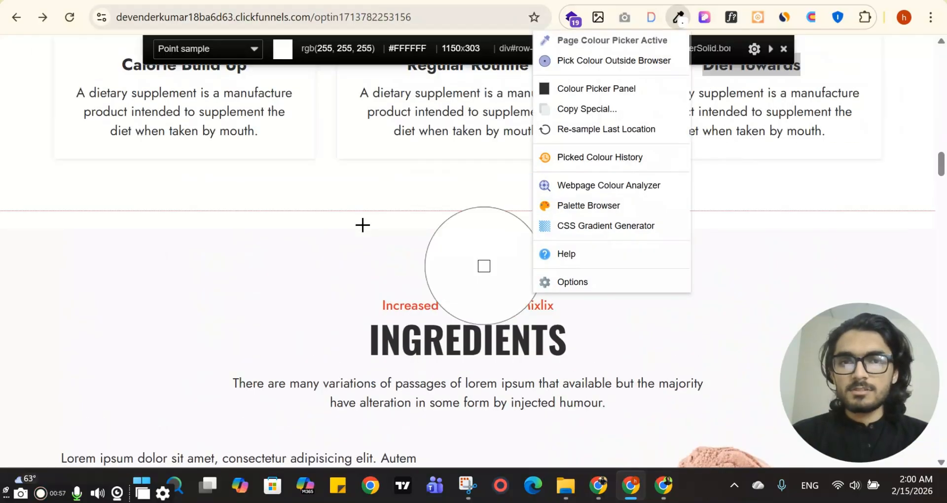
- Sample the background colour of the reference page's Ingredients section and show its hex code in the colour picker panel
left_click(112, 273)
left_click(680, 18)
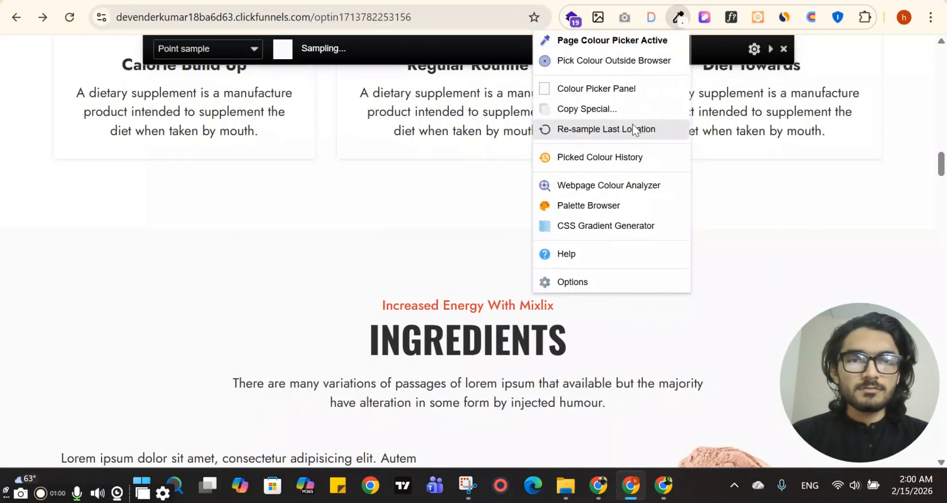
left_click(586, 88)
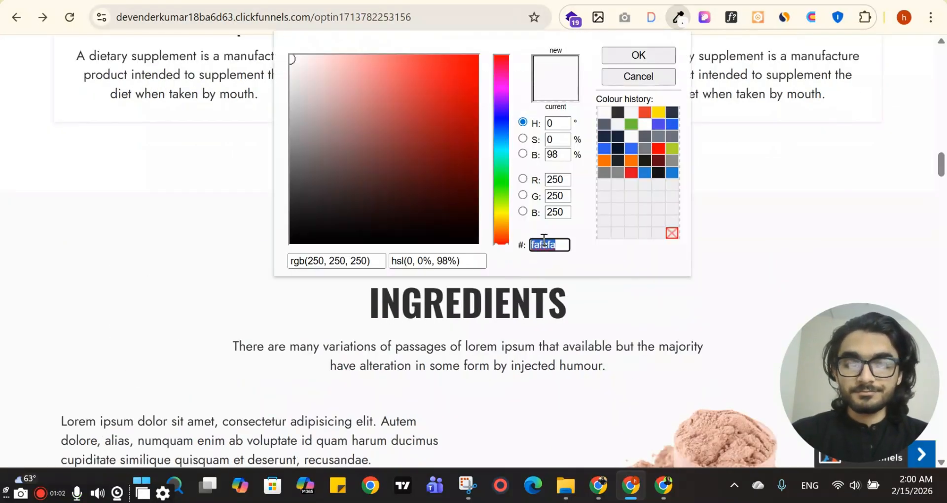
- In the page builder, add #FAFAFA as a custom colour and apply it to the empty section's background
key("ctrl+shift+Tab")
left_click(644, 363)
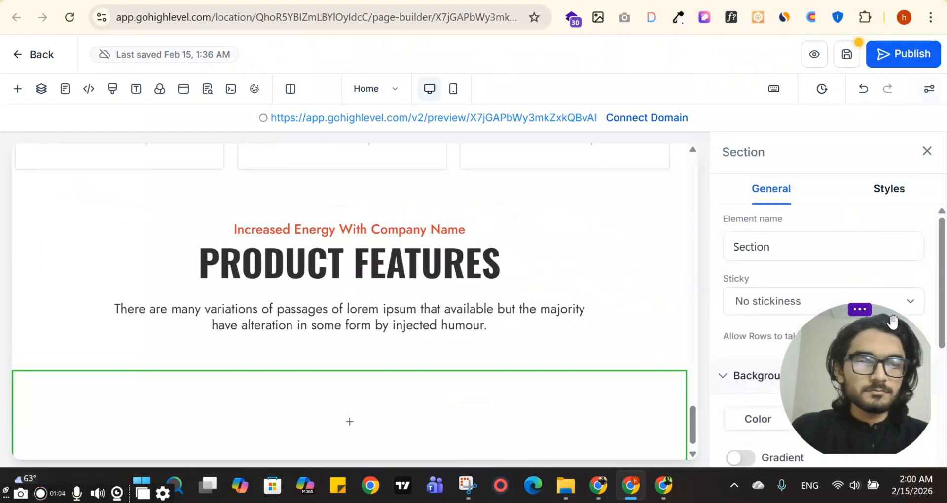
scroll(883, 346, "down", 3)
scroll(854, 313, "down", 2)
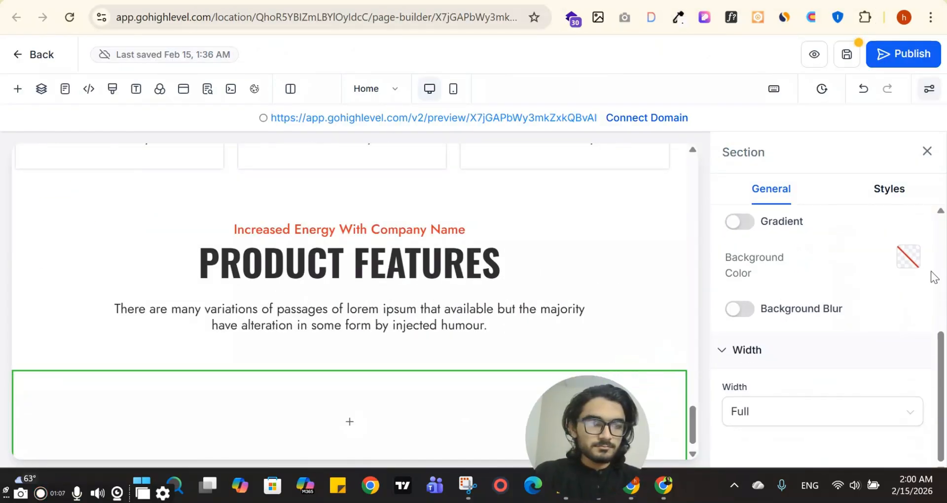
left_click(906, 256)
left_click(902, 200)
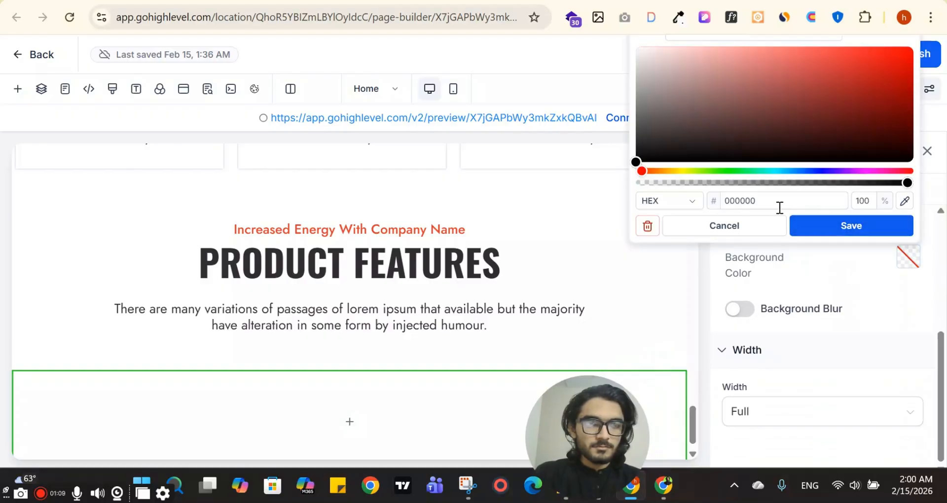
left_click(832, 227)
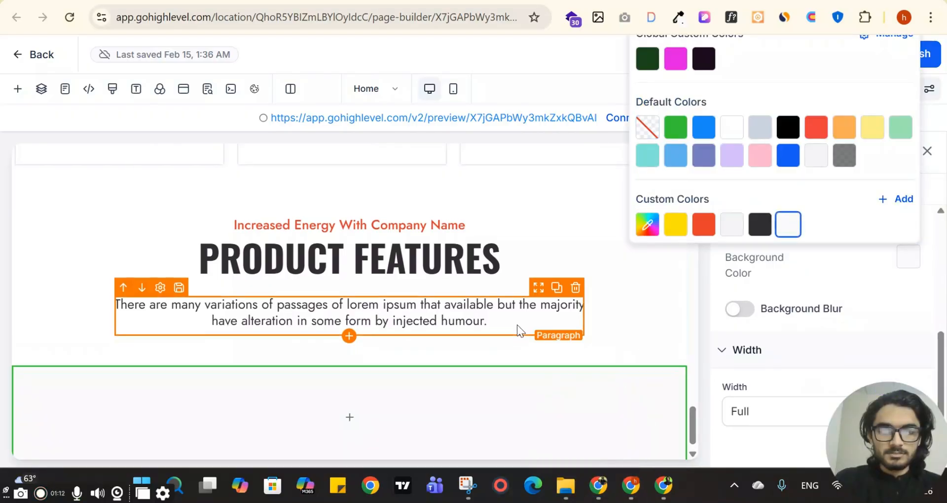
scroll(552, 306, "down", 1)
left_click(682, 280)
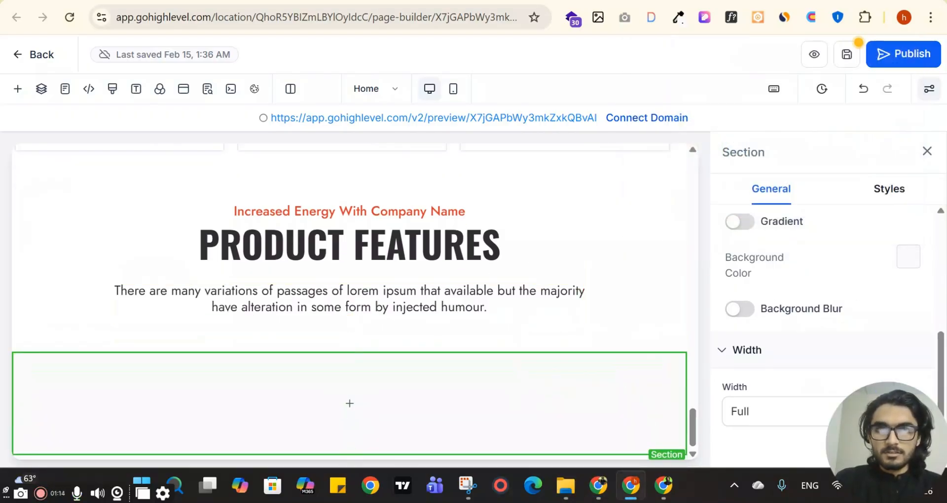
- Set the background of the copied Product Features heading section to the custom colour #f5f5f5
scroll(531, 295, "up", 4)
scroll(533, 291, "down", 4)
left_click(613, 183)
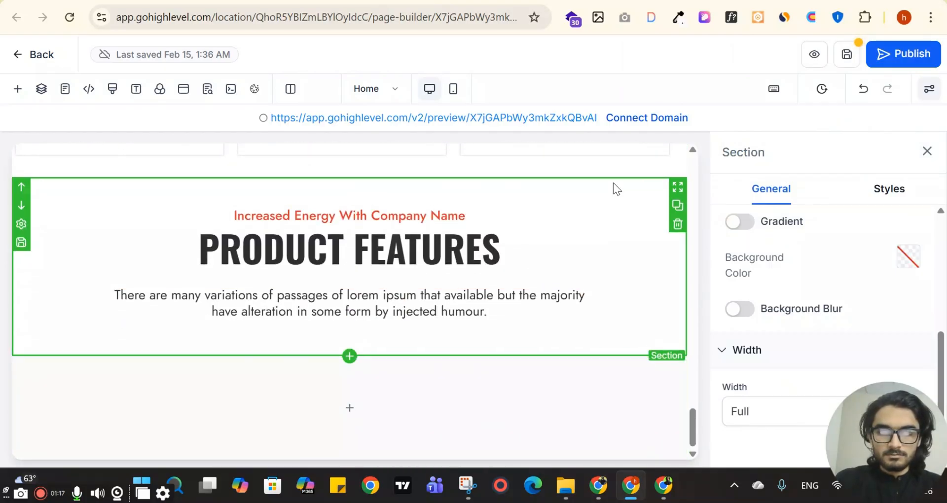
left_click(908, 256)
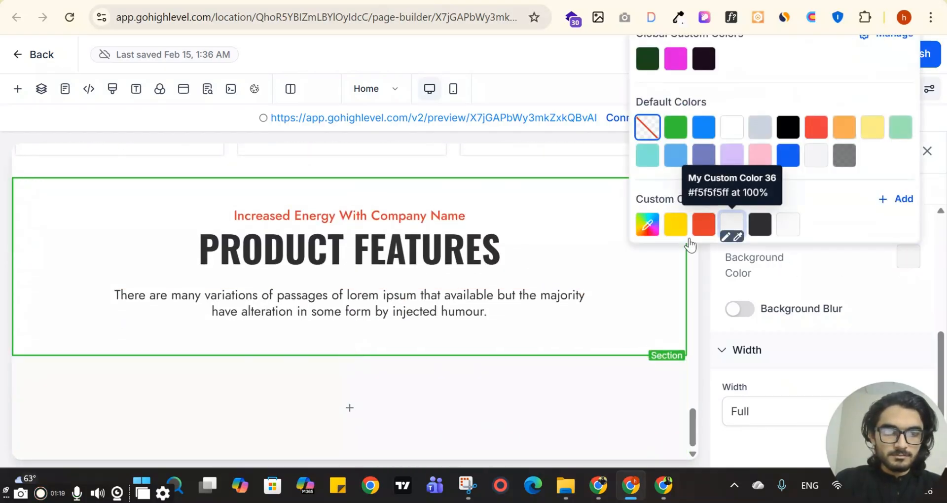
left_click(732, 225)
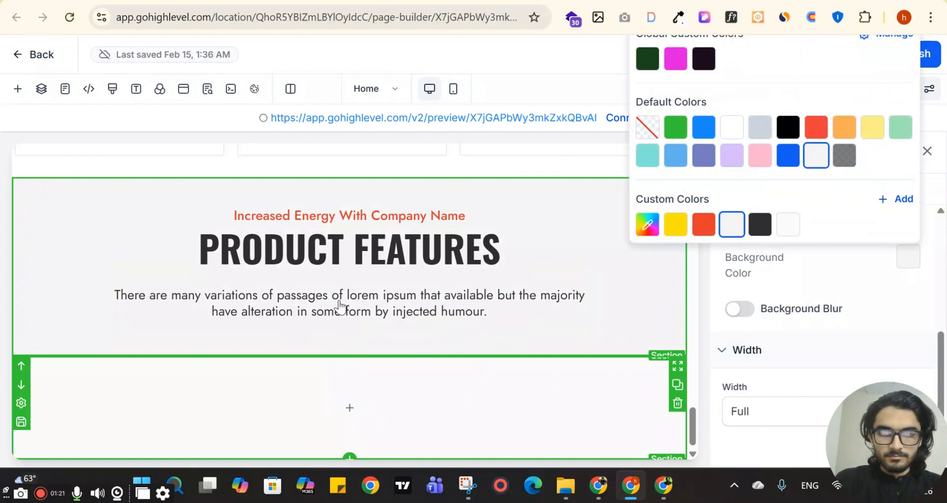
- Copy the reference page's red tagline as plain text and replace the section's tagline with "Increased Energy With Mixlix"
scroll(339, 305, "up", 3)
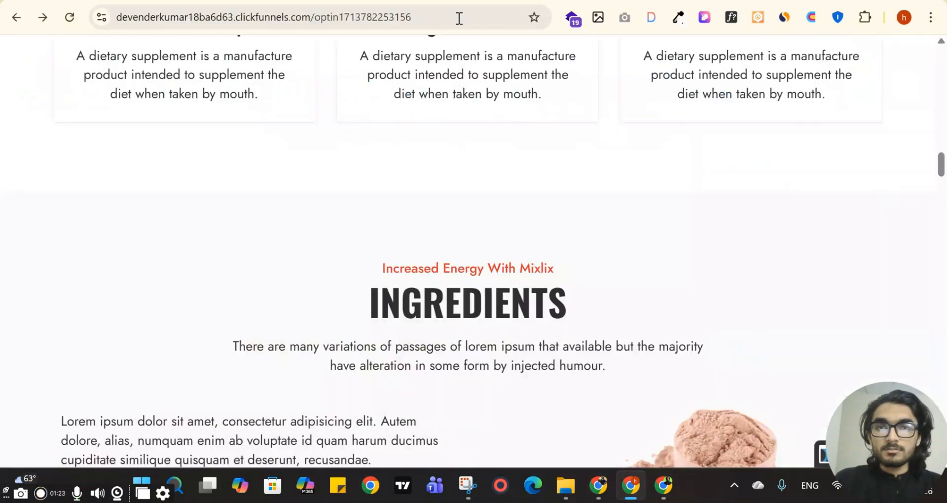
scroll(406, 171, "down", 3)
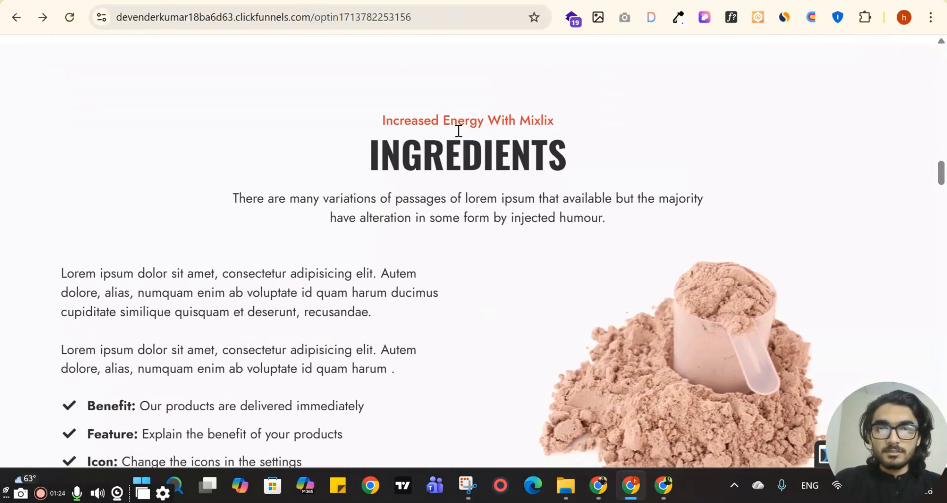
key("ctrl+t")
left_click(142, 22)
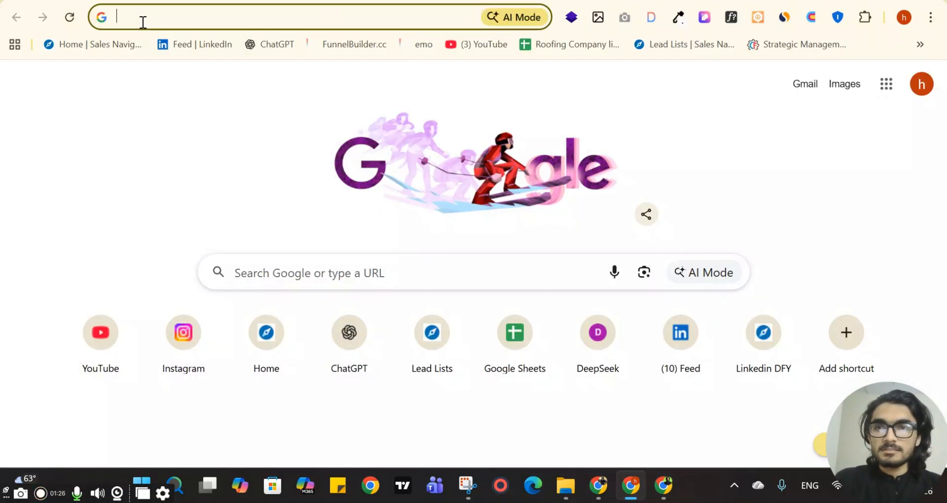
type("Increased Energy With Mixlix")
key("ctrl+a")
key("ctrl+x")
key("ctrl+Tab")
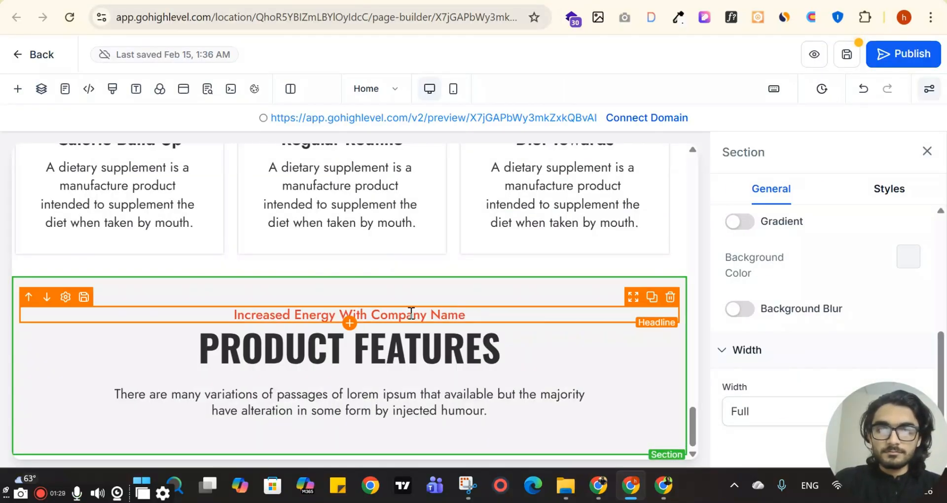
triple_click(411, 314)
key("ctrl+v")
key("ctrl+shift+Tab")
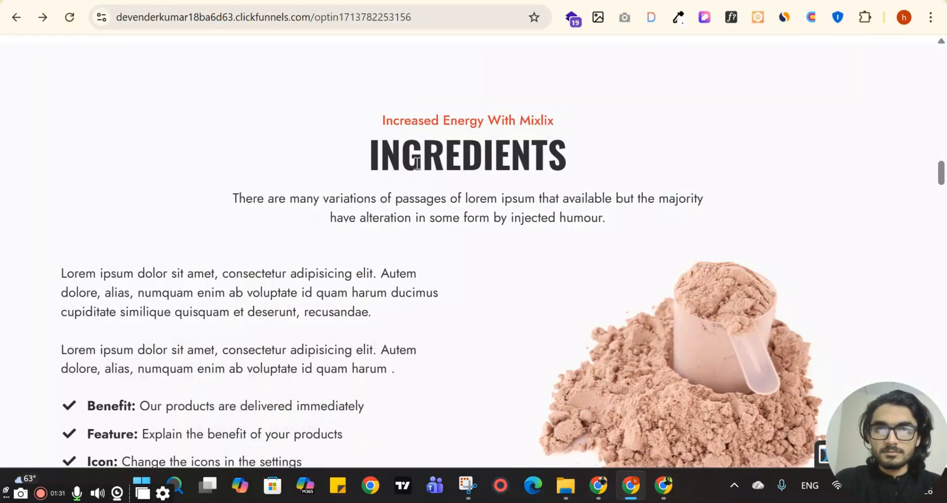
- Copy the reference page's section title as plain text and replace the Product Features headline with "INGREDIENTS"
double_click(417, 162)
key("ctrl+c")
key("ctrl+t")
key("ctrl+v")
key("ctrl+a")
key("ctrl+x")
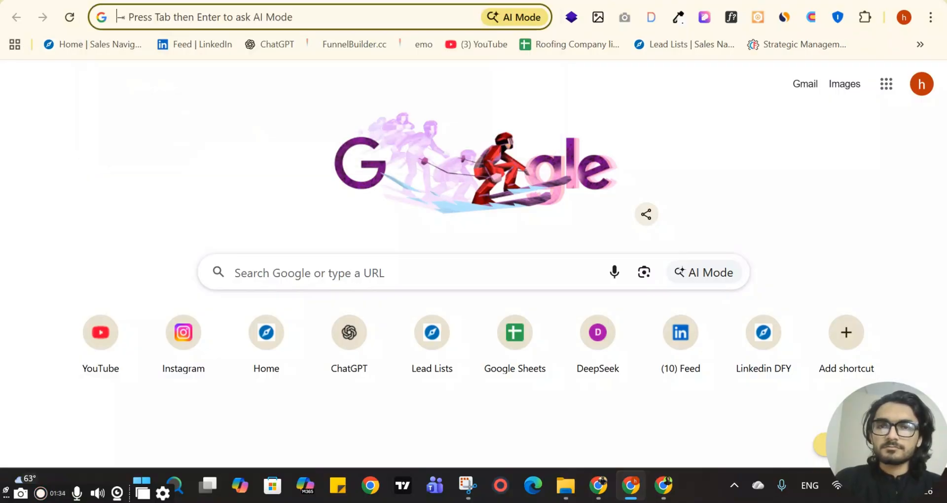
key("ctrl+Tab")
left_click(404, 353)
triple_click(404, 353)
key("ctrl+v")
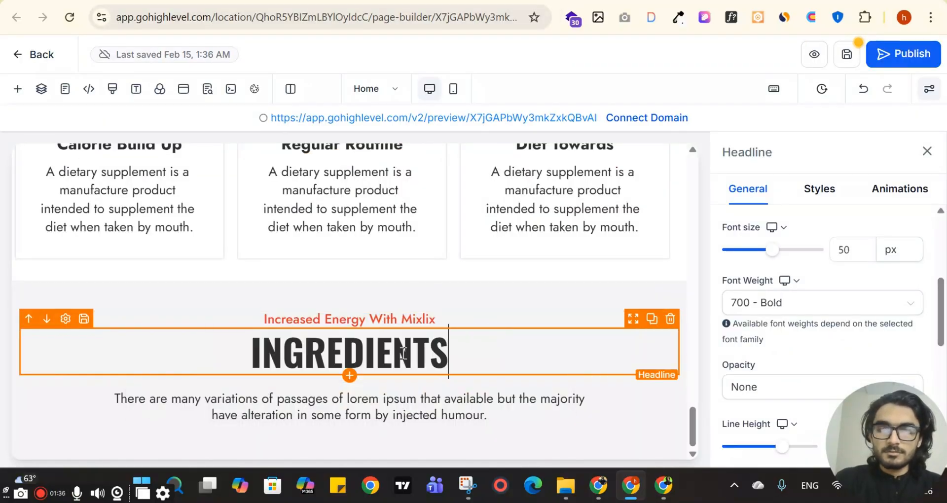
- Compare the intro paragraph with the reference page and examine the layout of the content below the Ingredients heading
key("ctrl+shift+Tab")
key("ctrl+shift+Tab")
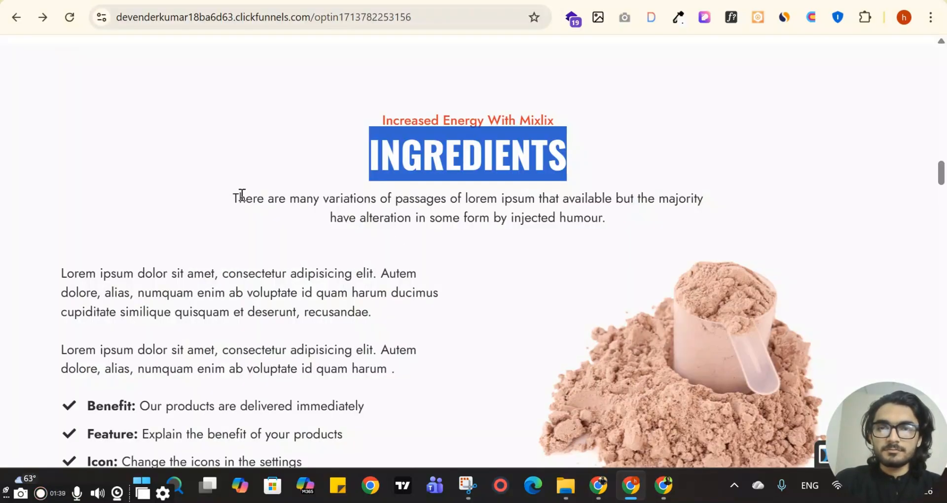
triple_click(571, 221)
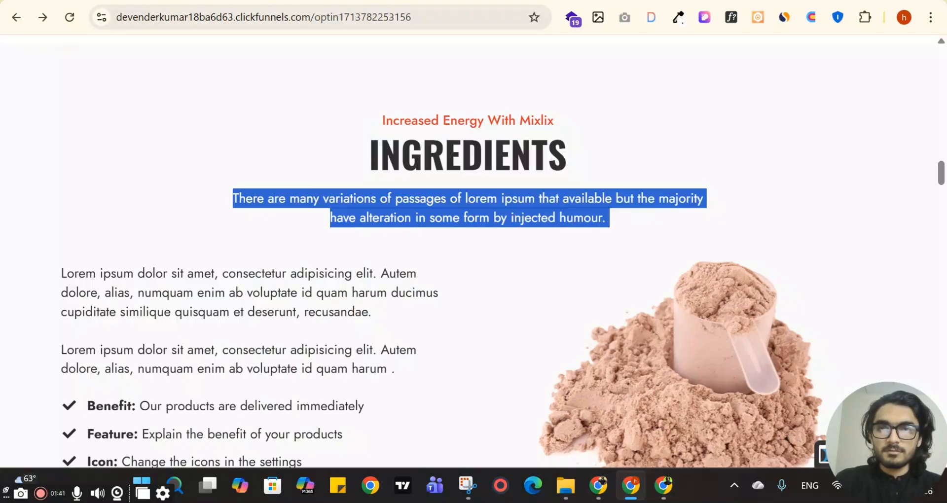
key("ctrl+Tab")
key("ctrl+Tab")
key("ctrl+shift+Tab")
key("ctrl+shift+Tab")
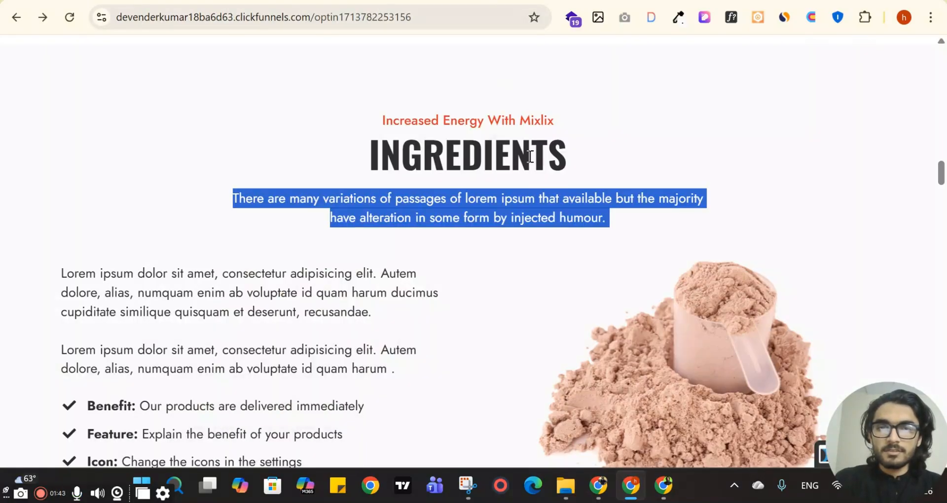
scroll(175, 86, "down", 5)
scroll(207, 260, "up", 2)
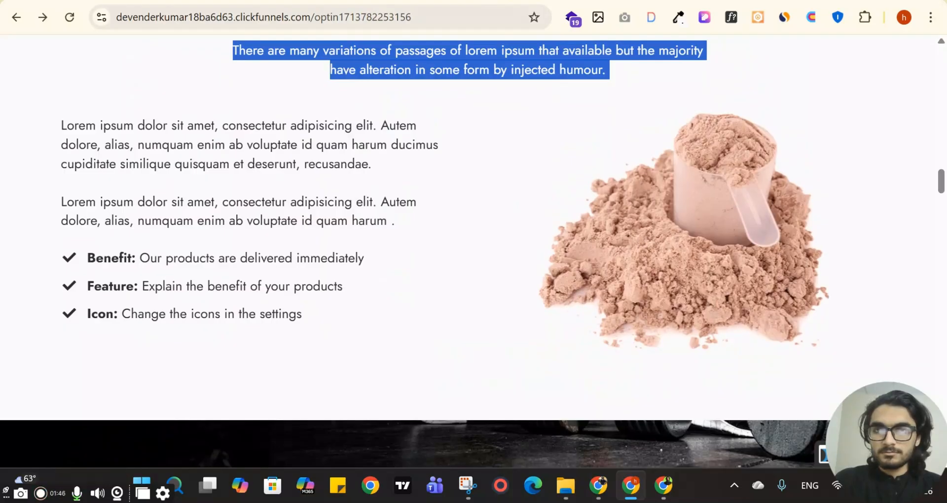
- Add a 2 Column row below the heading text in the Ingredients section of the page builder
key("ctrl+Tab")
key("ctrl+Tab")
scroll(366, 279, "up", 3)
scroll(366, 279, "down", 3)
left_click(350, 446)
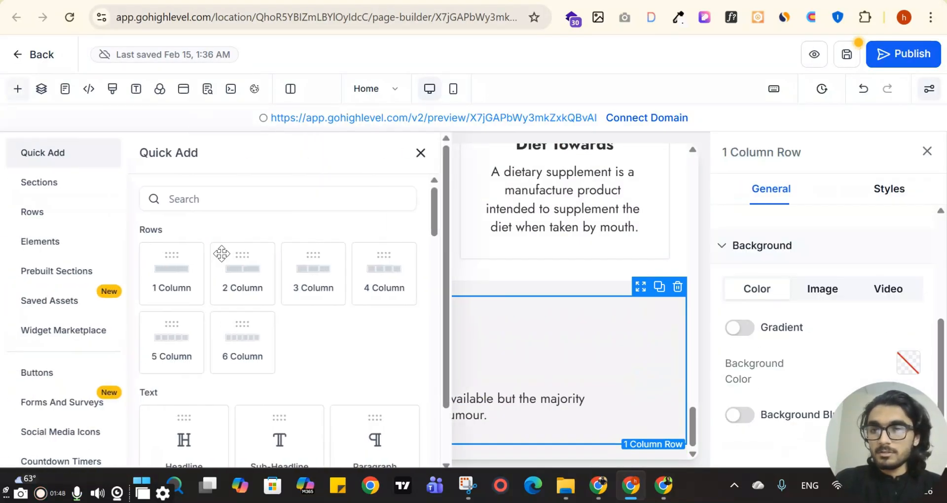
left_click_drag(229, 276, 515, 368)
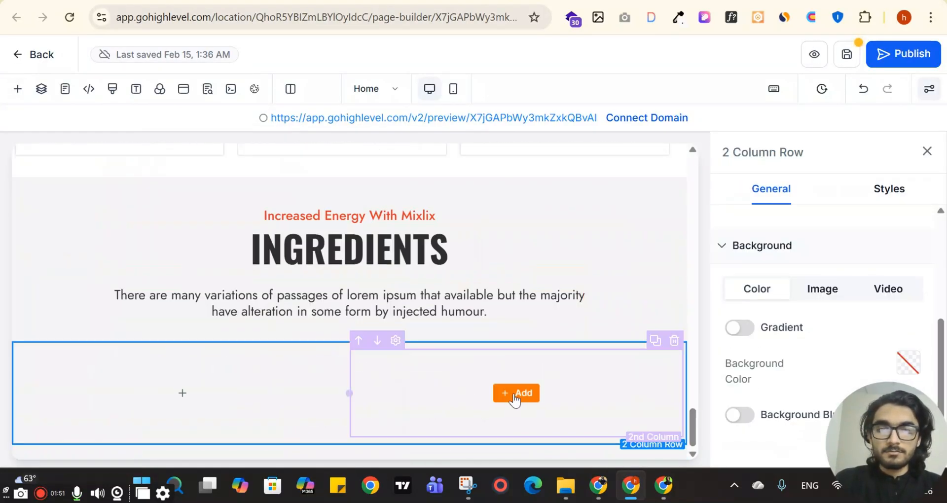
- Find the Image element and add it to the second column of the new row
left_click(514, 395)
scroll(268, 284, "up", 5)
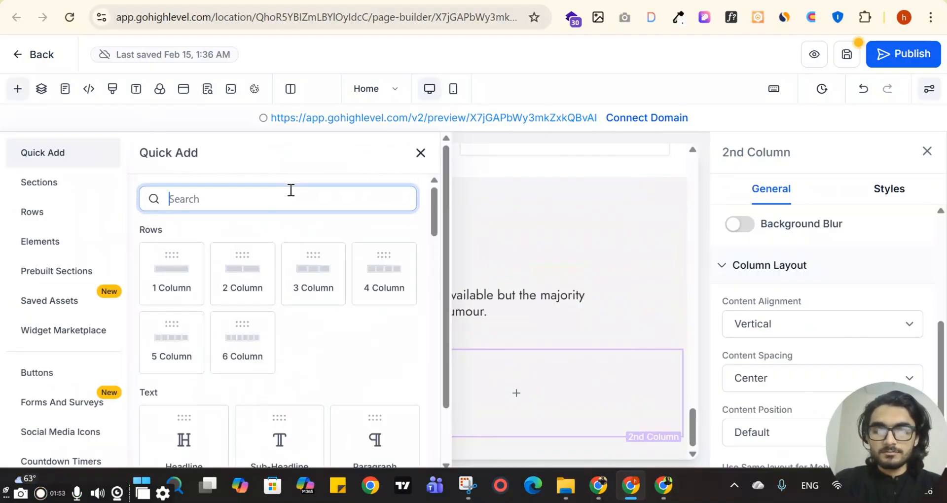
type("ima")
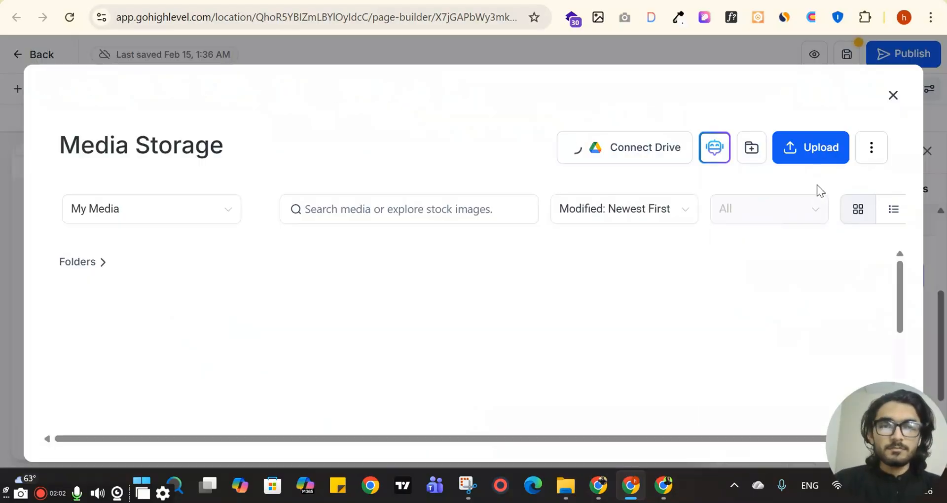
- Upload 24.png to the media storage and use it as the second column's image
left_click(795, 152)
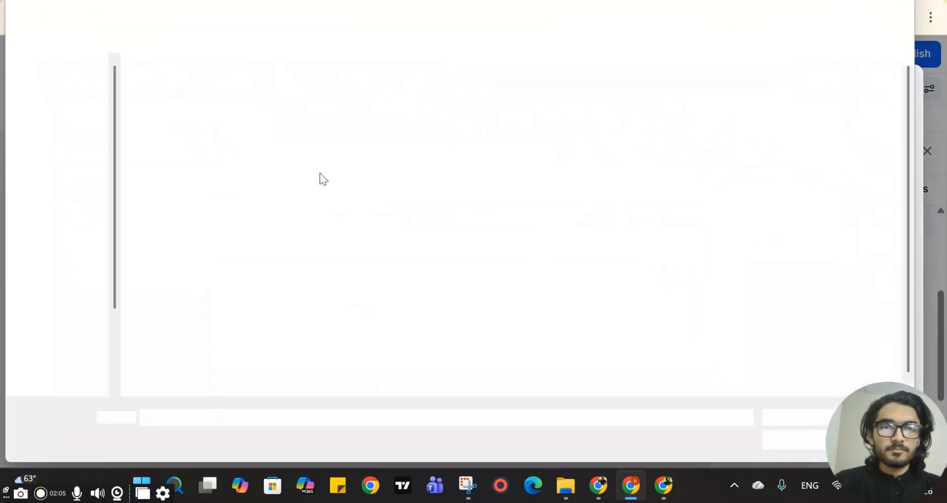
left_click(708, 276)
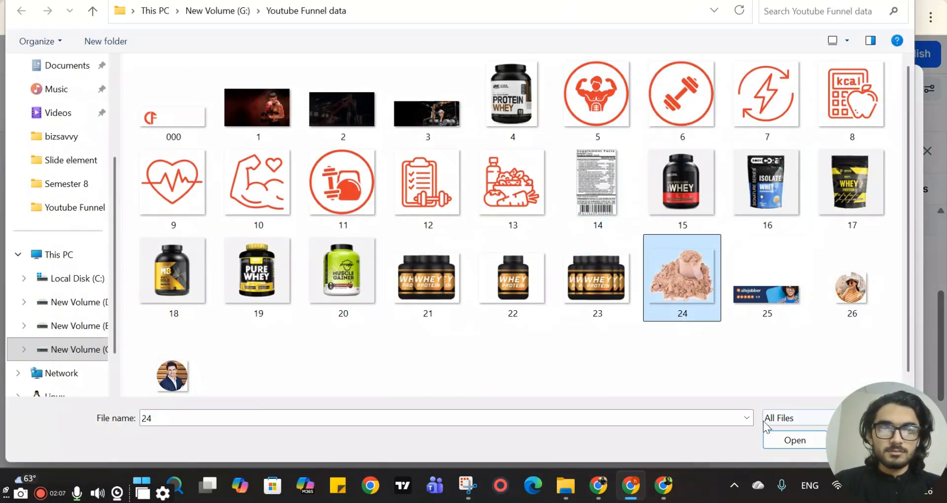
left_click(778, 440)
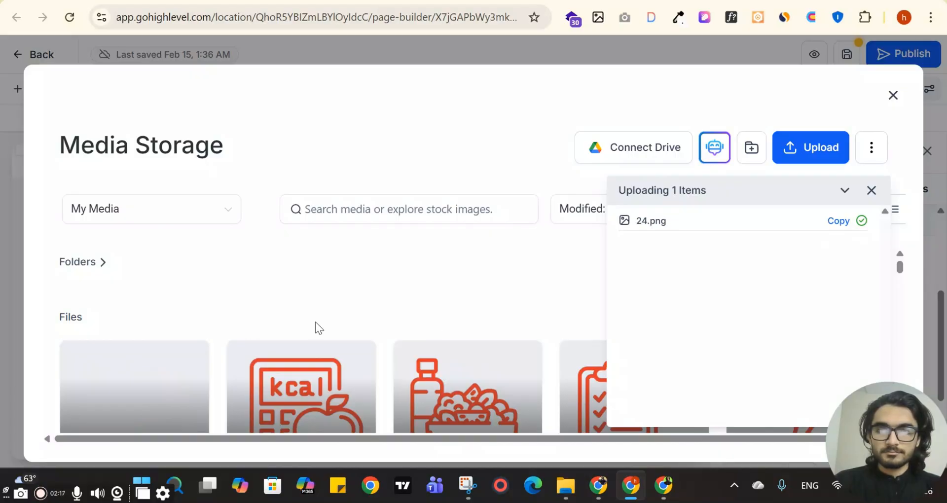
left_click(165, 392)
left_click(871, 448)
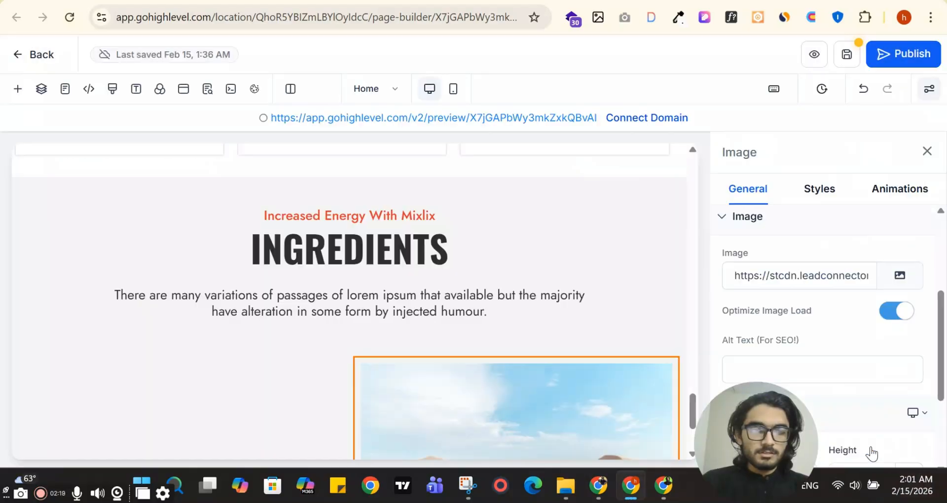
scroll(564, 389, "down", 4)
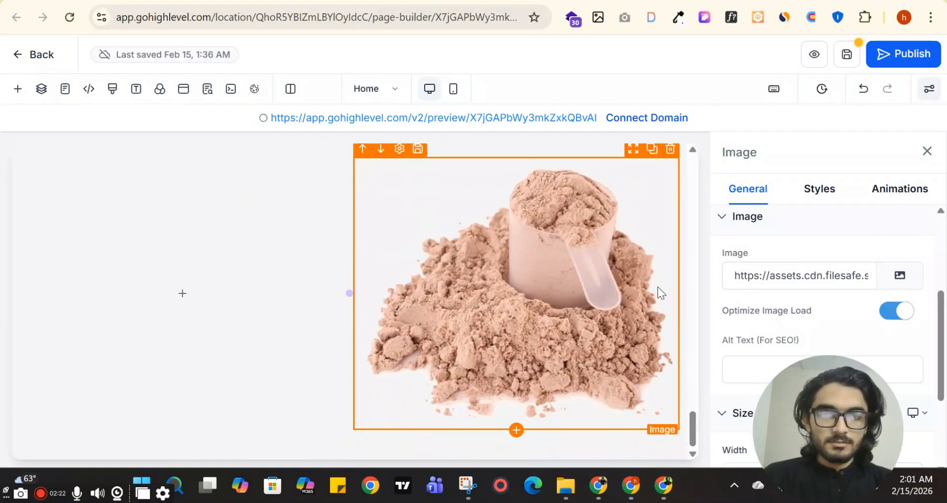
scroll(322, 297, "up", 1)
- Inspect the powder image on the reference page to read its dimensions
key("ctrl+Tab")
right_click(417, 267)
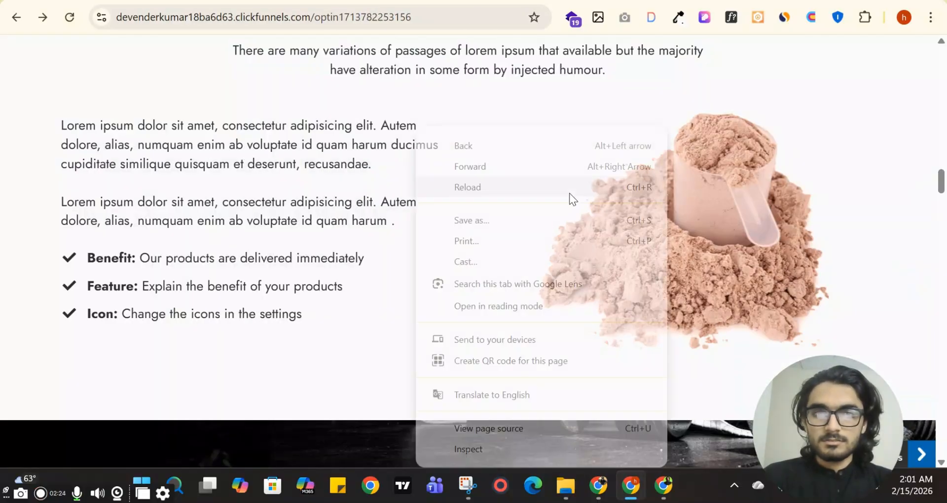
left_click(484, 448)
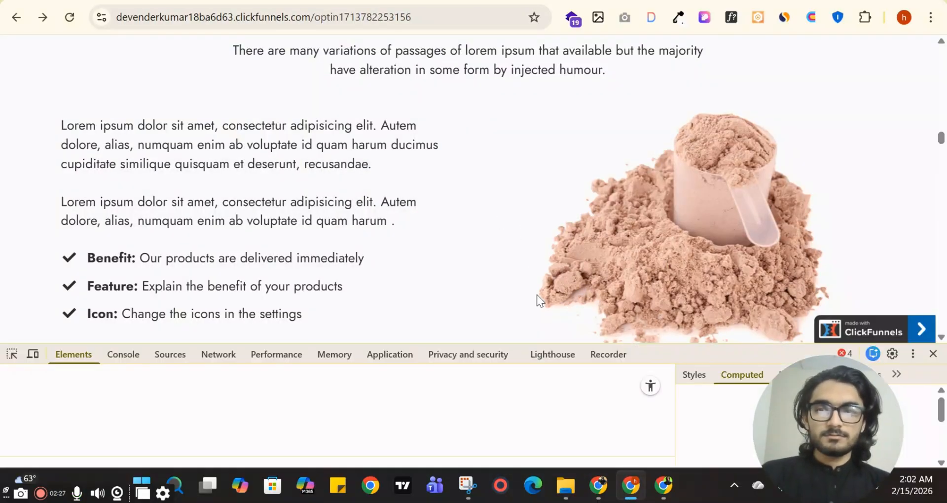
left_click(11, 354)
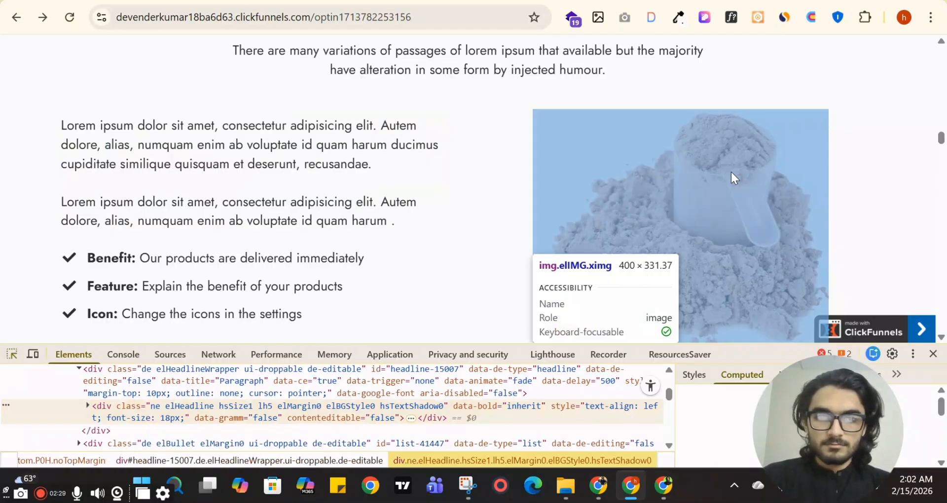
left_click(730, 171)
- Check the image in the builder, and examine the sizes and padding of the reference page's Ingredients and feature rows
key("ctrl+shift+Tab")
scroll(811, 289, "down", 3)
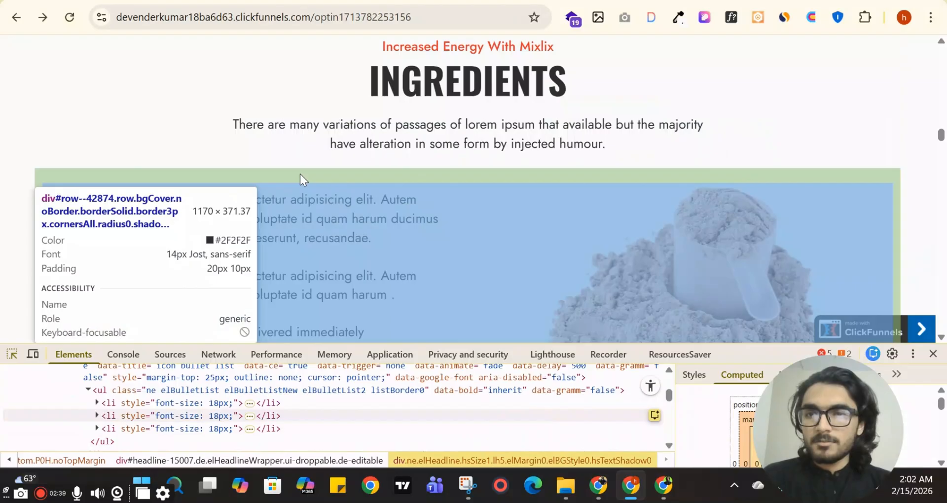
scroll(300, 173, "down", 3)
left_click(323, 113)
scroll(381, 205, "up", 20)
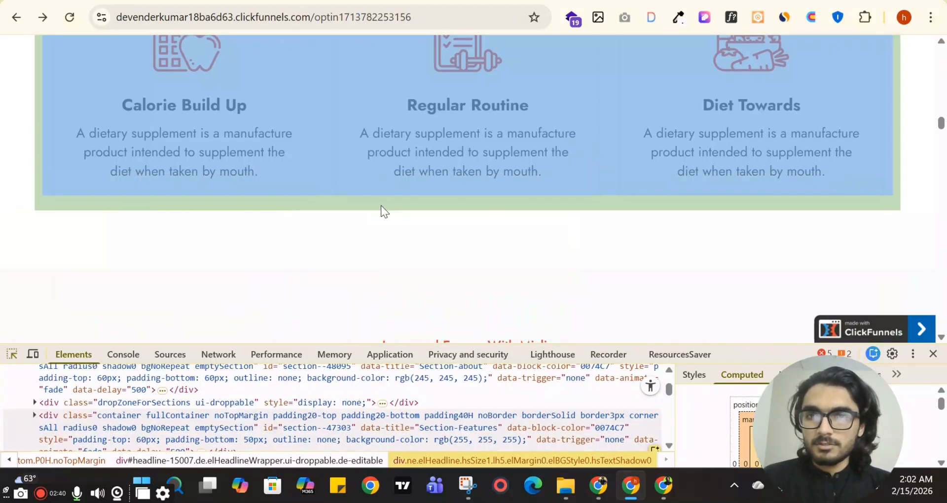
- Review the hero, About Supplement and feature sections on the reference page and in the builder for paragraph text to reuse
scroll(428, 167, "up", 3)
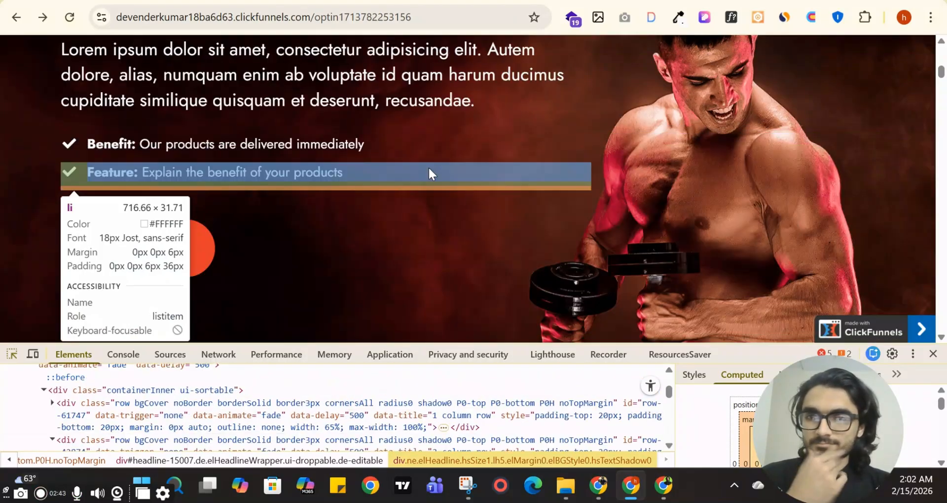
left_click(428, 166)
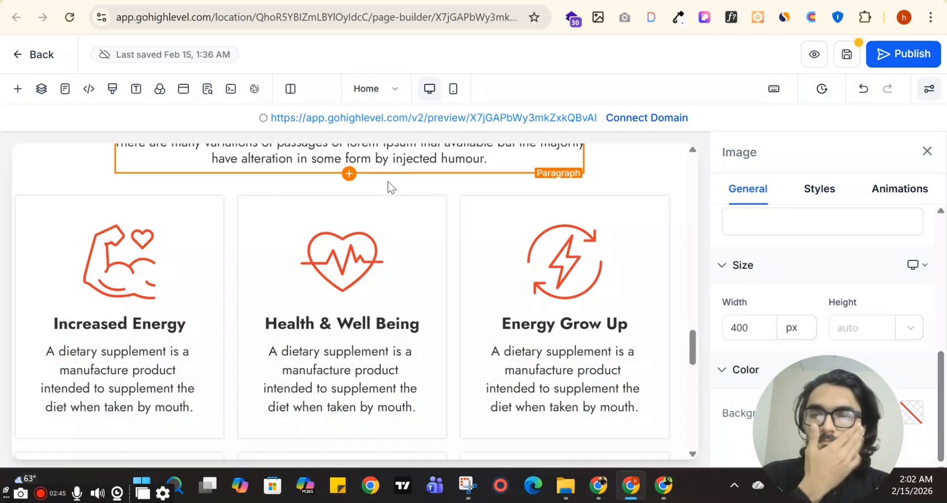
scroll(387, 186, "up", 2)
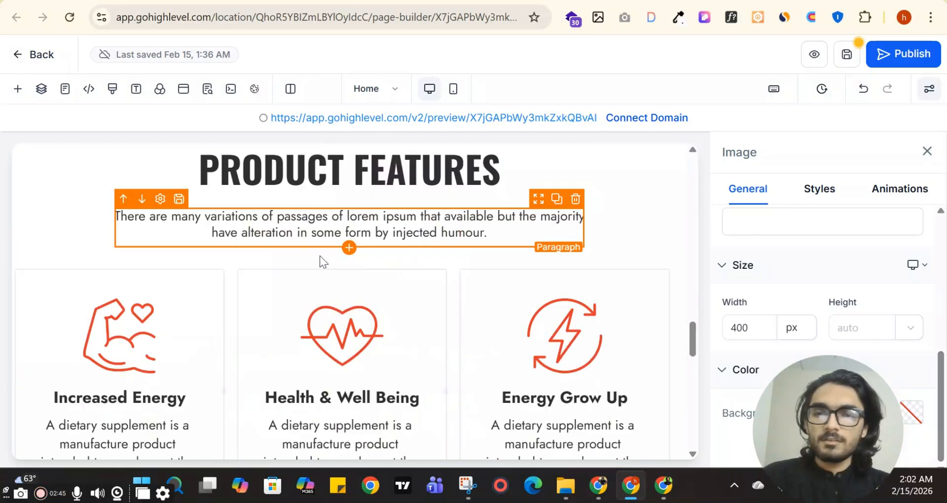
scroll(320, 256, "down", 10)
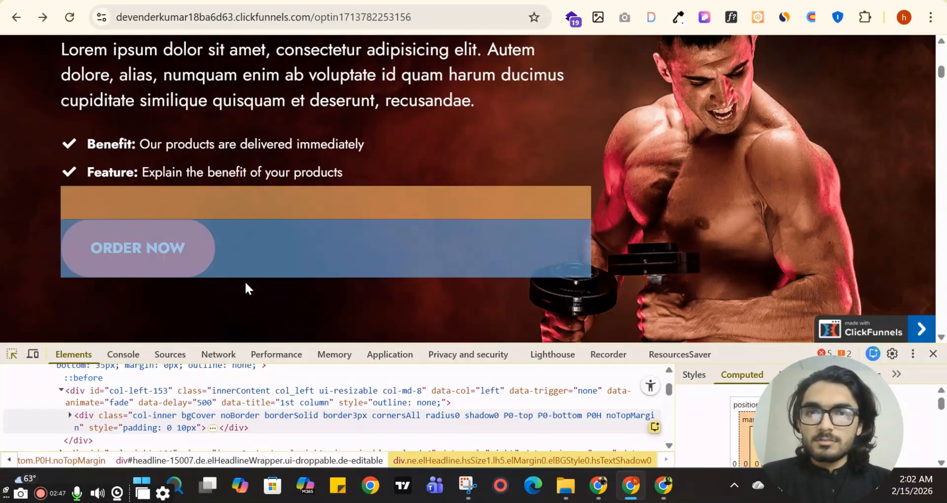
scroll(319, 266, "down", 15)
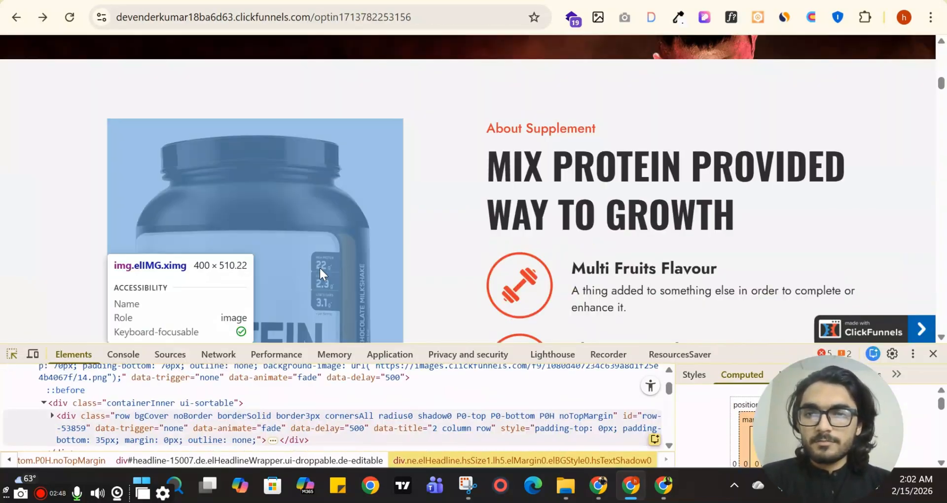
scroll(379, 193, "down", 12)
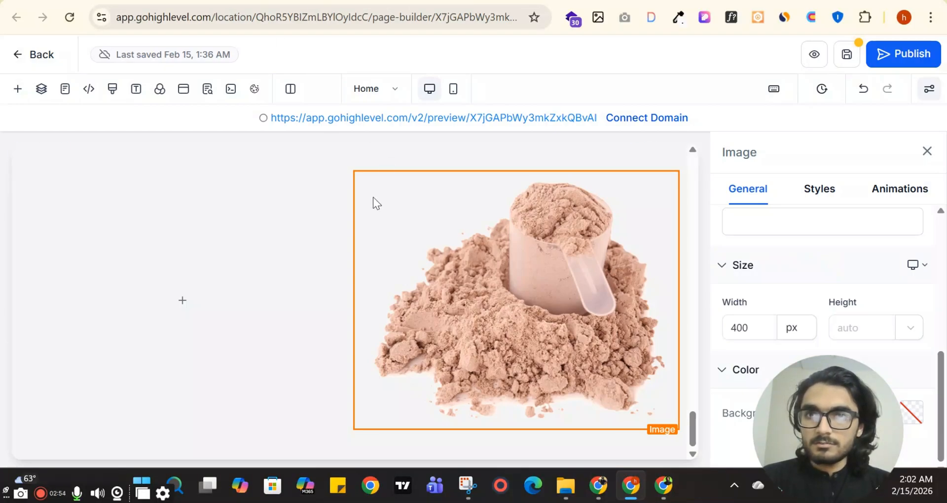
scroll(373, 196, "up", 8)
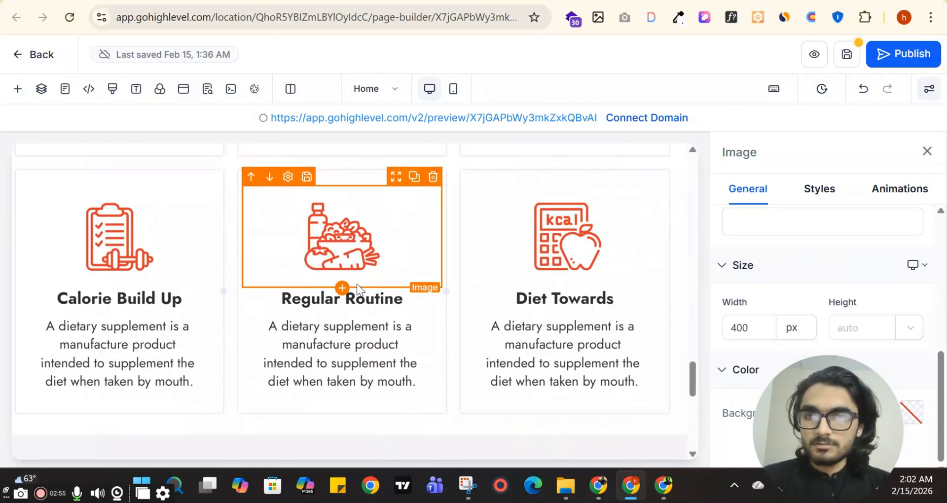
scroll(357, 283, "up", 10)
scroll(403, 312, "up", 5)
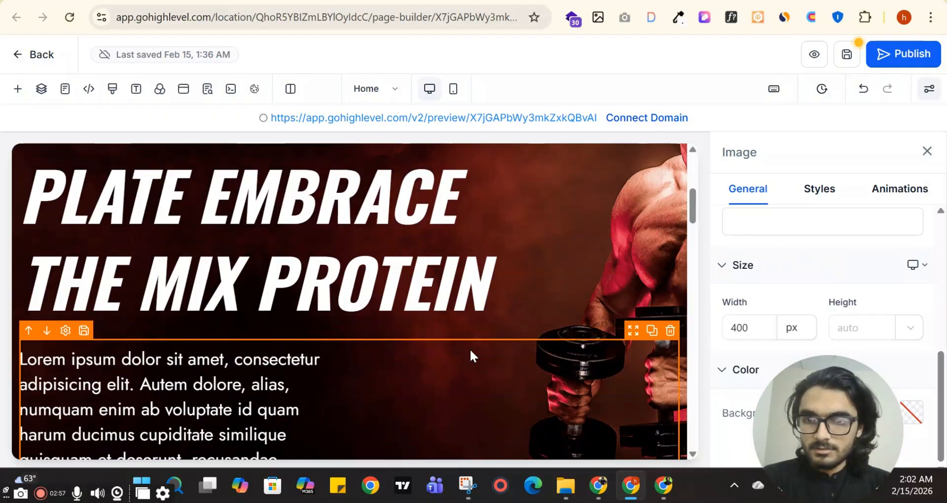
scroll(470, 348, "down", 6)
scroll(347, 273, "down", 12)
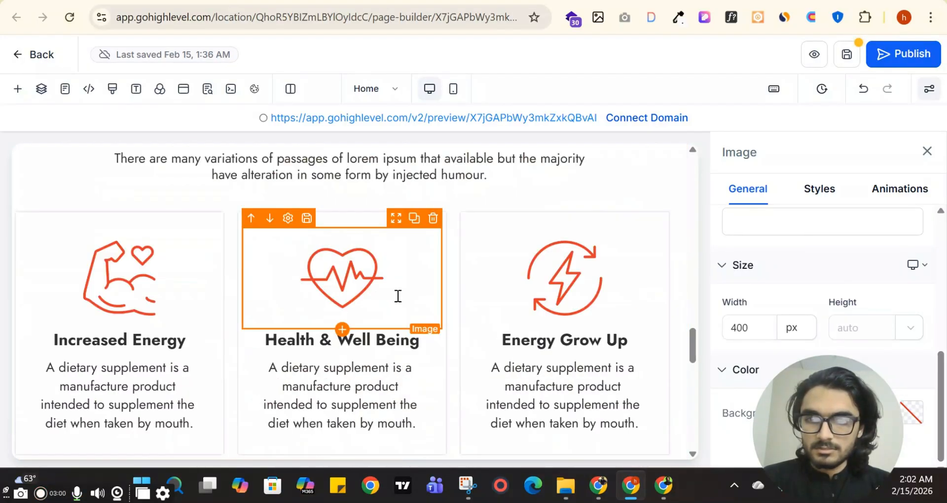
- Duplicate the paragraph under Calorie Build Up and move the copy into the empty first column of the Ingredients row
scroll(316, 292, "down", 5)
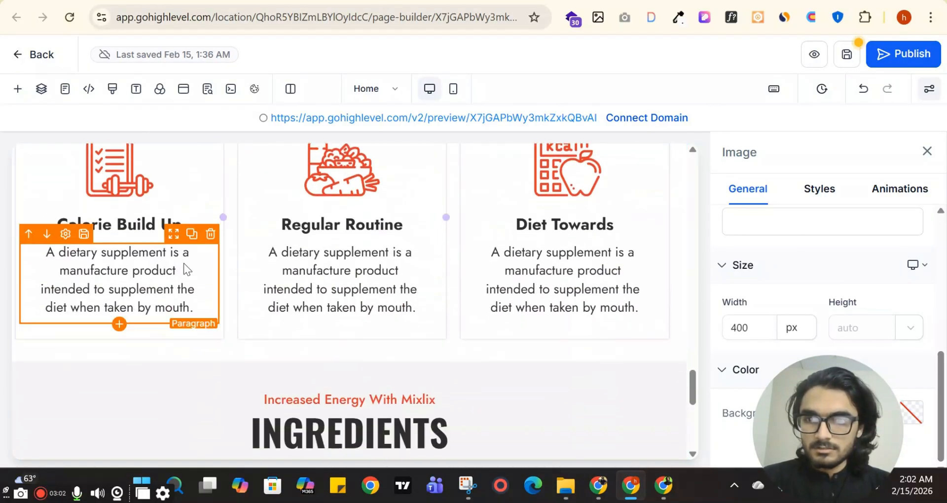
left_click(193, 234)
scroll(185, 139, "down", 4)
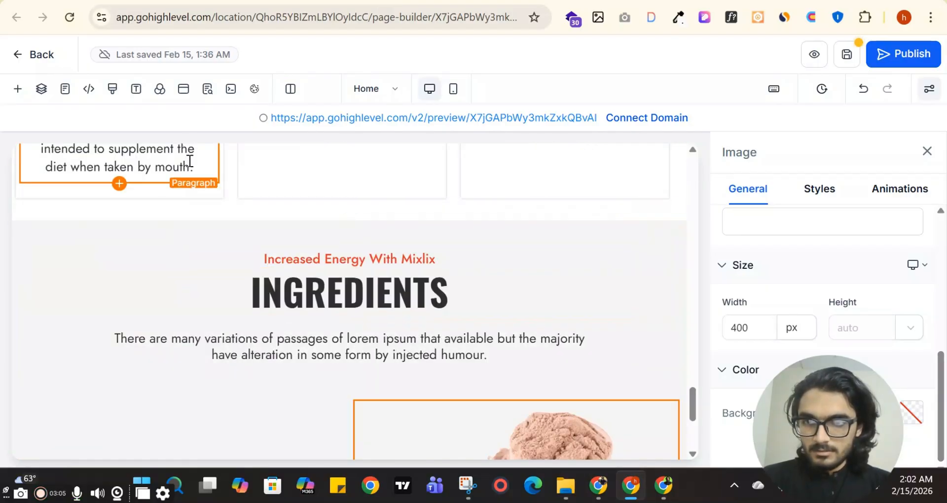
scroll(190, 162, "up", 3)
left_click_drag(173, 266, 227, 264)
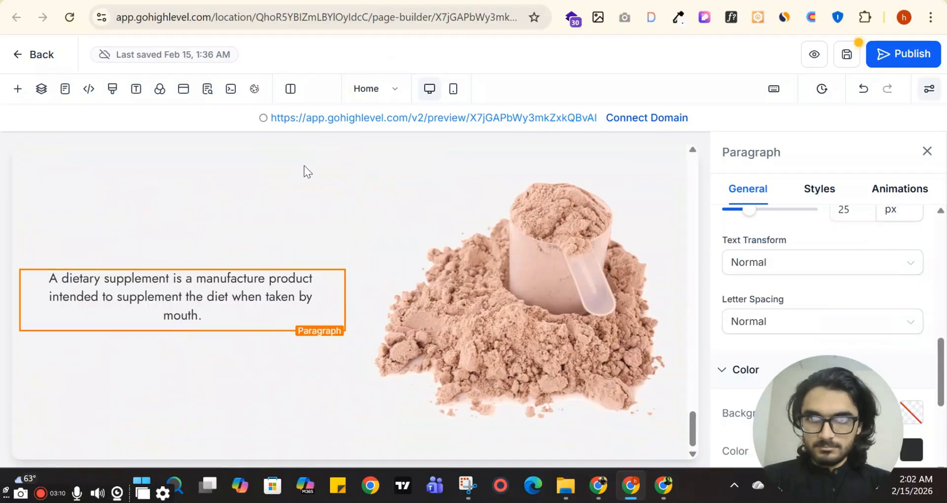
- Copy the first Ingredients paragraph from the reference page, strip its formatting, and use it to replace the first column's paragraph text
key("ctrl+Tab")
triple_click(254, 140)
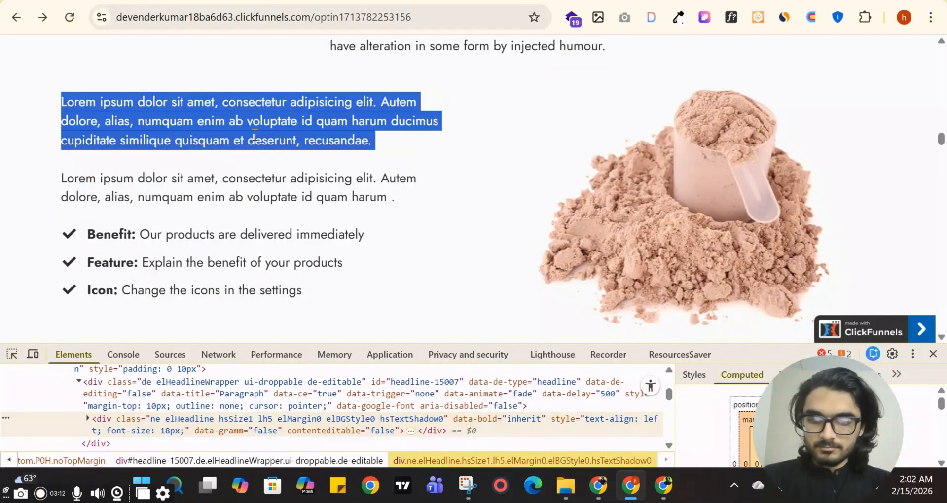
key("ctrl+c")
key("ctrl+t")
key("ctrl+v")
key("ctrl+a")
key("ctrl+x")
left_click(242, 2)
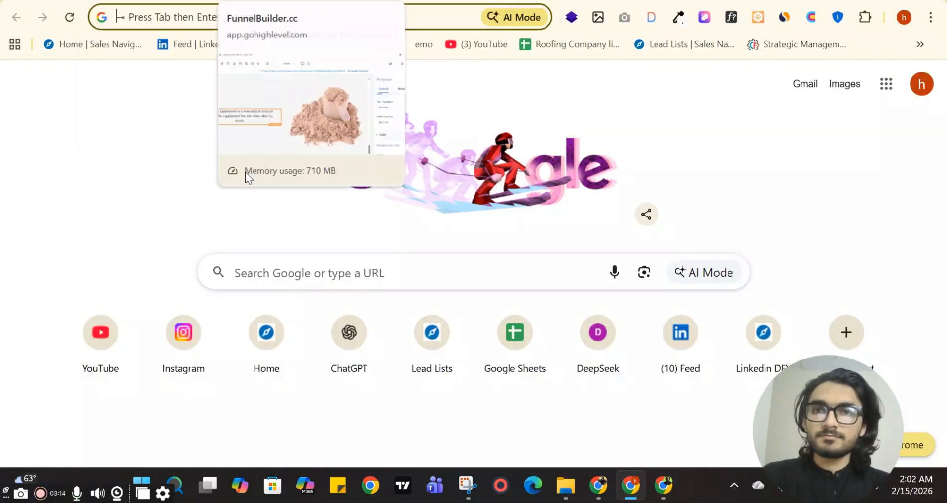
triple_click(194, 305)
key("ctrl+v")
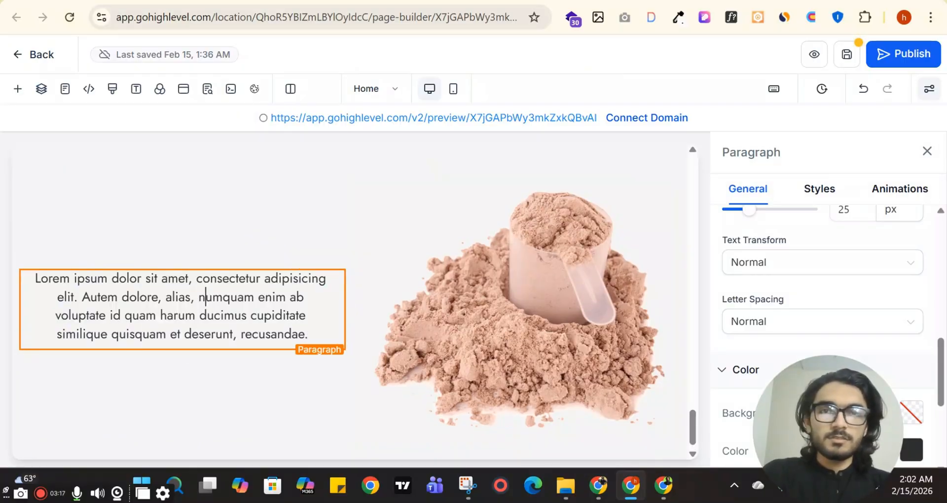
- Examine the computed padding, font family, size, weight, line height and text alignment of the reference page's first Ingredients paragraph
left_click(136, 1)
left_click_drag(794, 371, 483, 348)
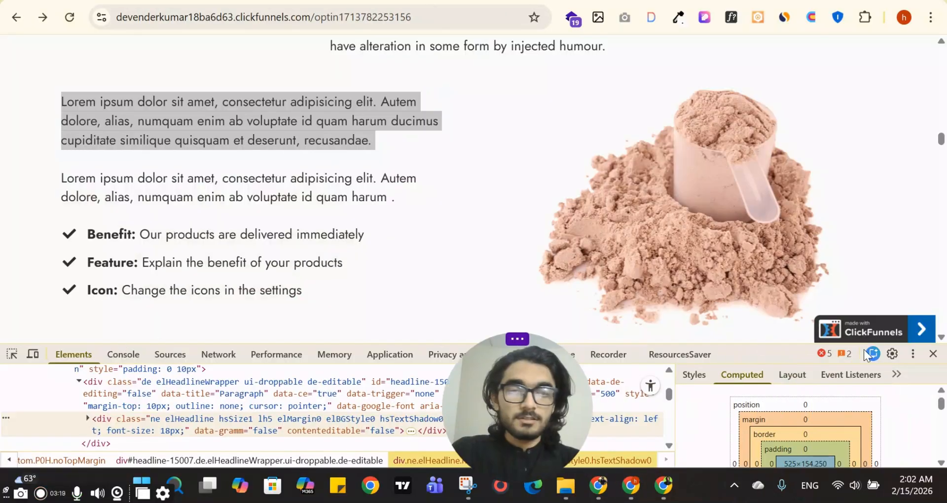
left_click_drag(773, 345, 762, 216)
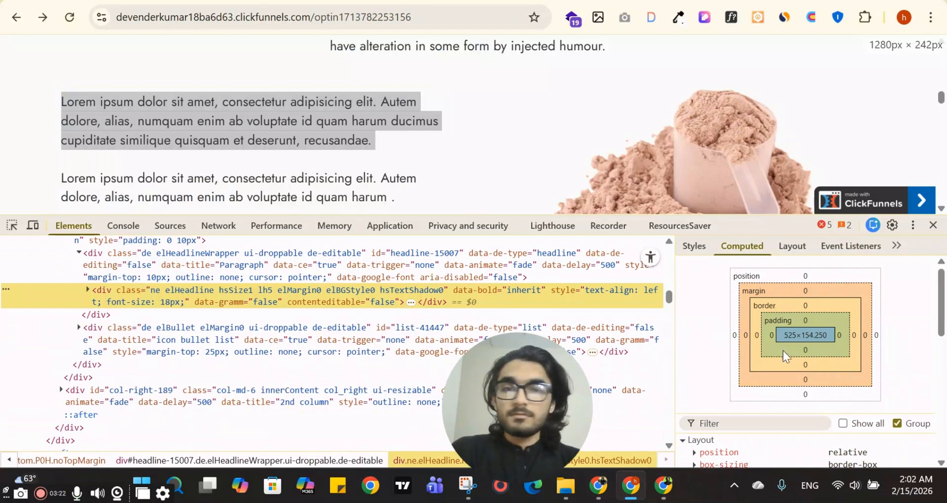
scroll(785, 356, "down", 3)
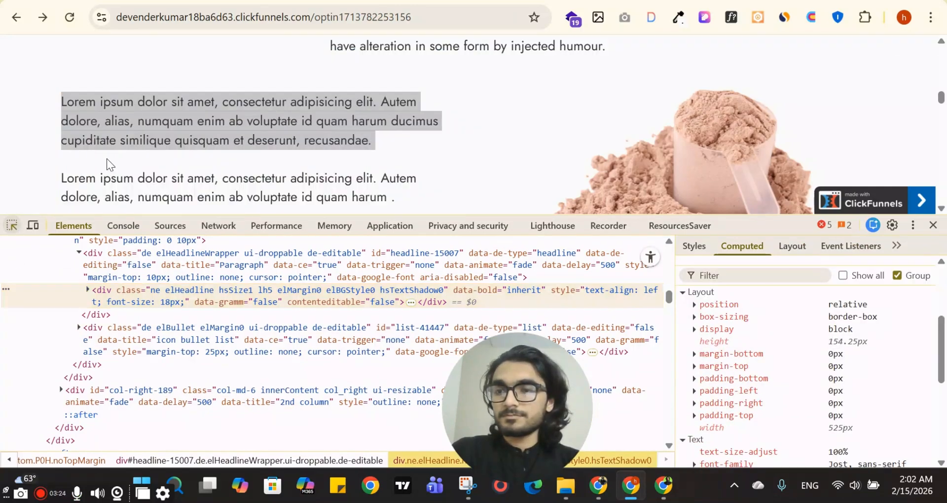
scroll(847, 399, "down", 2)
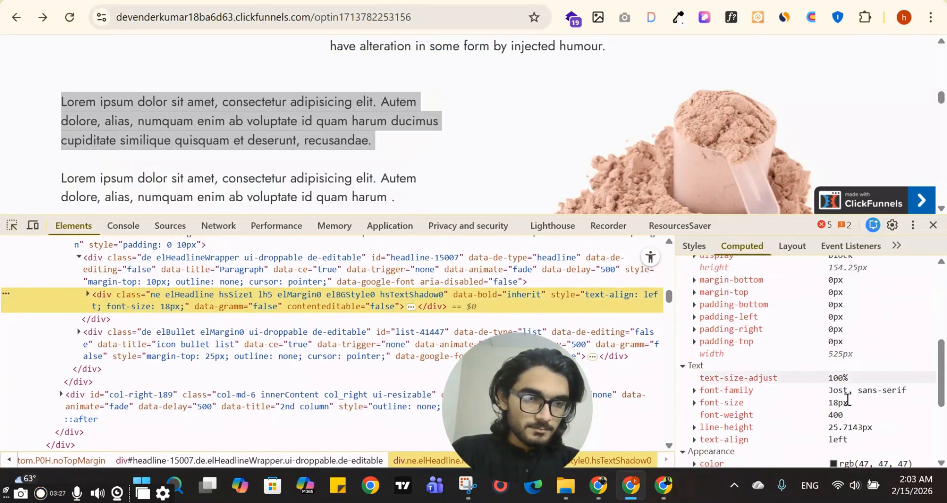
scroll(847, 399, "down", 2)
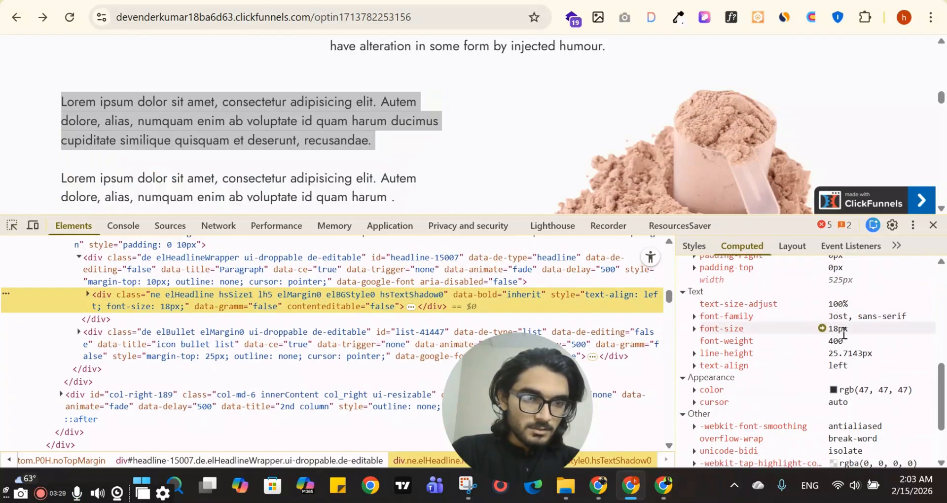
left_click_drag(526, 404, 808, 427)
- Check the builder paragraph's typography, align its text left, compare it with the reference page, and close its settings
left_click(197, 1)
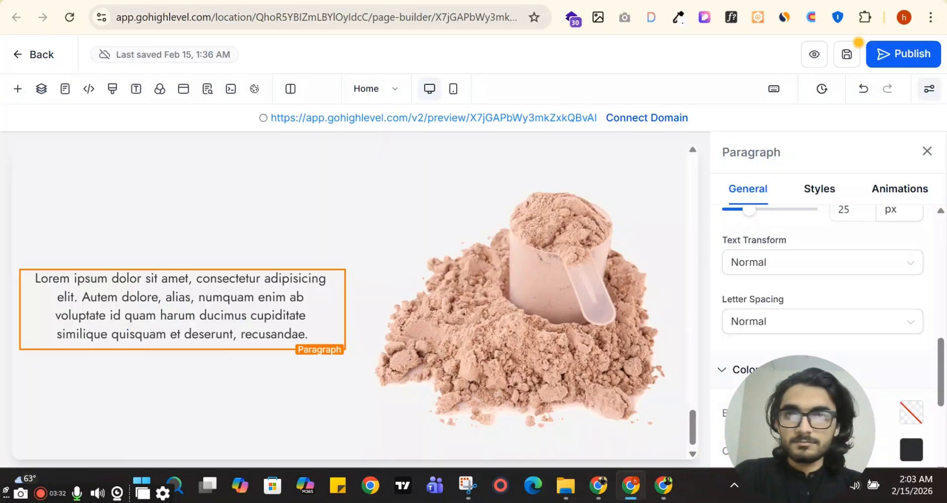
scroll(868, 257, "up", 3)
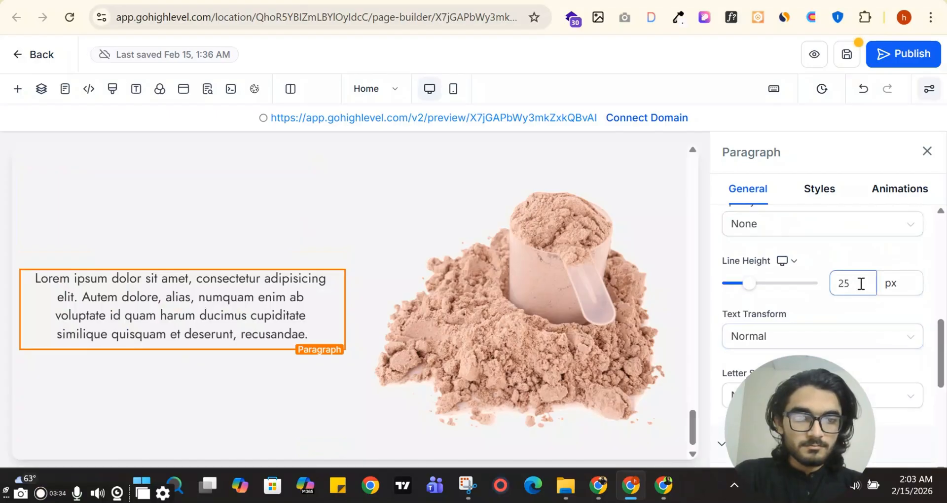
scroll(859, 291, "up", 3)
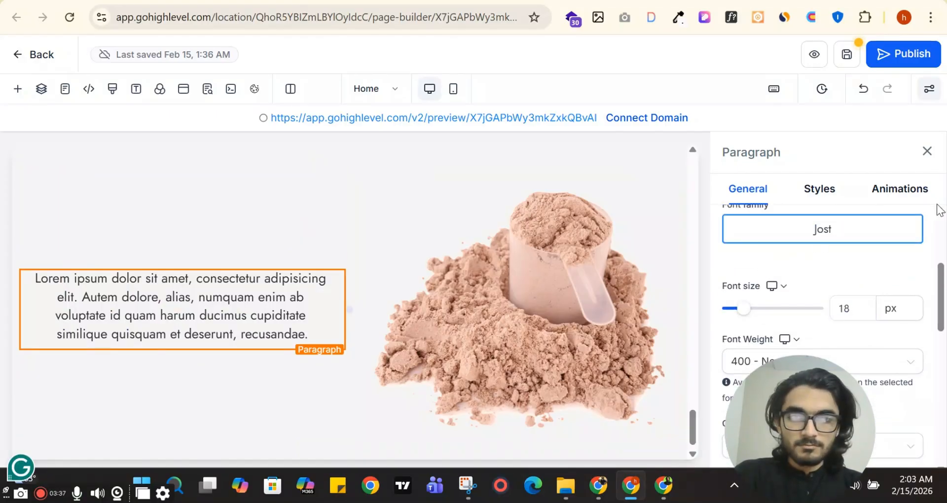
left_click(842, 195)
scroll(836, 283, "down", 6)
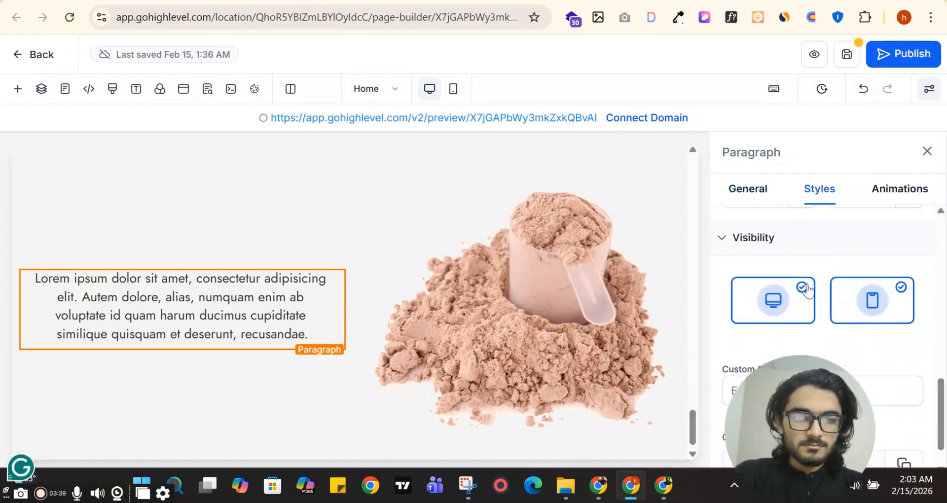
scroll(809, 285, "up", 6)
scroll(783, 287, "up", 2)
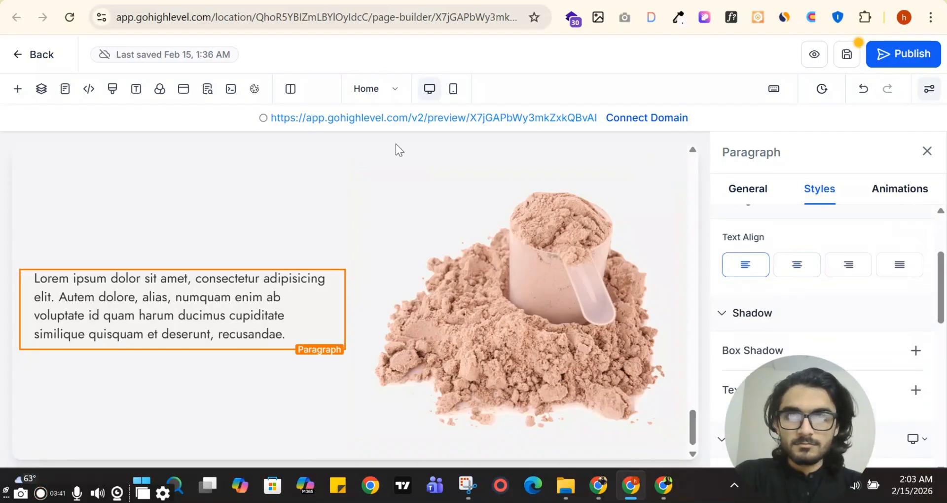
key("alt+Tab")
key("alt+Tab")
left_click(921, 147)
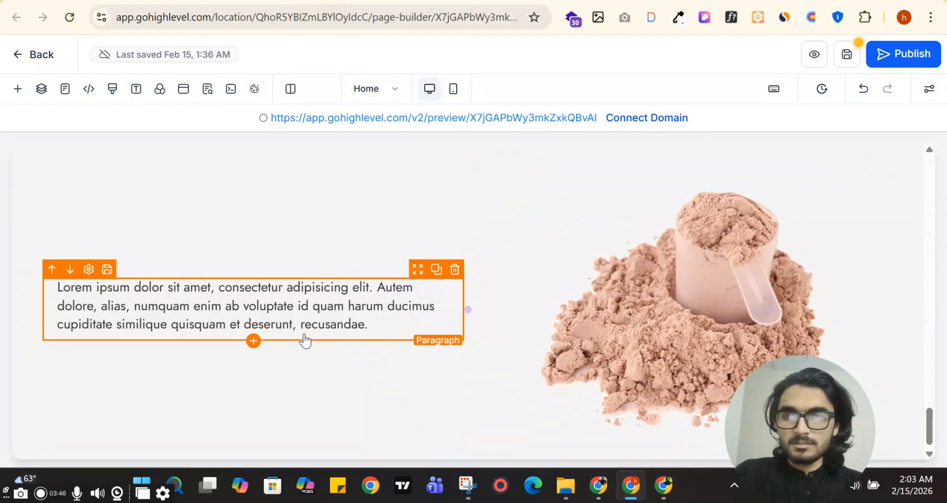
- Duplicate the first column's paragraph and replace the copy's text with the reference page's second Ingredients paragraph, ending in "quam harum ."
key("ctrl+d")
key("alt+Tab")
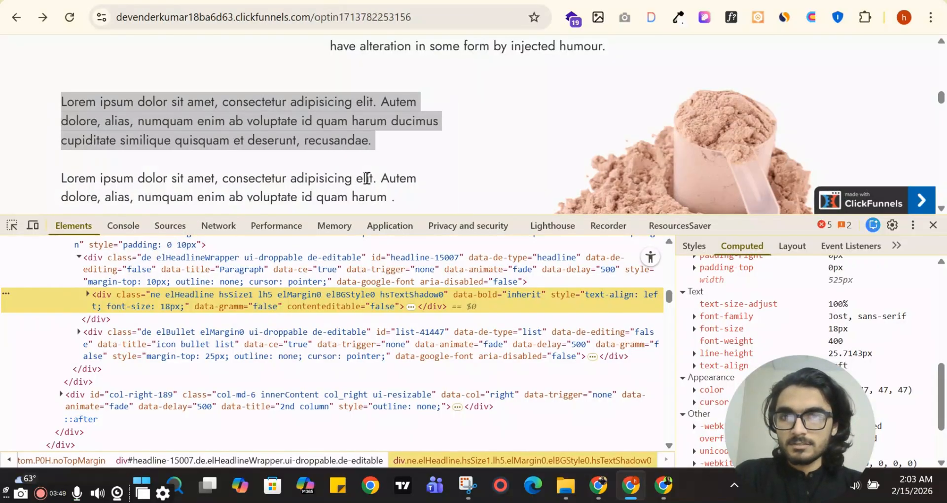
scroll(370, 175, "down", 2)
left_click_drag(397, 130, 46, 109)
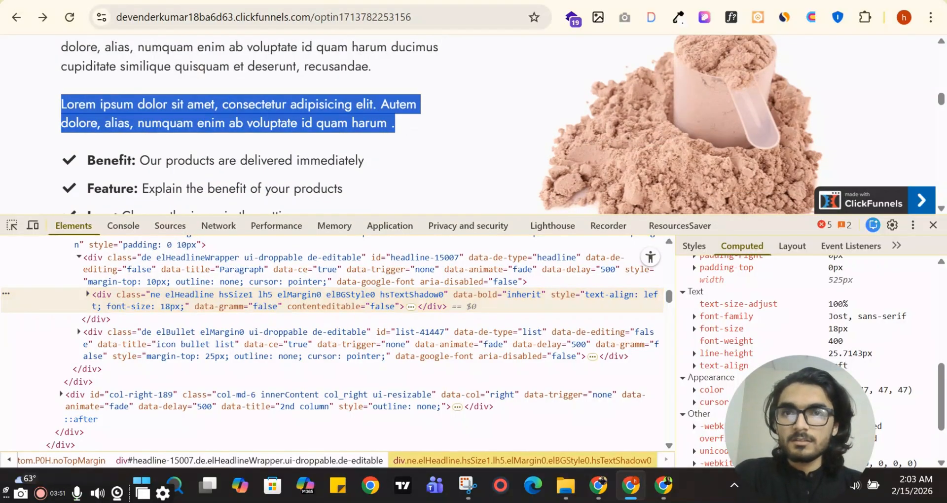
key("alt+Tab")
double_click(268, 350)
key("ctrl+t")
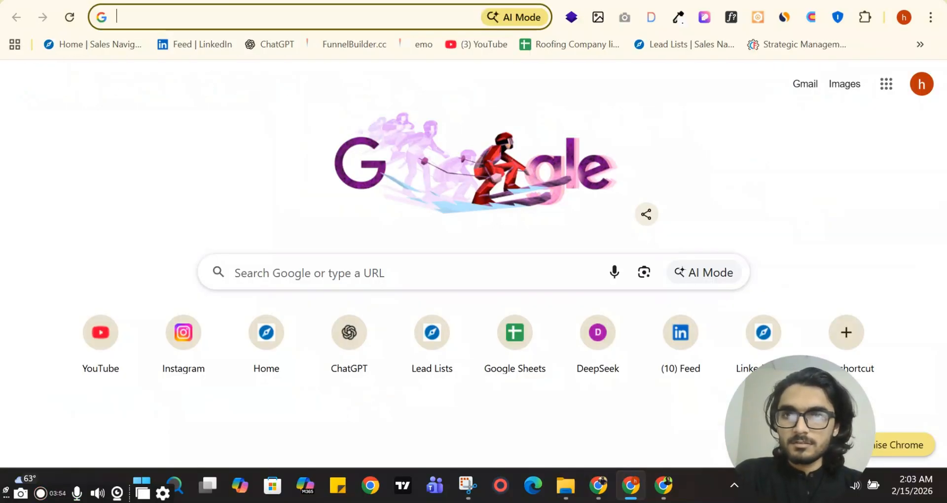
type("Lorem ipsum dolor sit amet, consectetur adipisicing elit. Autem dolore, alias, numquam enim ab voluptate id quam harum")
key("ctrl+a")
key("BackSpace")
key("ctrl+w")
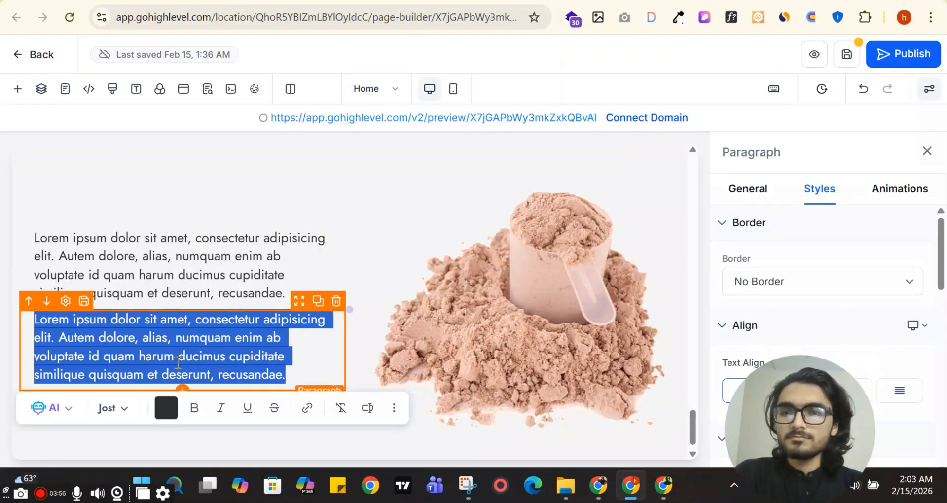
key("ctrl+z")
- Set the left padding of both paragraphs to 0 px and the upper paragraph's bottom margin to 60 px
scroll(785, 296, "down", 3)
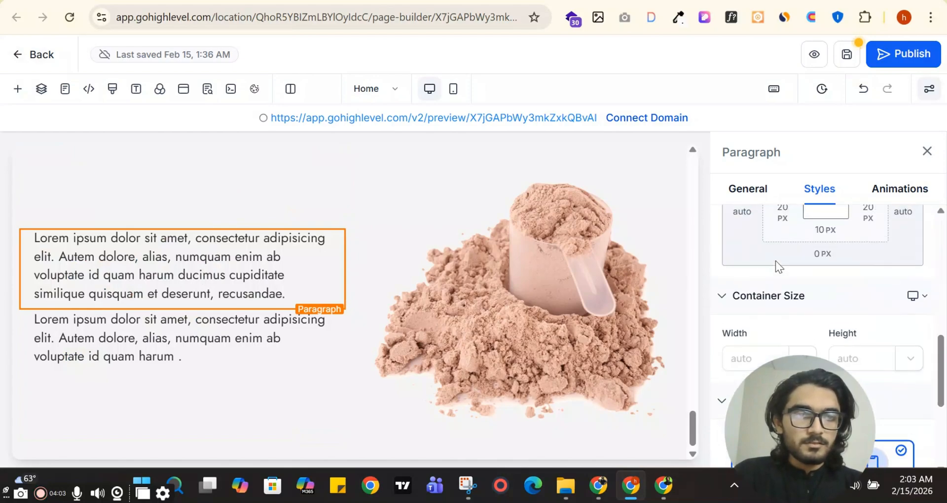
scroll(776, 262, "up", 2)
left_click(783, 280)
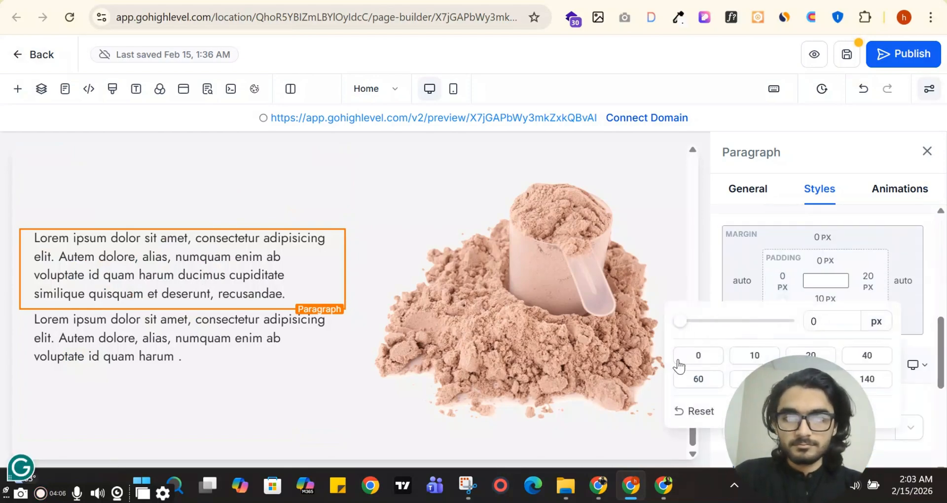
left_click(782, 280)
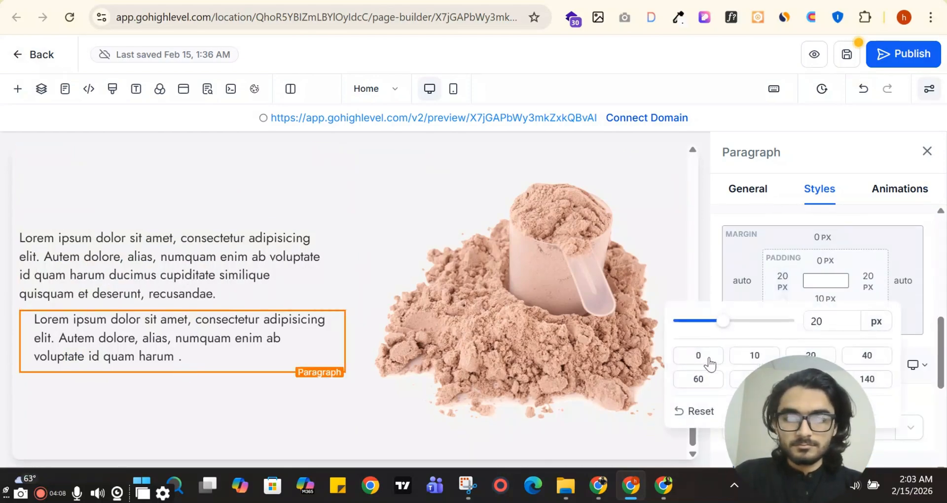
left_click(708, 361)
left_click(813, 324)
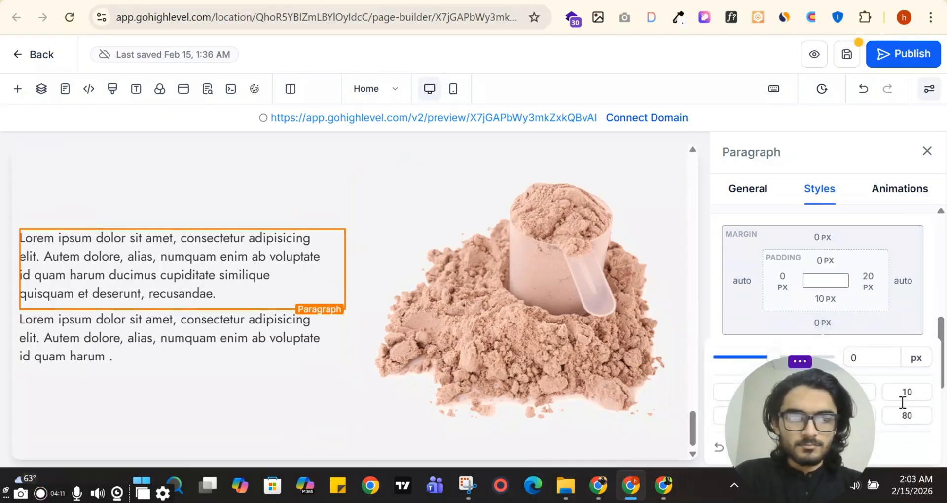
left_click(851, 415)
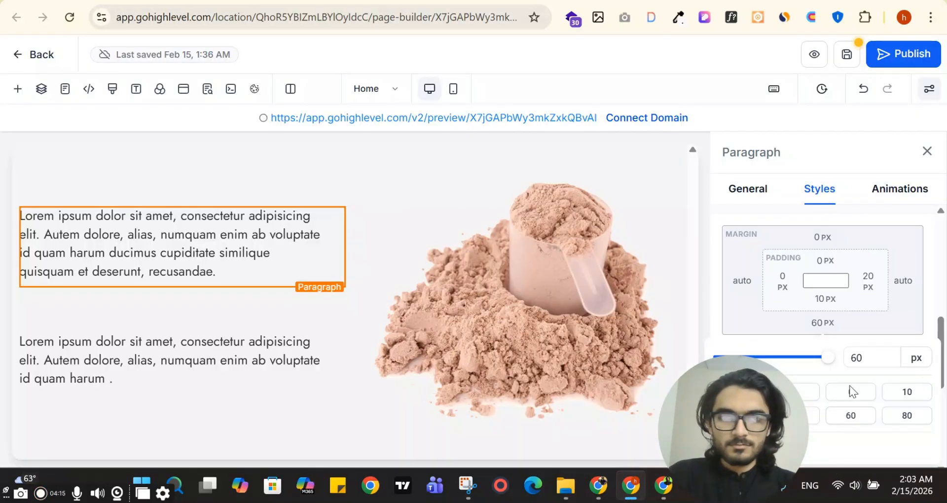
- Set the bottom margin of the upper paragraph in the first column to 40 px and close its settings
left_click_drag(740, 420, 688, 429)
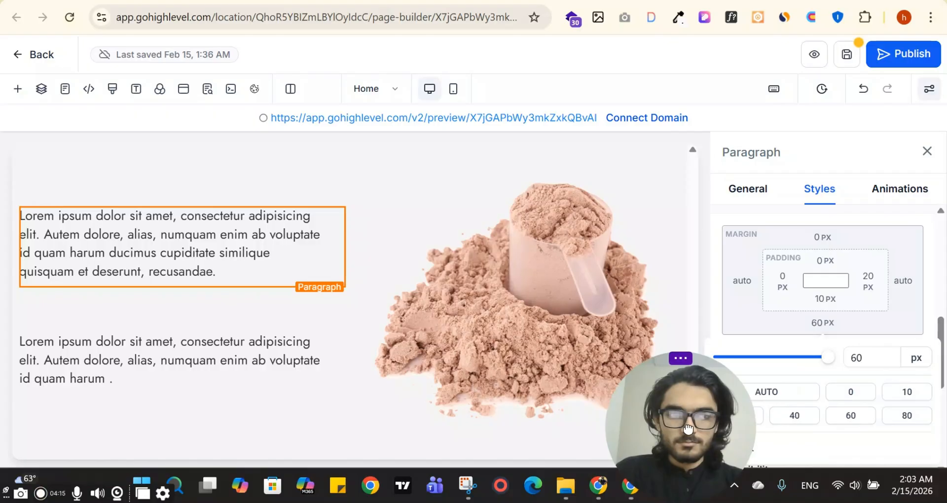
left_click(794, 416)
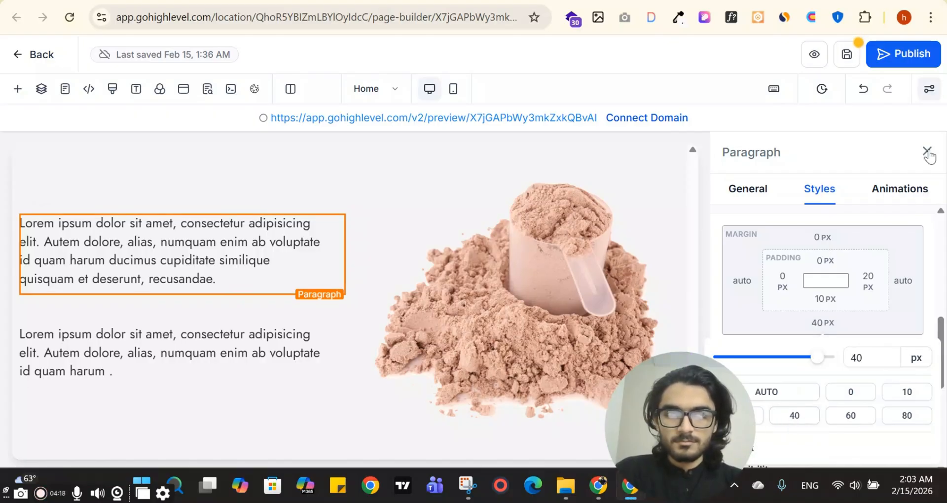
left_click(928, 153)
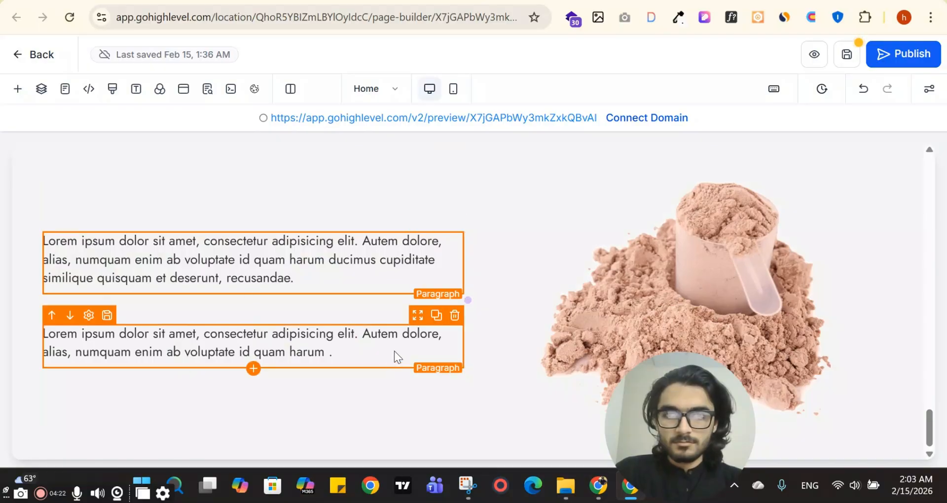
- Increase the right padding of the lower and upper paragraphs so their first lines break after "Autem"
left_click(395, 350)
scroll(846, 316, "down", 5)
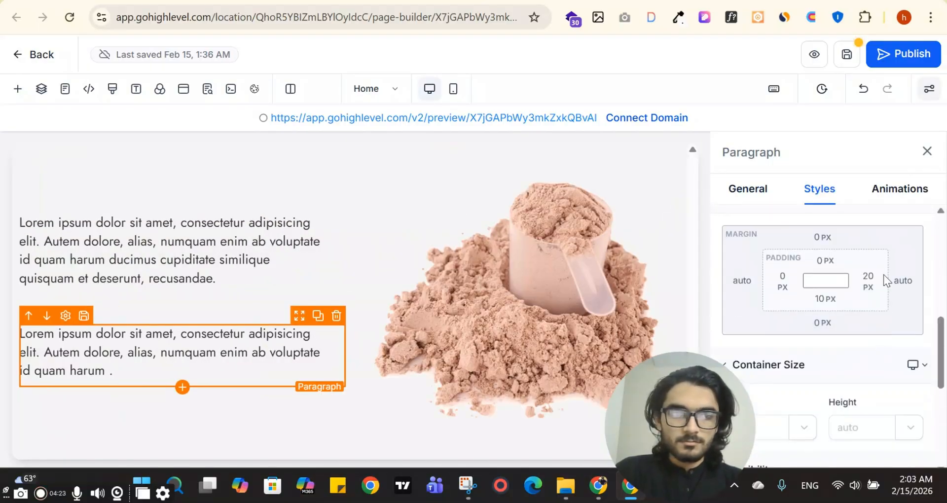
left_click(825, 280)
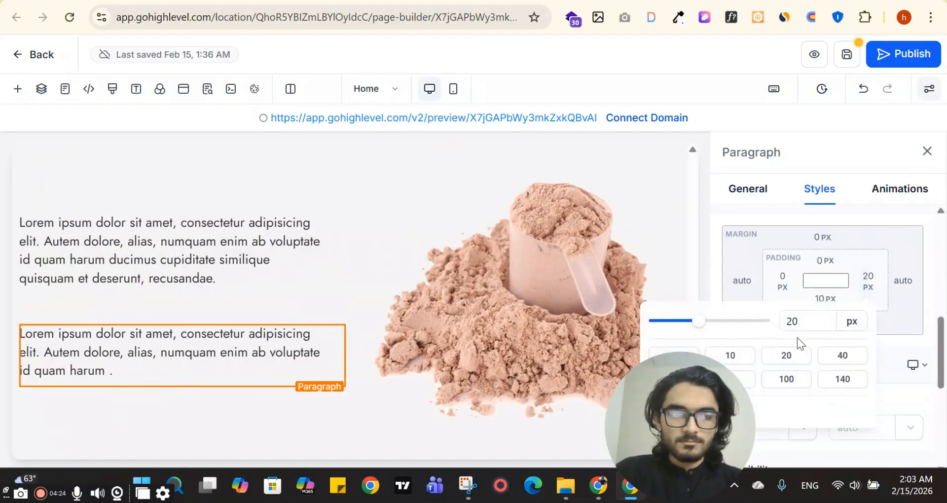
left_click(927, 152)
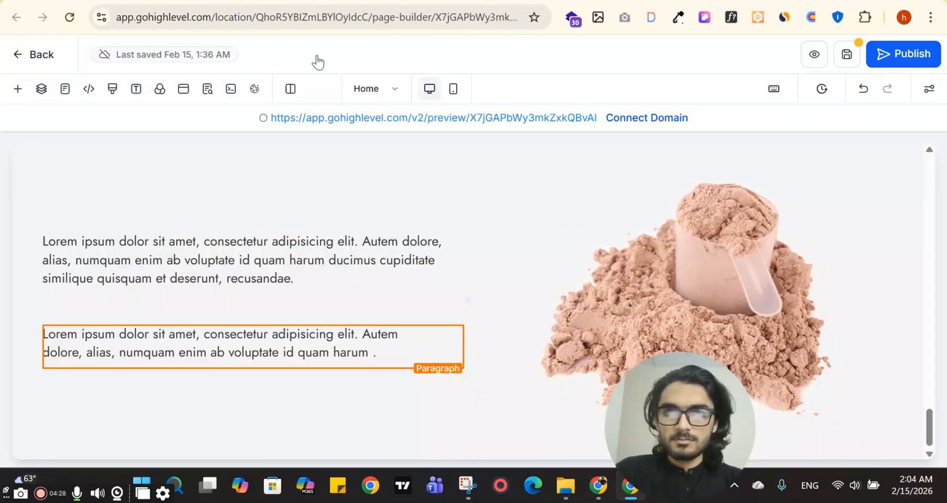
scroll(916, 356, "down", 6)
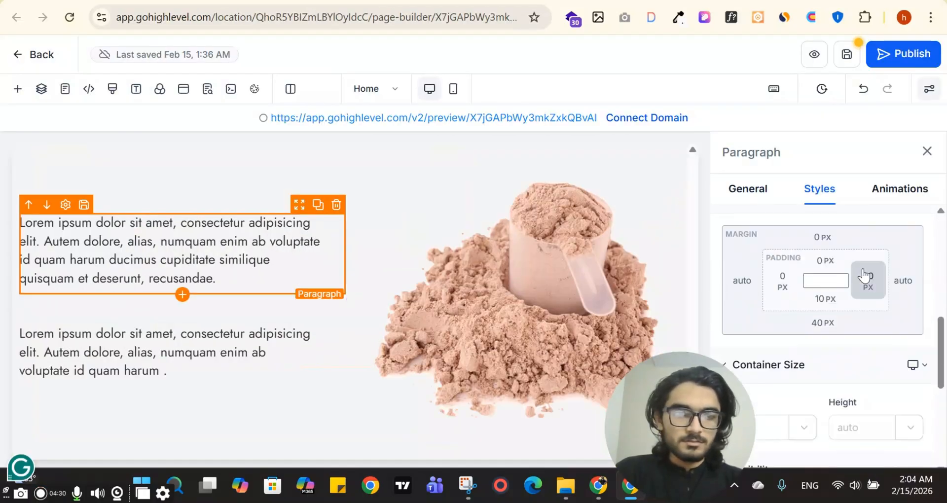
left_click(866, 280)
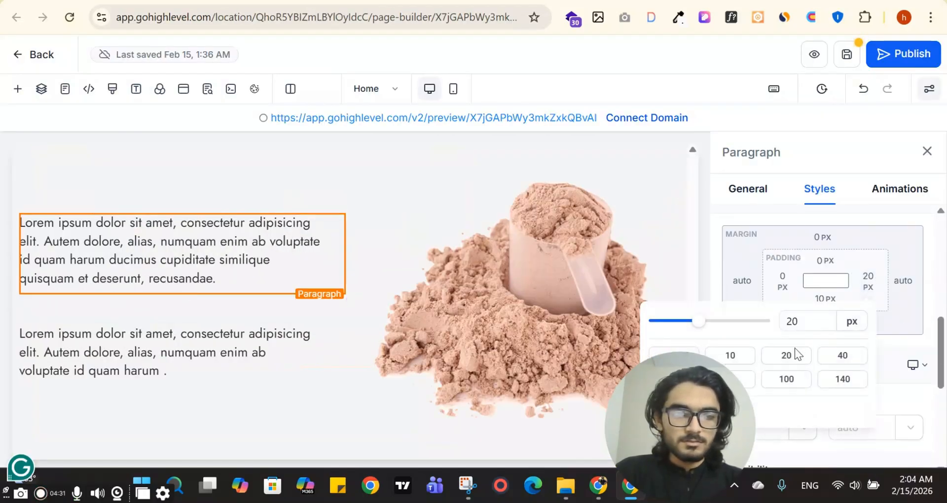
left_click(925, 152)
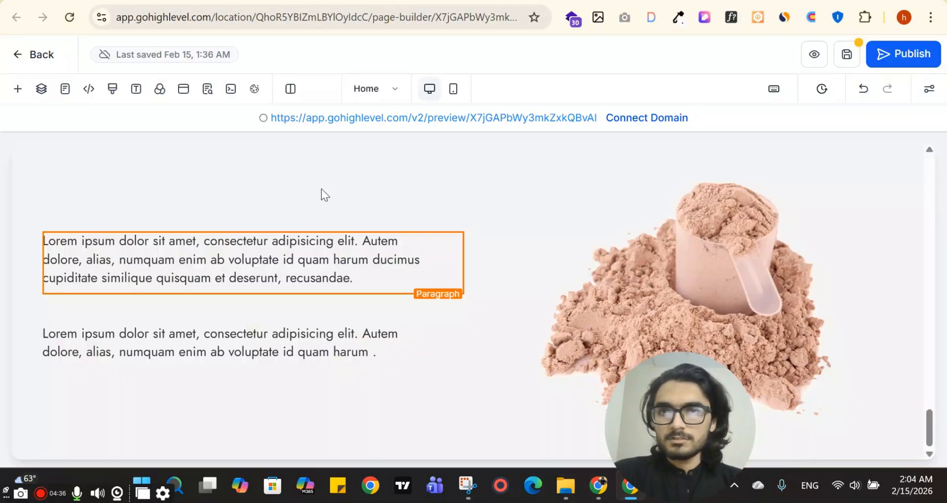
- Duplicate the hero section's bullet list and move the copy below the second paragraph in the Ingredients section's first column
scroll(313, 240, "down", 5)
scroll(306, 294, "up", 15)
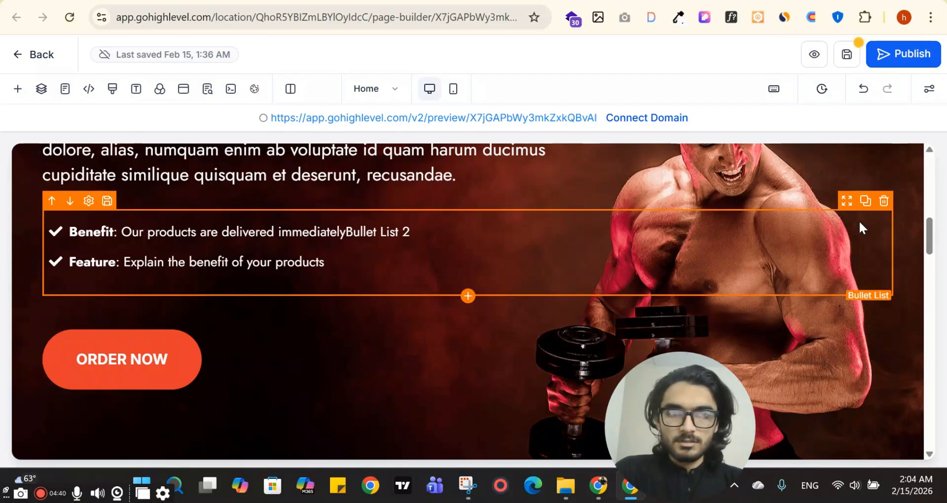
key("ctrl+d")
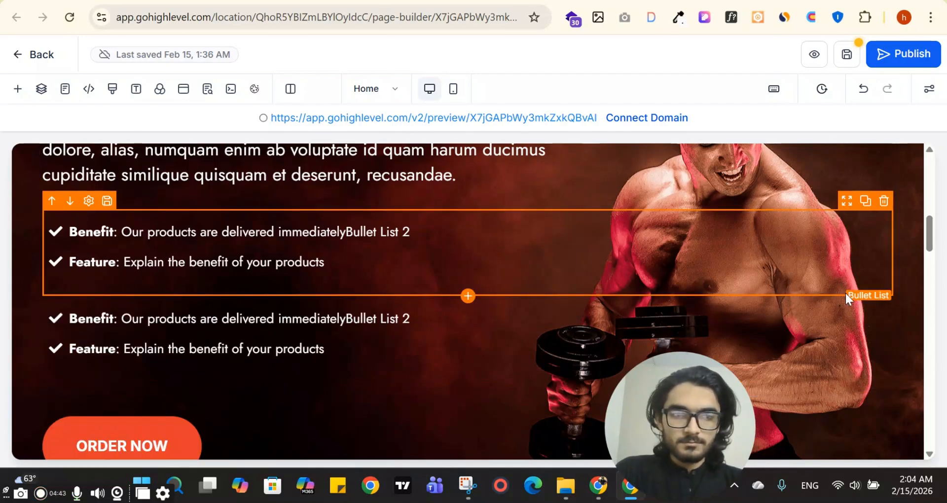
left_click_drag(699, 358, 303, 467)
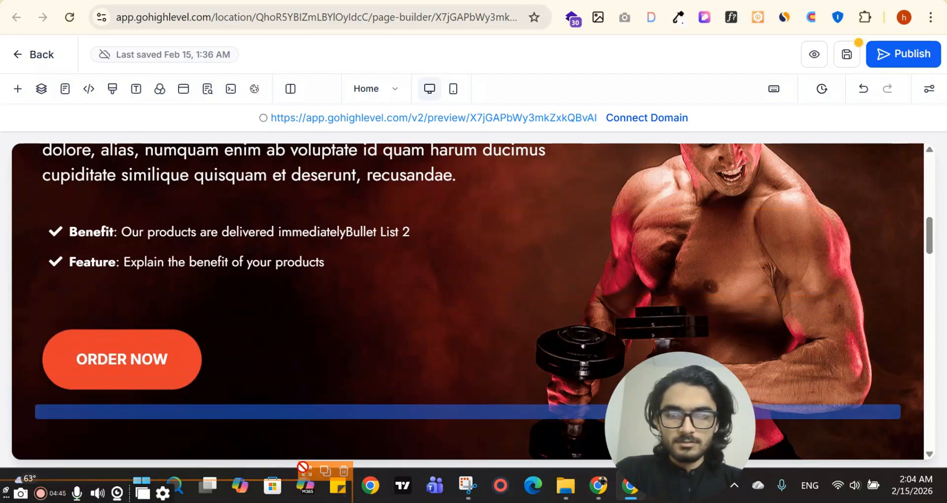
left_click_drag(877, 435, 251, 395)
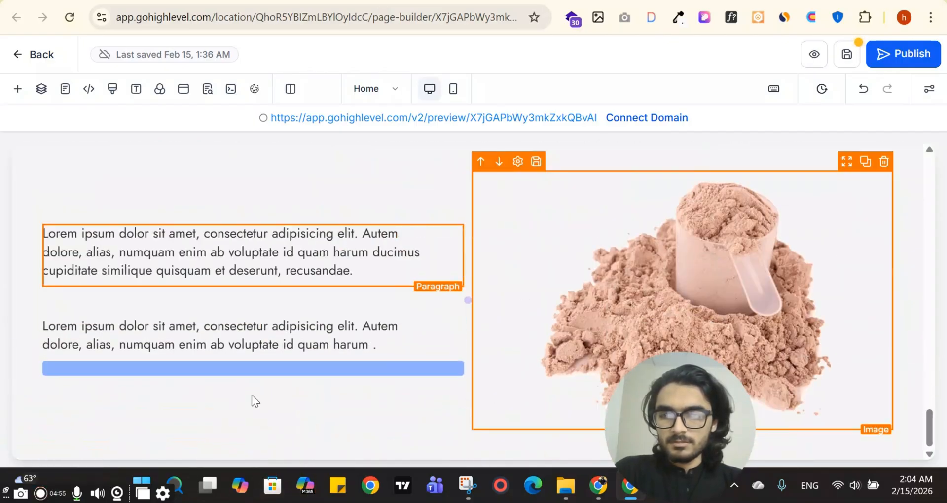
left_click_drag(302, 354, 286, 360)
- Set the text color of the copied Ingredients bullet list to the dark grey custom color
scroll(908, 337, "down", 6)
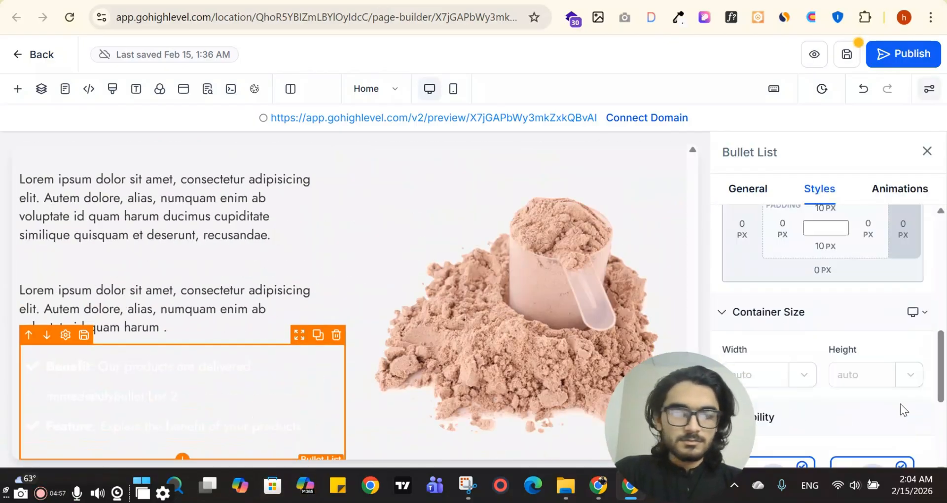
scroll(907, 335, "up", 10)
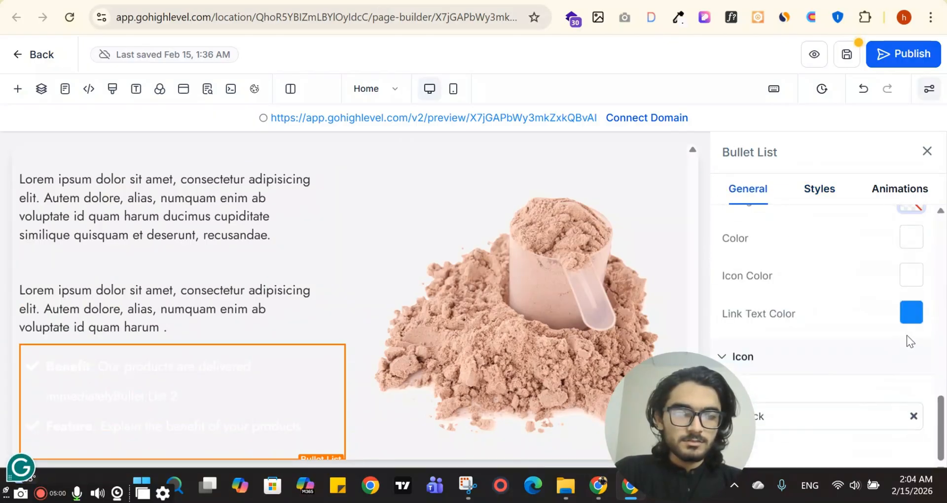
left_click(911, 381)
left_click(763, 348)
scroll(232, 390, "down", 1)
left_click(212, 337)
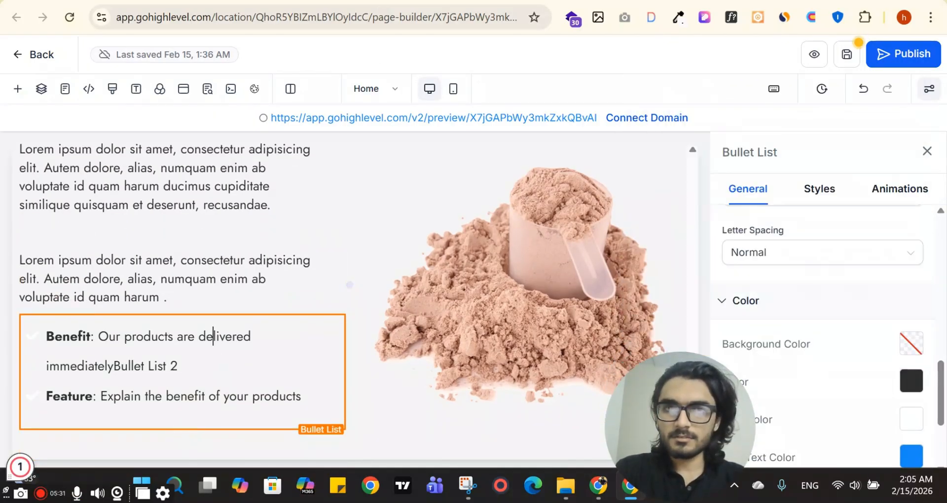
- Set the bullet list's icon color to the same dark grey custom color and close its settings
key("ctrl+Tab")
key("ctrl+shift+Tab")
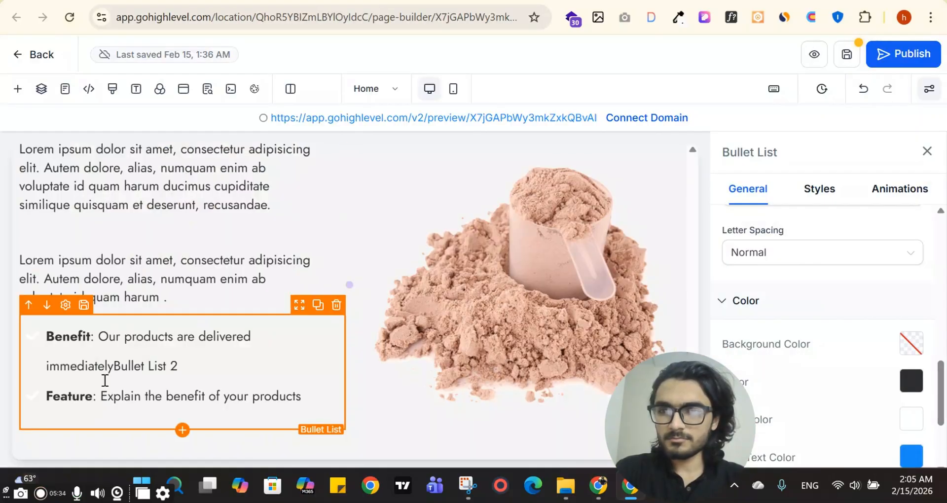
scroll(887, 341, "down", 1)
left_click(910, 271)
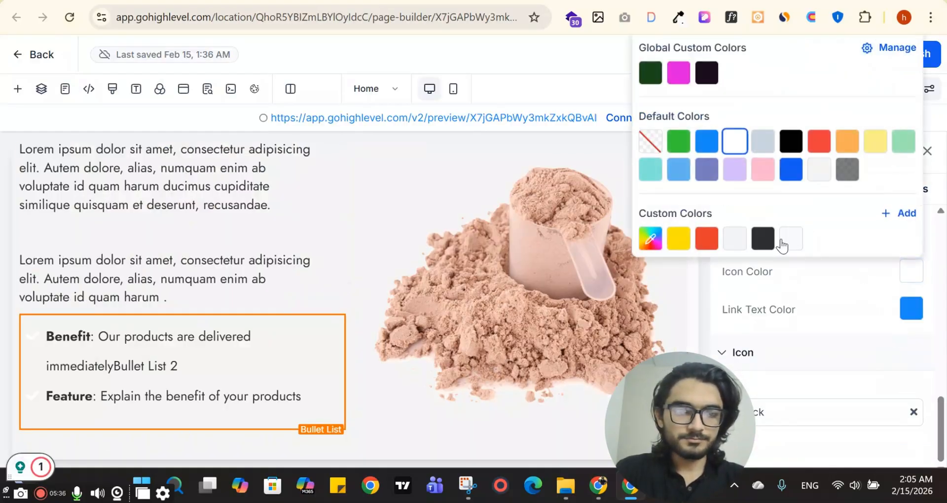
left_click(763, 238)
left_click(848, 349)
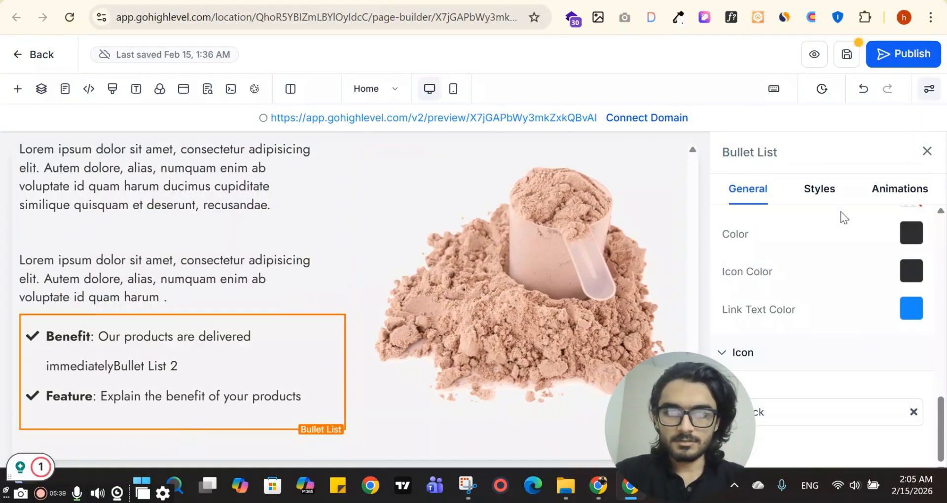
left_click(927, 152)
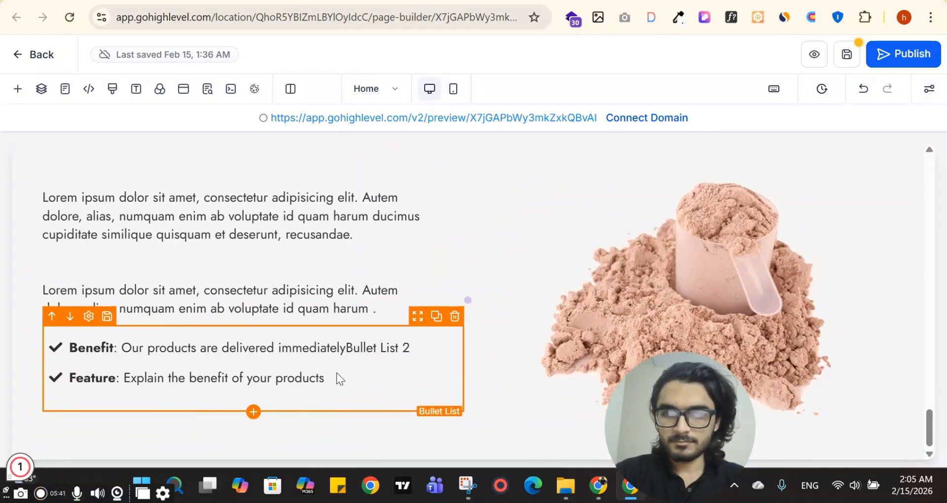
- Add an empty third bullet to the list and copy the reference page's "Icon: Change the icons in the settings" line as plain text
left_click(320, 377)
key("Return")
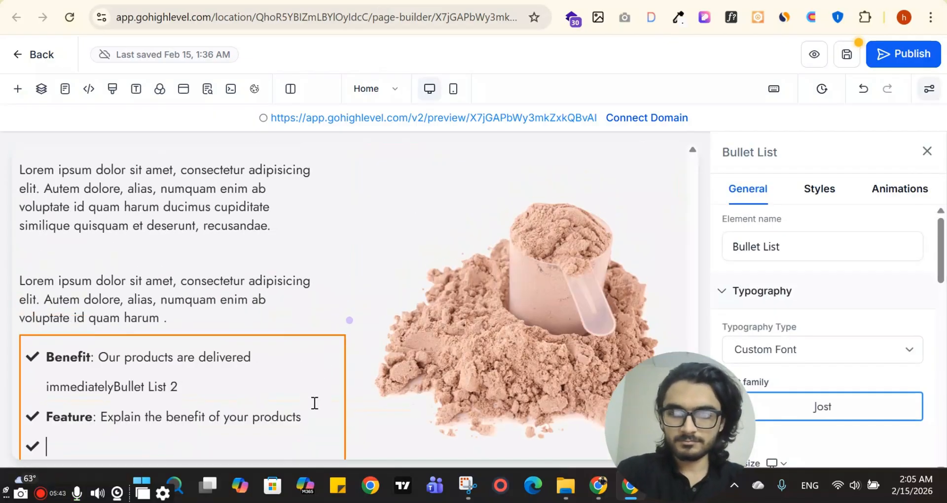
key("ctrl+Tab")
left_click(82, 133)
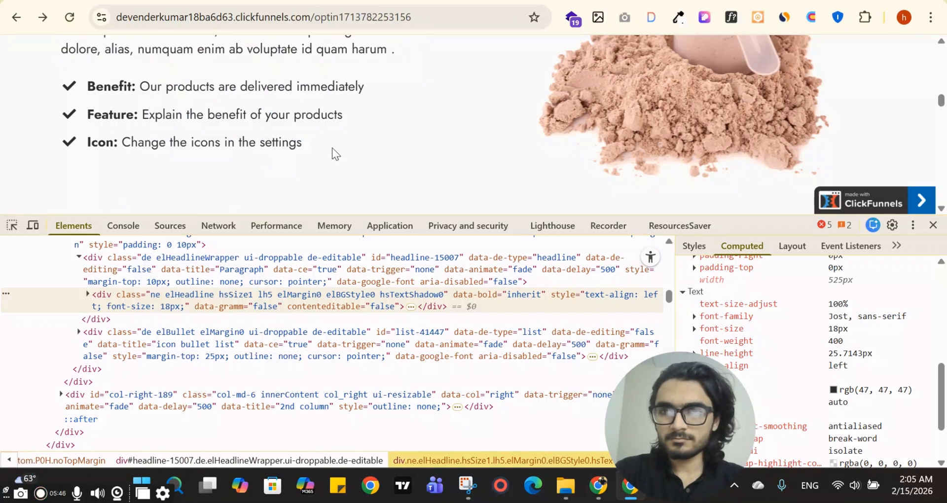
key("ctrl+t")
type("Icon: Change the icons in the settings")
key("ctrl+a")
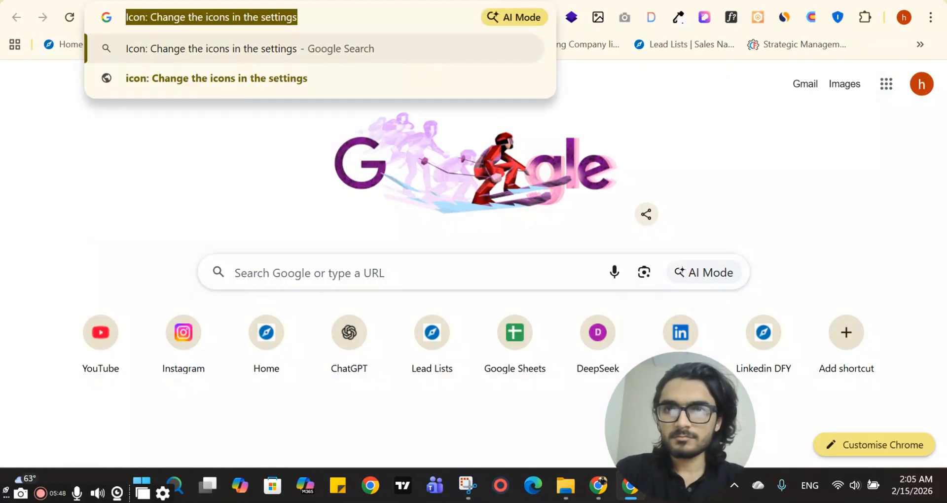
key("ctrl+x")
key("ctrl+Tab")
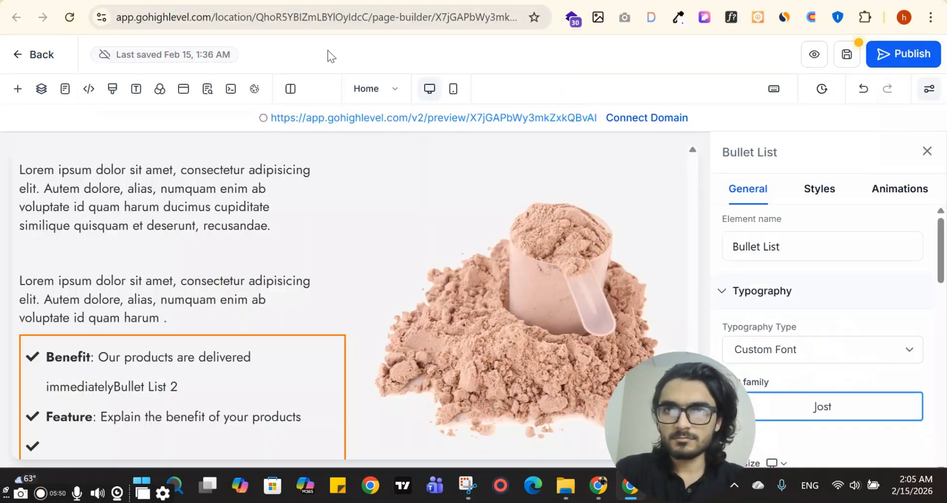
- Fill the third bullet with "Icon: Change the icons in the settings", with "Icon" in bold, and close the list settings
double_click(59, 446)
left_click(82, 446)
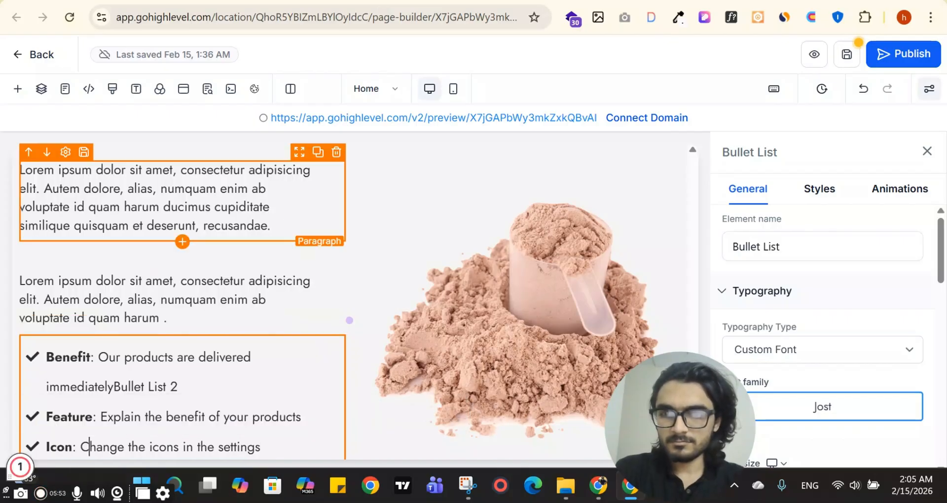
key("ctrl+Tab")
key("ctrl+Tab")
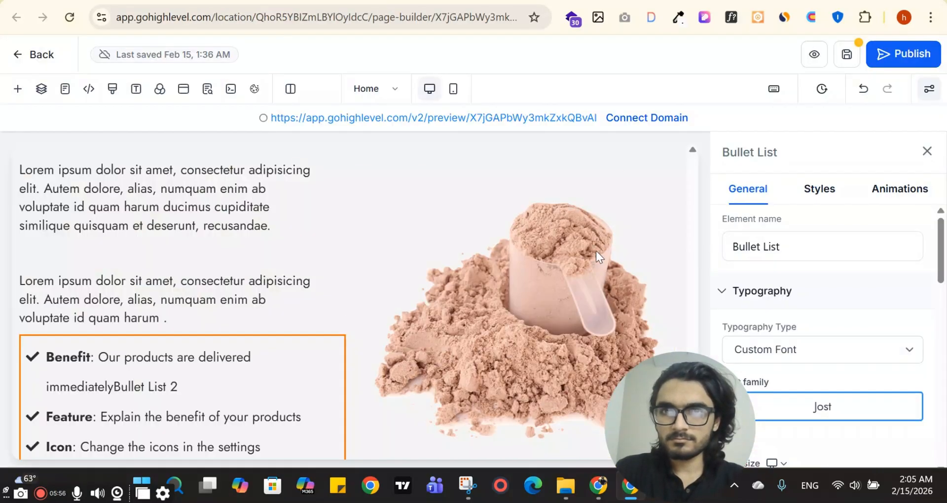
left_click(927, 151)
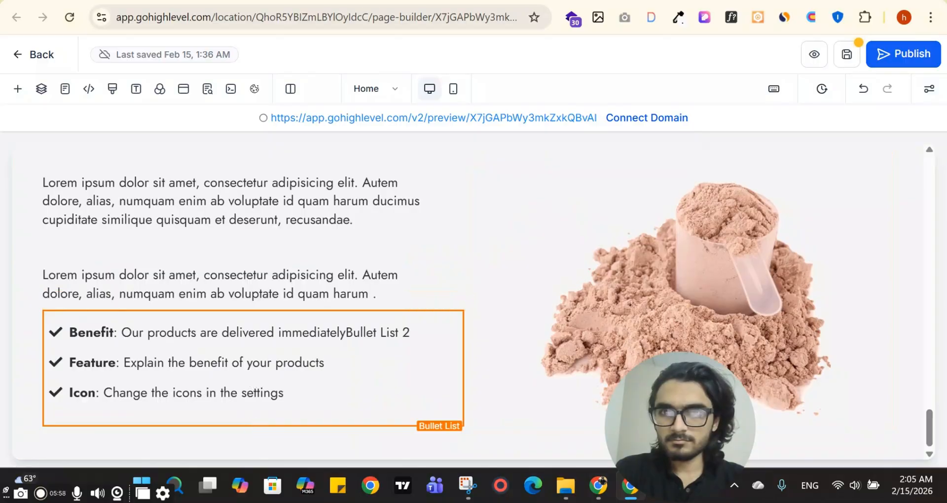
- Inspect the reference page's Feature bullet and examine its computed margin, padding, font and line height
key("ctrl+Tab")
scroll(200, 135, "down", 2)
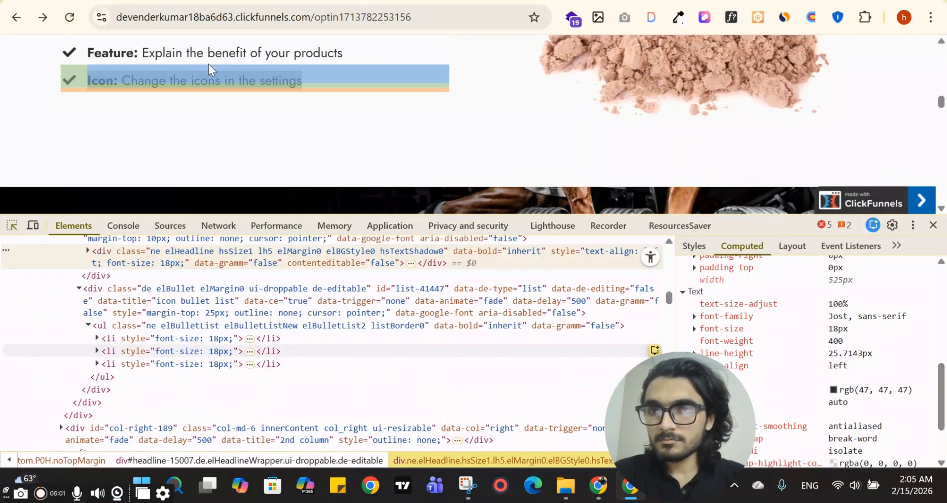
scroll(208, 89, "up", 2)
left_click(207, 112)
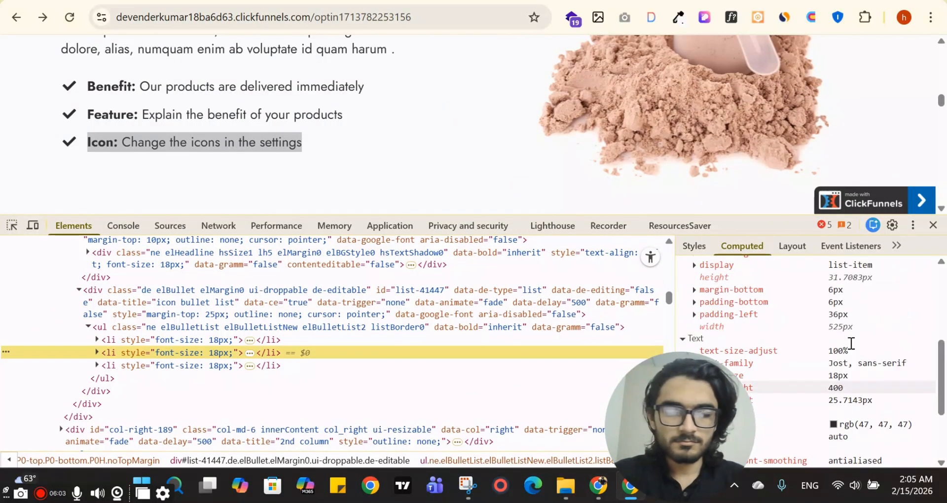
scroll(851, 344, "up", 4)
key("ctrl+shift+Tab")
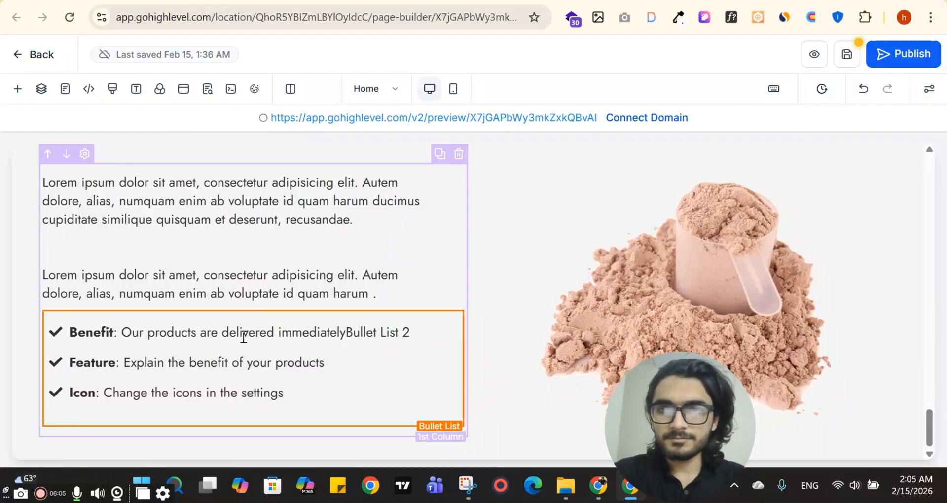
- Check the builder bullet list's line height and list item spacing, and close its settings
left_click(243, 337)
scroll(864, 353, "down", 5)
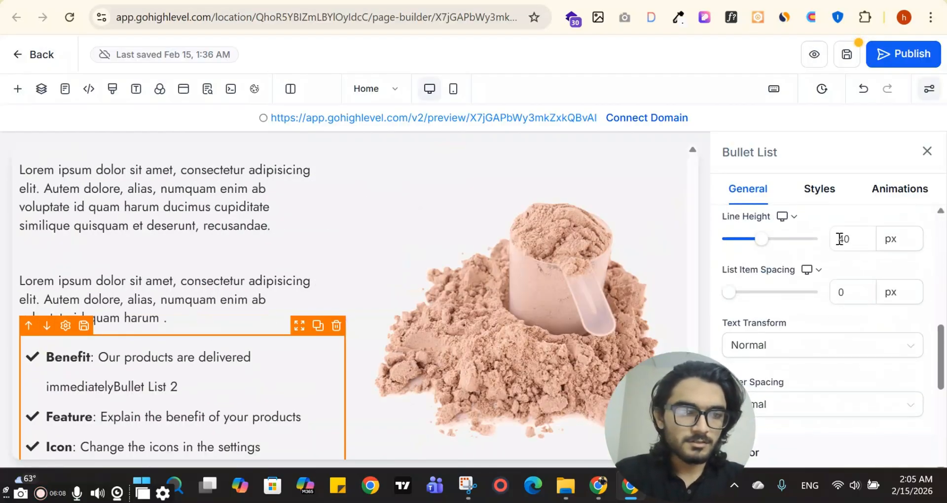
scroll(858, 276, "down", 5)
scroll(872, 315, "up", 7)
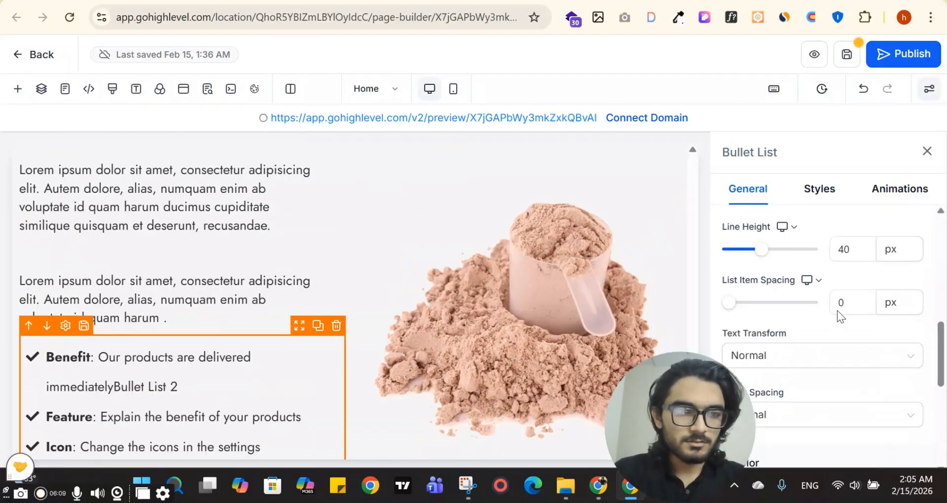
left_click(926, 151)
- Check the reference bullet's computed line height, and set the builder bullet list's line height to 25 px
left_click(471, 1)
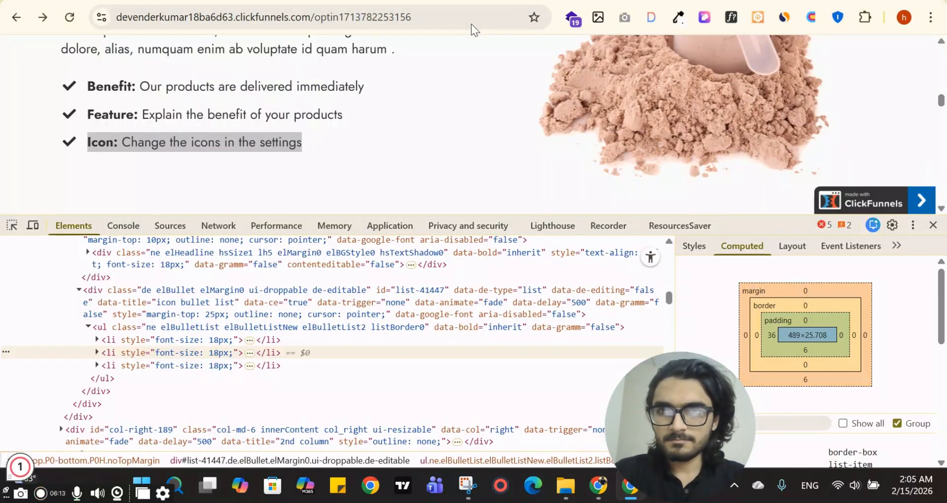
scroll(393, 156, "up", 1)
scroll(393, 156, "down", 2)
scroll(839, 375, "down", 5)
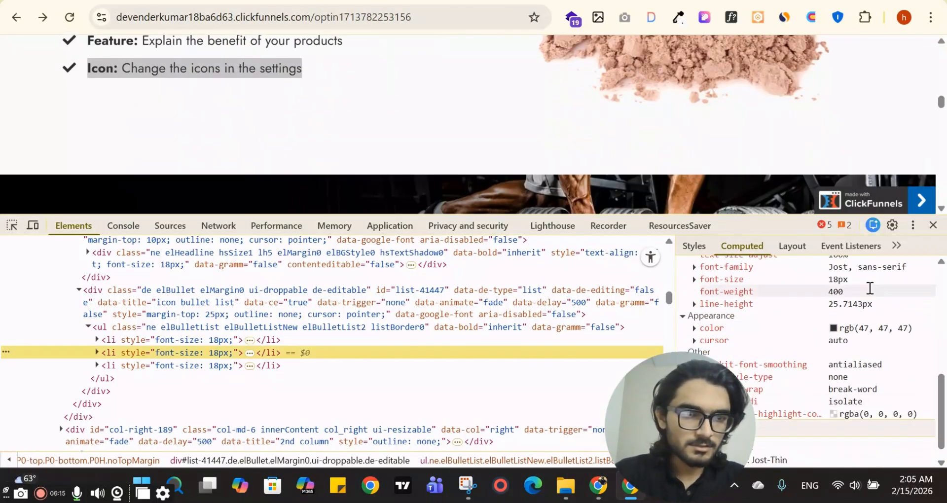
key("ctrl+Tab")
left_click(172, 406)
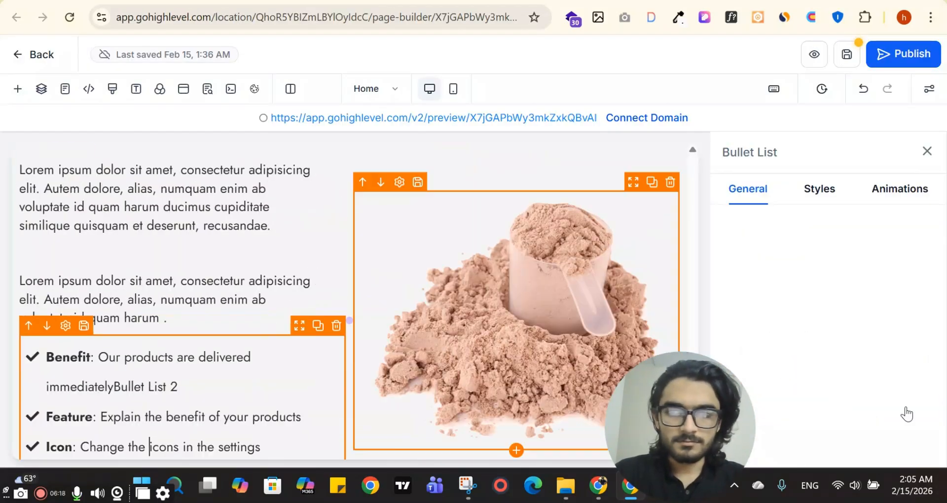
scroll(882, 333, "down", 2)
type("20")
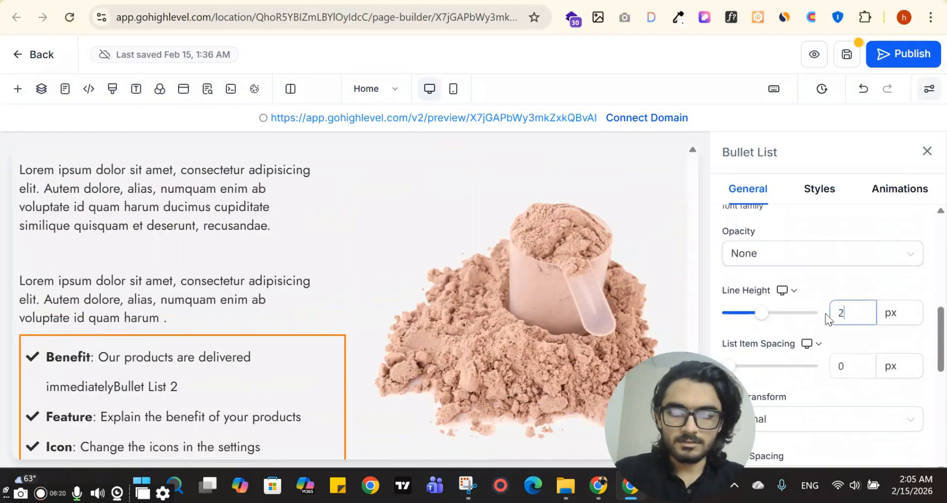
key("BackSpace")
type("5")
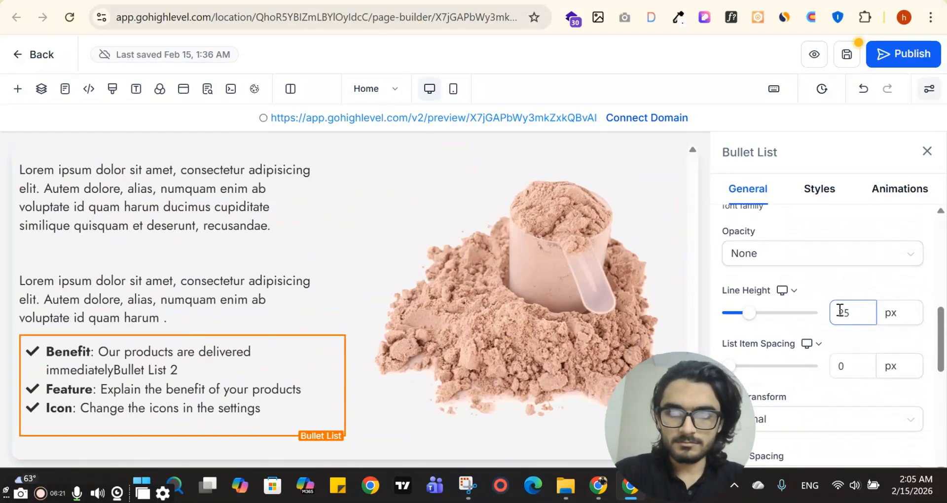
left_click(928, 151)
- Set the bullet list's line height to 35 px and close its settings
left_click(298, 366)
scroll(809, 339, "down", 5)
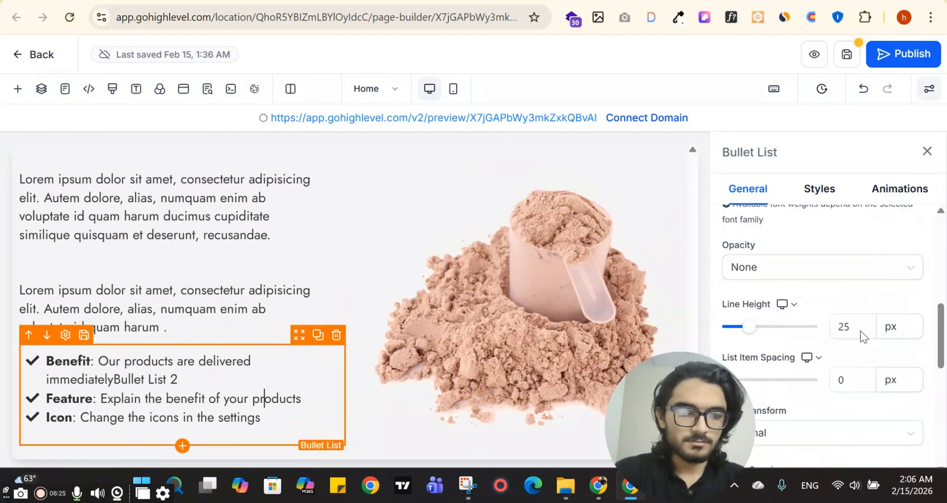
left_click(868, 317)
type("35")
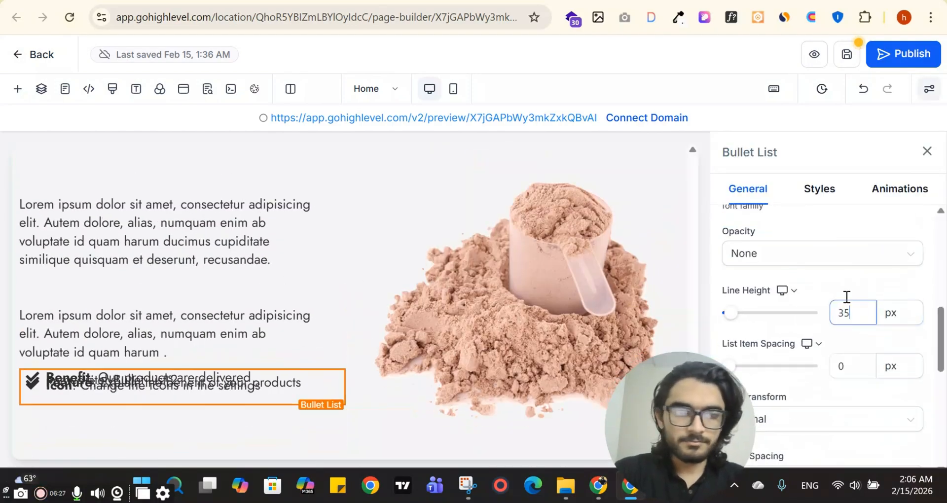
left_click(928, 151)
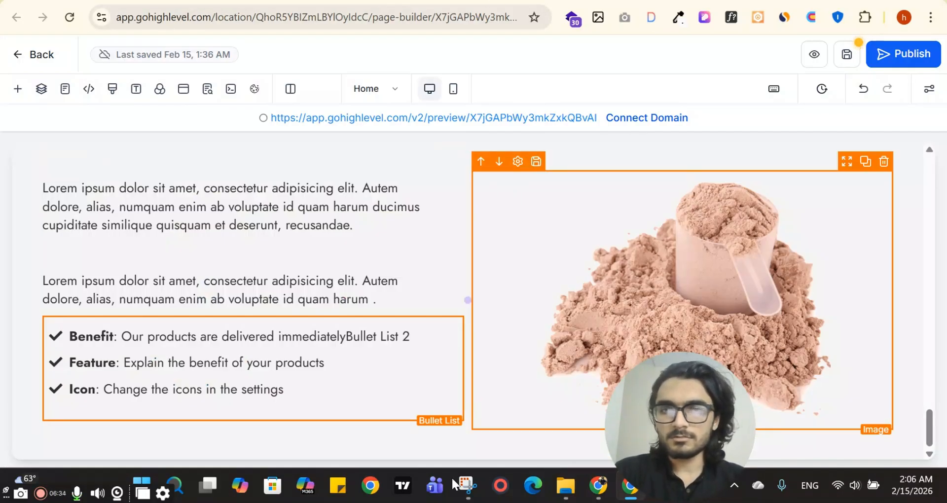
- Open the Ingredients section's settings and compare the spacing above its headings with the reference page
left_click(495, 422)
scroll(444, 197, "up", 5)
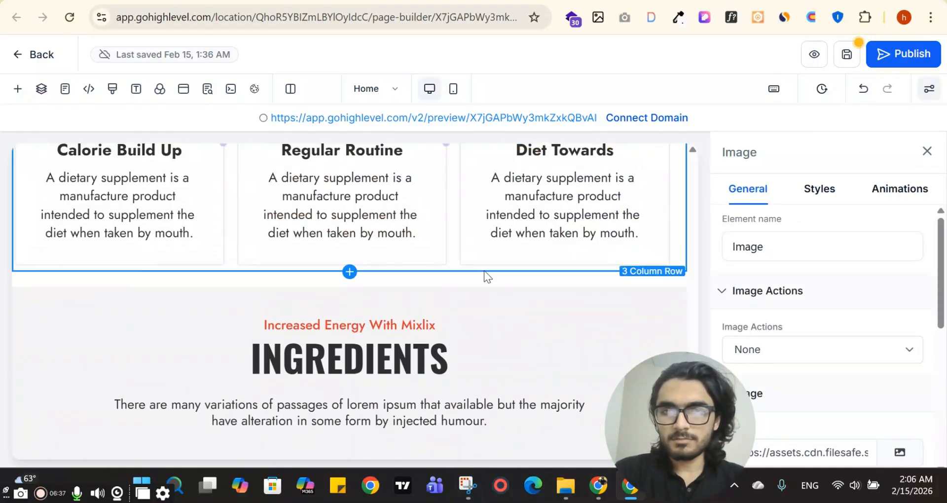
left_click(481, 299)
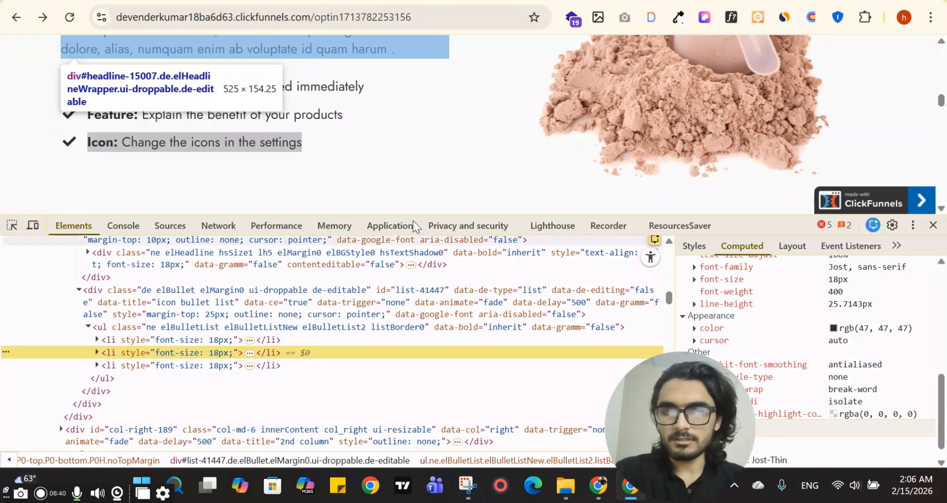
scroll(458, 118, "up", 5)
left_click(459, 1)
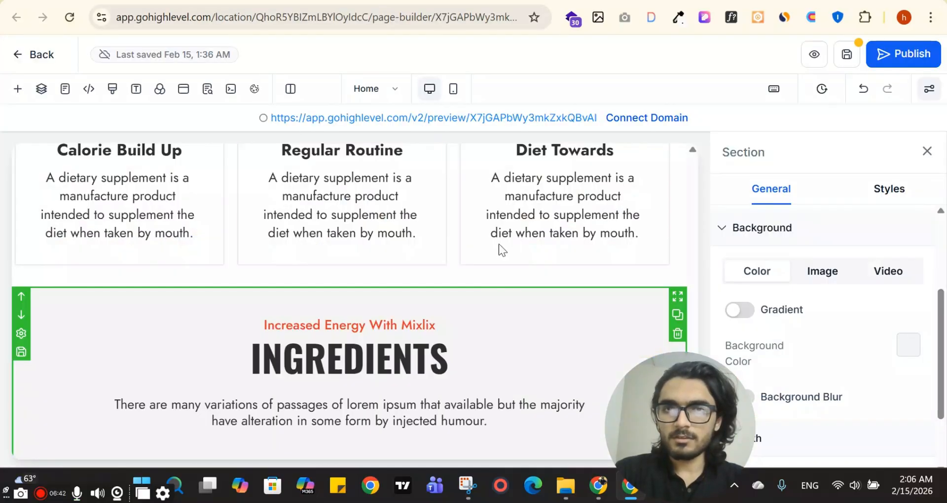
scroll(498, 243, "up", 2)
scroll(487, 282, "down", 3)
- Set the Ingredients section's top padding to 60 px
left_click(889, 189)
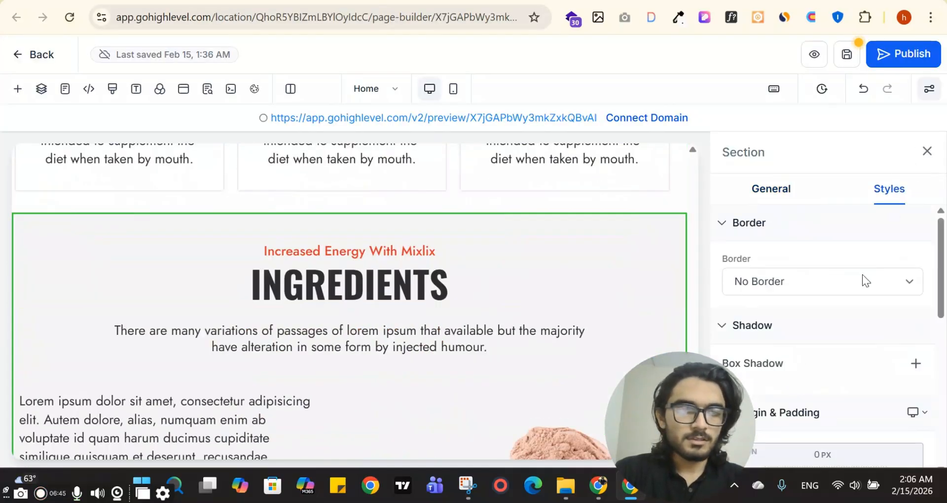
scroll(858, 247, "down", 5)
left_click(817, 234)
key("ctrl+minus")
key("ctrl+minus")
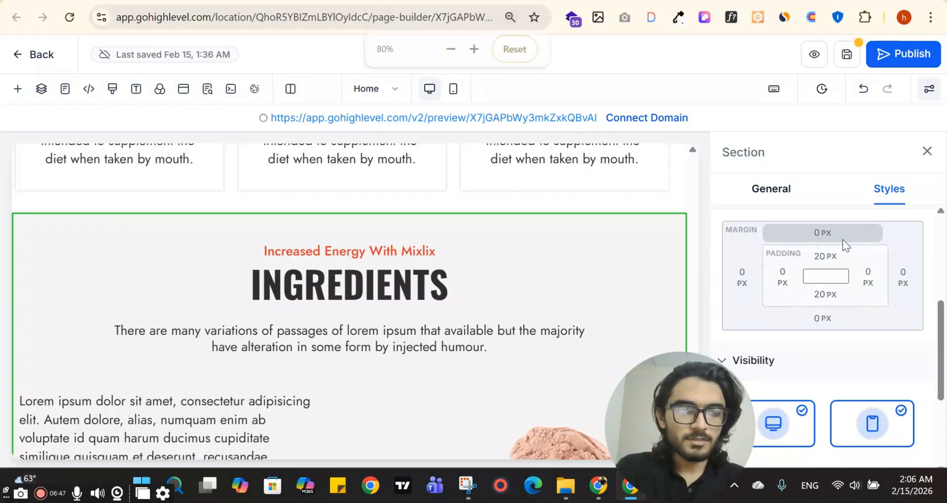
scroll(646, 223, "up", 3)
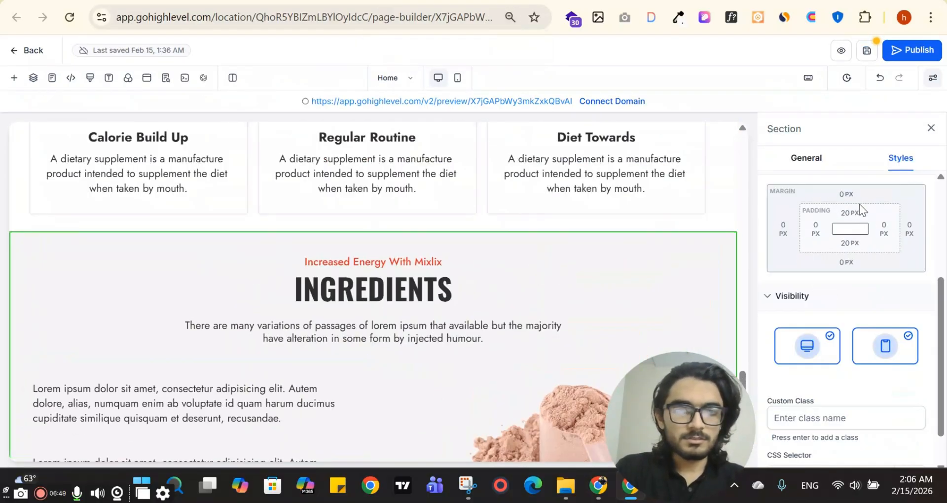
left_click(849, 213)
left_click(915, 269)
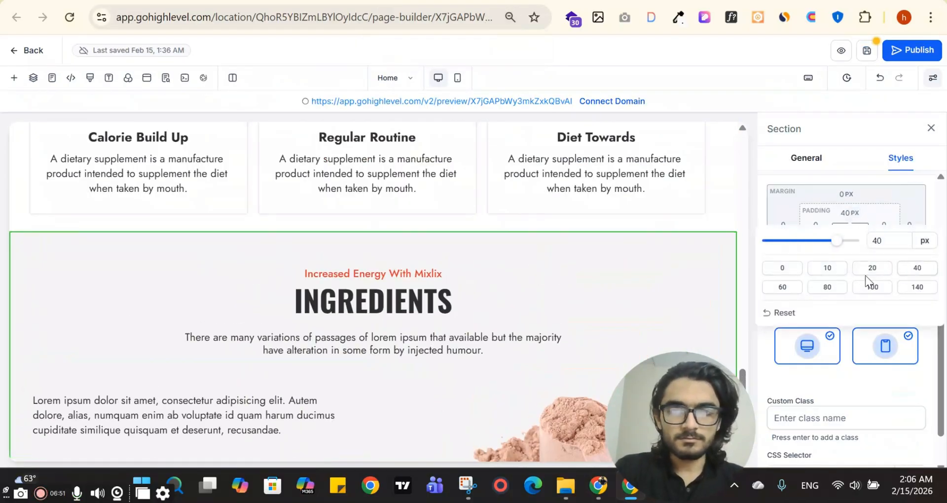
left_click(782, 287)
scroll(443, 285, "down", 4)
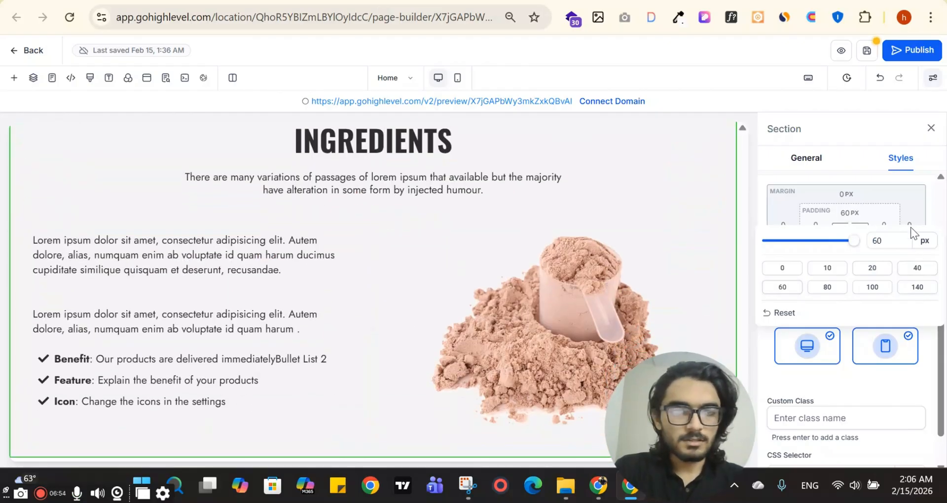
- Set the Ingredients section's bottom padding to 60 px and compare the space below the list with the reference page
left_click(853, 215)
left_click(851, 243)
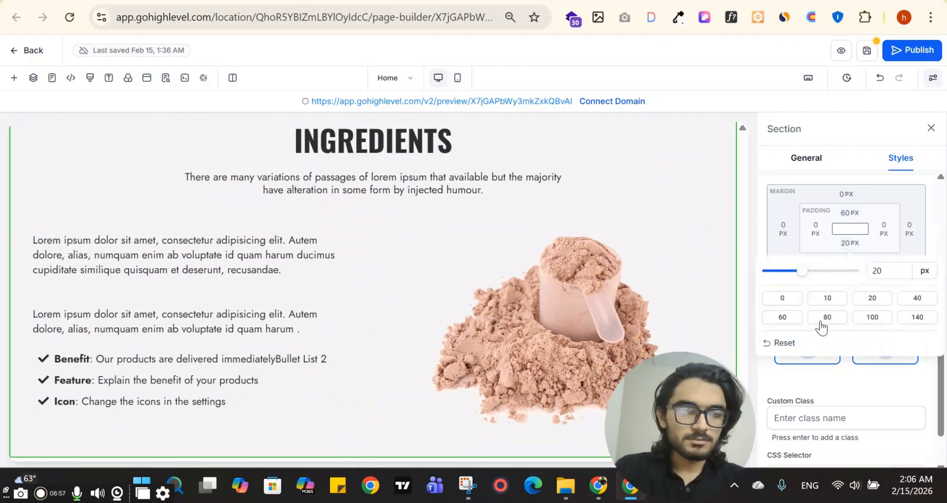
left_click(770, 317)
key("ctrl+Tab")
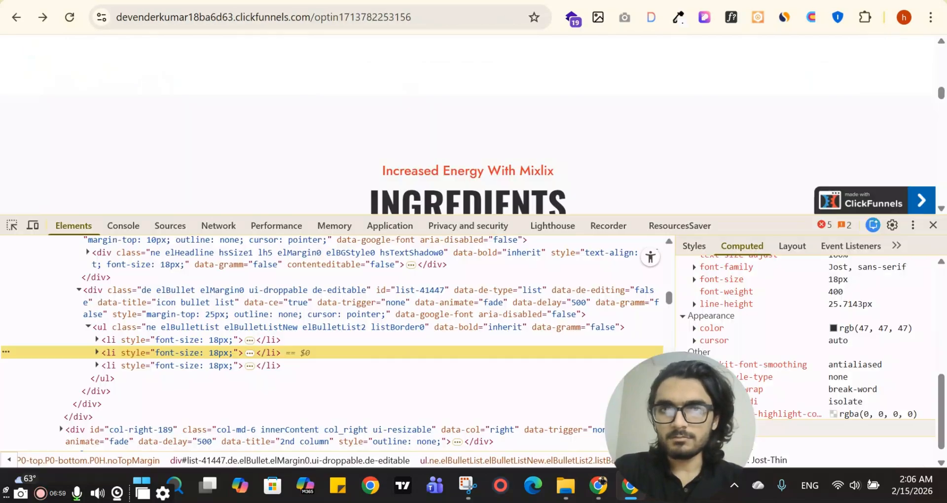
scroll(460, 61, "down", 11)
scroll(452, 94, "up", 4)
key("ctrl+shift+Tab")
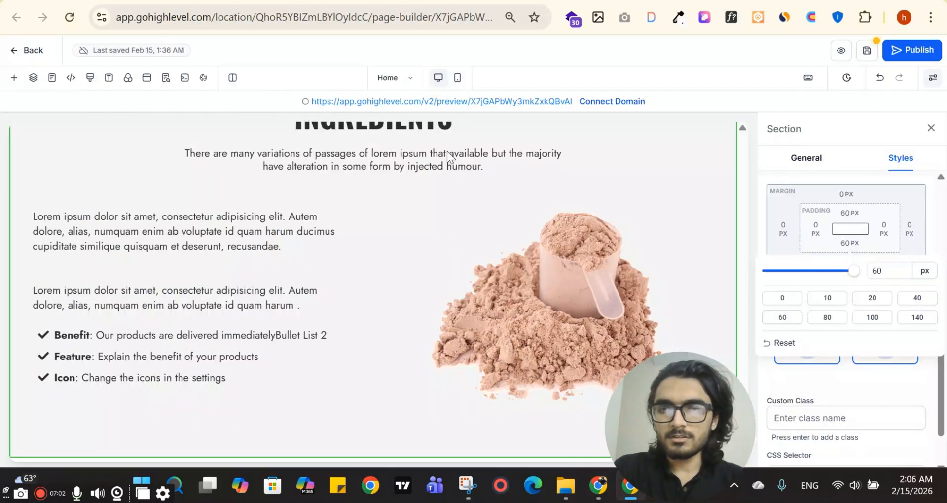
left_click(937, 127)
key("ctrl+plus")
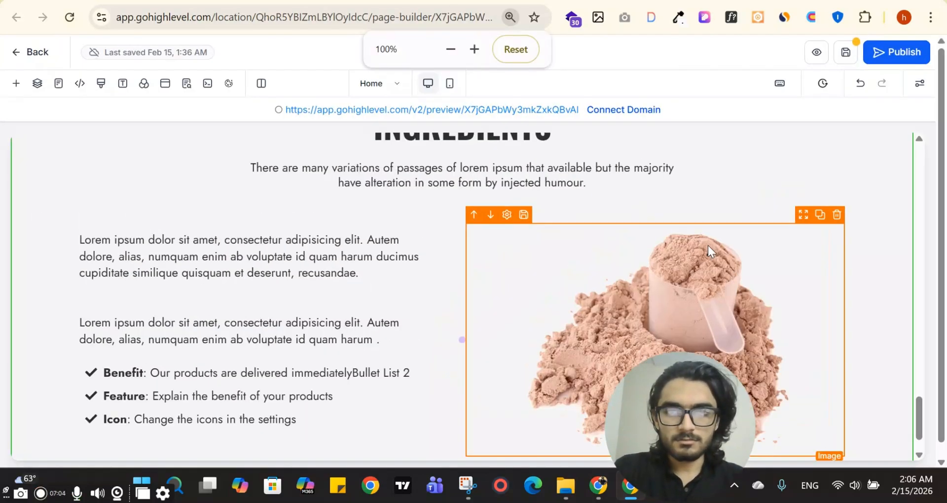
- Set the Ingredients section's bottom padding to 50 px and close its settings
scroll(708, 245, "down", 1)
left_click(422, 412)
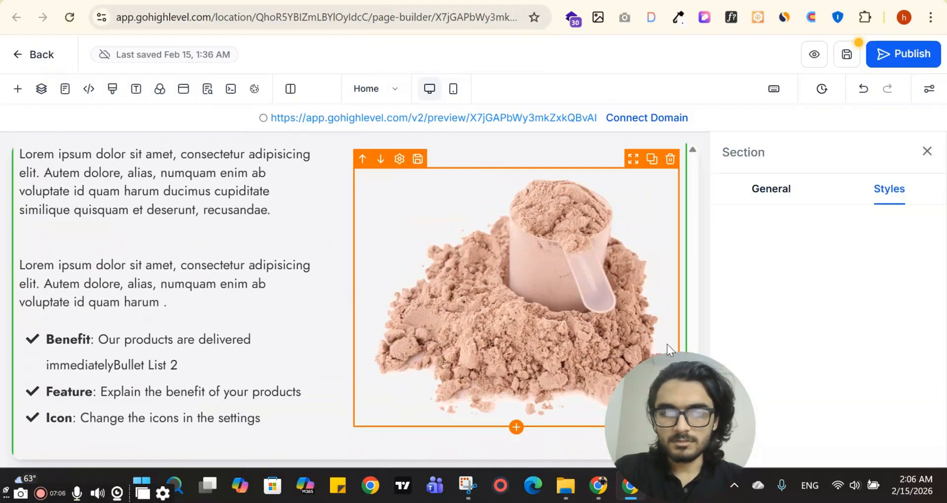
scroll(864, 351, "down", 6)
left_click(842, 242)
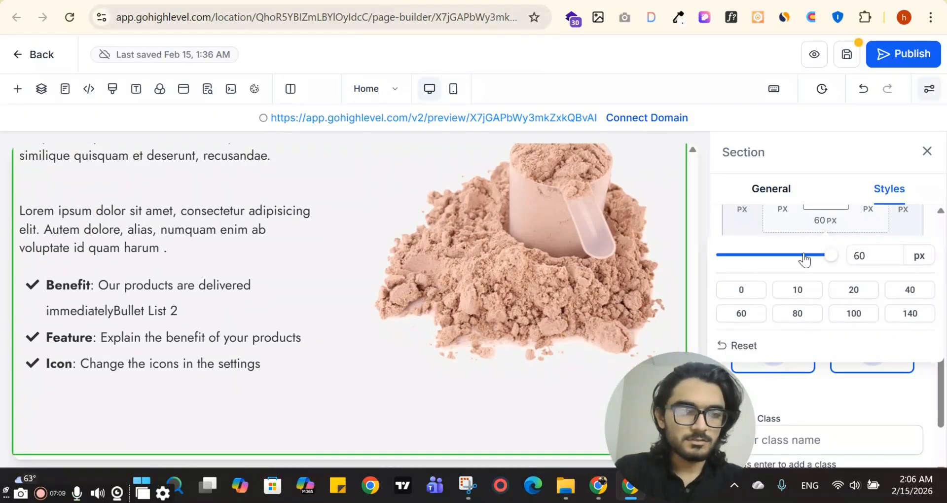
left_click_drag(812, 261, 832, 256)
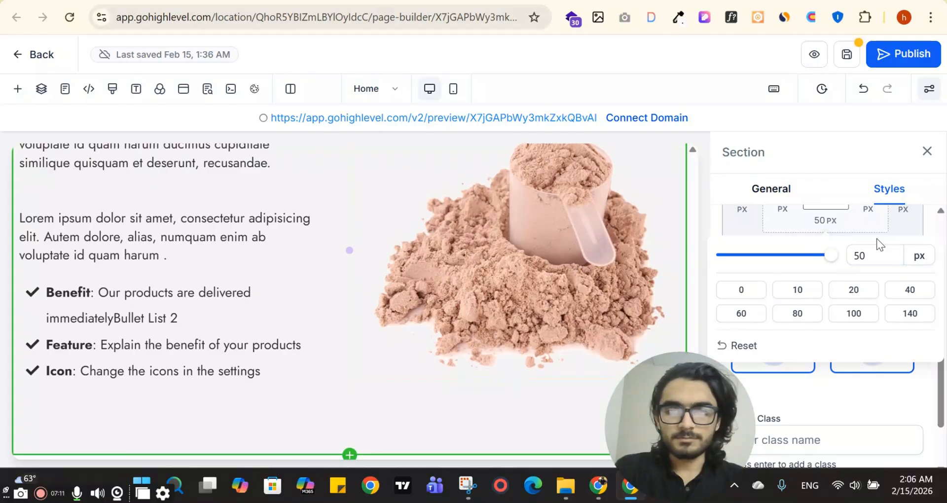
left_click(927, 152)
- Review the reference page's next section, then duplicate the hero section and place the copy directly below the Ingredients section
scroll(410, 206, "down", 10)
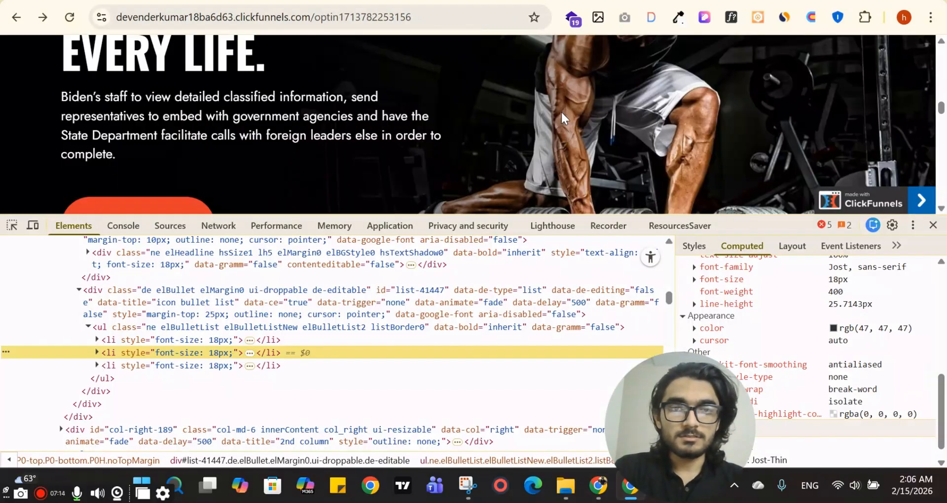
scroll(562, 119, "down", 8)
left_click(434, 2)
scroll(690, 222, "up", 14)
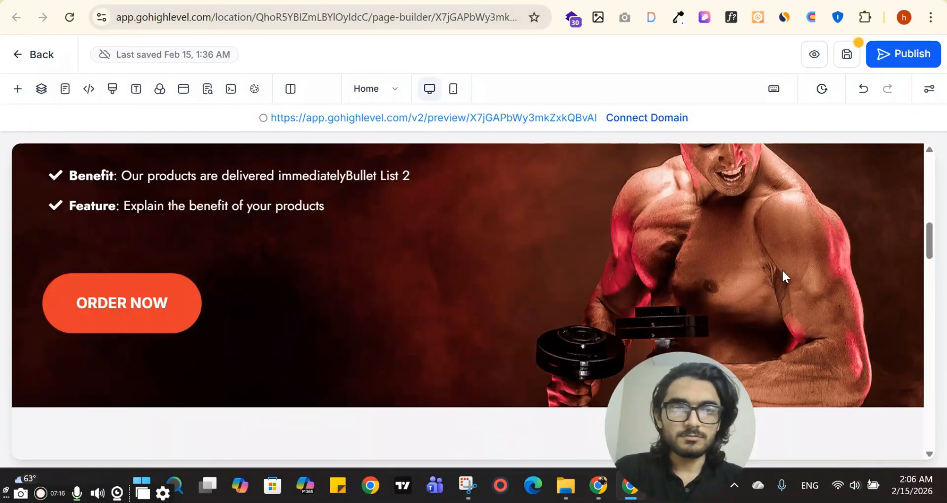
scroll(783, 269, "up", 5)
scroll(808, 195, "down", 10)
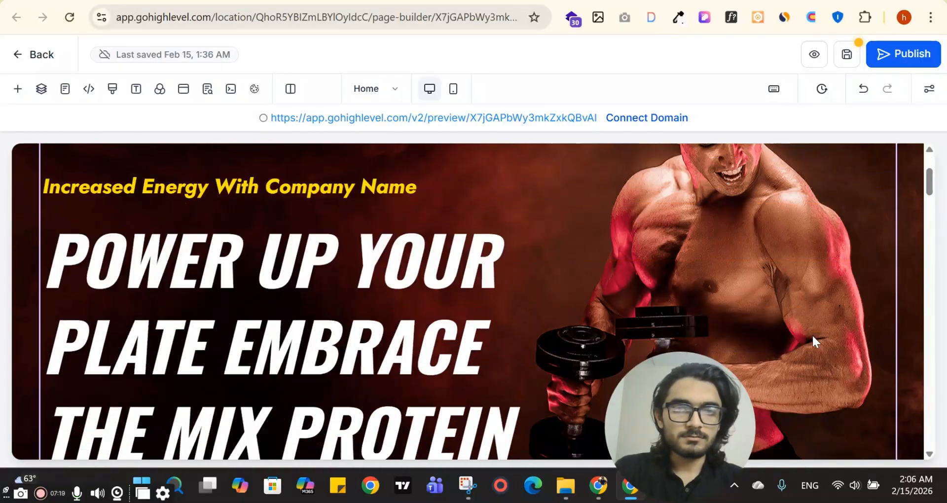
scroll(846, 285, "up", 10)
scroll(915, 277, "up", 3)
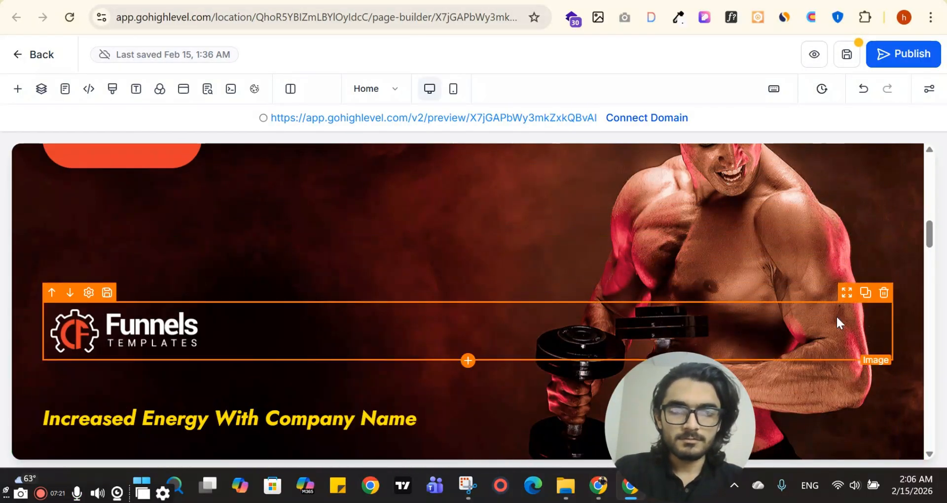
left_click_drag(916, 261, 927, 373)
scroll(562, 242, "down", 2)
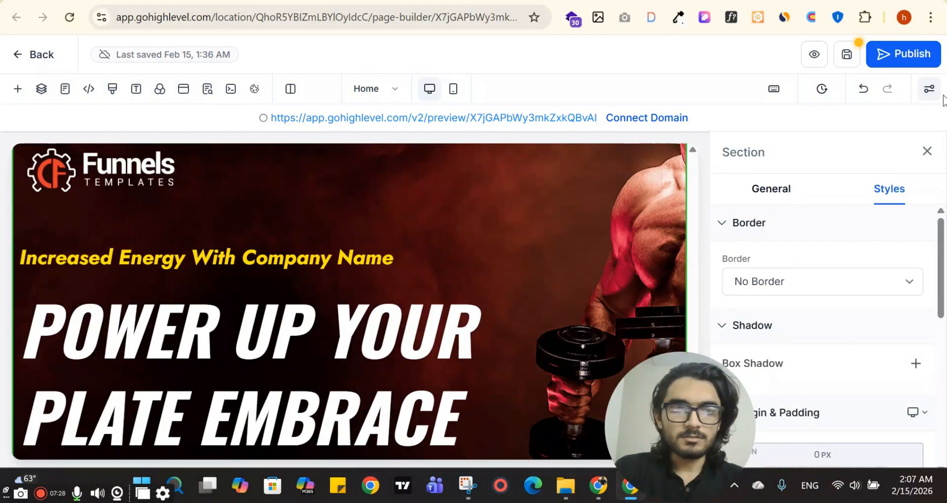
left_click(926, 152)
- Delete the Funnels Templates logo image and the "Increased Energy With Company Name" line from the copied hero section
left_click(409, 190)
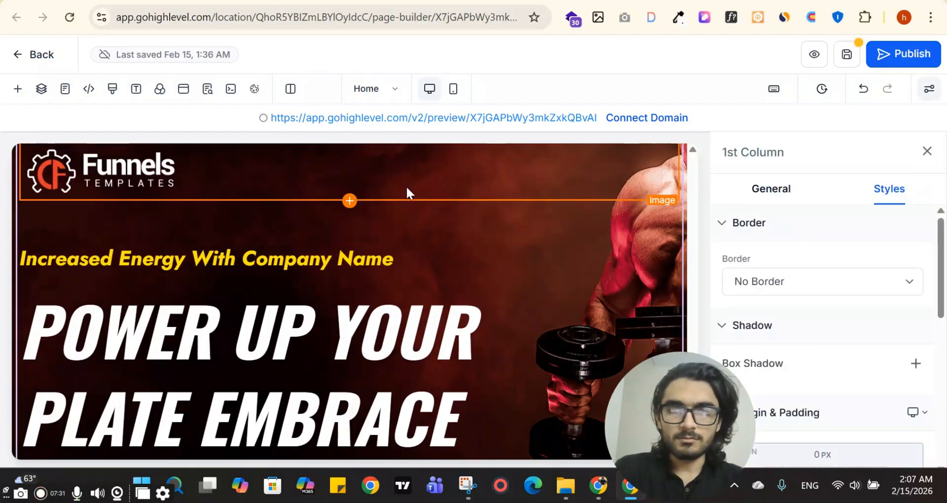
scroll(623, 304, "up", 3)
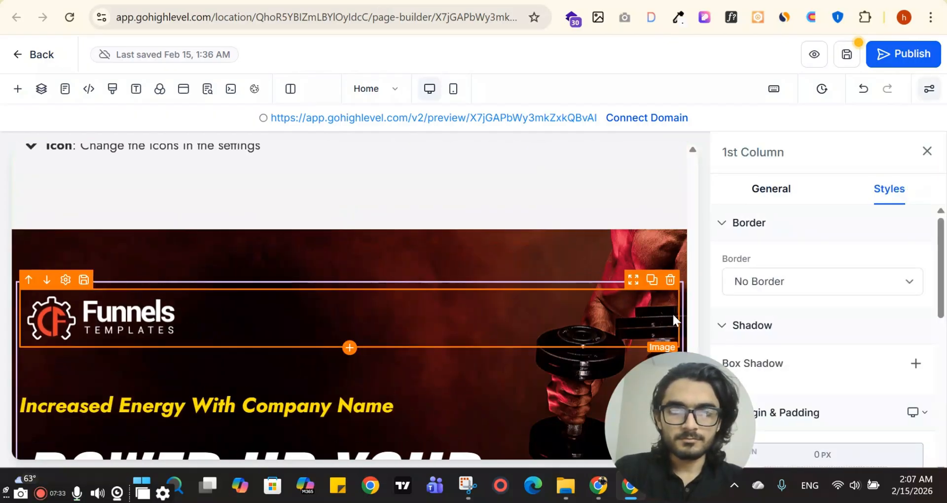
left_click(317, 333)
key("Delete")
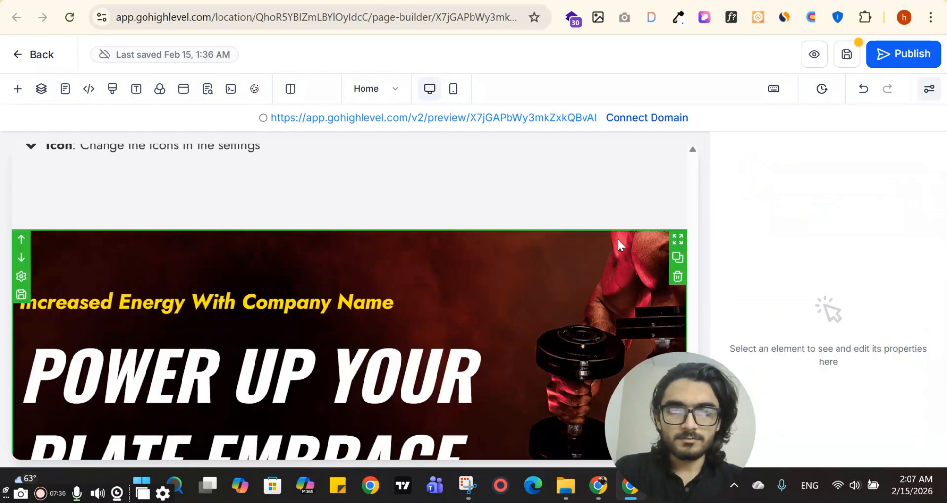
key("Delete")
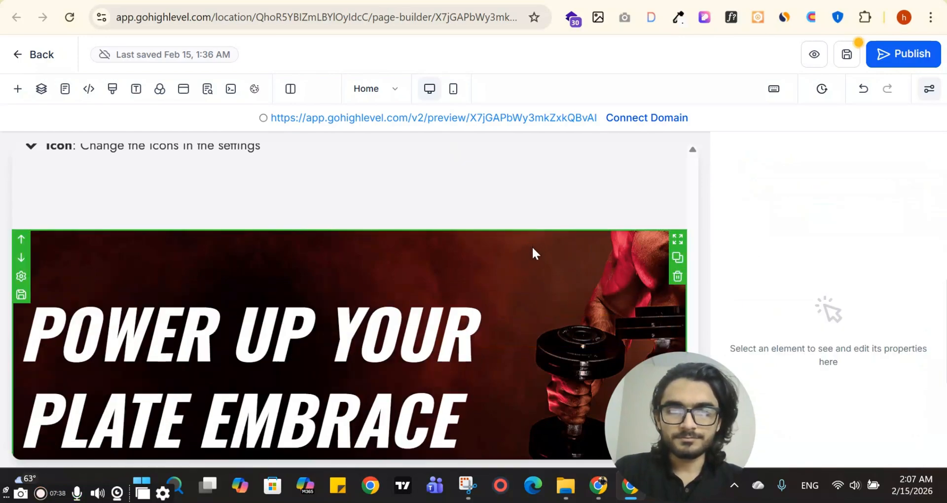
- Replace the copied hero section's background image with image 3 from the Youtube Funnel data folder
left_click(532, 249)
scroll(878, 277, "down", 5)
left_click(778, 192)
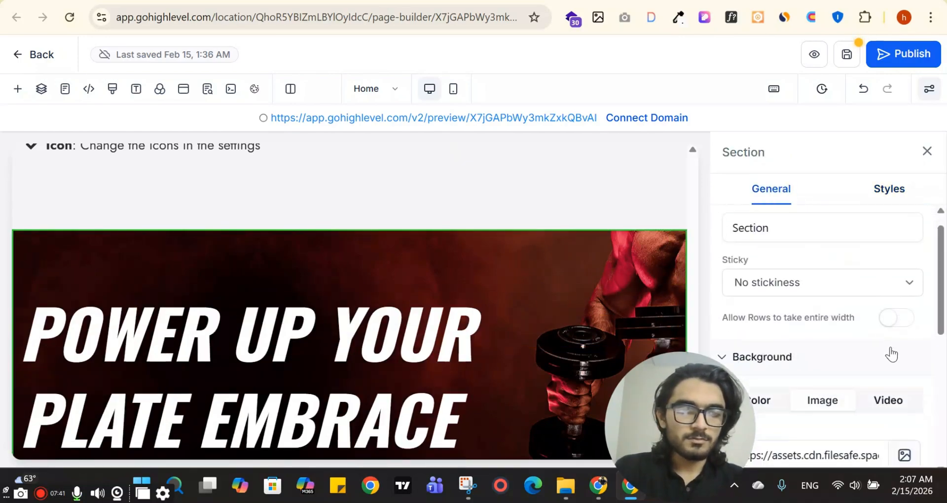
scroll(902, 272, "down", 4)
left_click(904, 253)
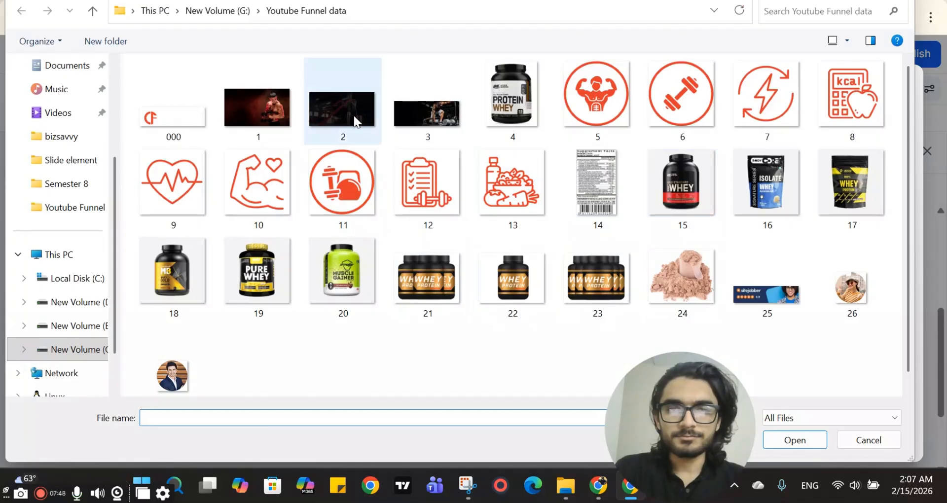
left_click(427, 117)
left_click(821, 446)
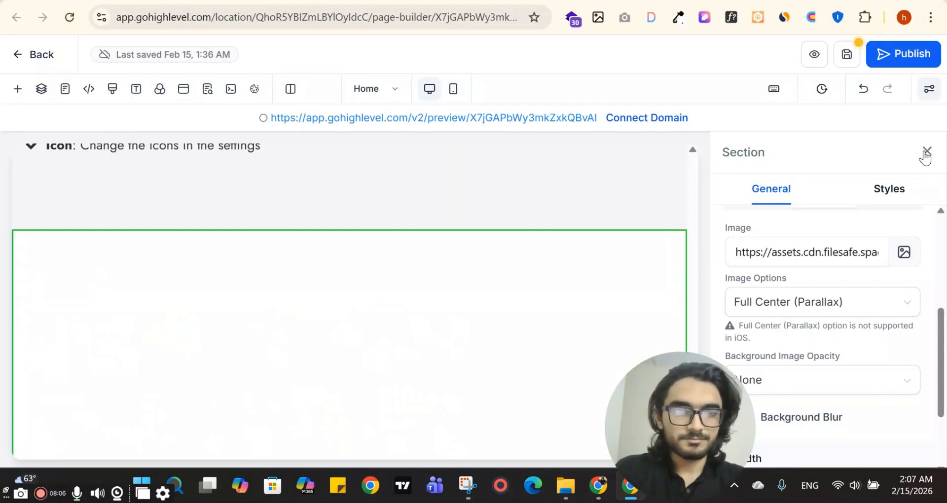
- Close the section settings and compare the copied banner with the reference page's "NUTRITION FOR EVERY LIFE." section
left_click(927, 151)
scroll(611, 246, "down", 2)
scroll(809, 286, "up", 3)
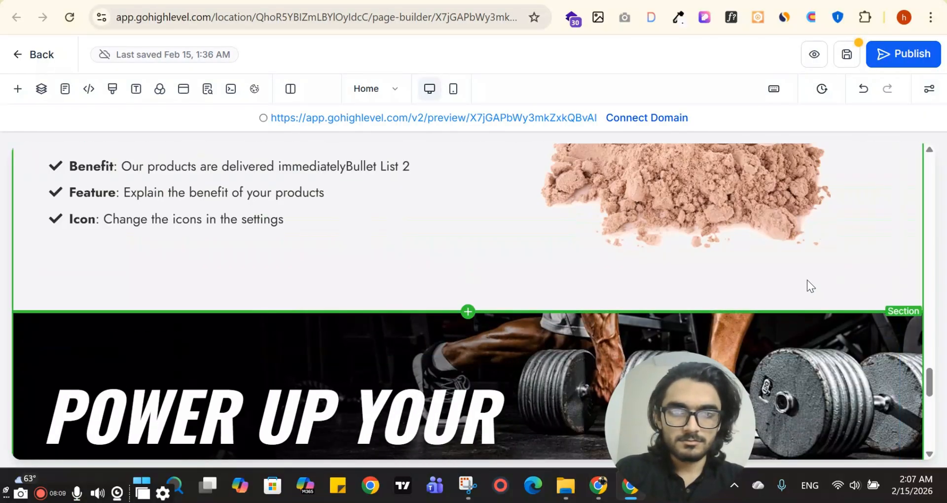
scroll(789, 281, "down", 4)
scroll(769, 279, "up", 2)
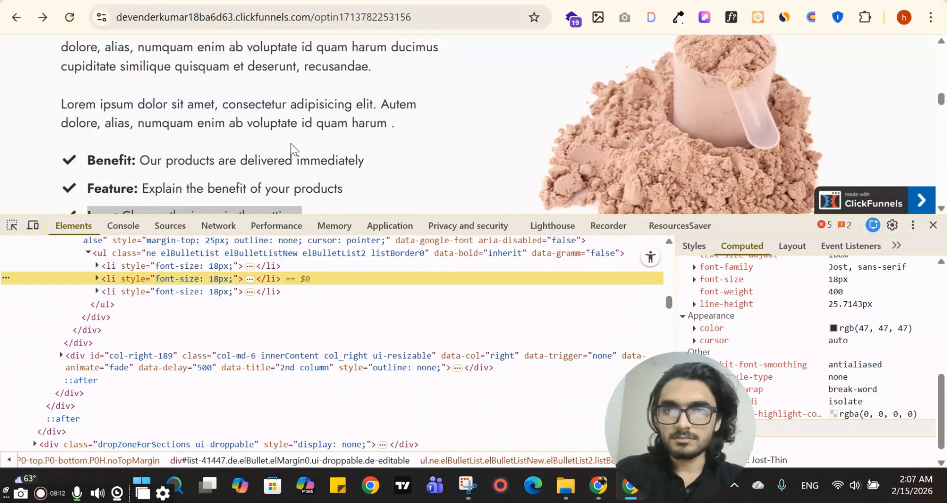
scroll(531, 109, "down", 2)
scroll(123, 124, "up", 8)
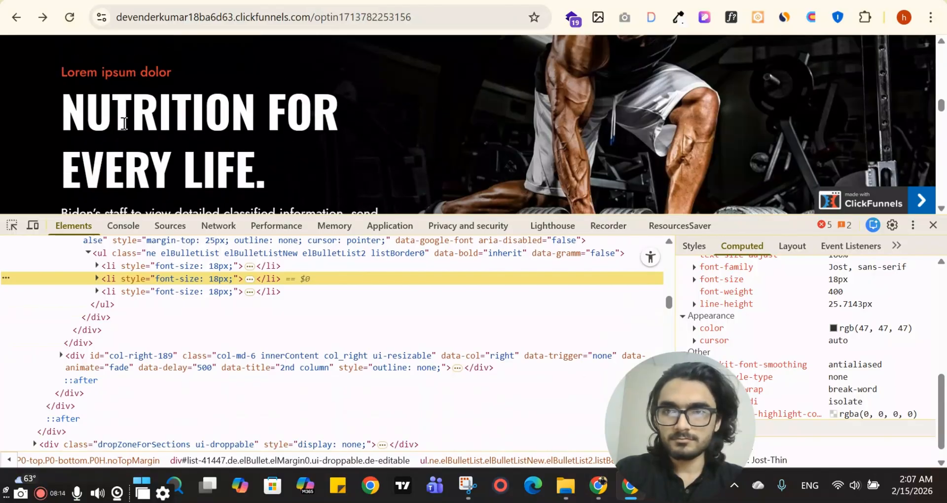
key("ctrl+Tab")
scroll(662, 262, "up", 10)
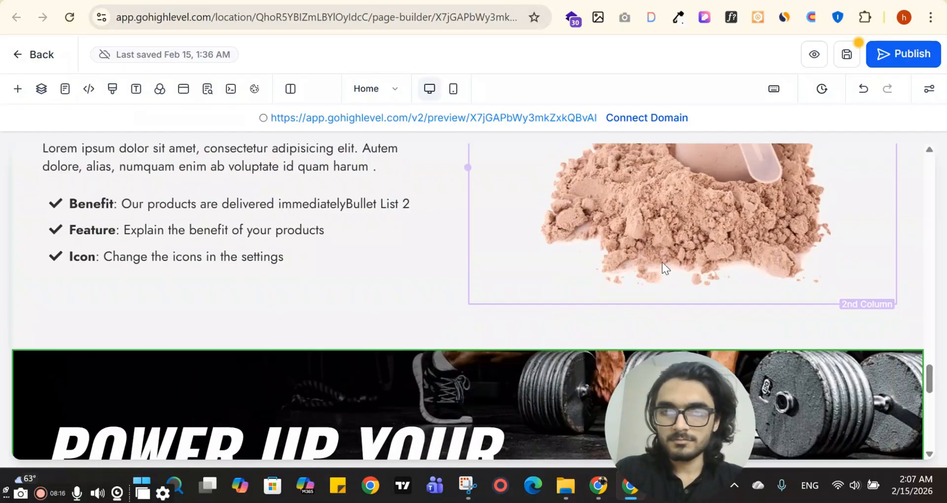
- Duplicate the Ingredients section's "Increased Energy With Mixlix" line and move the copy into the banner's empty row above its headline
scroll(592, 252, "down", 2)
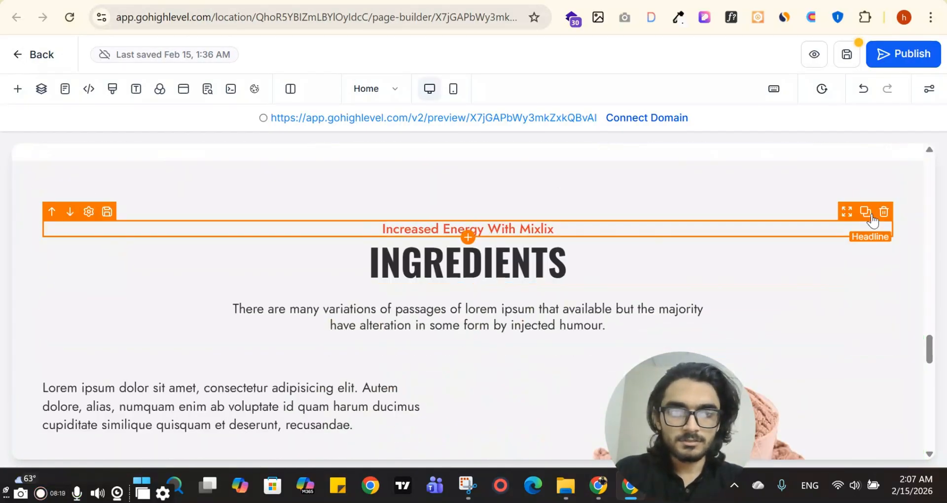
left_click(865, 212)
left_click_drag(847, 227, 517, 276)
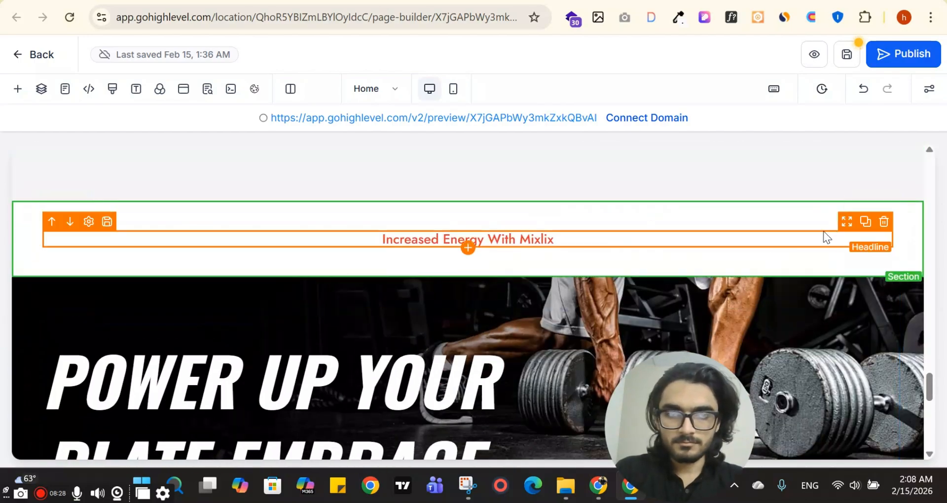
left_click_drag(817, 261, 787, 322)
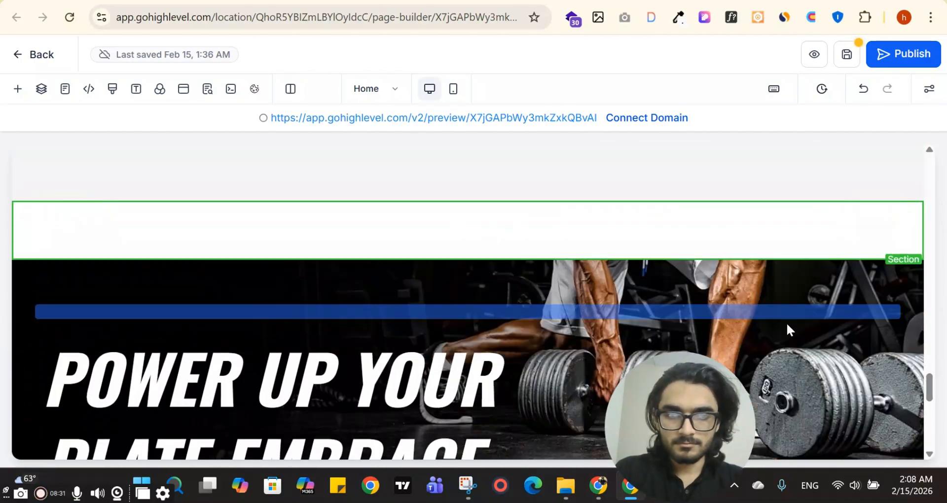
left_click_drag(764, 226, 789, 232)
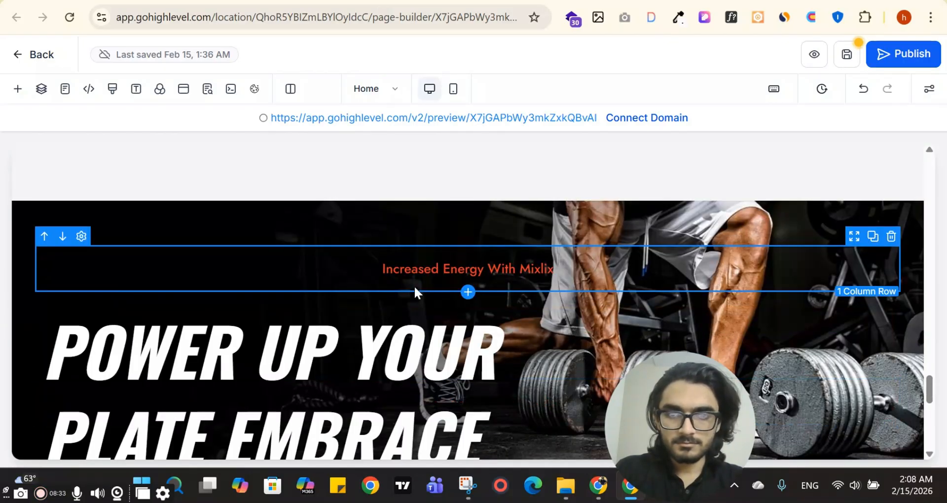
- Move the "Increased Energy With Mixlix" line directly above the banner headline in the same column and delete the emptied row
left_click(441, 270)
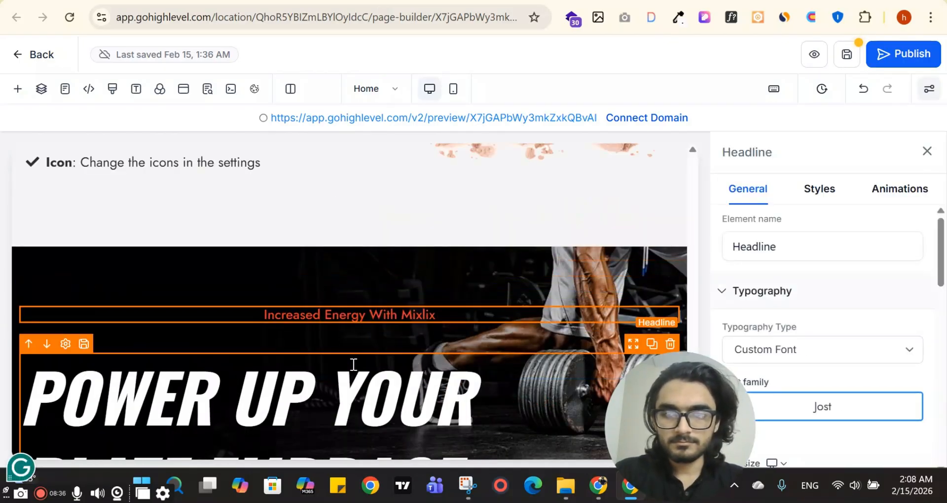
scroll(340, 373, "down", 6)
scroll(381, 321, "up", 5)
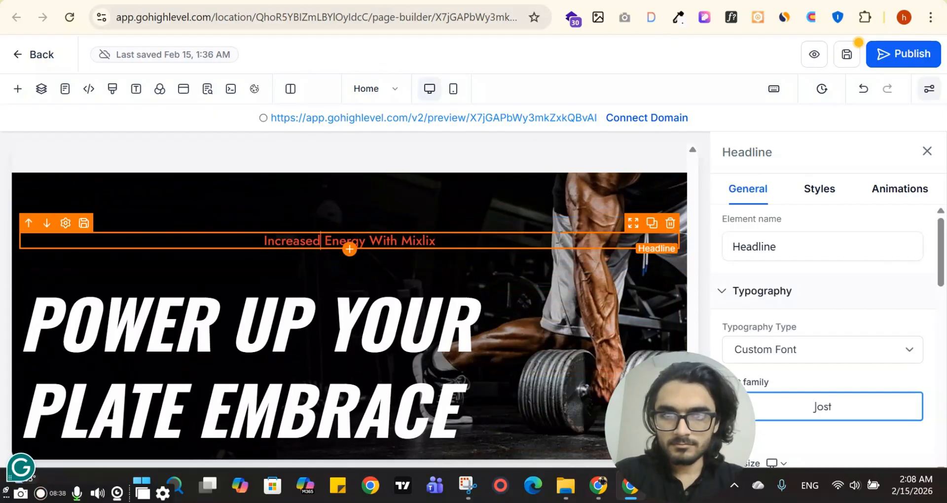
left_click_drag(634, 226, 590, 275)
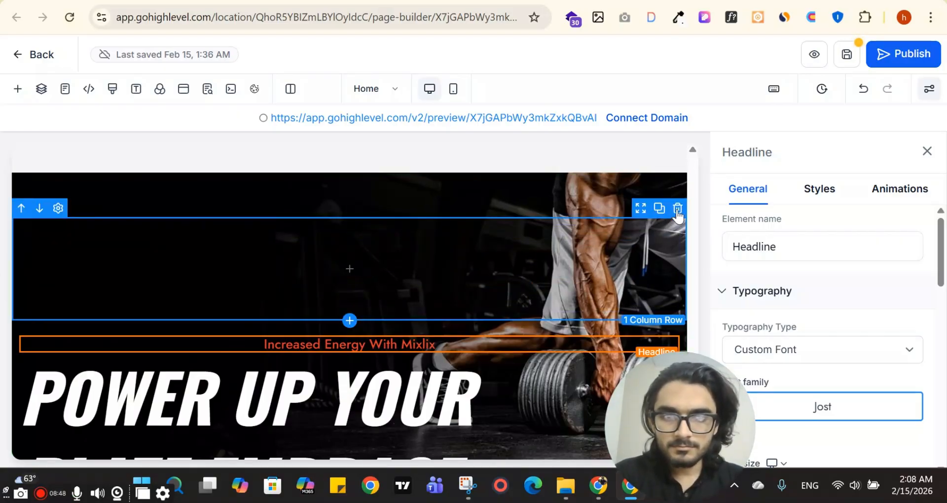
left_click(678, 209)
left_click(927, 152)
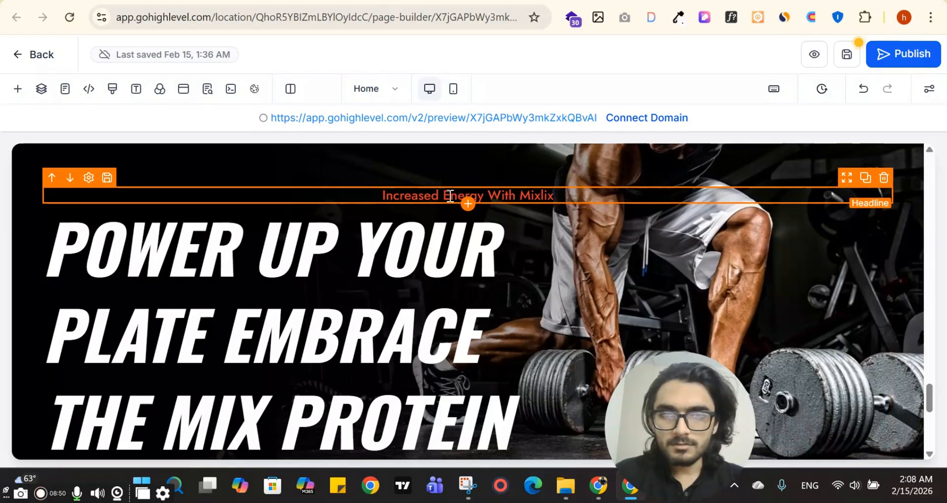
- Left-align the banner's "Increased Energy With Mixlix" line
left_click(402, 195)
scroll(835, 267, "down", 5)
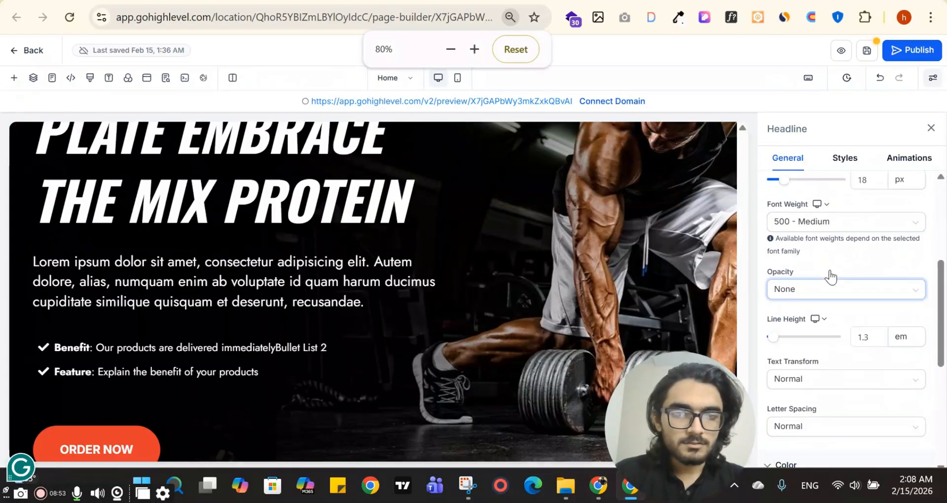
scroll(809, 253, "up", 5)
scroll(800, 247, "down", 5)
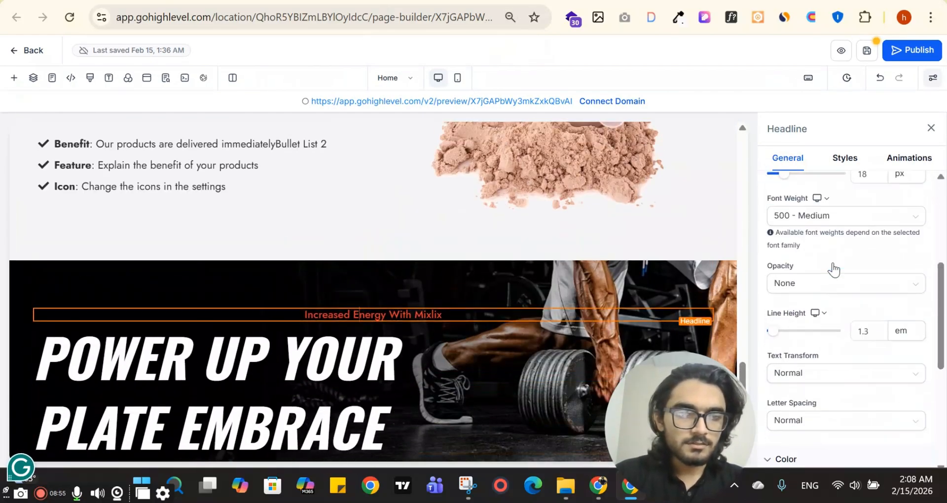
scroll(824, 222, "up", 2)
left_click(846, 159)
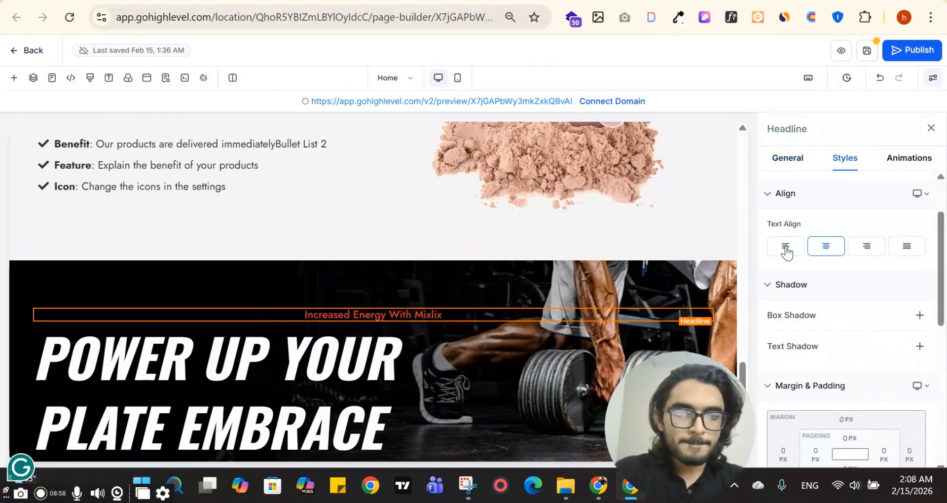
left_click(785, 246)
scroll(300, 259, "down", 2)
- Inspect the small red line above the reference banner's heading and change the matching line's text to "Lorem ipsum dolor"
key("ctrl+Tab")
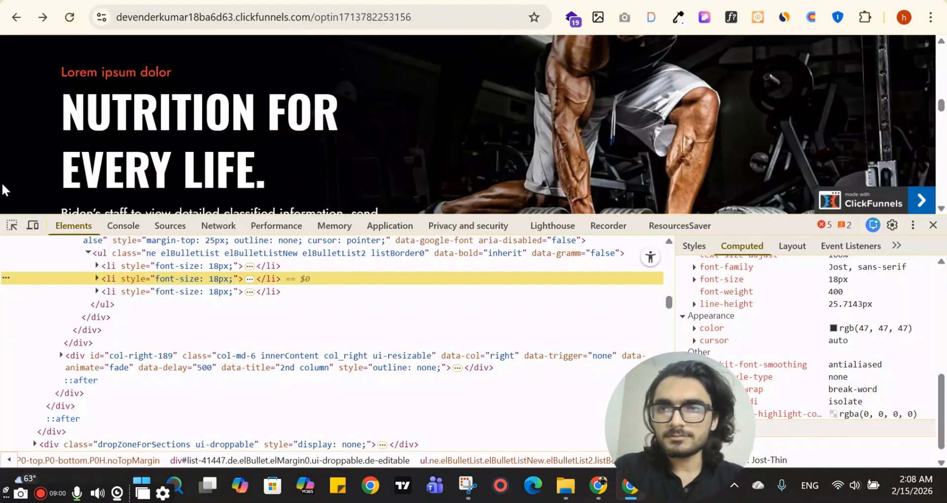
left_click(12, 226)
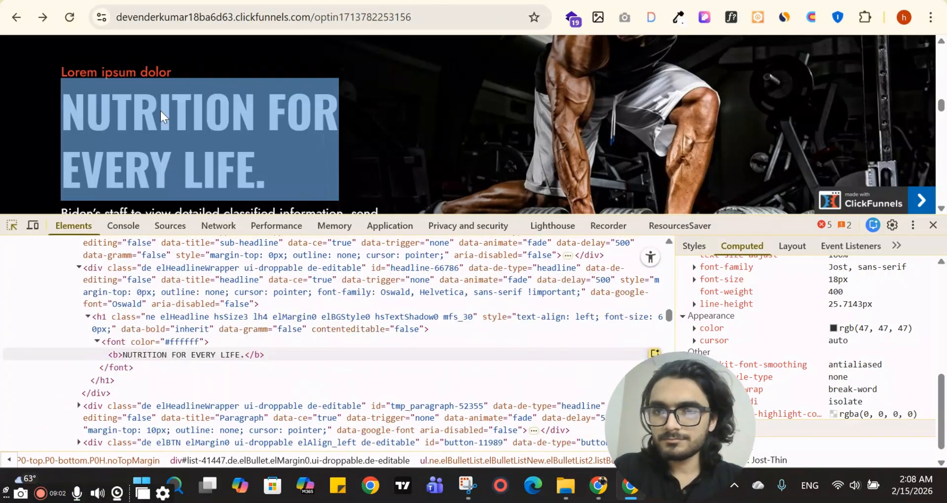
left_click(111, 71)
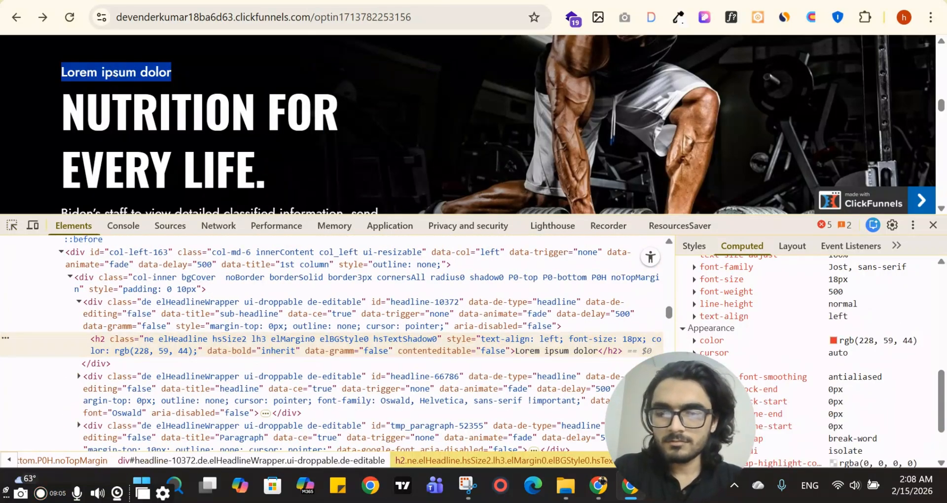
key("ctrl+Tab")
key("ctrl+Tab")
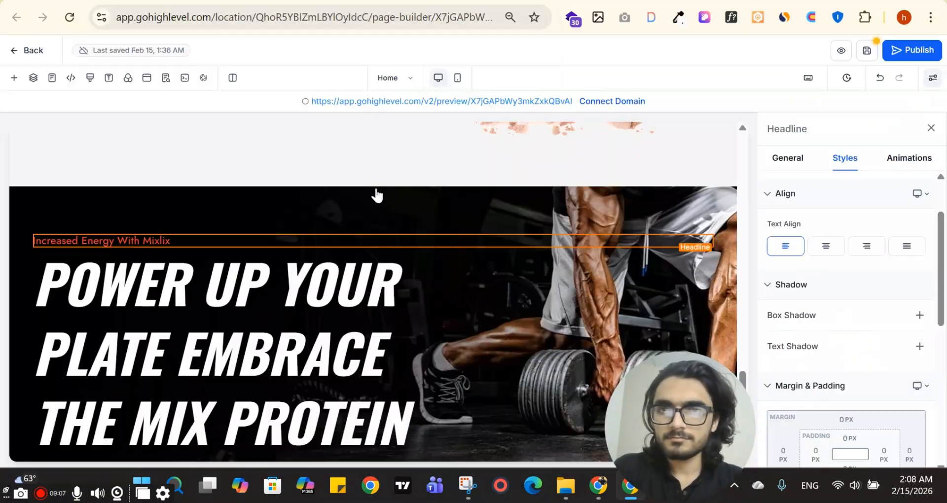
triple_click(168, 237)
type("Lorem ipsum dolor")
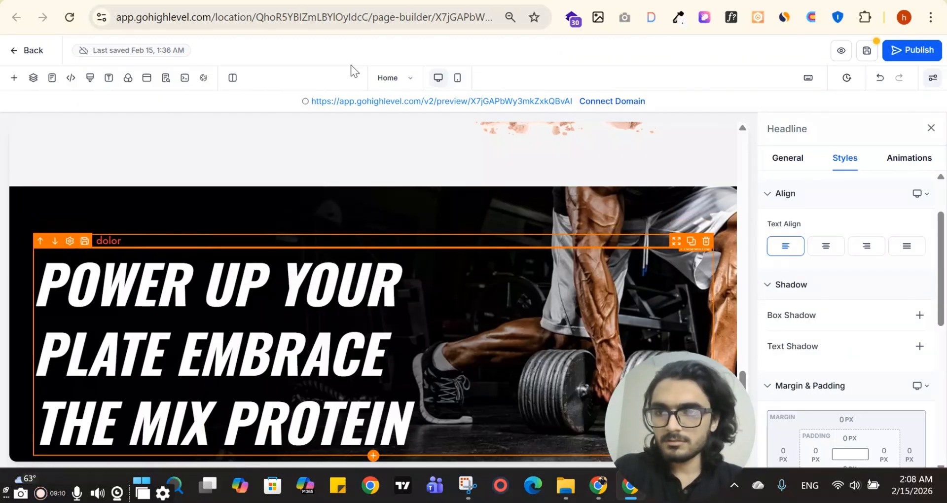
- Copy the heading "NUTRITION FOR EVERY LIFE." from the reference page as plain text
key("ctrl+shift+Tab")
key("ctrl+shift+Tab")
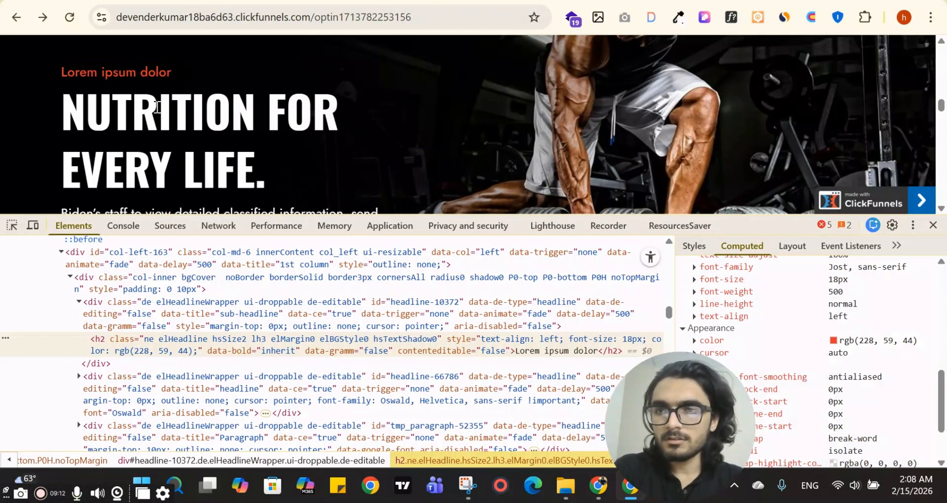
triple_click(157, 107)
left_click_drag(63, 99, 281, 185)
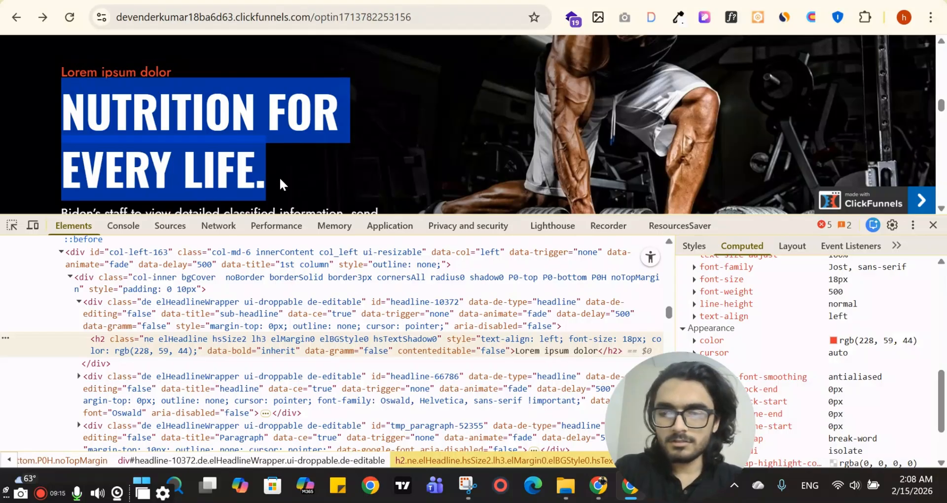
key("ctrl+c")
key("ctrl+t")
key("ctrl+v")
key("ctrl+a")
key("ctrl+x")
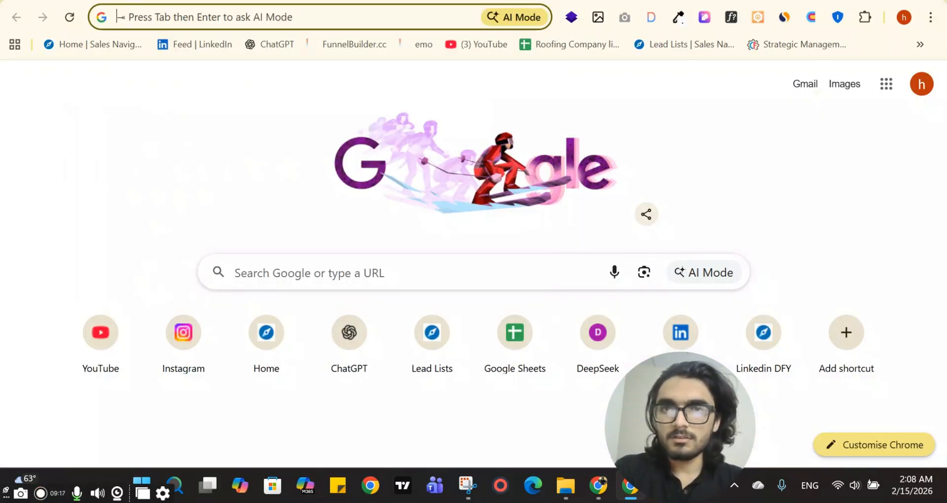
key("ctrl+w")
- Replace the banner's "POWER UP YOUR PLATE EMBRACE THE MIX PROTEIN" headline with "NUTRITION FOR EVERY LIFE." and close its settings
key("ctrl+Tab")
key("ctrl+Tab")
triple_click(203, 298)
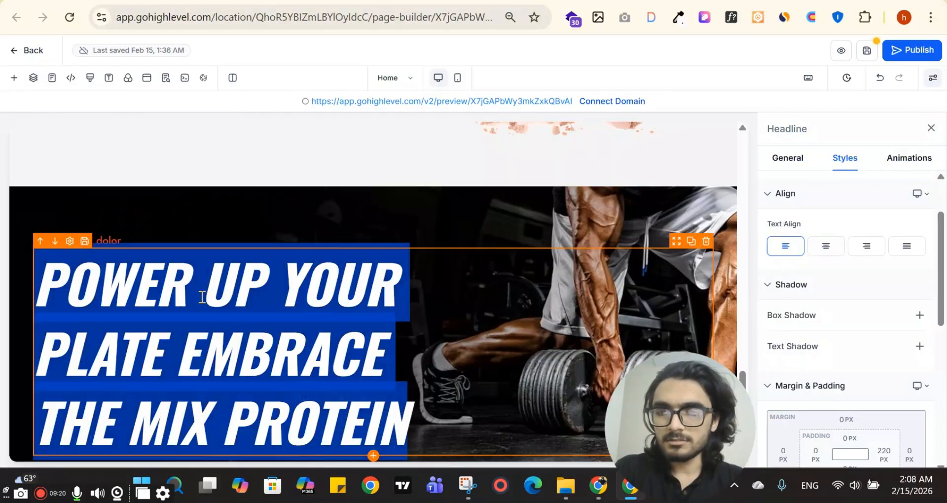
key("ctrl+v")
left_click(931, 128)
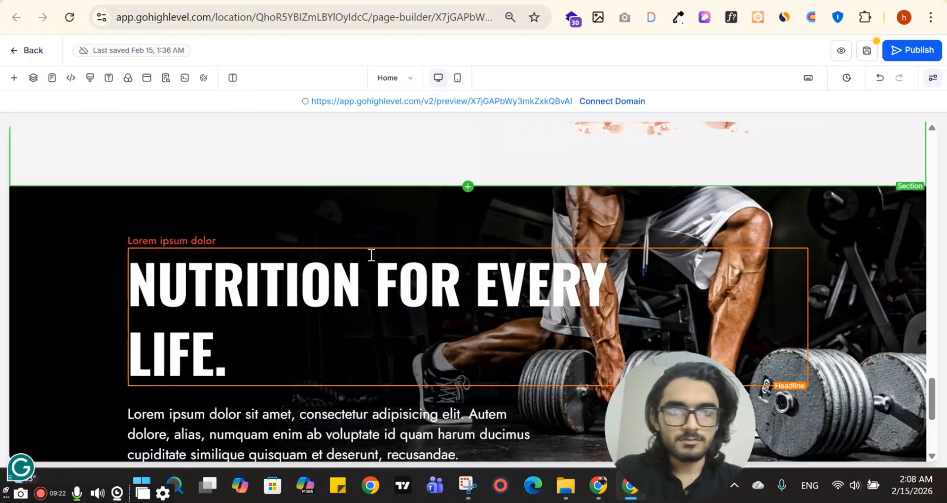
- Inspect the reference heading's typography and set the banner headline's font size to 60 px
key("ctrl+shift+Tab")
key("ctrl+shift+Tab")
left_click(190, 128)
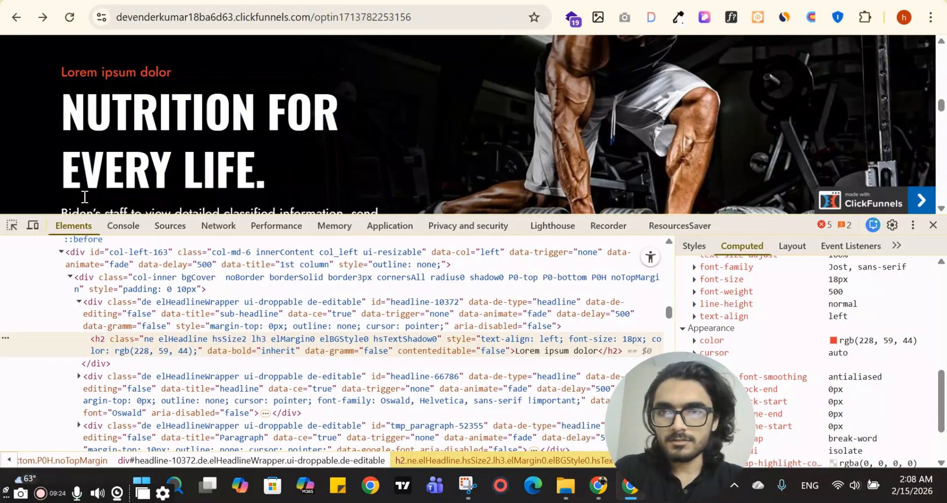
left_click(11, 227)
left_click(163, 113)
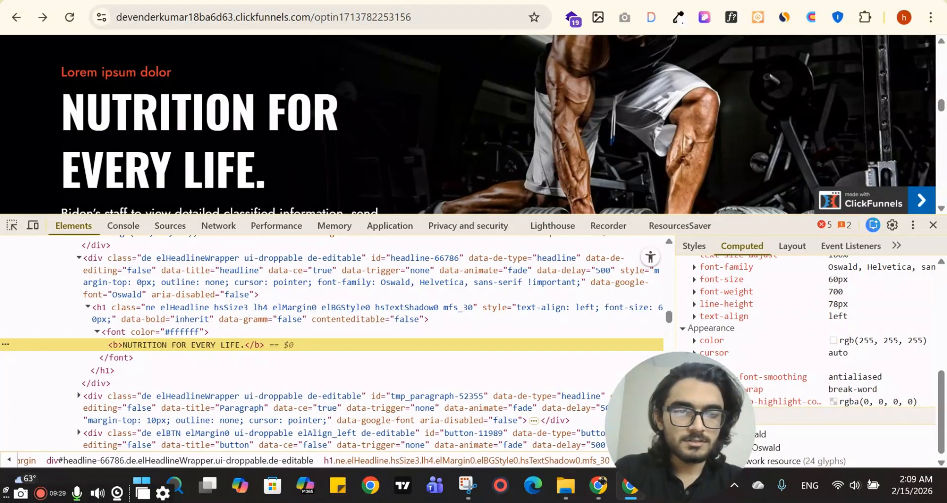
key("ctrl+Tab")
key("ctrl+Tab")
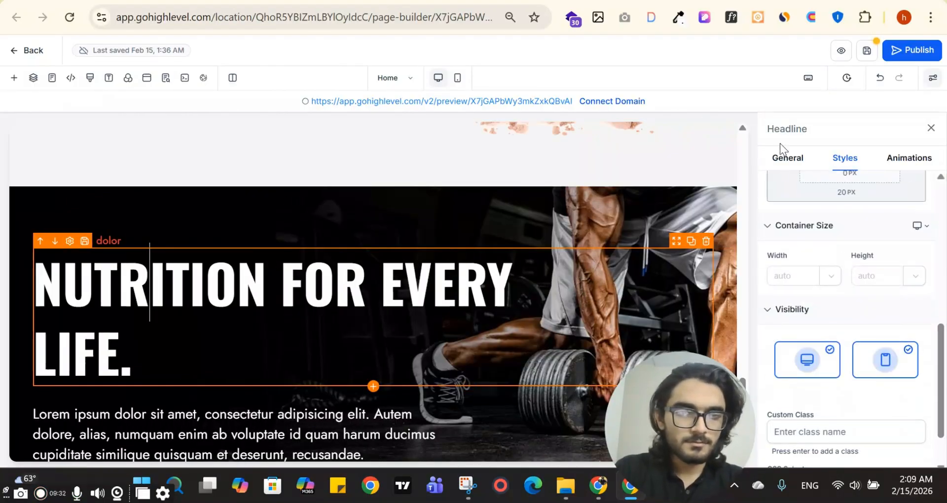
scroll(875, 259, "down", 3)
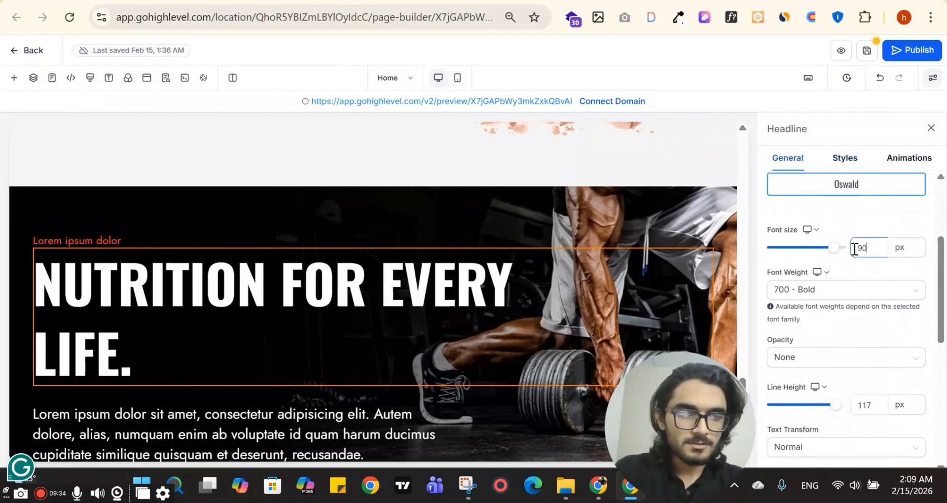
double_click(855, 249)
type("60")
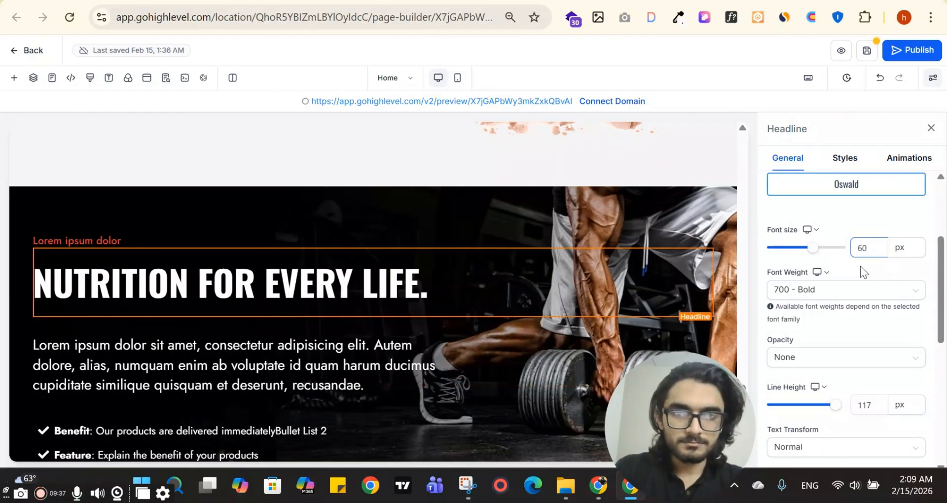
- Break the banner headline before "EVERY LIFE." and set its line height to 70 px
scroll(863, 266, "down", 2)
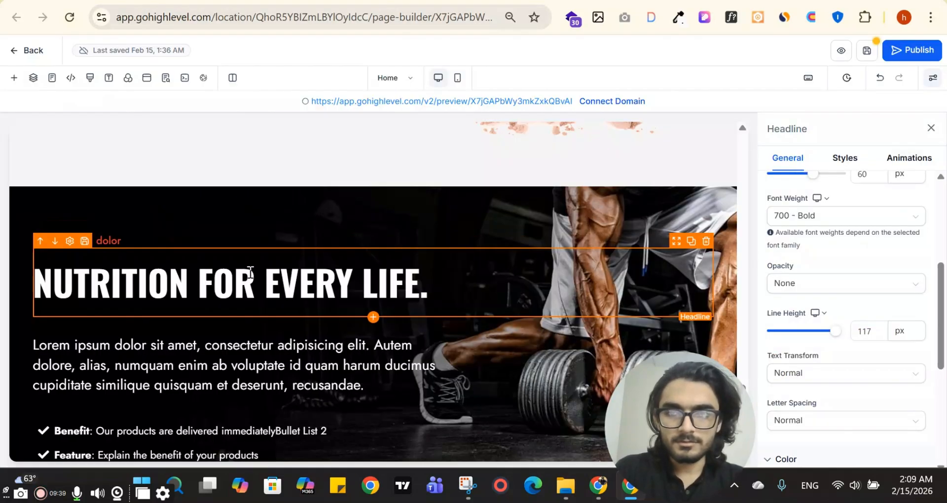
key("Return")
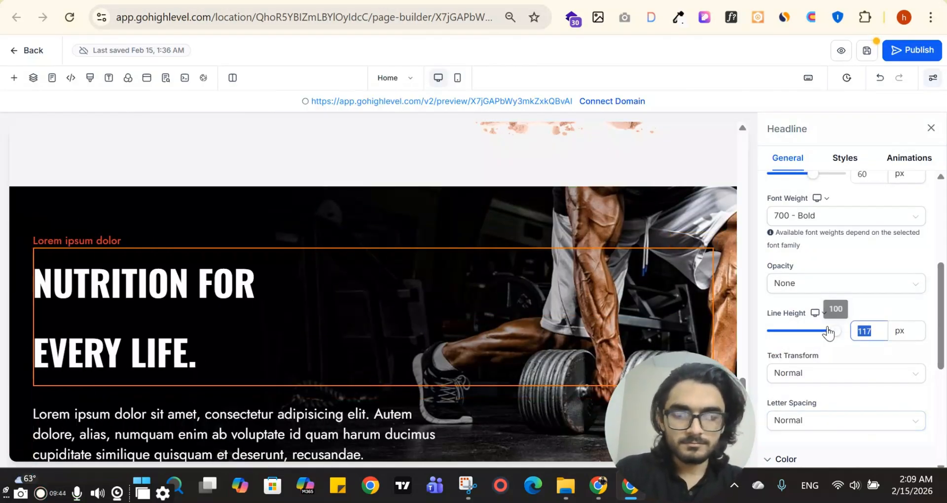
type("70")
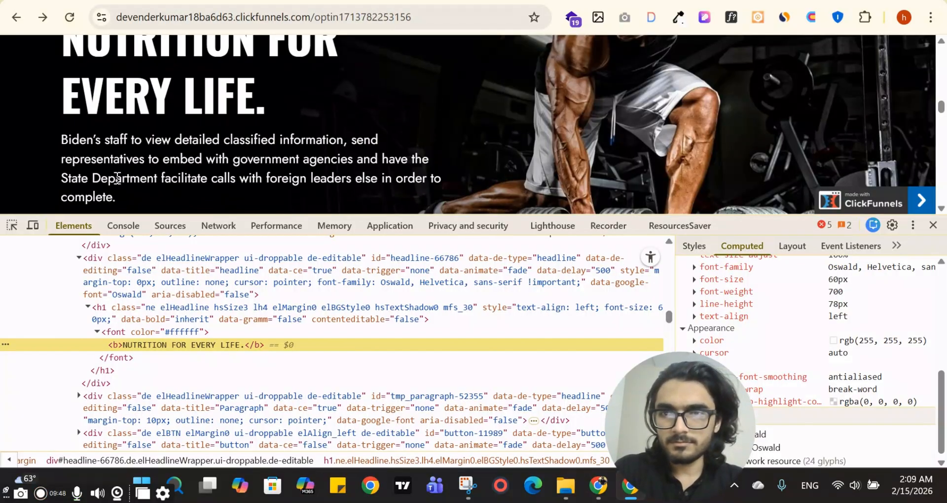
- Copy the paragraph below the reference banner's heading as plain text and return to the page builder
left_click_drag(117, 198, 29, 150)
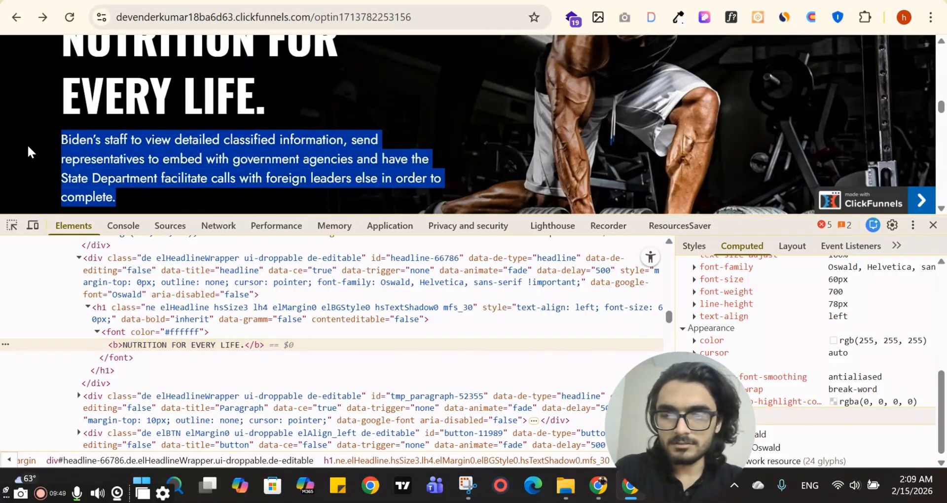
key("ctrl+c")
key("ctrl+t")
key("ctrl+v")
key("ctrl+a")
key("ctrl+x")
key("ctrl+w")
key("ctrl+Tab")
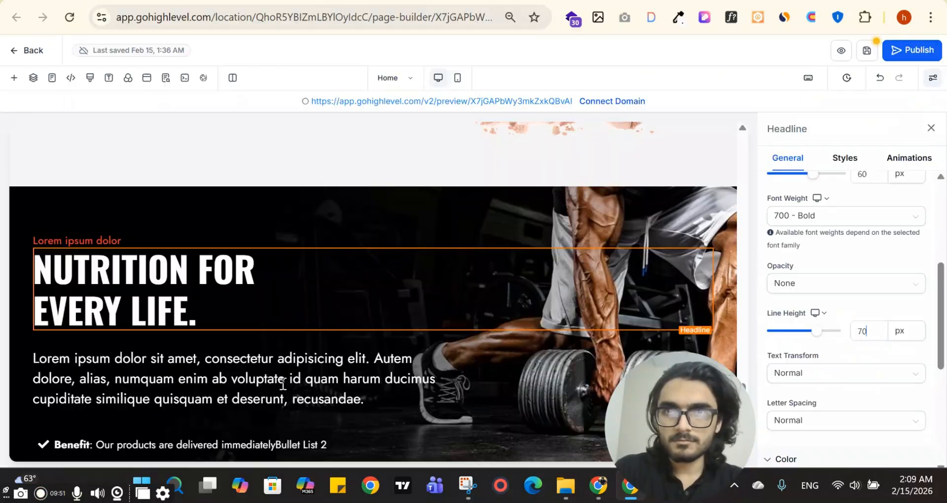
- Replace the banner's placeholder paragraph with the copied reference text beginning "Biden's staff to view detailed classified information", pasted as plain text
key("ctrl+a")
key("ctrl+b")
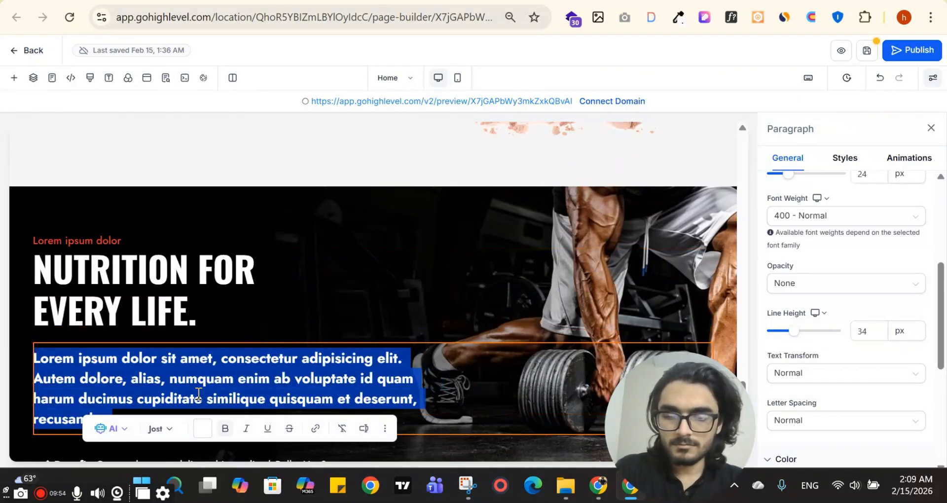
key("ctrl+b")
key("ctrl+t")
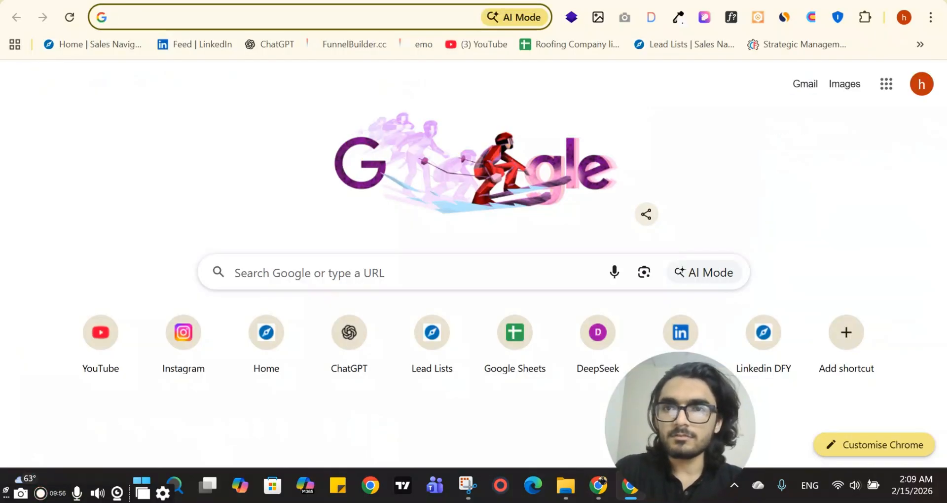
key("ctrl+v")
key("ctrl+a")
key("ctrl+w")
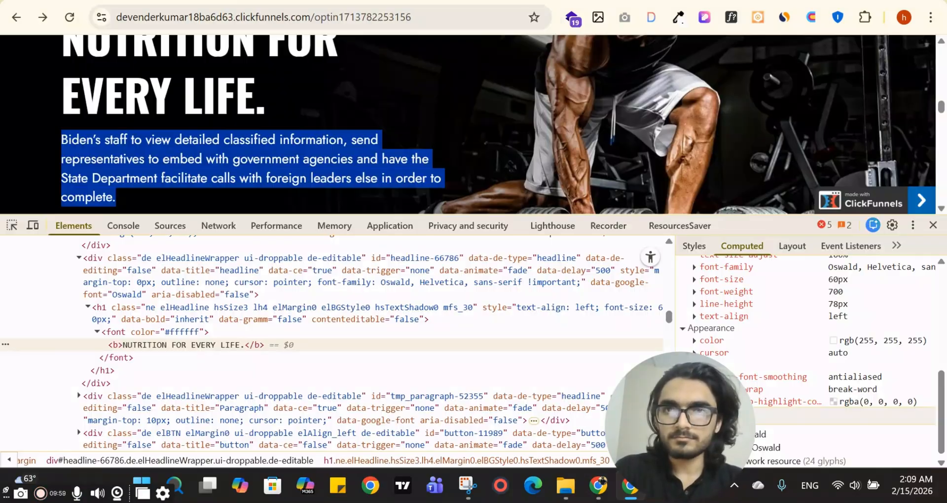
key("ctrl+shift+Tab")
triple_click(218, 377)
key("ctrl+v")
scroll(305, 299, "down", 1)
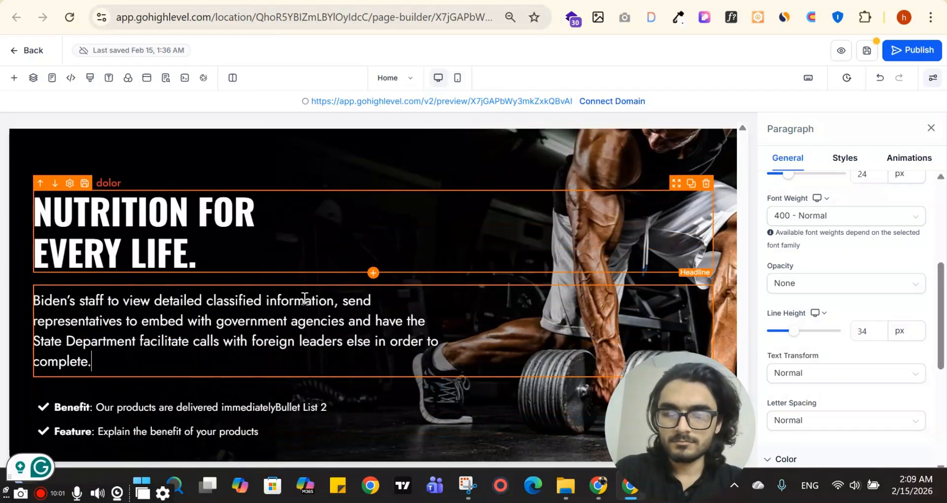
- Check the reference banner's content and delete the benefit and feature bullet list below the banner paragraph
key("ctrl+Tab")
scroll(168, 141, "down", 3)
key("ctrl+Tab")
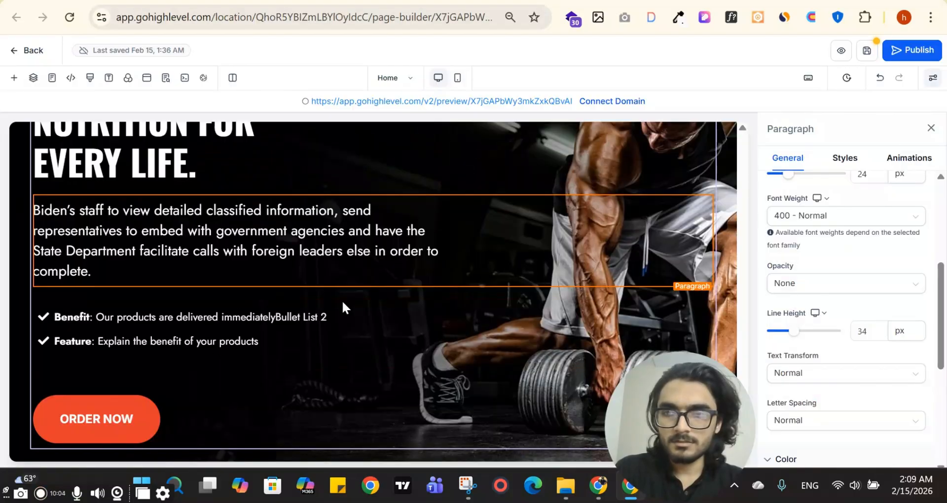
scroll(88, 278, "up", 1)
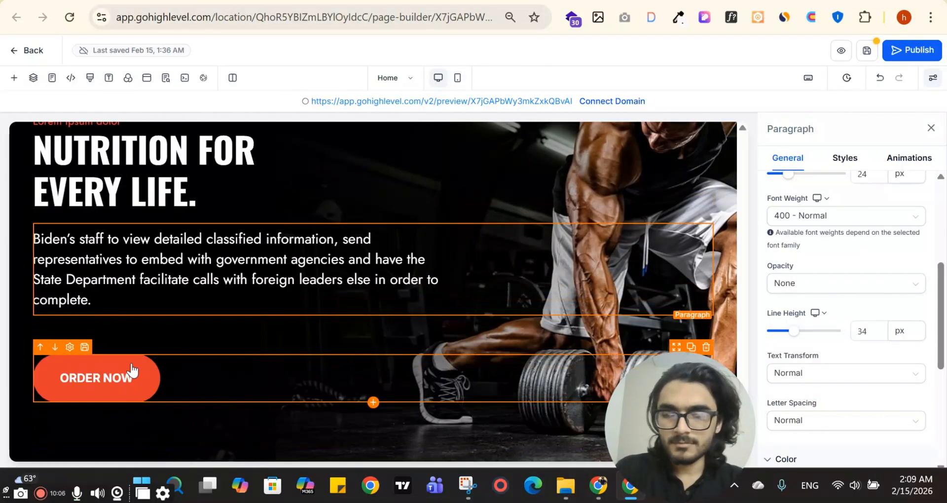
- Compare the banner's layout with the reference, close the paragraph settings and view the builder at 90% zoom
key("ctrl+Tab")
scroll(286, 158, "up", 5)
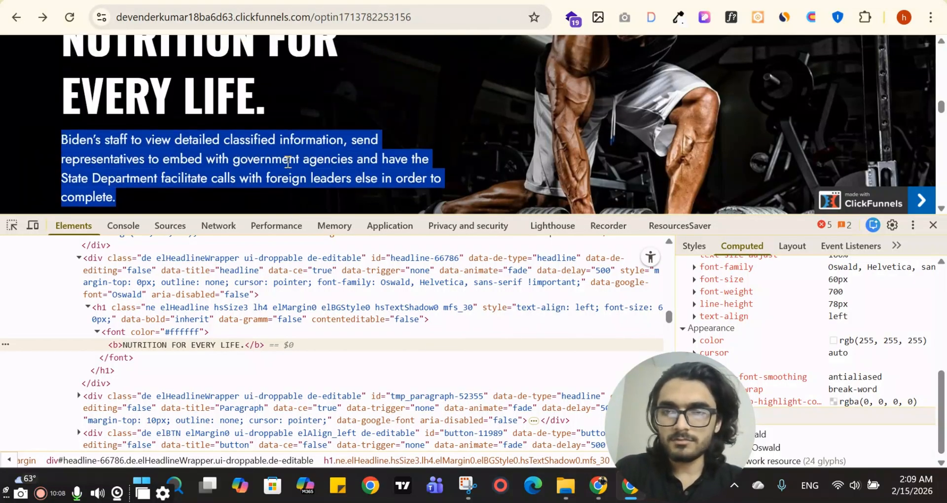
scroll(285, 110, "down", 7)
key("ctrl+Tab")
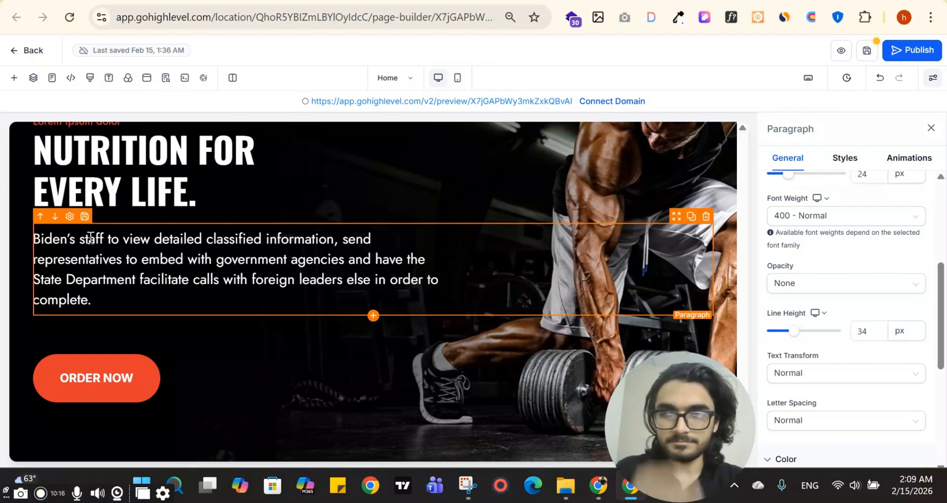
left_click(931, 127)
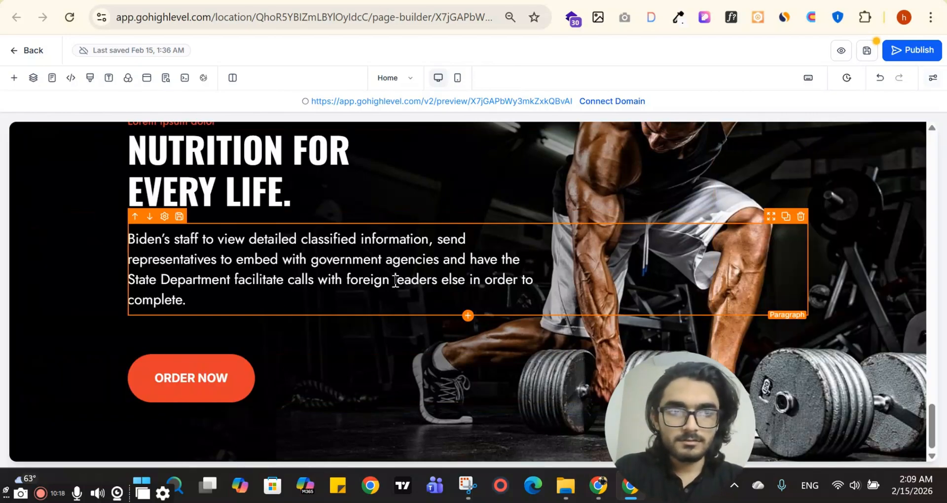
scroll(564, 229, "up", 5)
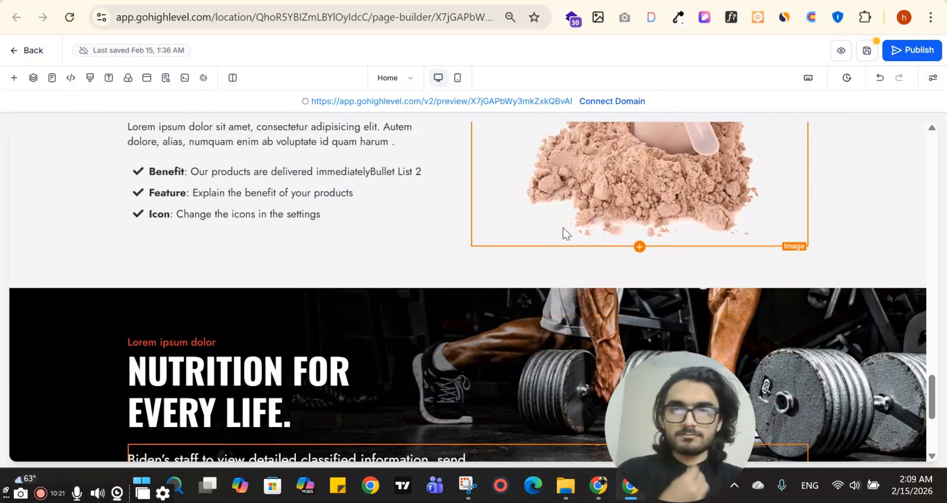
scroll(563, 230, "down", 3)
key("ctrl+plus")
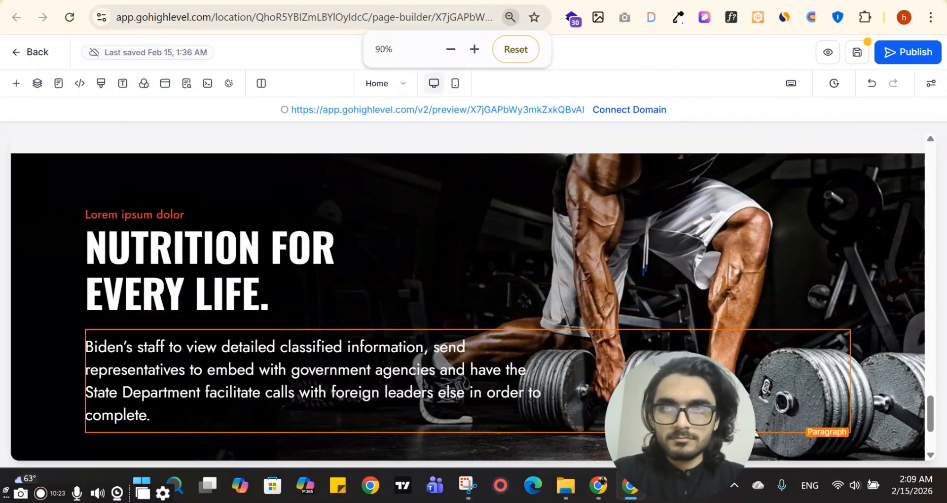
- Inspect the typography of the reference's "Lorem ipsum dolor" label and check it against the banner label's settings
left_click(466, 1)
scroll(183, 141, "up", 6)
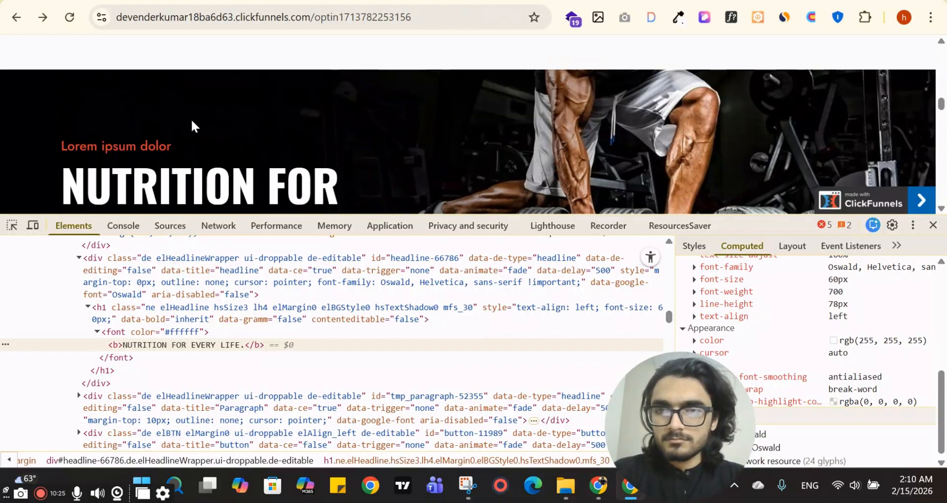
left_click(11, 226)
left_click(116, 146)
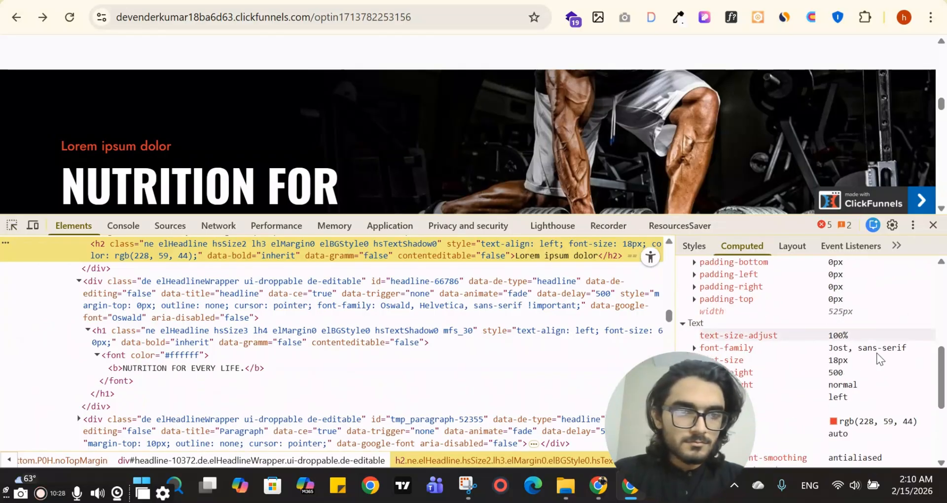
scroll(877, 353, "down", 3)
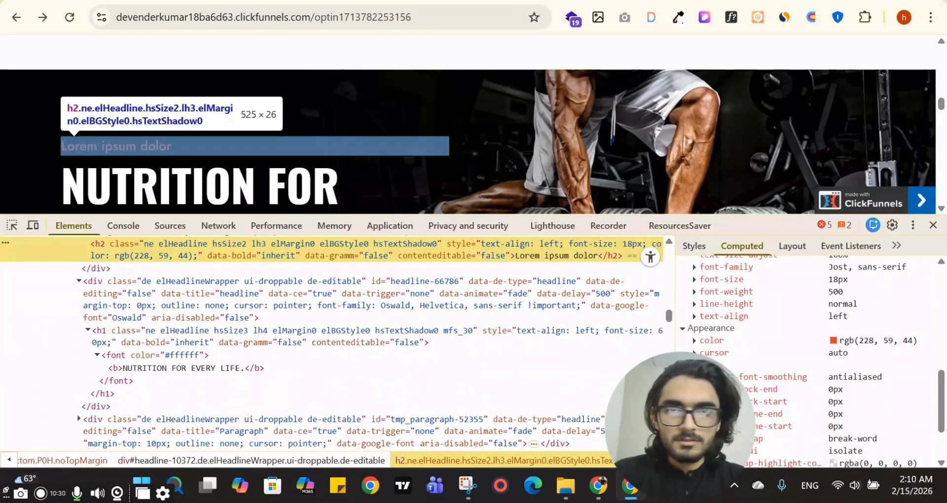
left_click(321, 1)
left_click(218, 211)
scroll(883, 267, "down", 4)
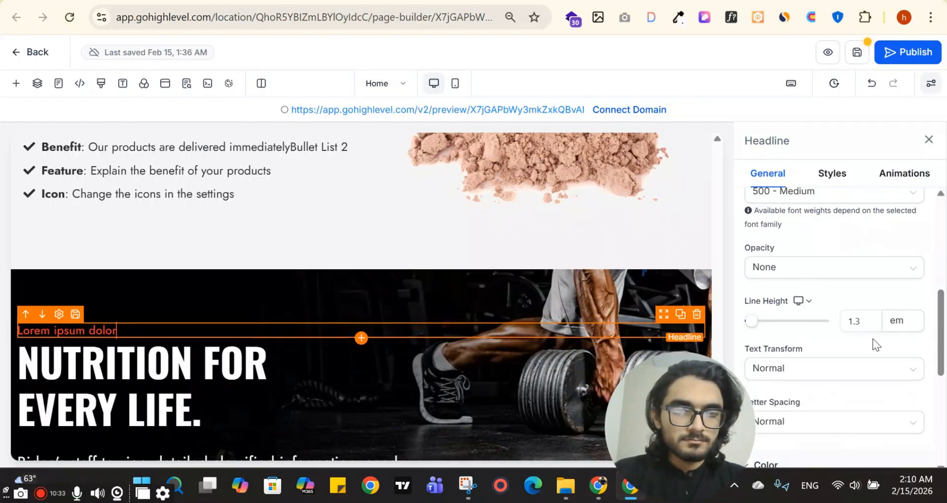
scroll(312, 390, "down", 5)
- Compare the banner's spacing with the reference, check the section's margin and padding settings, and close them
left_click(345, 2)
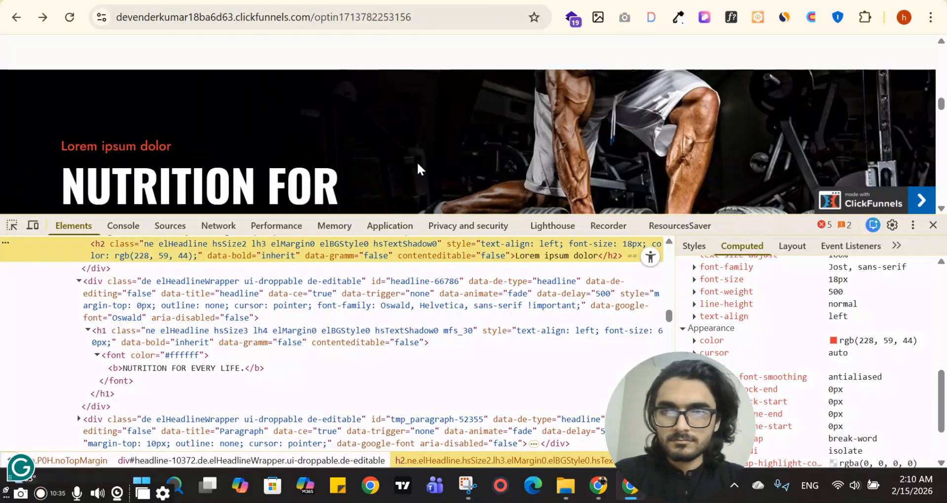
scroll(413, 114, "down", 3)
scroll(413, 113, "up", 3)
left_click(320, 2)
scroll(457, 218, "up", 5)
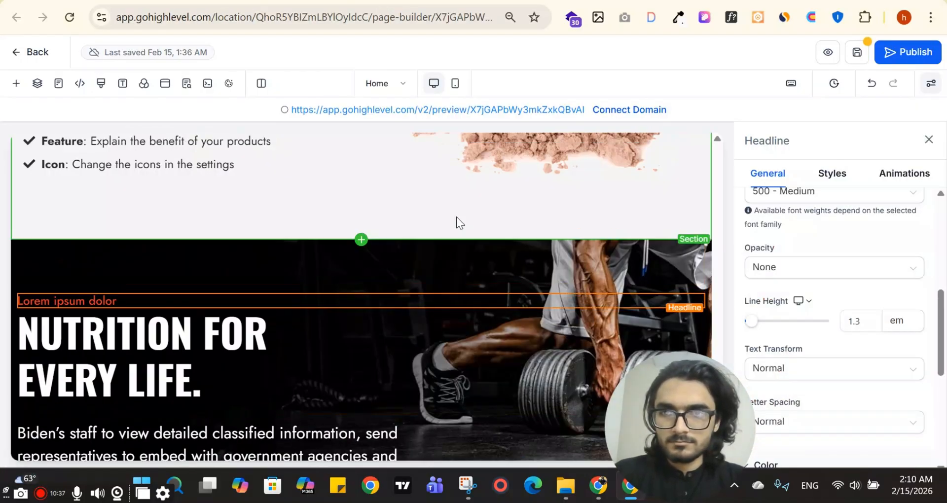
left_click(547, 247)
scroll(920, 258, "down", 3)
left_click(894, 173)
scroll(826, 307, "down", 2)
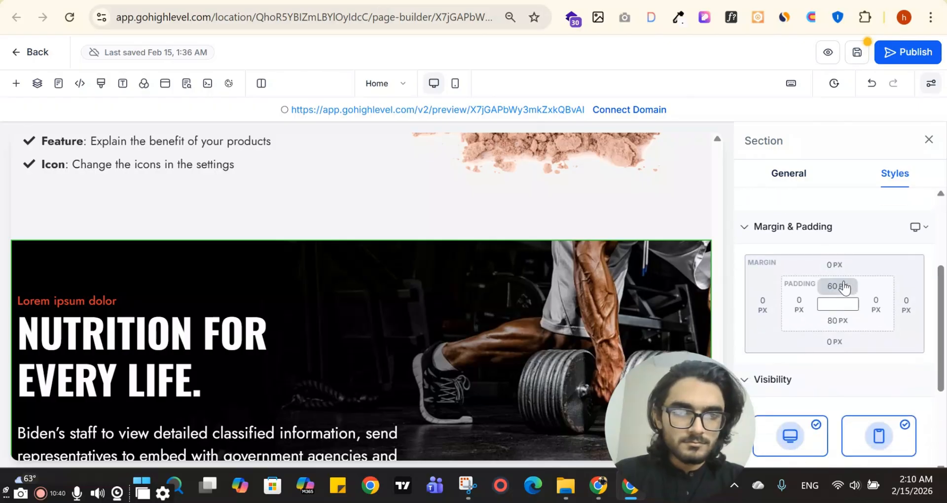
left_click(844, 286)
scroll(479, 262, "down", 4)
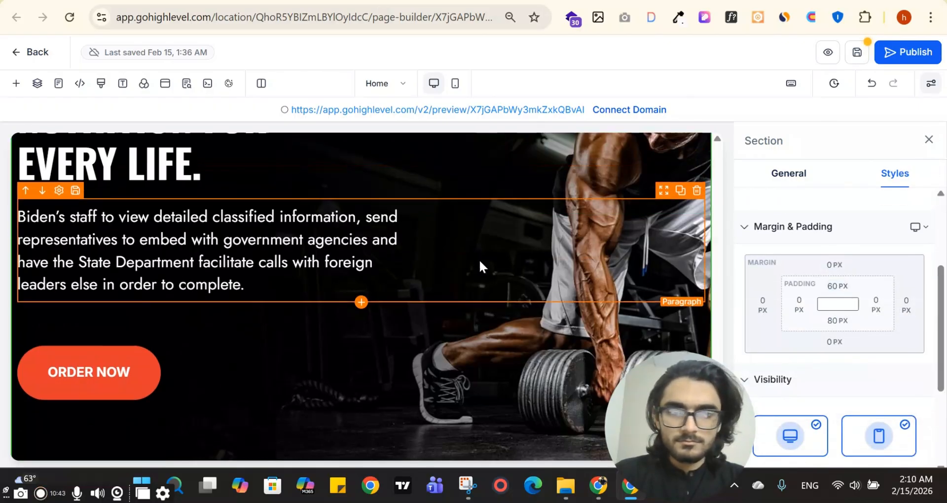
left_click(929, 139)
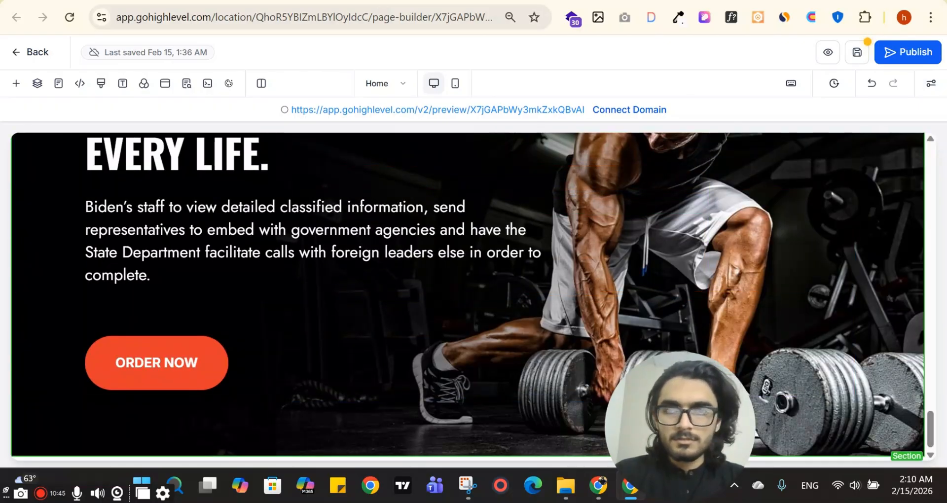
- Examine the "PRODUCT SHOWCASE" gallery section that follows the banner on the reference page
key("ctrl+Tab")
scroll(395, 97, "down", 8)
scroll(394, 99, "down", 10)
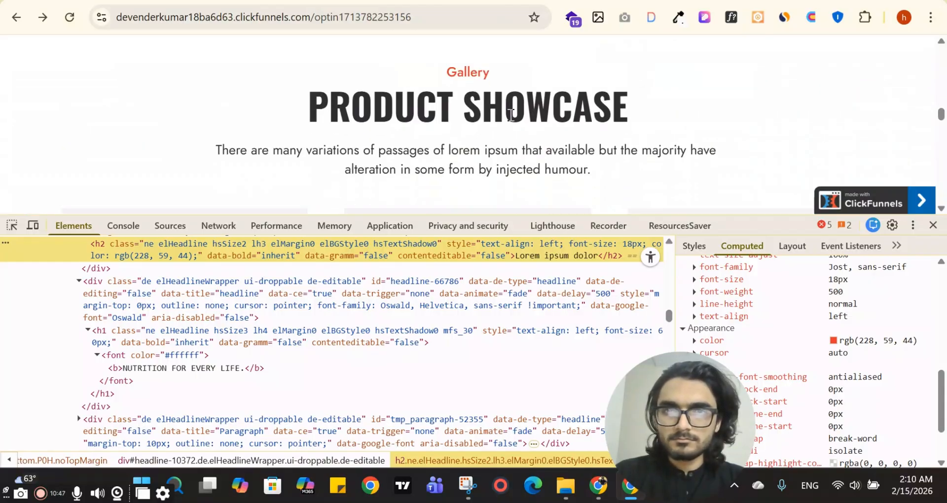
scroll(642, 133, "up", 10)
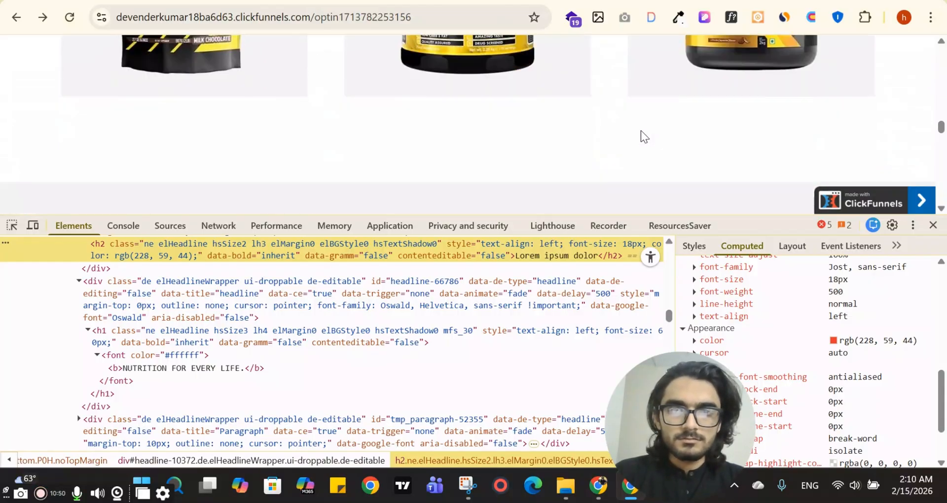
scroll(589, 153, "down", 1)
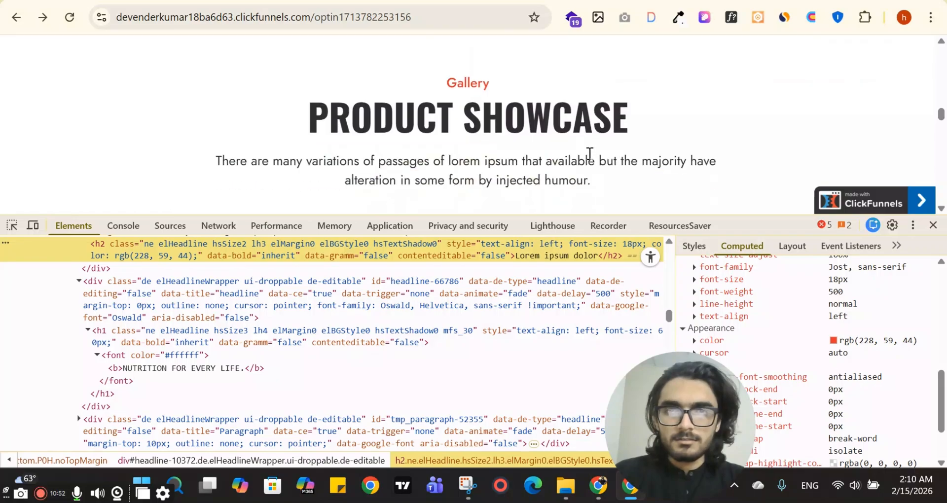
- Duplicate the "PRODUCT FEATURES" section, move the copy directly below the banner and close its settings
key("alt+Tab")
scroll(916, 268, "up", 10)
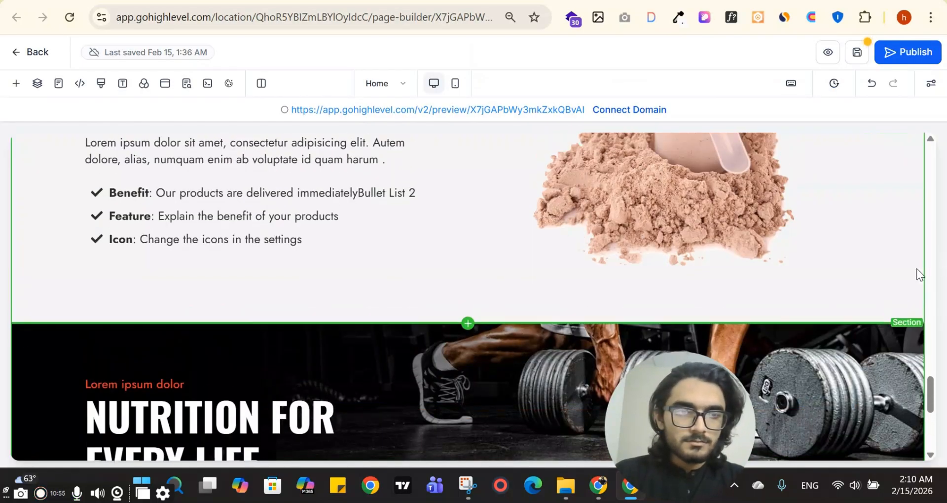
scroll(922, 281, "up", 5)
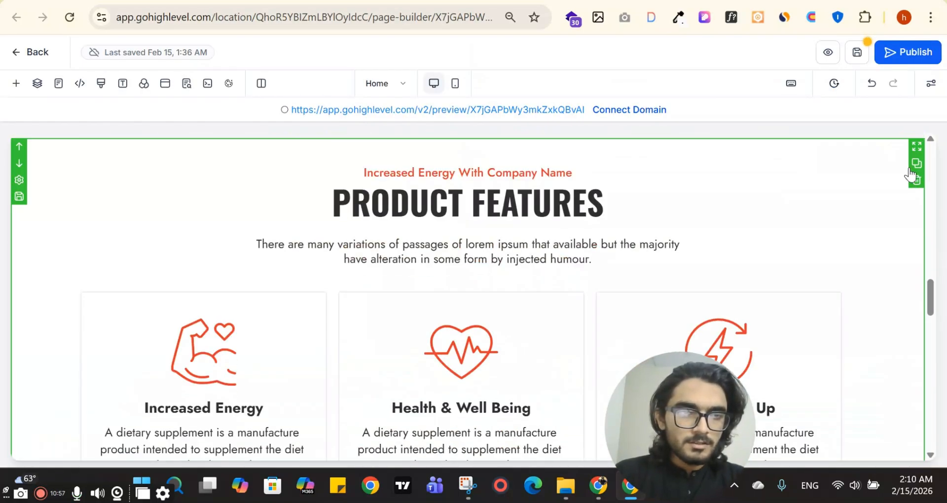
scroll(765, 258, "down", 8)
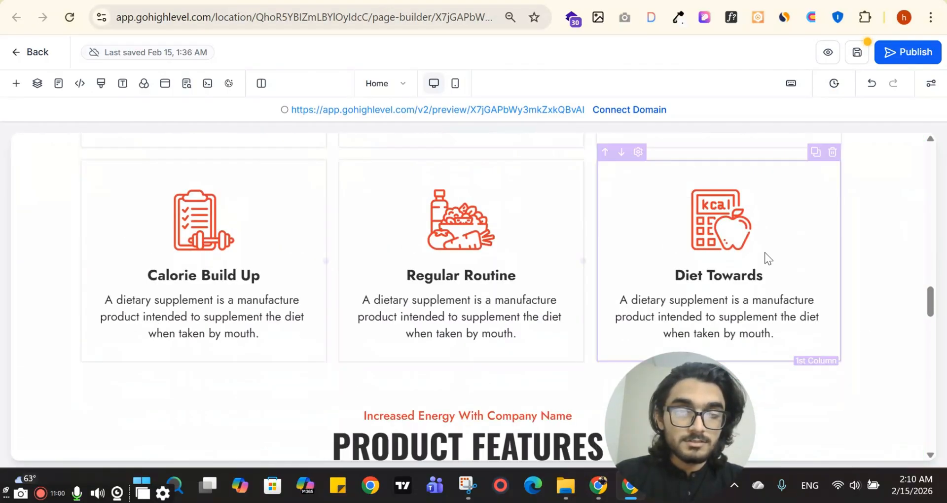
left_click_drag(917, 147, 919, 433)
scroll(404, 264, "down", 2)
scroll(404, 269, "down", 4)
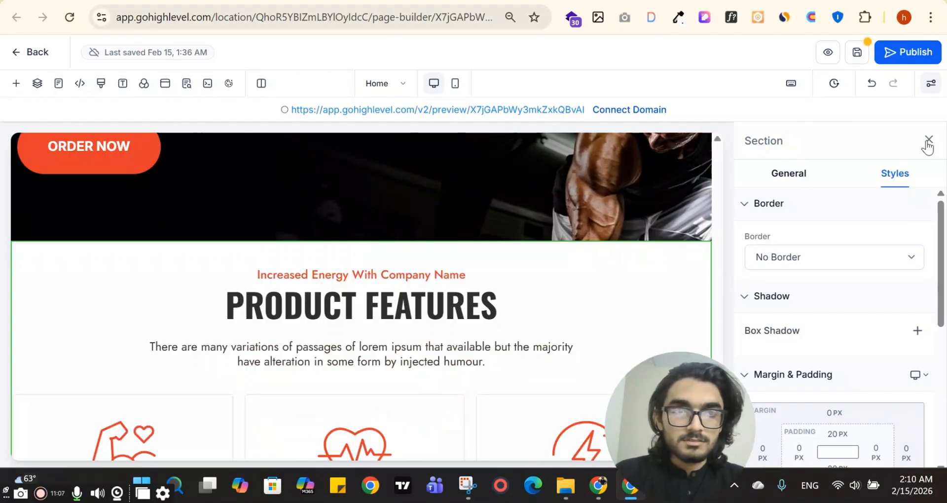
left_click(929, 140)
- Delete both rows of feature cards from the copied "PRODUCT FEATURES" section, keeping its heading texts
scroll(804, 214, "down", 3)
scroll(848, 219, "up", 3)
scroll(860, 227, "up", 1)
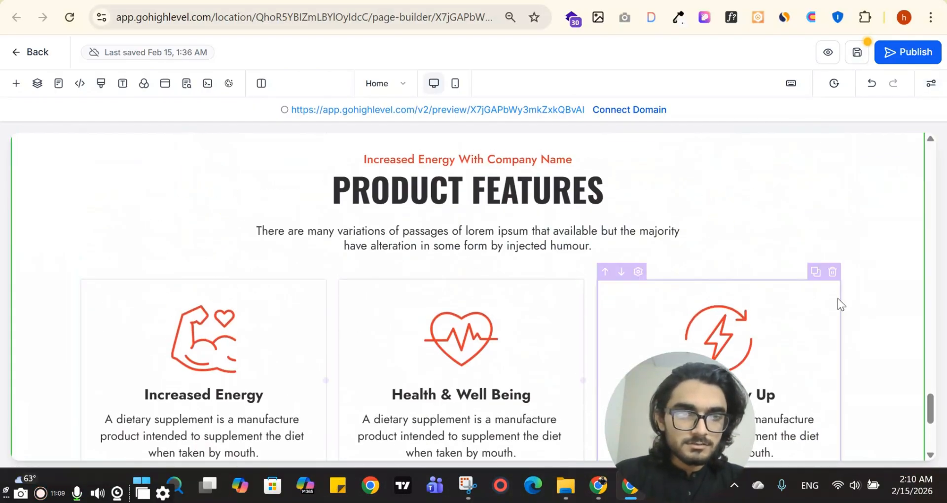
left_click(848, 267)
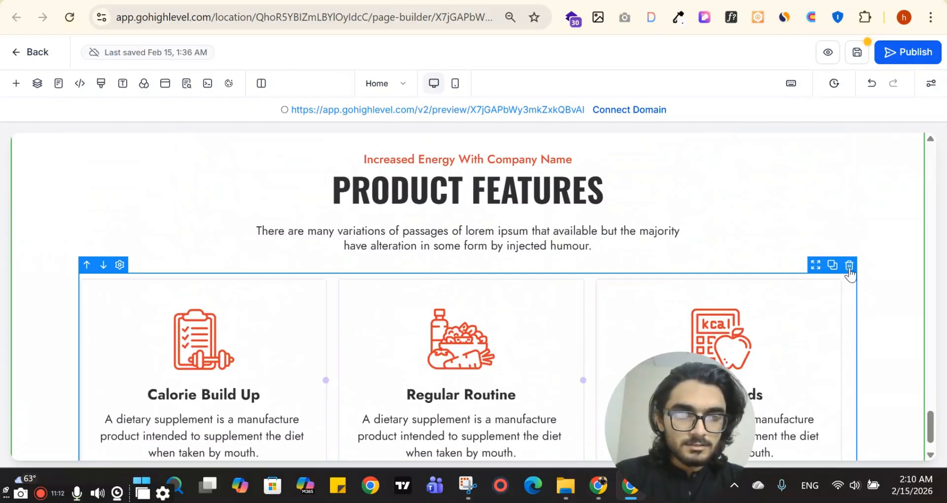
scroll(640, 327, "up", 3)
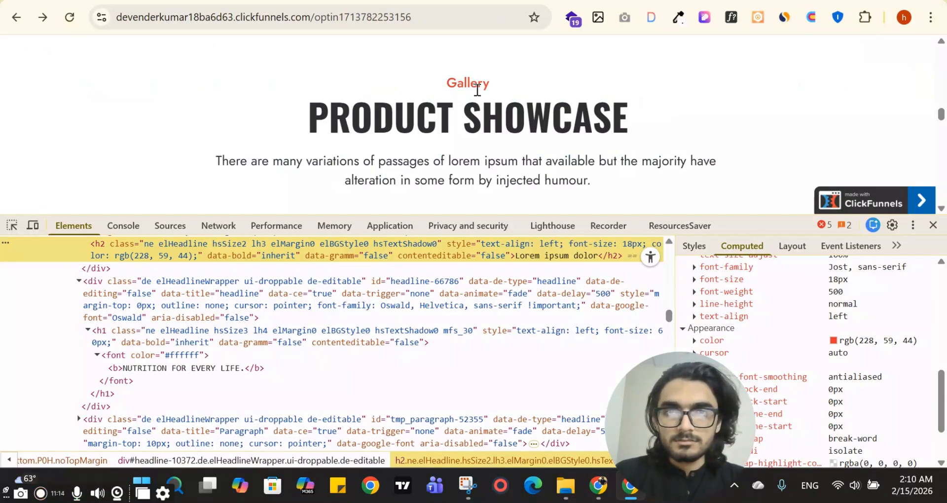
- Copy the reference section's "Gallery" label as plain text using a temporary browser tab and return to the page builder
key("ctrl+t")
type("Gallery")
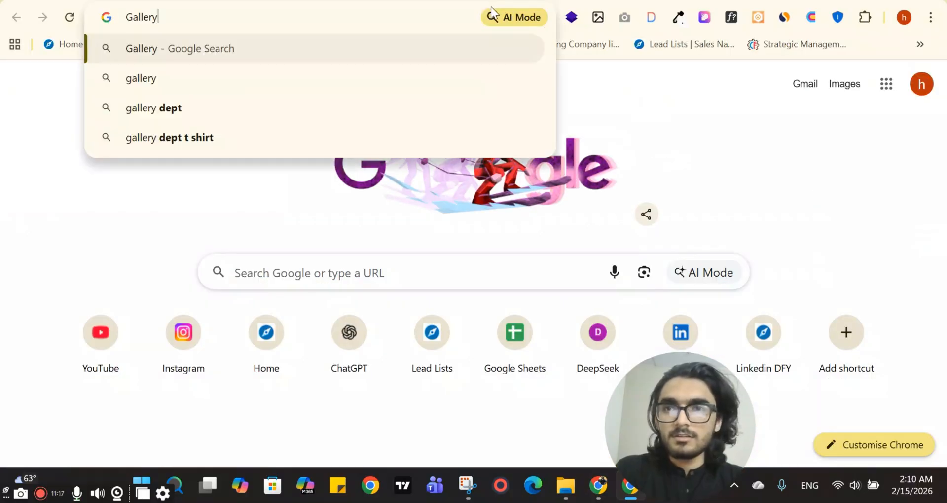
type("a")
key("BackSpace")
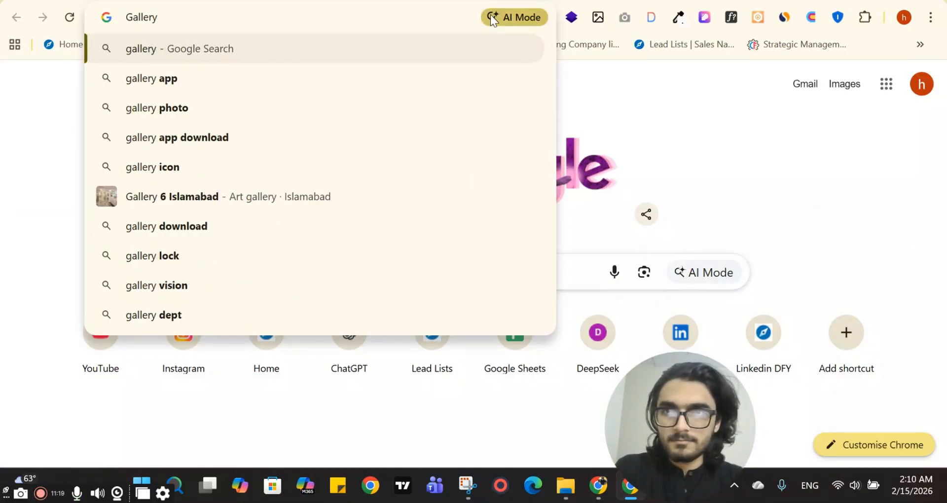
key("ctrl+a")
key("BackSpace")
key("ctrl+w")
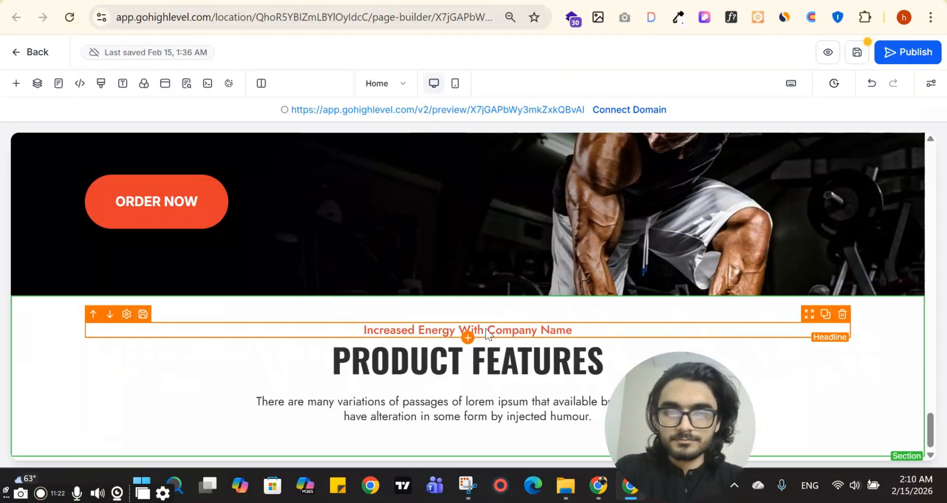
- Replace the small headline "Increased Energy With Company Name" above the copied "PRODUCT FEATURES" heading with "Gallery"
left_click(486, 326)
left_click(494, 343)
scroll(444, 340, "down", 2)
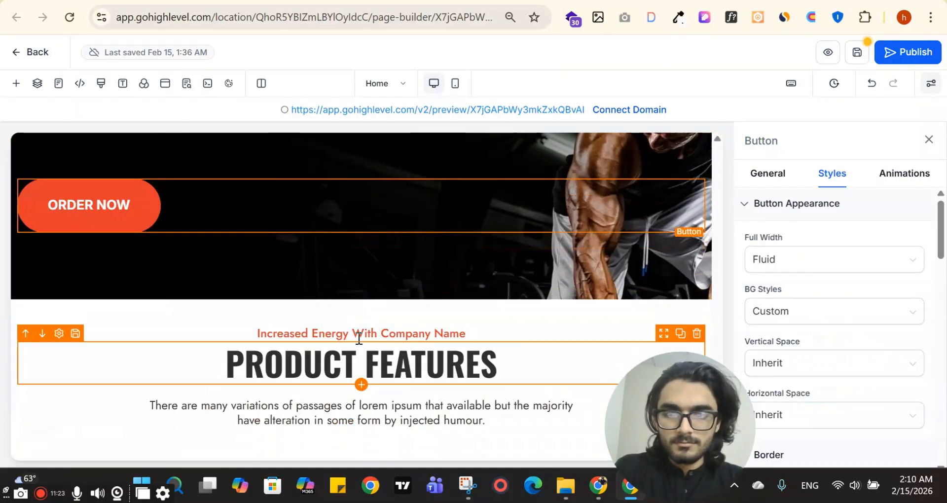
left_click(389, 333)
double_click(389, 333)
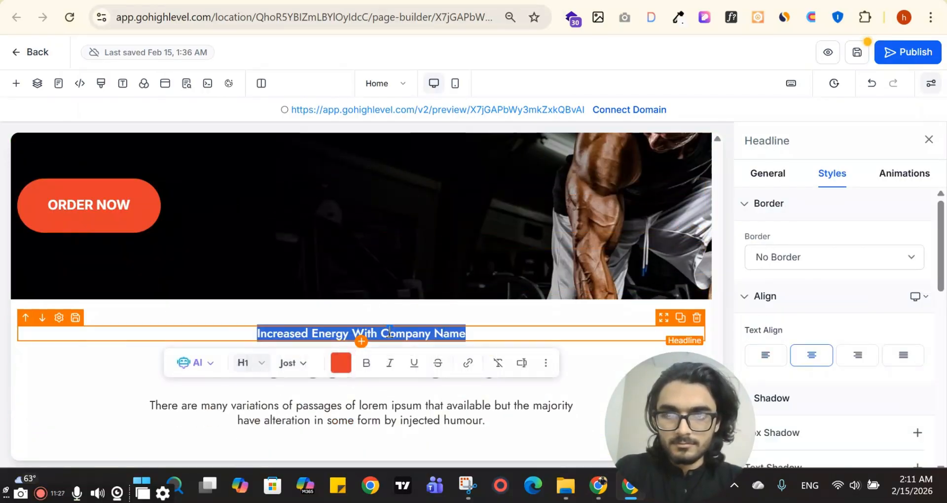
type("Gallery")
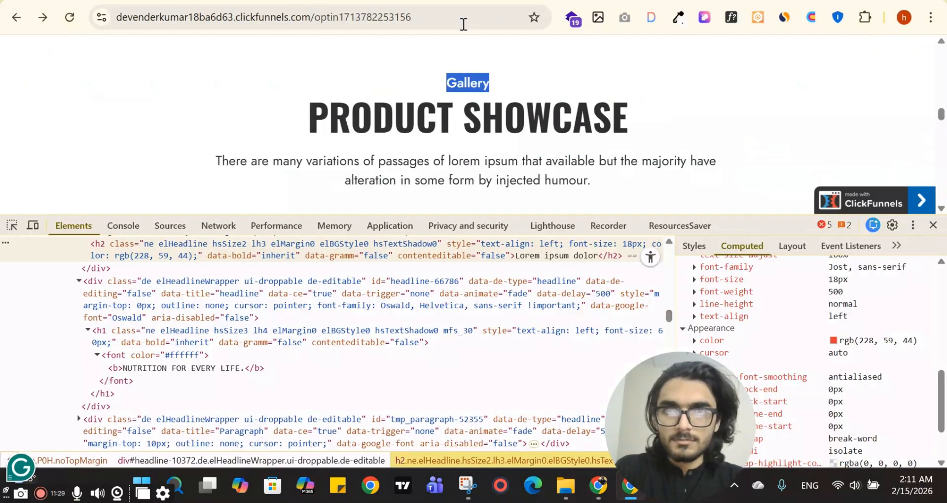
- Copy "PRODUCT SHOWCASE" from the reference page as plain text via a temporary browser tab and replace the "PRODUCT FEATURES" heading with it
left_click_drag(310, 95, 625, 113)
key("ctrl+c")
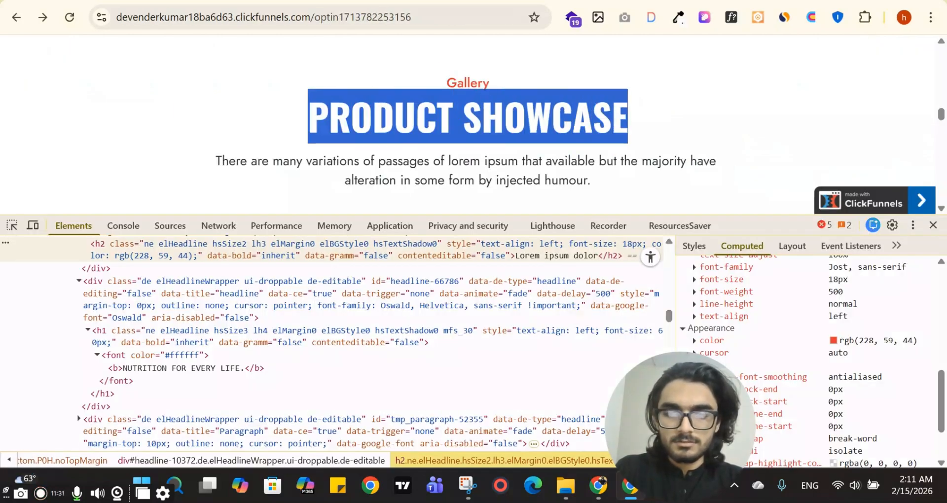
key("ctrl+t")
key("ctrl+v")
key("ctrl+a")
key("ctrl+c")
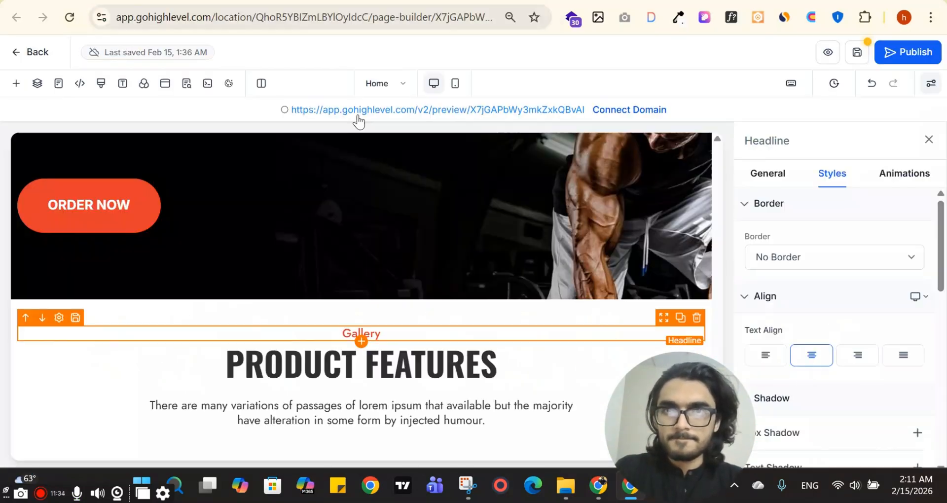
triple_click(405, 365)
key("ctrl+v")
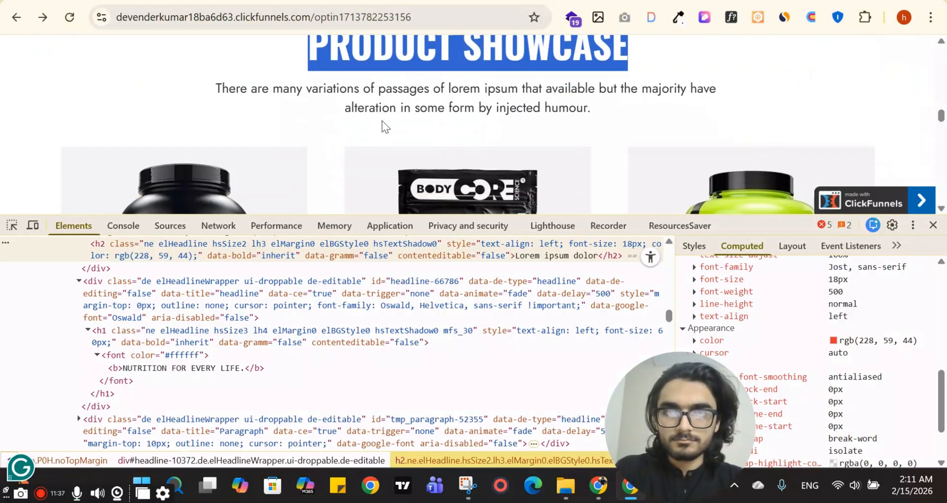
- Check the reference paragraph and add a 3-column row below the paragraph in the "PRODUCT SHOWCASE" section
left_click_drag(201, 80, 333, 86)
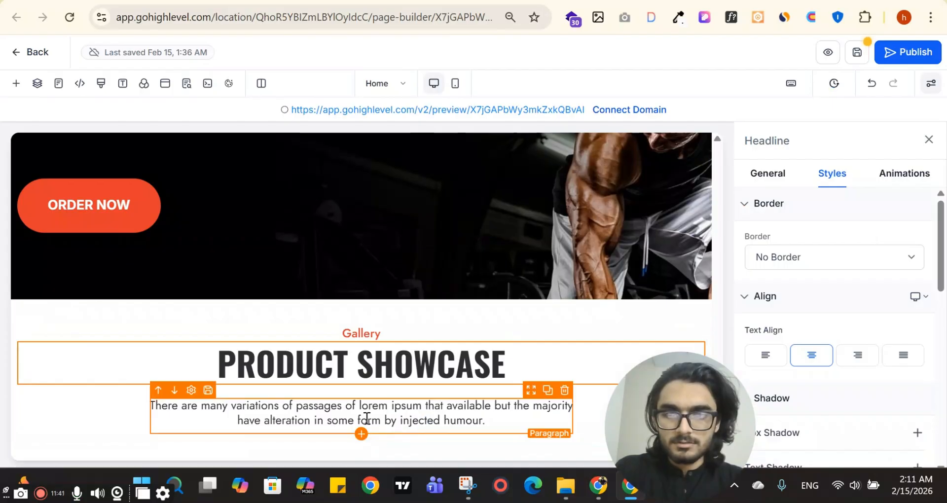
left_click(362, 433)
left_click(34, 221)
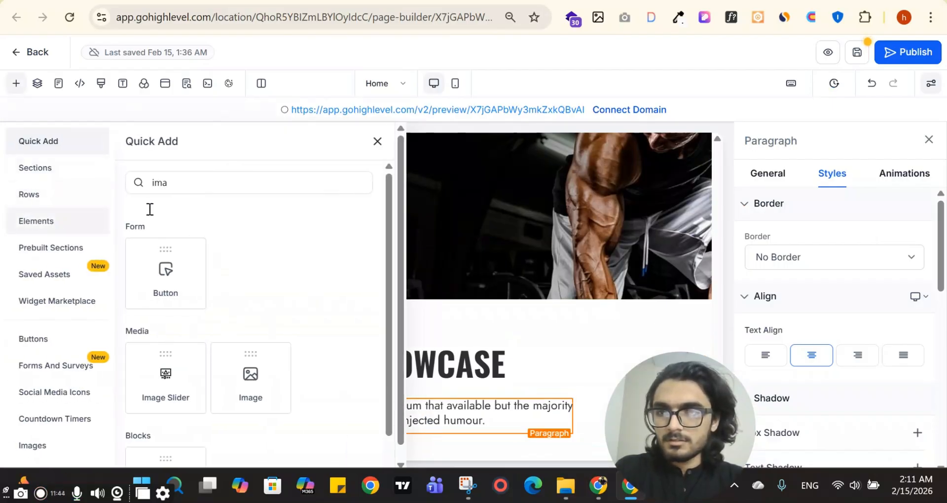
left_click(30, 194)
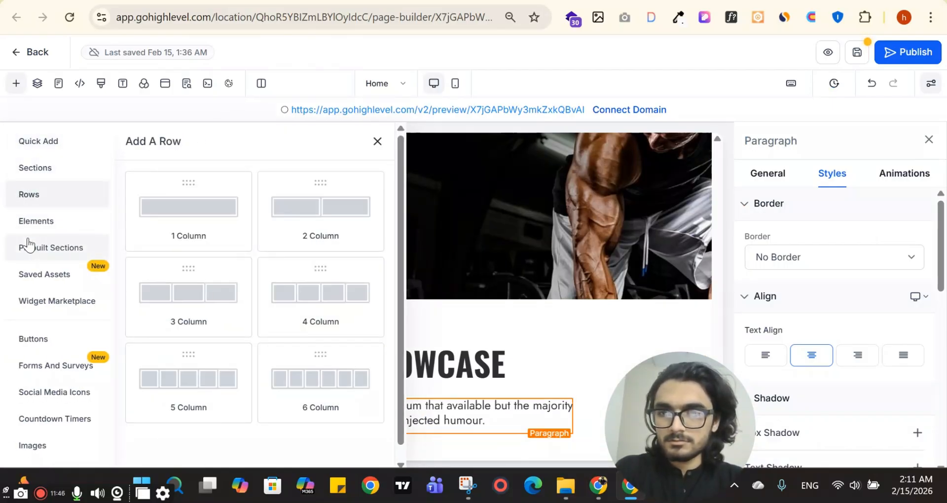
left_click(77, 224)
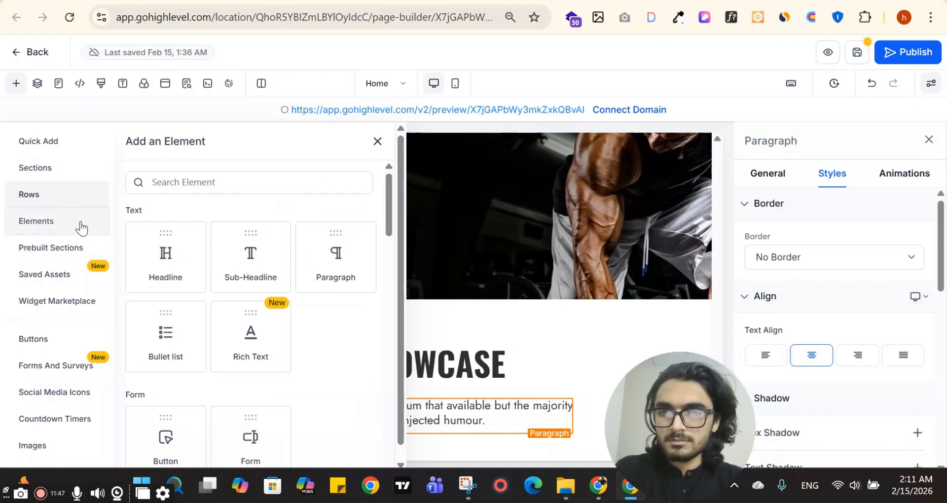
left_click(60, 200)
left_click_drag(211, 311, 444, 414)
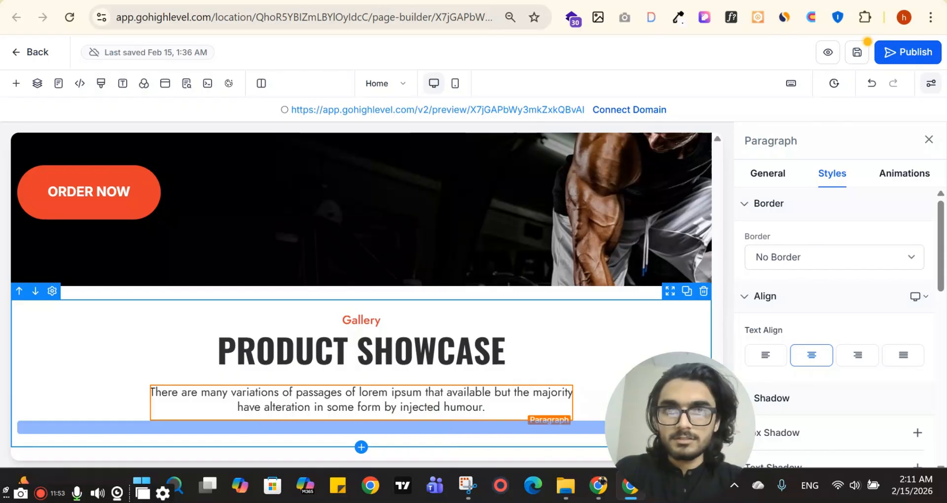
- Review the reference gallery, sample the product tile's background colour #F3F3F3, copy its hex code and return to the page builder
left_click(277, 1)
scroll(291, 92, "down", 3)
scroll(291, 97, "down", 3)
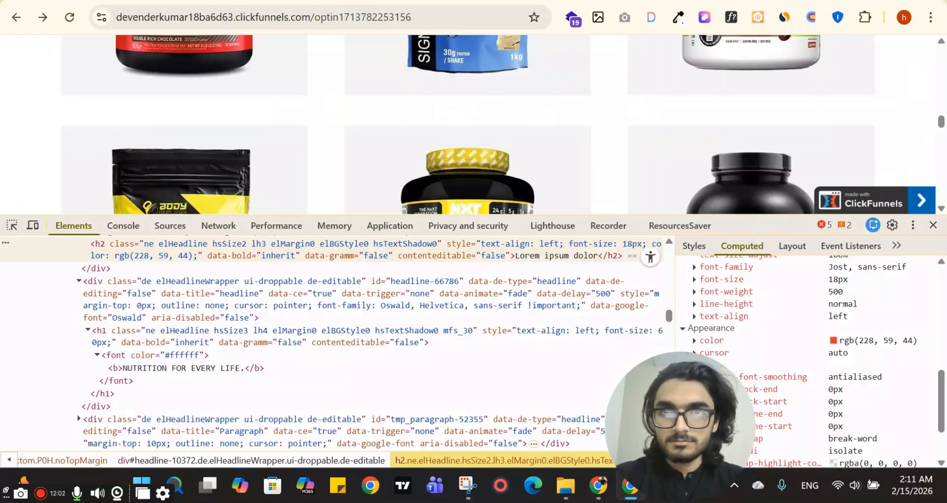
scroll(304, 140, "up", 5)
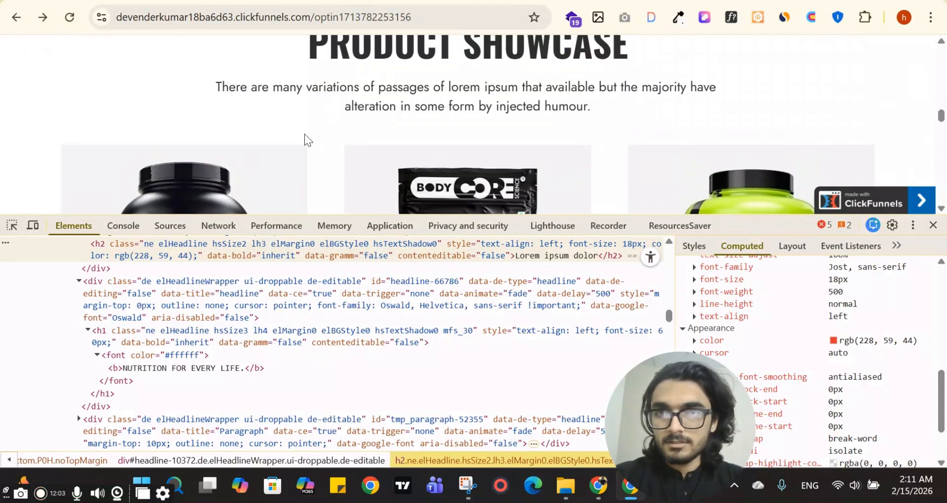
left_click(264, 206)
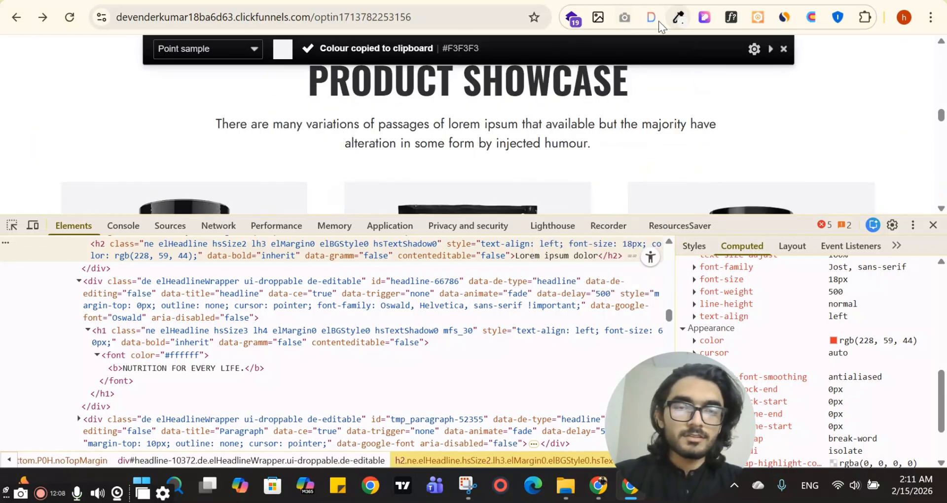
left_click(678, 17)
left_click(611, 89)
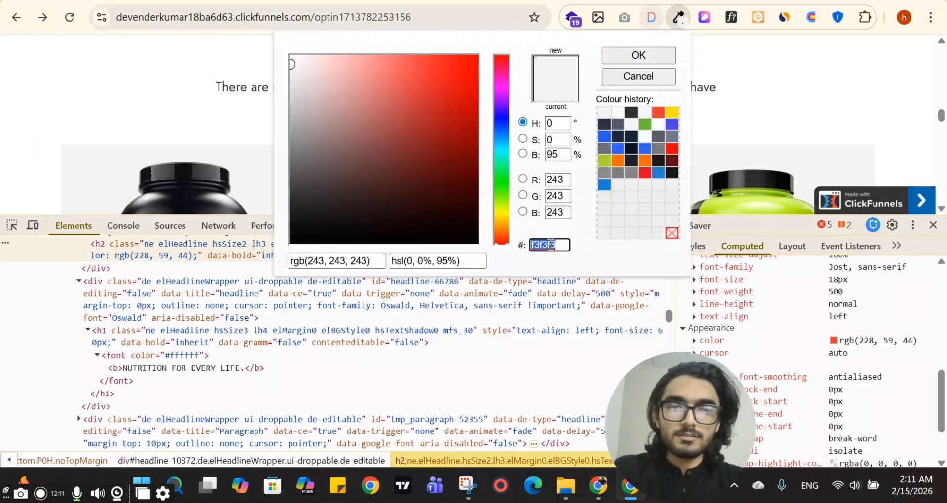
left_click(653, 62)
key("ctrl+Tab")
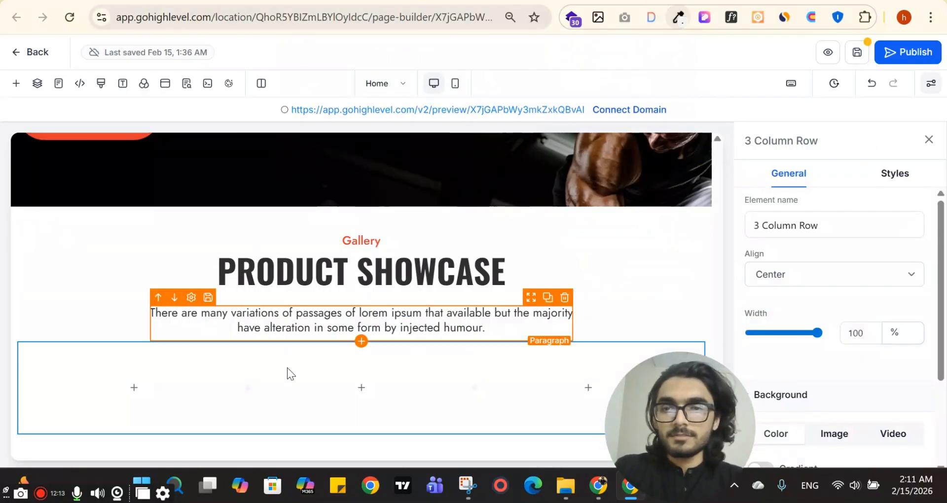
- Set the new row's first column background to a saved custom colour with the hex code F3F3F3
left_click(170, 357)
scroll(767, 292, "down", 2)
left_click(910, 296)
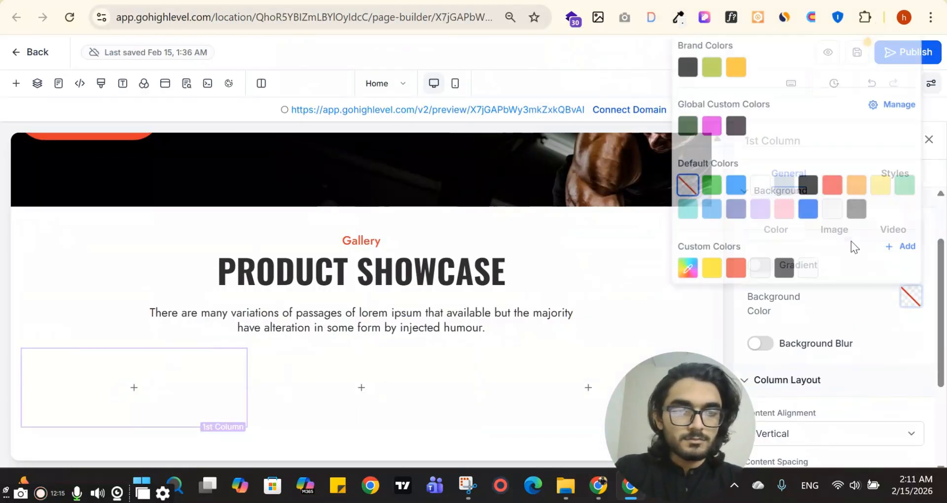
left_click(859, 244)
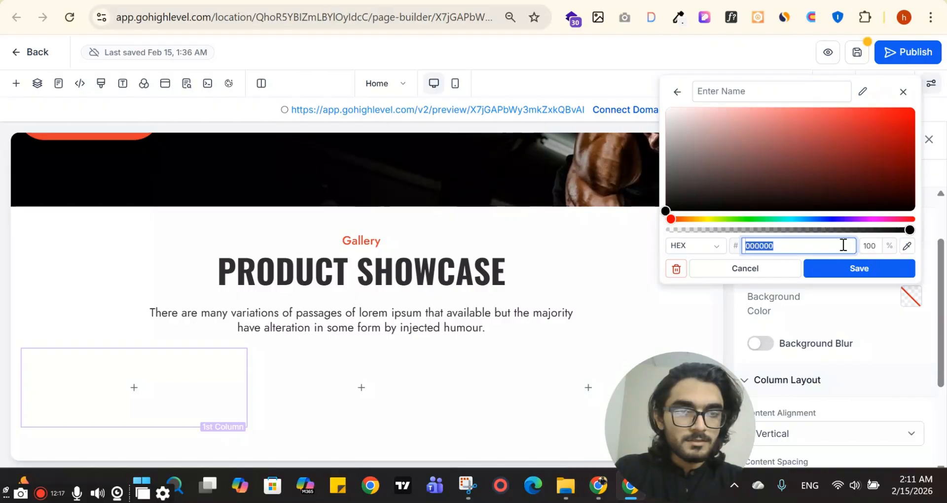
left_click(847, 270)
- Inspect the size of the first product image in the reference gallery and return to the page builder
left_click(276, 1)
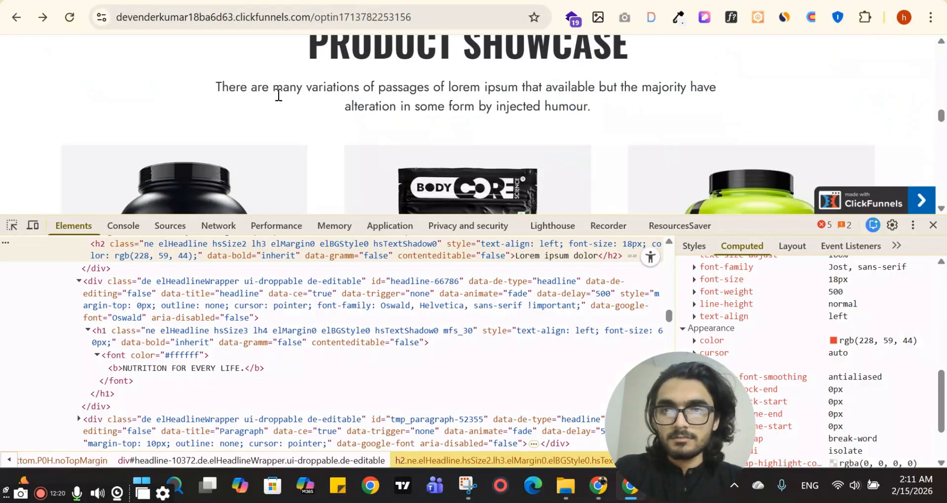
scroll(233, 68, "down", 2)
left_click(9, 225)
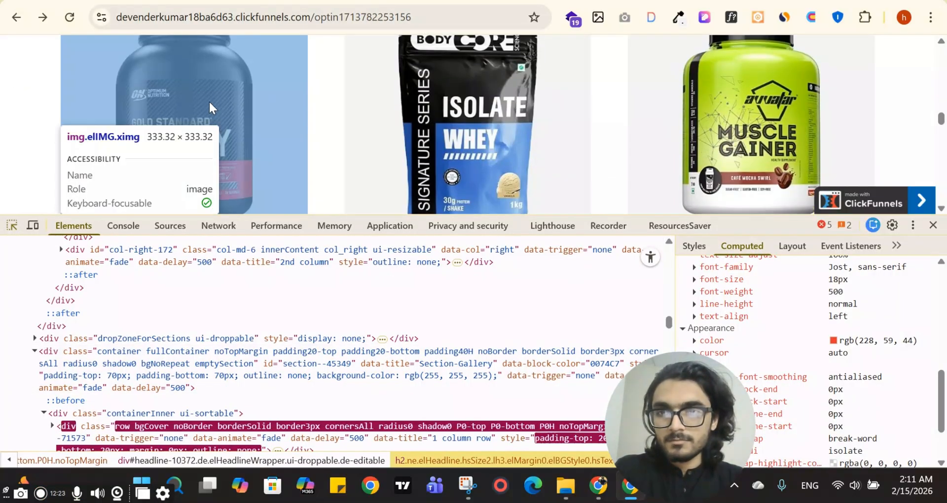
left_click(168, 1)
- Add an Image element to the first column of the gallery row
left_click(134, 387)
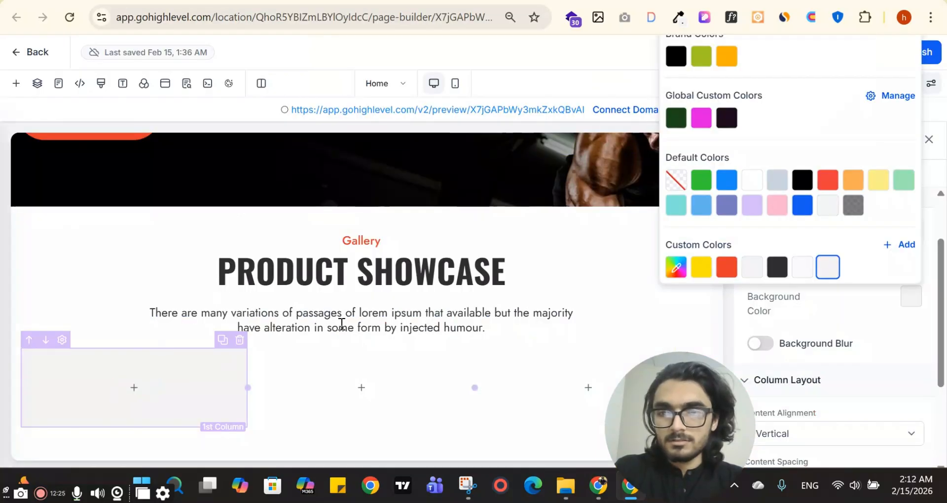
type("ima")
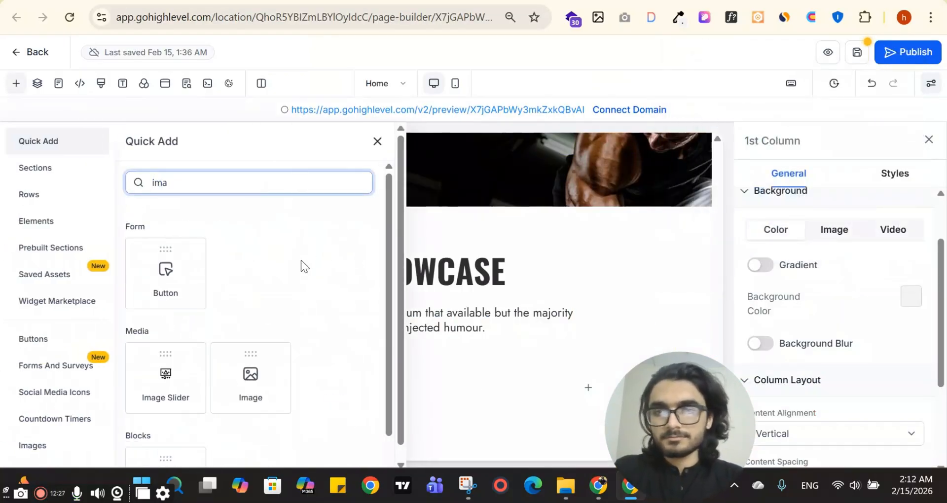
left_click_drag(276, 386, 121, 385)
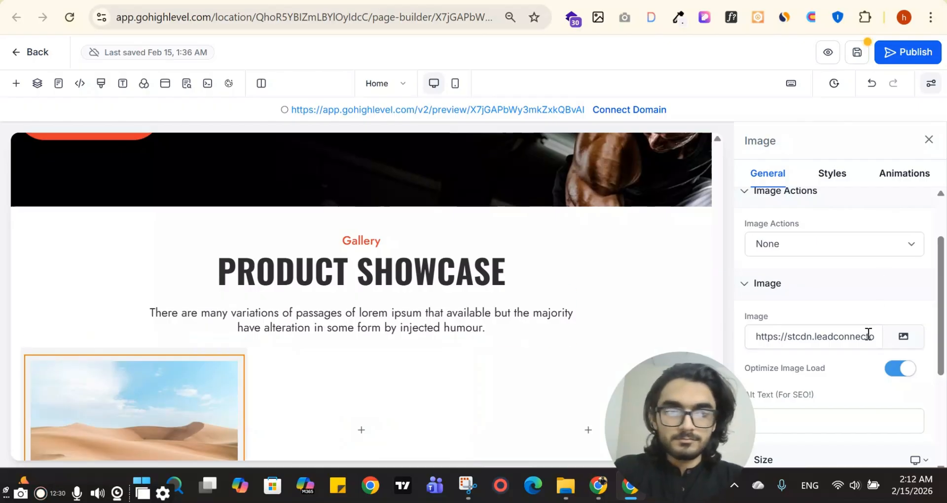
- Open Media Storage for the new image, start a file upload and compare the available files with the reference gallery
left_click(902, 337)
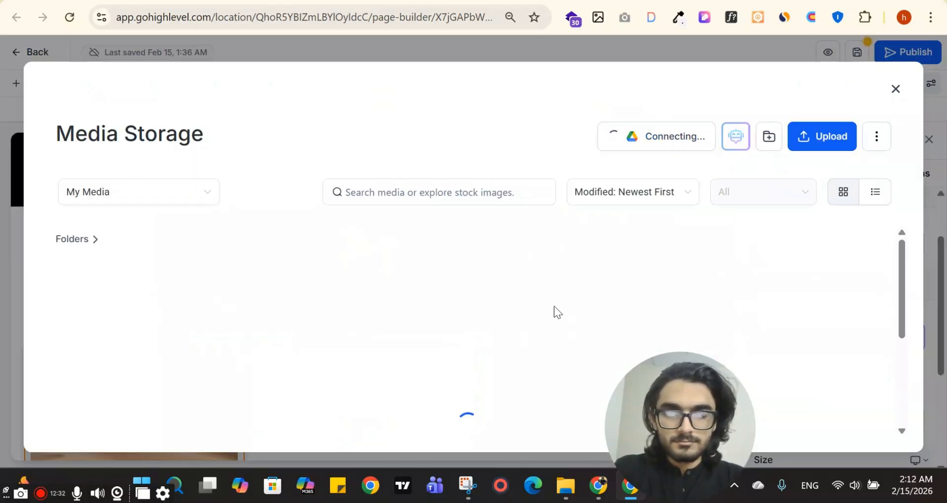
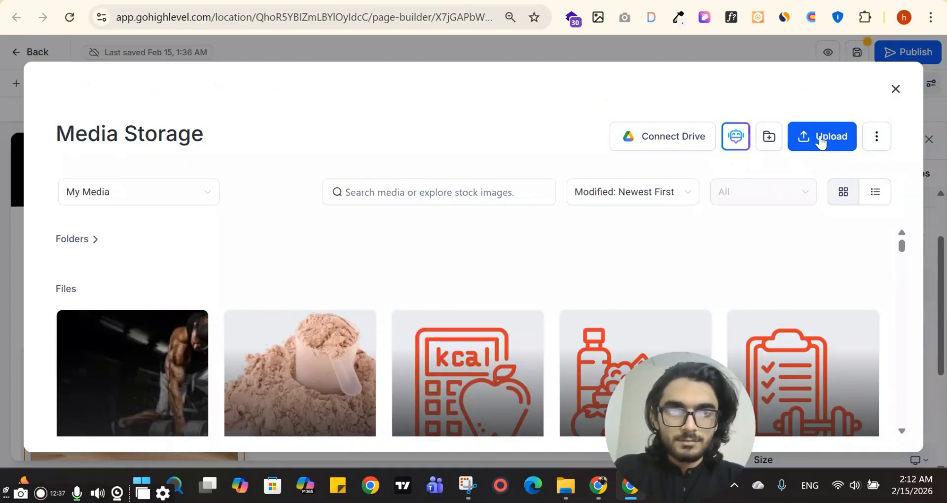
left_click(822, 136)
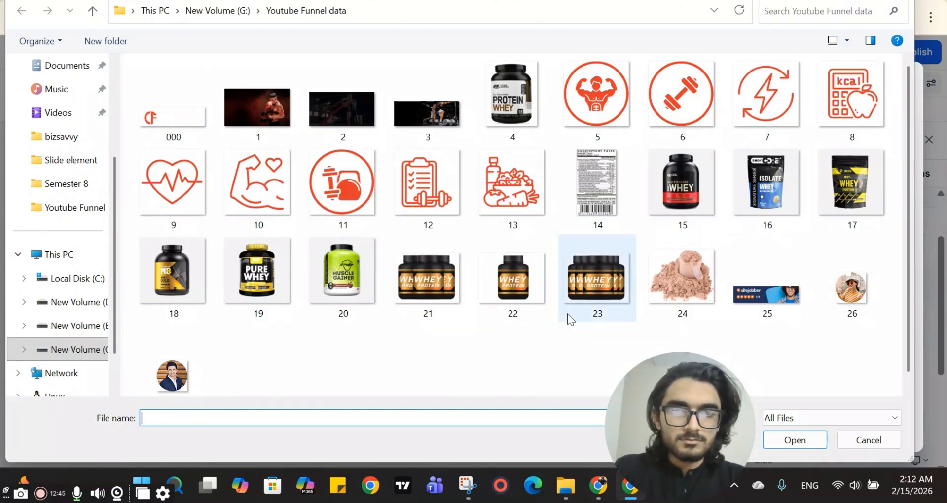
key("Escape")
key("alt+Tab")
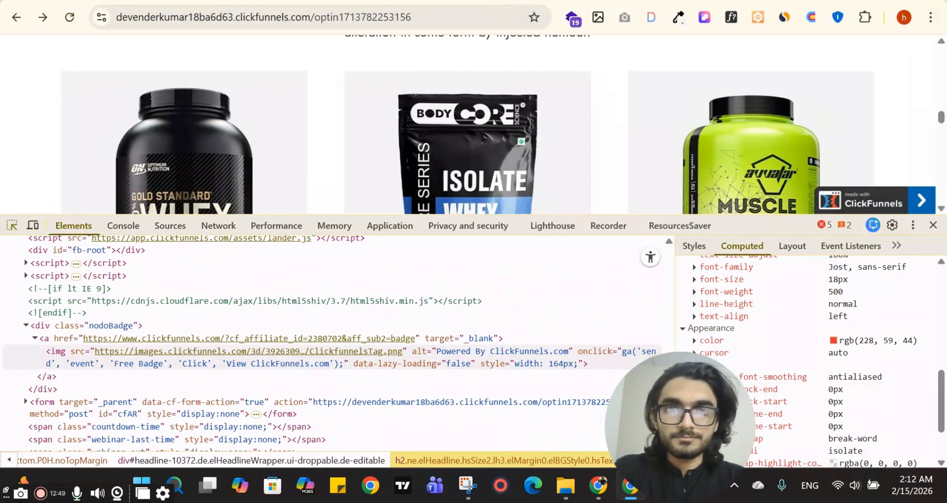
key("alt+Tab")
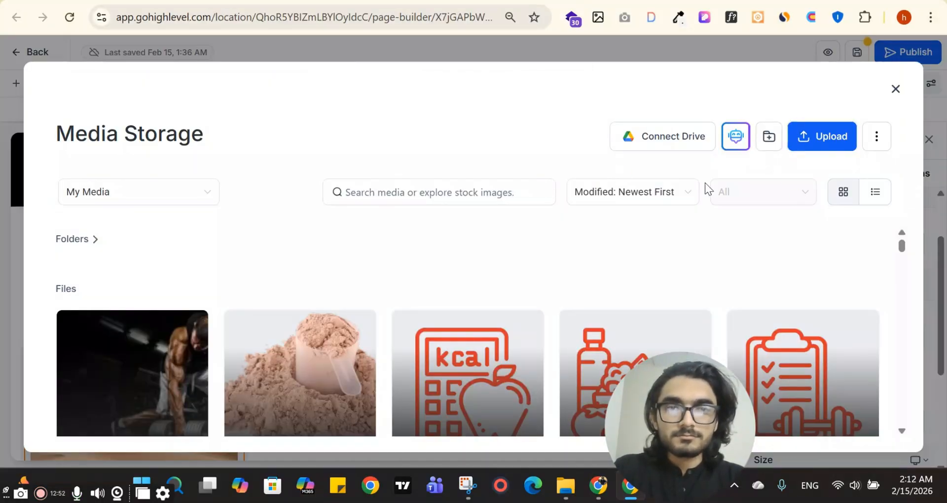
key("alt+Tab")
- Upload the nine product images 15 to 23 from the "Youtube Funnel data" folder to Media Storage
left_click(666, 178)
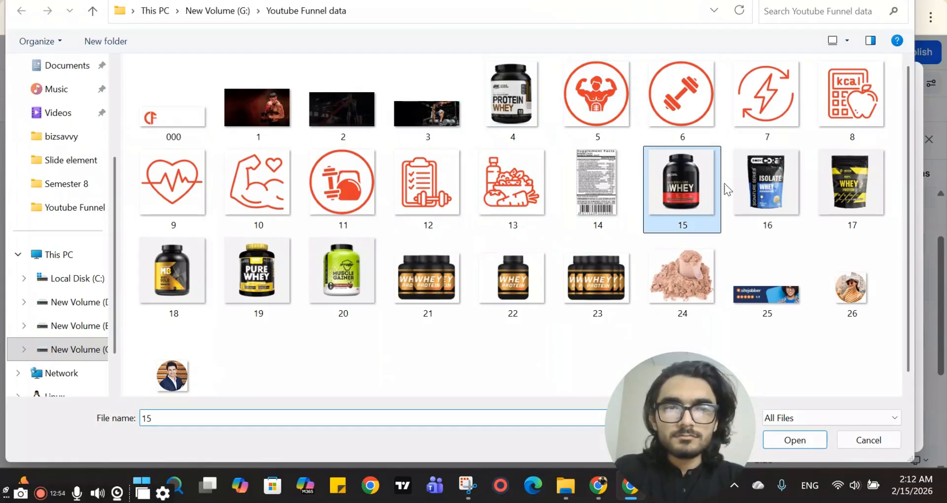
left_click(767, 194, "ctrl")
left_click(849, 187, "ctrl")
left_click(180, 269, "ctrl")
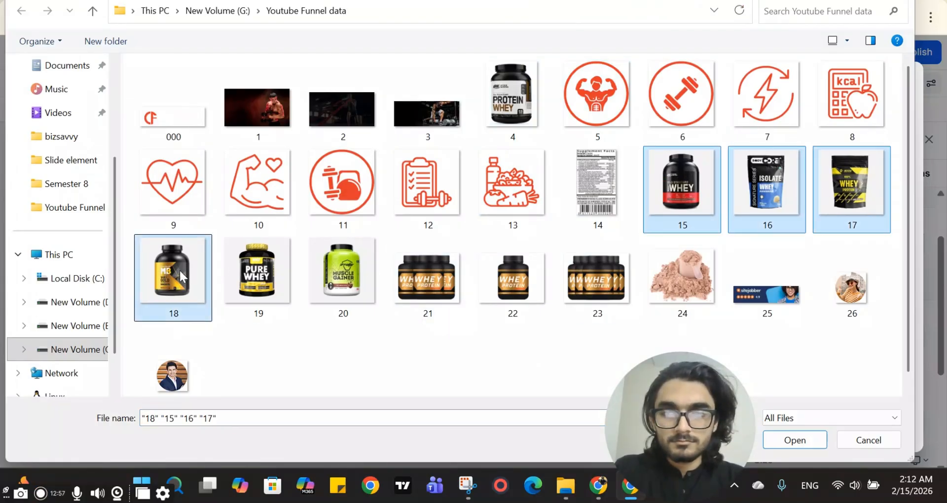
left_click(257, 266, "ctrl")
left_click(366, 259, "ctrl")
left_click(431, 265, "ctrl")
left_click(513, 269, "ctrl")
left_click(565, 270, "ctrl")
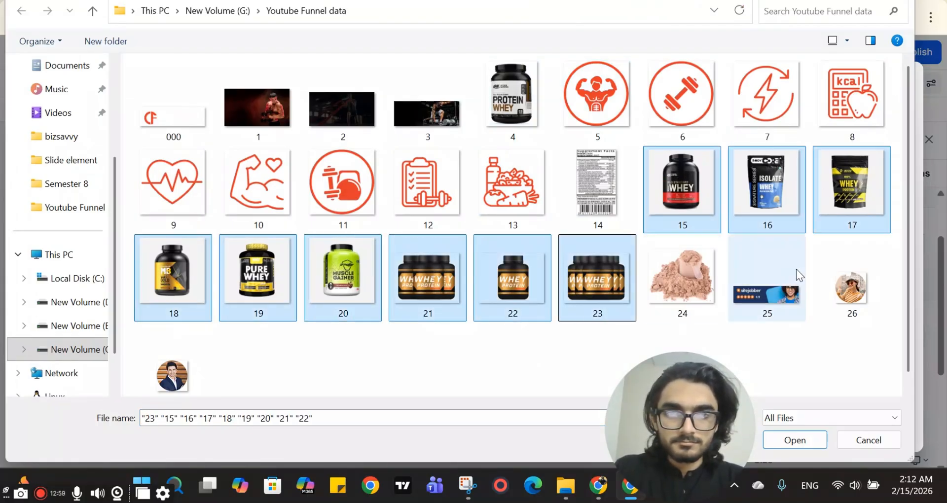
left_click(795, 440)
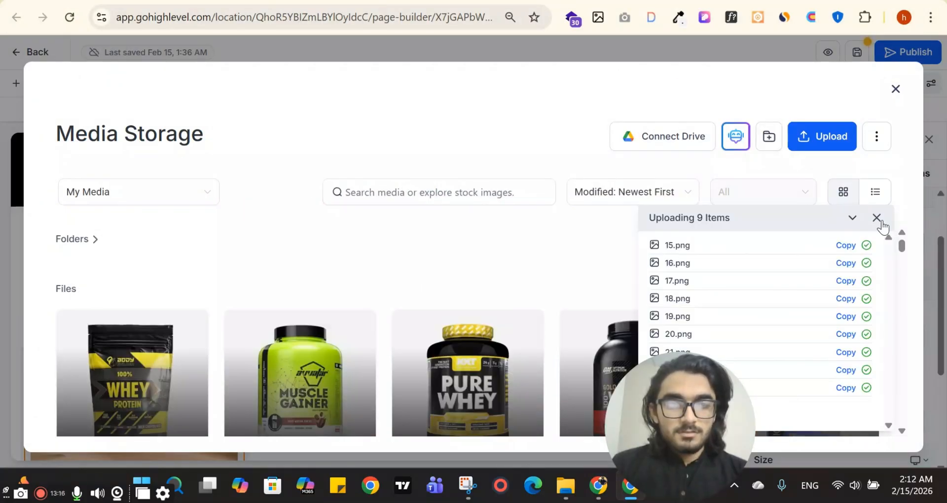
- Insert 15.png as the first column's image and check the matching product image's size on the reference page
left_click(877, 219)
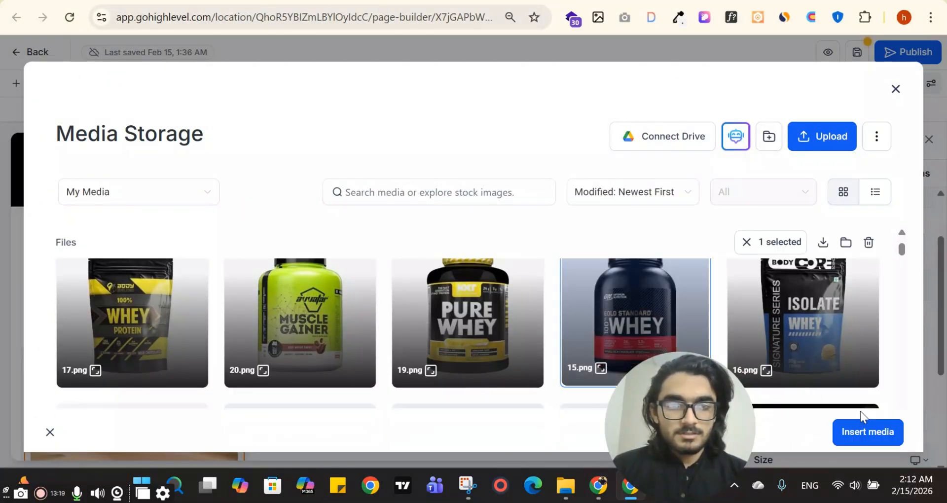
left_click(890, 430)
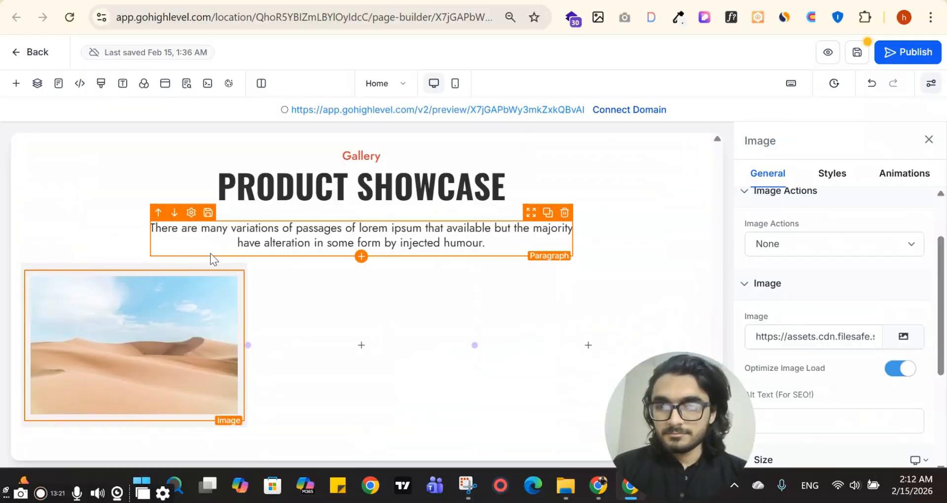
scroll(186, 380, "down", 1)
key("ctrl+Tab")
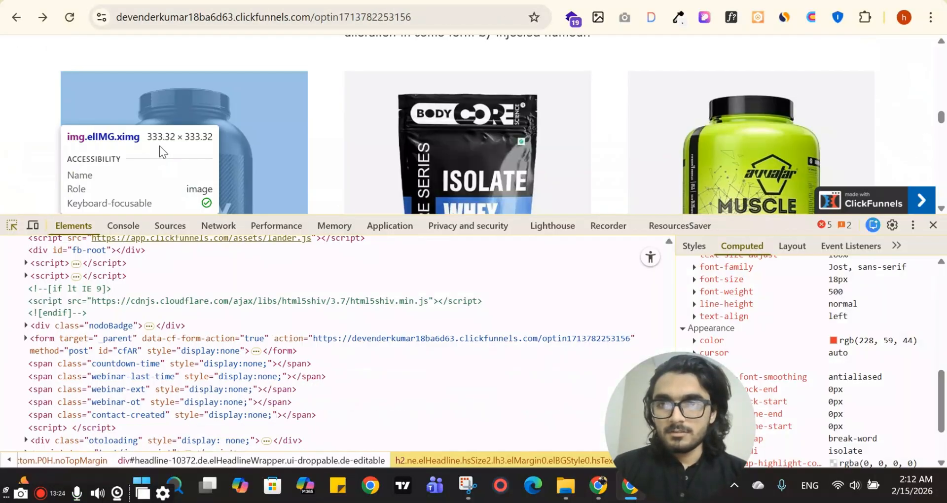
- Set the width of the first gallery column's image to 333 px
key("ctrl+shift+Tab")
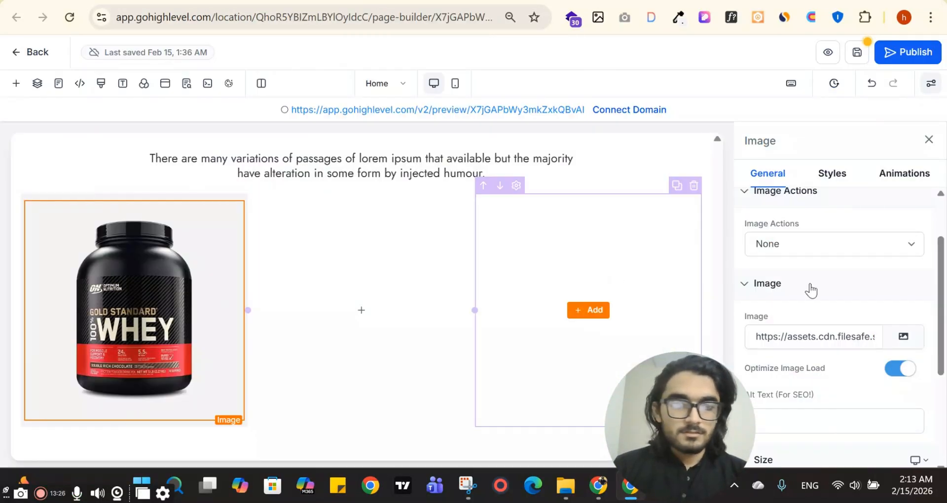
scroll(793, 387, "down", 3)
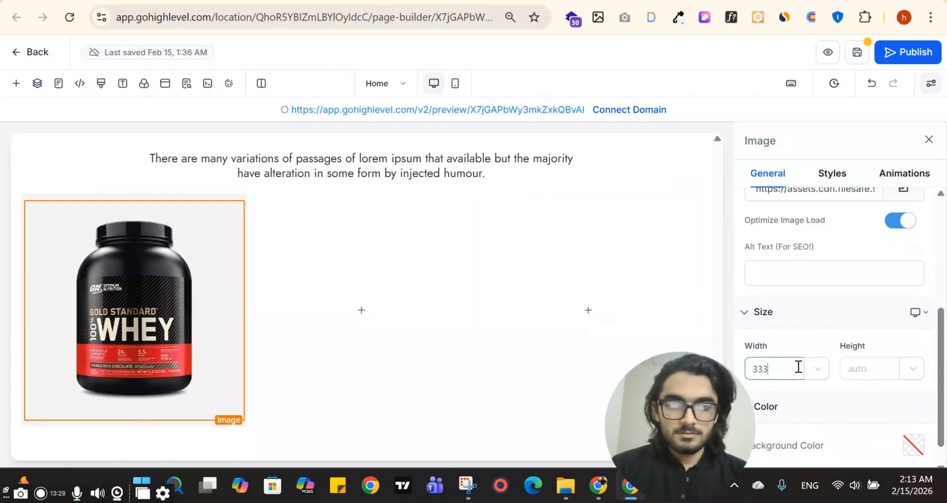
left_click(928, 143)
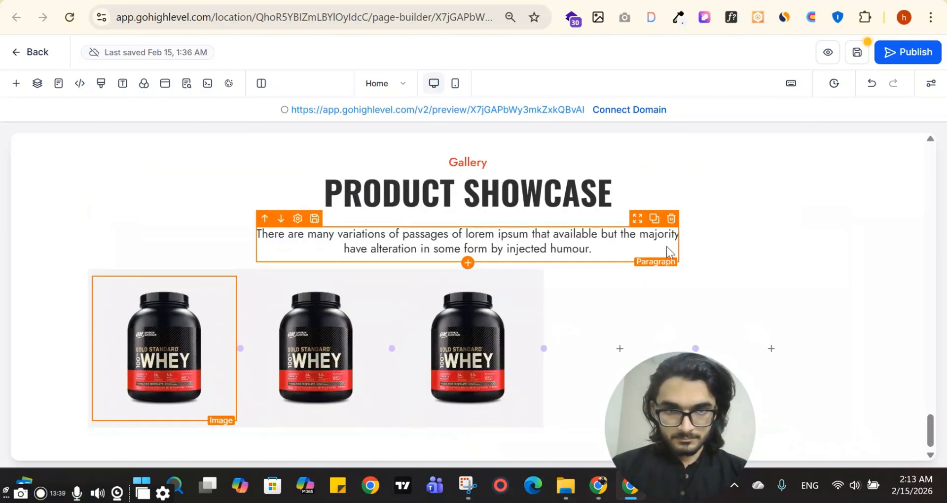
- Fill the gallery row with two copies of the product image column and delete the empty columns, checking against the reference gallery
left_click(836, 264)
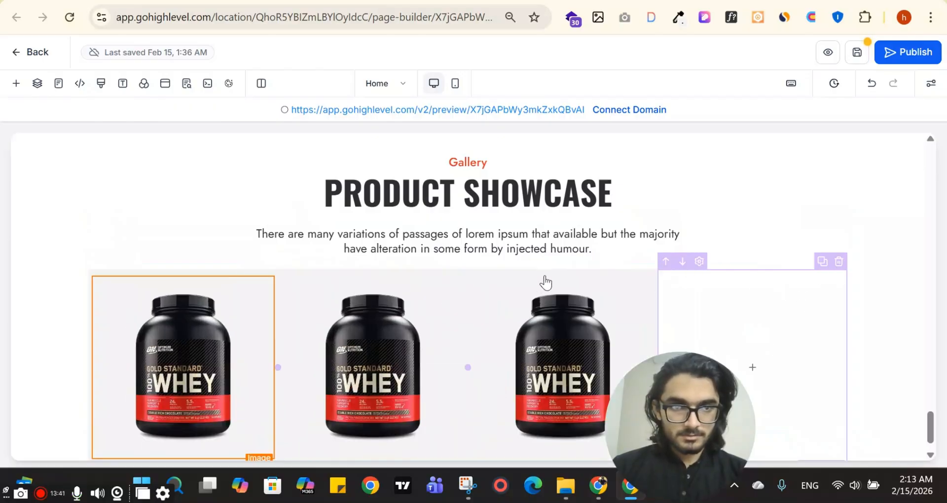
left_click(237, 1)
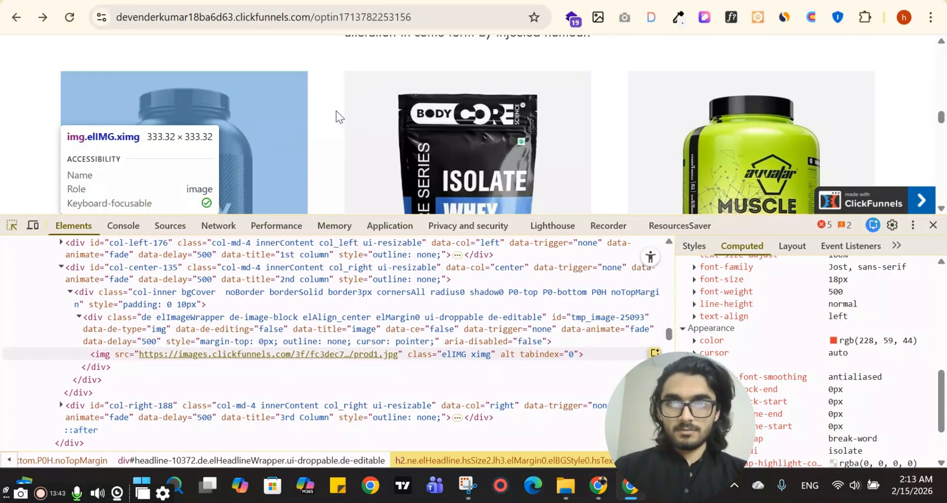
left_click(222, 1)
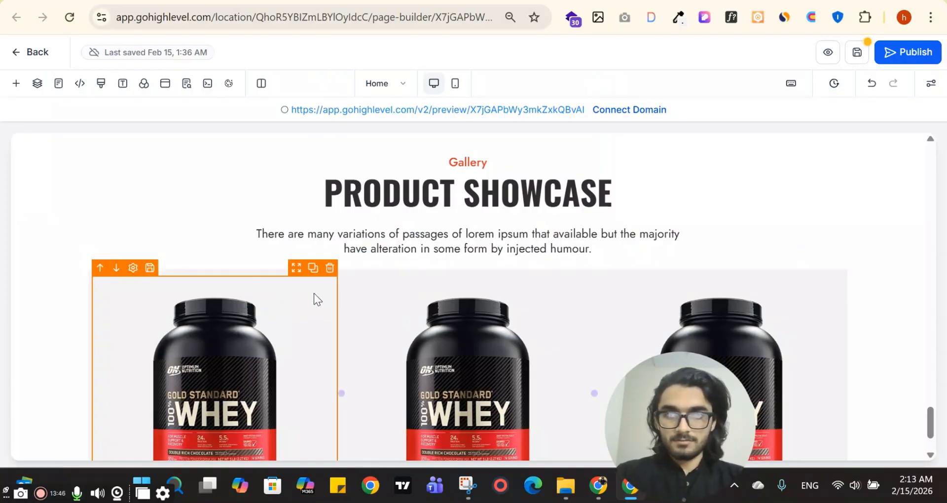
- Set the right margin of the first and second product image columns to 60 px
left_click(256, 274)
scroll(897, 364, "down", 3)
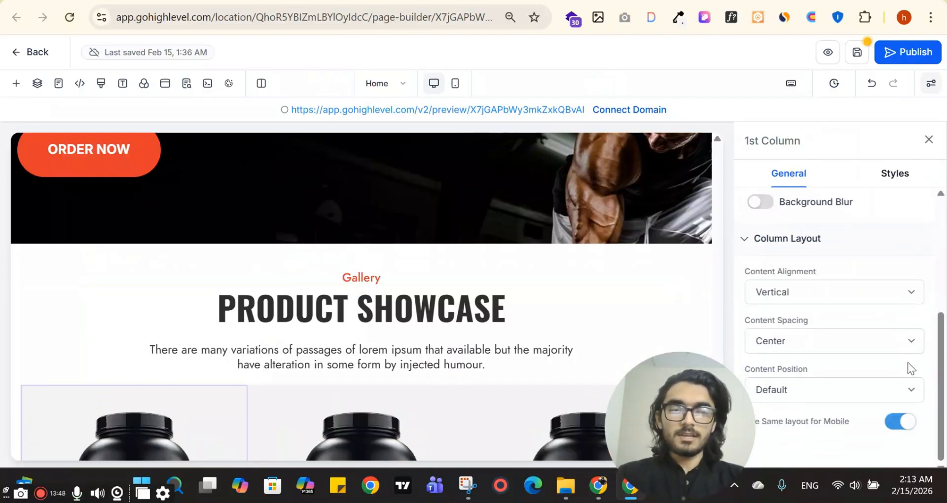
left_click(894, 173)
scroll(501, 275, "down", 4)
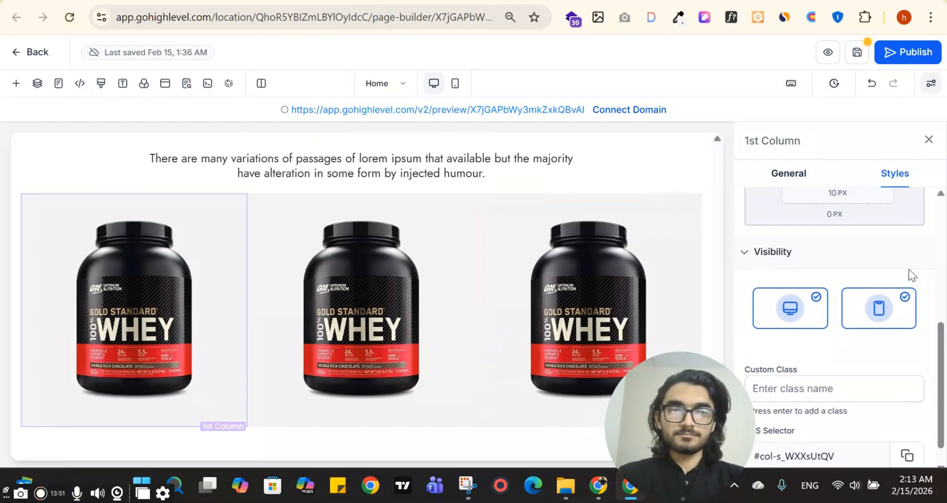
scroll(909, 273, "up", 3)
scroll(846, 294, "up", 2)
left_click(905, 377)
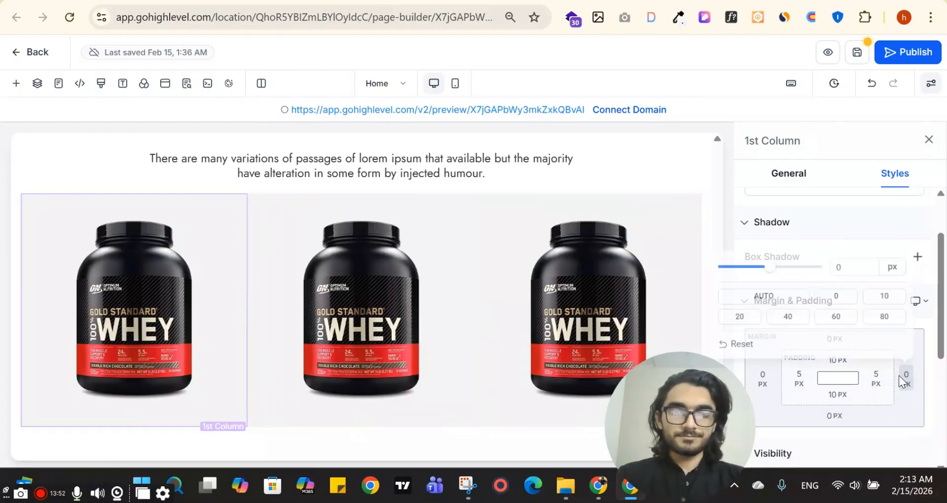
left_click(845, 316)
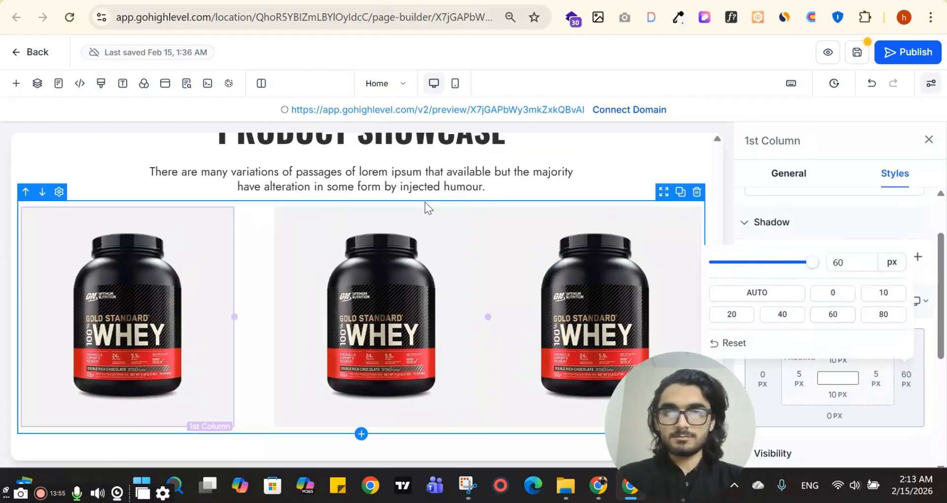
left_click(905, 376)
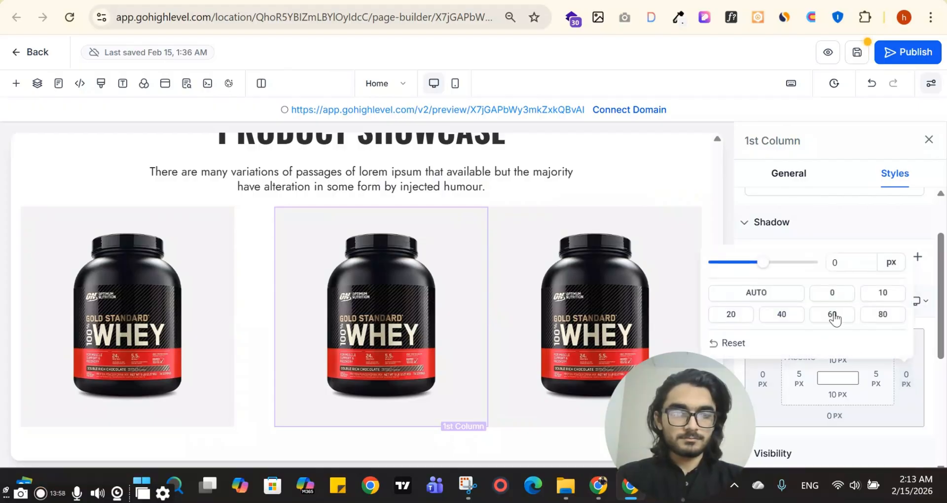
left_click(834, 315)
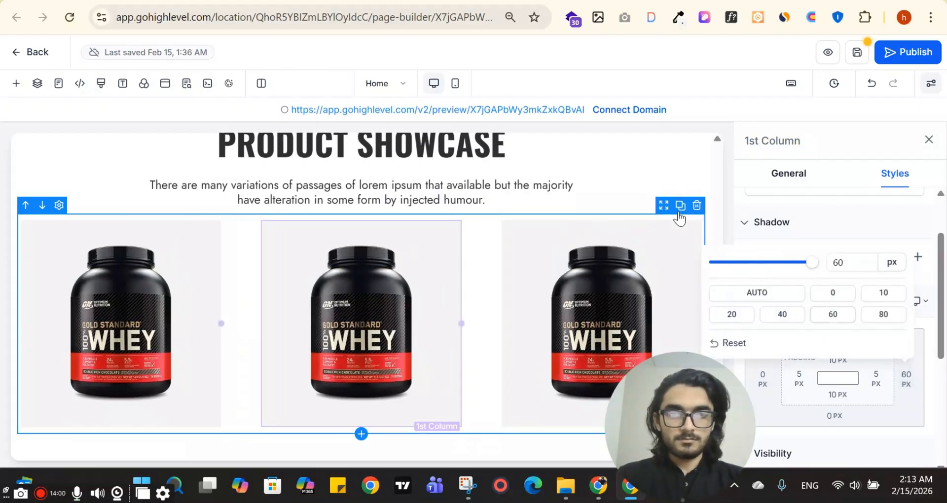
- Duplicate the three-column product image row to create a second gallery row below it
scroll(507, 313, "down", 5)
scroll(537, 321, "up", 5)
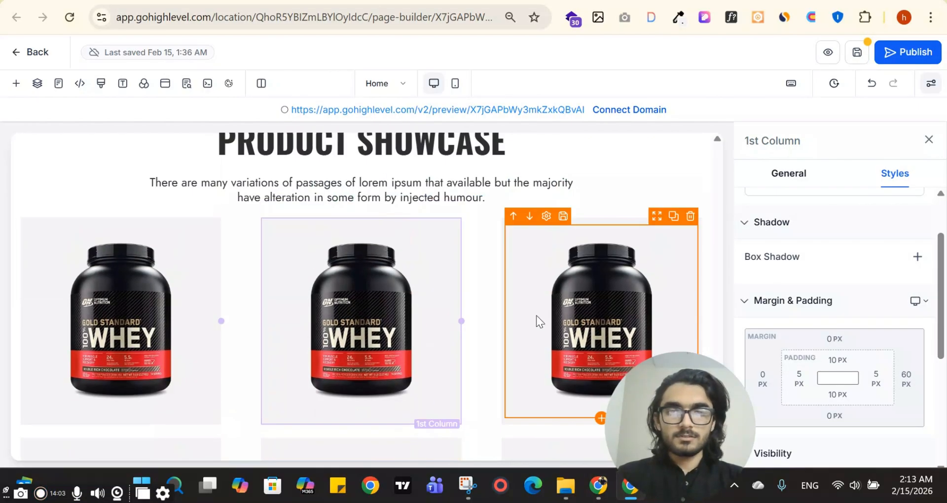
scroll(537, 321, "down", 5)
left_click(929, 140)
scroll(463, 190, "down", 2)
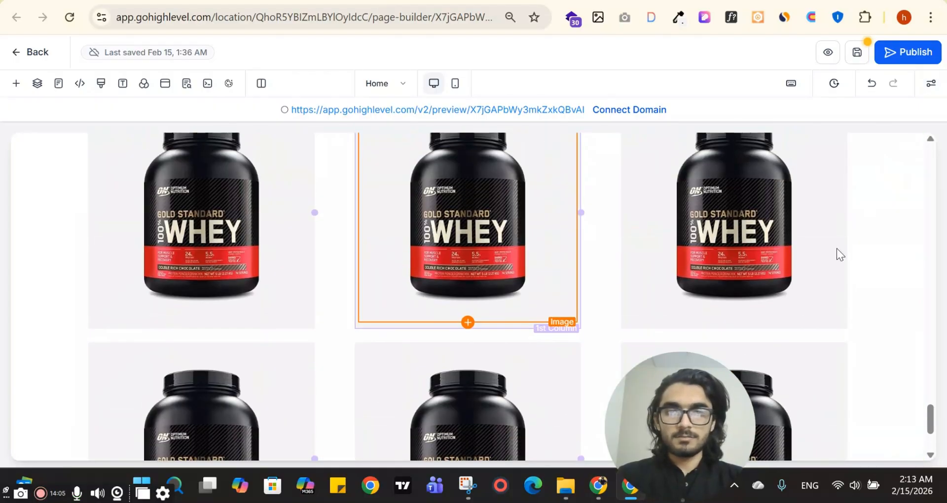
- Replace the middle image in the first gallery row with 16.png from Media Storage
scroll(909, 305, "down", 3)
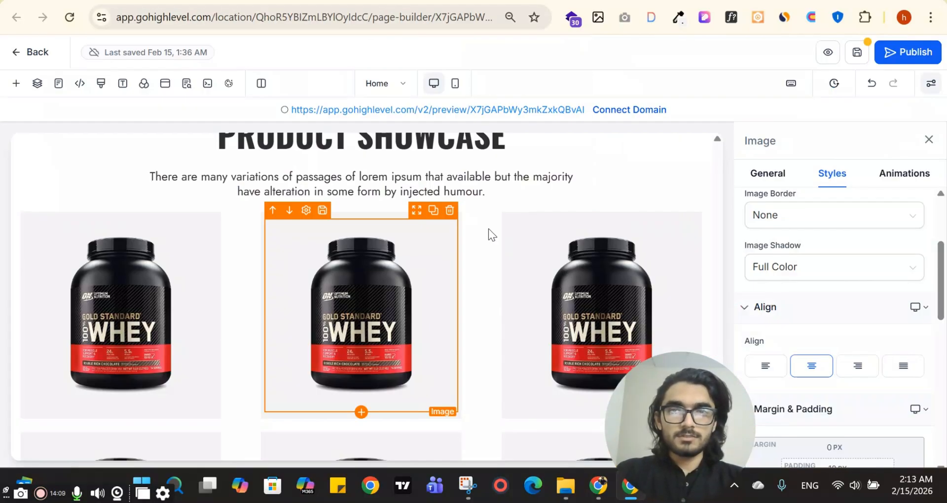
scroll(898, 288, "down", 4)
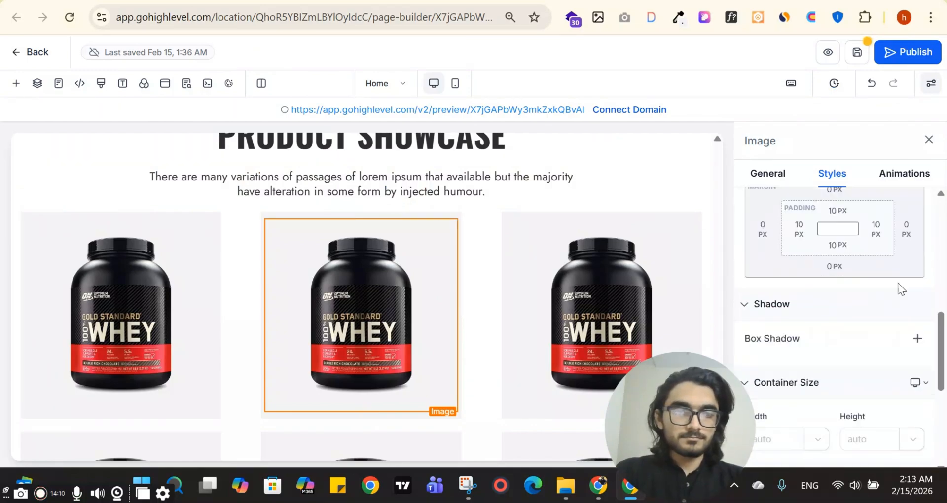
left_click(768, 174)
left_click(902, 264)
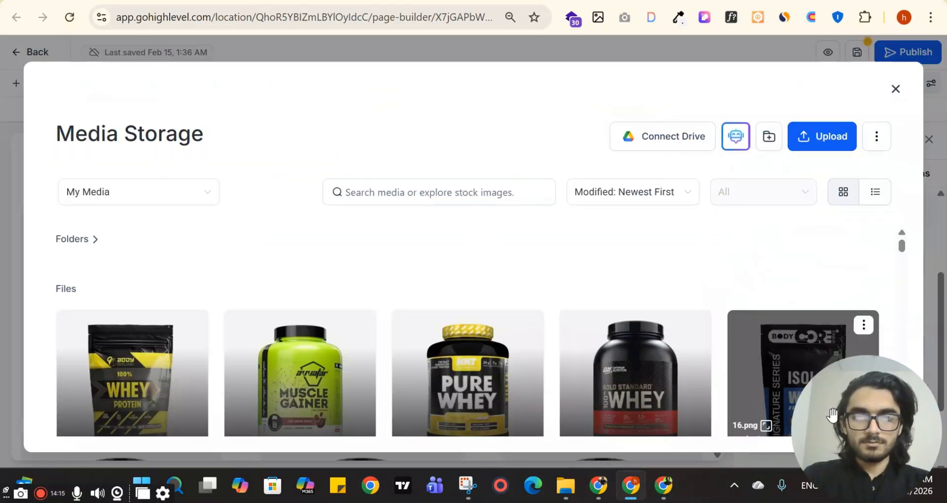
left_click(858, 390)
left_click(868, 433)
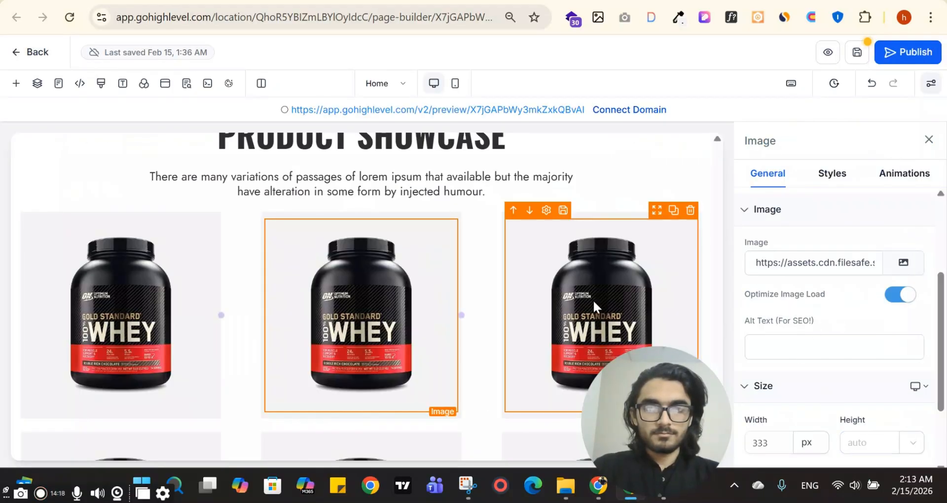
- Replace the third image in the first gallery row with 20.png from Media Storage
left_click(601, 306)
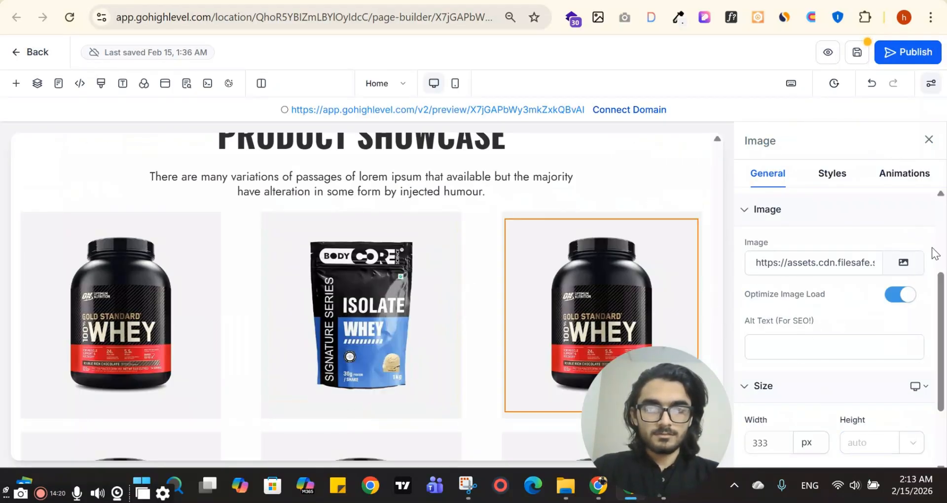
left_click(916, 266)
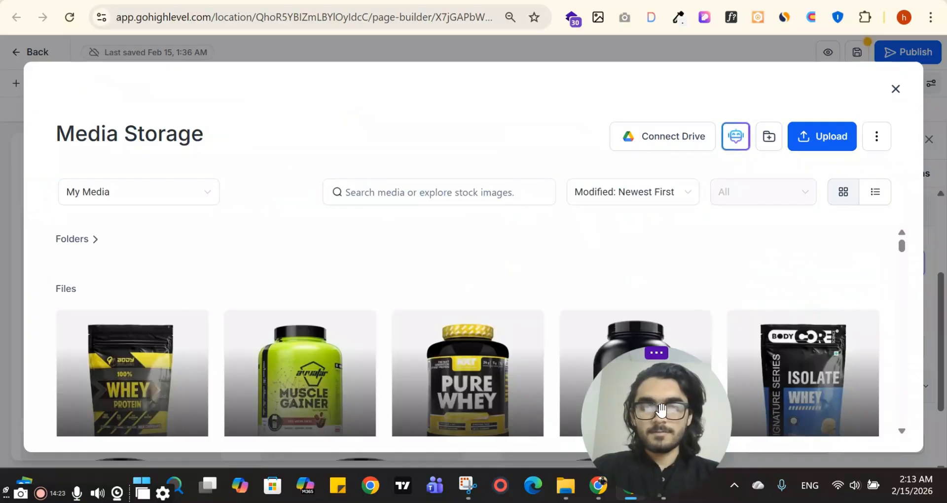
left_click(817, 367)
scroll(624, 262, "down", 3)
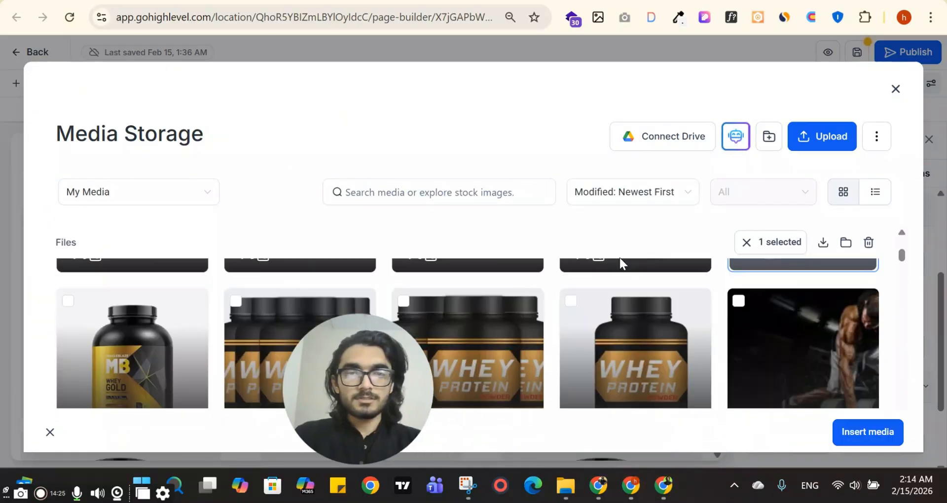
scroll(531, 285, "up", 2)
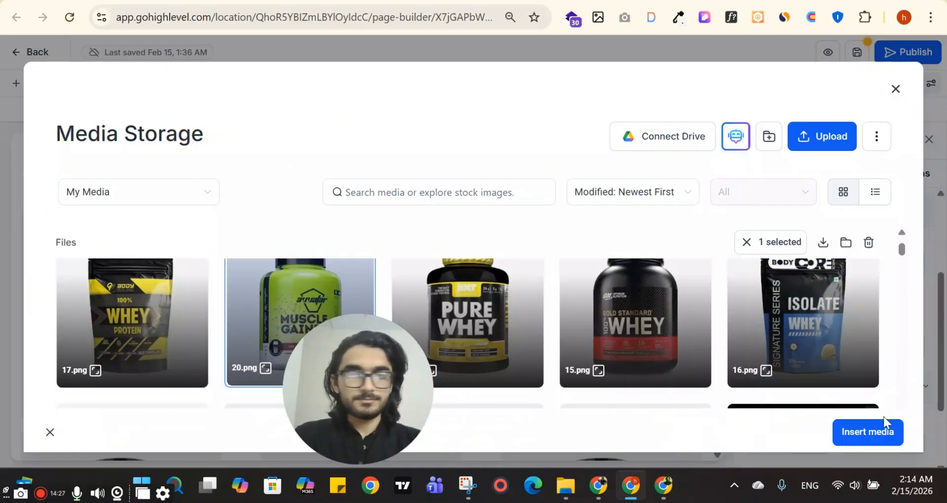
left_click(872, 431)
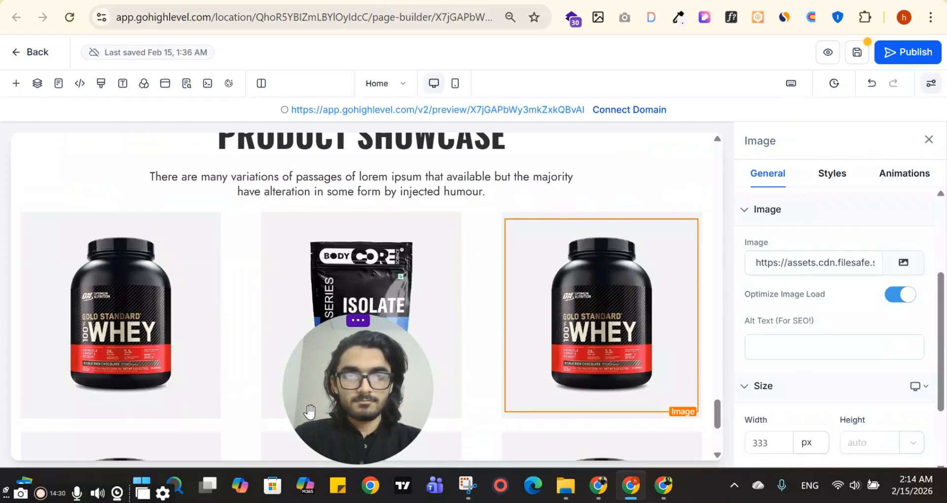
- Check the second row of the reference gallery and replace the second gallery row's first image with 17.png
scroll(400, 369, "down", 5)
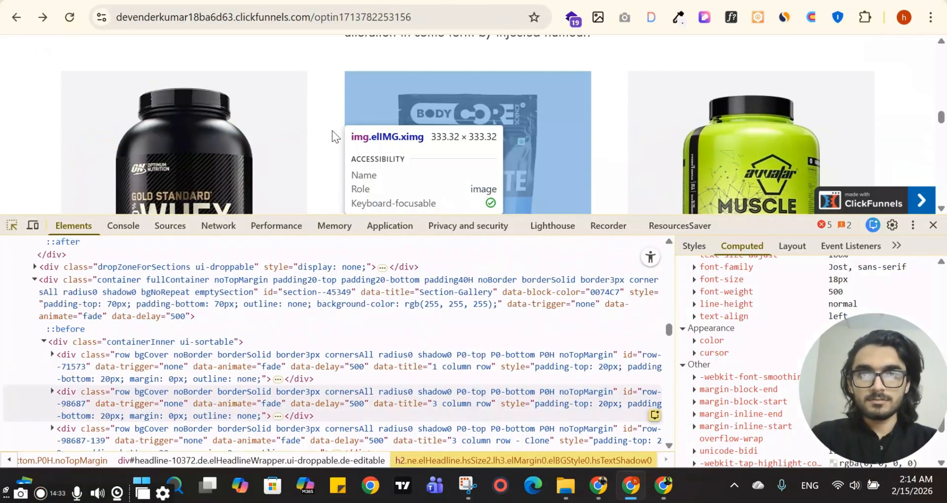
scroll(296, 127, "down", 2)
scroll(263, 123, "down", 2)
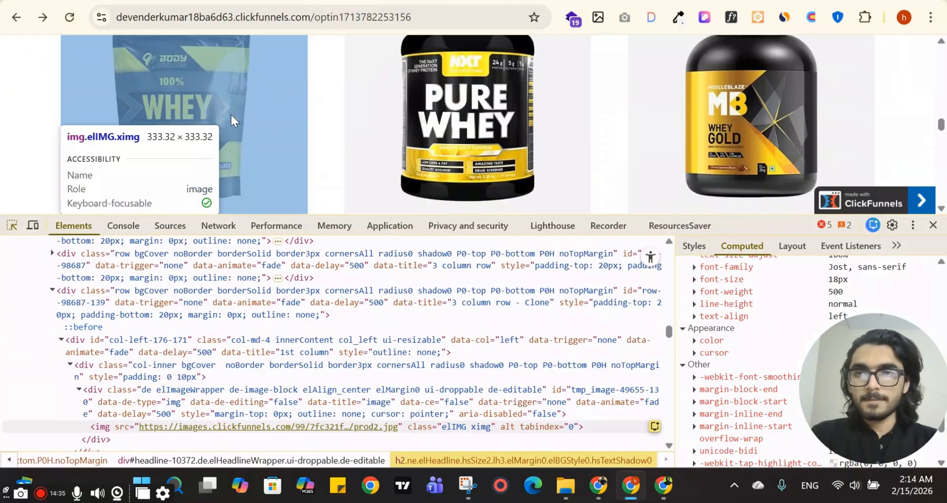
left_click(511, 75)
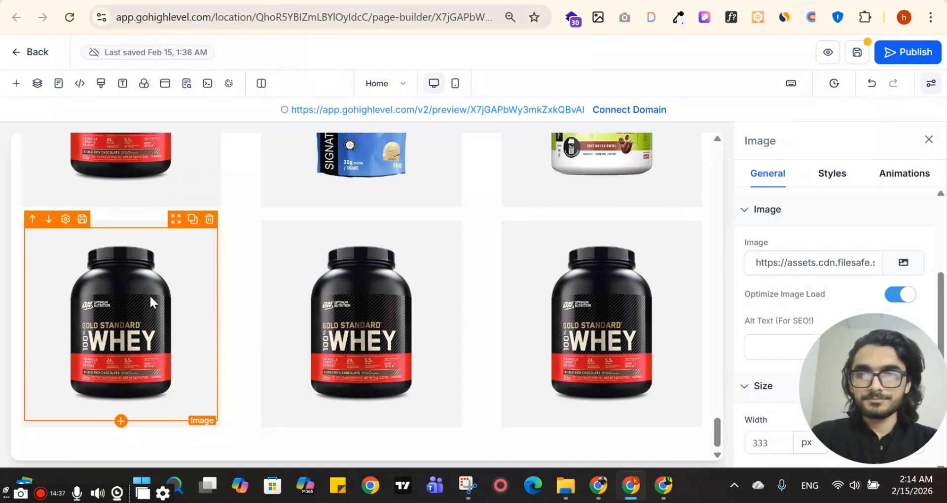
left_click(903, 263)
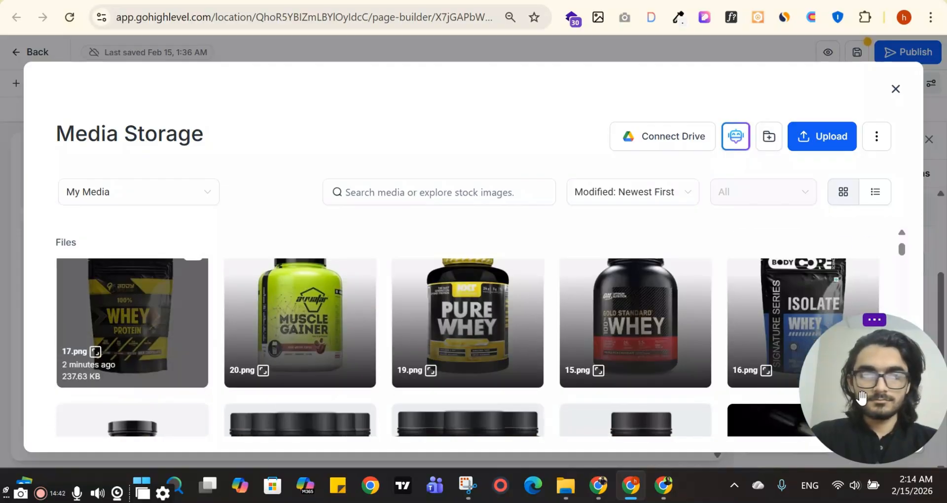
left_click(846, 383)
left_click(854, 431)
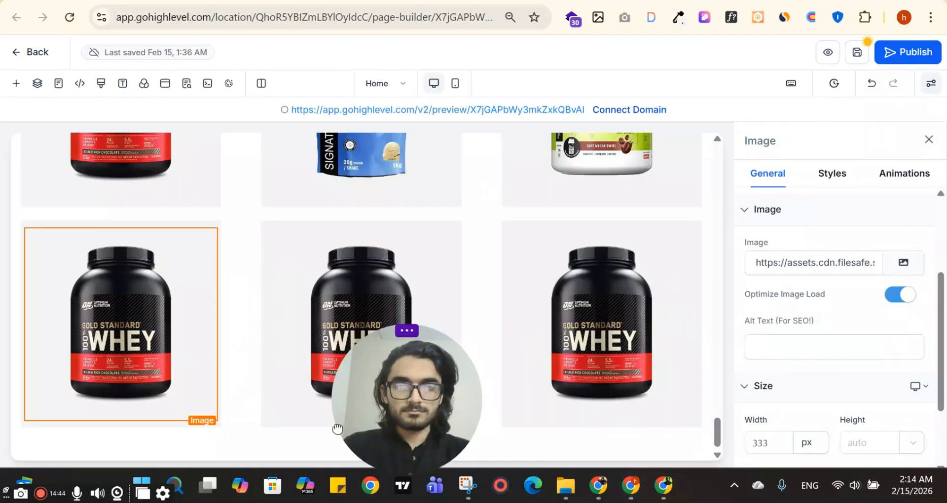
- Replace the middle image in the second gallery row with 19.png, checking the product order on the reference page
left_click(421, 299)
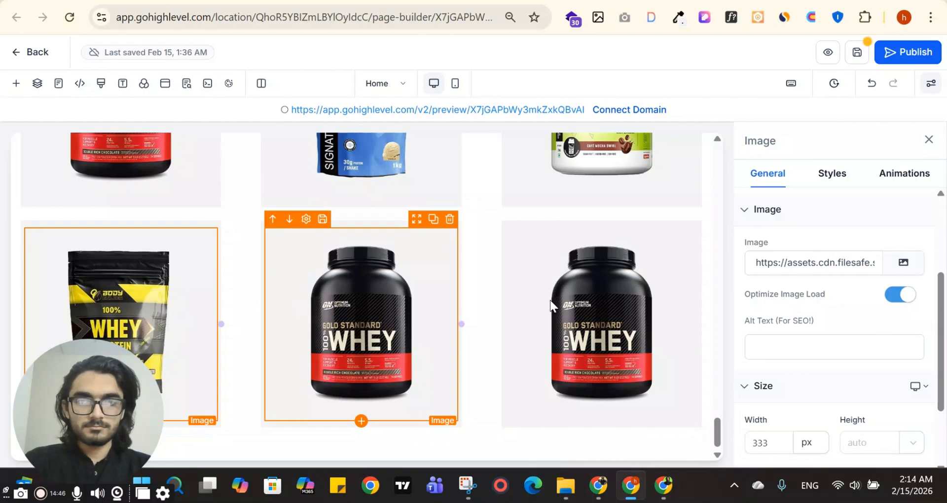
left_click(907, 260)
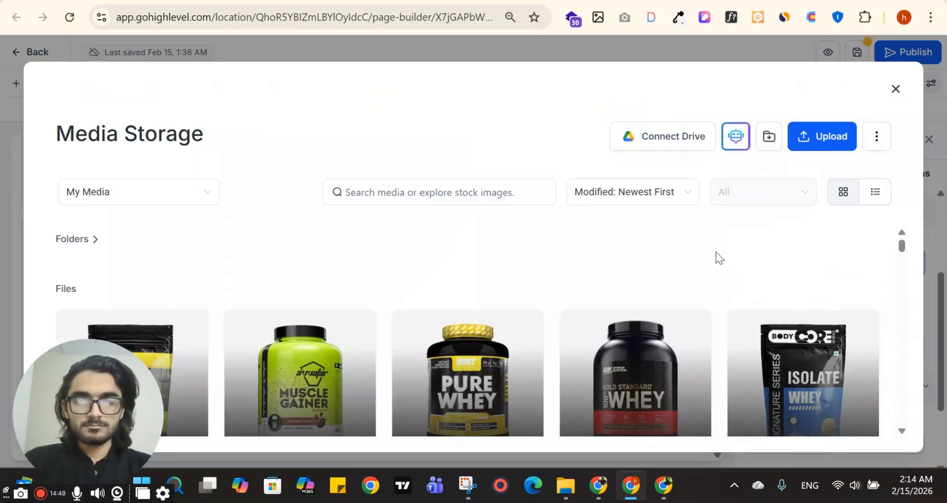
scroll(280, 328, "down", 3)
scroll(280, 328, "up", 1)
left_click(434, 1)
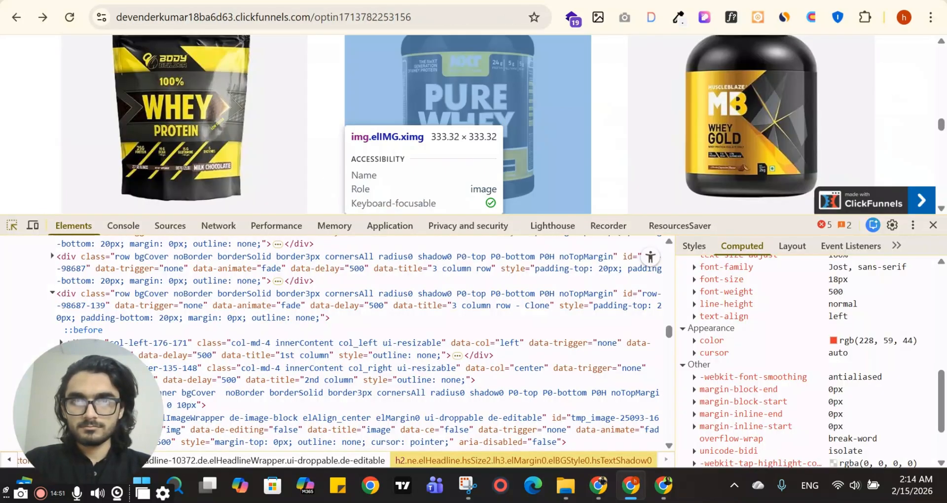
left_click(266, 2)
scroll(391, 359, "up", 1)
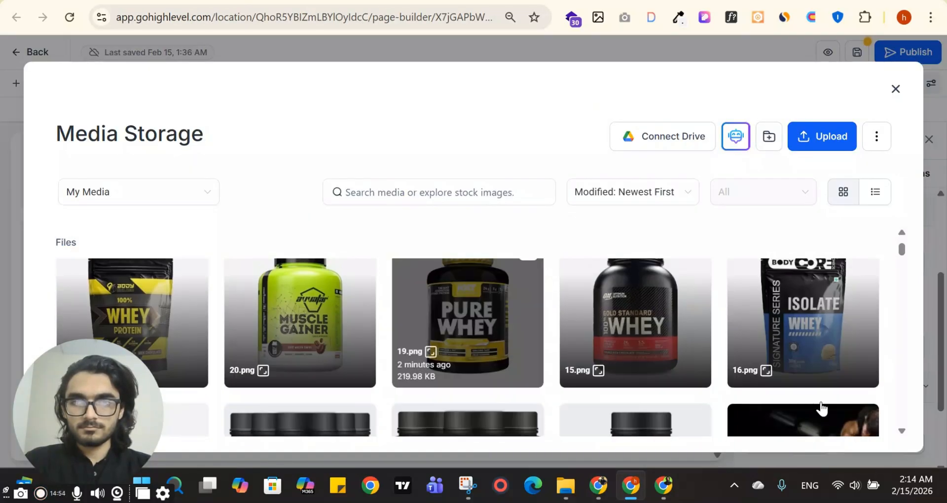
left_click(864, 433)
- Replace the third image in the second gallery row with the MB Whey Gold product image from Media Storage
left_click(673, 314)
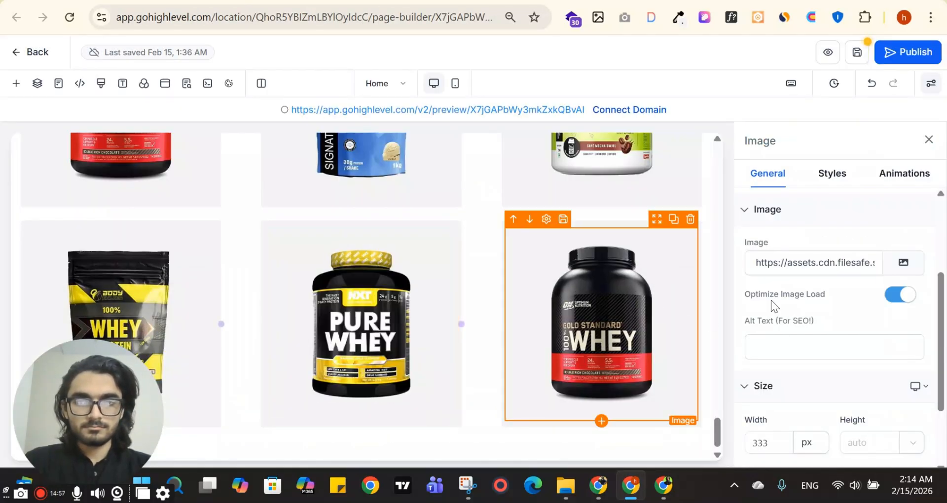
left_click(914, 266)
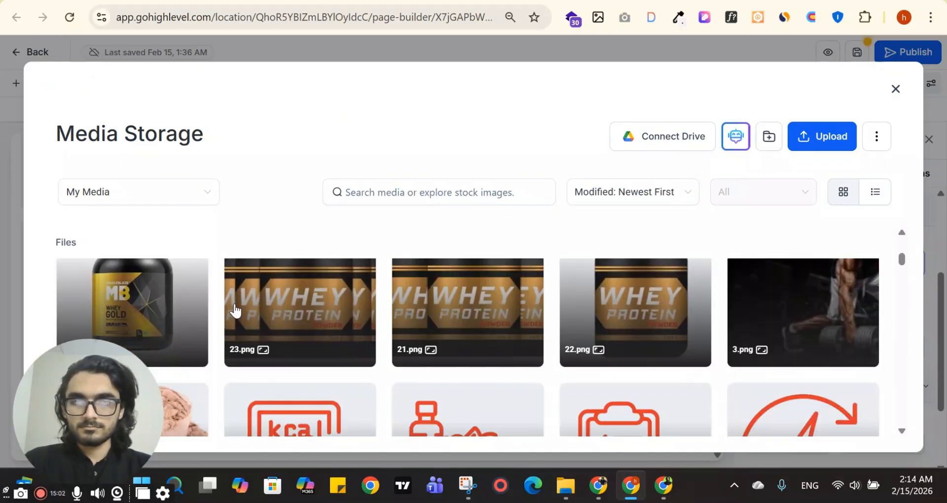
left_click(184, 302)
left_click(870, 431)
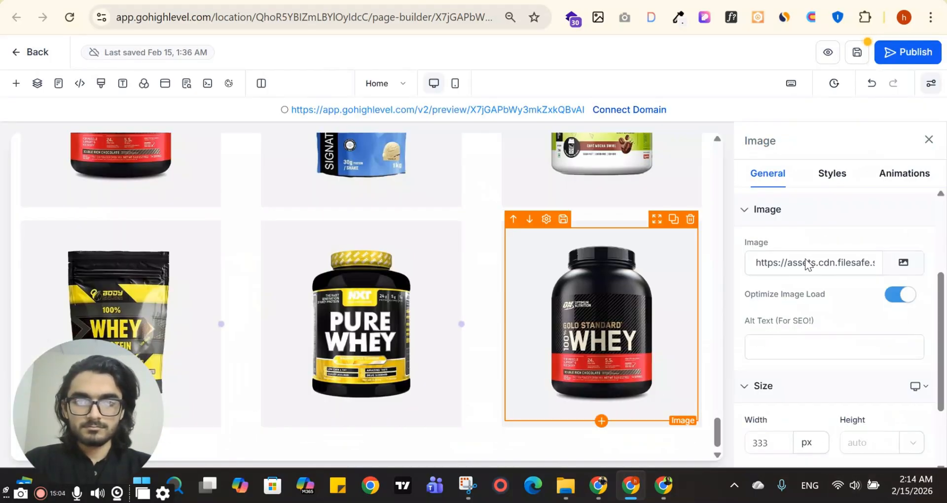
- Close the image settings and examine the "WHY WE CHOSE THIS FORMULA." section below the product gallery on the reference page
left_click(929, 138)
scroll(655, 256, "up", 5)
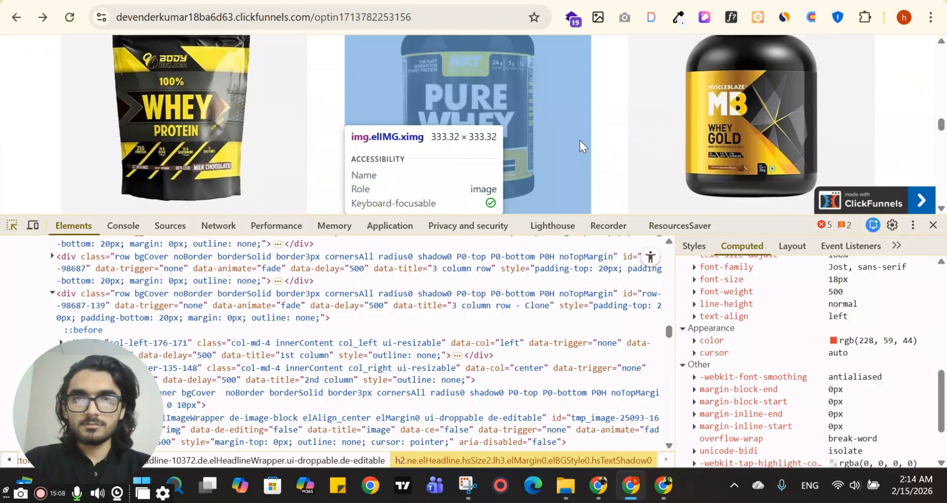
scroll(580, 140, "down", 10)
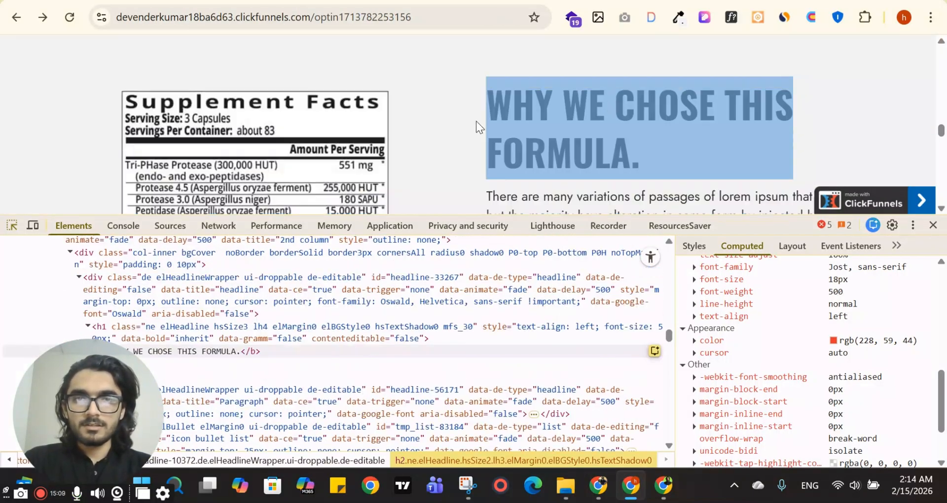
scroll(600, 158, "down", 8)
key("ctrl+Tab")
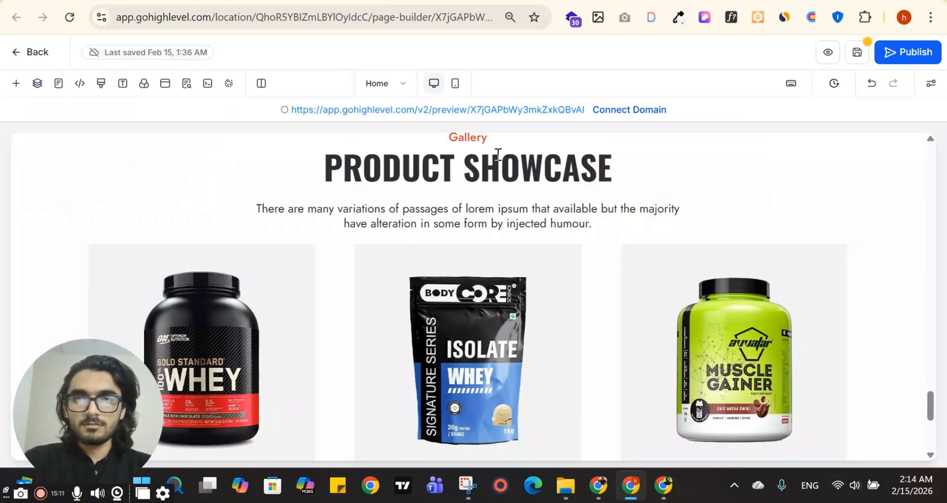
- Look through the sections already built in the page builder and locate the "INGREDIENTS" section as a base for the next section
scroll(648, 259, "up", 12)
scroll(664, 260, "up", 8)
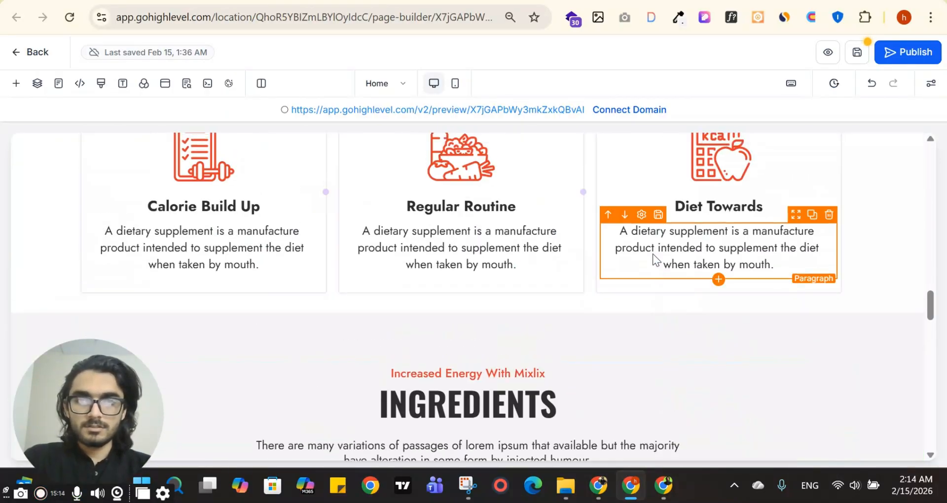
scroll(830, 276, "down", 13)
scroll(664, 246, "down", 10)
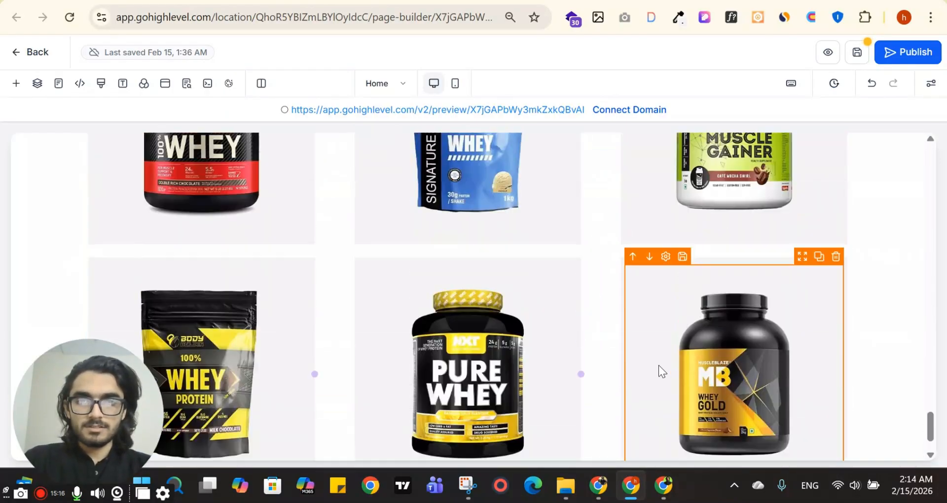
scroll(659, 365, "up", 15)
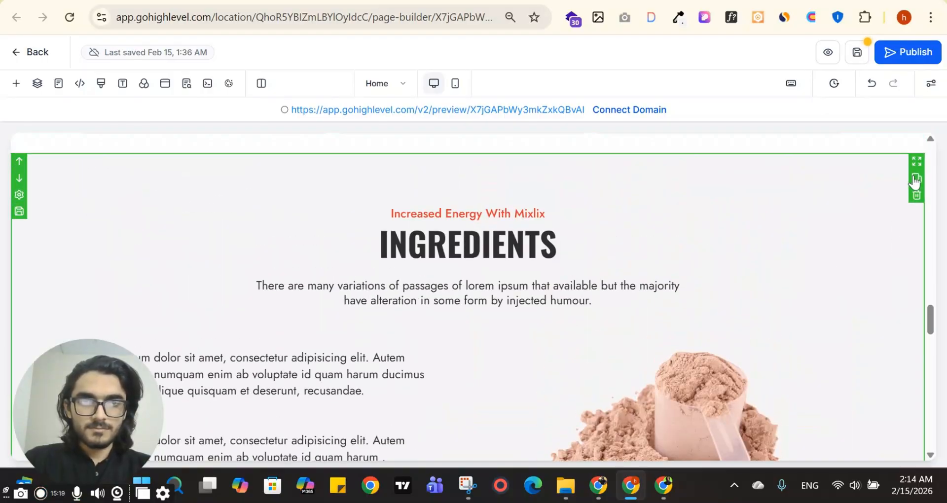
- Duplicate the Ingredients section, place the copy below the product gallery, and close its section settings
scroll(888, 345, "up", 4)
scroll(895, 387, "down", 3)
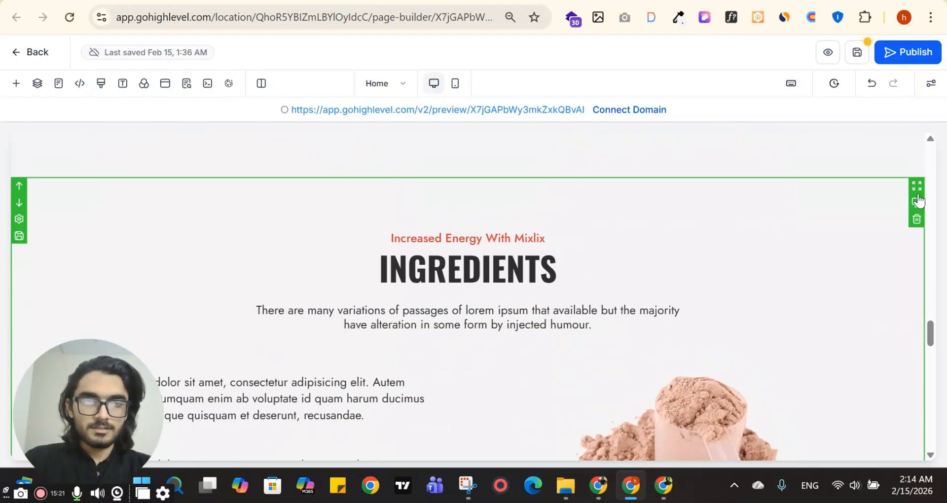
left_click_drag(918, 201, 916, 354)
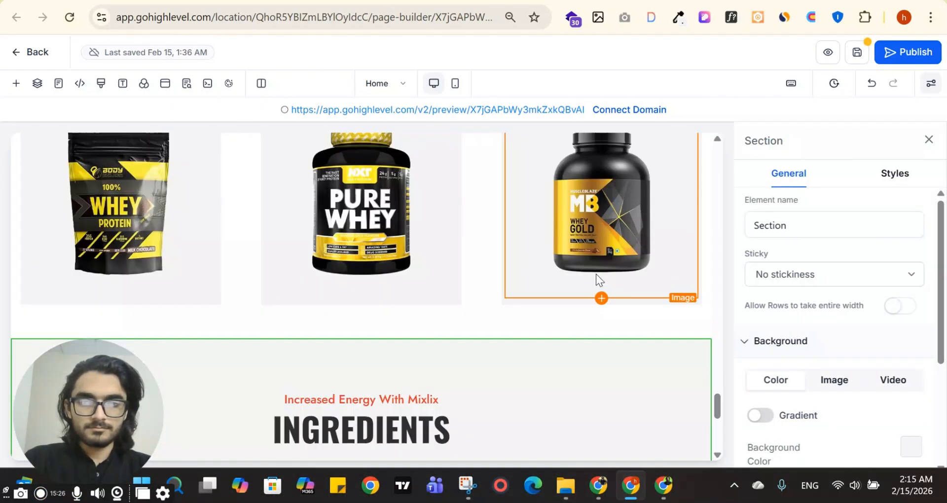
scroll(596, 273, "down", 6)
left_click(929, 139)
scroll(426, 193, "up", 3)
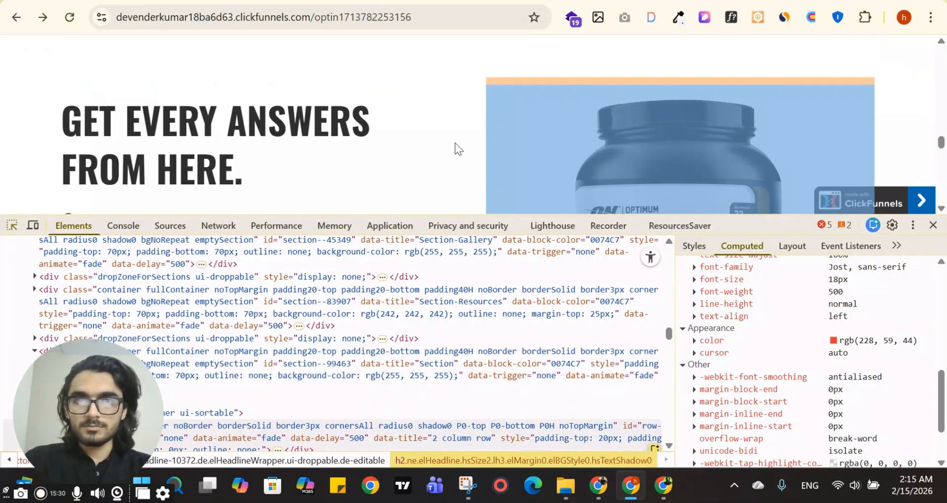
- Switch to the reference ClickFunnels page and shrink the developer tools pane to show more of the formula section
scroll(655, 118, "down", 5)
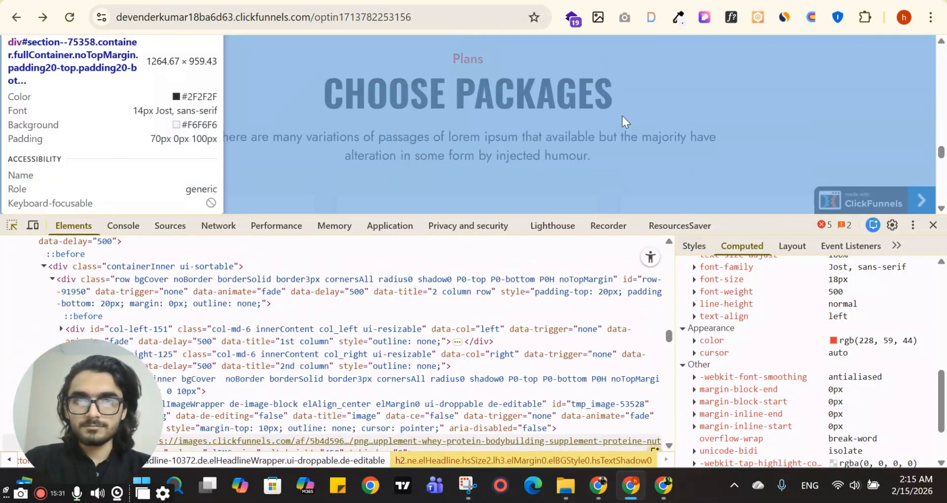
scroll(623, 117, "up", 5)
scroll(409, 98, "down", 5)
scroll(575, 79, "up", 3)
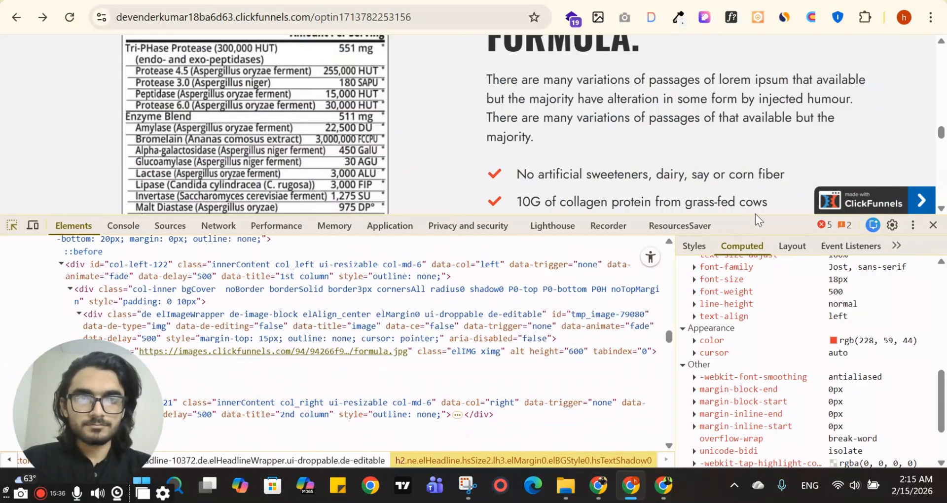
left_click_drag(745, 351, 735, 415)
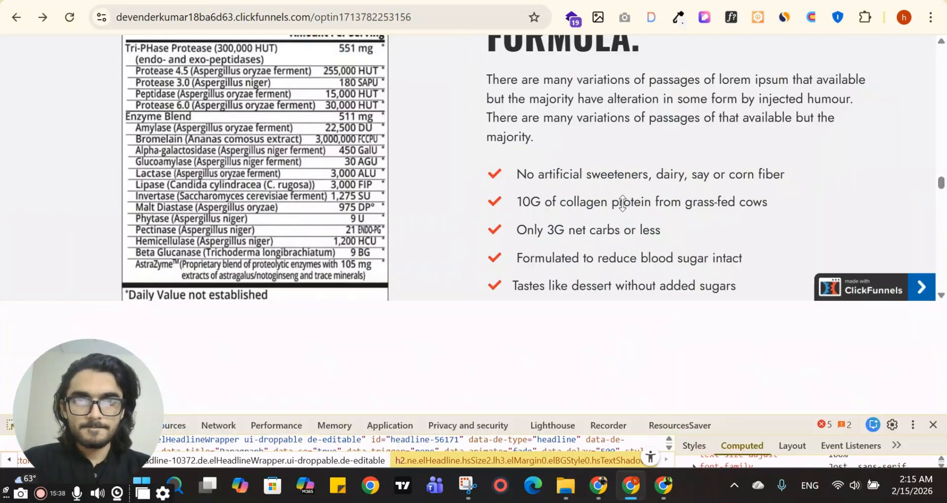
- Examine the layout of the formula, FAQ and package sections on the reference page
scroll(645, 155, "down", 5)
scroll(649, 241, "up", 5)
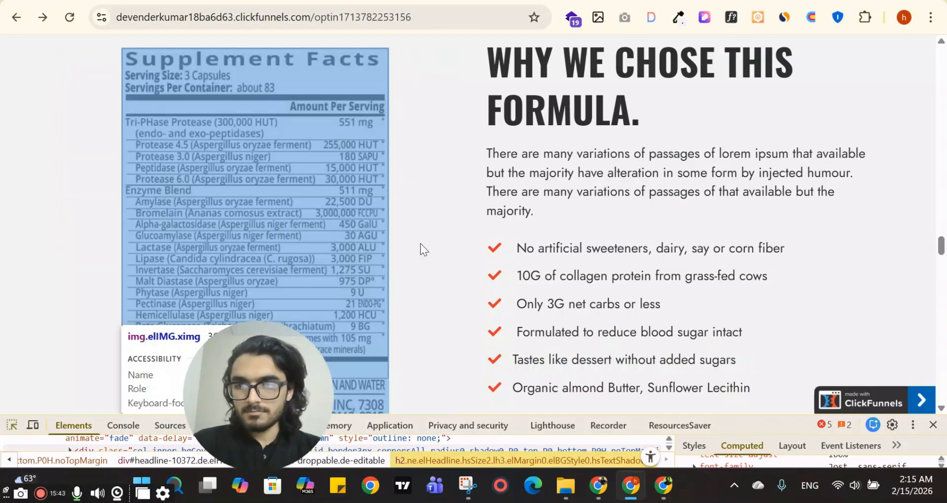
scroll(420, 244, "down", 3)
scroll(706, 232, "down", 3)
scroll(570, 257, "up", 8)
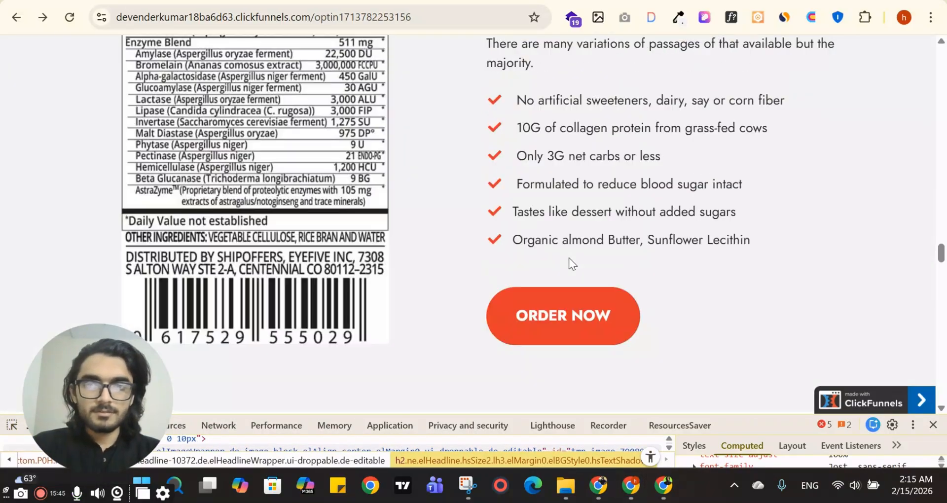
scroll(735, 230, "down", 12)
scroll(735, 230, "down", 7)
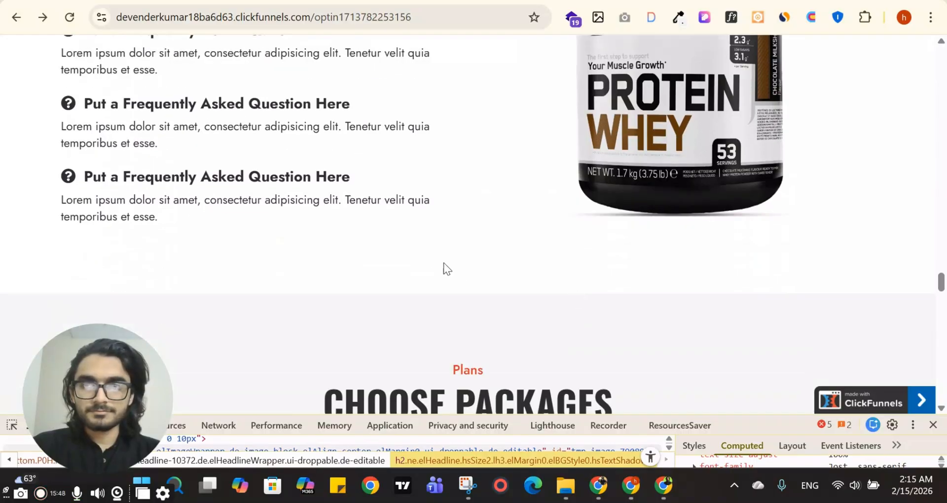
scroll(677, 276, "down", 9)
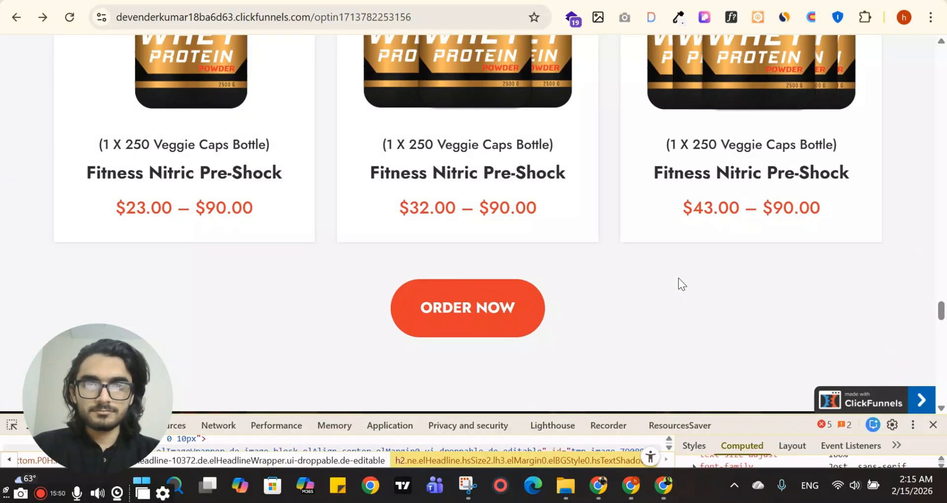
scroll(679, 277, "up", 1)
scroll(679, 279, "down", 1)
scroll(679, 279, "up", 20)
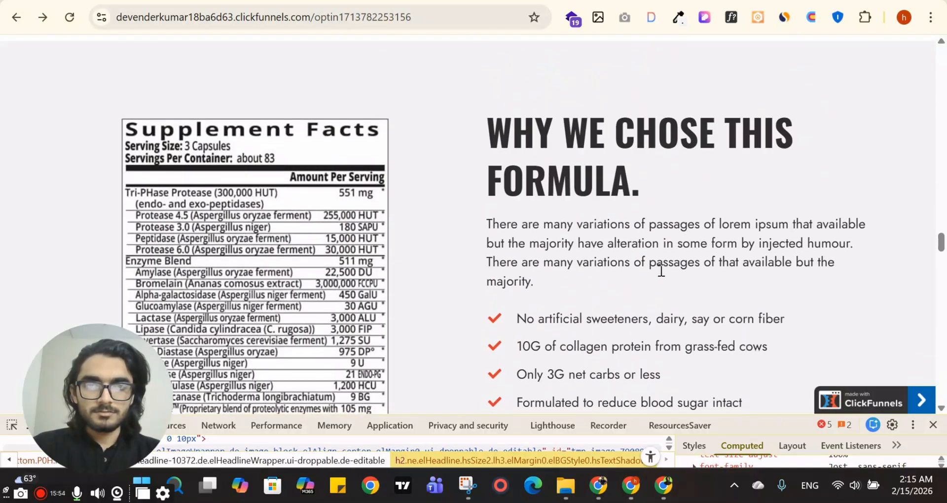
- Copy the heading "WHY WE CHOSE THIS FORMULA." from the reference page and return to the page builder
left_click_drag(645, 179, 491, 143)
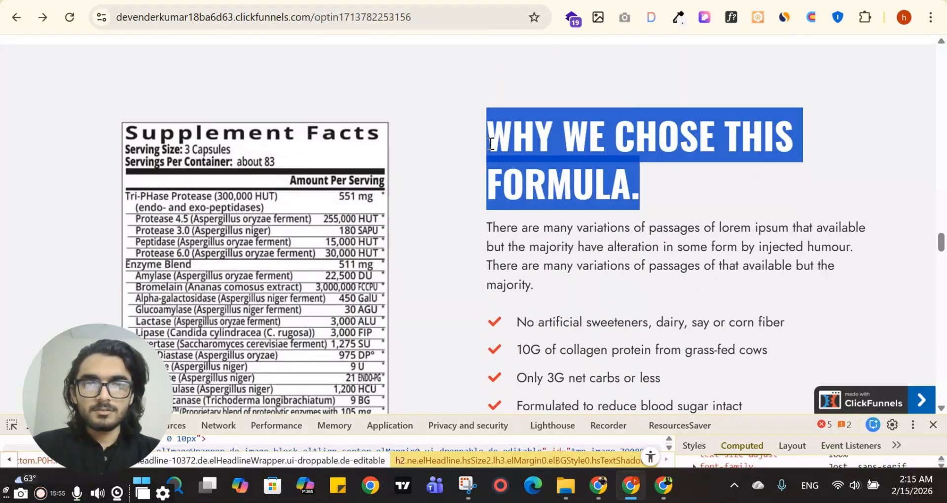
key("ctrl+c")
key("ctrl+t")
key("ctrl+v")
key("ctrl+Tab")
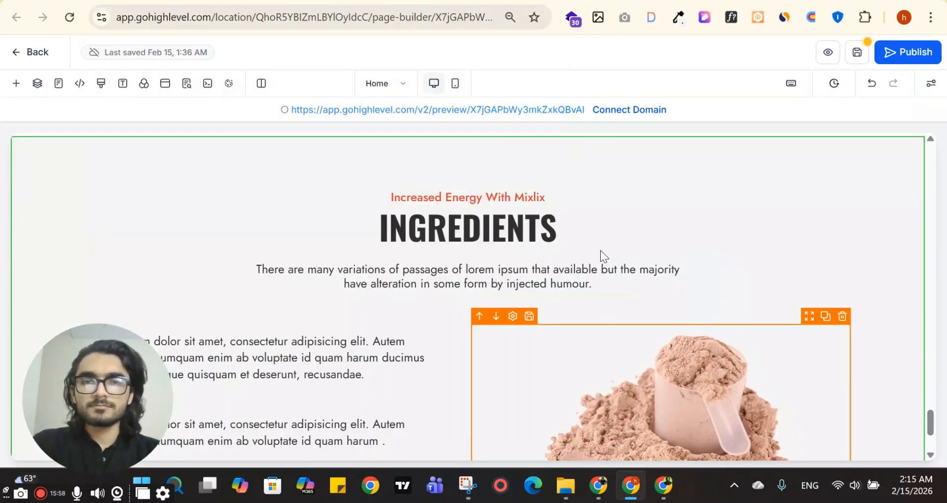
- In the copied Ingredients section, duplicate the text column and delete the protein powder image column
scroll(509, 237, "down", 1)
scroll(508, 219, "up", 2)
key("ctrl+Tab")
scroll(493, 111, "up", 4)
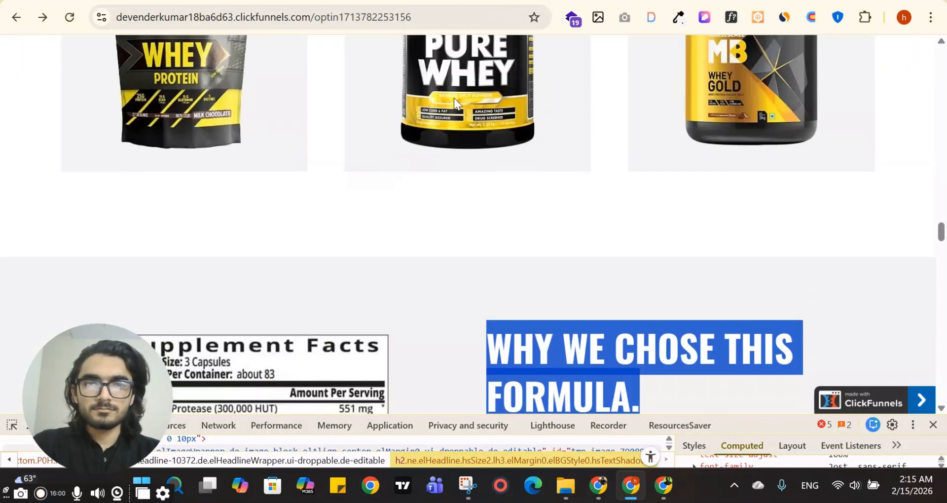
key("ctrl+shift+Tab")
mouse_move(832, 243)
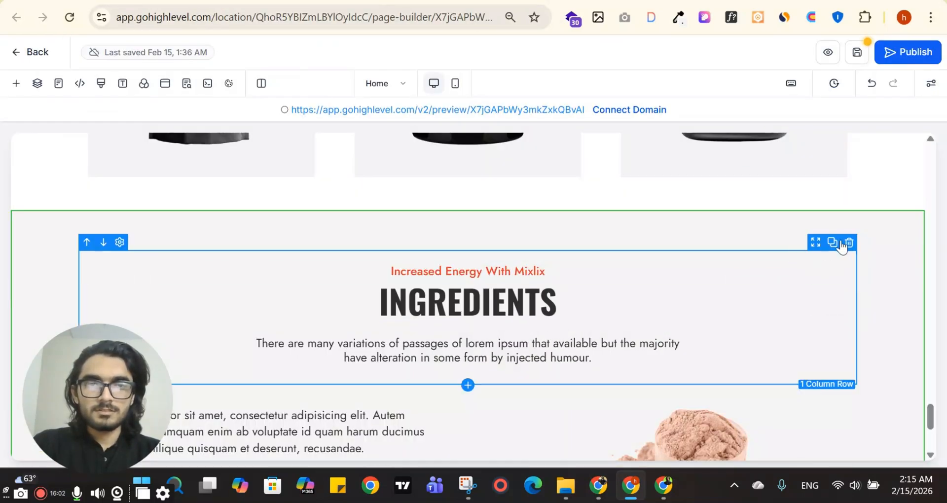
scroll(469, 395, "down", 4)
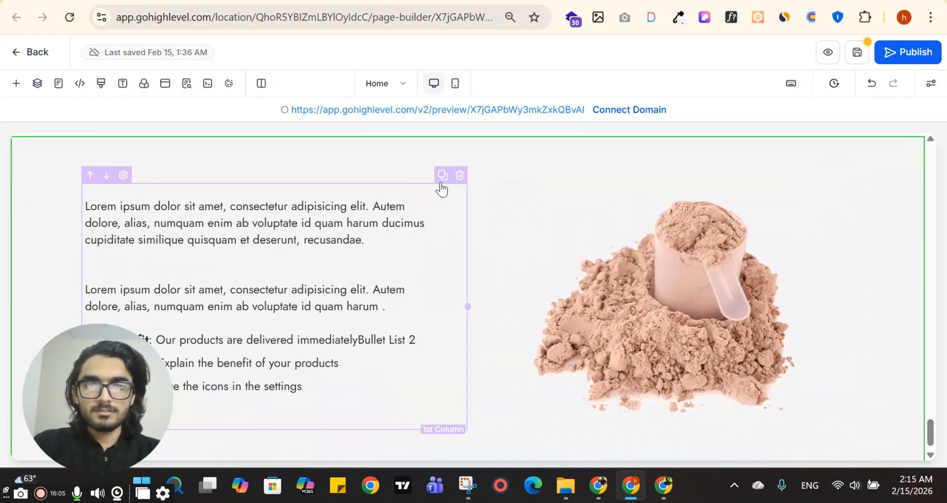
left_click(443, 175)
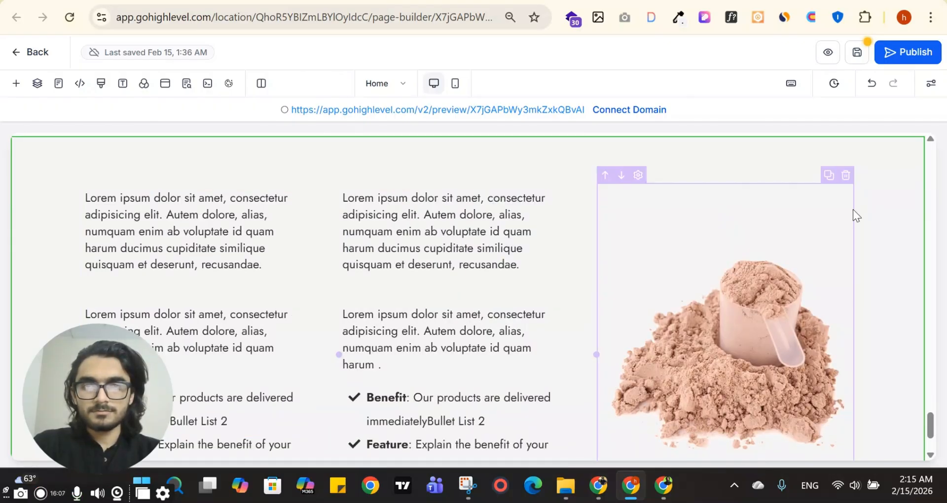
left_click(846, 177)
- Delete the two paragraphs and the bullet list from the first column, checking the layout against the reference page
key("ctrl+Tab")
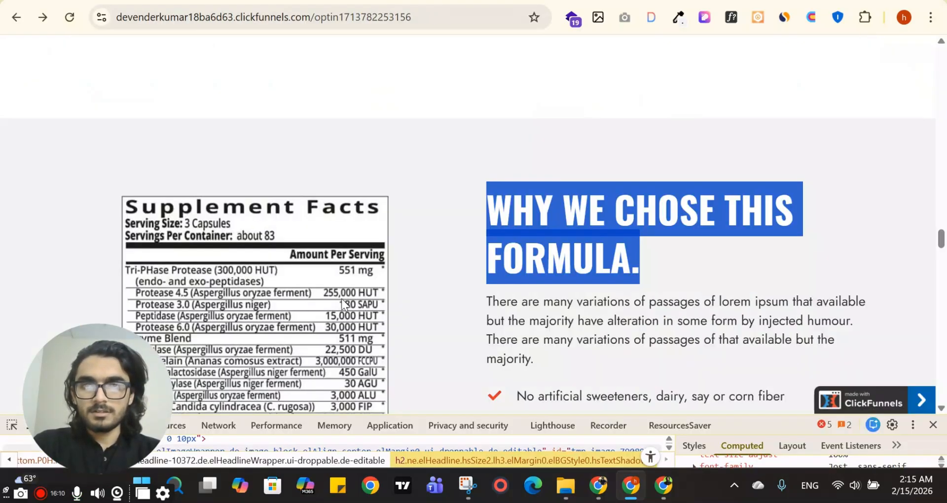
key("ctrl+shift+Tab")
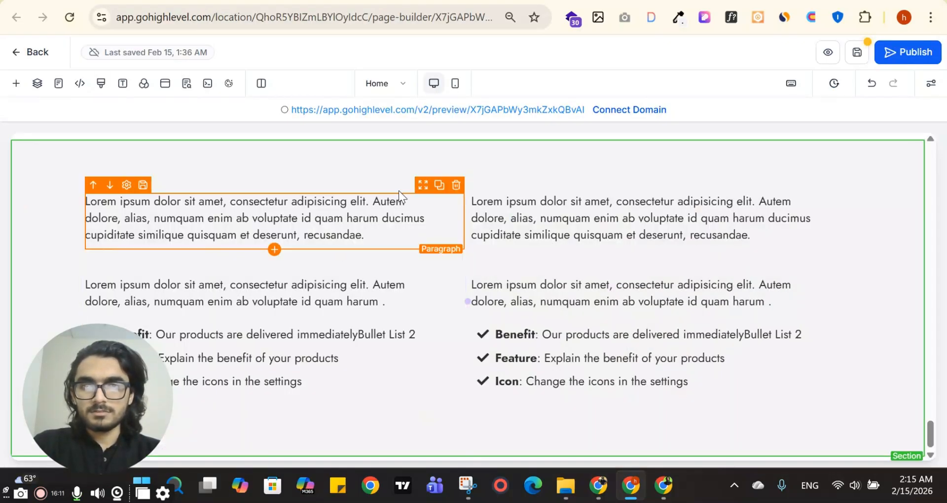
left_click(456, 186)
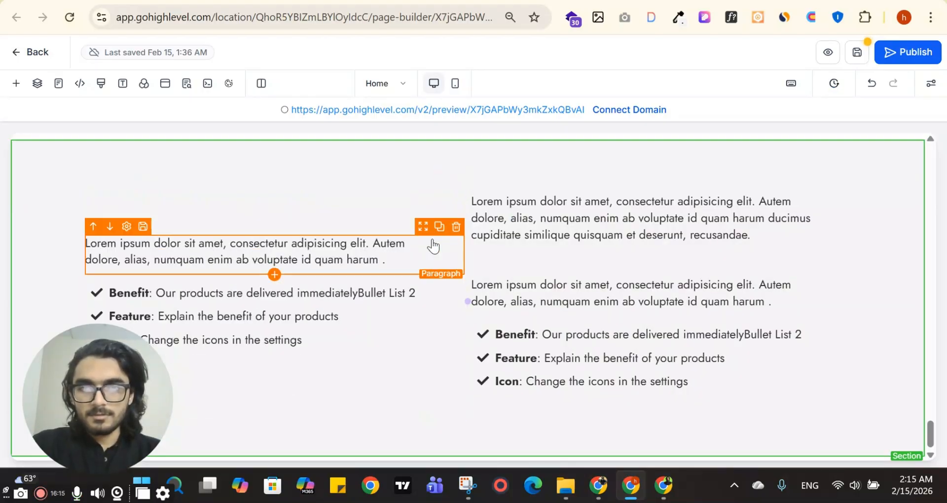
left_click(456, 267)
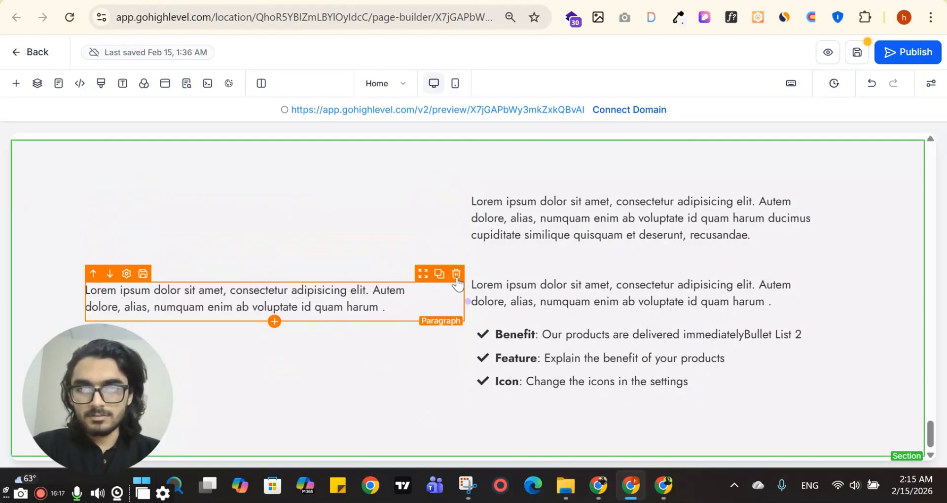
- Insert an Image element into the emptied first column and open the media storage for its source
left_click(276, 304)
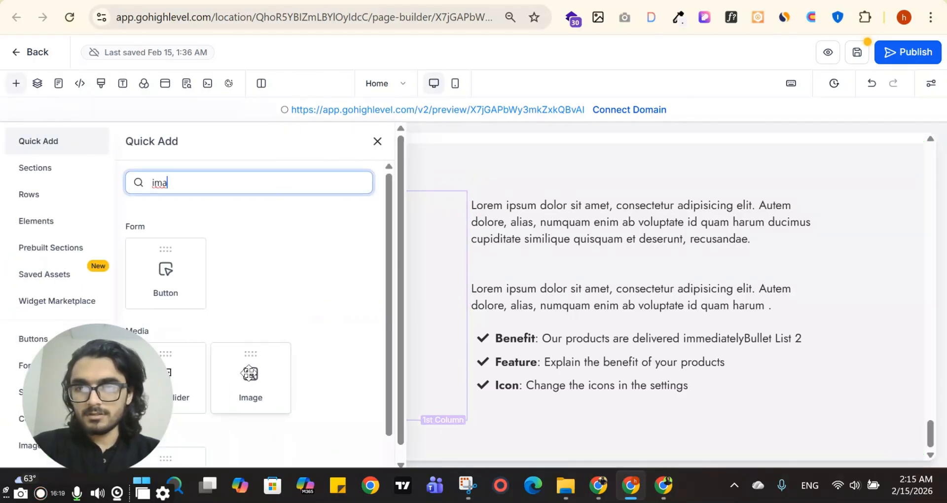
left_click_drag(249, 373, 279, 298)
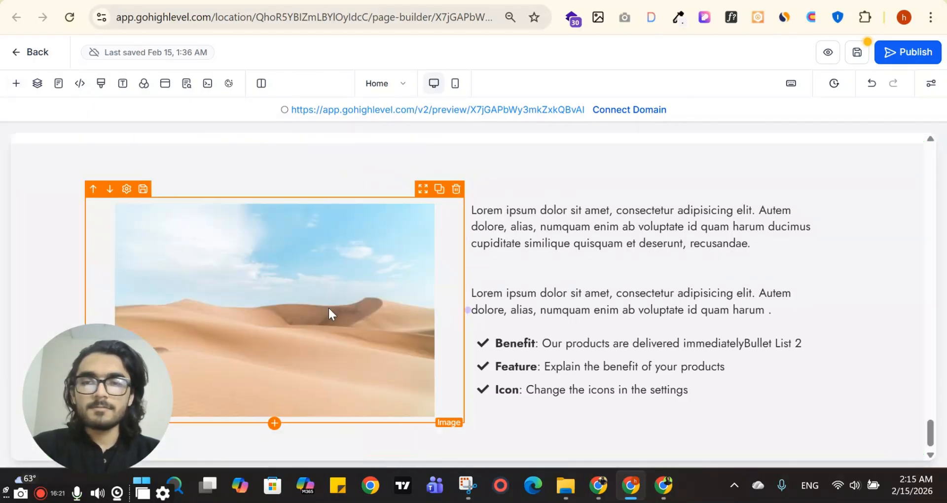
left_click(400, 311)
scroll(886, 339, "down", 2)
left_click(903, 261)
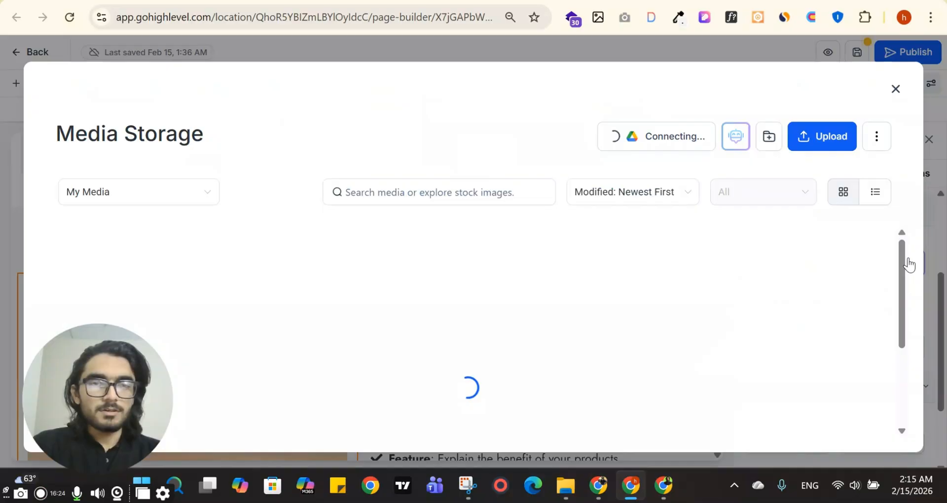
- Upload 14.png from the Youtube Funnel data folder and insert it as the column's image
left_click(823, 136)
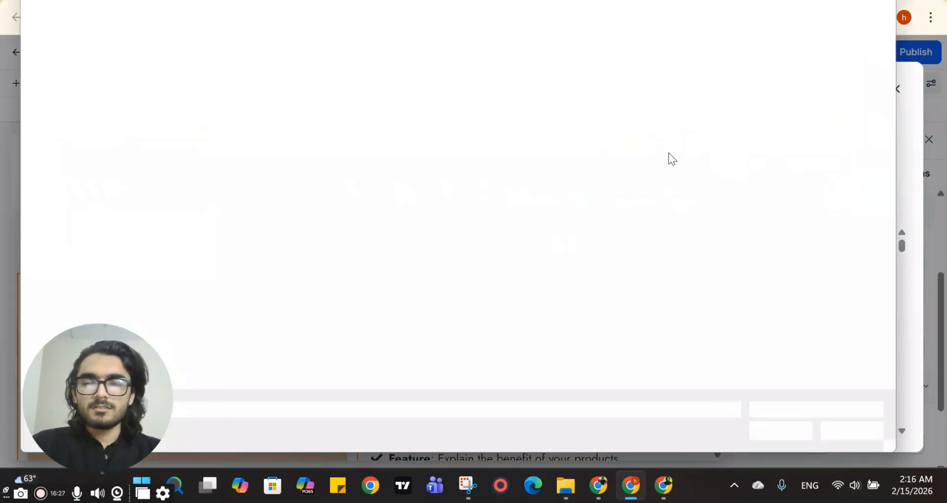
left_click(593, 184)
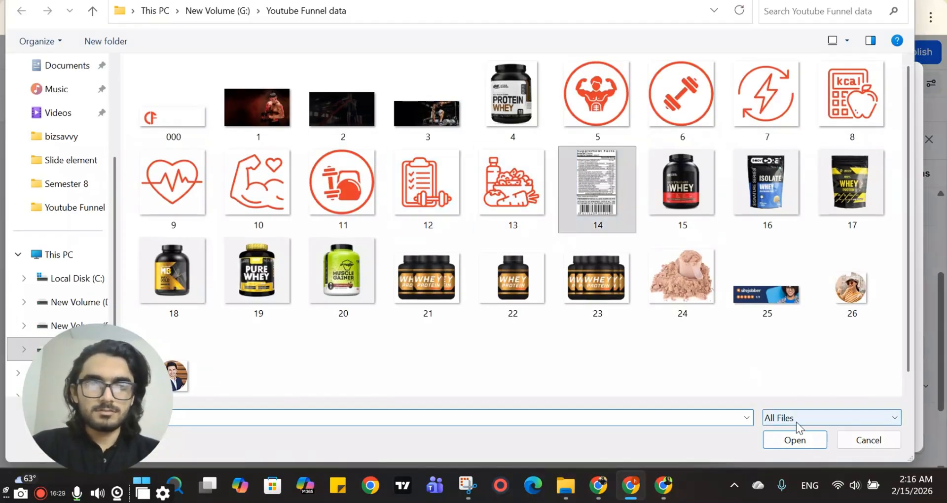
left_click(795, 439)
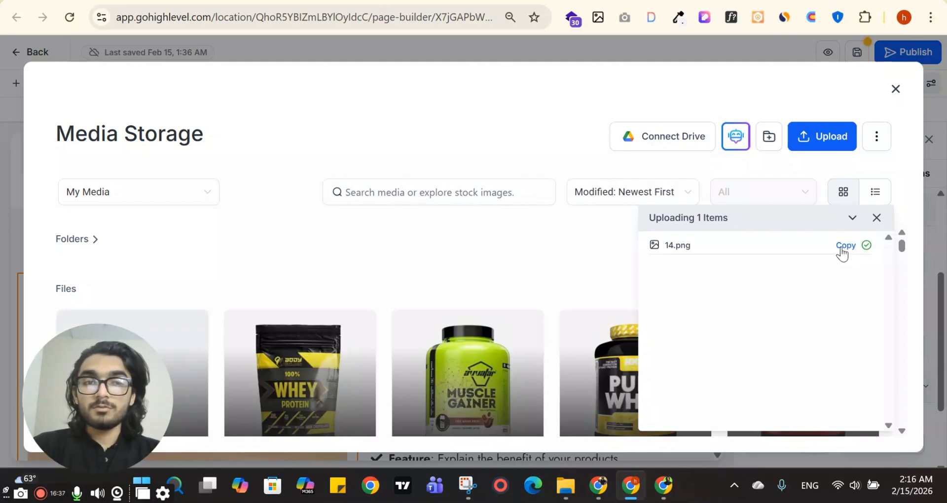
left_click(840, 245)
left_click(192, 353)
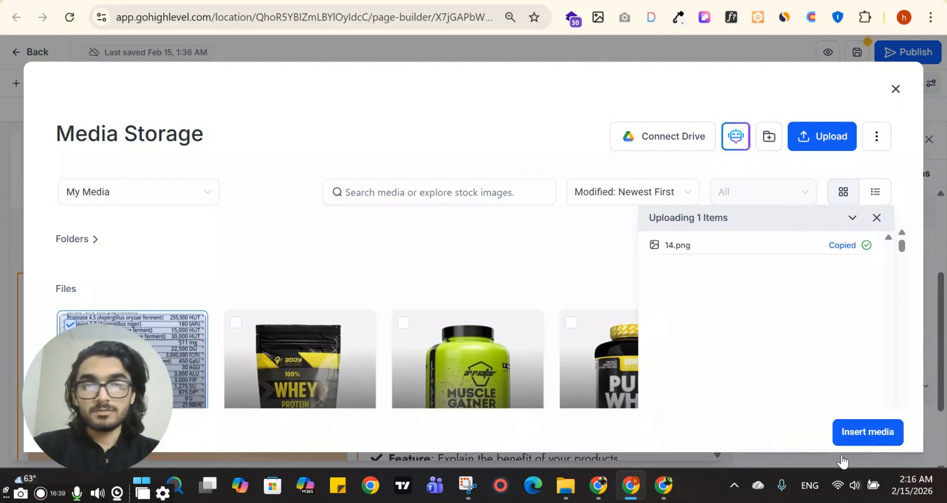
left_click(844, 436)
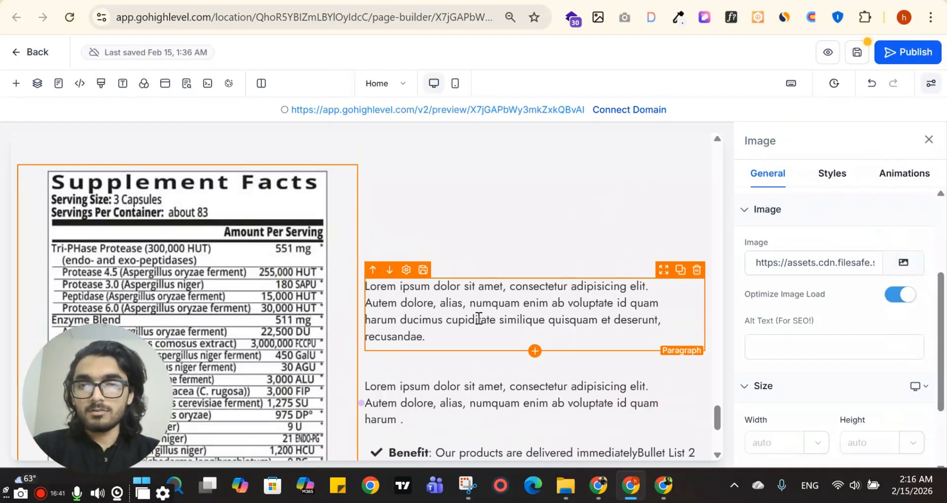
- Paste the copied heading into a new browser tab, trim it to a single "WHY WE CHOSE THIS FORMULA.", and close the tab
scroll(479, 318, "down", 5)
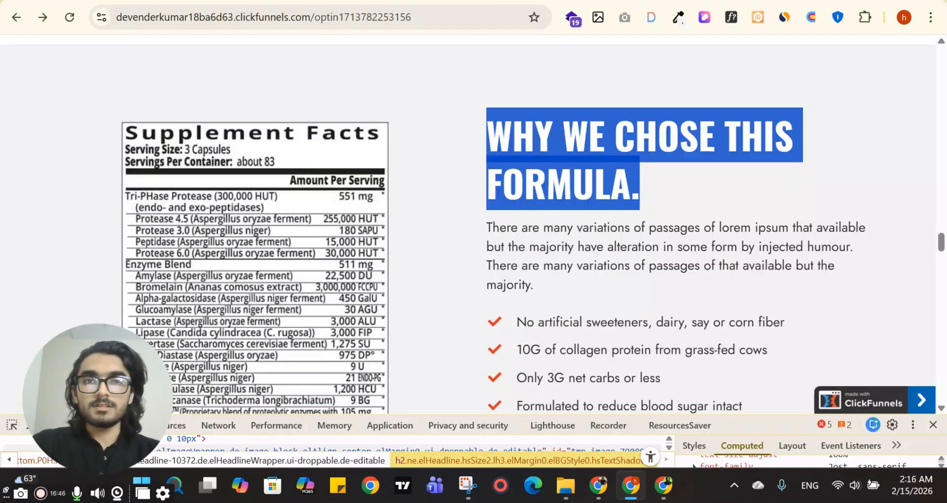
key("ctrl+t")
key("ctrl+v")
key("ctrl+v")
key("ctrl+a")
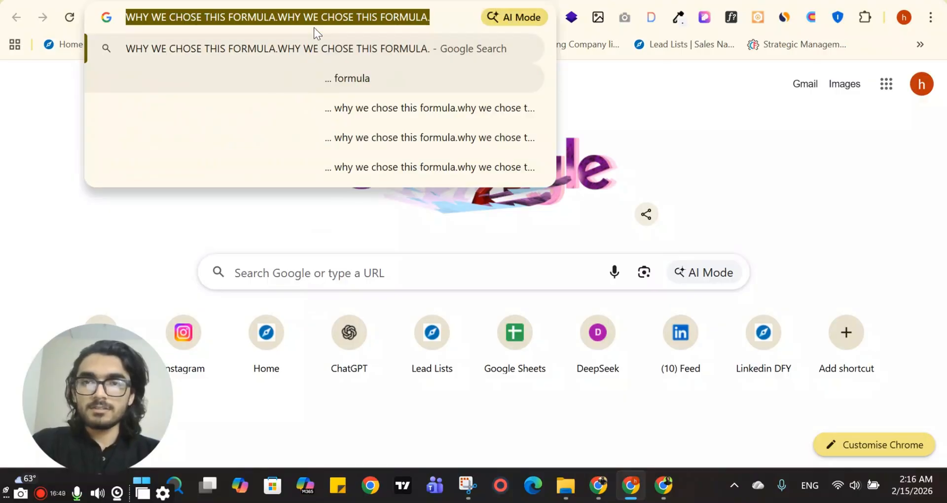
left_click(279, 18)
key("BackSpace")
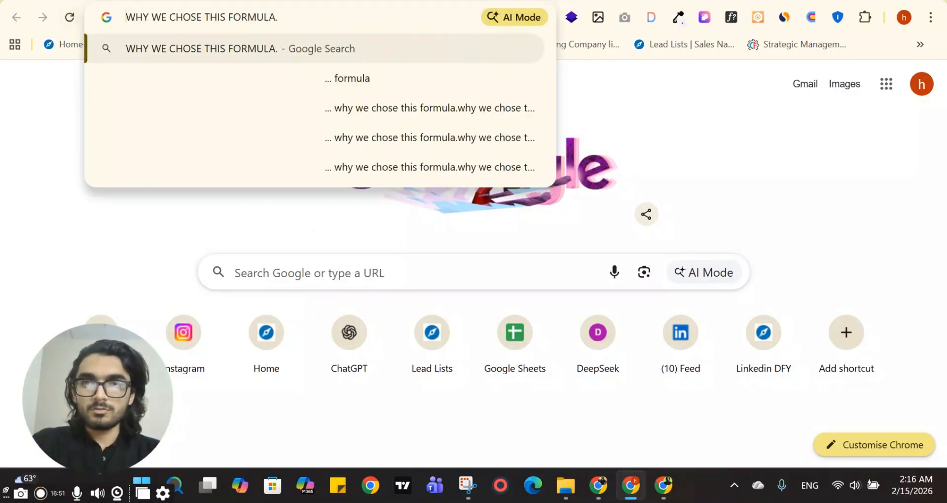
key("ctrl+w")
- Duplicate the "NUTRITION FOR EVERY LIFE." headline in the dark dumbbell banner section
scroll(437, 191, "up", 2)
scroll(440, 198, "up", 20)
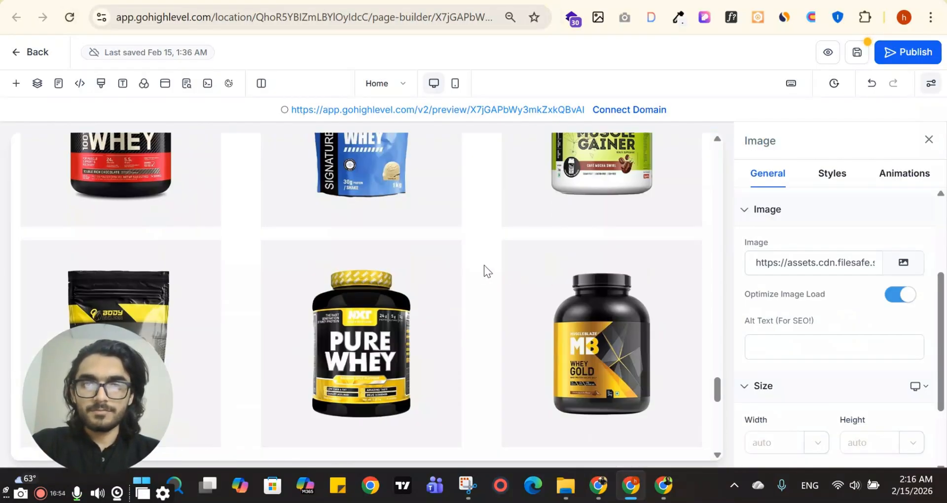
scroll(386, 355, "down", 2)
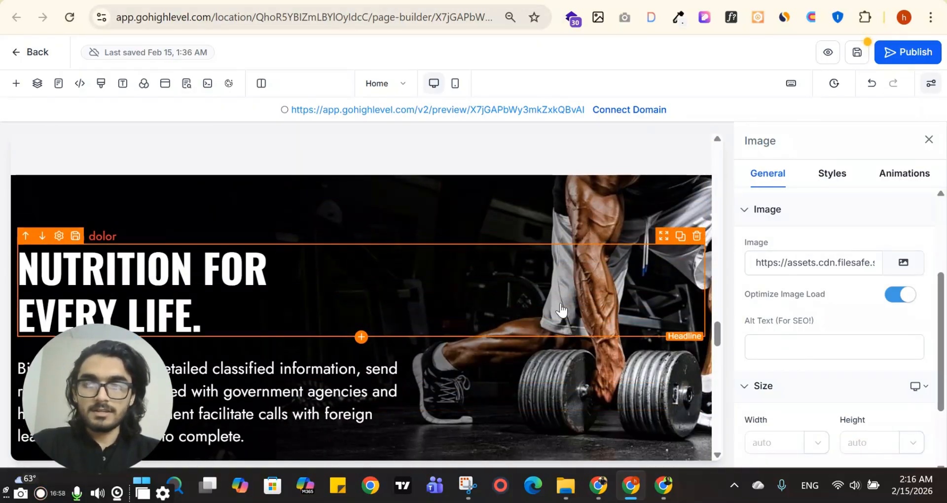
scroll(561, 310, "down", 3)
left_click(680, 222)
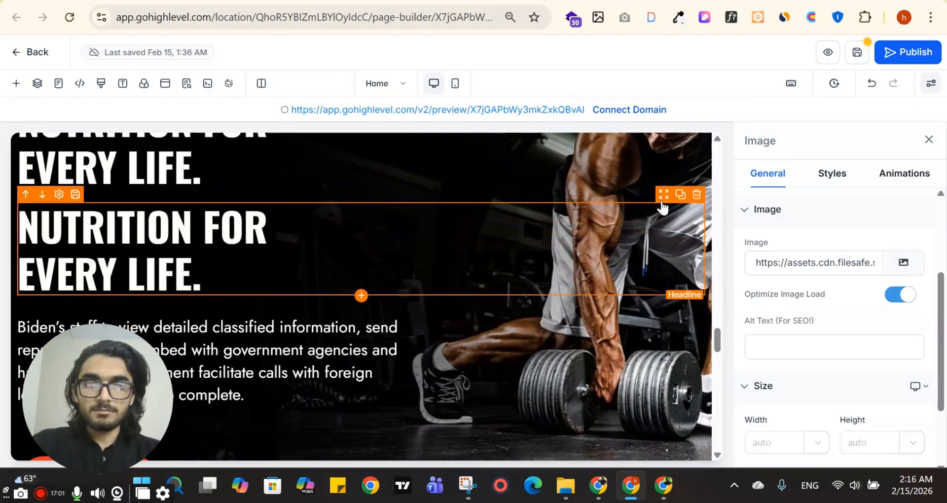
- Move the duplicated headline above the paragraph beside the supplement facts image and replace its text with "WHY WE CHOSE THIS FORMULA."
left_click_drag(662, 202, 535, 254)
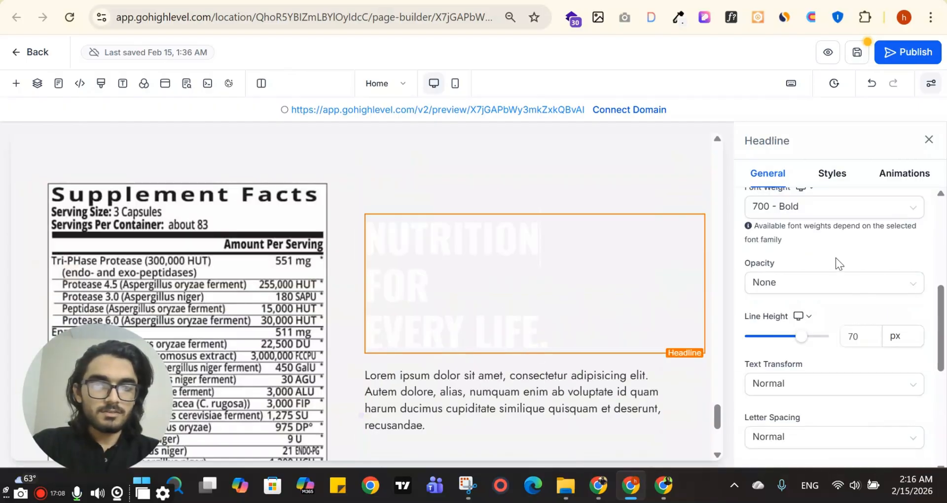
key("ctrl+a")
left_click(558, 288)
key("ctrl+a")
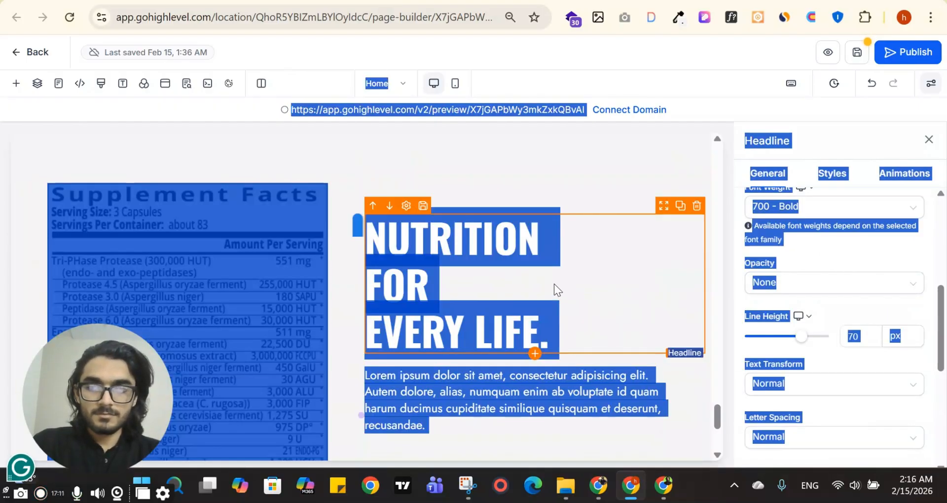
left_click(511, 247)
key("ctrl+a")
type("WHY WE CHOSE THIS FORMULA.")
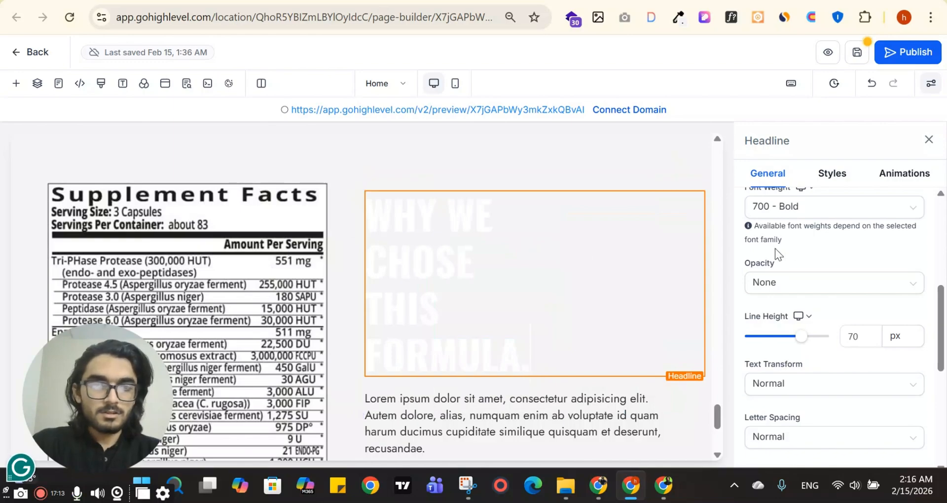
- Reduce the new headline's right padding and compare its wrapping with the heading on the original ClickFunnels page
scroll(851, 257, "down", 10)
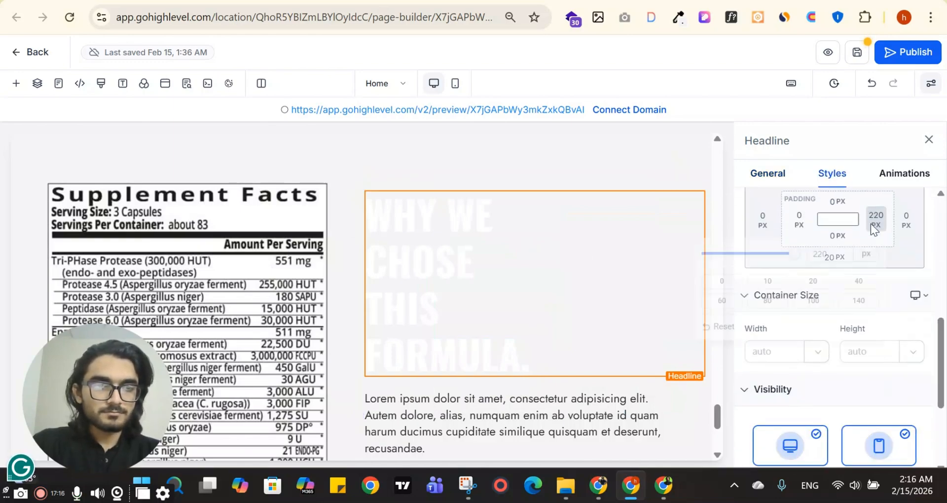
left_click(929, 140)
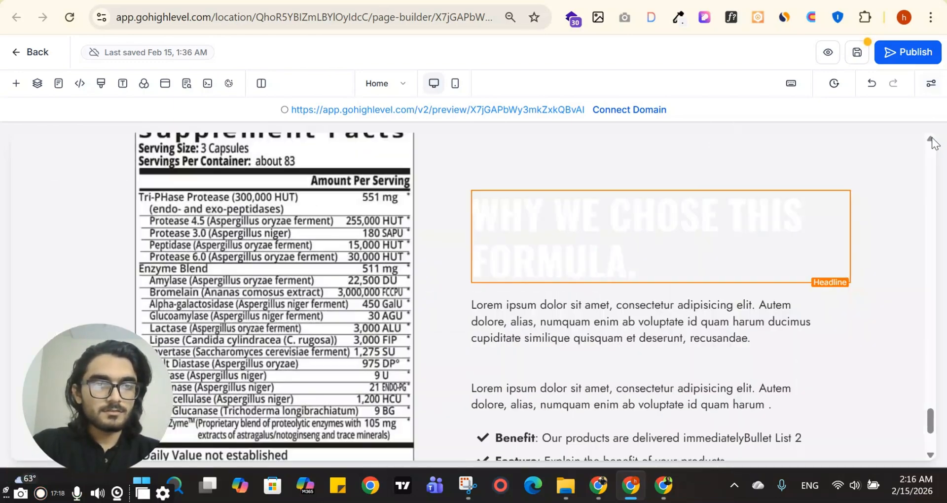
key("alt+Tab")
left_click(605, 175)
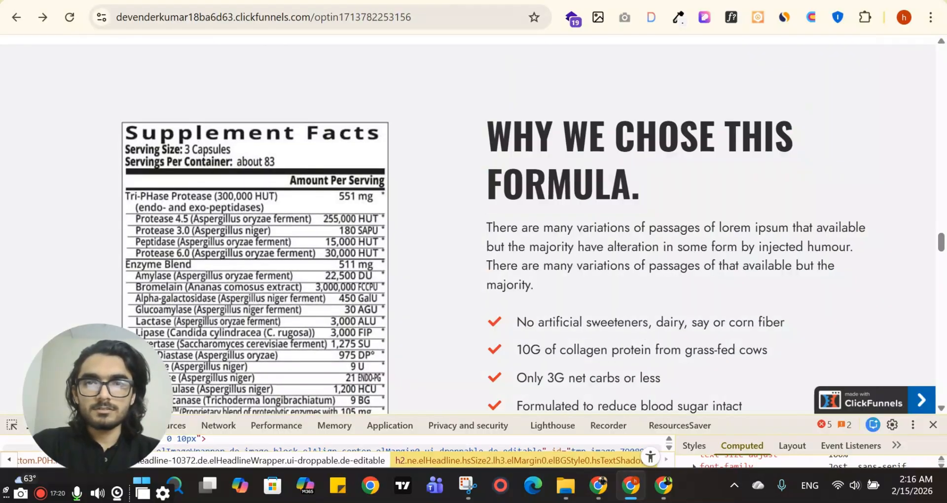
key("alt+Tab")
- Set the "WHY WE CHOSE THIS FORMULA." headline's text color to the dark charcoal custom color
left_click(842, 231)
scroll(838, 321, "down", 5)
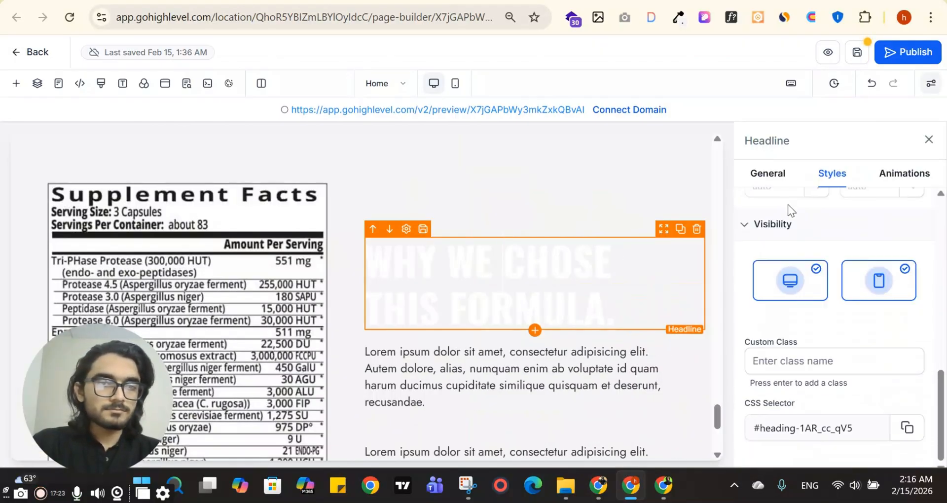
scroll(870, 281, "up", 10)
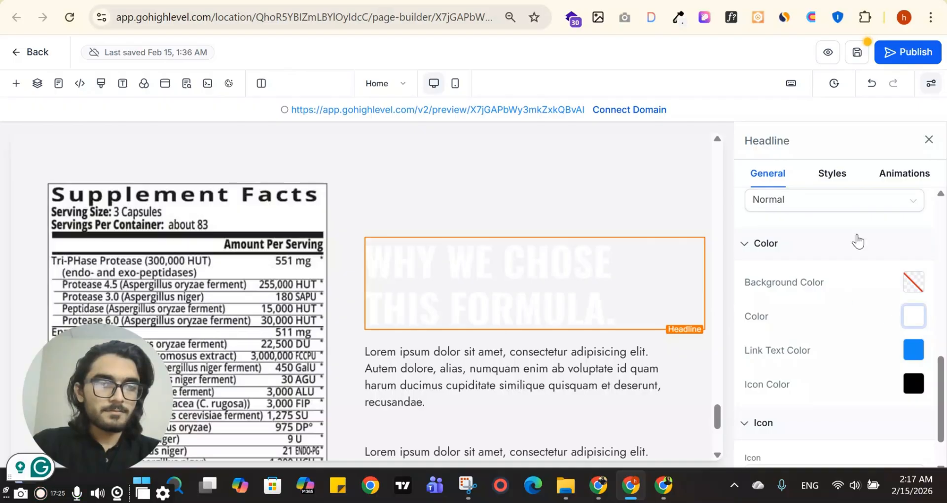
left_click(913, 317)
left_click(780, 286)
- Copy the "There are many variations of passages" paragraph from the ClickFunnels page as plain text by passing it through a browser tab
key("alt+Tab")
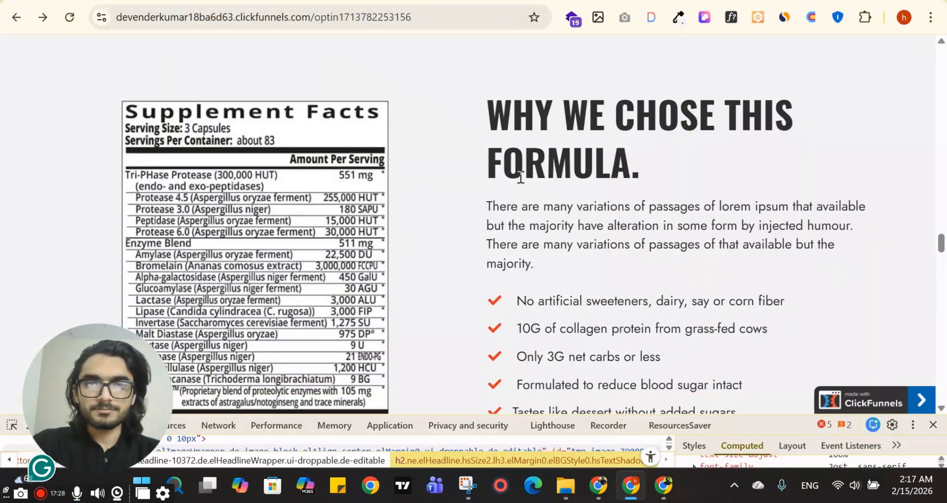
scroll(520, 178, "down", 3)
left_click_drag(487, 81, 571, 138)
key("ctrl+c")
key("alt+Tab")
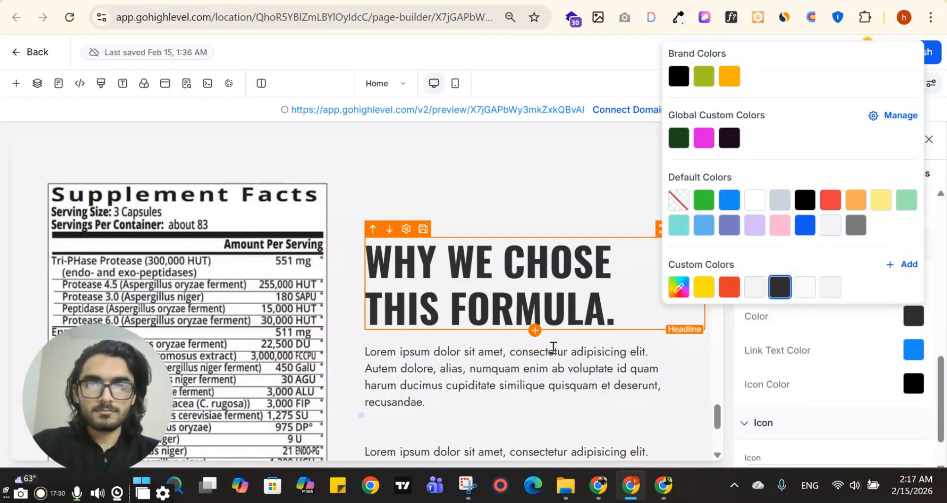
key("alt+Tab")
key("Home")
key("ctrl+v")
key("ctrl+a")
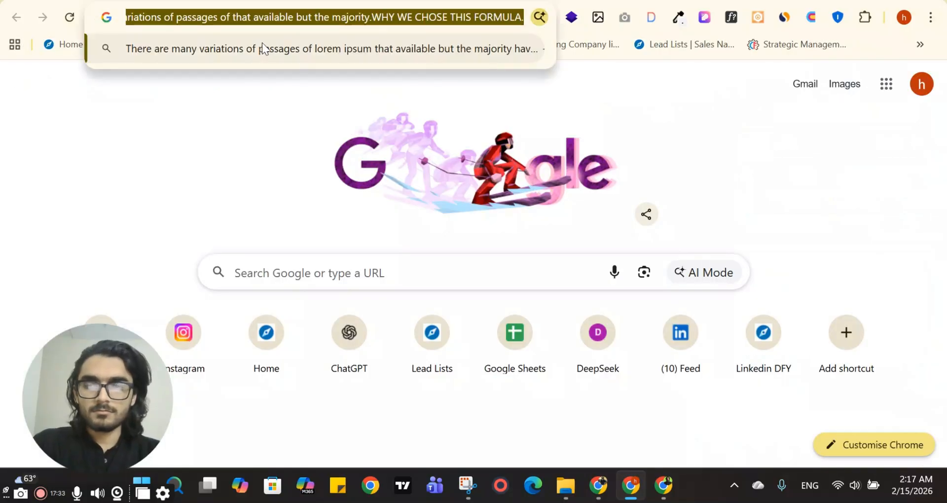
key("ctrl+c")
- Replace the first Lorem ipsum paragraph below the headline with the copied "There are many variations of passages" text
key("alt+Tab")
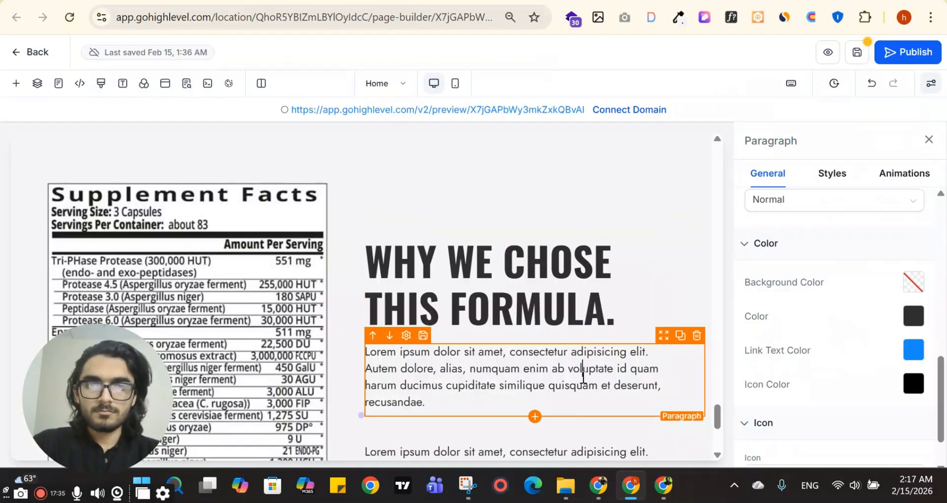
key("ctrl+a")
key("ctrl+v")
scroll(583, 375, "down", 5)
key("alt+Tab")
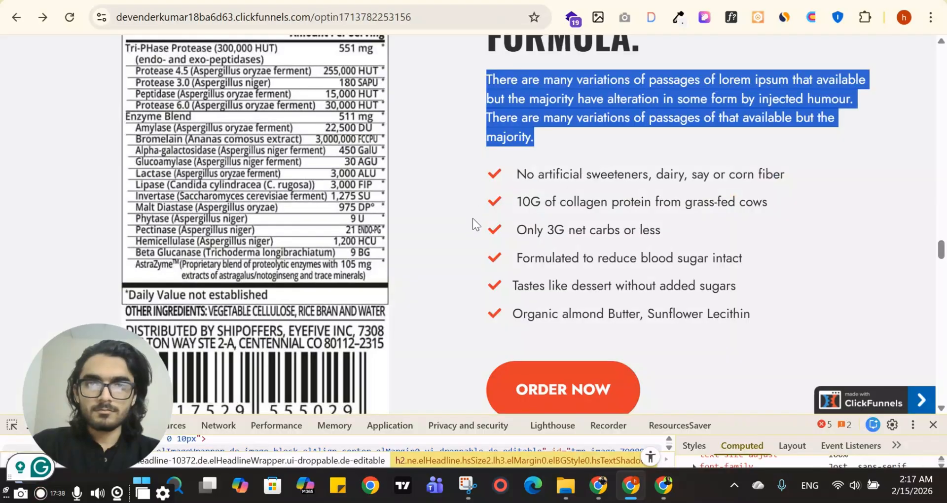
left_click_drag(513, 172, 815, 326)
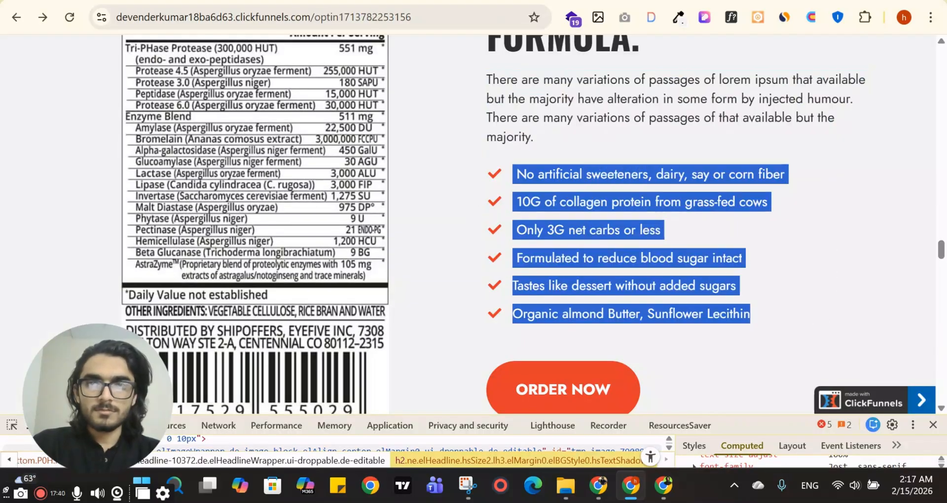
key("alt+Tab")
- Copy the "No artificial sweeteners, dairy, say or corn fiber" bullet from the ClickFunnels page as plain text through a temporary browser tab
key("alt+Tab")
left_click(581, 173)
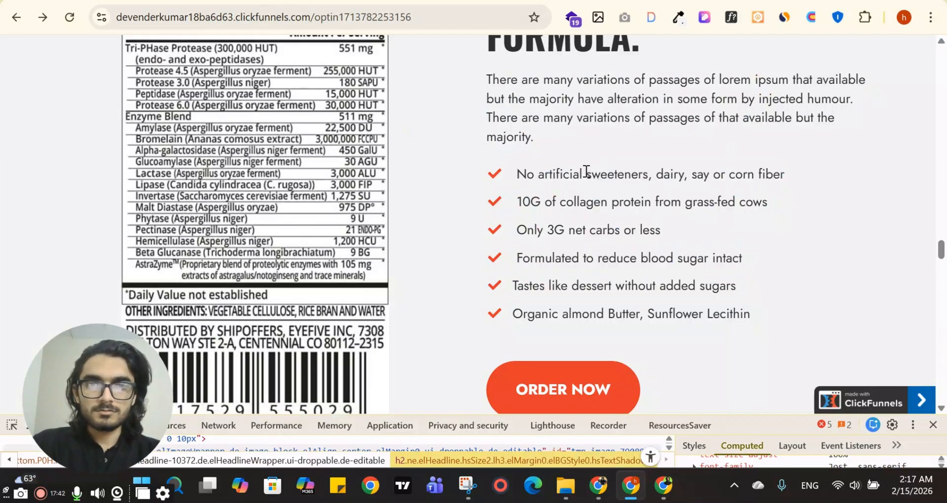
triple_click(581, 174)
key("ctrl+c")
key("ctrl+t")
key("ctrl+v")
key("ctrl+a")
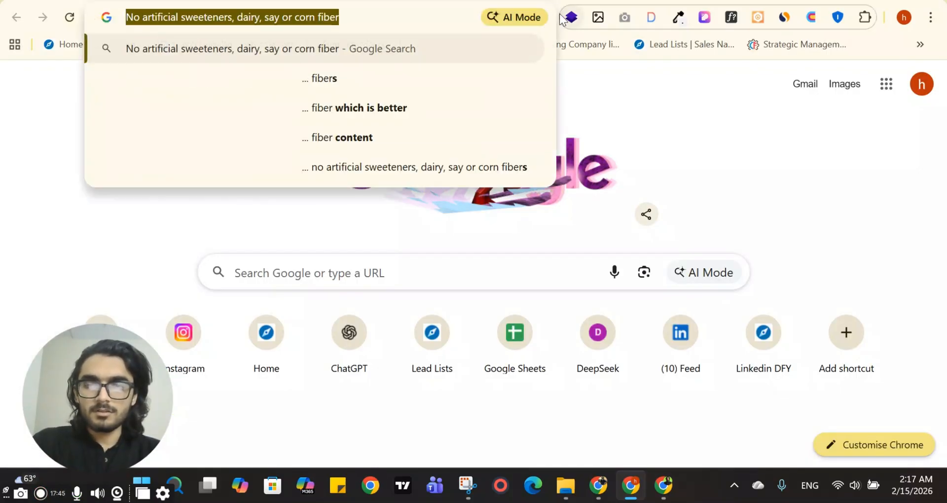
key("ctrl+x")
key("ctrl+w")
key("alt+Tab")
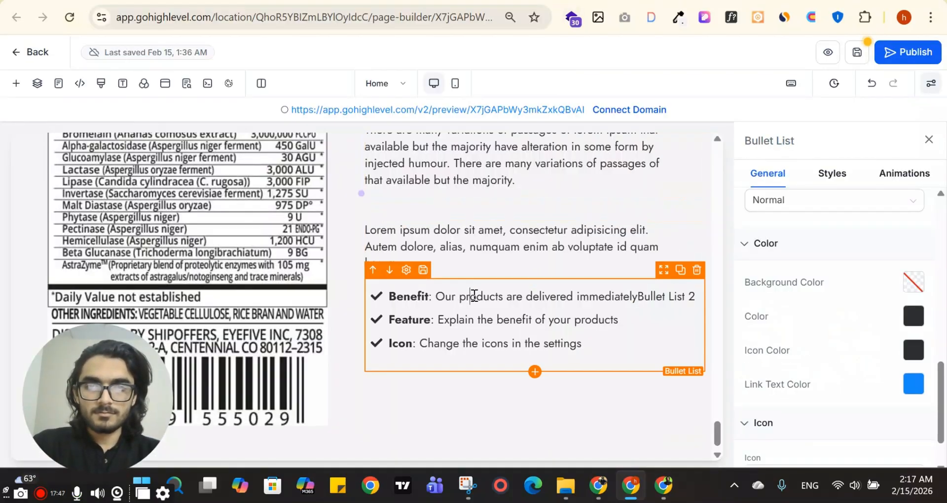
triple_click(474, 295)
key("ctrl+v")
key("ctrl+z")
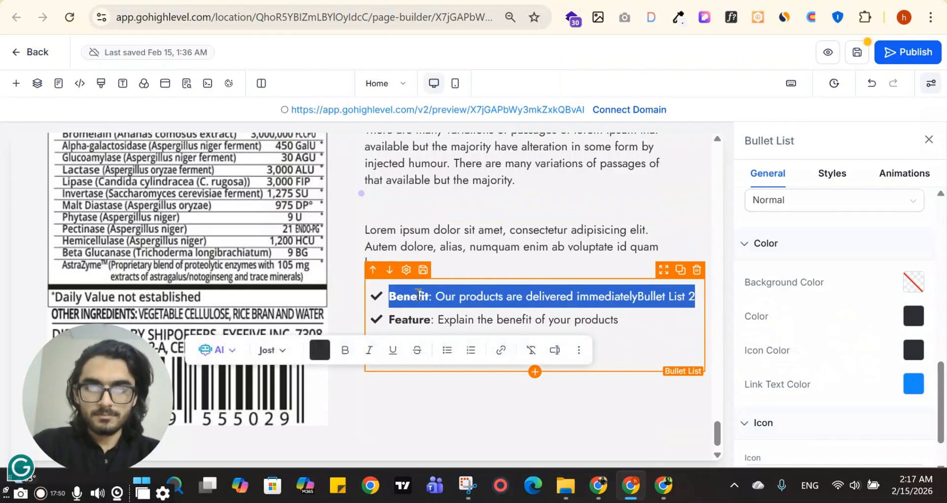
- Delete the Feature and Icon bullets and replace the remaining list text with "No artificial sweeteners, dairy, say or corn fiber"
left_click_drag(582, 343, 385, 316)
key("BackSpace")
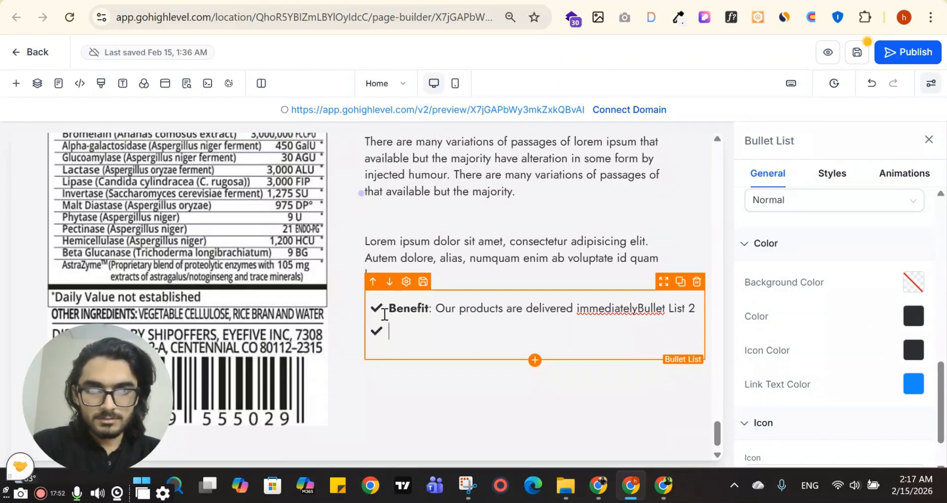
double_click(402, 308)
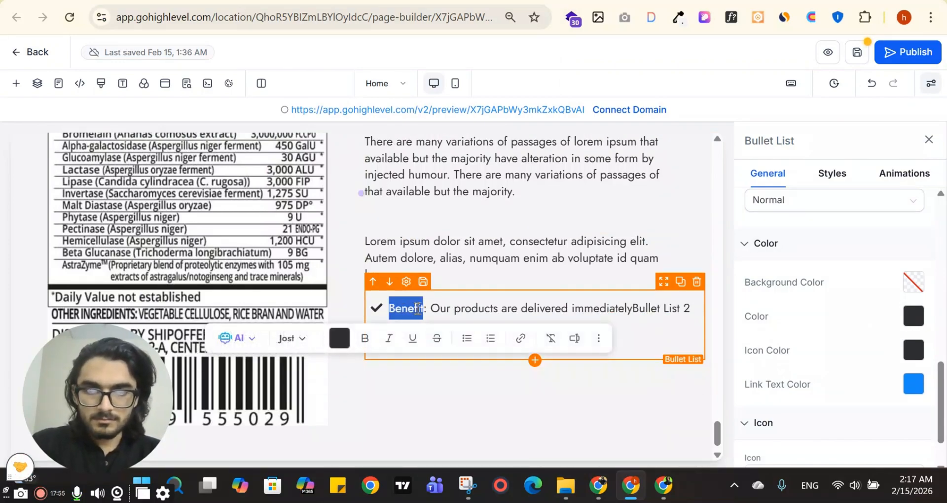
key("ctrl+a")
key("ctrl+v")
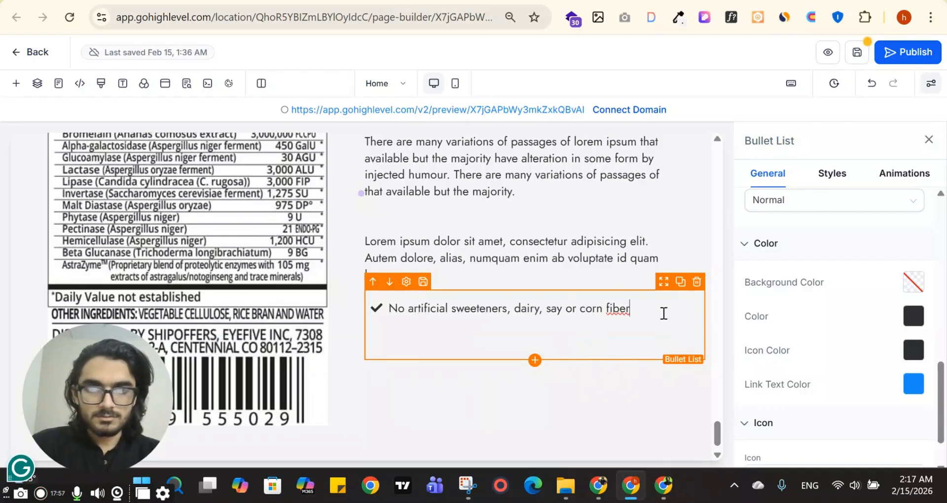
- Copy the "10G of collagen protein from grass-fed cows" bullet from the ClickFunnels page
key("Return")
key("alt+Tab")
left_click(572, 212)
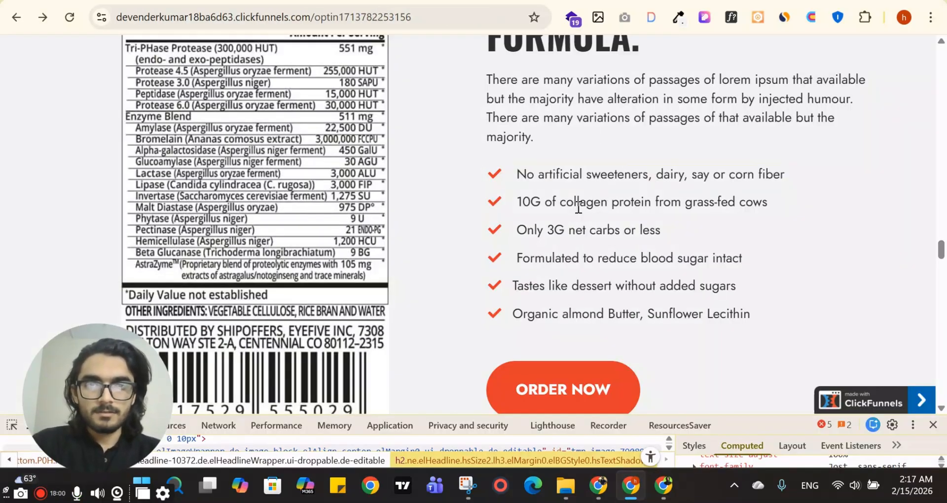
key("alt+Tab")
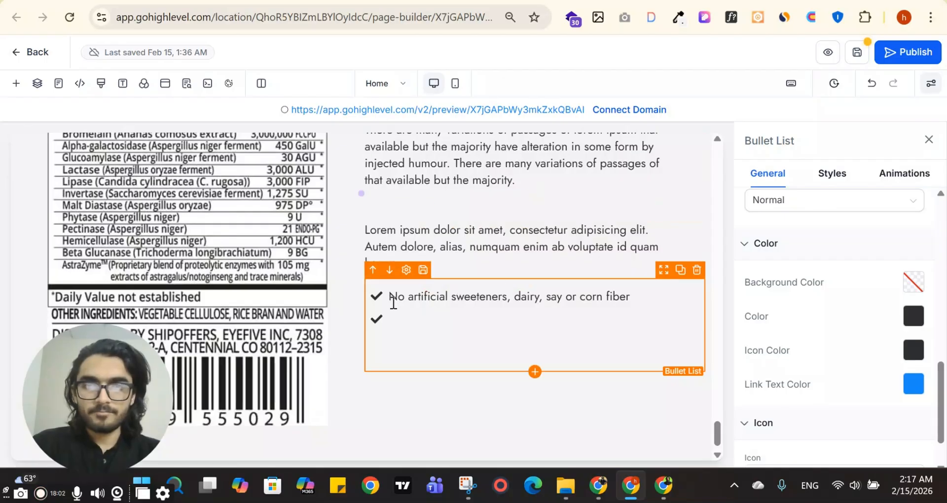
key("ctrl+v")
key("ctrl+z")
key("ctrl+z")
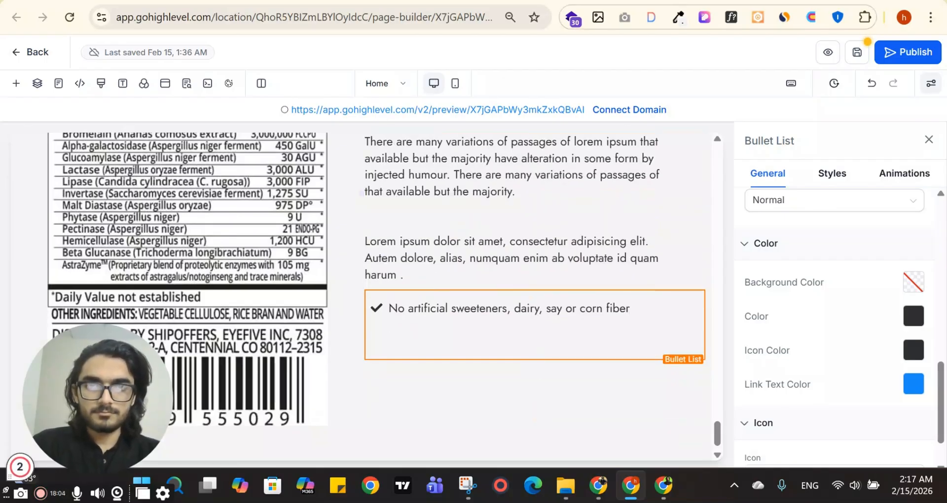
- Strip the copied text's formatting in a temporary browser tab and add "10G of collagen protein from grass-fed cows" as the second bullet
key("ctrl+t")
key("ctrl+v")
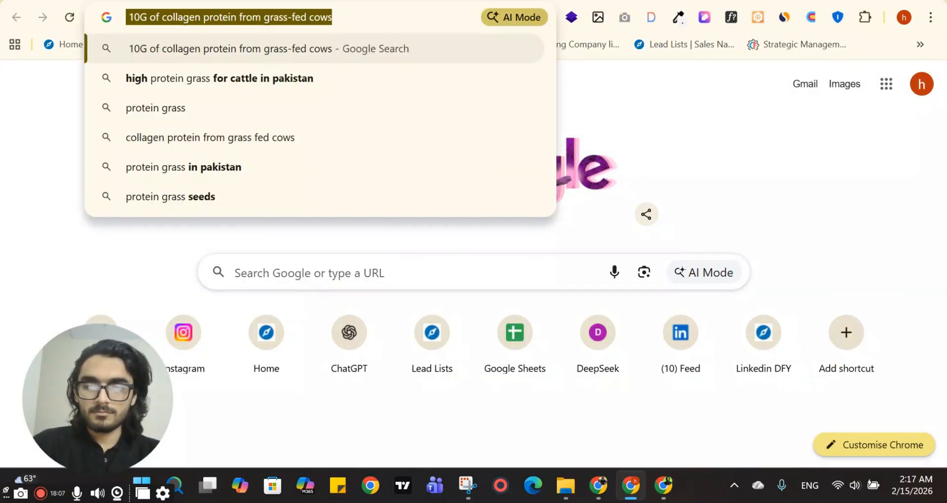
key("ctrl+w")
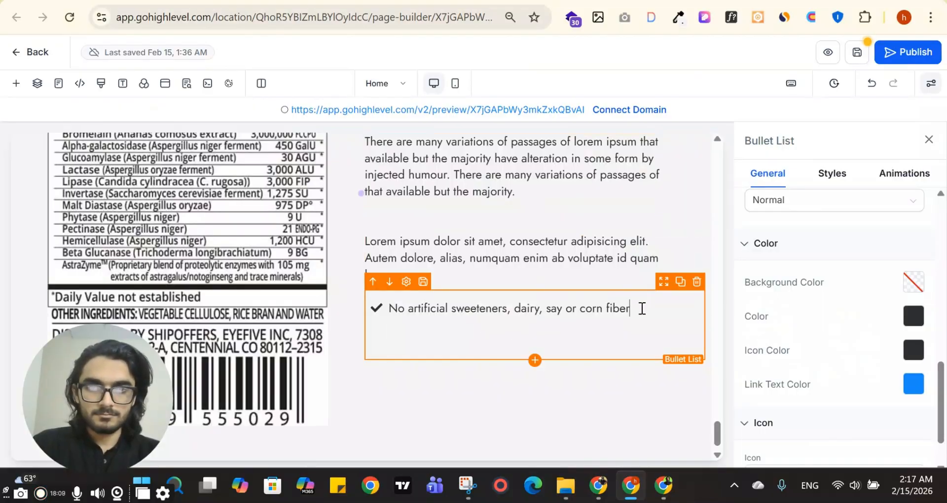
key("Return")
- Copy "Only 3G net carbs or less" from the ClickFunnels page as plain text through a temporary tab and add it as the third bullet
key("ctrl+Tab")
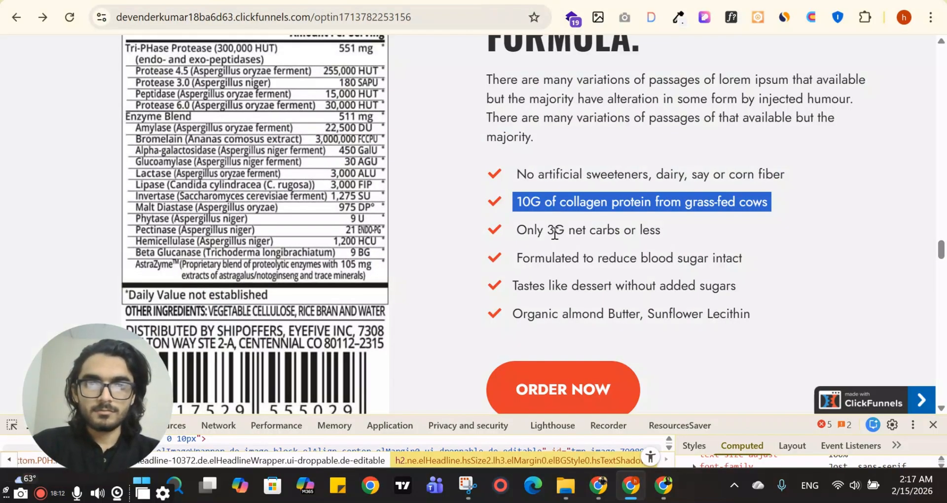
key("ctrl+t")
type("Only 3G net carbs or less")
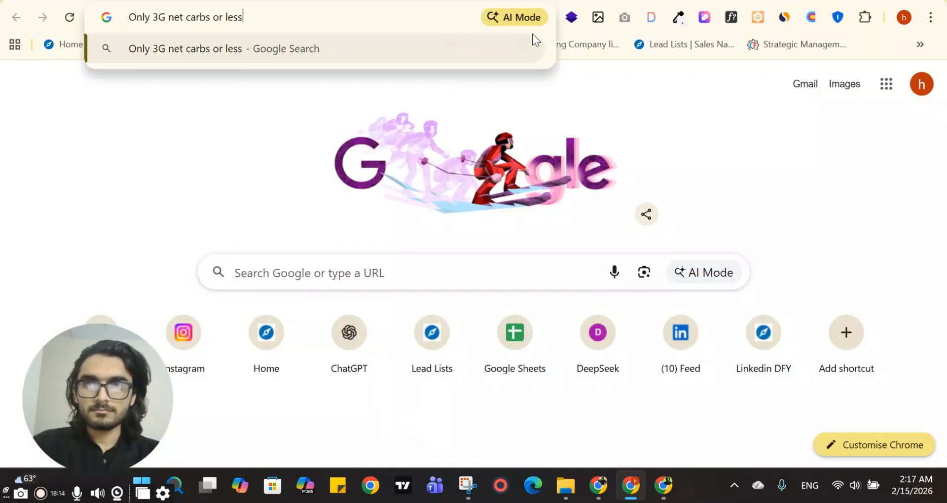
key("ctrl+a")
key("BackSpace")
key("ctrl+w")
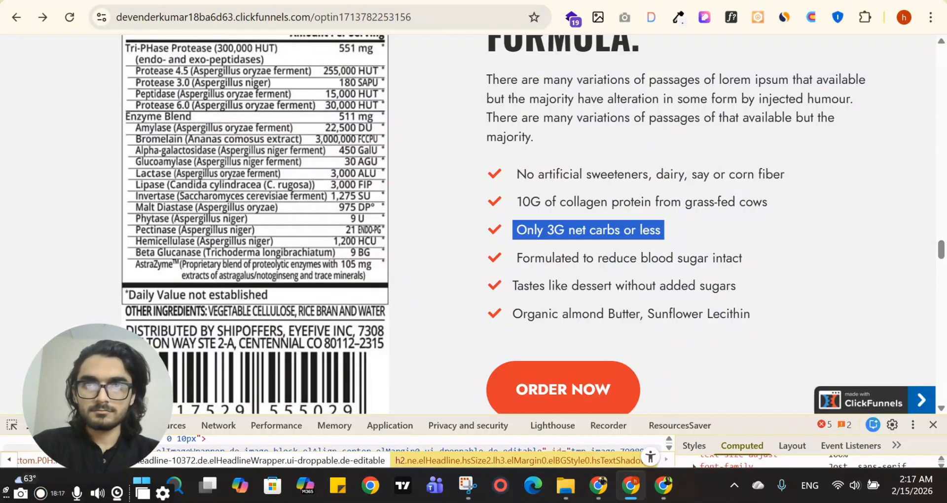
key("ctrl+shift+Tab")
key("Return")
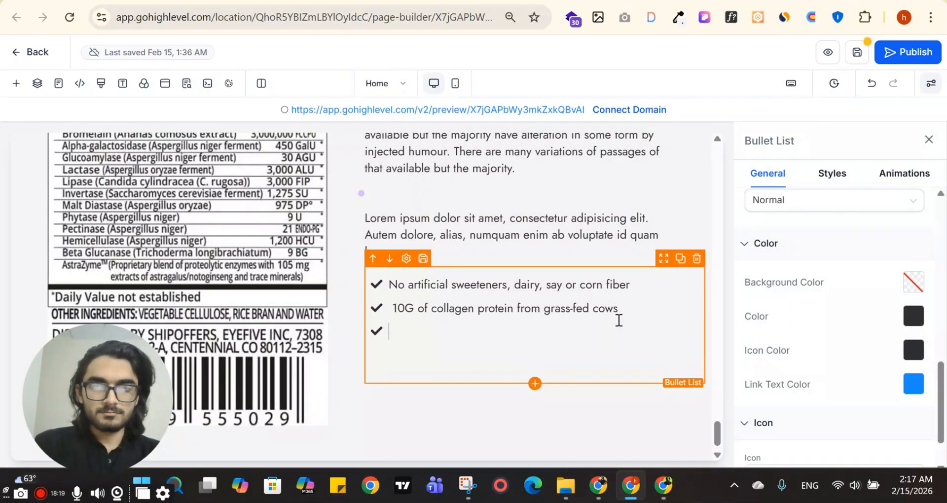
- Copy "Formulated to reduce blood sugar intact" from the ClickFunnels page as plain text through a new tab and add it as the fourth bullet
key("ctrl+Tab")
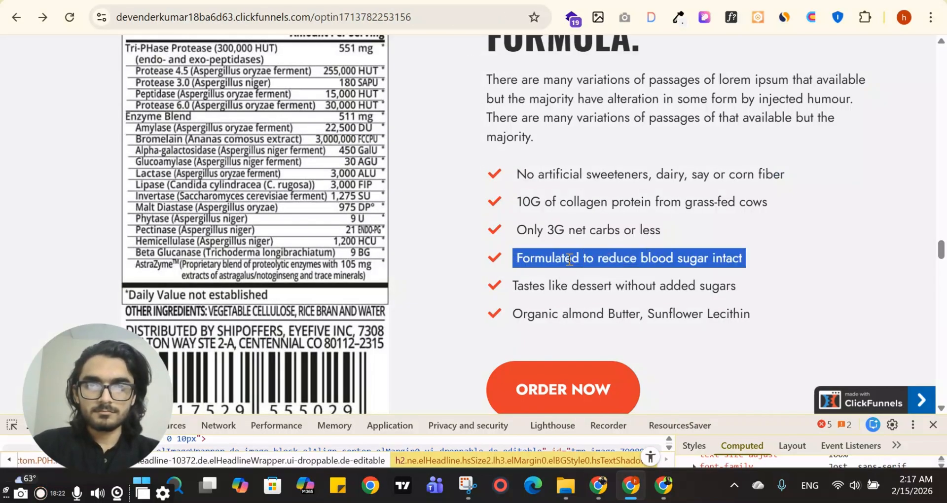
key("ctrl+Tab")
type("Formulated to reduce blood sugar intact")
key("ctrl+a")
key("ctrl+x")
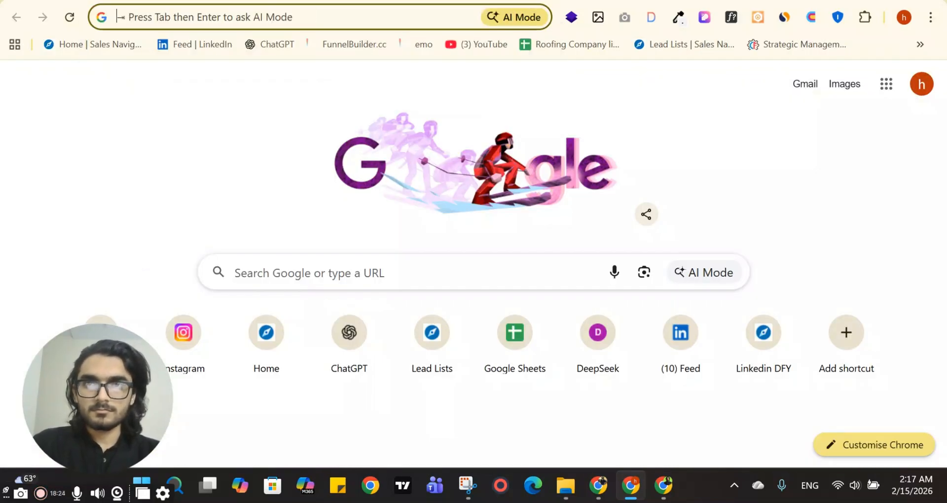
key("ctrl+shift+Tab")
key("ctrl+shift+Tab")
key("Return")
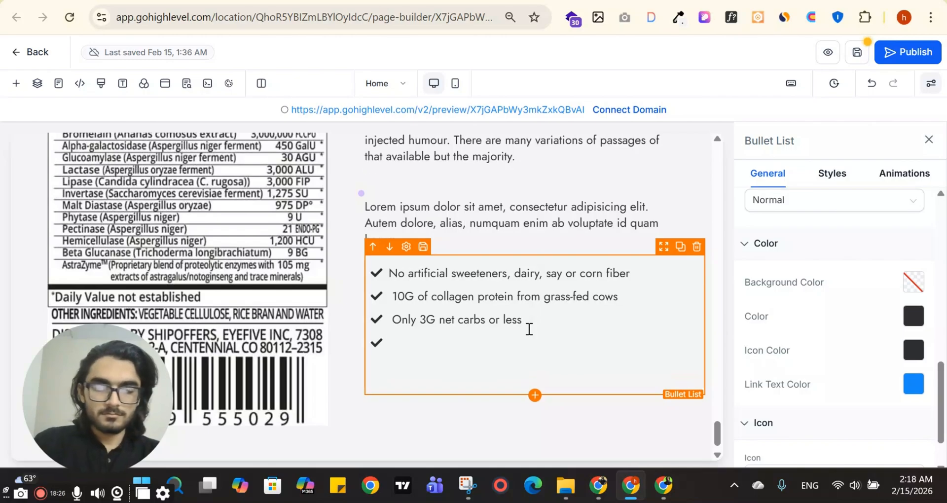
- Copy "Tastes like dessert without added sugars" from the ClickFunnels page as plain text through a temporary tab and add it as the fifth bullet
key("Return")
key("alt+Tab")
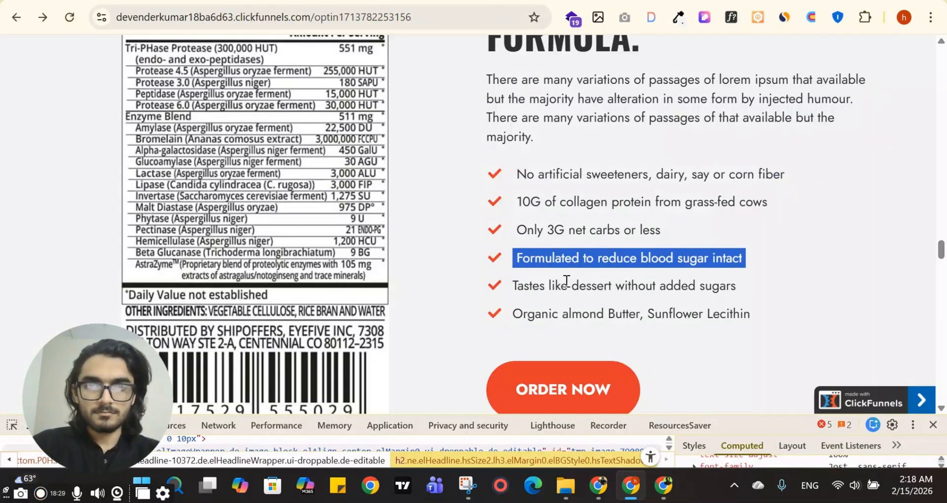
triple_click(566, 282)
key("ctrl+c")
key("ctrl+Tab")
key("ctrl+v")
key("ctrl+a")
key("ctrl+x")
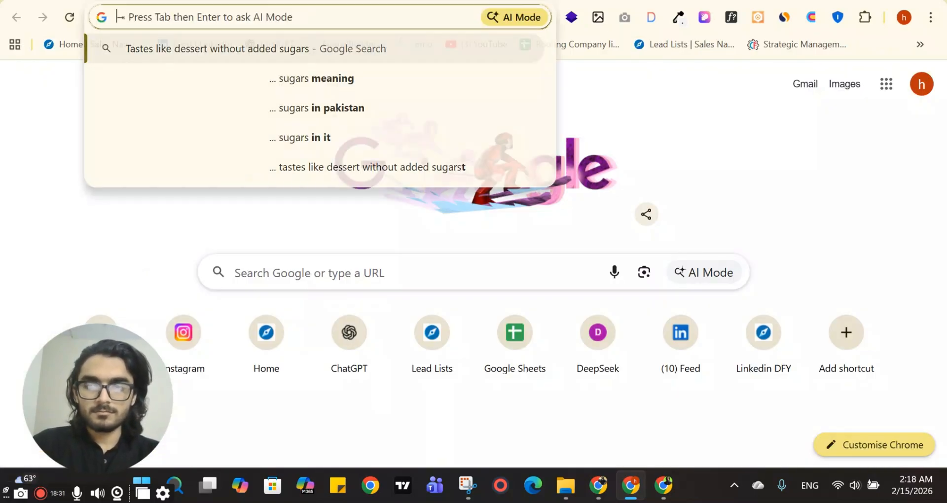
key("ctrl+Tab")
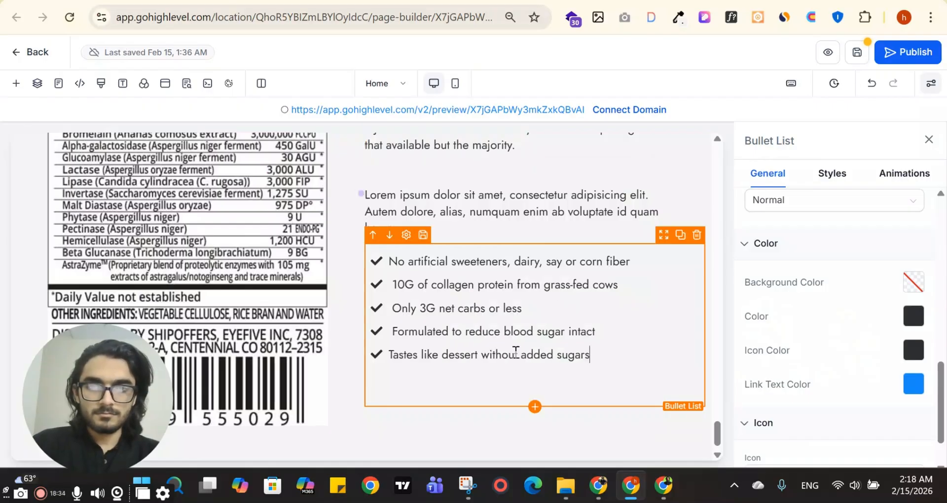
- Copy "Organic almond Butter, Sunflower Lecithin" from the ClickFunnels page as plain text through the blank tab and add it as the sixth bullet
key("Return")
key("alt+Tab")
triple_click(590, 318)
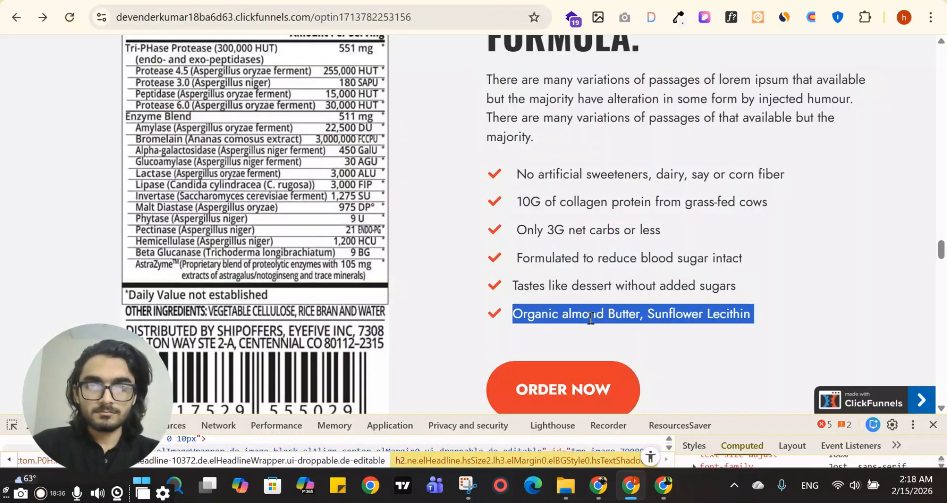
key("ctrl+c")
key("alt+Tab")
key("ctrl+Tab")
key("ctrl+v")
key("ctrl+a")
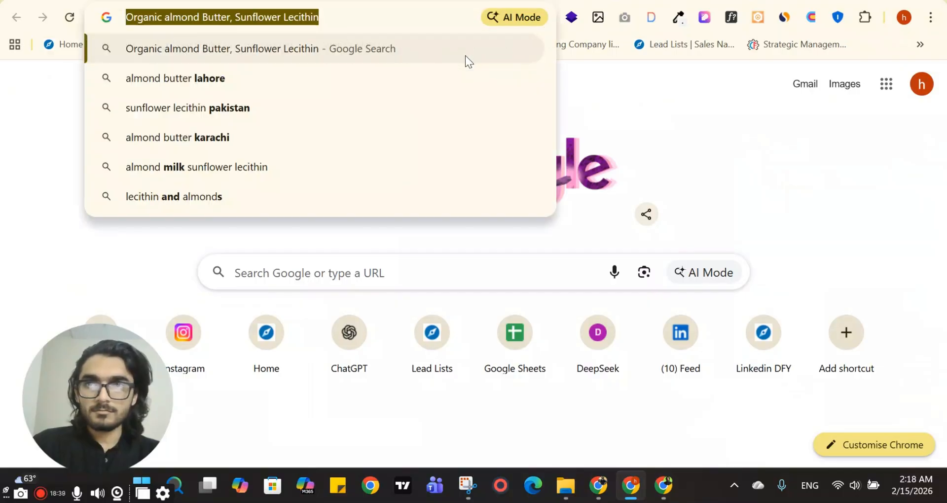
key("ctrl+x")
key("ctrl+Tab")
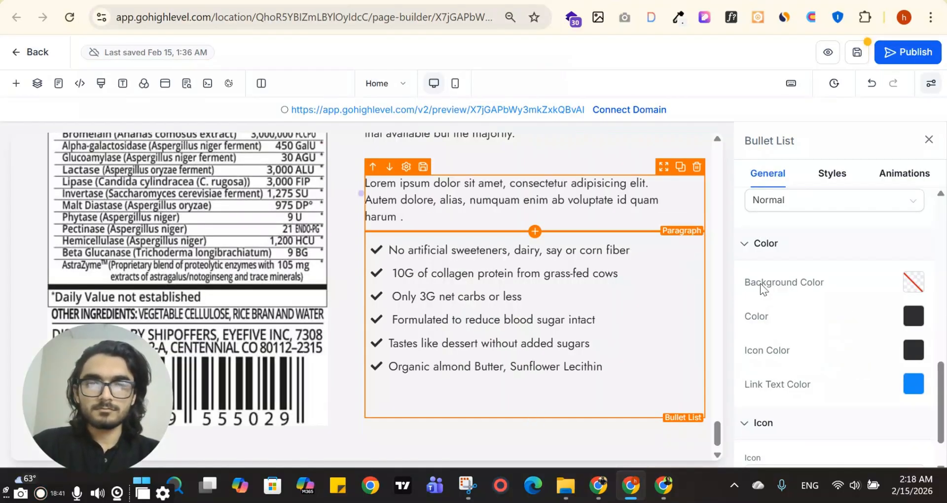
- Set the bullet list's icon color to the custom red #e43b2c
left_click(914, 351)
left_click(729, 320)
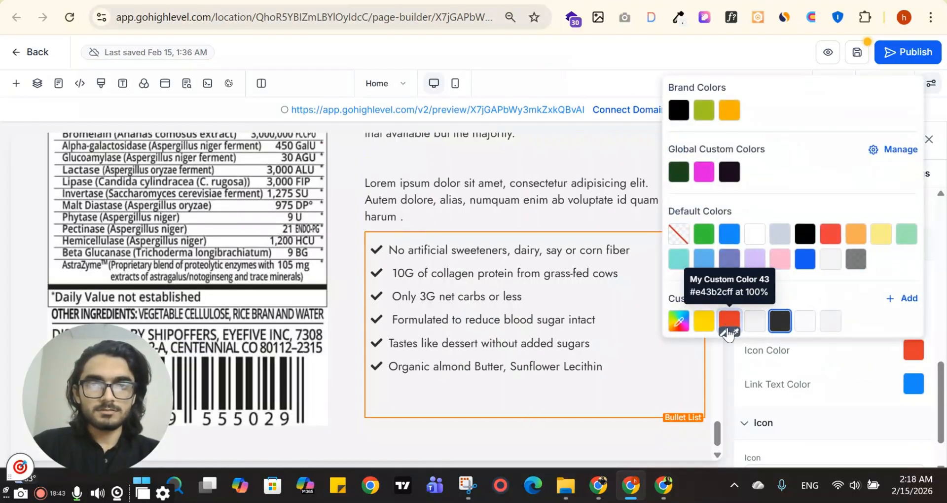
left_click(785, 372)
- Inspect the bullet text's font size, weight and line height on the ClickFunnels page and compare them with the bullet list's typography settings
key("alt+Tab")
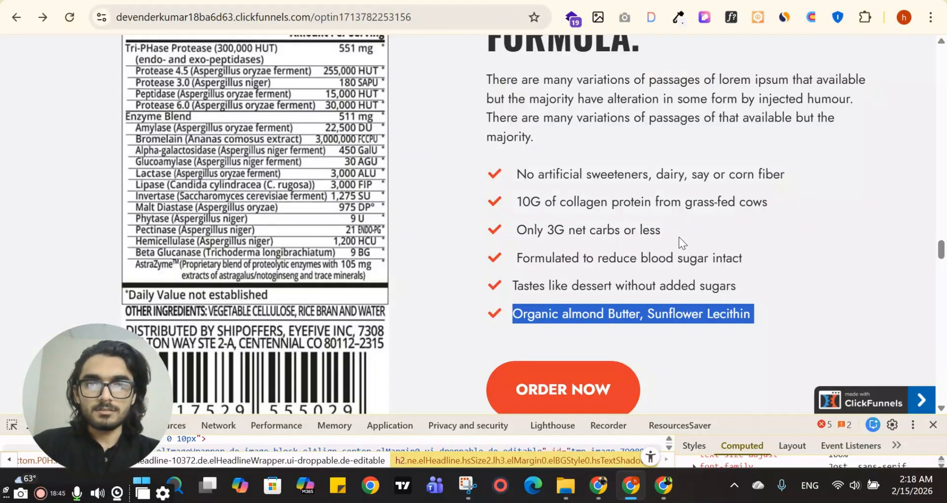
right_click(767, 274)
key("Escape")
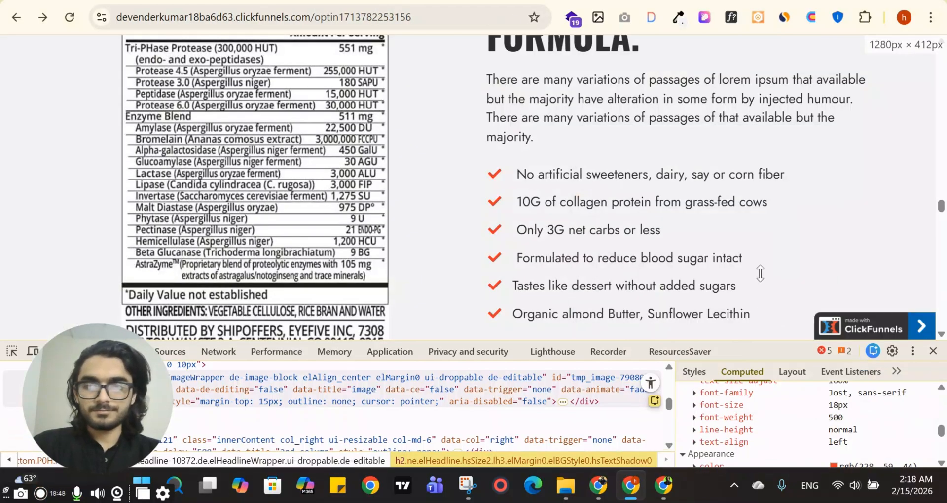
left_click_drag(754, 419, 754, 270)
key("alt+Tab")
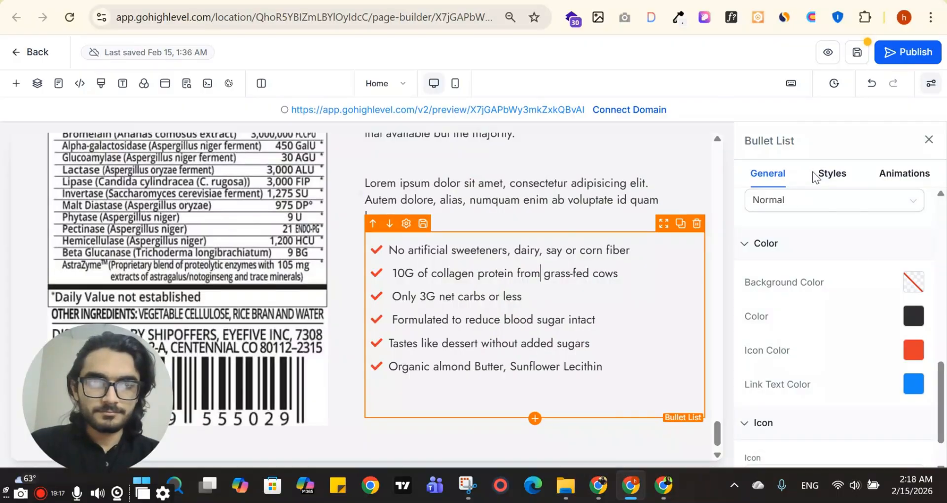
scroll(815, 289, "up", 8)
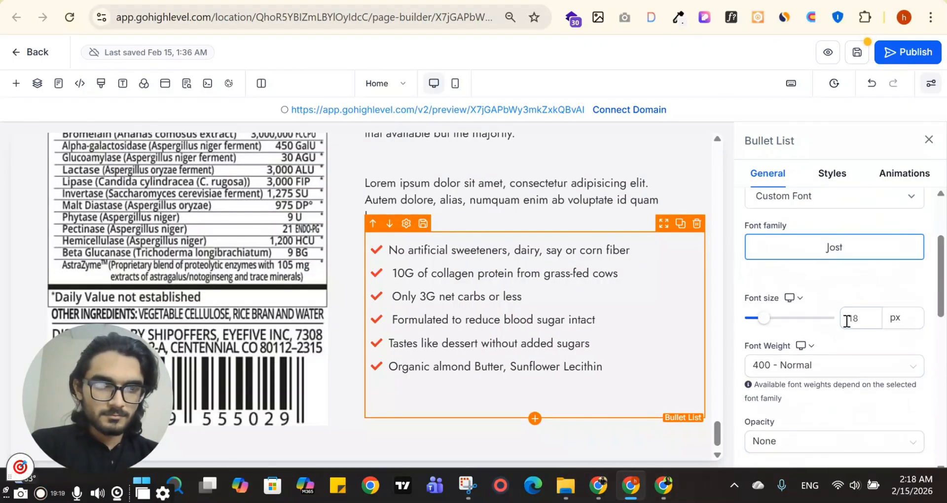
scroll(833, 368, "down", 2)
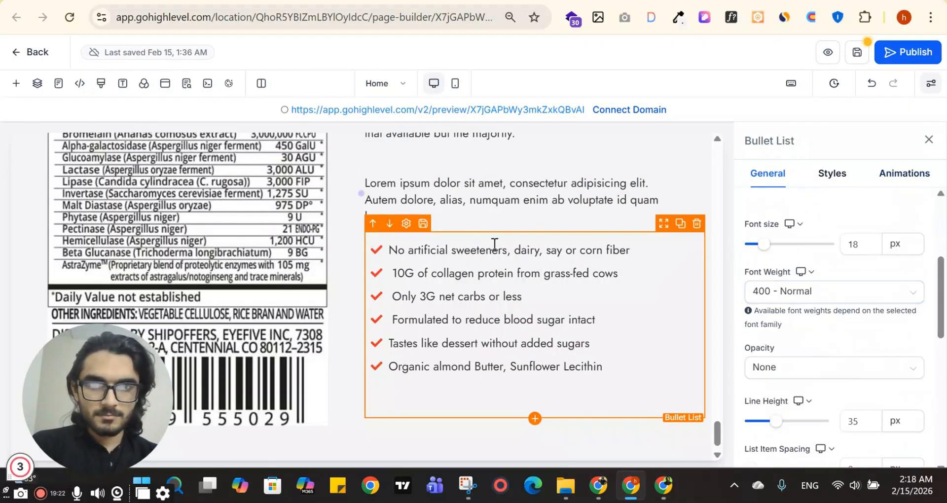
key("alt+Tab")
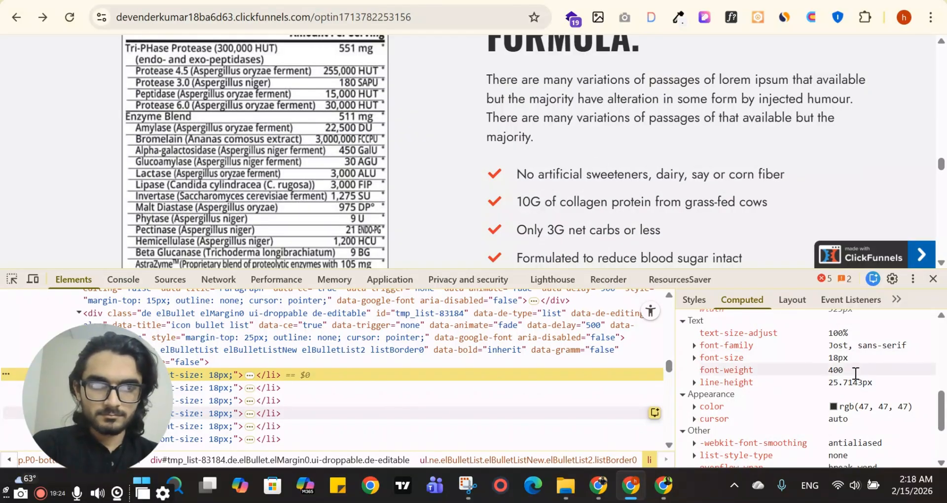
key("alt+Tab")
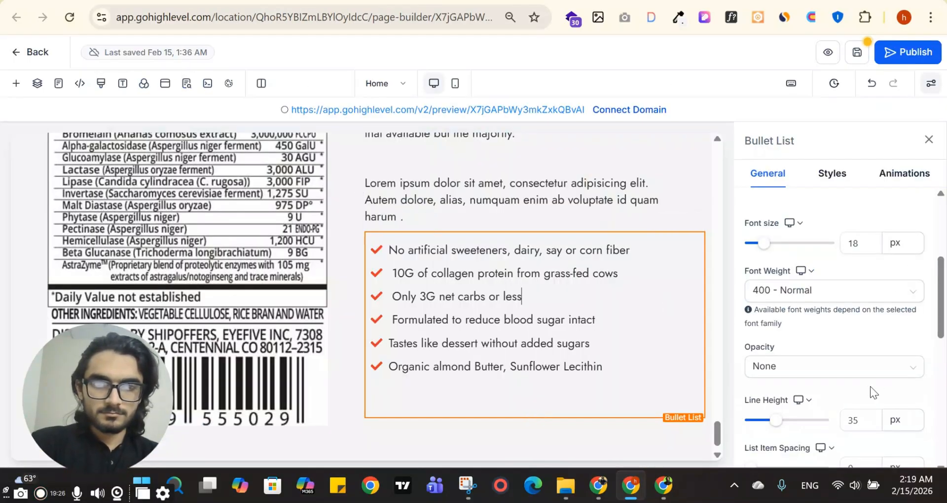
- Set the bullet list's line height to 40 px and compare its spacing with the ClickFunnels page
scroll(870, 392, "down", 3)
left_click(930, 141)
scroll(649, 291, "up", 3)
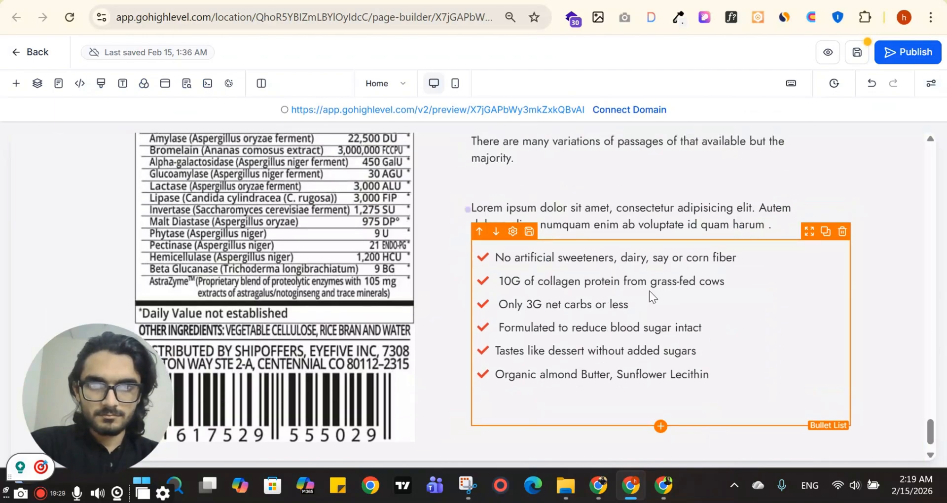
scroll(645, 380, "down", 2)
left_click(828, 312)
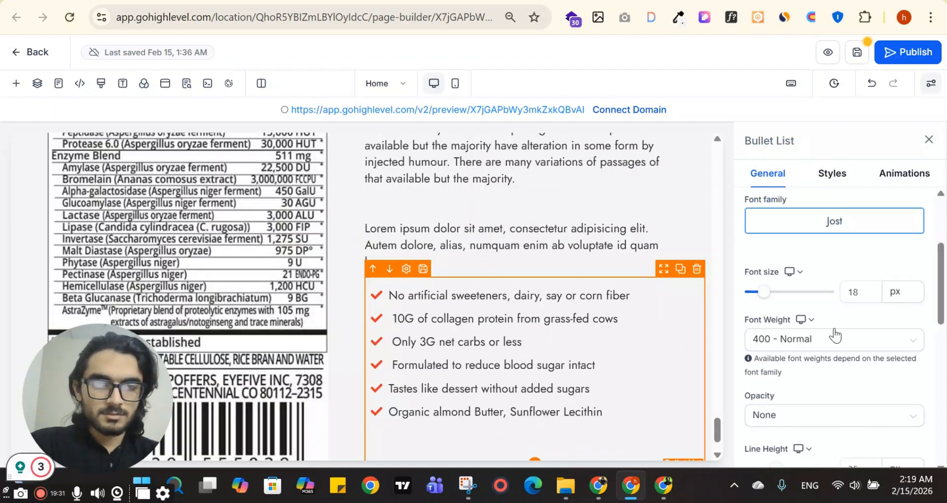
scroll(838, 330, "down", 3)
type("40")
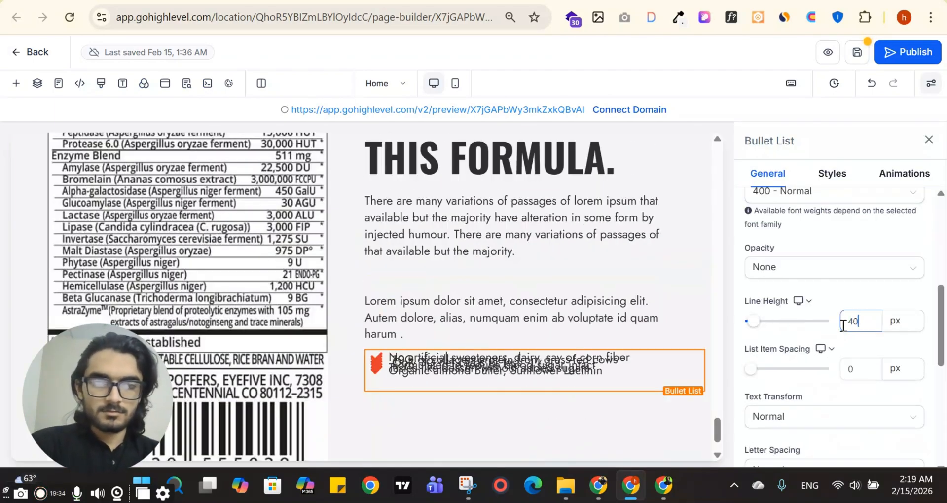
left_click(929, 142)
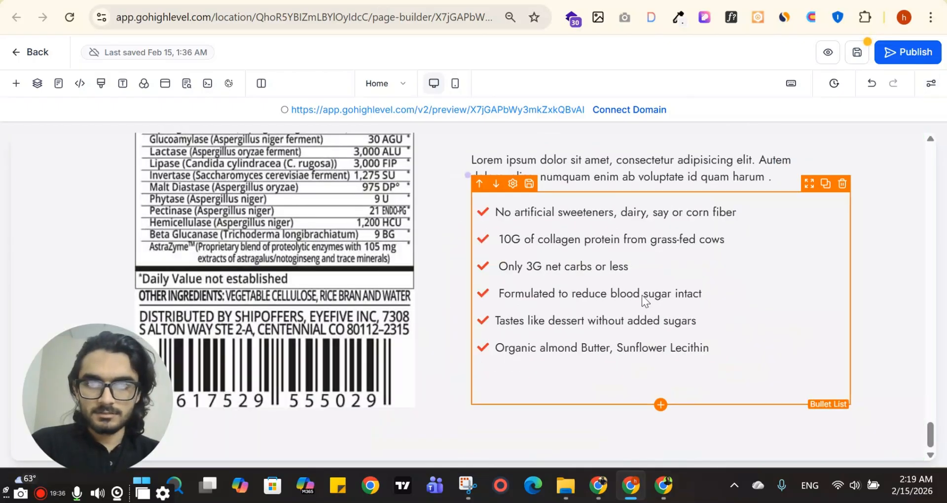
scroll(643, 296, "up", 3)
key("ctrl+Tab")
scroll(649, 137, "down", 3)
key("ctrl+shift+Tab")
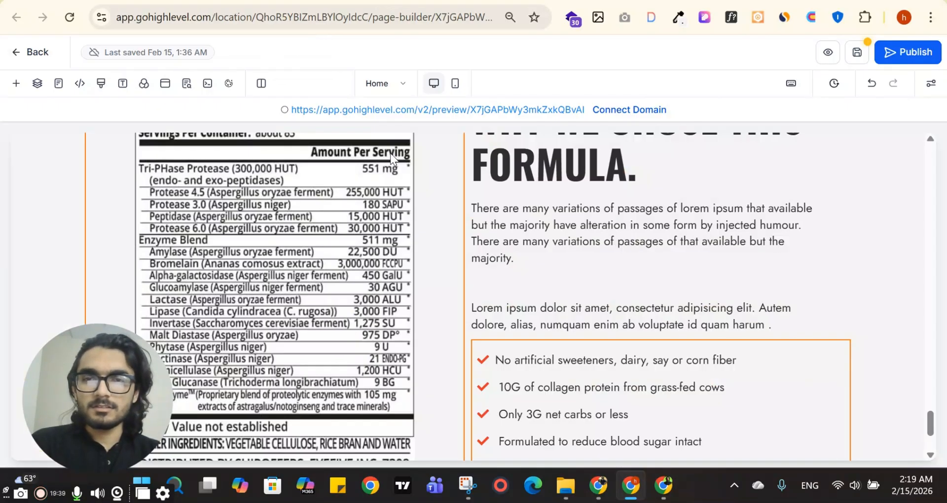
- Duplicate the ORDER NOW button in the dark dumbbell section and move the copy below the bullet list of the formula section
scroll(363, 220, "up", 10)
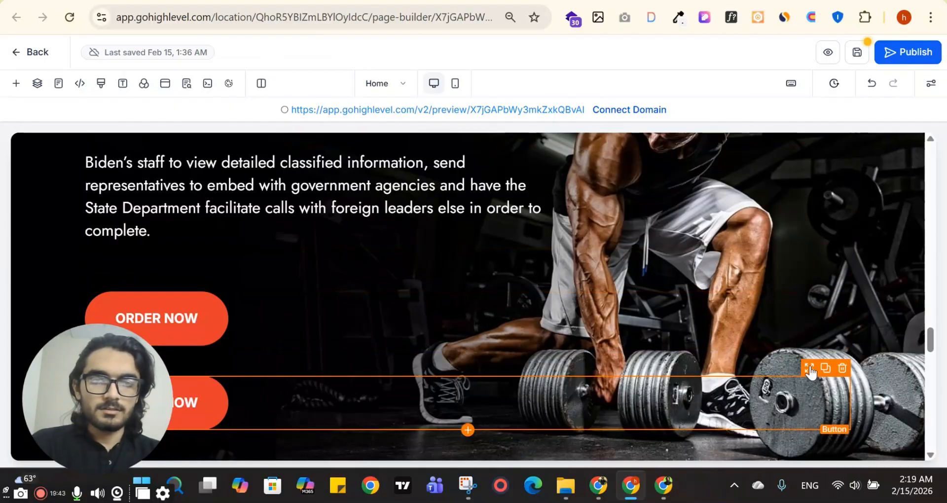
mouse_move(810, 367)
left_mouse_down()
mouse_move(834, 449)
mouse_move(798, 295)
mouse_move(774, 382)
mouse_move(808, 297)
mouse_move(754, 273)
mouse_move(737, 351)
mouse_move(743, 333)
left_mouse_up()
left_click_drag(632, 236, 783, 416)
left_click(662, 380)
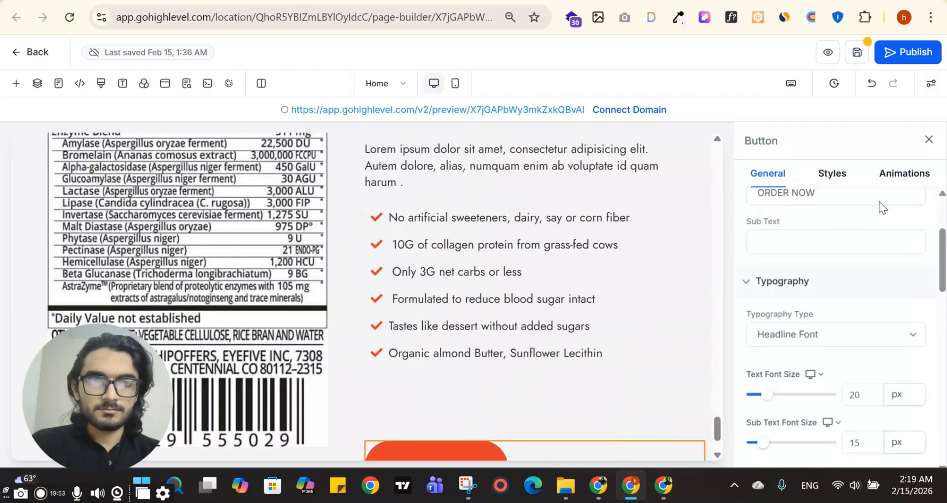
- Set the top margin of the ORDER NOW button below the bullet list to 0 px
scroll(879, 203, "down", 1)
left_click(833, 173)
scroll(839, 320, "down", 5)
scroll(809, 319, "down", 6)
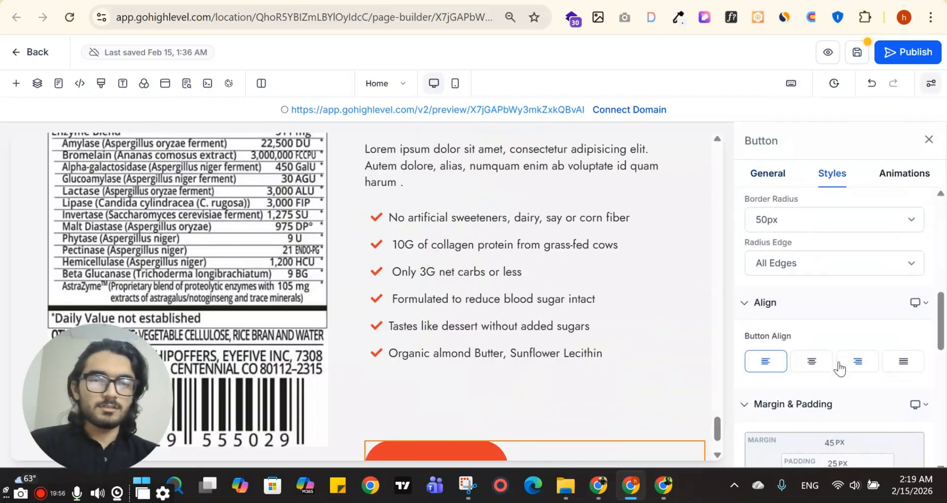
left_click(839, 231)
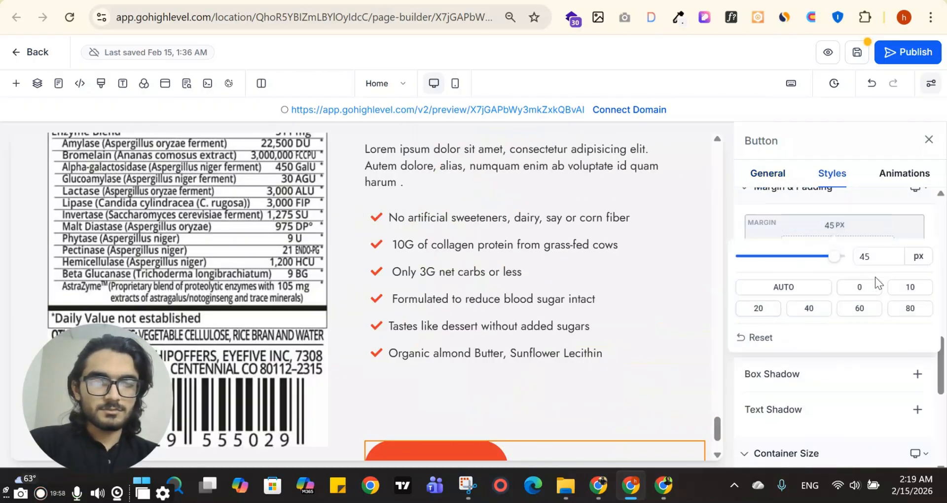
left_click(929, 139)
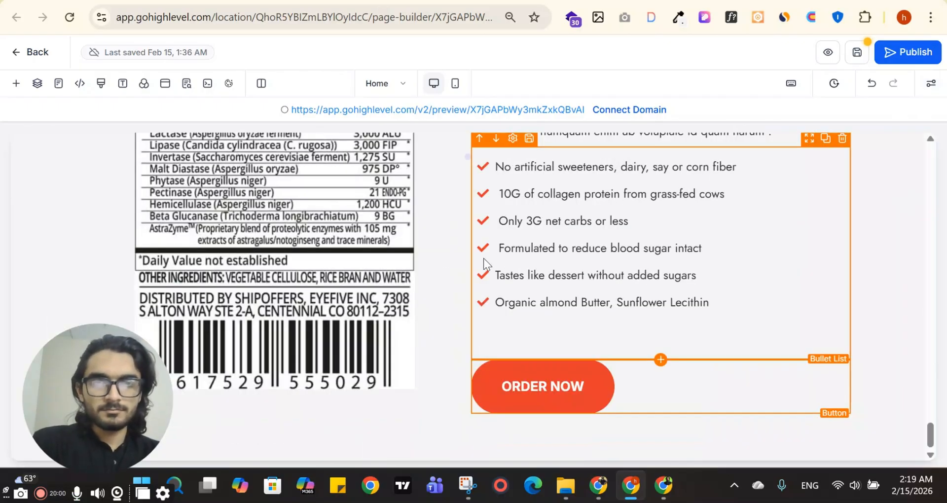
- Examine the layout of the "Get Every Answers From Here" FAQ section on the ClickFunnels page
left_click(448, 1)
scroll(585, 115, "down", 4)
scroll(582, 116, "down", 6)
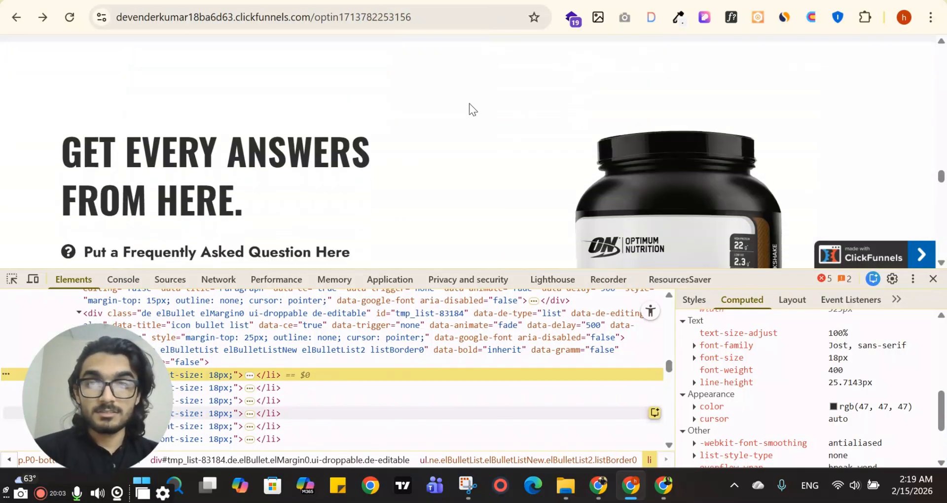
scroll(678, 123, "up", 2)
scroll(649, 143, "down", 2)
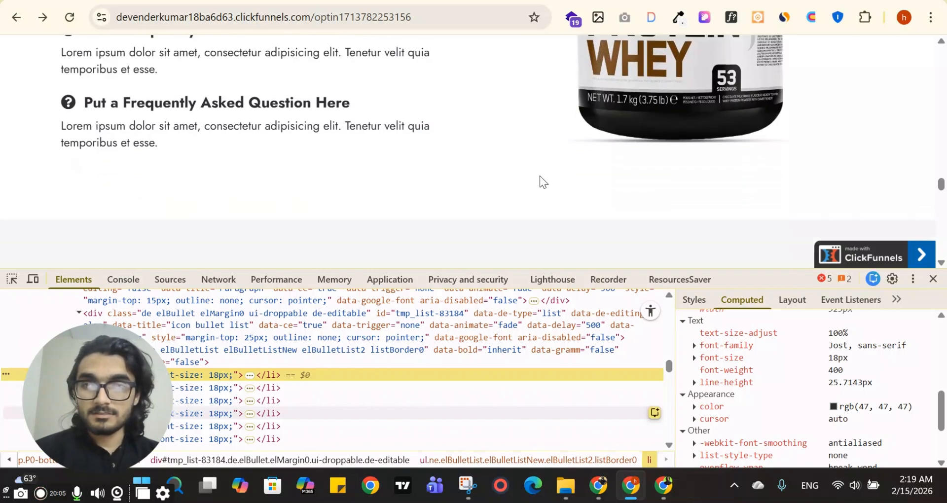
scroll(540, 175, "up", 5)
scroll(662, 170, "down", 2)
left_click(346, 1)
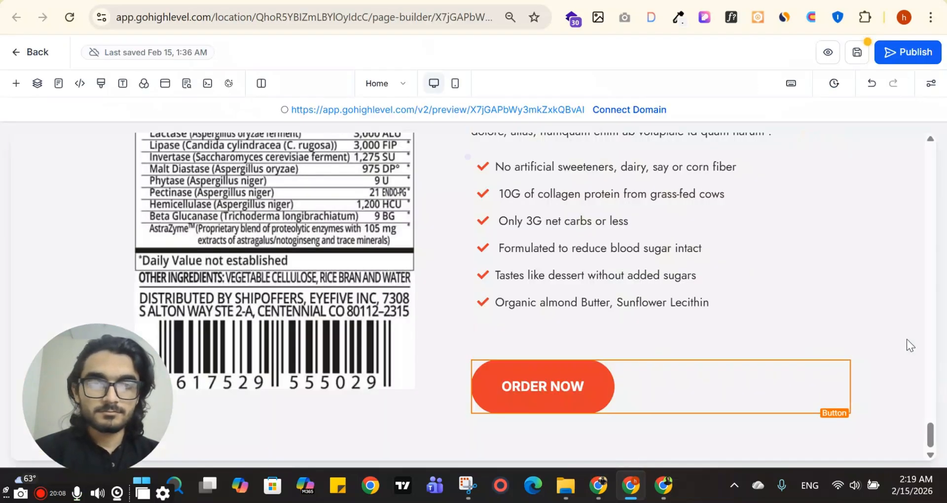
- Compare the FAQ and "Choose Packages" sections of the ClickFunnels page with the sections already built in GoHighLevel
scroll(905, 320, "up", 10)
scroll(827, 229, "up", 1)
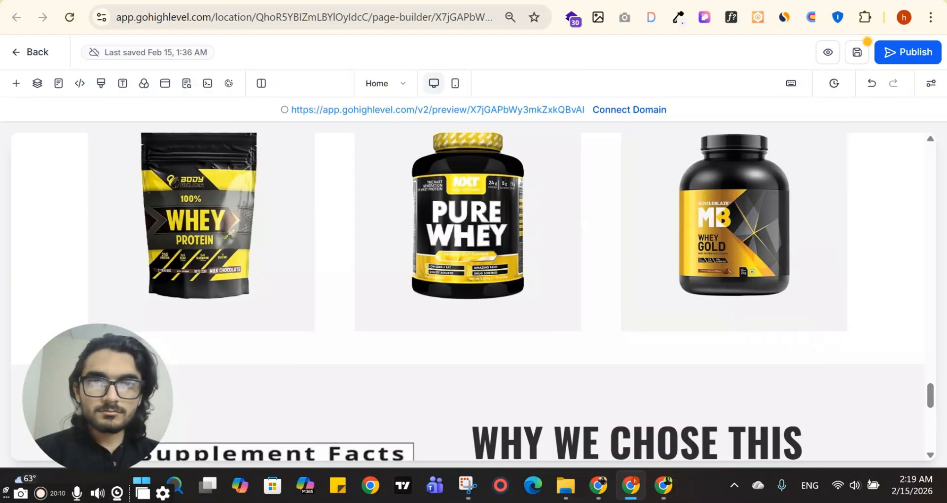
left_click(237, 1)
scroll(740, 178, "up", 5)
scroll(740, 179, "down", 8)
scroll(740, 178, "up", 8)
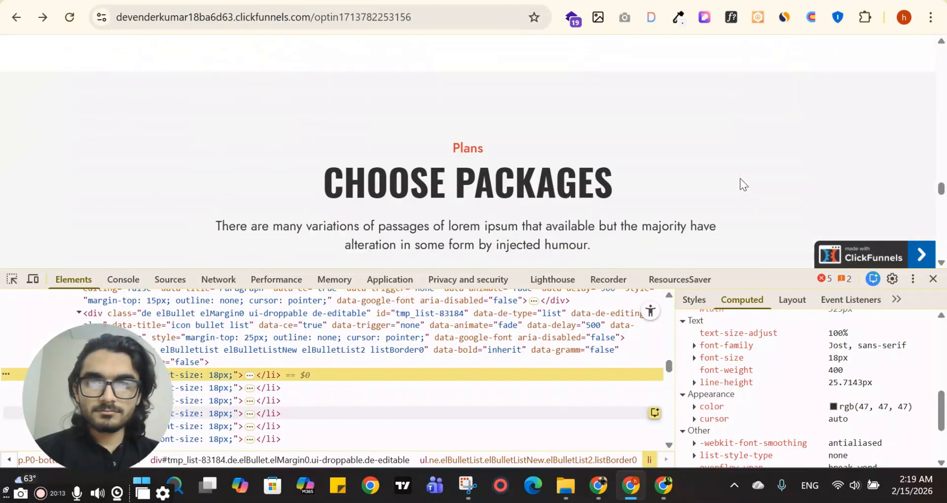
scroll(740, 178, "down", 8)
left_click(346, 1)
scroll(839, 335, "down", 5)
scroll(888, 315, "down", 3)
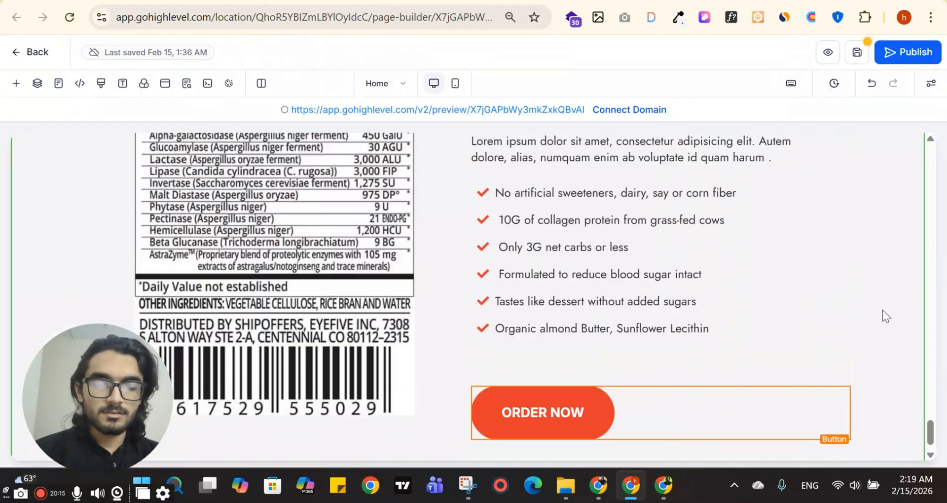
- Duplicate the Ingredients section and move the copy below the "Why We Chose This Formula" section
scroll(883, 310, "up", 15)
scroll(880, 308, "down", 5)
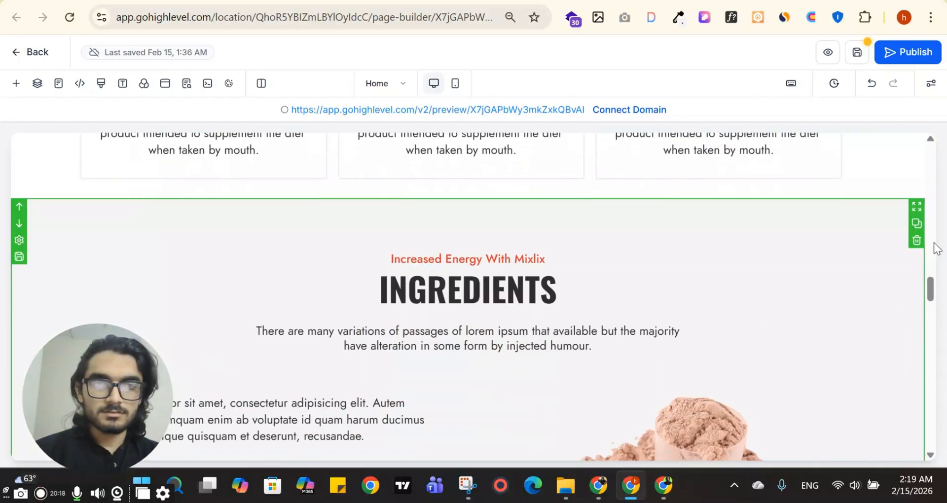
scroll(873, 365, "down", 6)
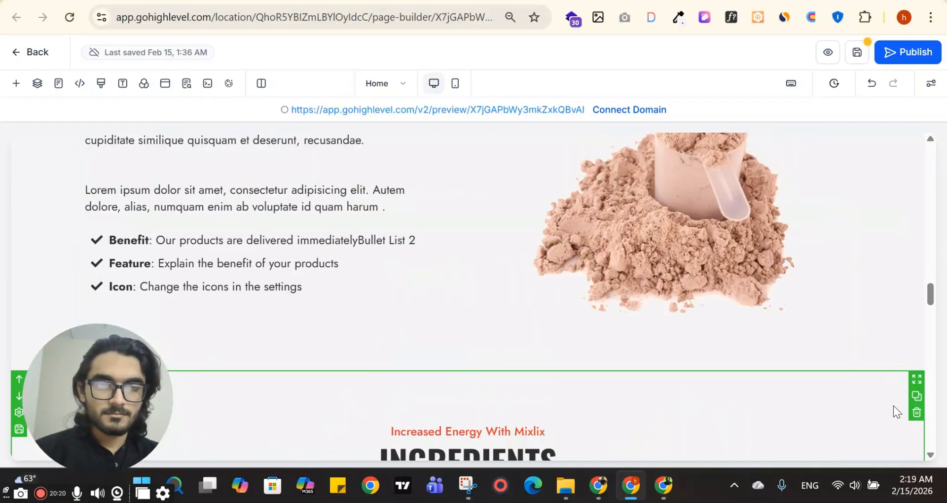
left_click_drag(919, 429, 919, 390)
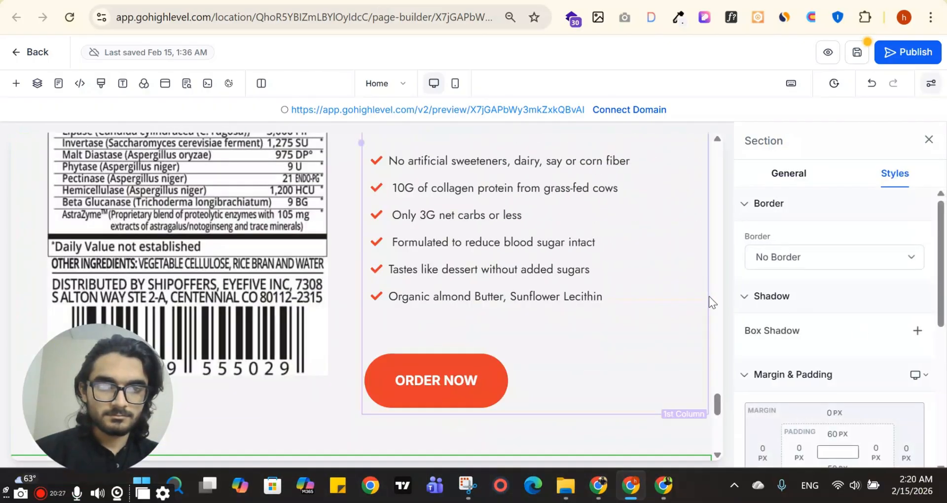
- Set the background color of the duplicated Ingredients section to white
scroll(709, 300, "down", 5)
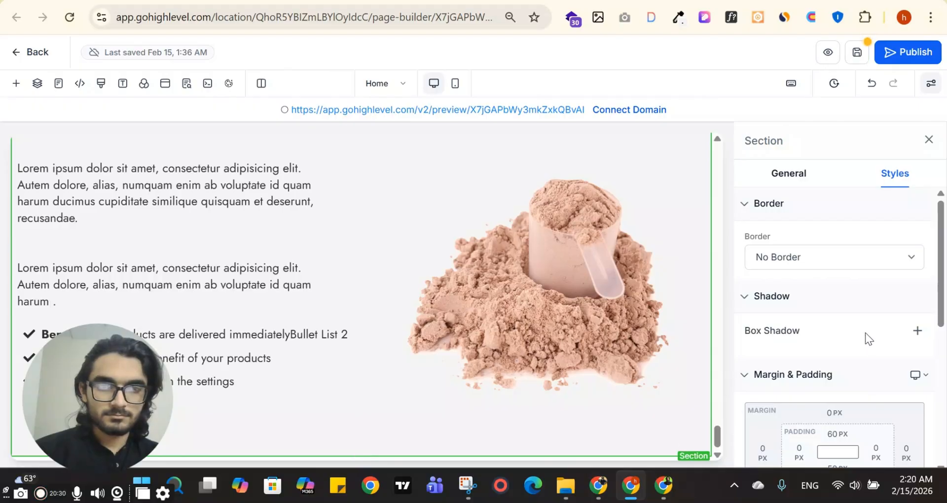
scroll(865, 332, "down", 2)
left_click(799, 176)
left_click(910, 303)
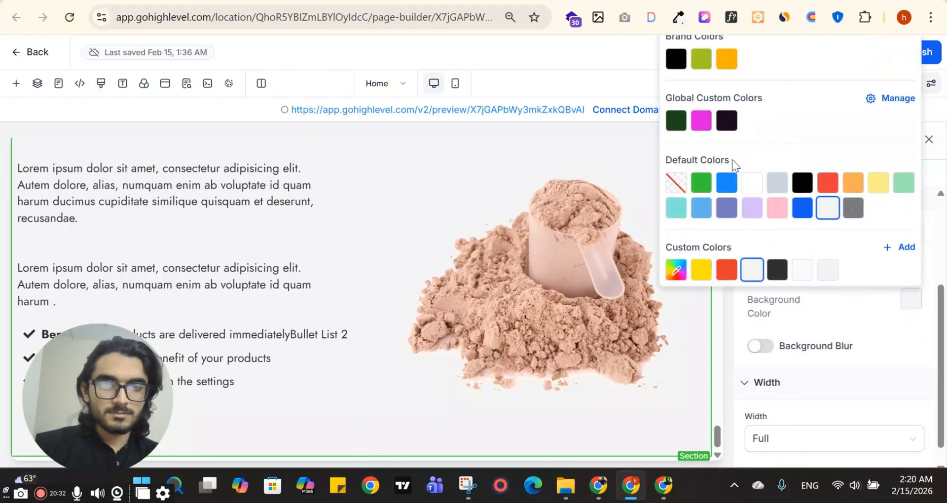
left_click(745, 185)
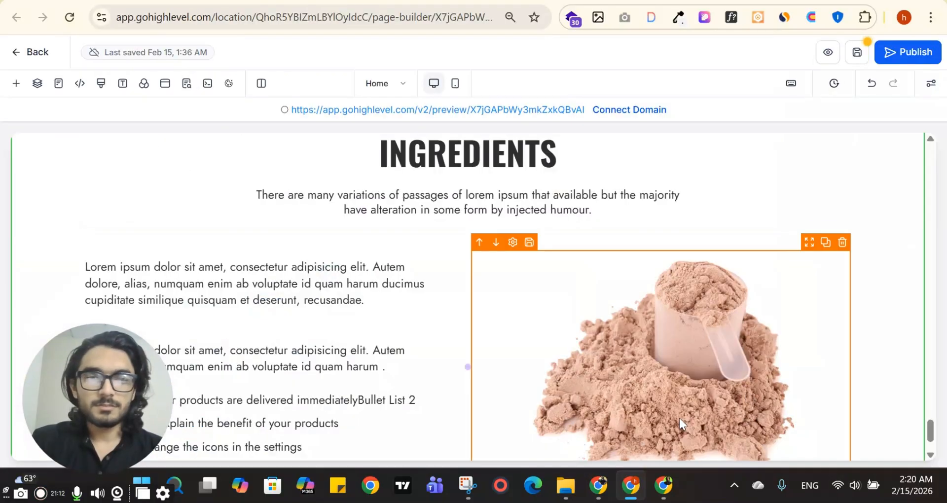
- Replace the powder scoop image in the duplicated section with an uploaded picture of the Optimum Nutrition Protein Whey jar
left_click(680, 419)
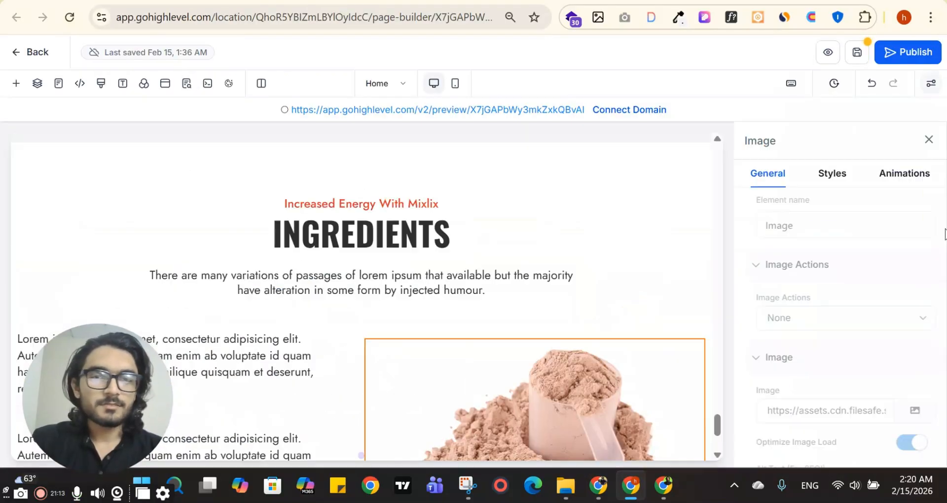
left_click(904, 265)
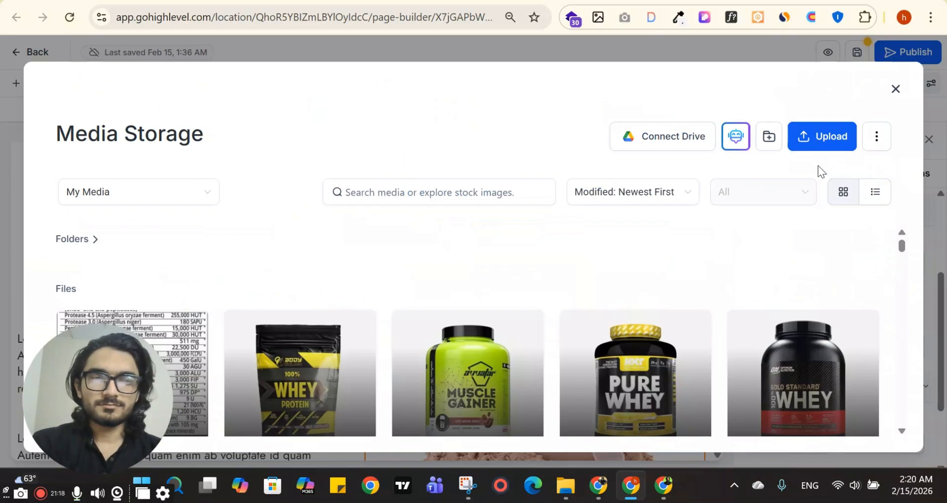
left_click(823, 136)
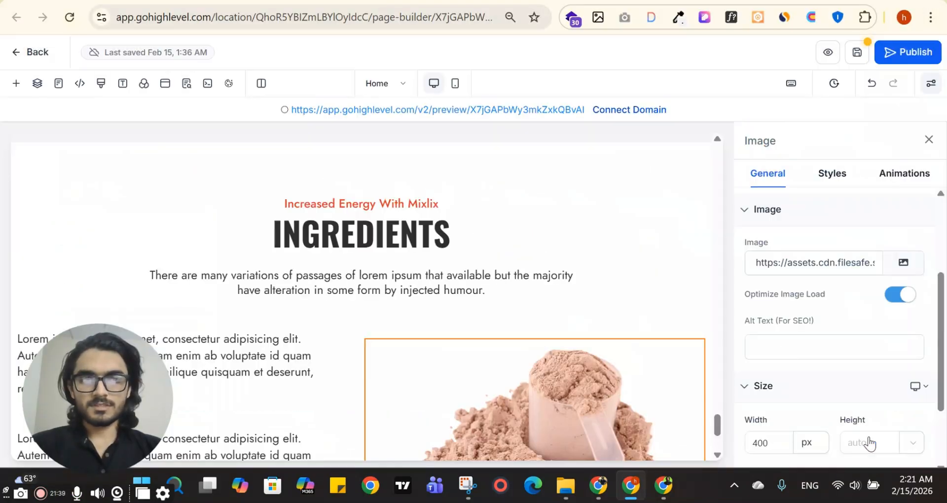
scroll(594, 277, "down", 2)
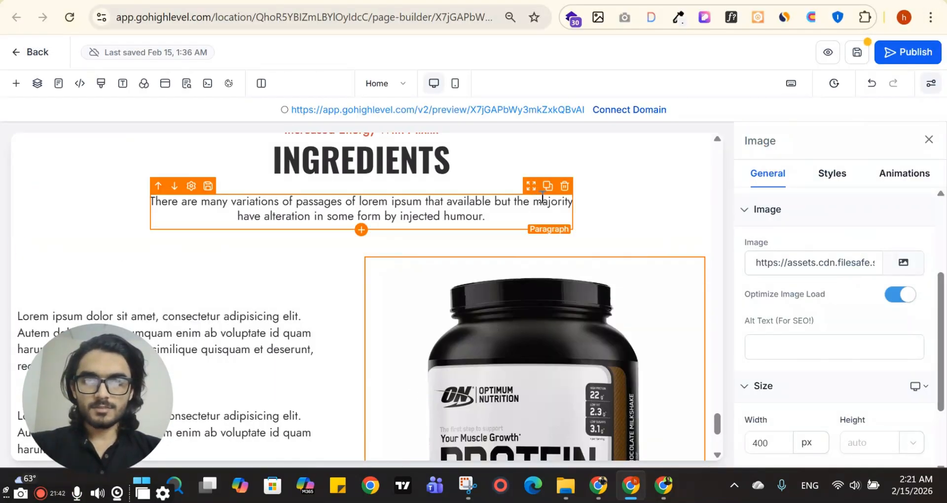
- Delete the intro paragraph, Ingredients headline and red tagline from the duplicated section, along with the row that held them
scroll(551, 189, "up", 4)
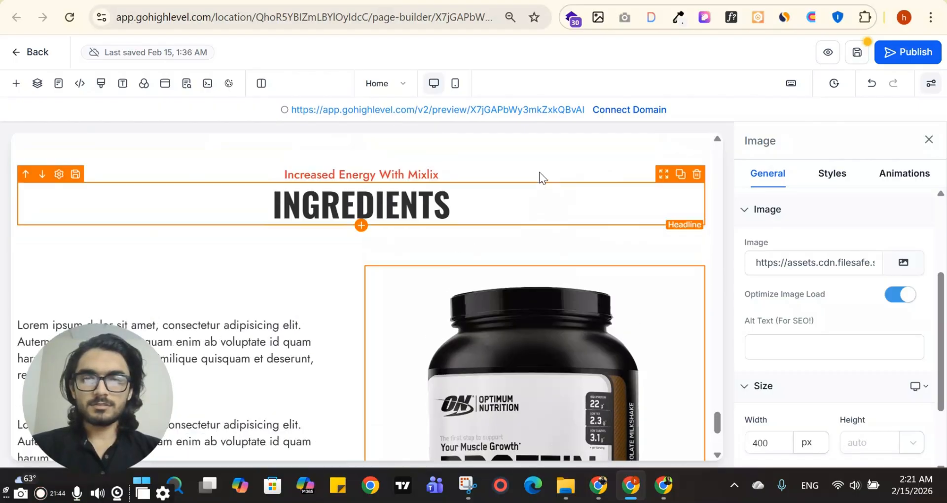
left_click(696, 277)
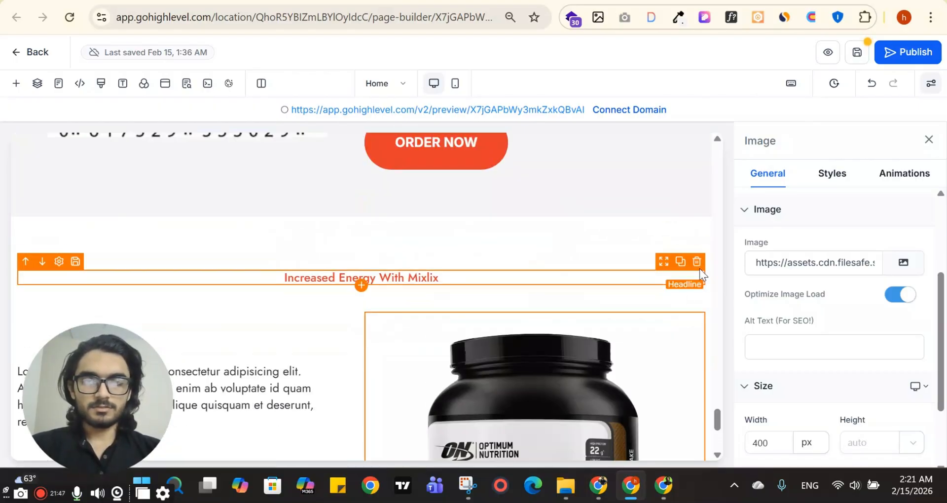
left_click(697, 262)
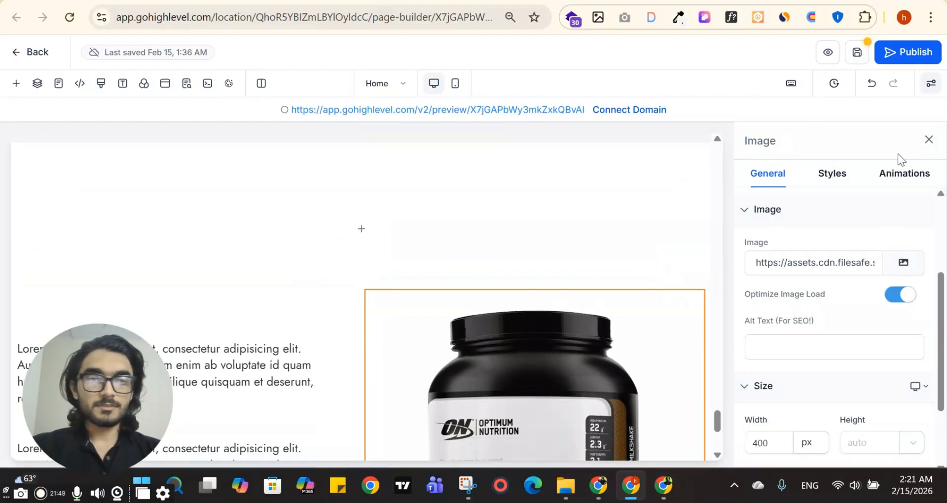
left_click(929, 141)
left_click(847, 175)
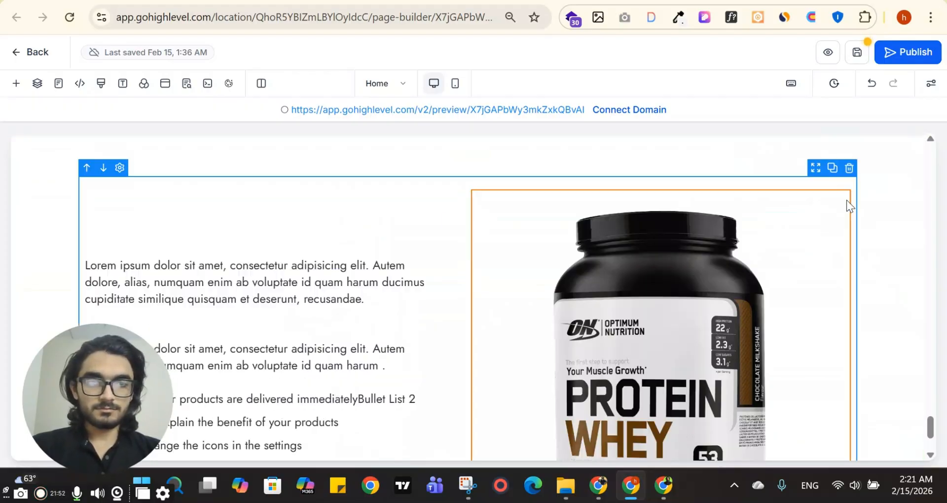
- Switch to the ClickFunnels page and copy the heading "Get Every Answers From Here." for use as plain text
scroll(444, 232, "down", 3)
scroll(434, 173, "up", 1)
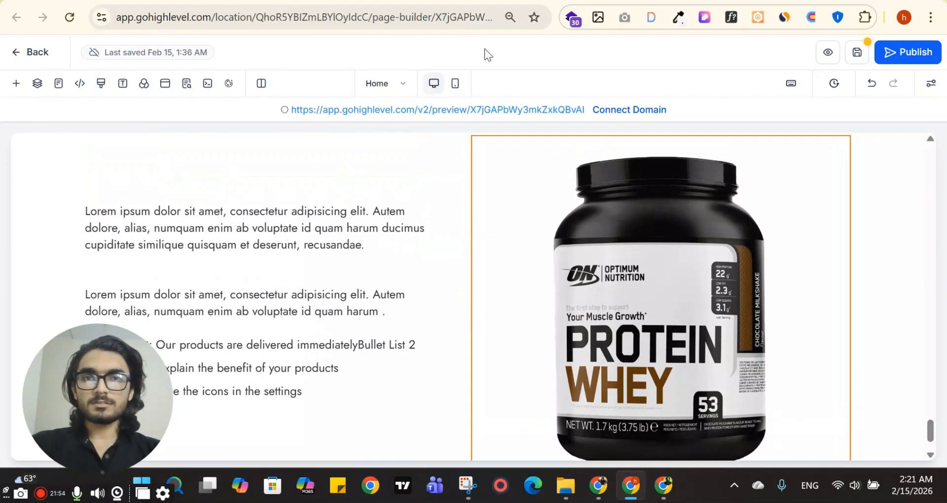
left_click(474, 1)
scroll(265, 127, "up", 3)
left_click_drag(63, 152, 272, 186)
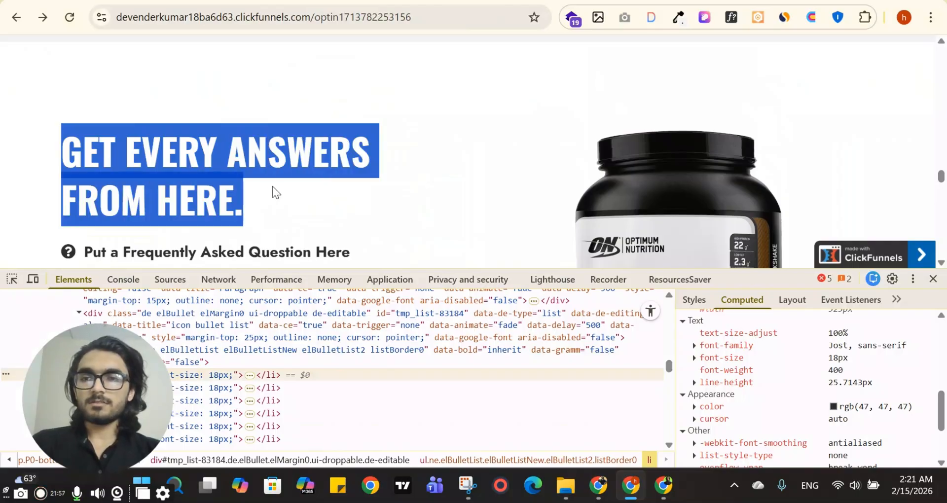
key("ctrl+c")
key("ctrl+t")
key("ctrl+v")
- Back in GoHighLevel, duplicate the "Why We Chose This Formula" headline and move the copy above the paragraphs beside the whey jar
left_click(481, 1)
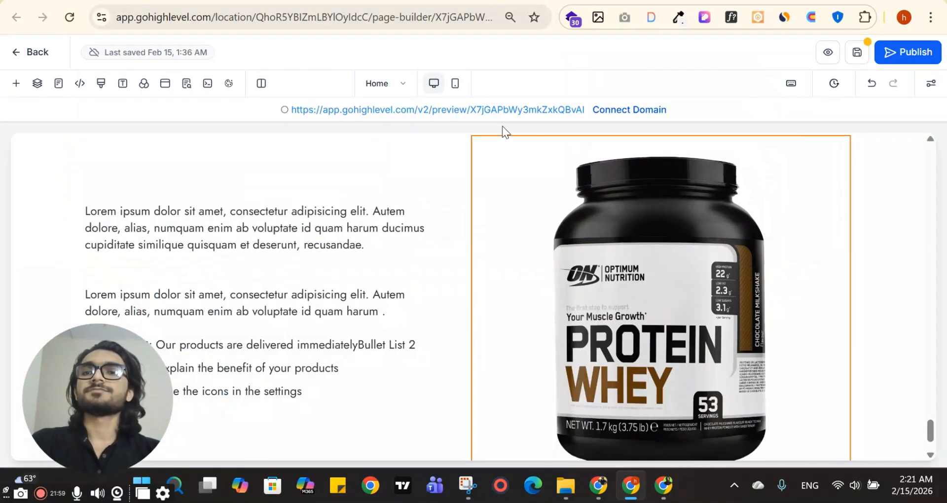
scroll(642, 163, "up", 14)
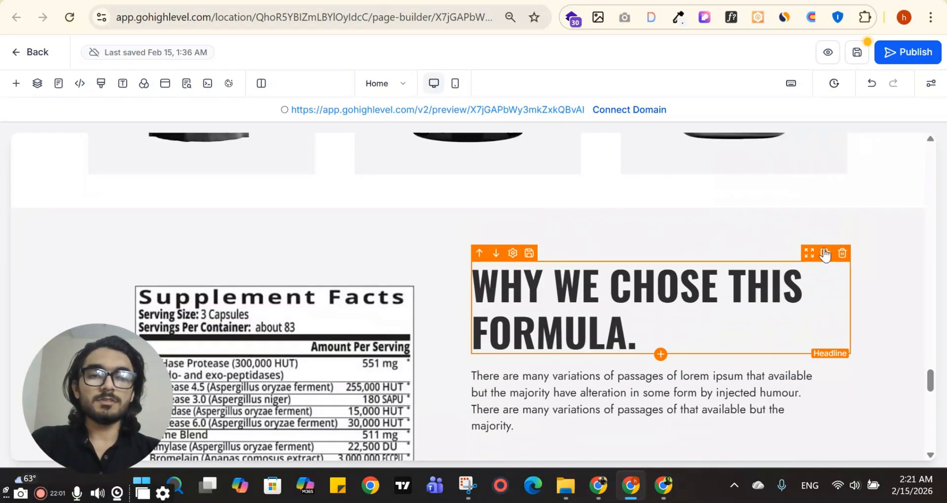
left_click(826, 253)
left_click_drag(808, 289, 378, 377)
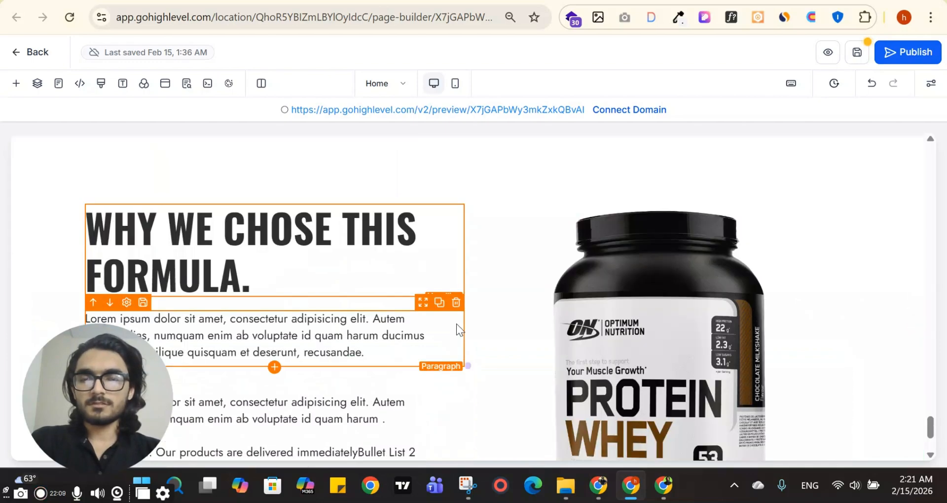
- Replace the copied headline's text beside the whey jar with "Get Every Answers From Here."
left_click(327, 223)
triple_click(217, 306)
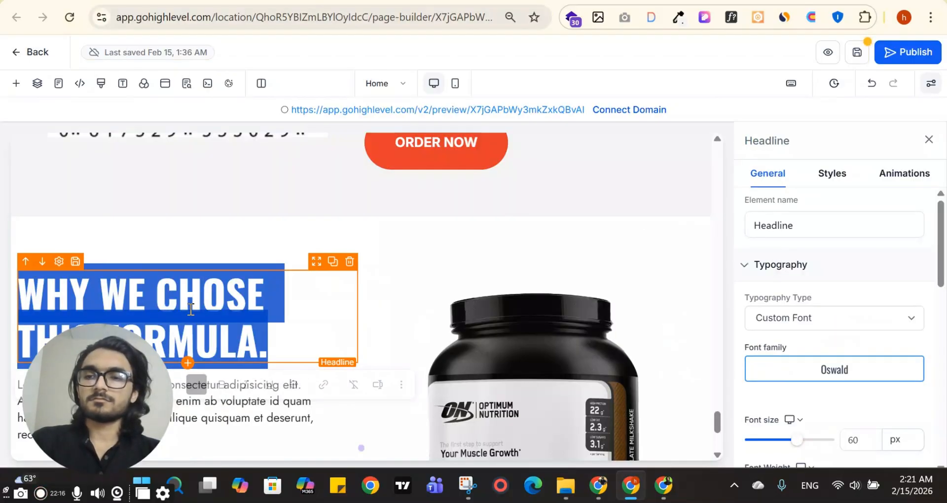
key("ctrl+v")
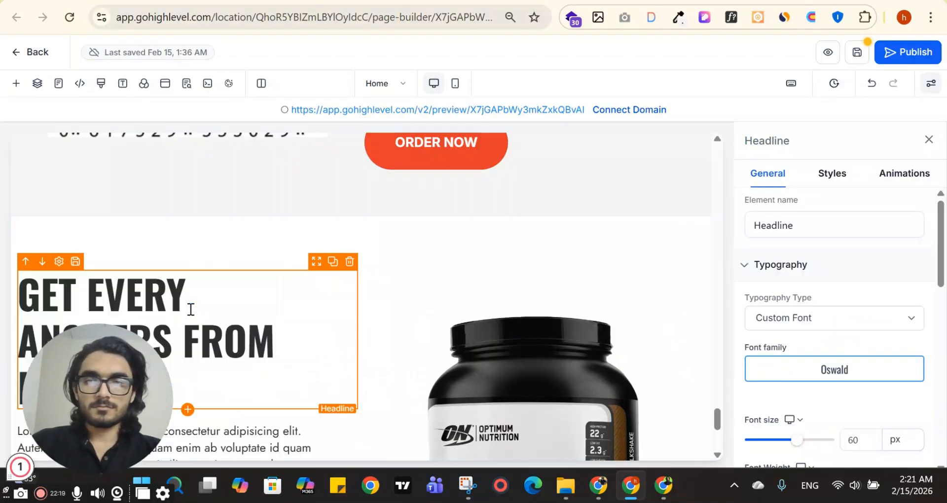
left_click(929, 140)
- Switch to the ClickFunnels page and copy the FAQ question "Put a Frequently Asked Question Here"
scroll(467, 311, "down", 1)
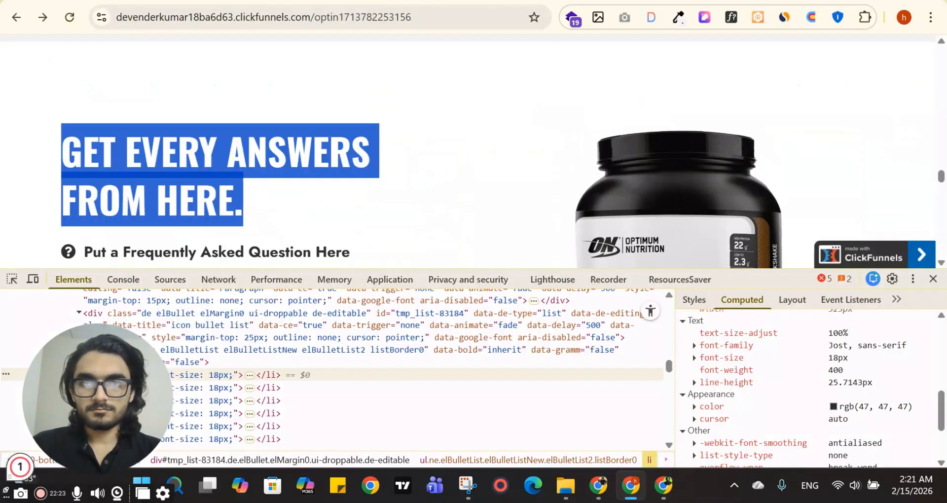
scroll(349, 187, "down", 3)
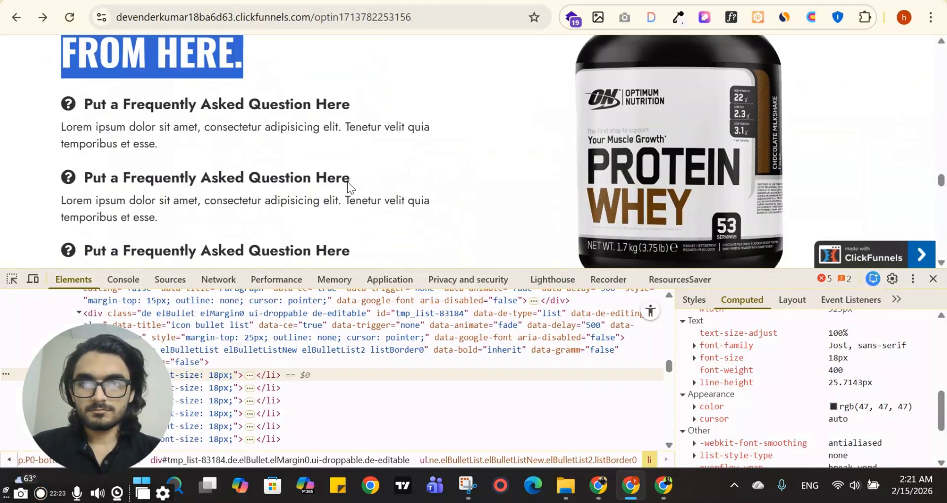
left_click_drag(59, 107, 527, 134)
left_click(250, 114)
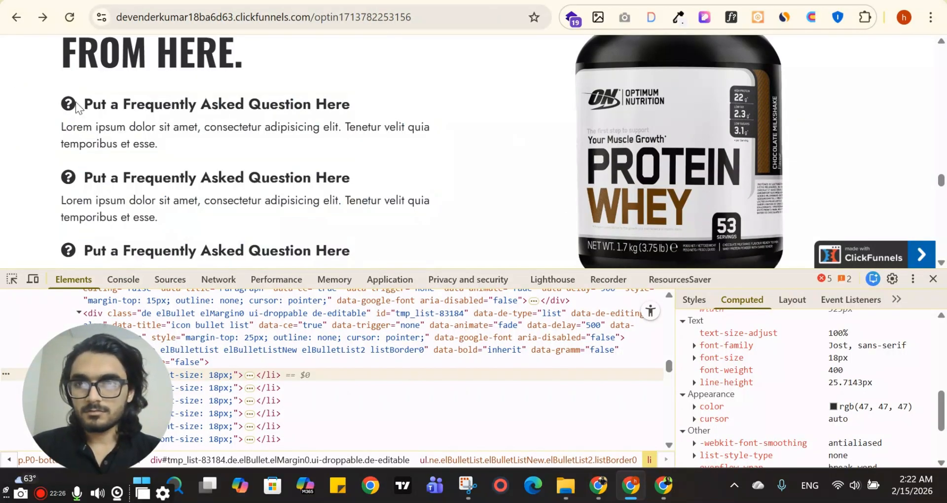
left_click_drag(81, 105, 326, 97)
triple_click(127, 126)
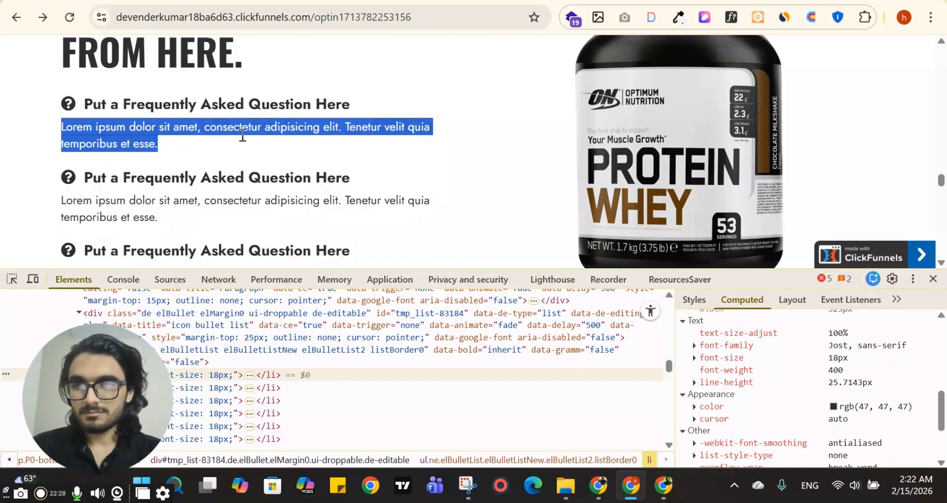
triple_click(162, 106)
key("ctrl+c")
- Back in GoHighLevel, delete the second lorem ipsum paragraph above the bullet list
key("ctrl+Tab")
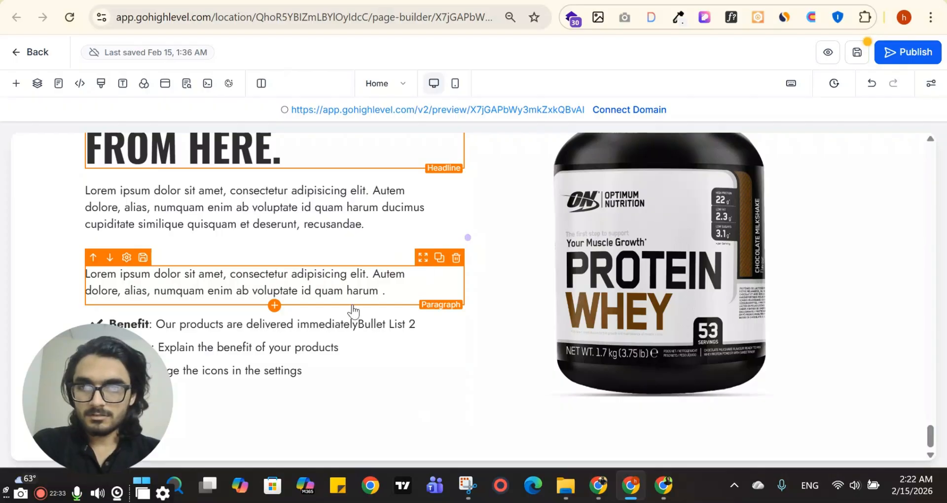
key("Delete")
left_click(303, 332)
left_click(329, 344)
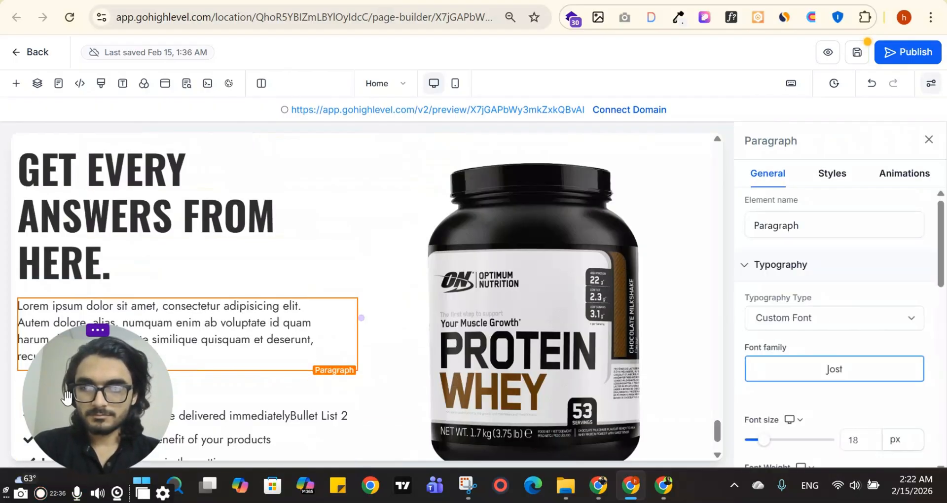
scroll(180, 372, "down", 2)
left_click(247, 380)
left_click_drag(247, 380, 47, 347)
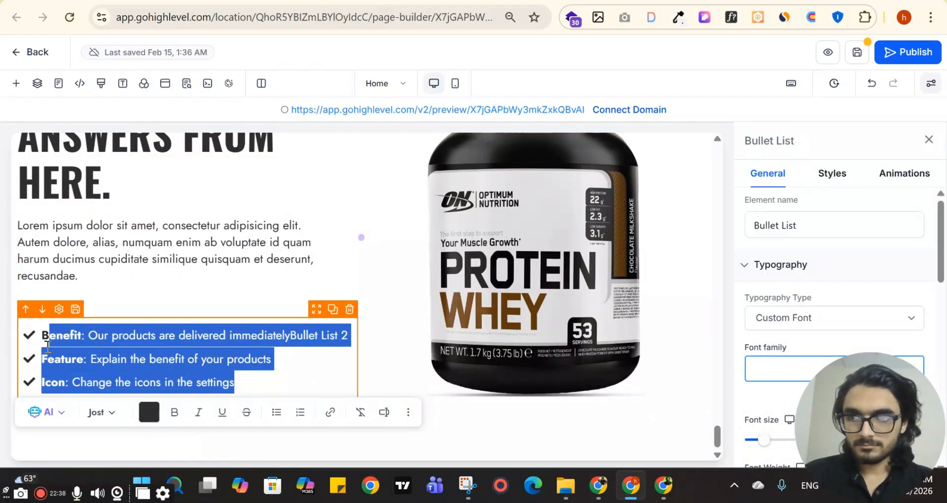
key("BackSpace")
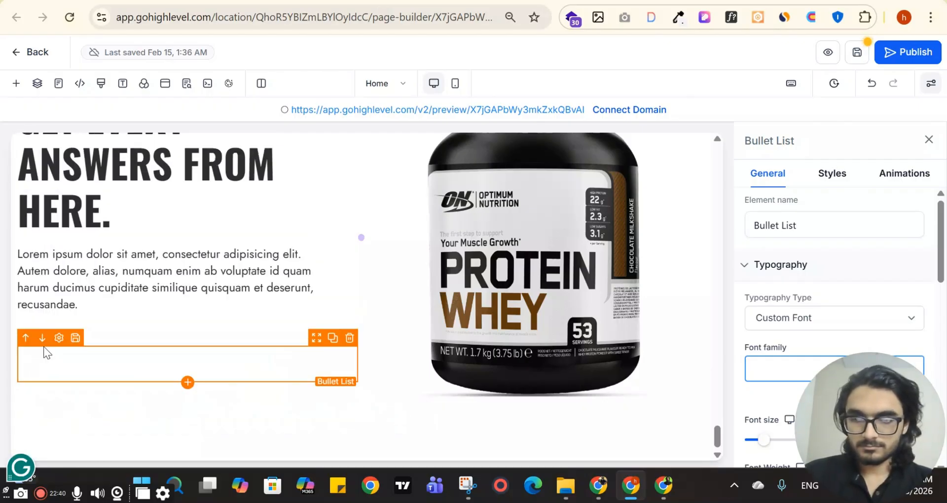
key("ctrl+z")
- Clear the text of all three bullets, keeping a single empty check-marked bullet
left_click(72, 359)
left_click_drag(100, 358, 251, 387)
key("BackSpace")
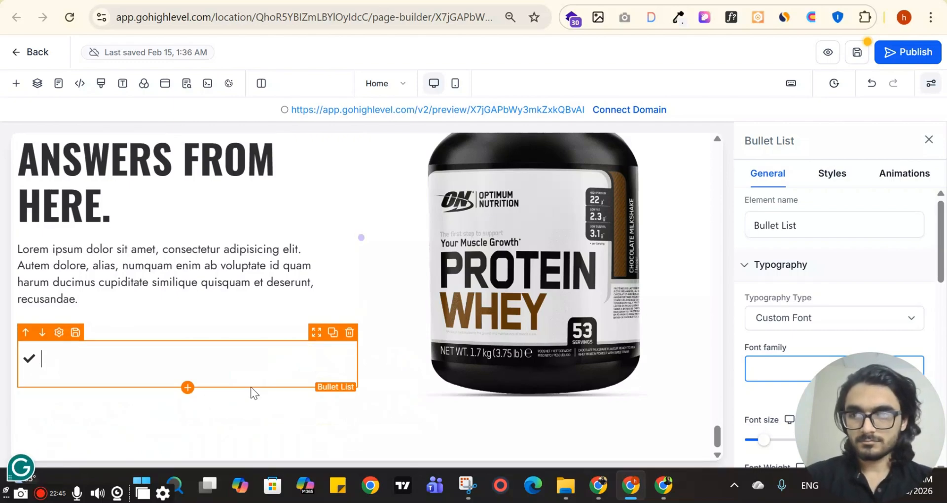
- Fill the empty bullet with "Put a Frequently Asked Question Here" as unformatted text
key("ctrl+v")
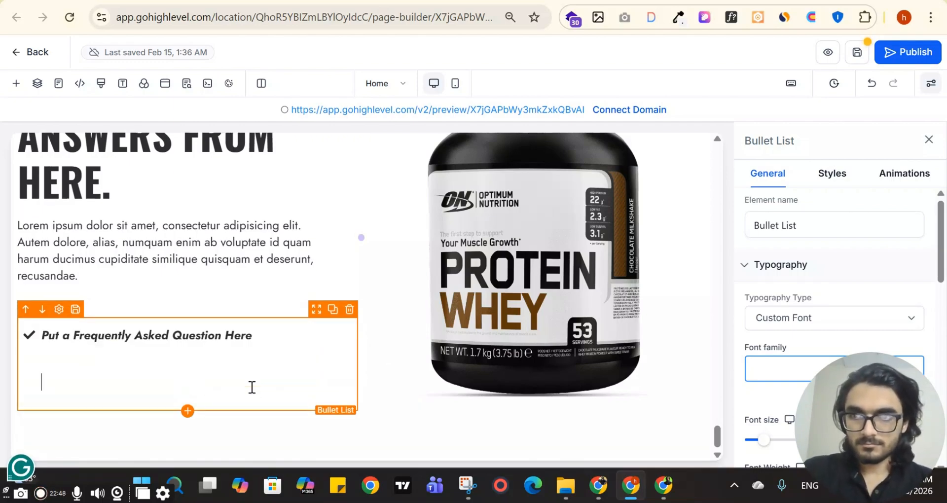
key("ctrl+z")
key("ctrl+t")
key("ctrl+v")
key("ctrl+a")
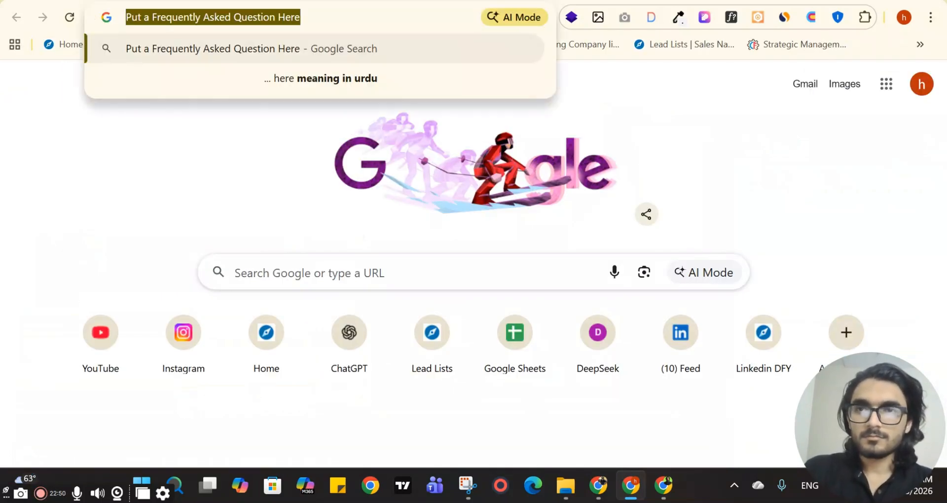
key("BackSpace")
key("ctrl+w")
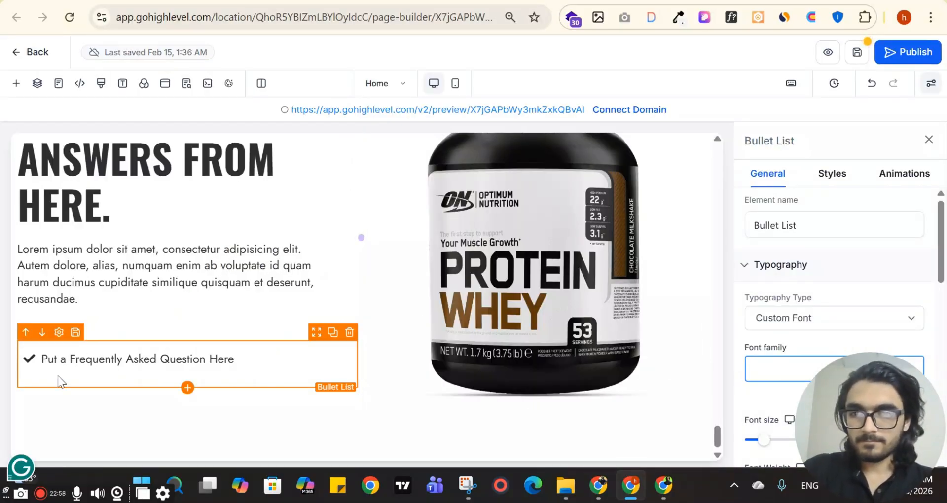
left_click(271, 282)
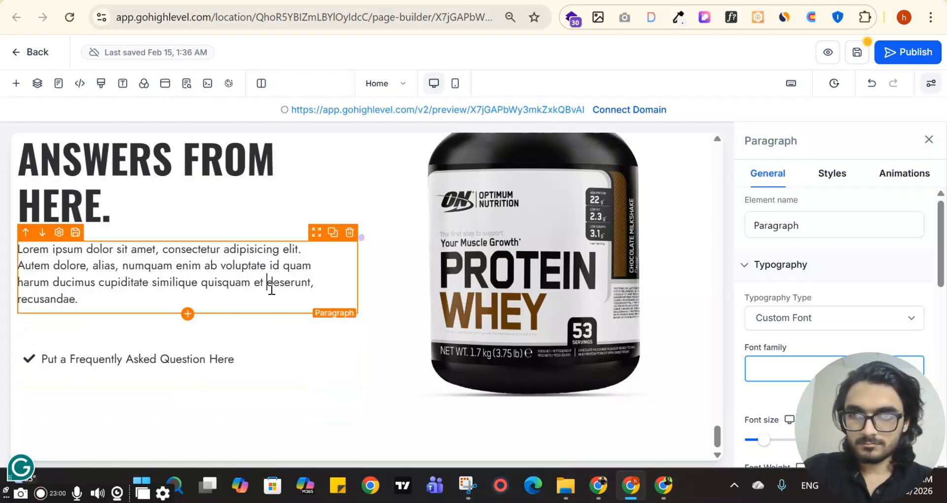
left_click(169, 372)
left_click(183, 363)
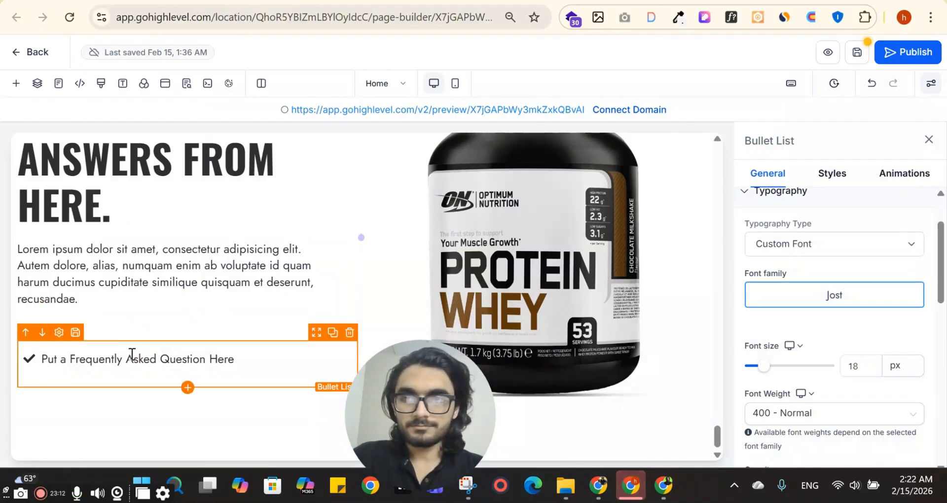
left_click_drag(131, 355, 848, 312)
scroll(849, 315, "down", 1)
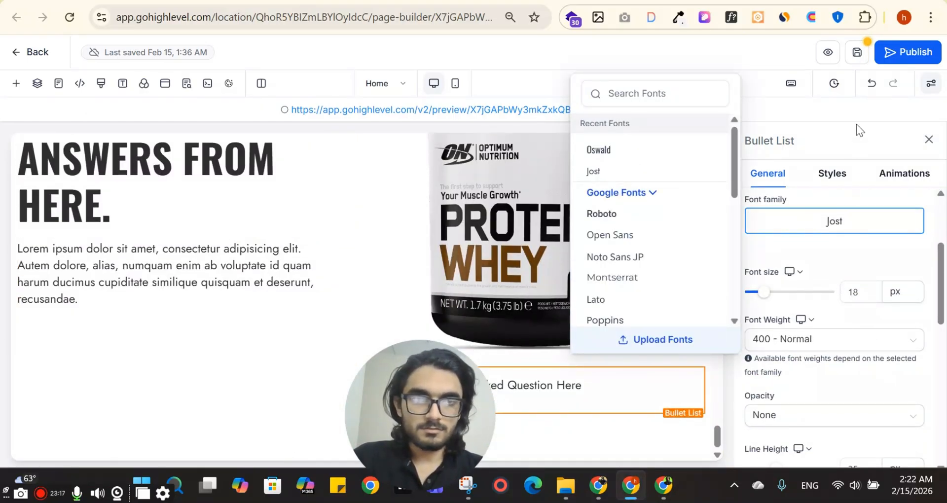
key("ctrl+z")
- Set the FAQ question bullet's font size to 20 px and its font weight to 700 - Bold
left_click(84, 359)
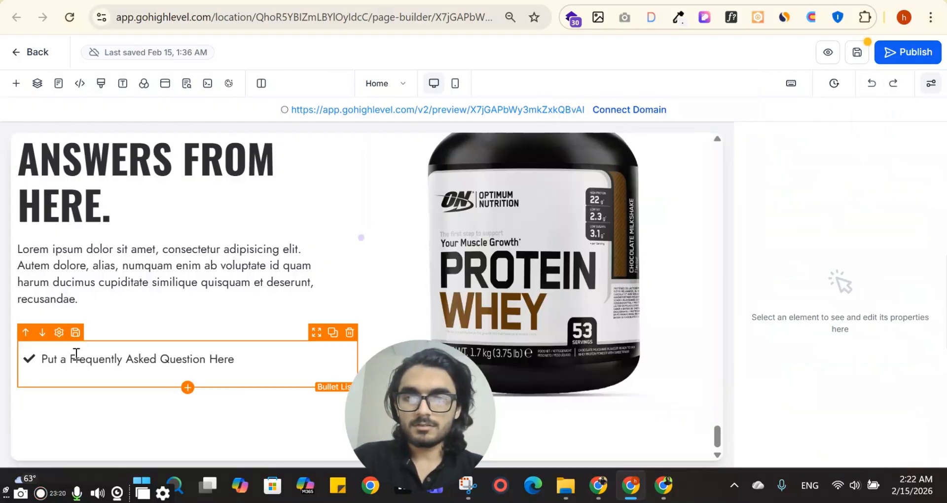
scroll(897, 383, "down", 3)
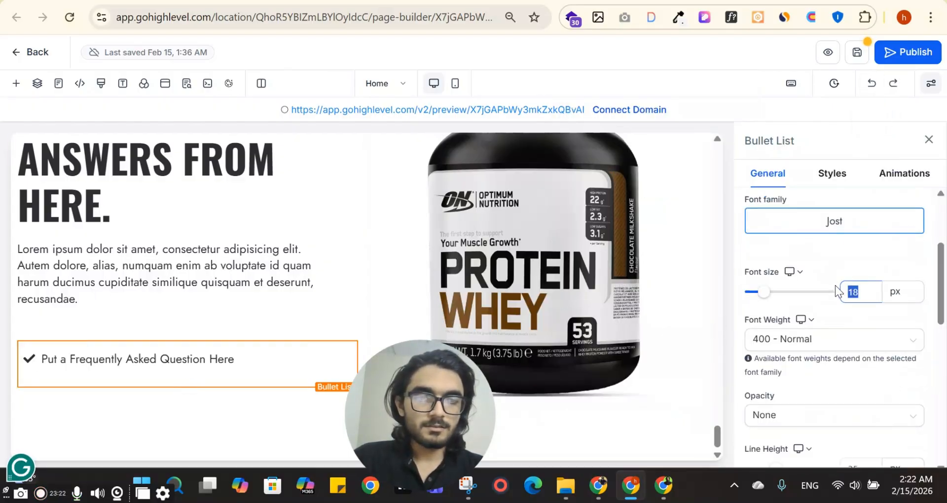
type("20")
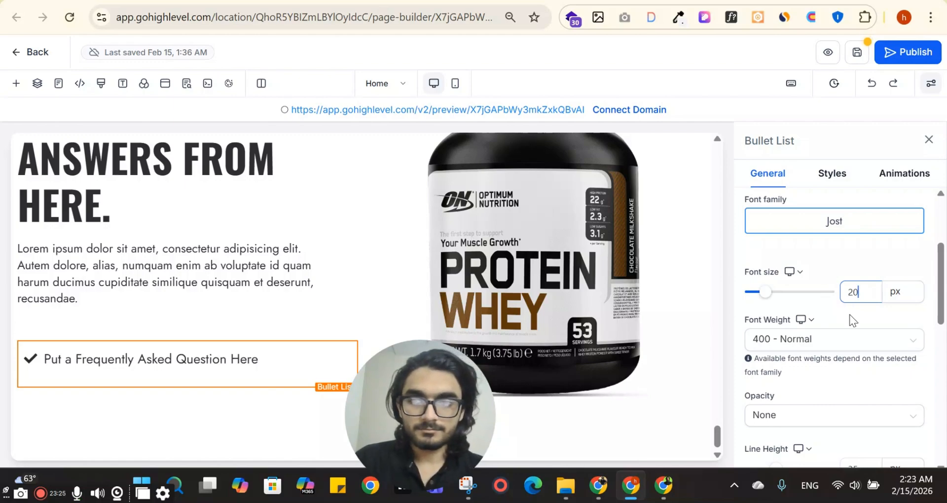
scroll(845, 345, "down", 2)
left_click(850, 267)
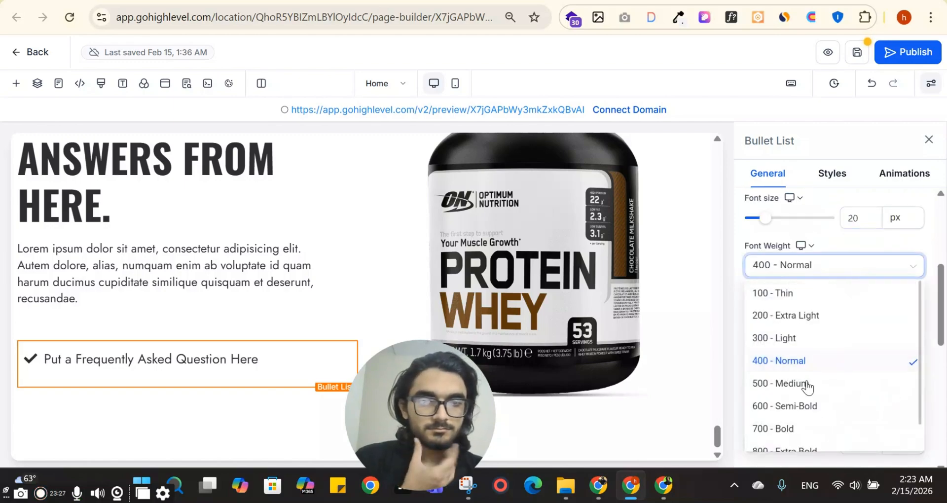
left_click(804, 424)
left_click_drag(374, 439, 581, 429)
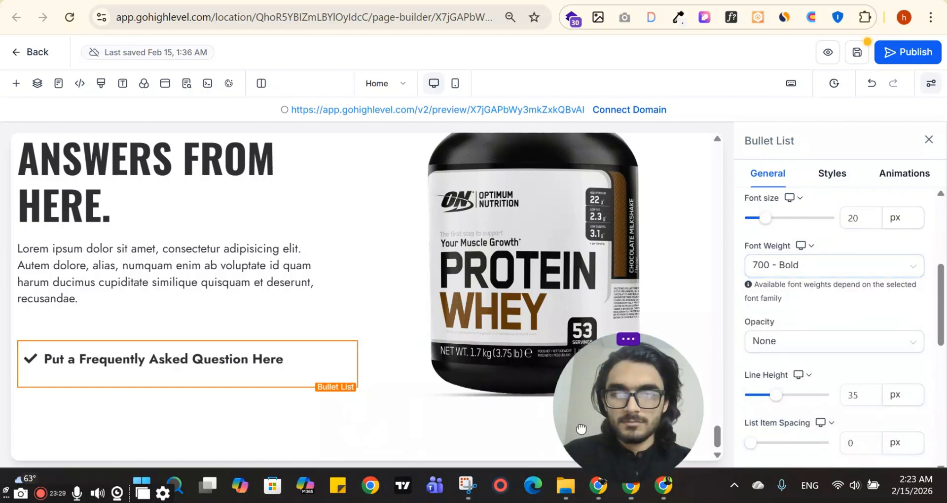
- Set the FAQ question bullet list's top and bottom padding to 0 px
left_click(230, 357)
left_click(832, 174)
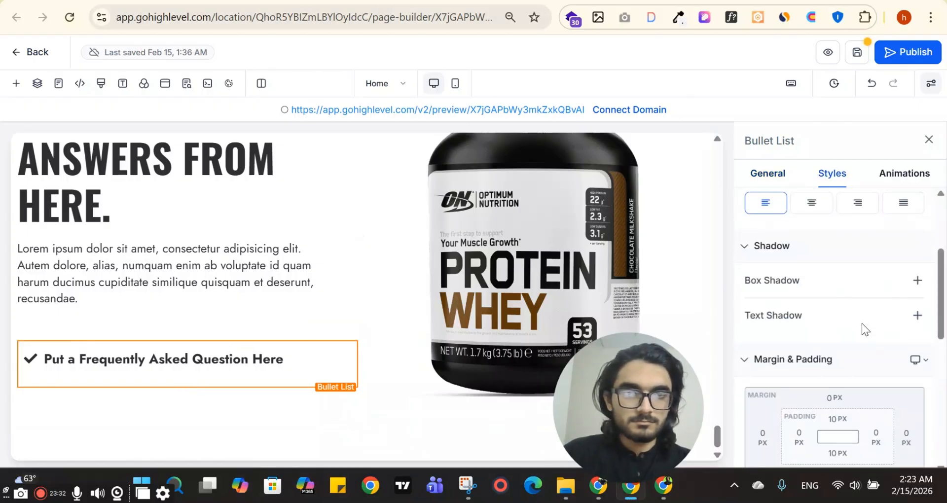
scroll(858, 320, "down", 3)
left_click(837, 309)
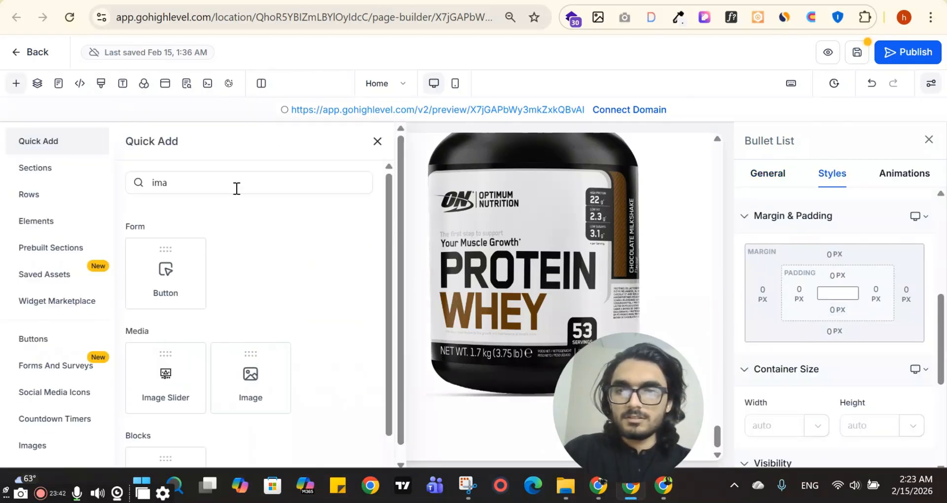
- Clear the element search, close the element library, and place a copy of the lorem ipsum paragraph below the FAQ question
left_click_drag(235, 186, 105, 188)
key("BackSpace")
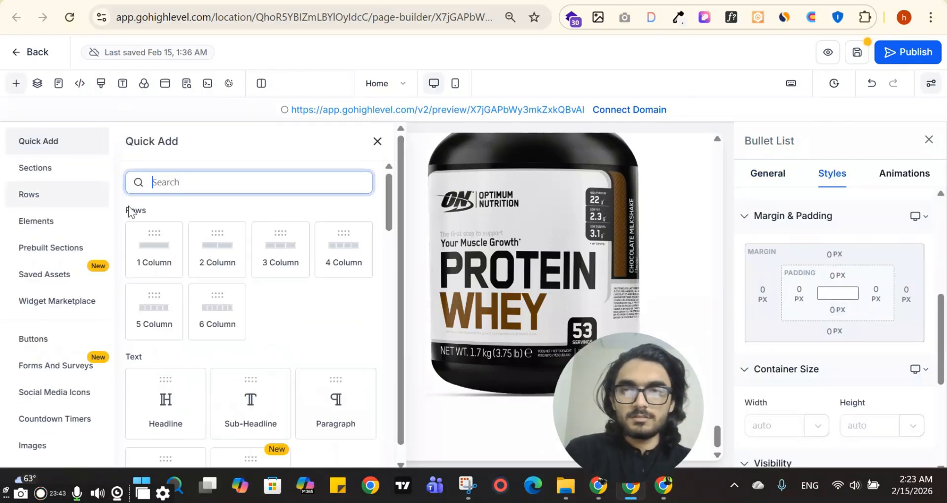
left_click(377, 142)
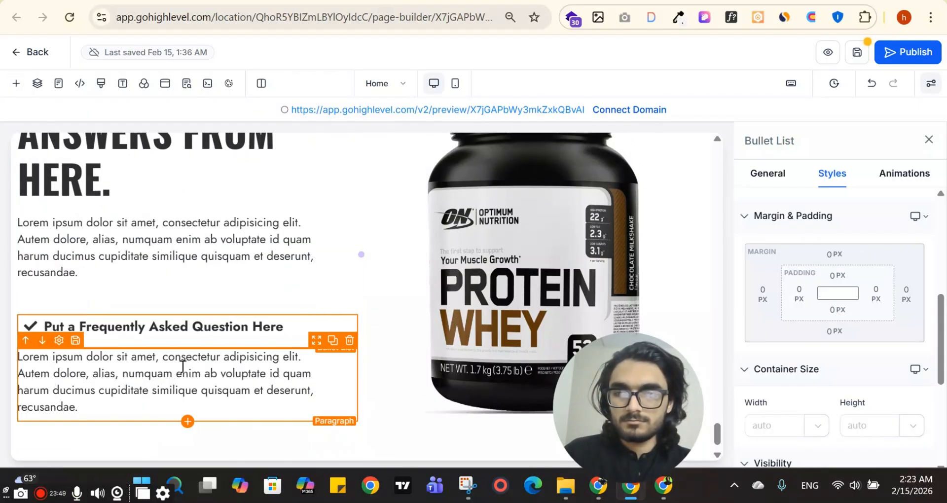
- Switch to the ClickFunnels page and copy the first FAQ answer, "Lorem ipsum dolor sit amet, consectetur adipisicing elit. Tenetur velit quia temporibus et esse."
key("ctrl+Tab")
left_click_drag(186, 168, 43, 131)
left_click(132, 137)
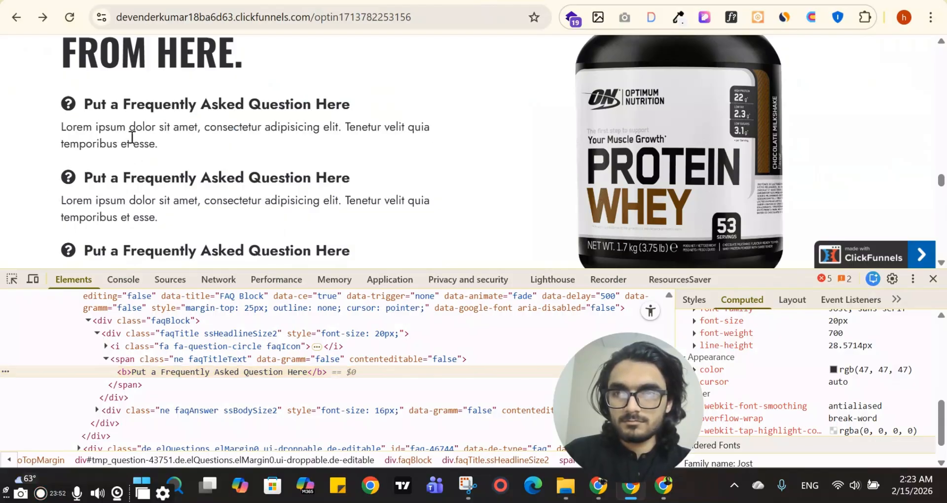
left_click_drag(158, 145, 48, 120)
key("ctrl+c")
key("ctrl+Tab")
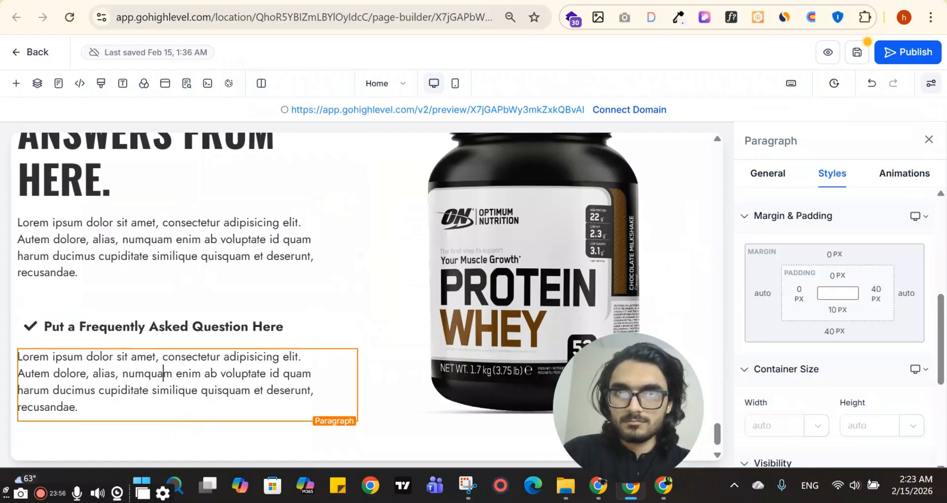
- Strip the copied answer's formatting and replace the paragraph below the FAQ question in GoHighLevel with that plain text
key("ctrl+t")
key("ctrl+v")
key("ctrl+a")
key("ctrl+x")
key("ctrl+w")
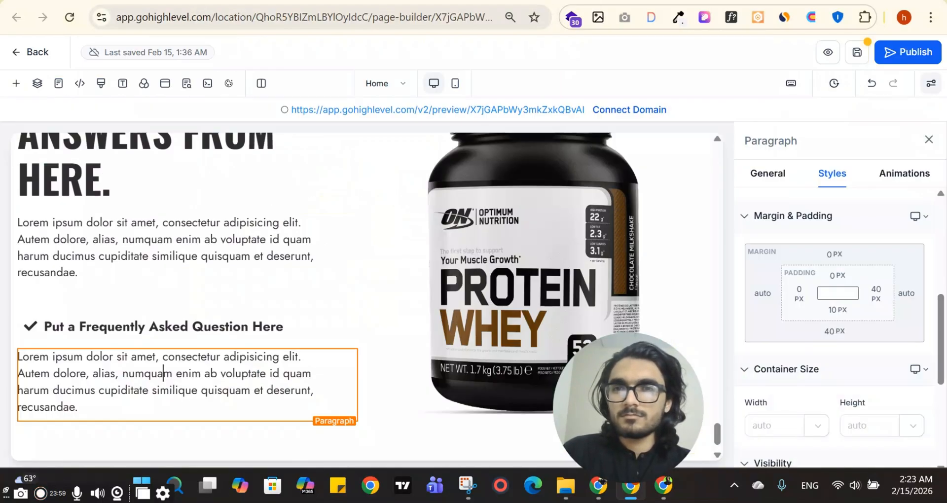
key("ctrl+a")
key("ctrl+v")
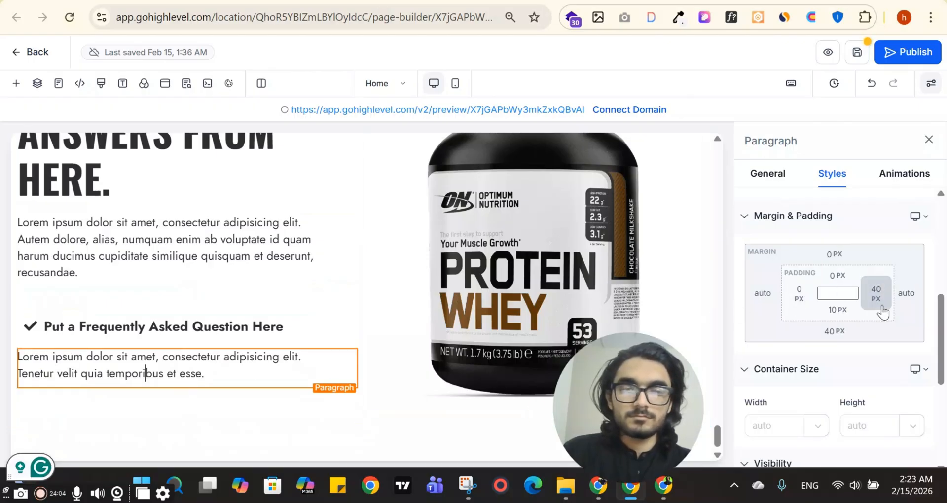
- Set the FAQ answer paragraph's bottom padding to 0 px
left_click(835, 312)
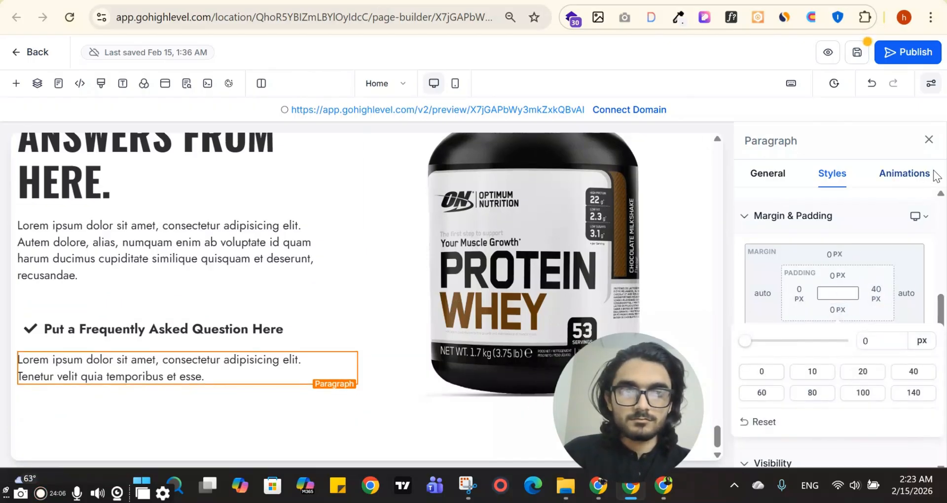
left_click(928, 140)
left_click(189, 302)
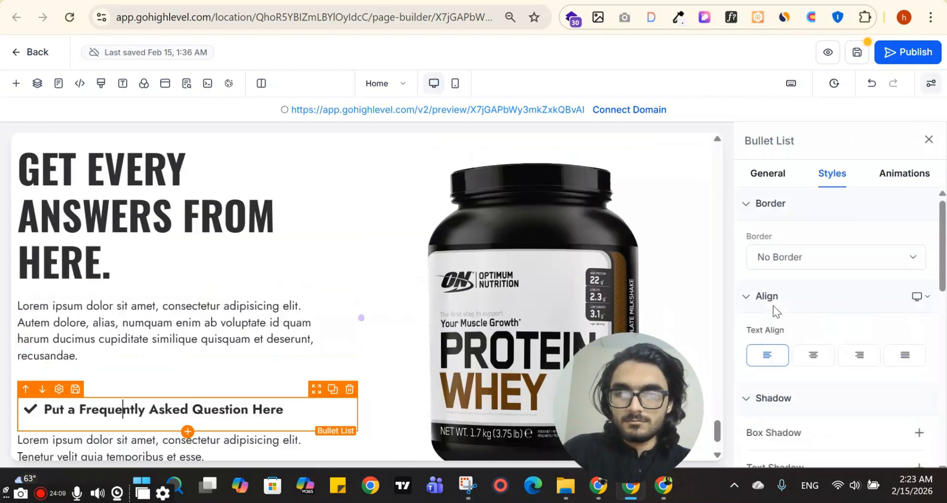
- Set the FAQ answer paragraph's top margin to -17 px so it sits closer to the question
scroll(773, 307, "down", 2)
scroll(211, 339, "down", 2)
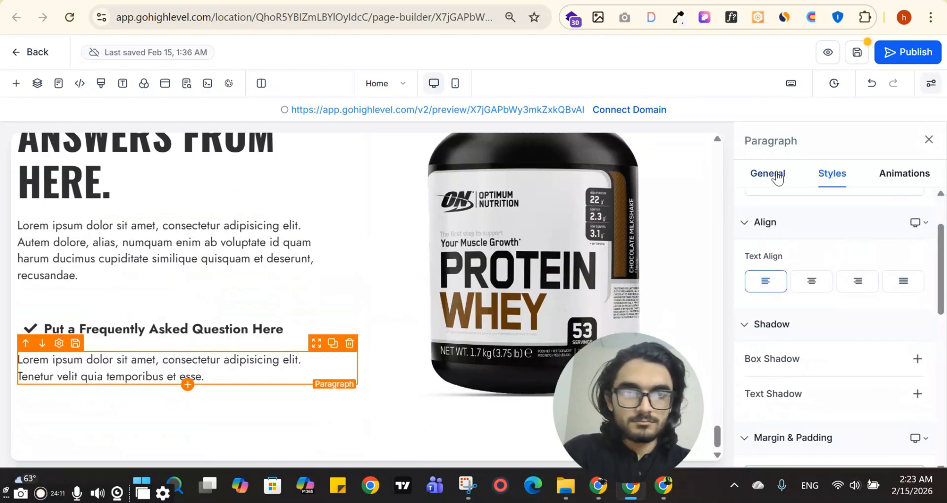
left_click(777, 177)
scroll(822, 339, "down", 3)
left_click(832, 179)
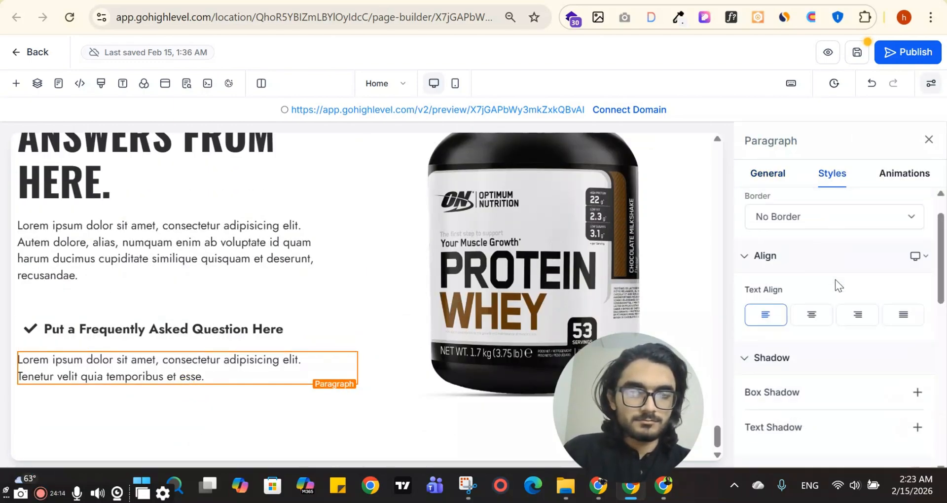
scroll(833, 296, "down", 5)
left_click(823, 257)
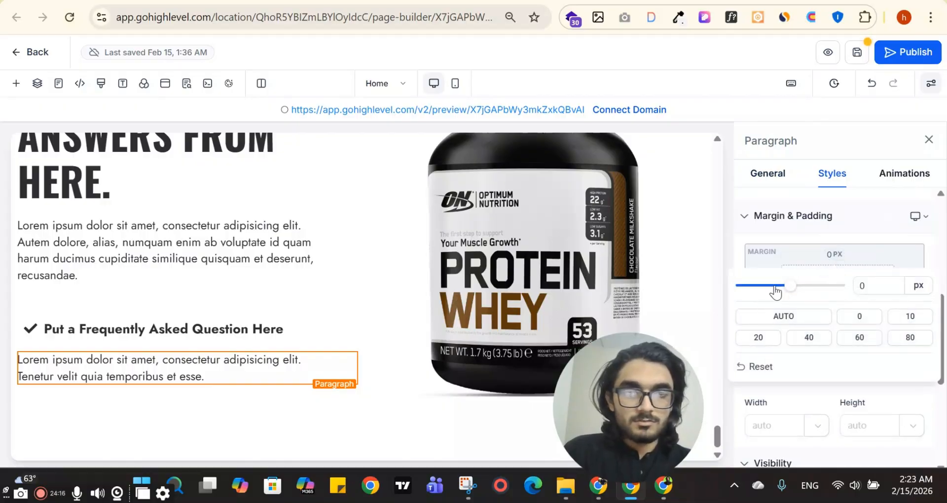
left_click(775, 287)
left_click(926, 142)
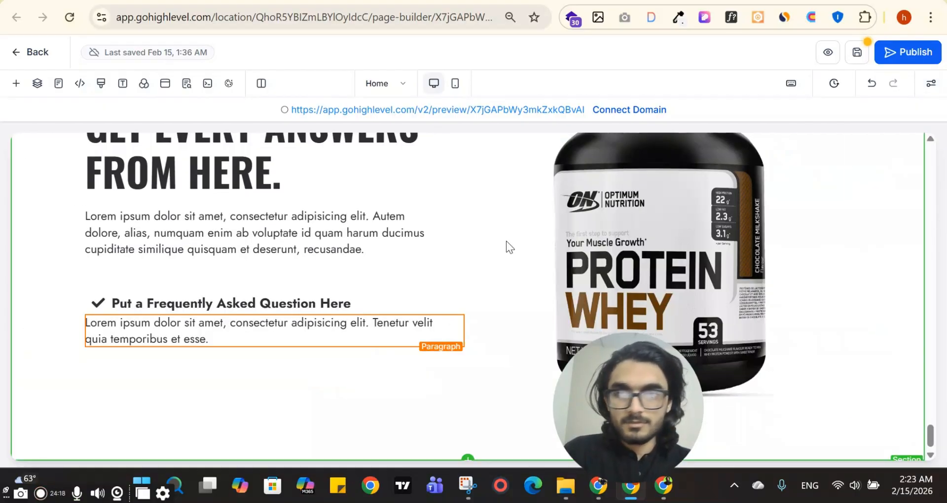
- Duplicate the FAQ question and its answer, and arrange the copies below the originals as a second question-and-answer pair
key("ctrl+Tab")
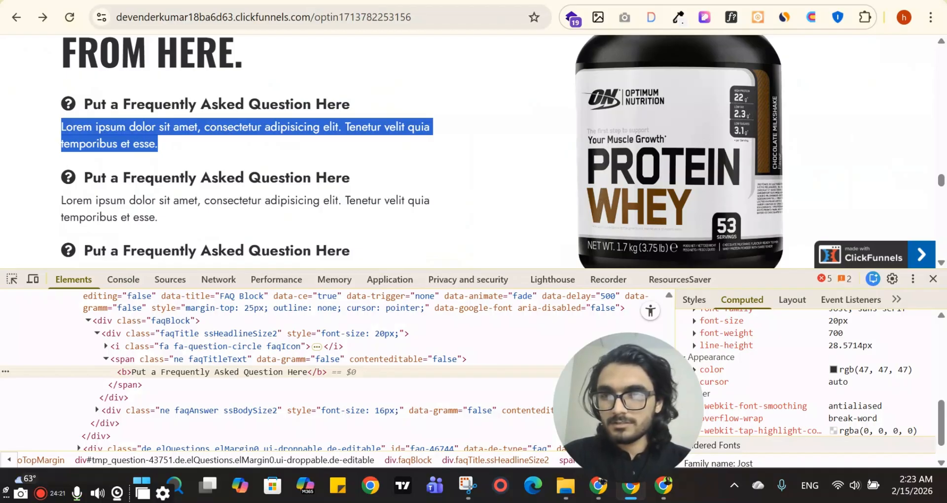
key("ctrl+shift+Tab")
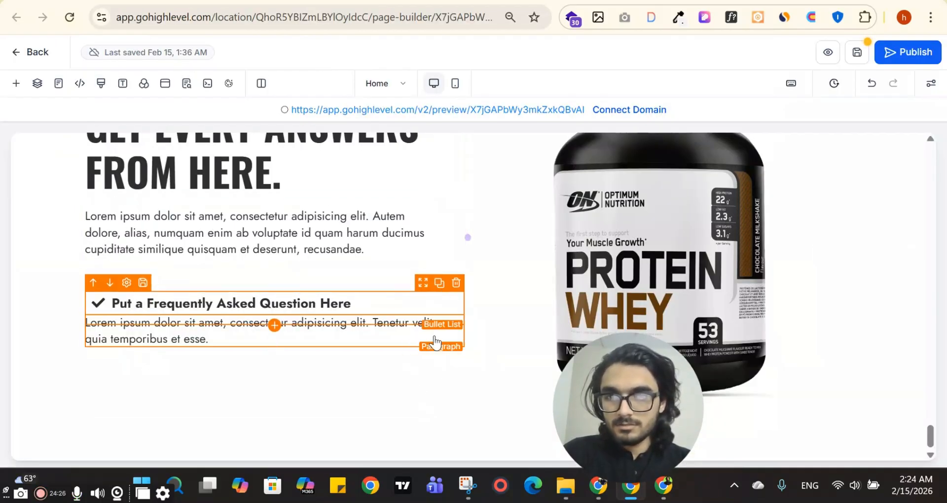
left_click(440, 282)
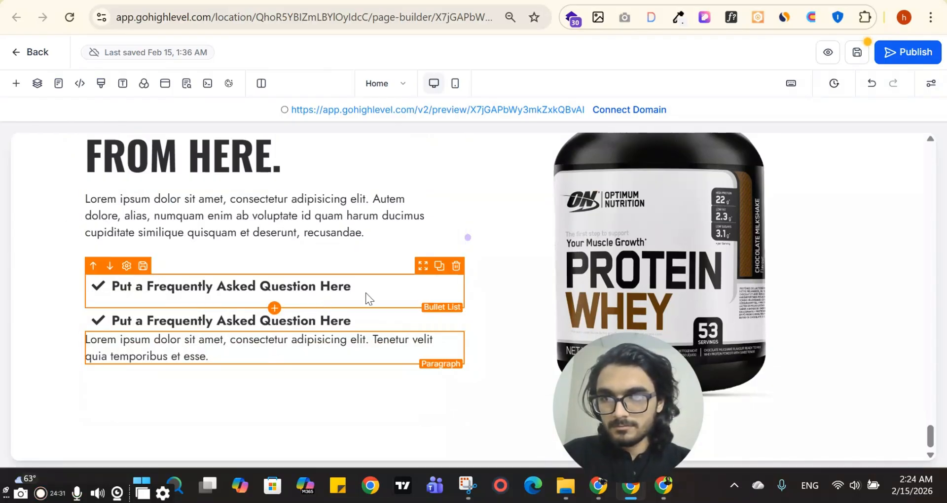
left_click_drag(424, 270, 412, 356)
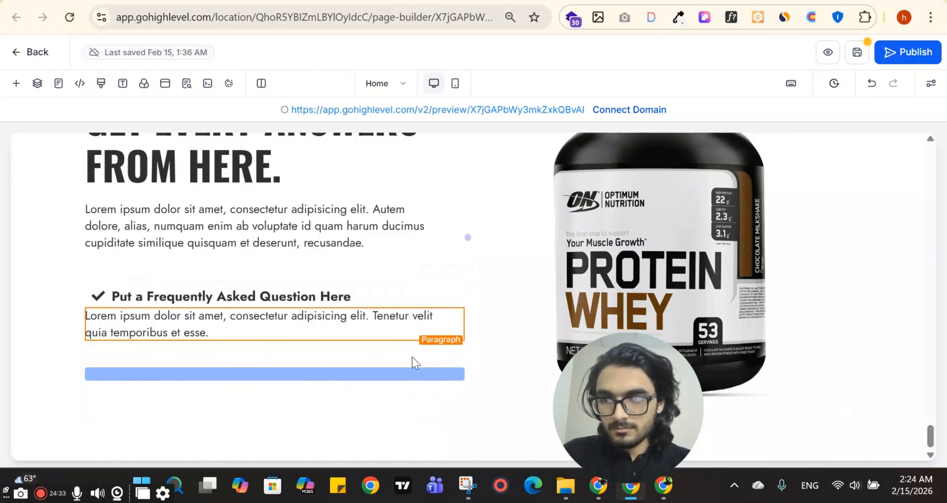
scroll(290, 325, "down", 1)
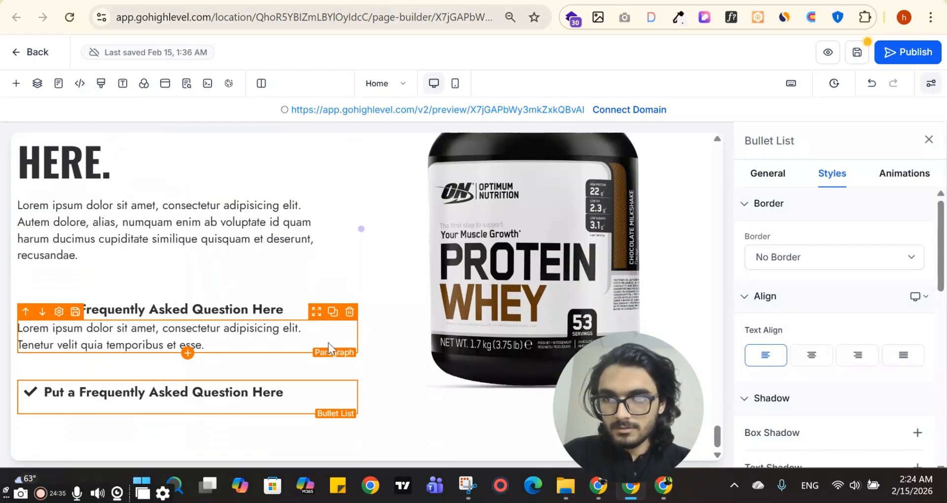
scroll(276, 282, "down", 1)
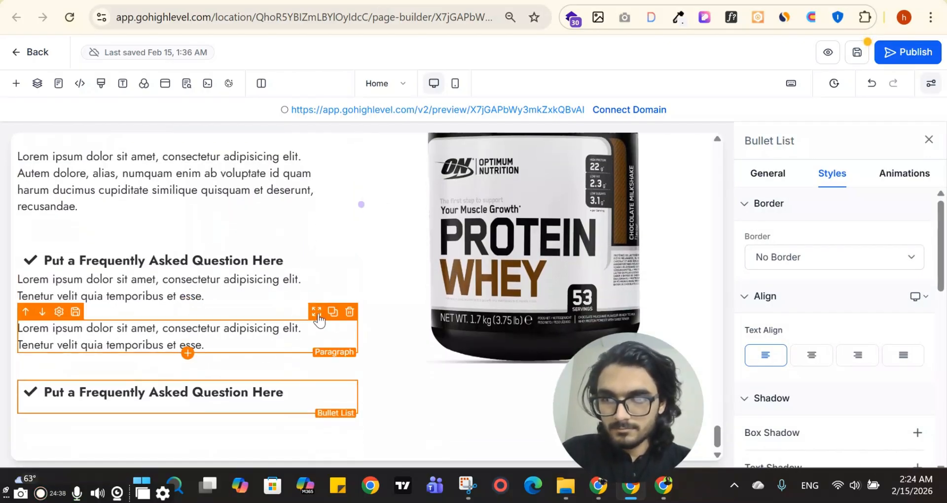
left_click_drag(319, 366, 250, 368)
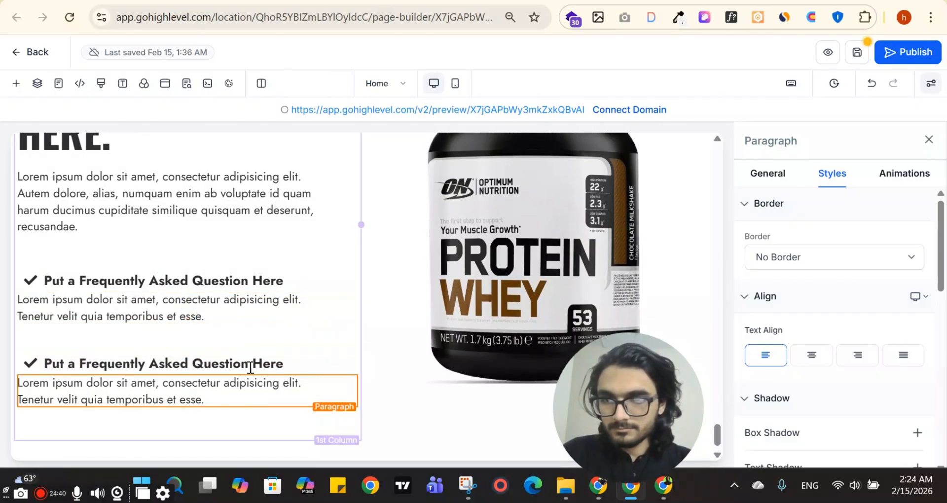
- Set the first FAQ answer paragraph's bottom margin to 20 px
left_click(929, 140)
left_click(219, 296)
scroll(834, 313, "down", 5)
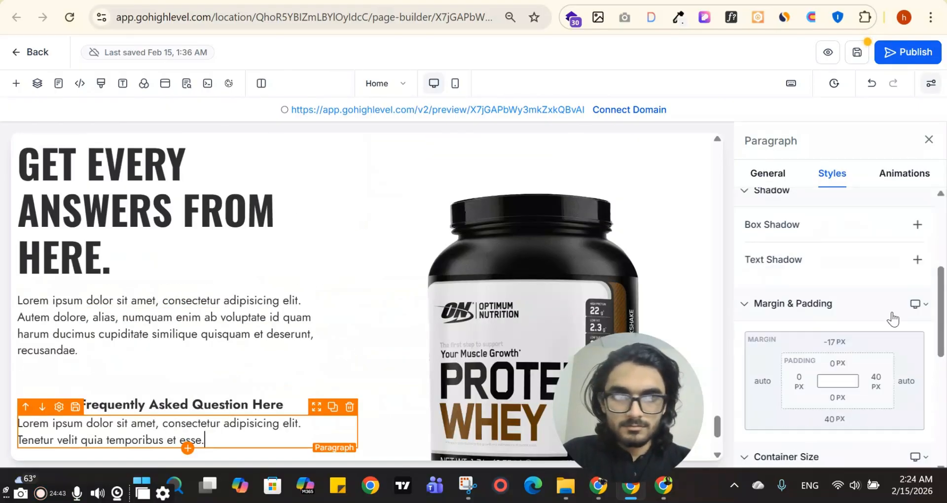
left_click(833, 331)
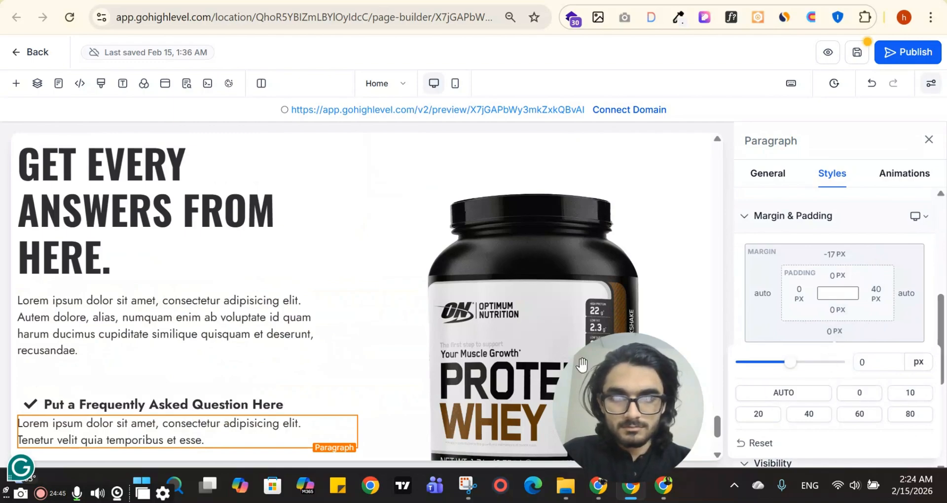
scroll(582, 364, "down", 2)
left_click(160, 260)
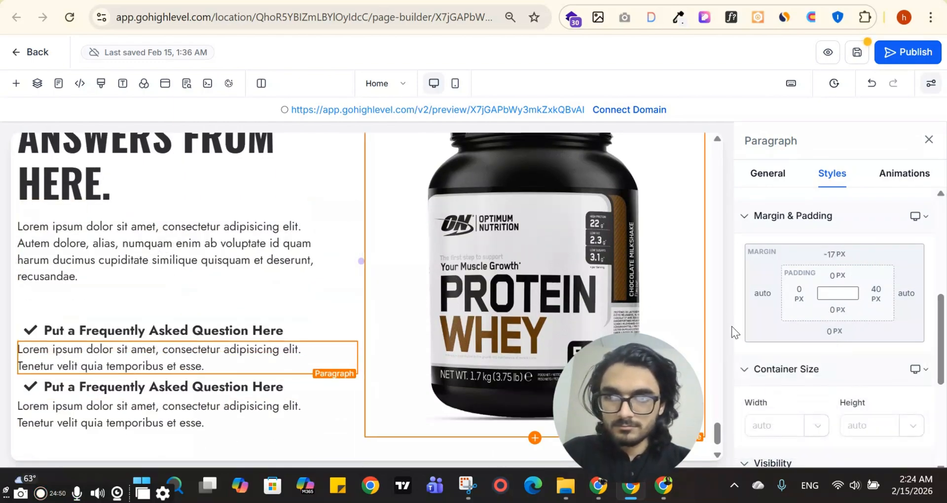
left_click(832, 332)
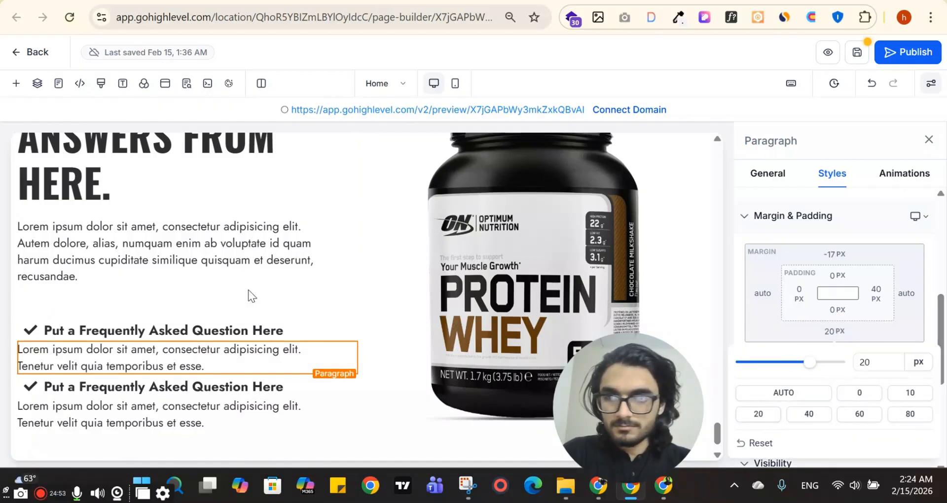
- Set the second FAQ answer paragraph's bottom margin to 20 px
scroll(248, 291, "down", 1)
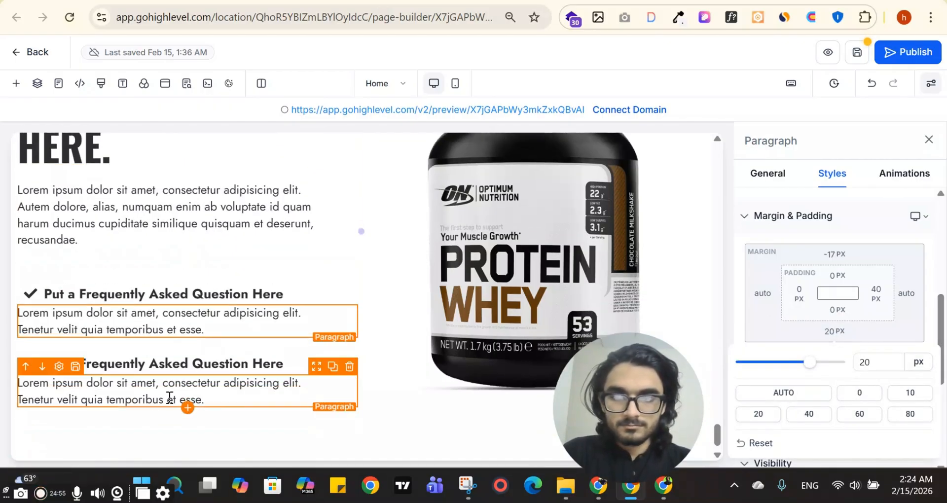
left_click(168, 398)
left_click(831, 332)
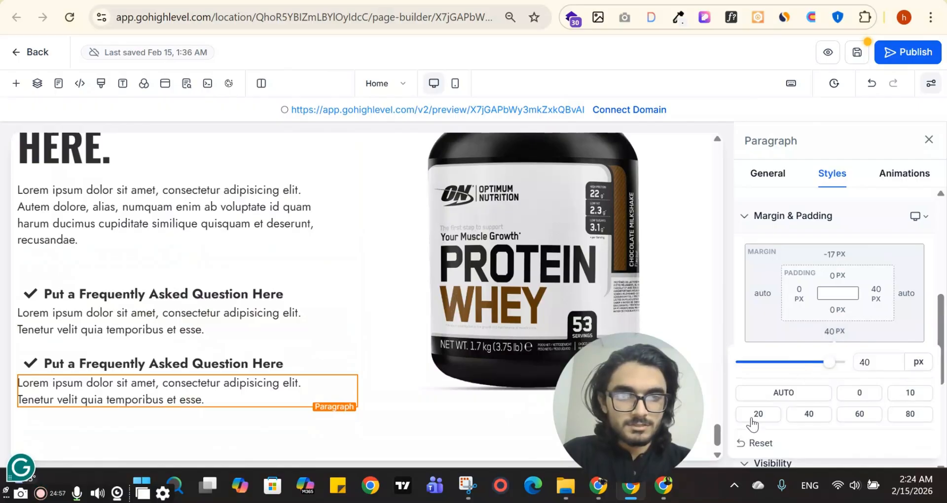
scroll(249, 371, "down", 1)
- Duplicate the second FAQ question, place the copy below the second answer, and select that answer paragraph
left_click(247, 354)
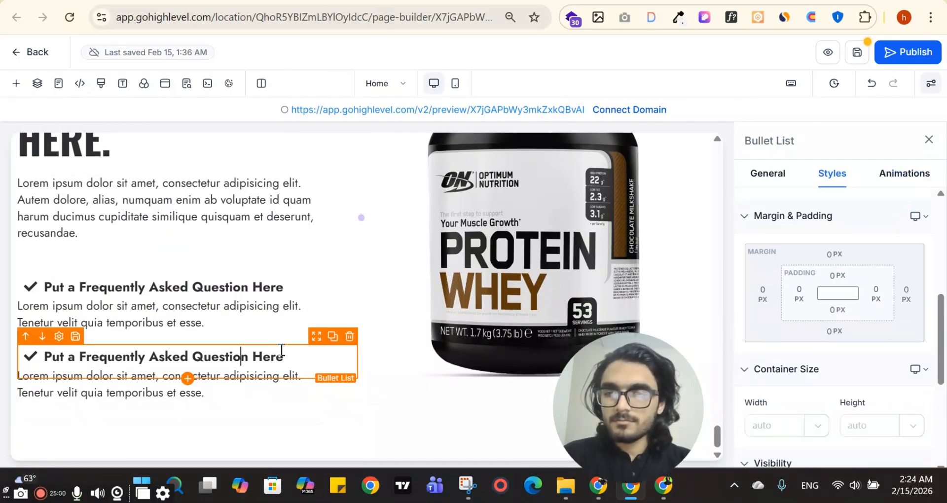
left_click(333, 336)
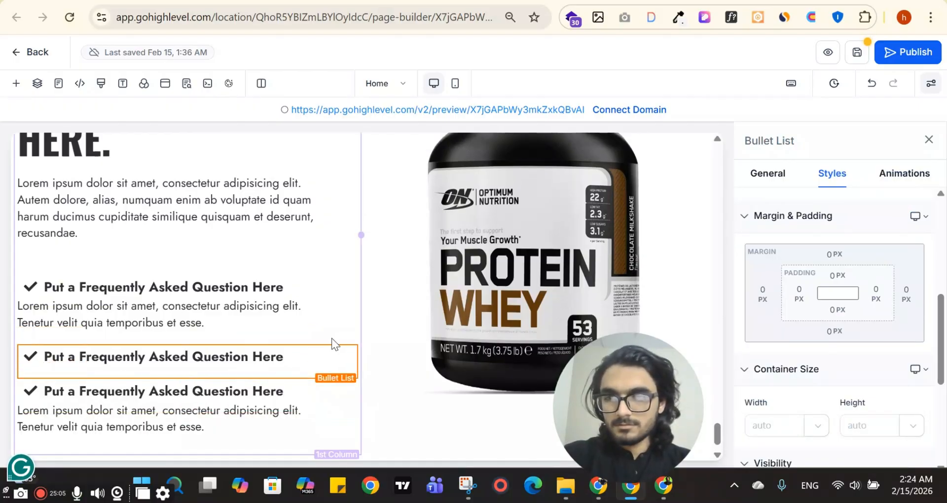
left_click_drag(317, 341, 313, 415)
left_click(295, 361)
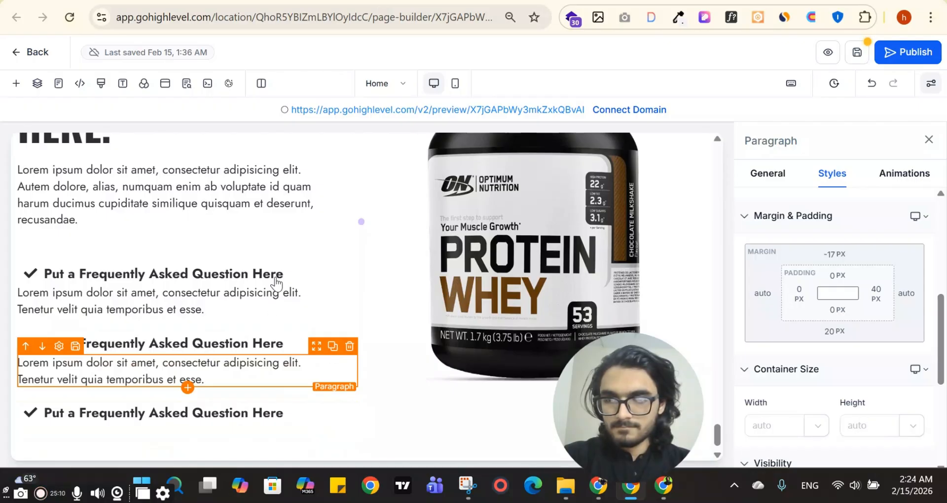
- Duplicate the second FAQ answer paragraph and place the copy below the third question
scroll(273, 355, "down", 1)
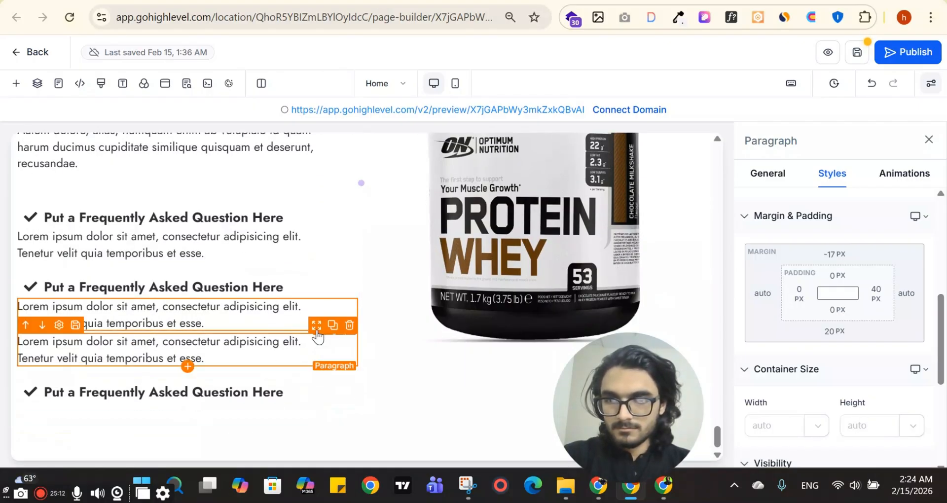
left_click_drag(317, 334, 299, 384)
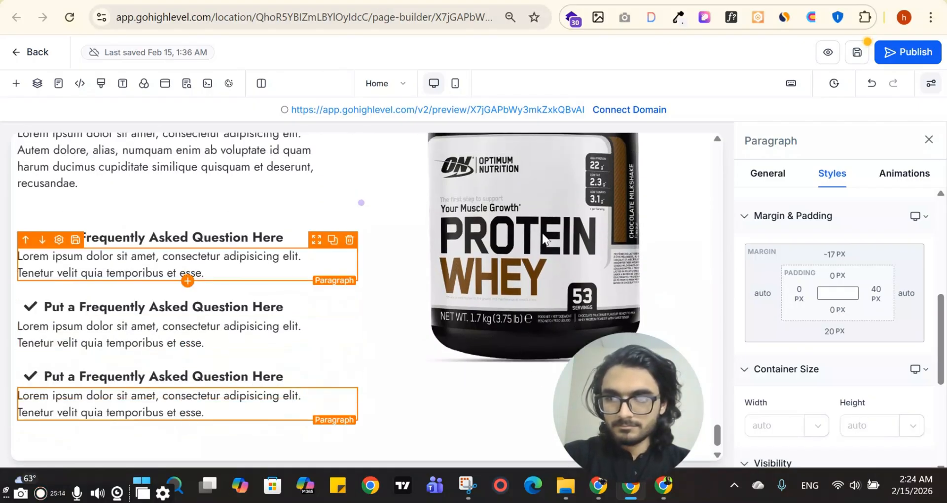
left_click(929, 139)
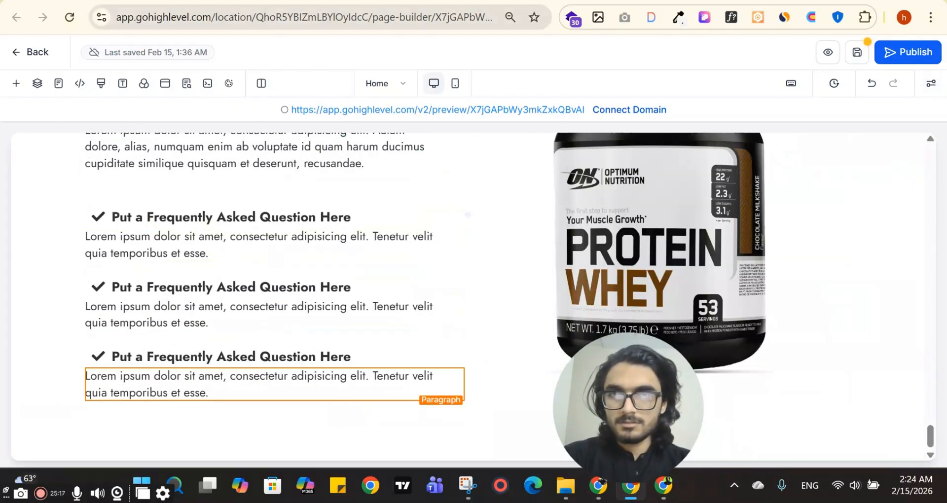
- Check the question icon on the ClickFunnels reference page, and set the first FAQ question's bullet icon in GoHighLevel to question-circle
left_click(261, 1)
scroll(152, 220, "down", 2)
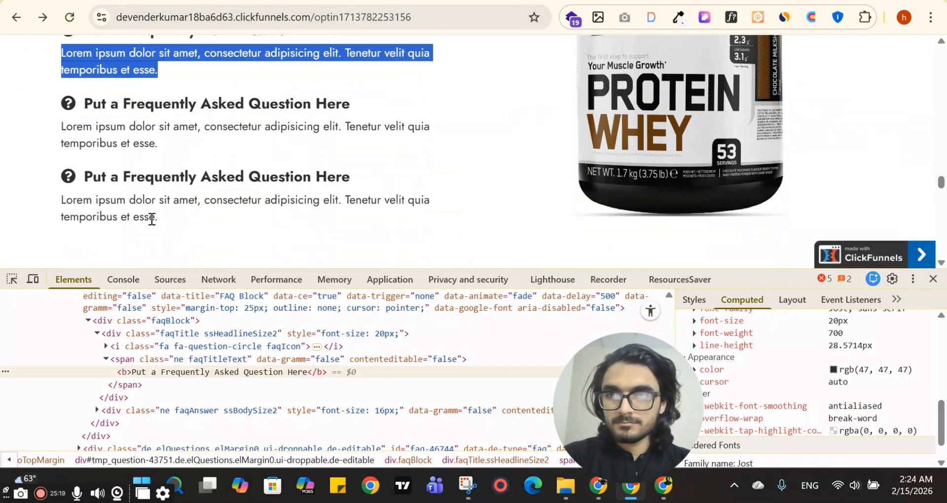
left_click(73, 177)
left_click(148, 0)
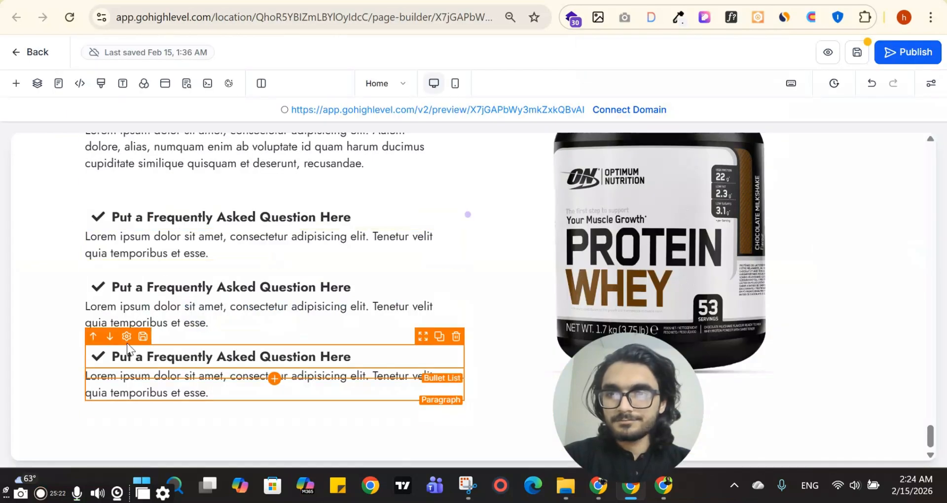
left_click(168, 218)
scroll(831, 334, "down", 2)
scroll(830, 335, "down", 5)
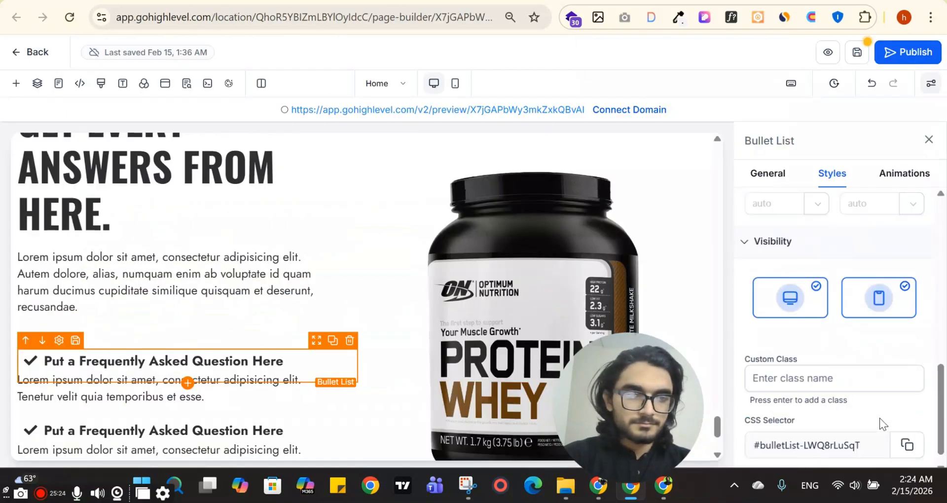
left_click(773, 176)
scroll(858, 334, "down", 6)
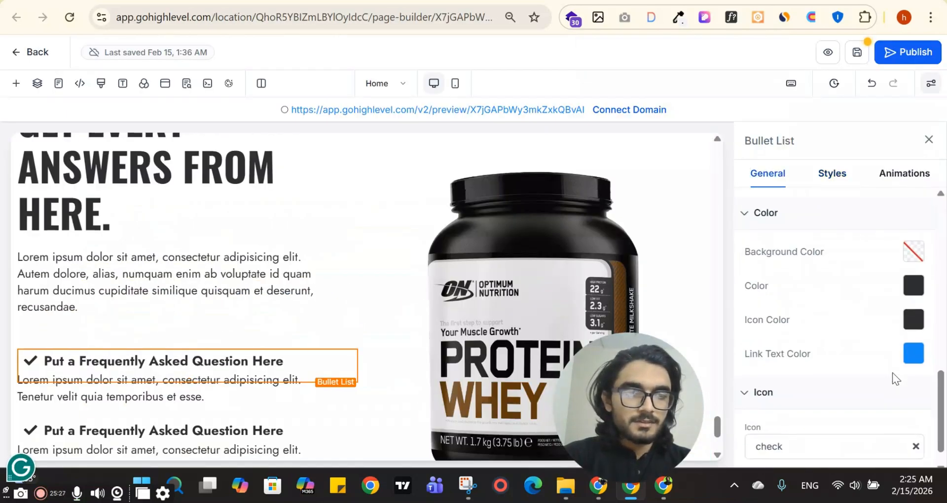
left_click(848, 423)
scroll(838, 385, "down", 2)
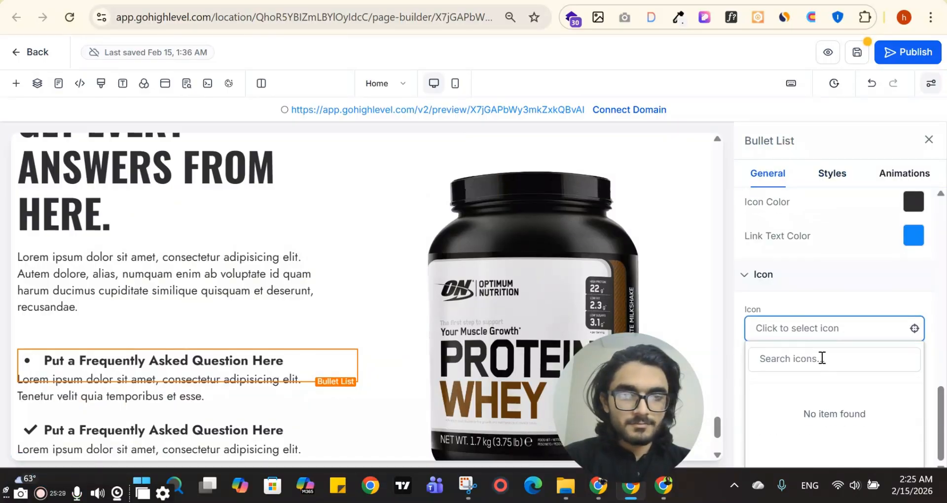
type("ques")
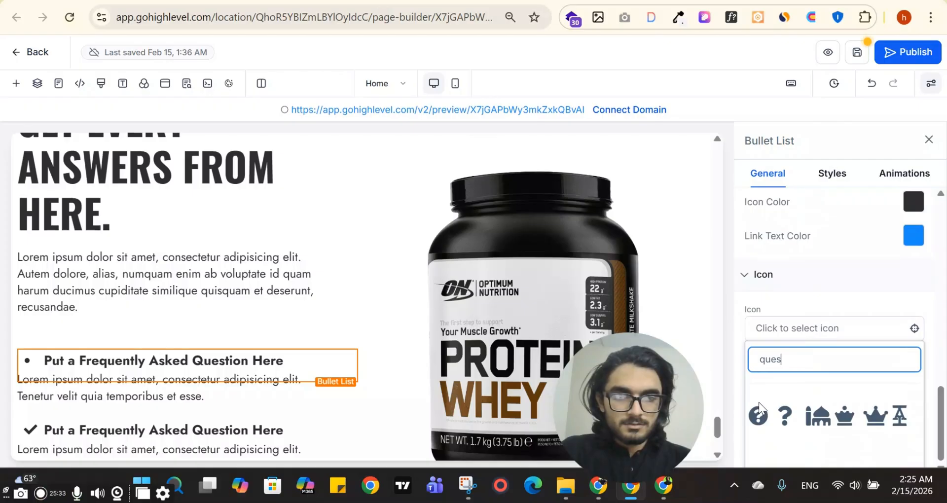
left_click(759, 414)
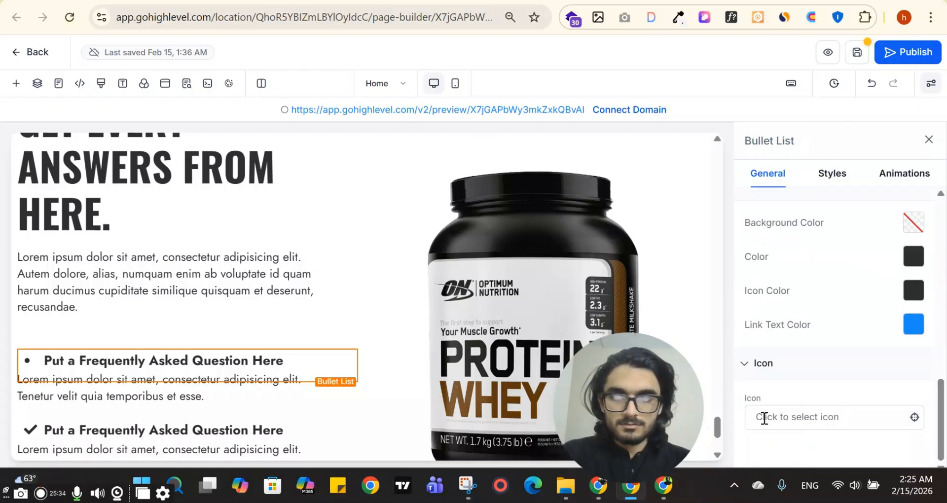
- Set the second FAQ question's bullet icon to question-circle
scroll(197, 296, "down", 3)
left_click(849, 419)
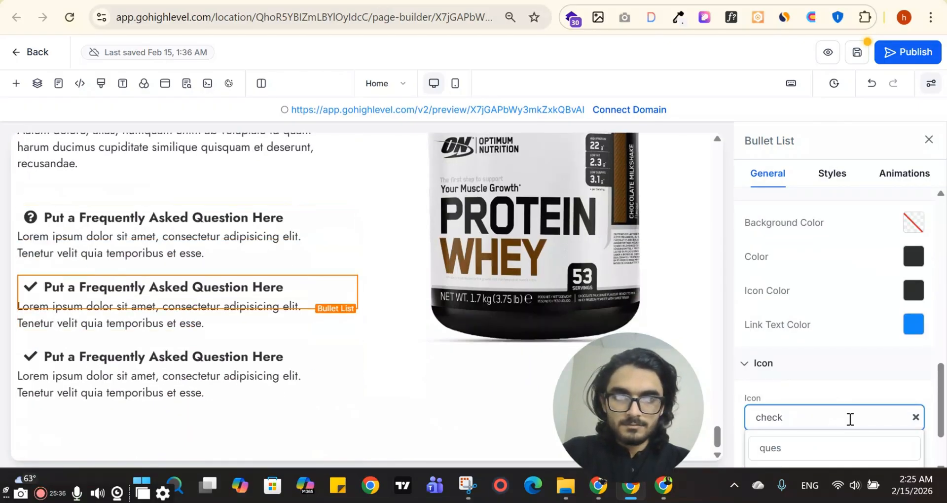
scroll(849, 414, "down", 2)
left_click(838, 360)
left_click(759, 417)
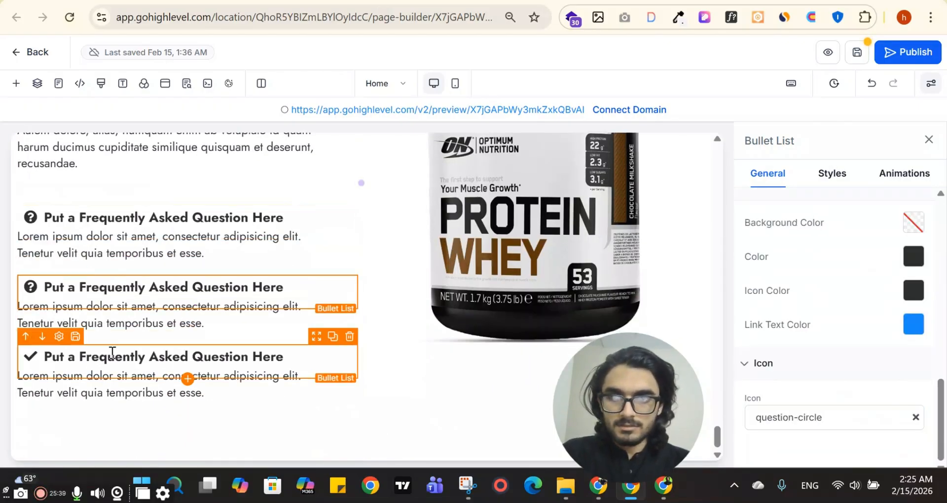
- Set the third FAQ question's bullet icon to question-circle and close its settings
left_click(806, 417)
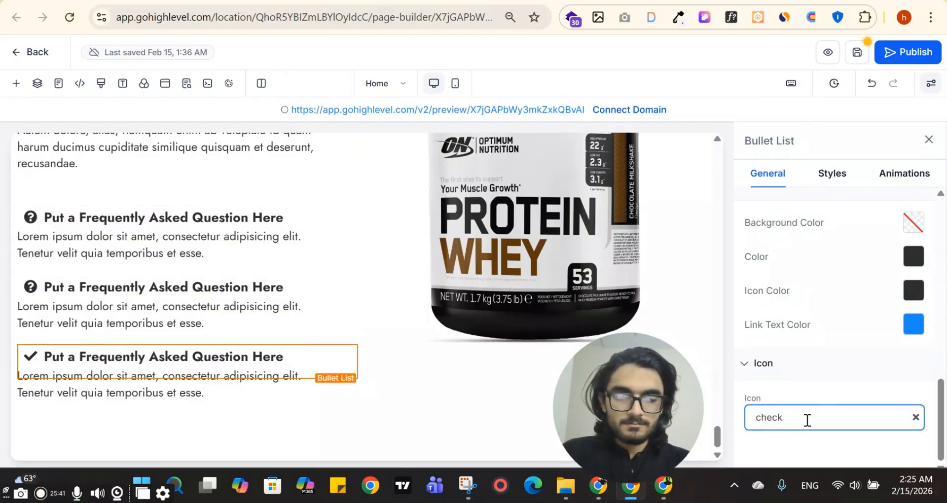
scroll(807, 420, "down", 2)
left_click(758, 417)
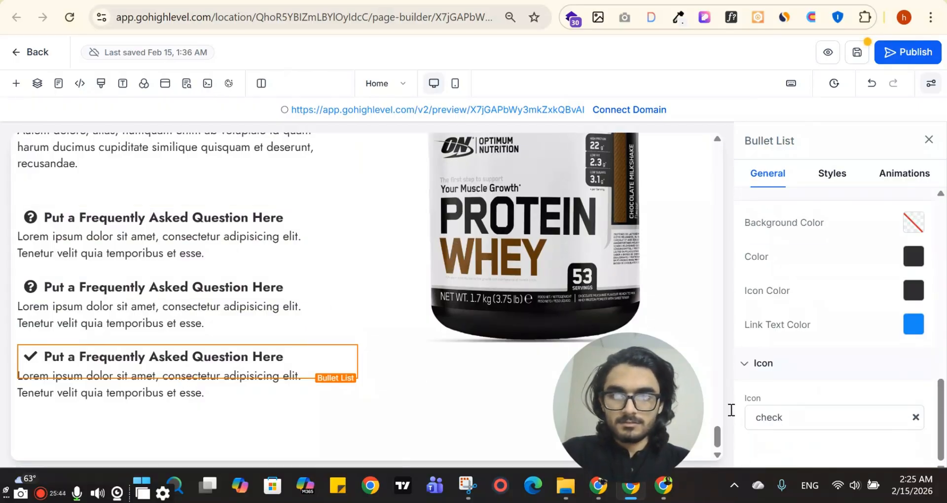
left_click(929, 140)
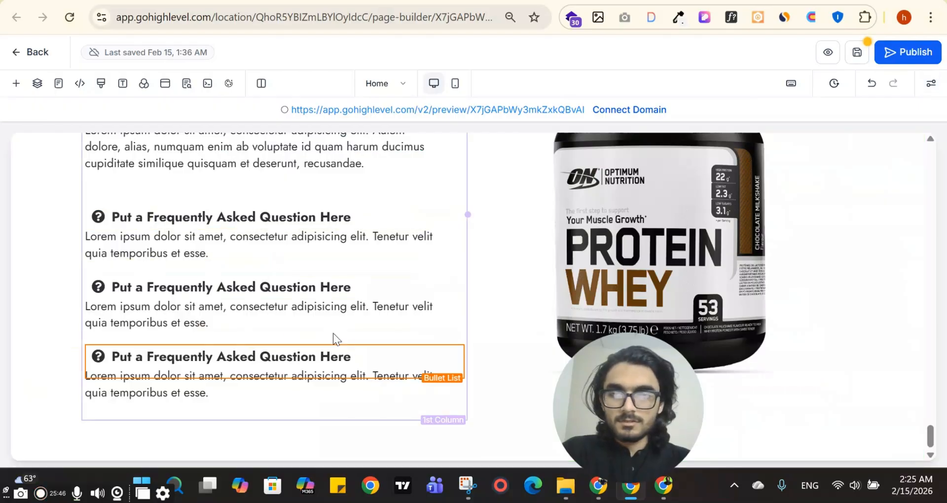
- Examine the layout of the Choose Packages and Trusted by Health Leaders sections on the ClickFunnels reference page
scroll(463, 269, "up", 3)
key("ctrl+Tab")
scroll(415, 148, "down", 3)
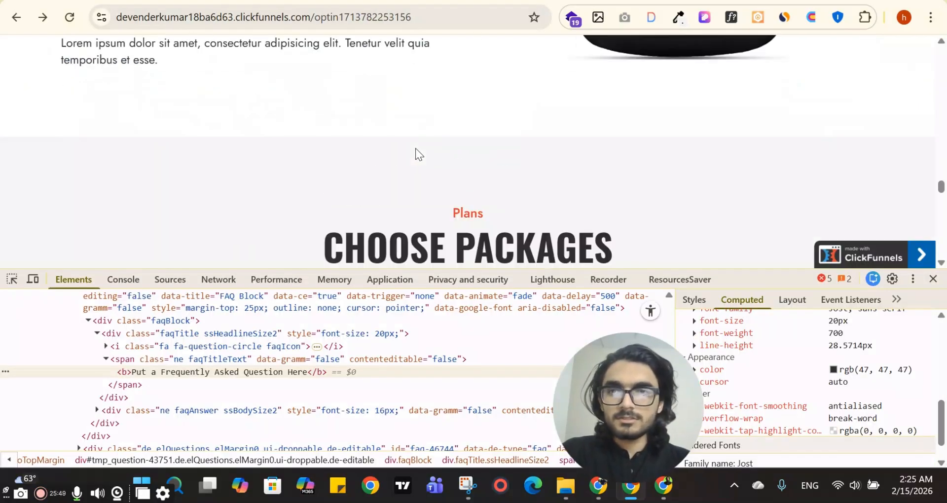
scroll(394, 150, "up", 2)
scroll(550, 149, "down", 12)
scroll(562, 143, "down", 10)
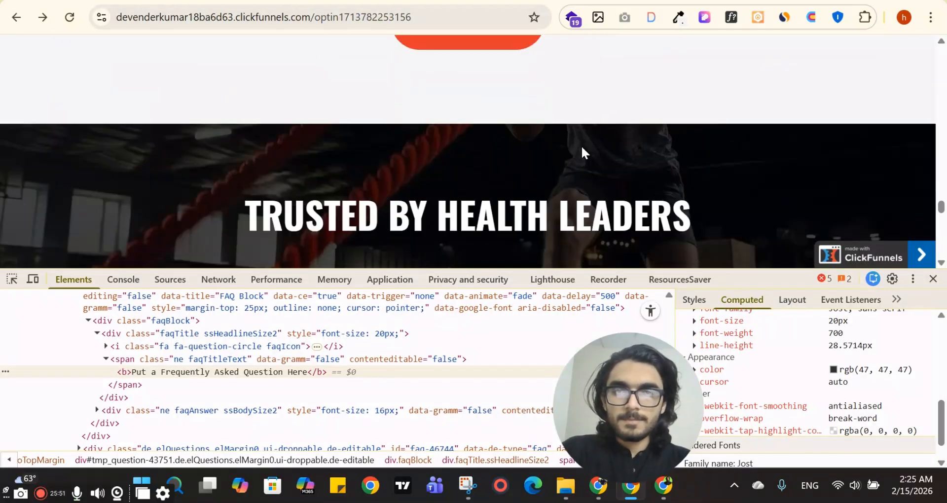
scroll(570, 131, "up", 10)
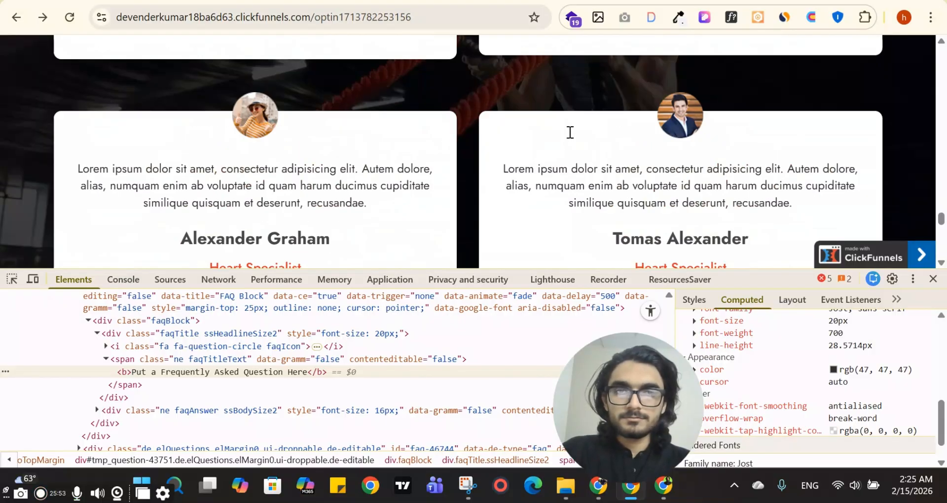
key("ctrl+Tab")
scroll(341, 195, "down", 3)
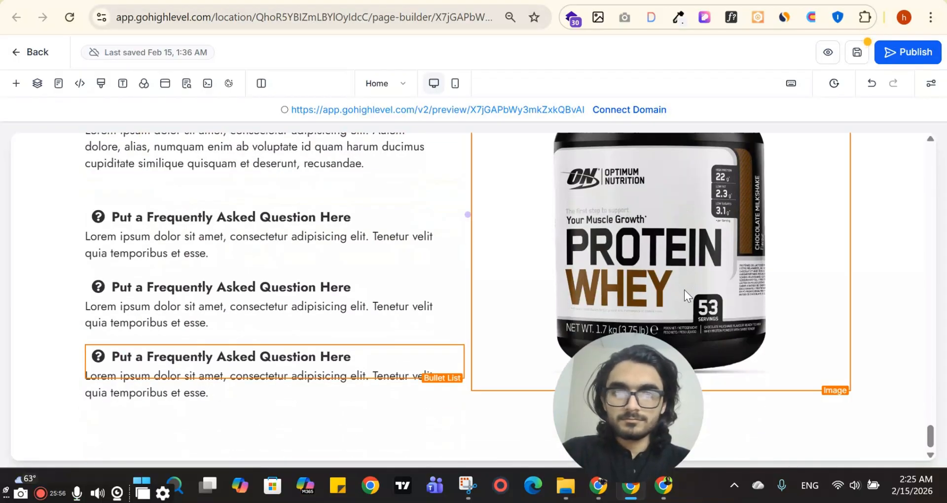
left_click(16, 83)
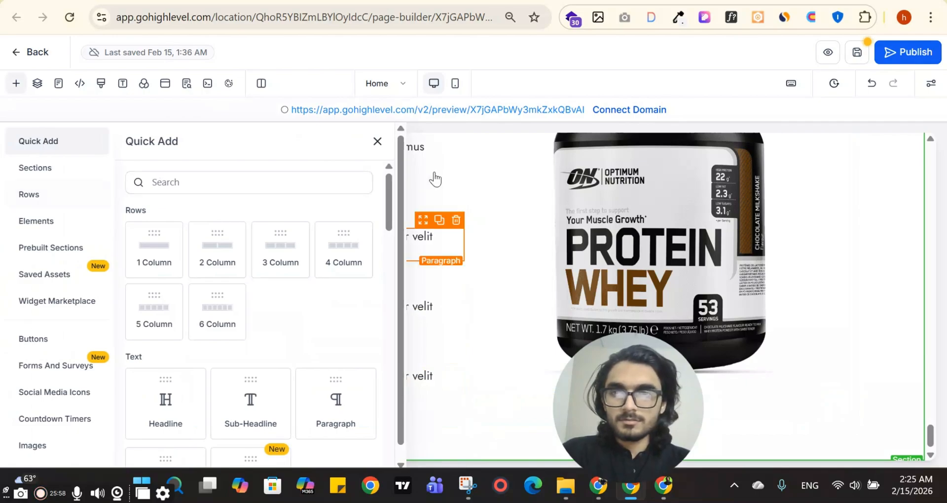
left_click(377, 142)
key("ctrl+Tab")
scroll(454, 149, "up", 5)
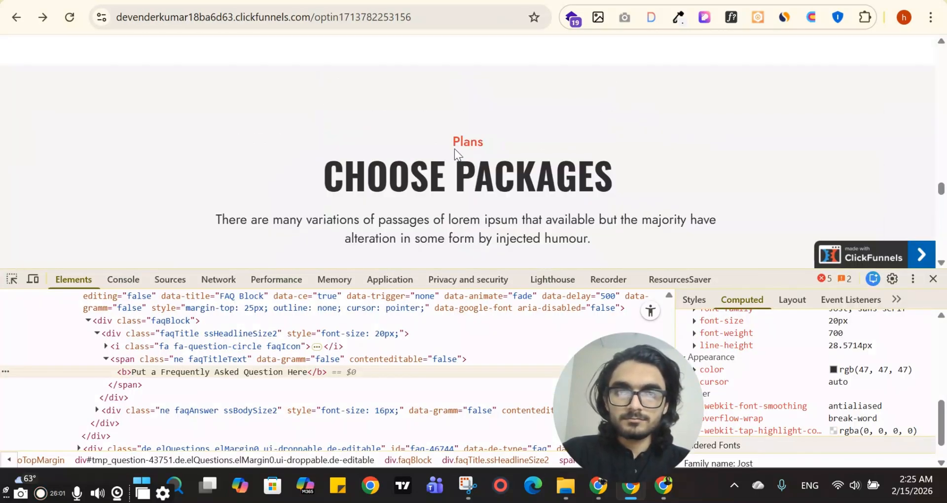
scroll(493, 149, "down", 3)
scroll(525, 154, "down", 6)
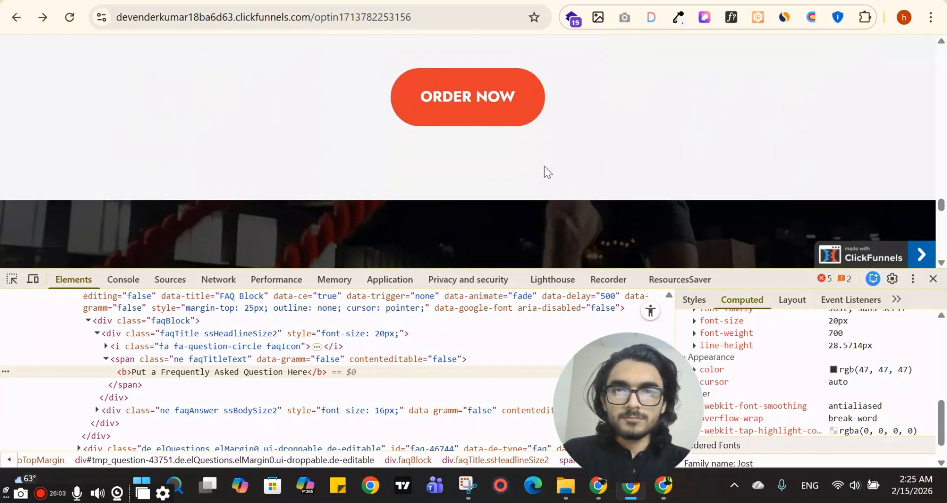
- In the GoHighLevel builder, duplicate the Product Showcase section and move the copy below the FAQ section
key("ctrl+Tab")
scroll(666, 198, "up", 15)
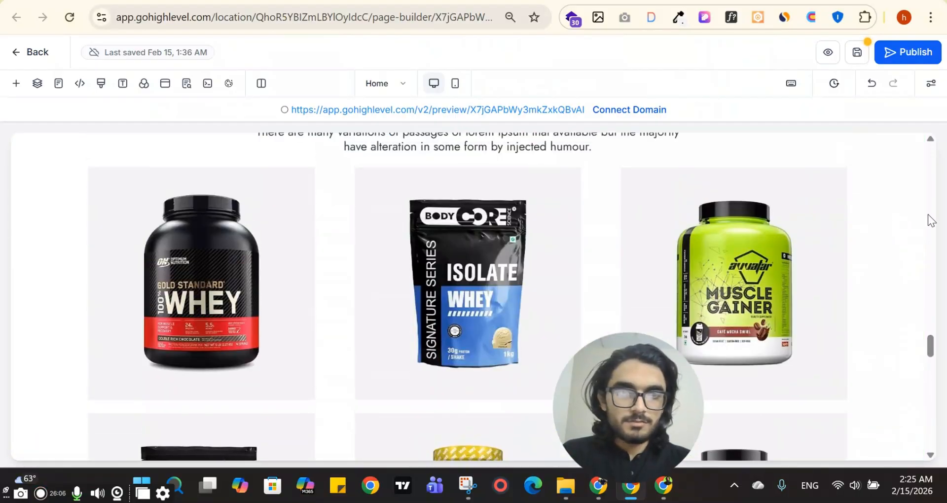
scroll(761, 192, "down", 4)
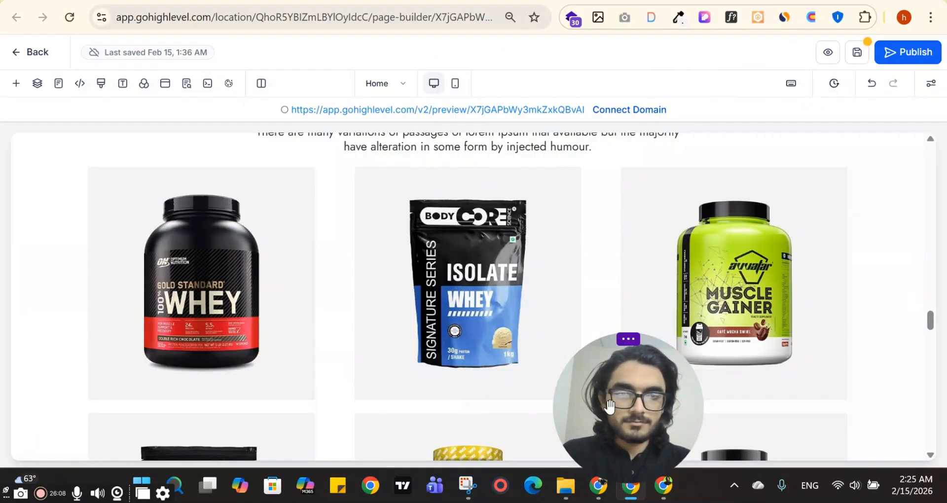
scroll(769, 259, "down", 1)
scroll(799, 267, "up", 4)
scroll(907, 269, "up", 4)
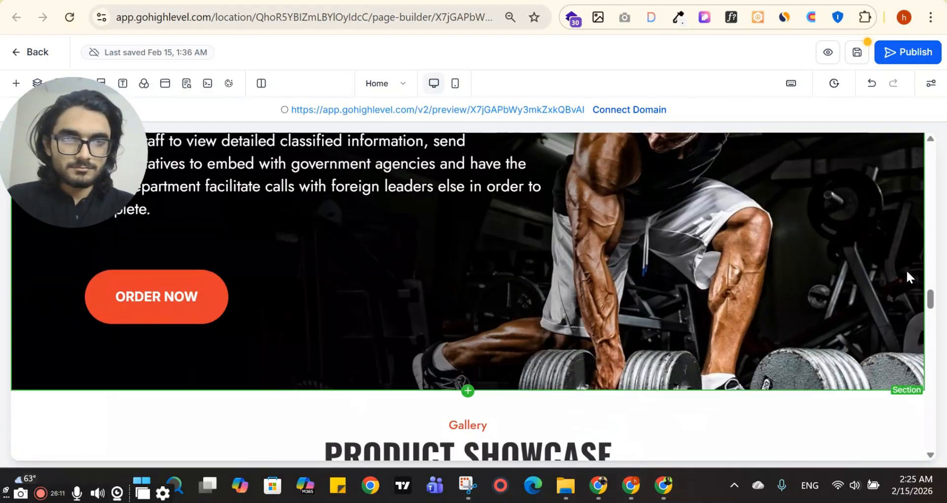
scroll(908, 247, "down", 8)
scroll(907, 247, "up", 6)
scroll(913, 154, "up", 2)
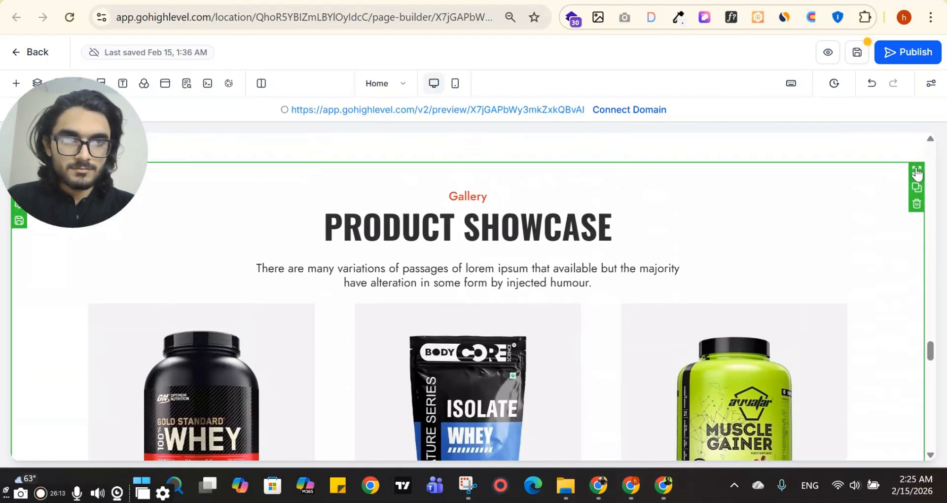
left_click_drag(916, 169, 921, 437)
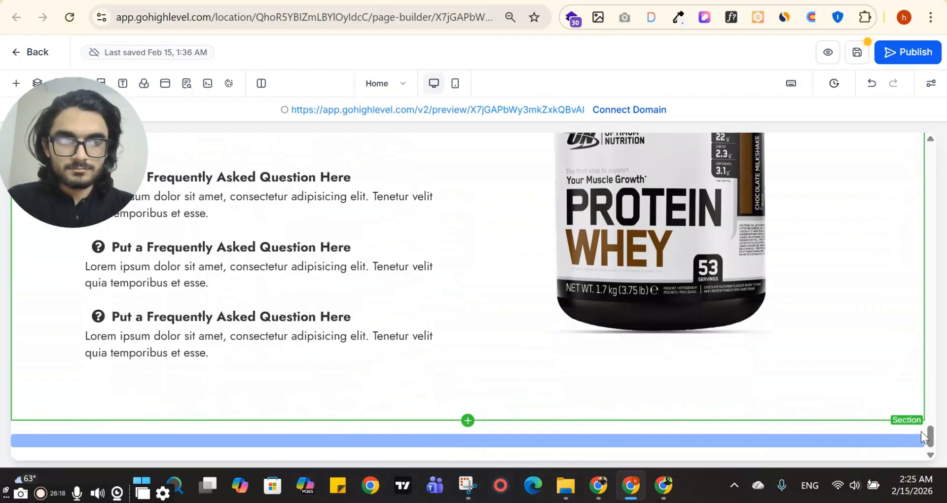
scroll(329, 269, "down", 9)
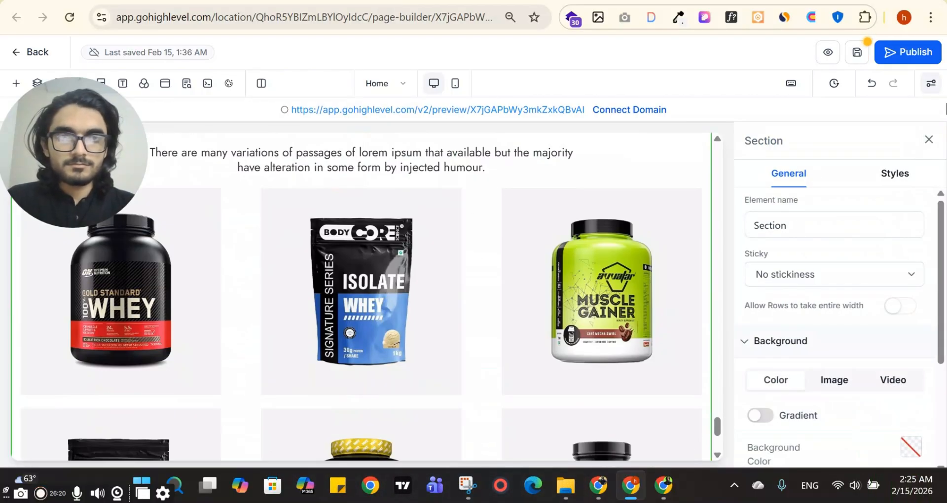
- Delete the second row of product images from the copied Product Showcase section
left_click(930, 143)
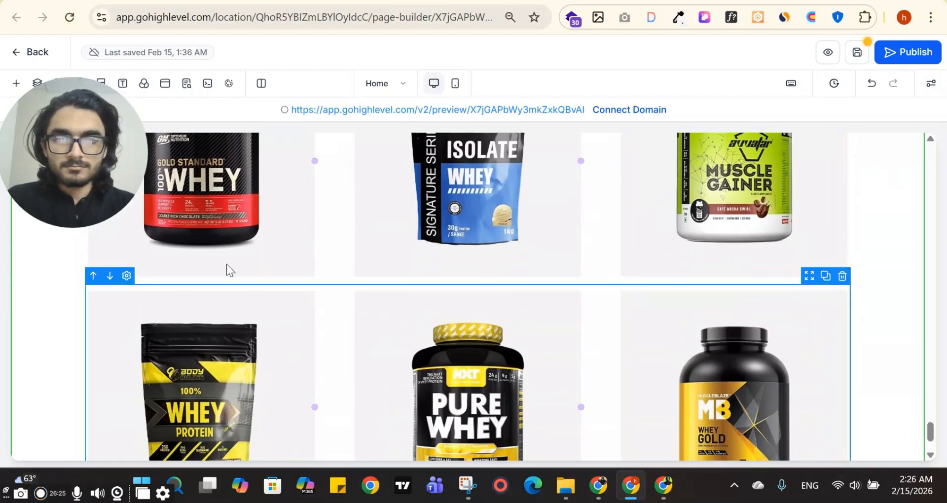
scroll(227, 265, "up", 5)
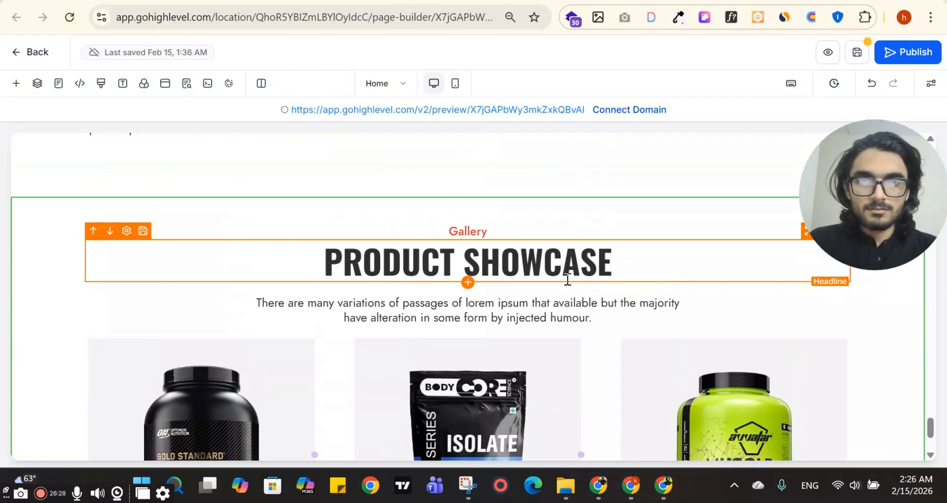
scroll(568, 280, "down", 3)
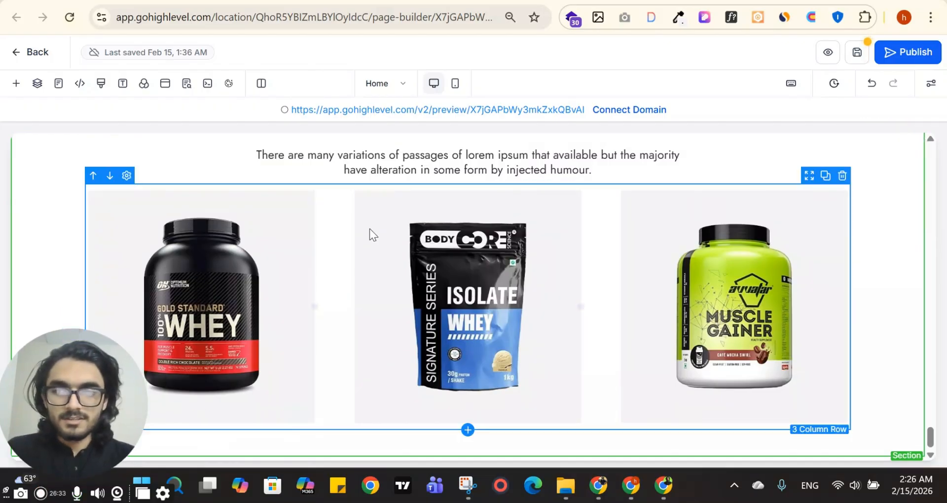
- Copy the "Plans" label above the Choose Packages headline on the ClickFunnels reference page as plain text
key("ctrl+Tab")
scroll(380, 161, "up", 6)
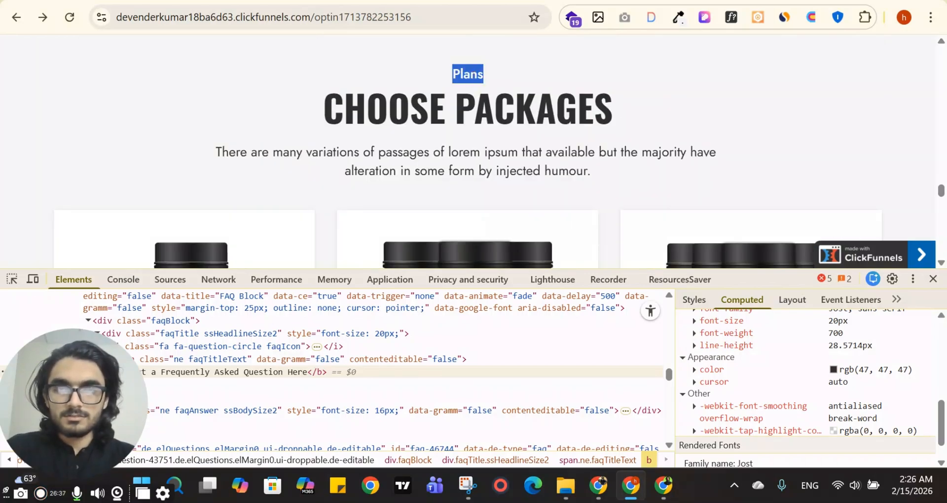
key("ctrl+c")
key("ctrl+t")
key("ctrl+v")
key("BackSpace")
key("ctrl+w")
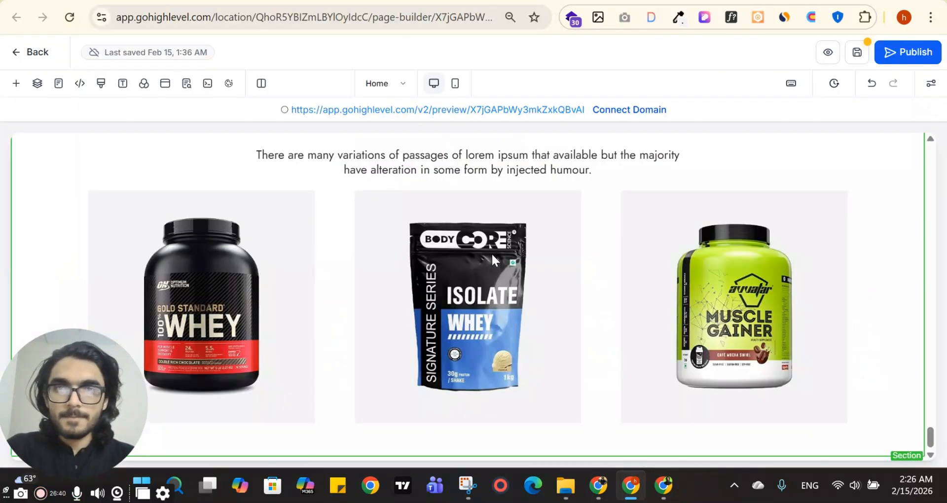
- Replace the "Gallery" label in the copied showcase section with "Plans" and return to the reference page
scroll(491, 252, "up", 6)
double_click(462, 382)
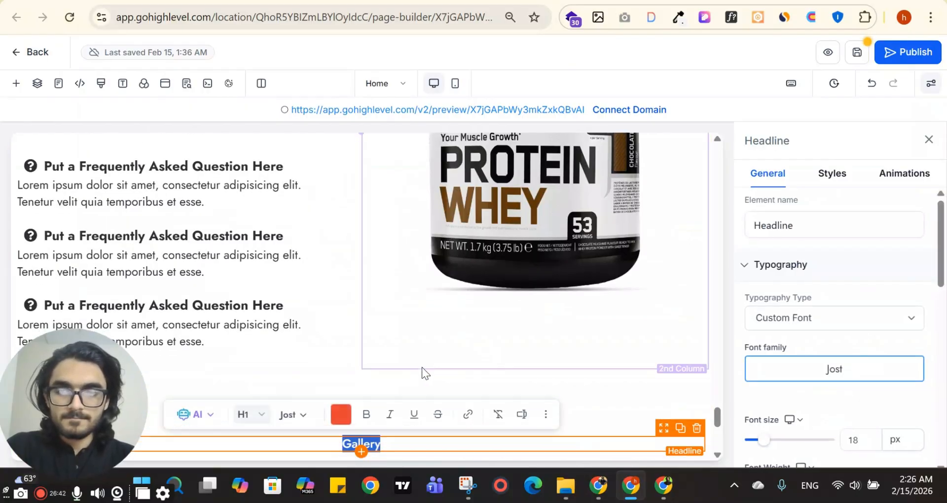
scroll(422, 367, "down", 3)
key("ctrl+v")
left_click(404, 332)
key("ctrl+Tab")
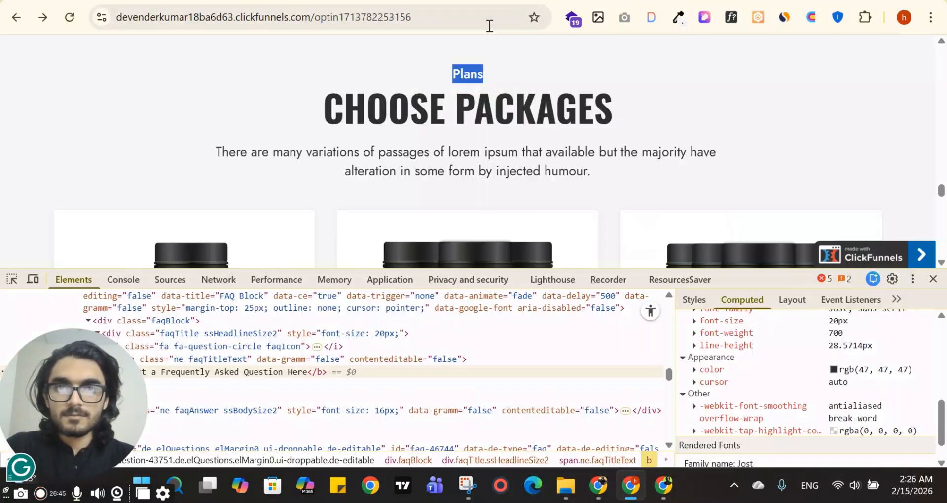
- Copy the "CHOOSE PACKAGES" headline from the ClickFunnels reference page as plain text
triple_click(449, 98)
key("ctrl+c")
key("ctrl+t")
key("ctrl+v")
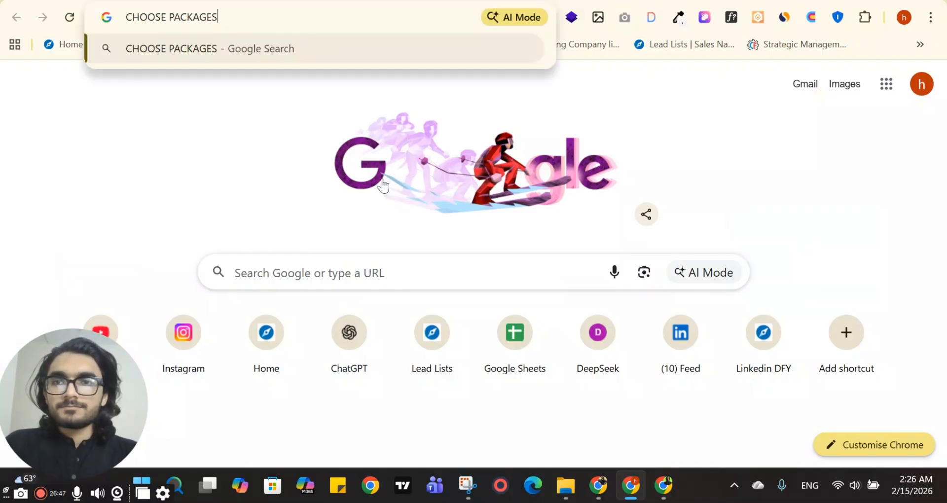
key("ctrl+a")
key("ctrl+w")
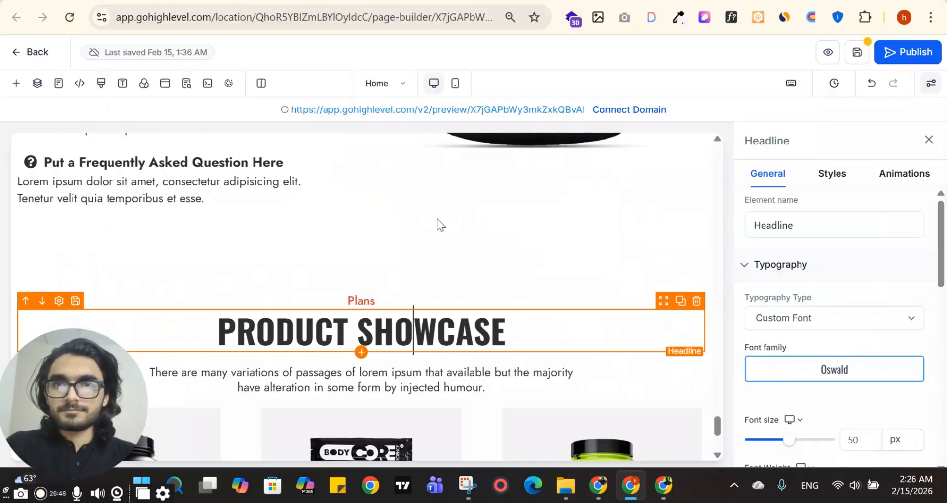
- Replace the "PRODUCT SHOWCASE" headline in the copied section with "CHOOSE PACKAGES" and check it against the reference page
triple_click(468, 332)
key("ctrl+v")
scroll(468, 331, "down", 3)
key("ctrl+Tab")
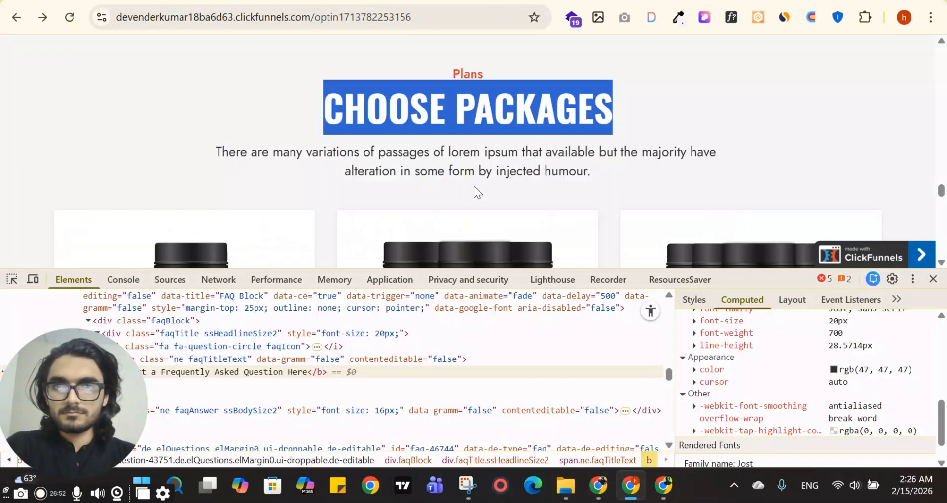
scroll(475, 186, "down", 5)
key("ctrl+shift+Tab")
- Set the Choose Packages section's background to the saved light grey custom color
scroll(688, 179, "up", 3)
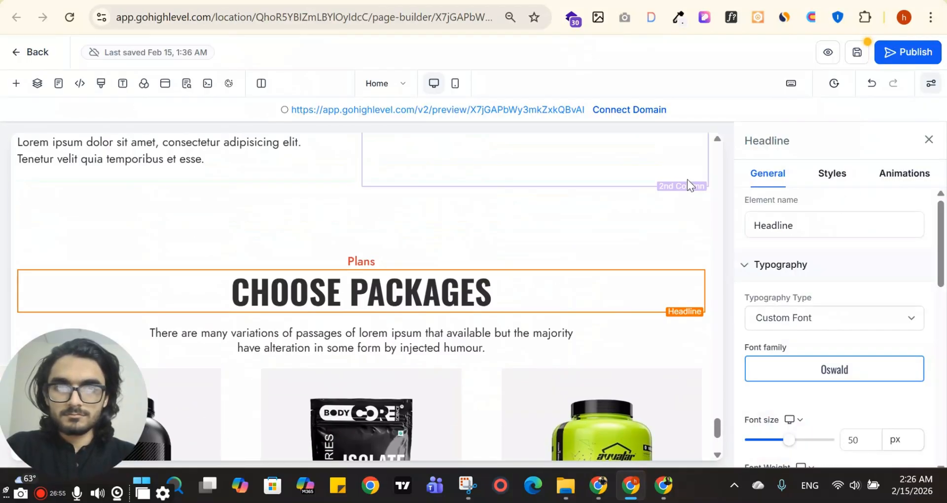
left_click(663, 231)
scroll(913, 271, "down", 3)
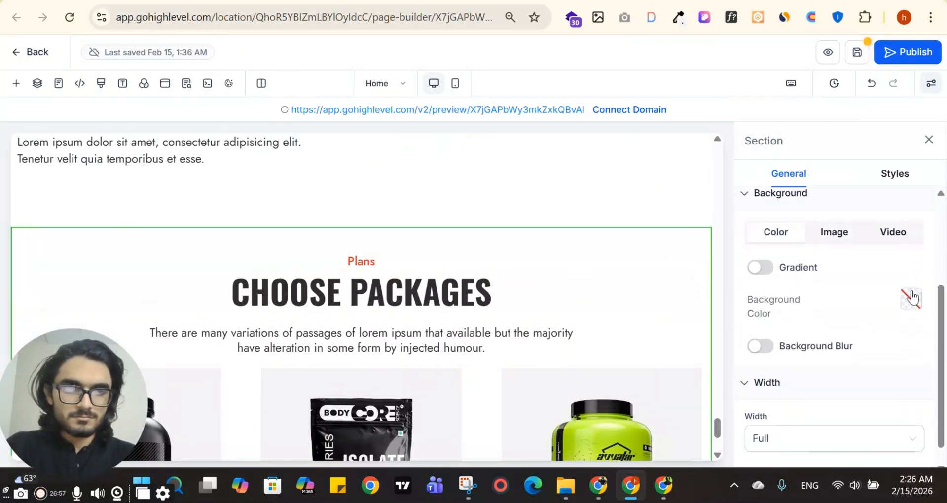
left_click(912, 298)
left_click(827, 270)
scroll(443, 349, "down", 2)
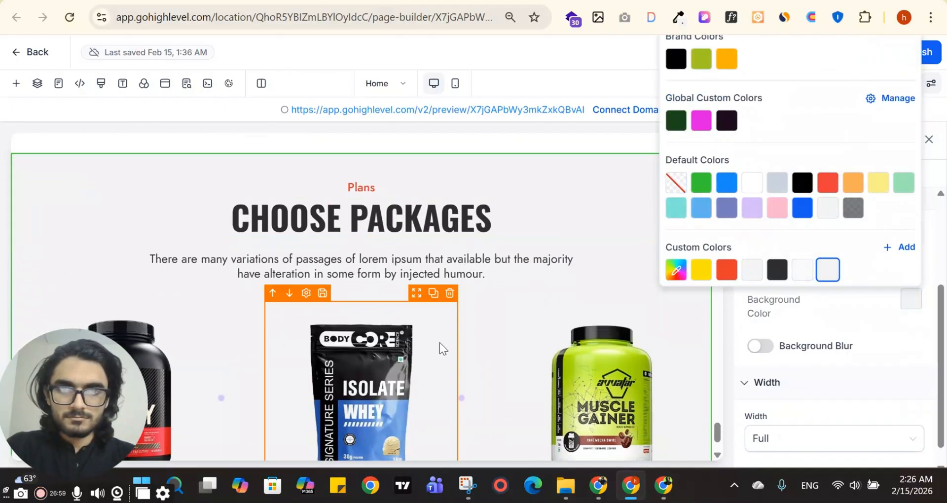
- Give each of the three product columns under Choose Packages a white background
left_click(220, 316)
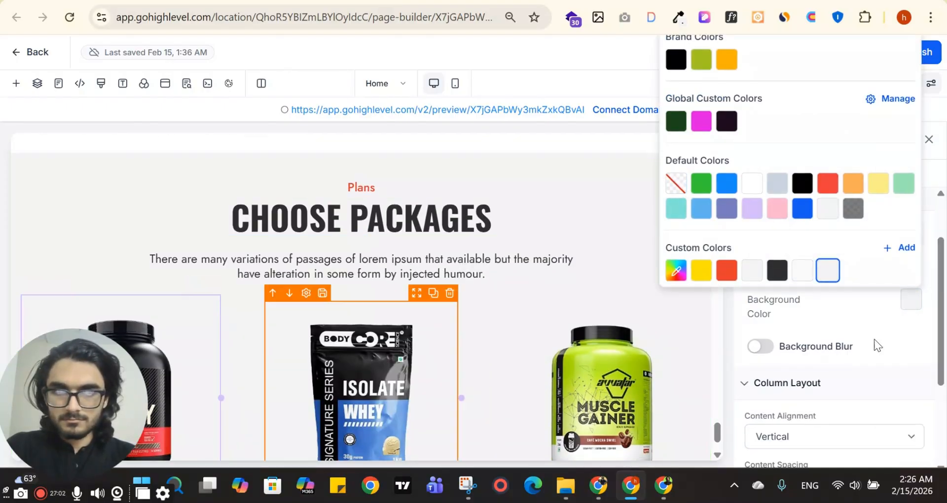
left_click(912, 299)
left_click(752, 183)
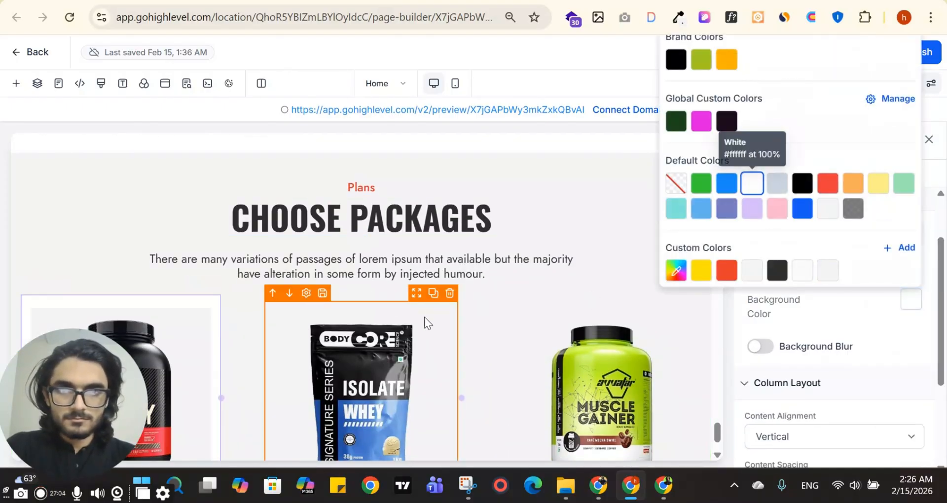
left_click(407, 299)
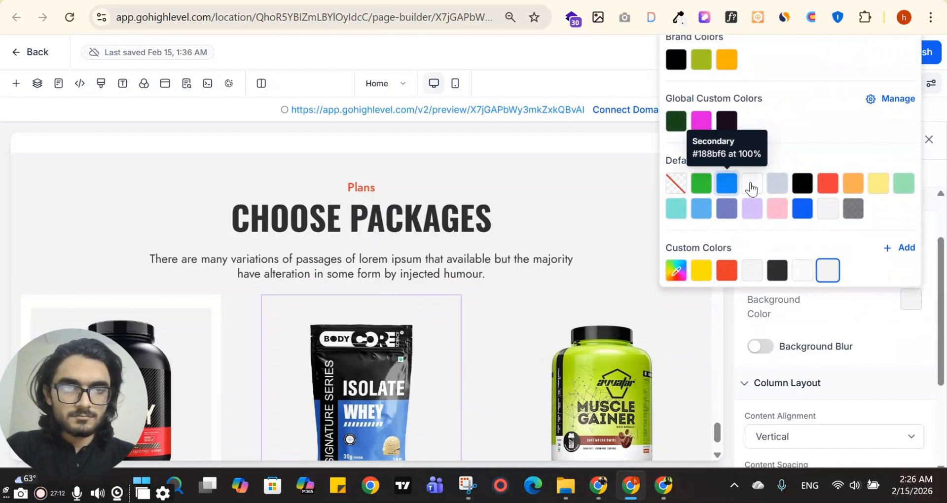
left_click(752, 183)
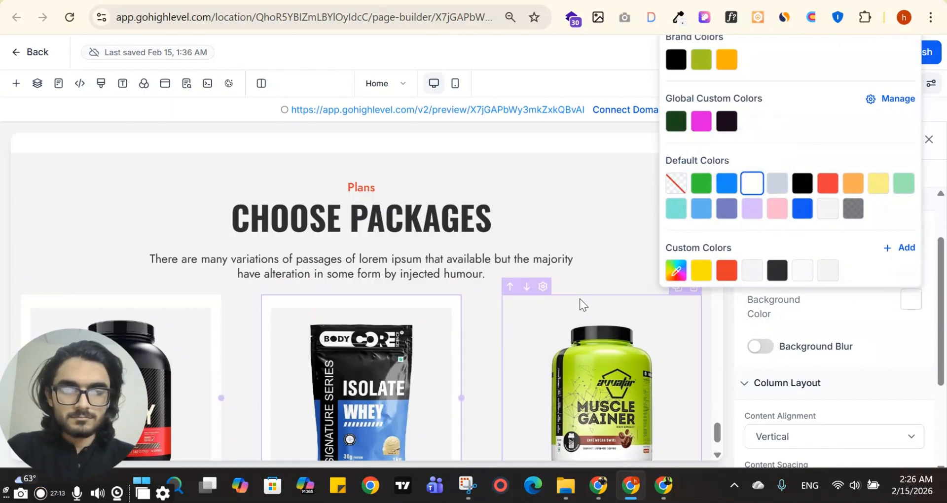
left_click(822, 294)
left_click(907, 300)
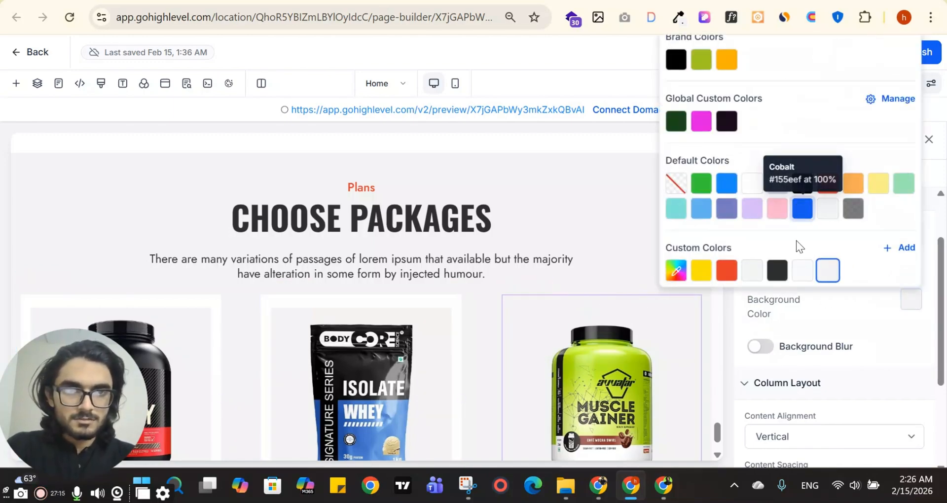
left_click(752, 183)
scroll(459, 303, "down", 2)
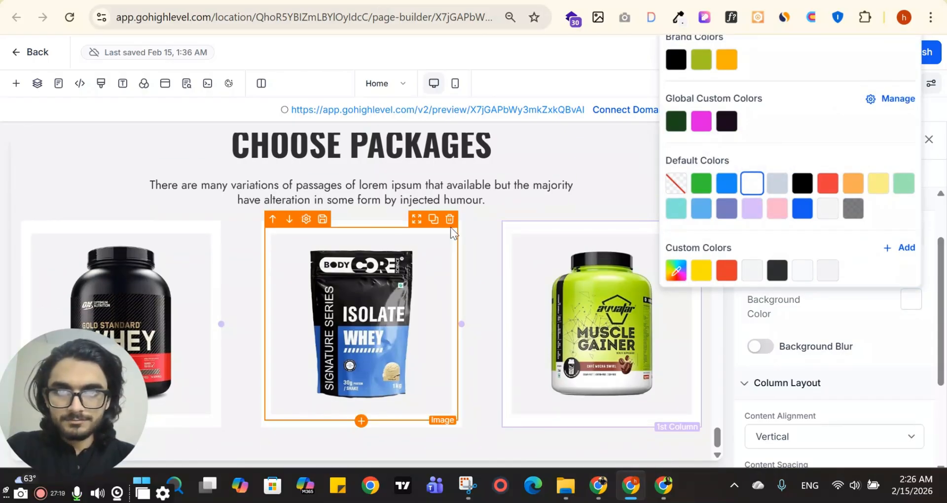
- Upload 18.png from the Youtube Funnel data folder and insert it as the first package column's image
key("ctrl+Tab")
scroll(249, 152, "up", 2)
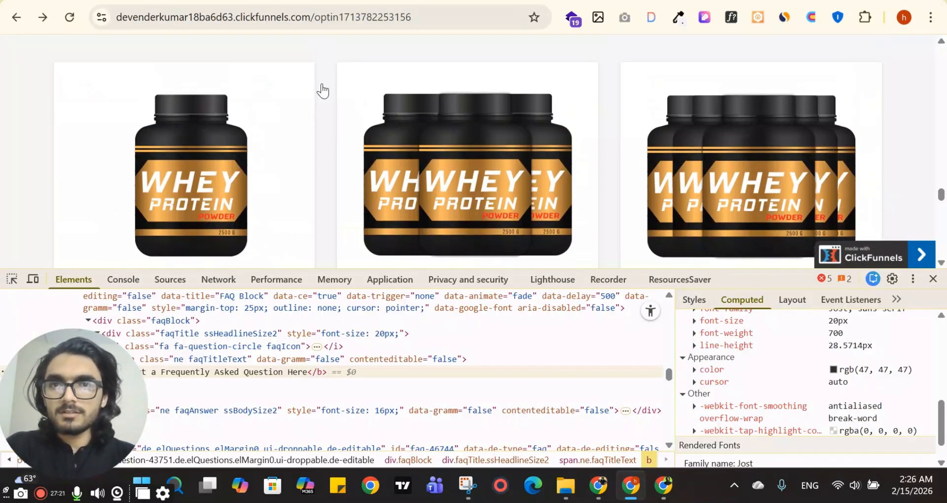
key("ctrl+shift+Tab")
left_click(186, 244)
scroll(888, 276, "down", 1)
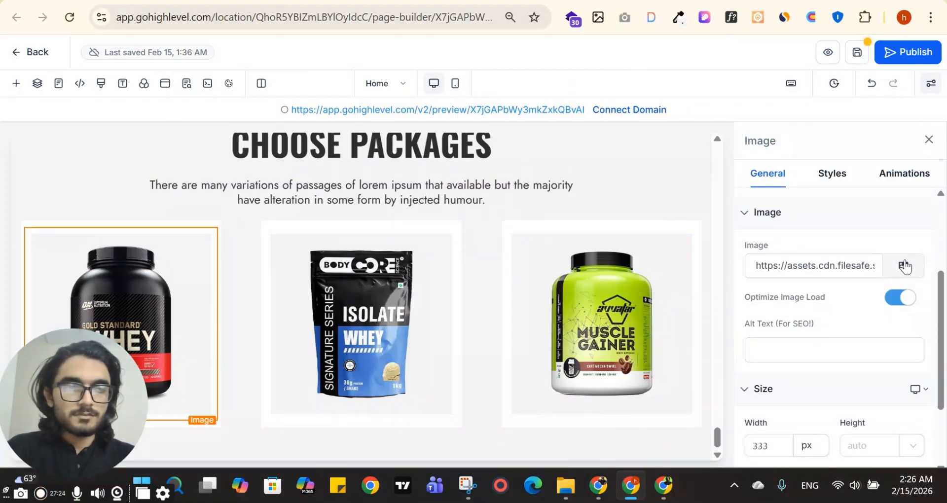
left_click(921, 262)
key("ctrl+Tab")
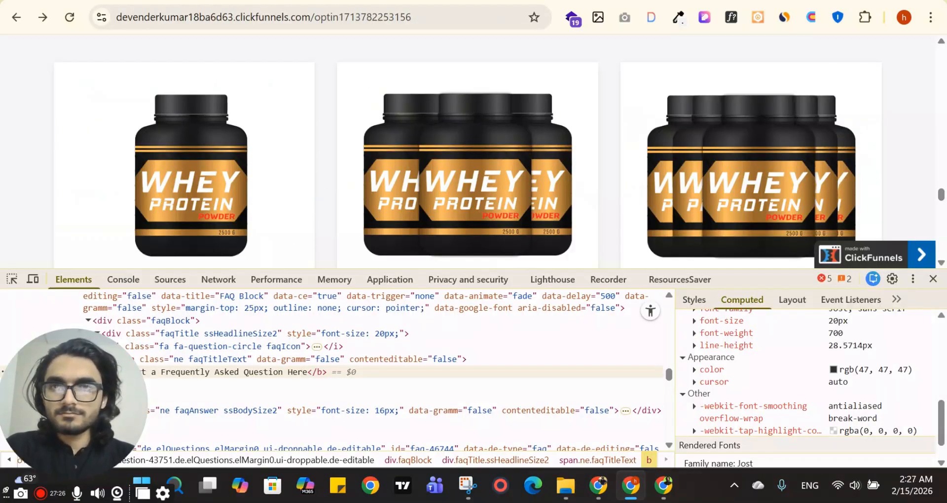
key("ctrl+shift+Tab")
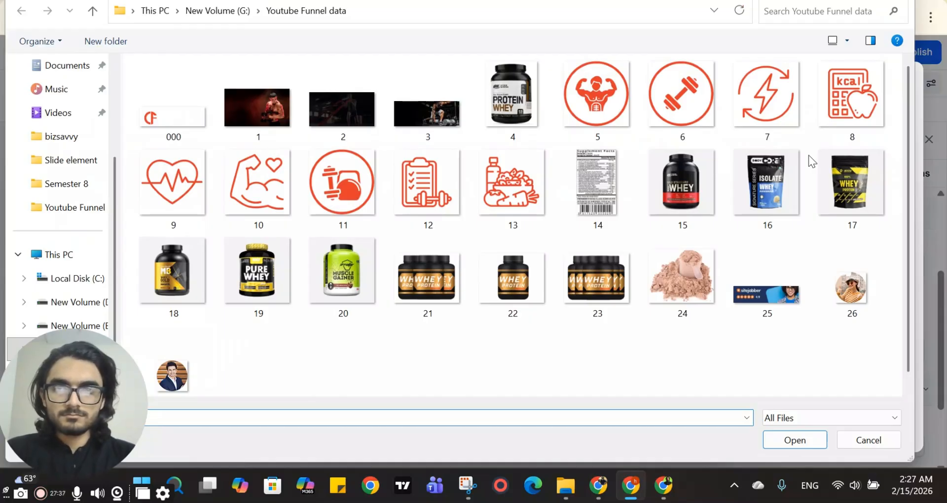
left_click(197, 272)
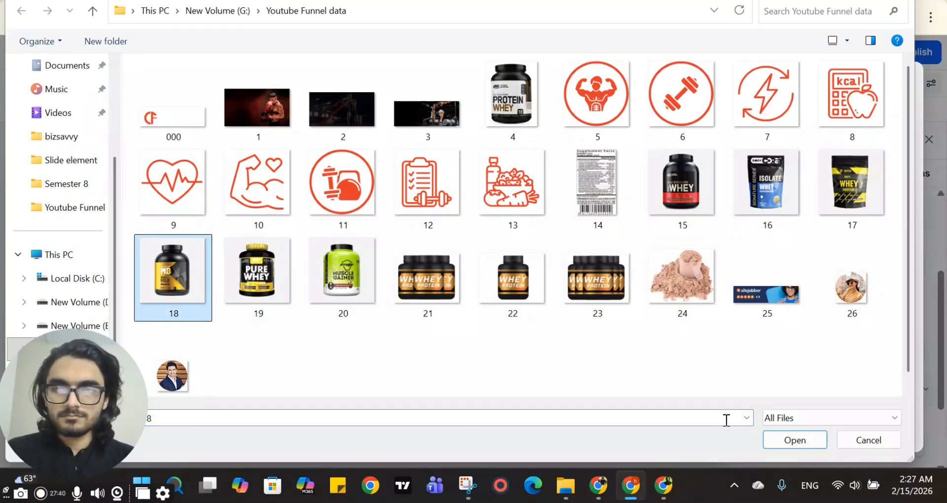
left_click(795, 441)
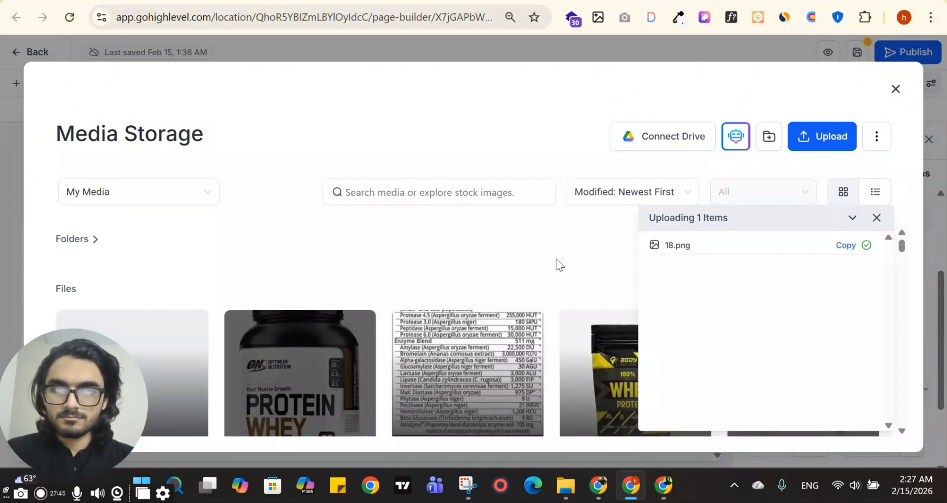
left_click(188, 356)
left_click(835, 431)
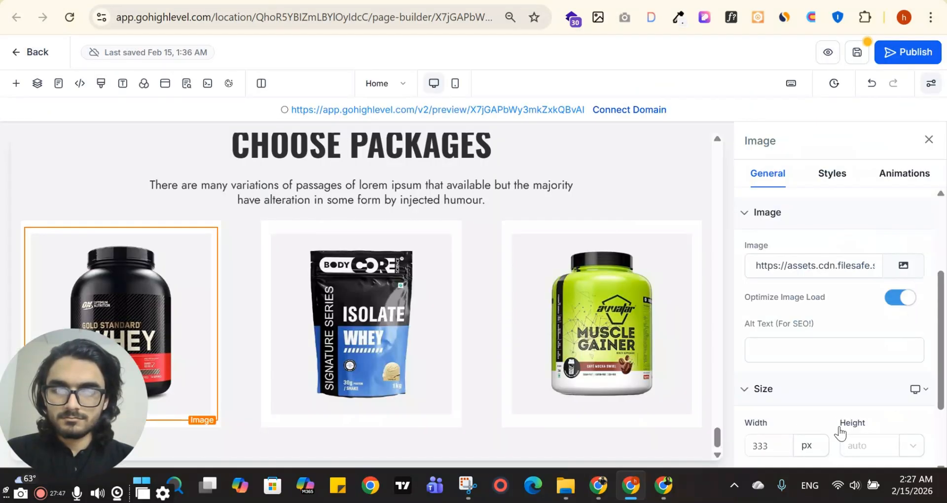
- Delete the image in the first package column and add a new Image element in its place
left_click(410, 320)
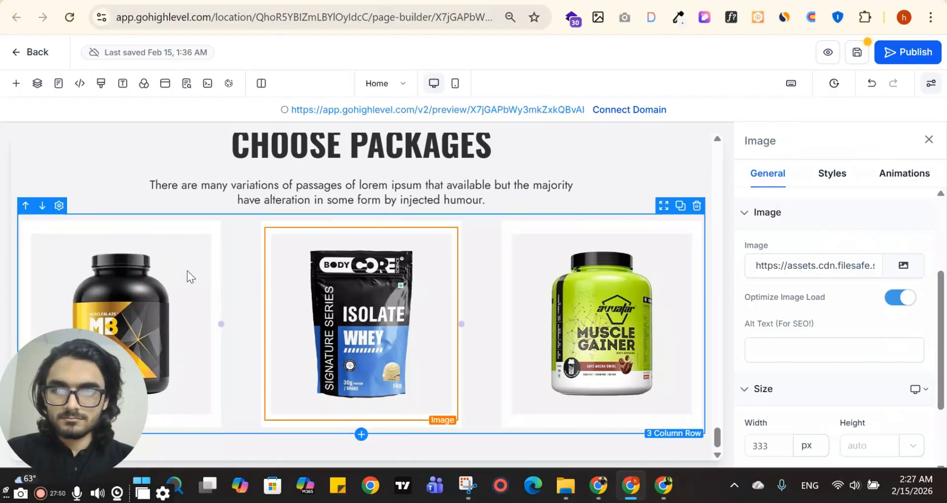
left_click(180, 300)
scroll(890, 313, "down", 2)
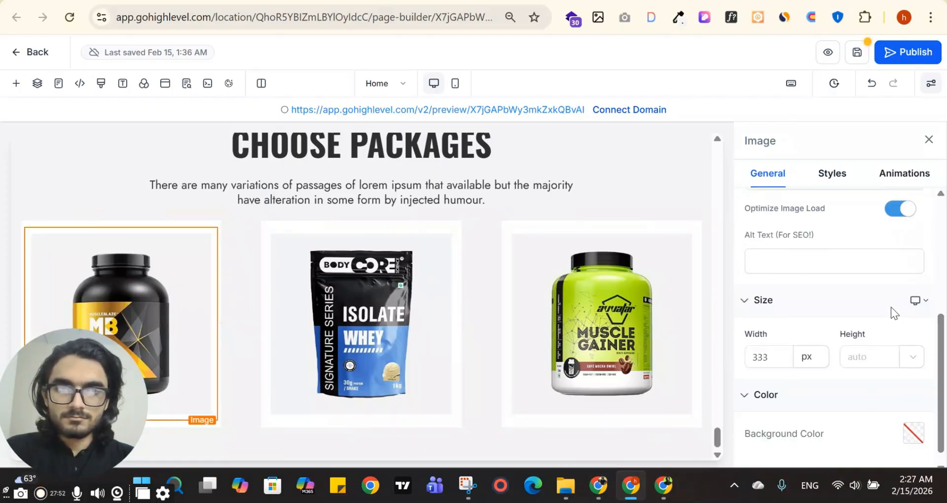
mouse_move(216, 228)
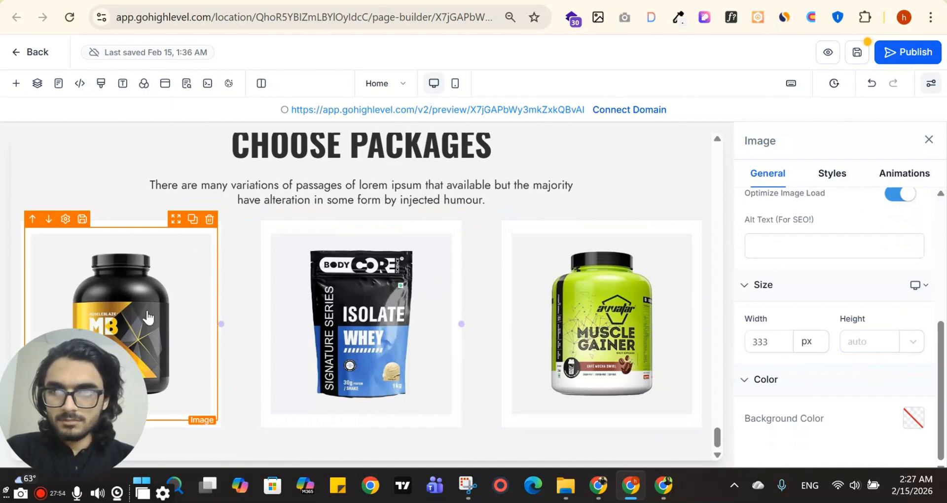
key("Delete")
left_click(123, 324)
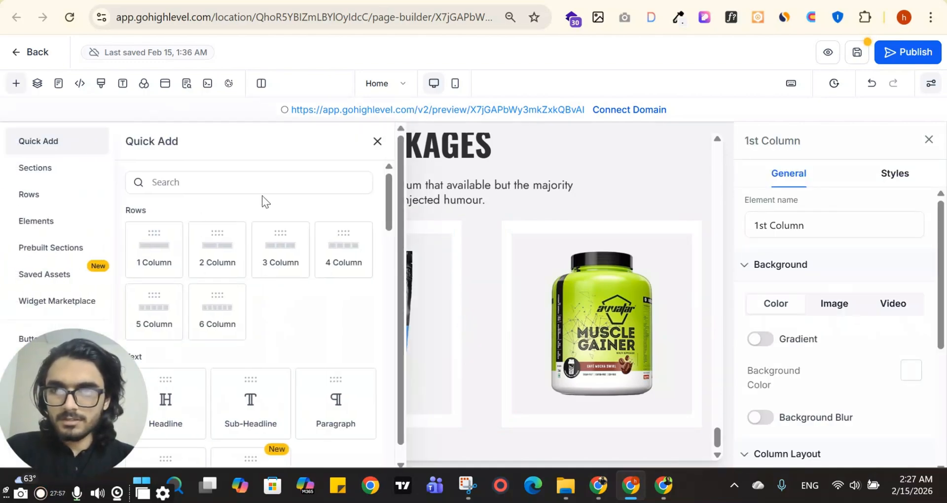
left_click(268, 184)
type("ima")
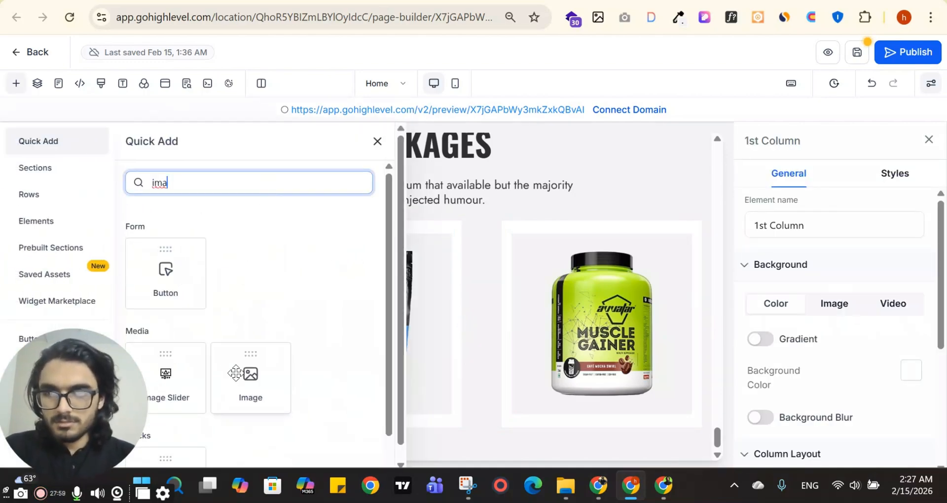
left_click(262, 329)
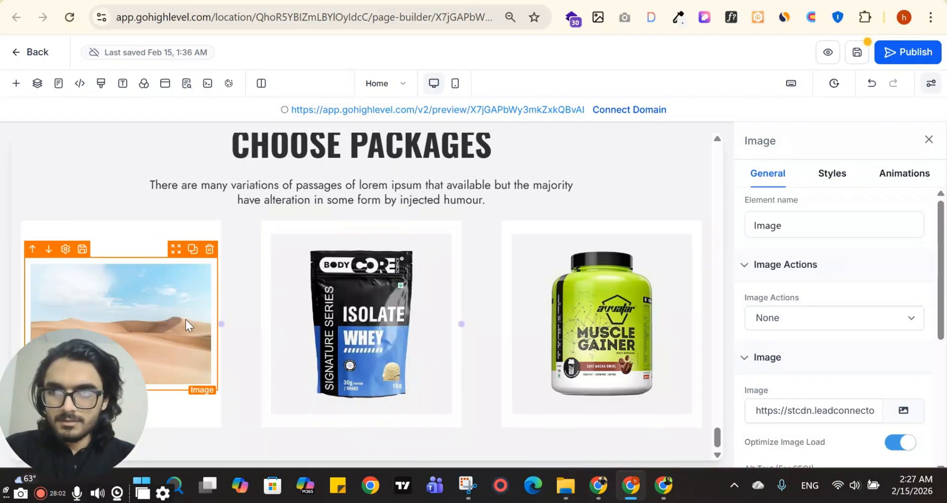
- Upload 22.png, the single whey protein jar, from the Youtube Funnel data folder to the media storage
left_click(904, 410)
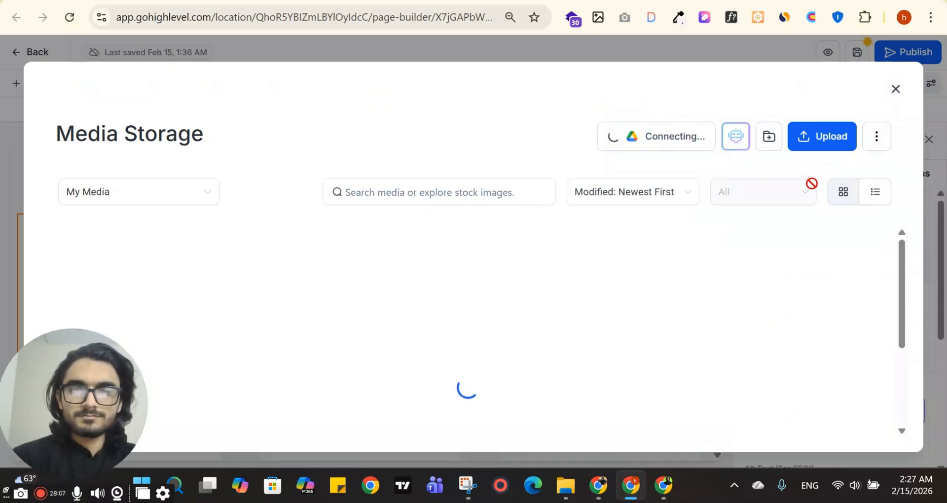
scroll(339, 377, "down", 2)
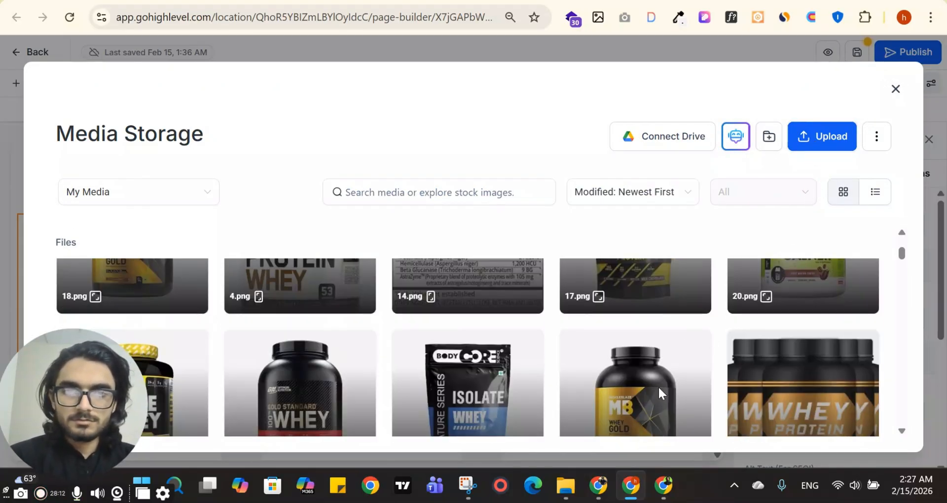
scroll(661, 394, "down", 3)
left_click(822, 136)
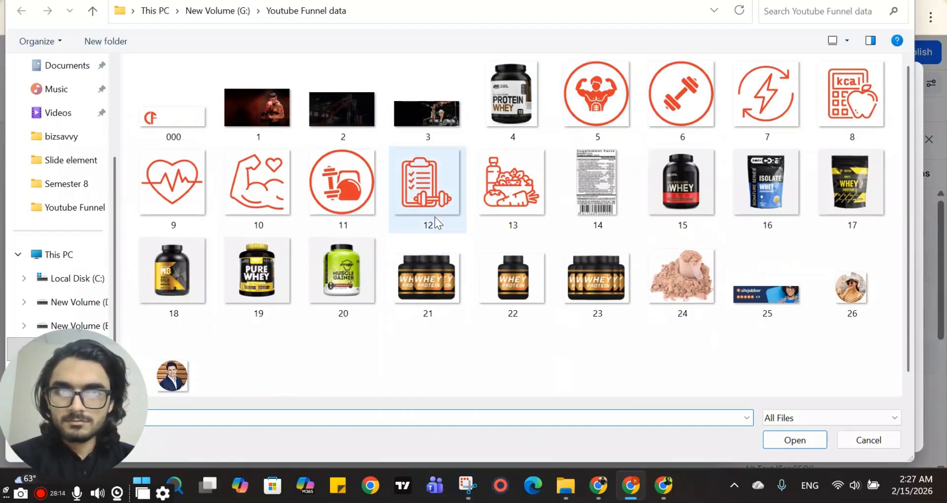
left_click(525, 281)
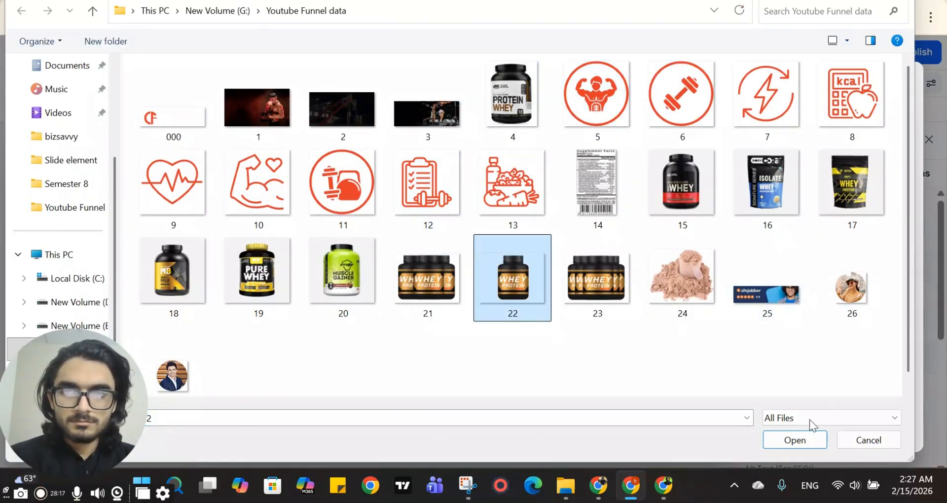
left_click(795, 440)
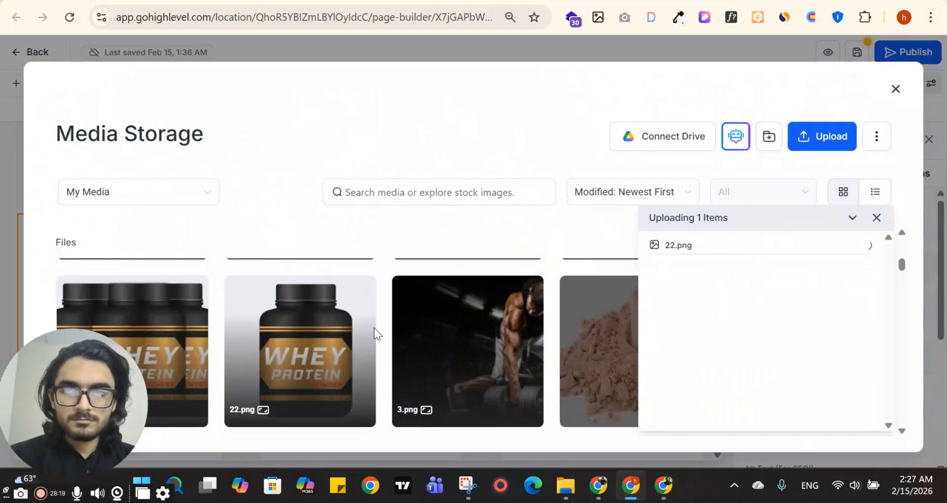
- Try inserting 22.png into the new image element, and undo the insertion
left_click(179, 347)
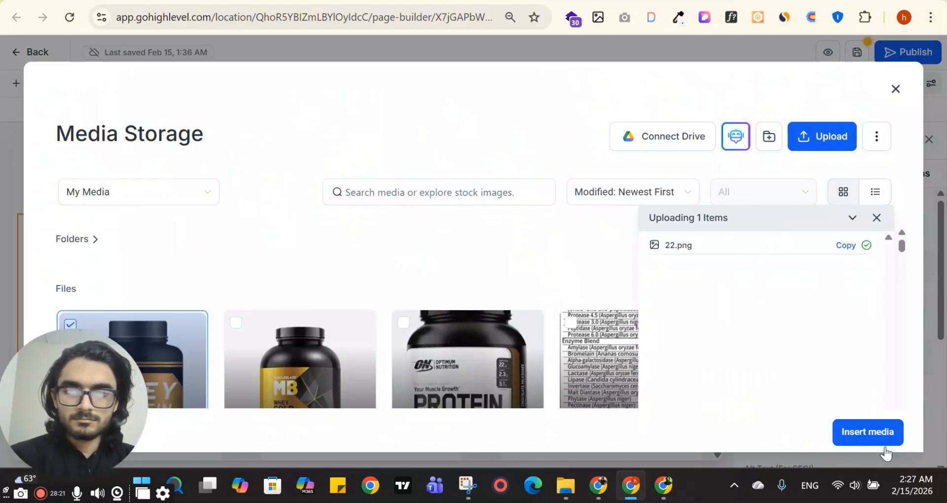
left_click(884, 443)
scroll(581, 265, "down", 5)
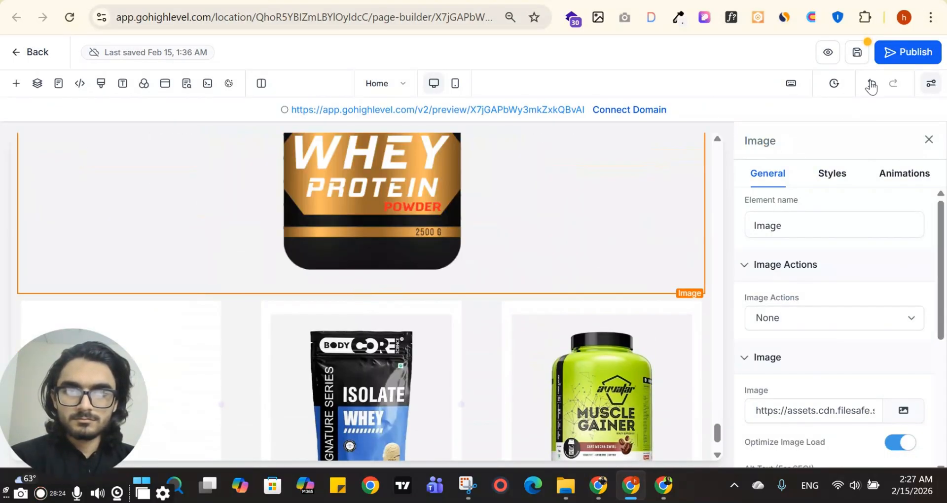
left_click(872, 89)
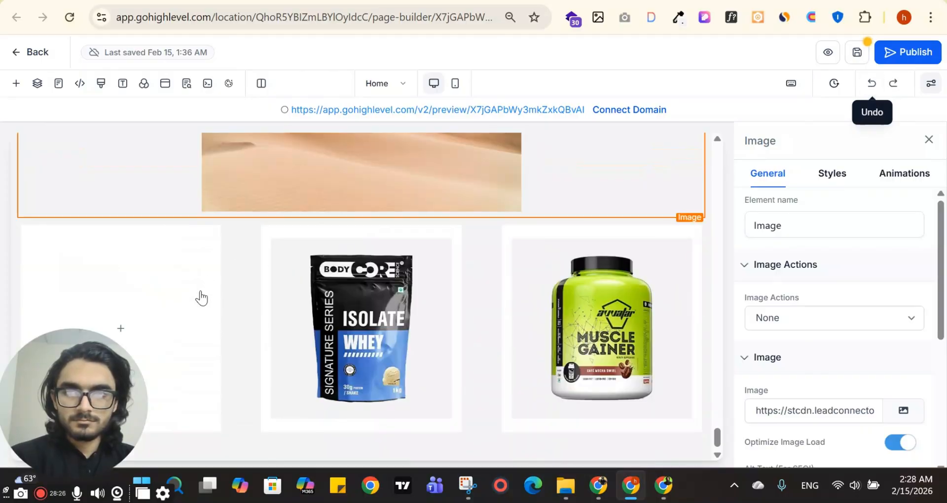
- Insert 22.png, the single whey protein jar, into the first package column's image element
left_click(187, 309)
left_click(902, 411)
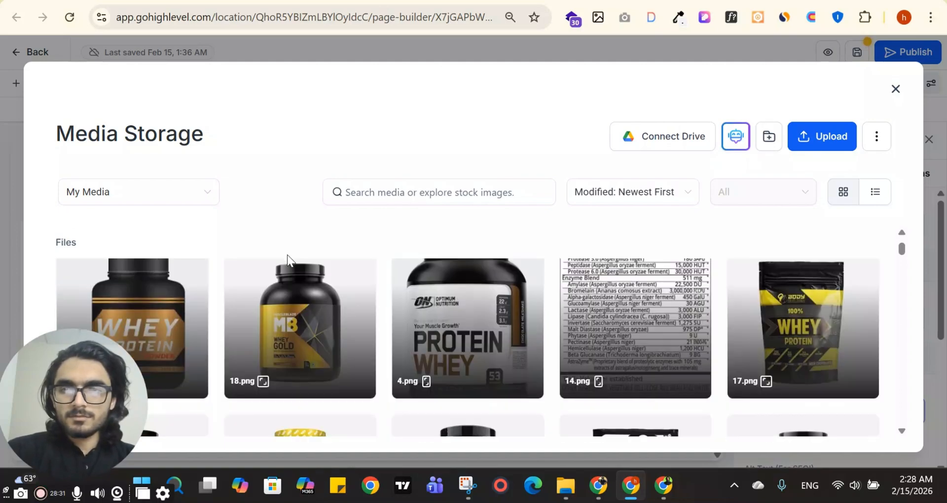
scroll(440, 251, "down", 2)
scroll(145, 321, "up", 2)
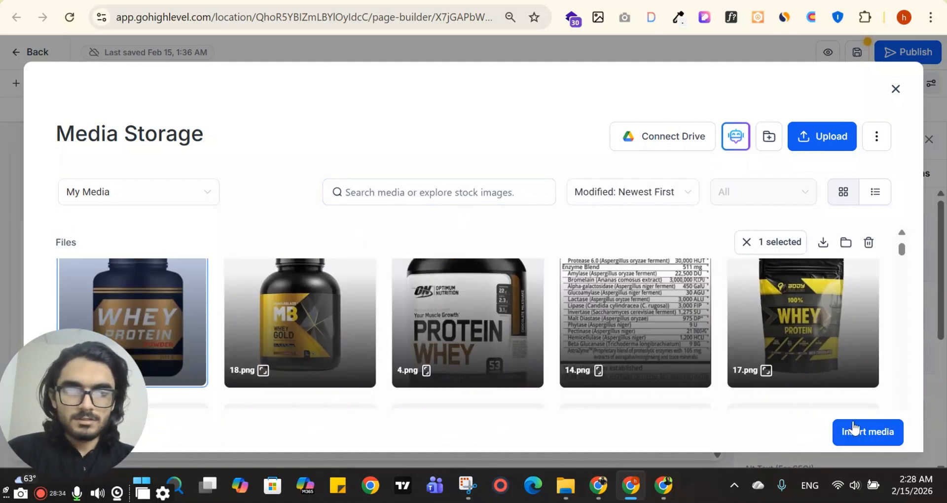
left_click(854, 431)
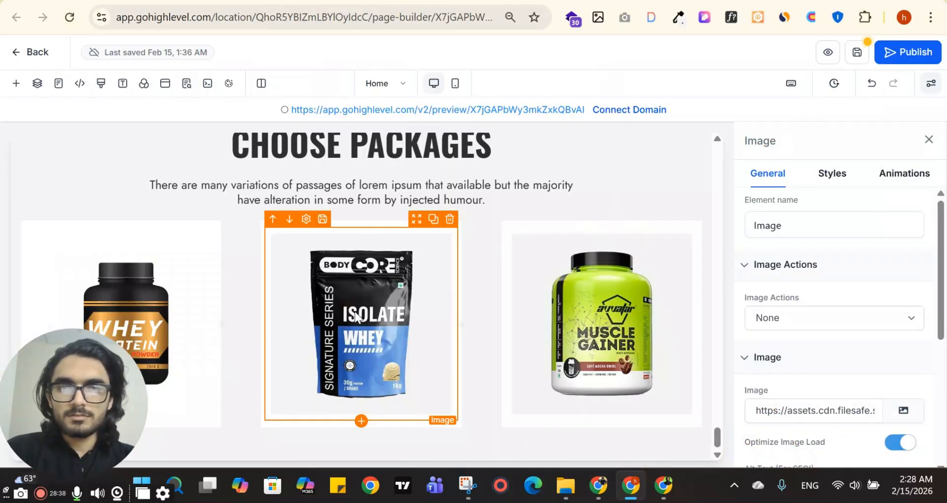
- Upload 21.png from the Youtube Funnel data folder and insert it as the second package column's image
left_click(904, 411)
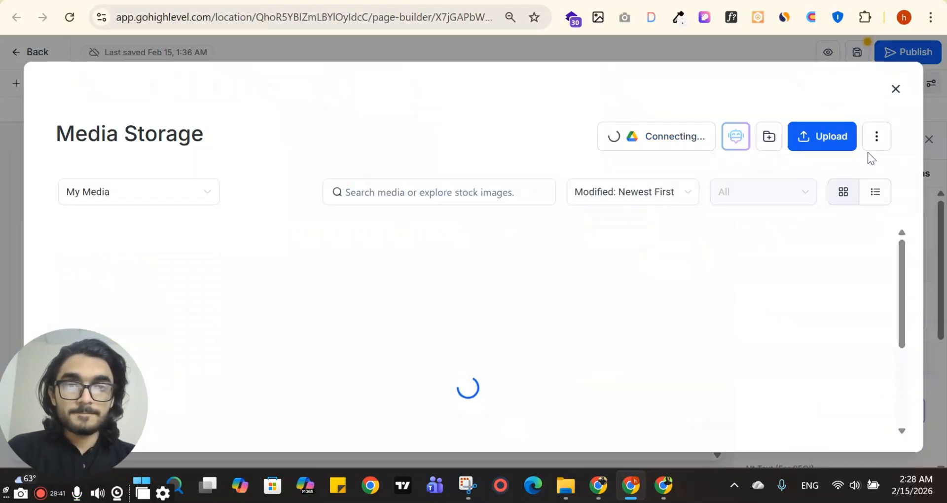
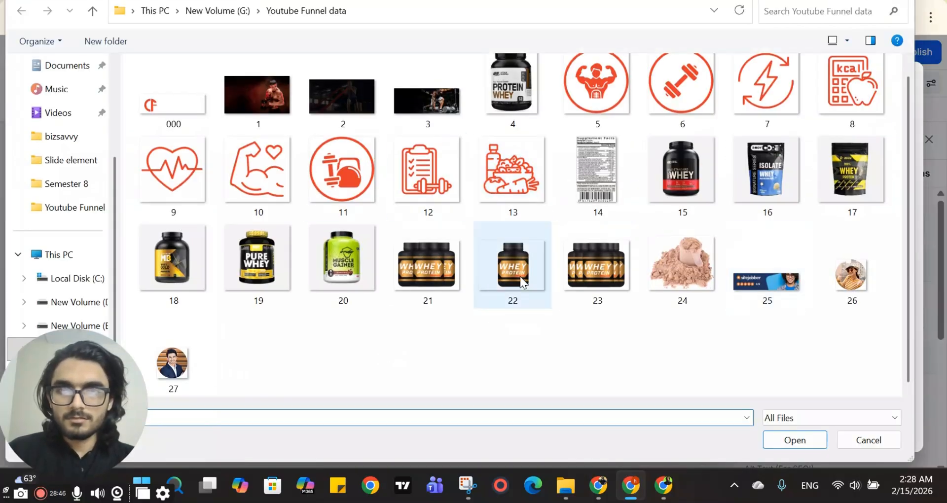
left_click(448, 277)
left_click(798, 447)
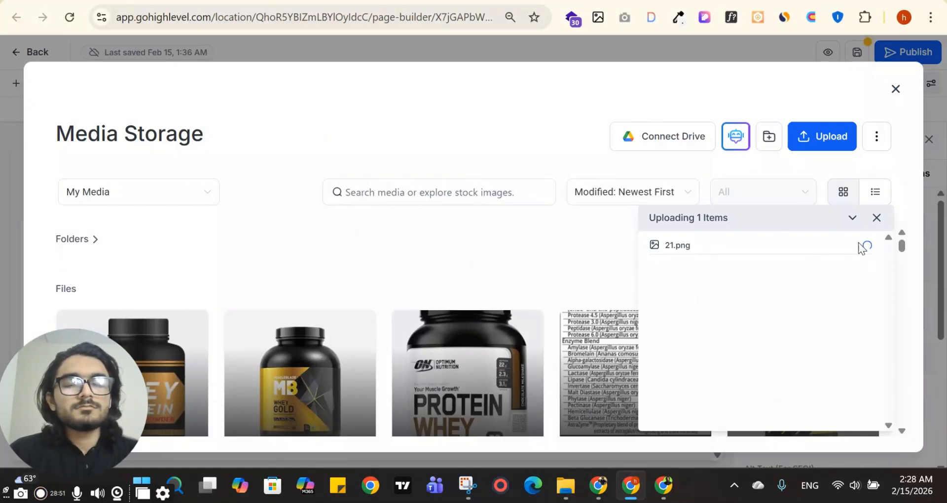
left_click(202, 355)
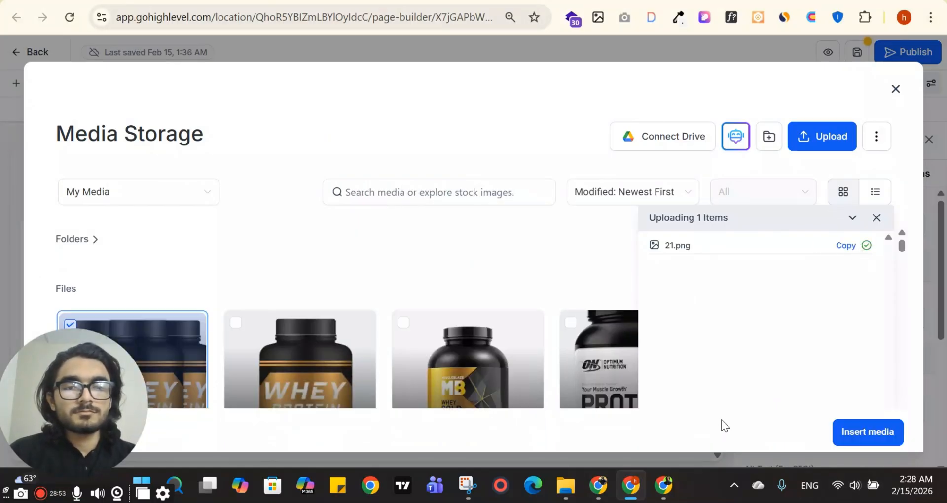
left_click(862, 433)
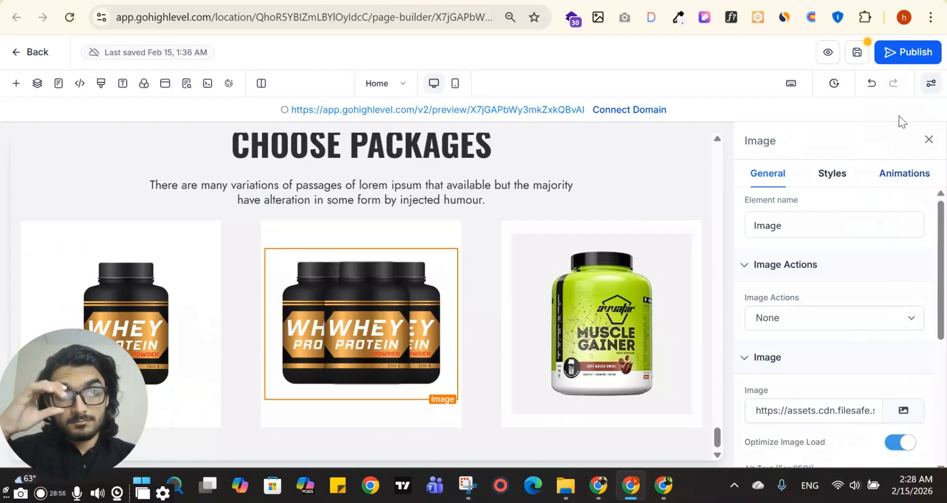
- Upload 23.png from the Youtube Funnel data folder and insert it as the third package column's image
left_click(581, 269)
scroll(907, 287, "down", 2)
left_click(904, 335)
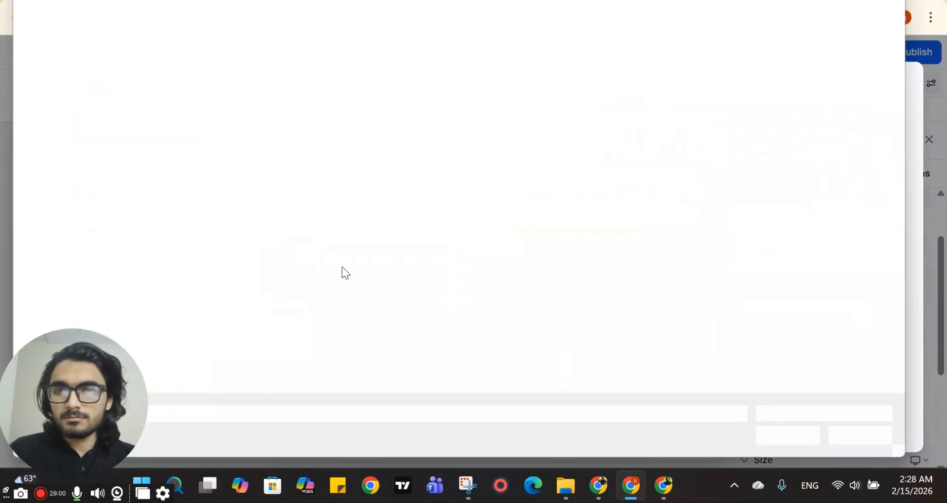
left_click(597, 257)
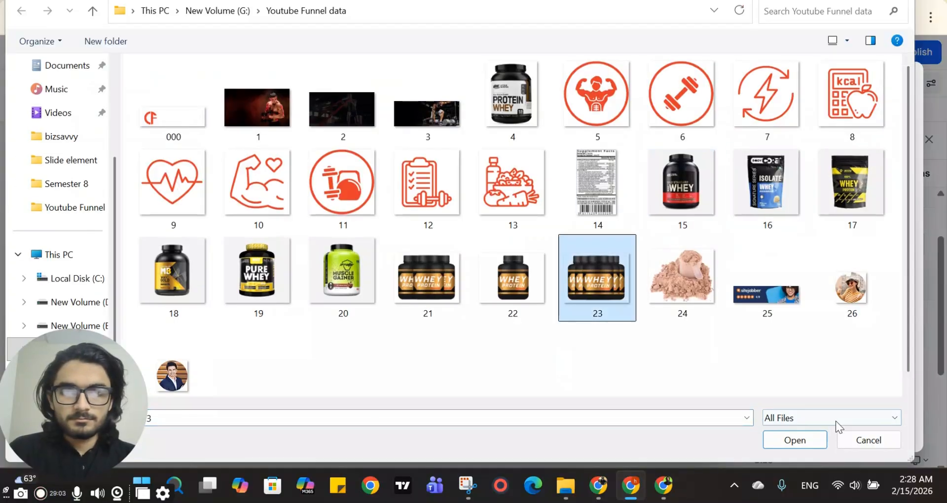
left_click(774, 440)
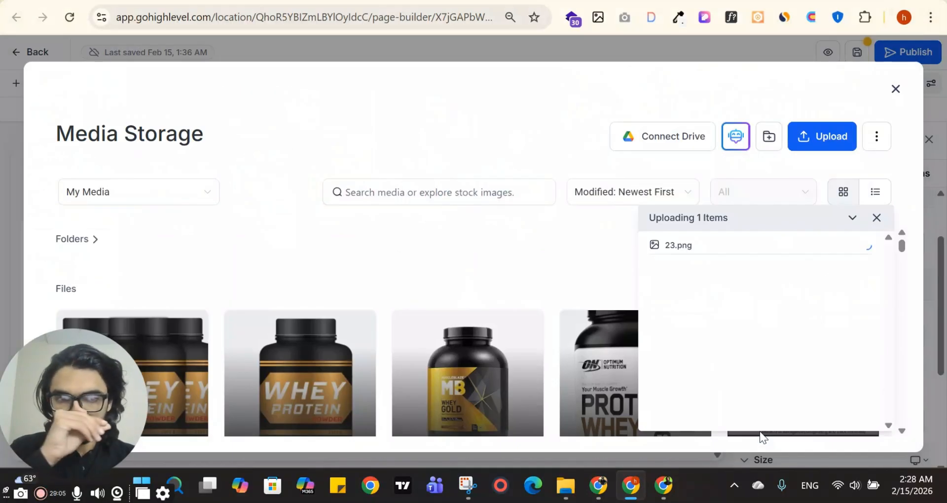
left_click(165, 360)
left_click(843, 427)
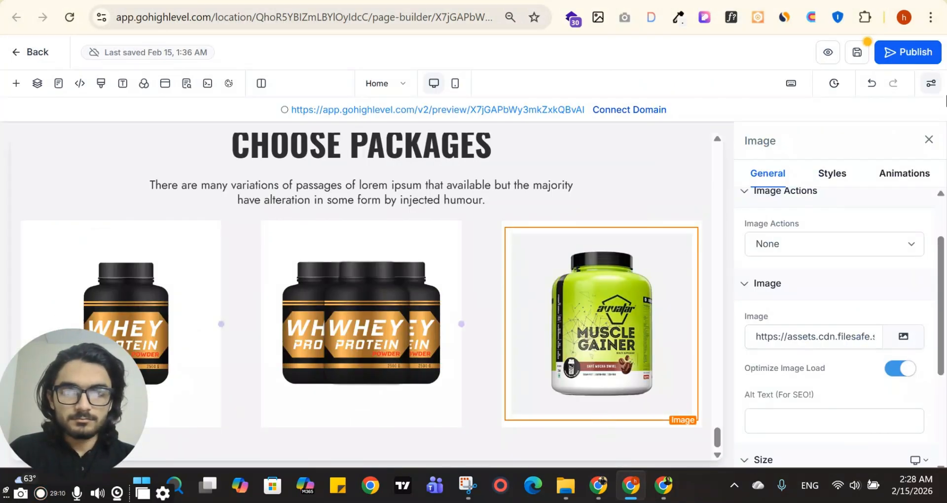
left_click(929, 137)
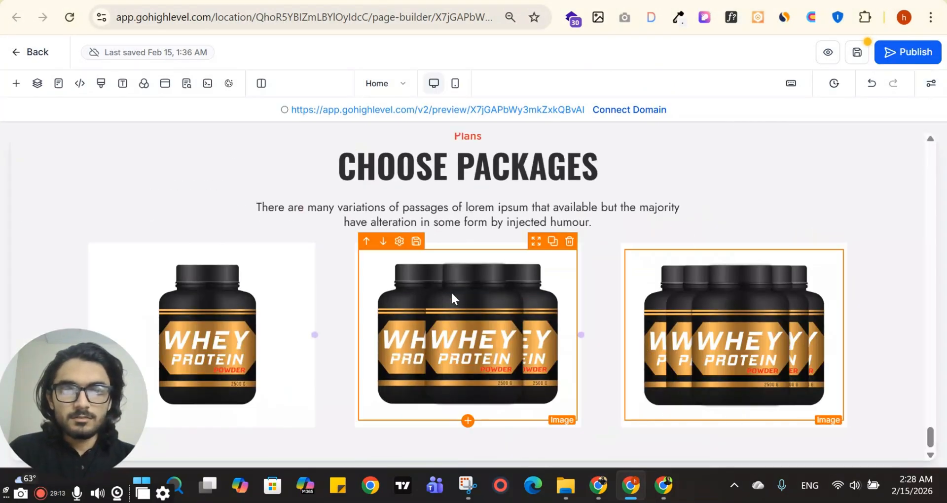
- Switch to the ClickFunnels page and inspect the dimensions of the single whey protein jar image
key("alt+Tab")
scroll(177, 138, "down", 2)
double_click(230, 121)
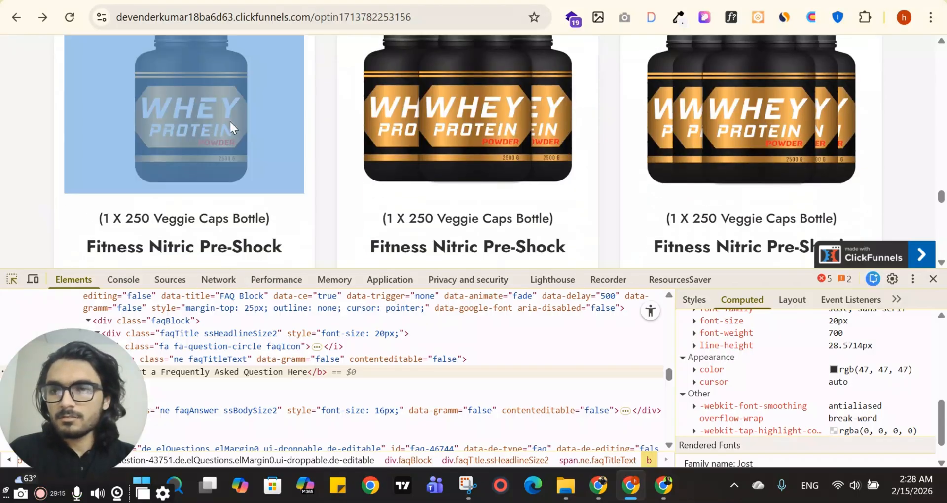
left_click(221, 123)
scroll(864, 377, "up", 5)
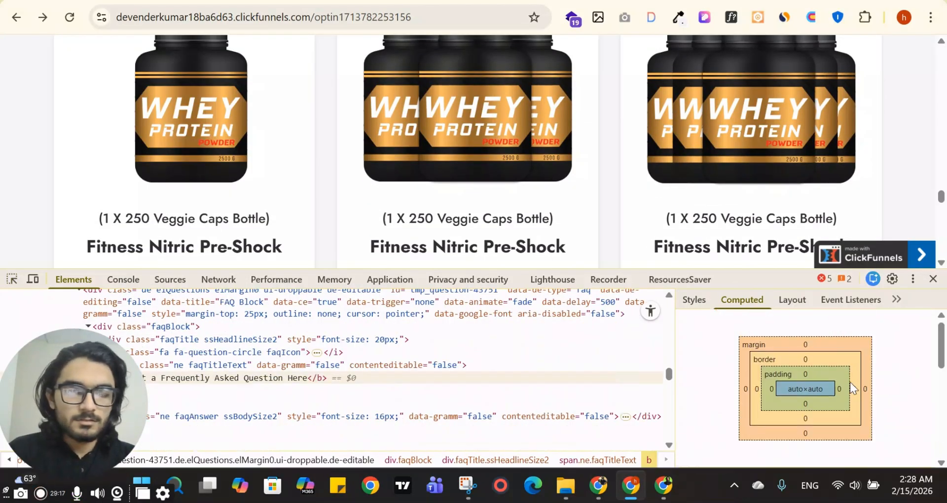
left_click(326, 1)
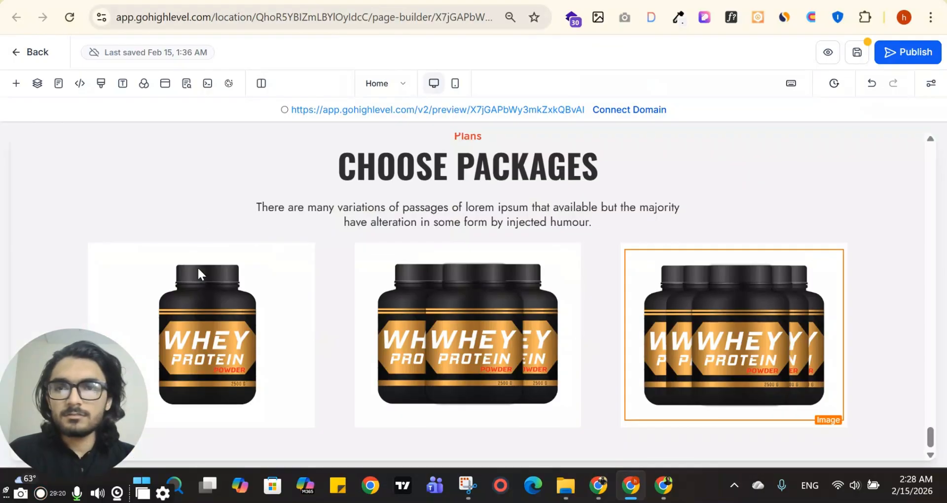
- Back in the GoHighLevel builder, set the first package image's width to 333
scroll(778, 339, "down", 5)
scroll(779, 346, "up", 2)
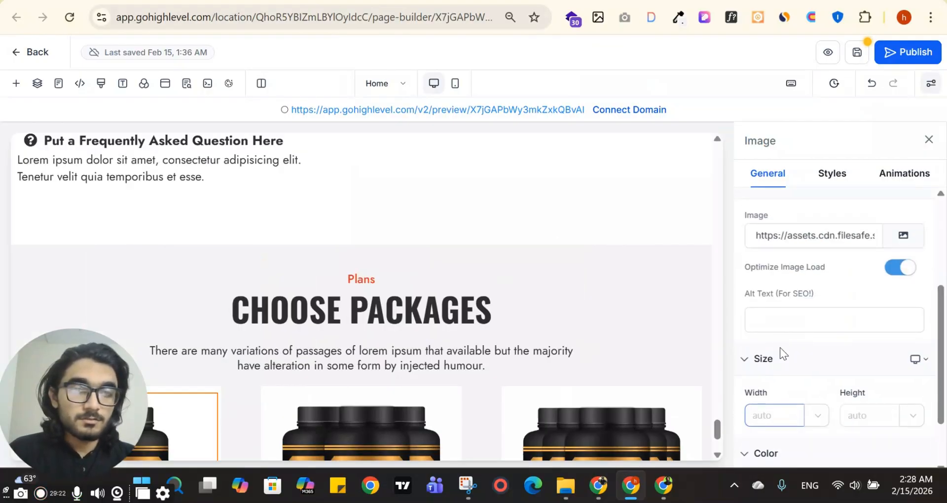
scroll(780, 347, "down", 2)
scroll(256, 243, "down", 3)
left_click(770, 342)
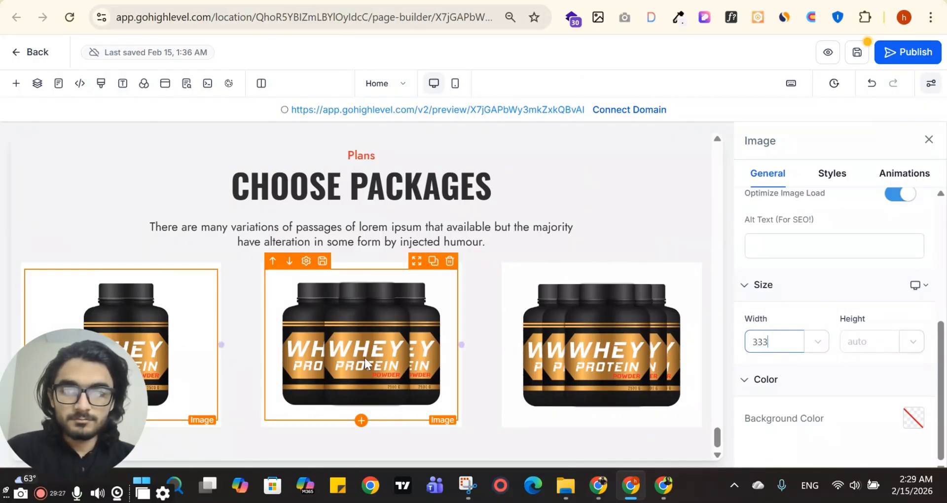
left_click(929, 139)
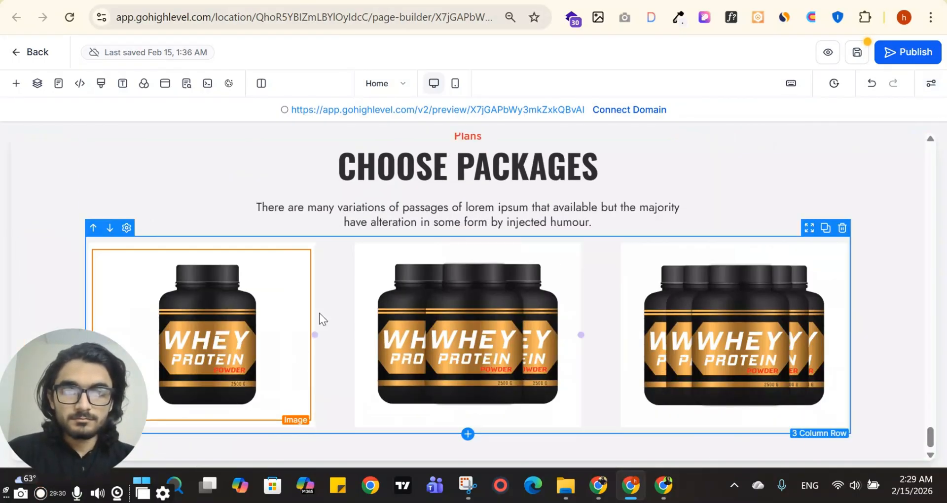
- Copy the caption "(1 X 250 Veggie Caps Bottle)" under the first package on the ClickFunnels page
key("alt+Tab")
left_click_drag(95, 75, 321, 70)
key("ctrl+c")
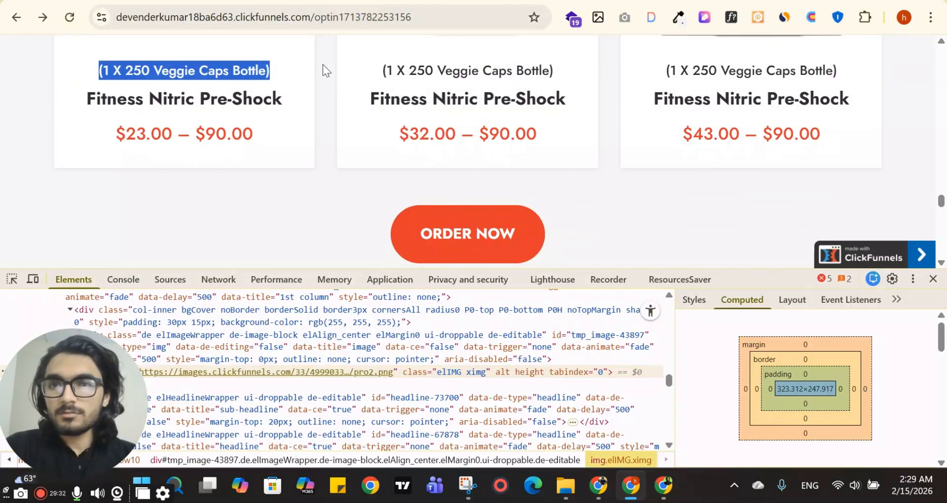
- In the GoHighLevel builder, add a Headline element below the first package image
key("alt+Tab")
left_click(131, 407)
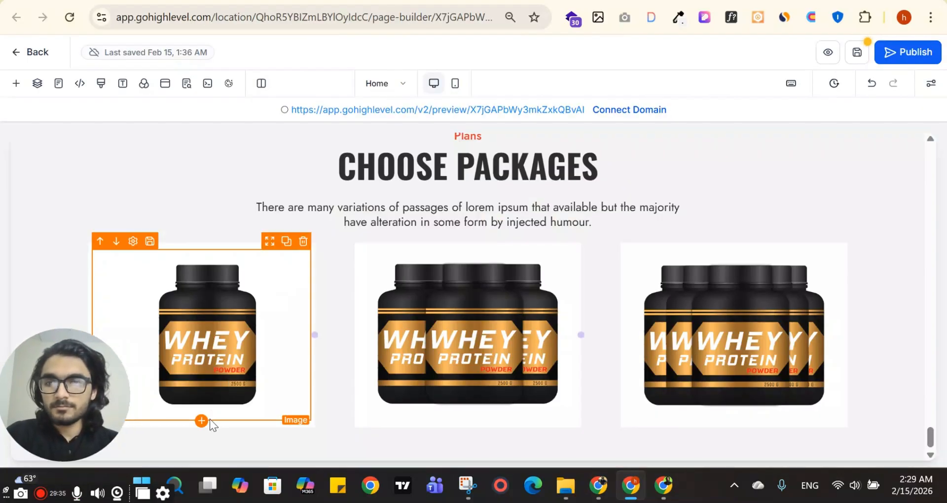
left_click(203, 421)
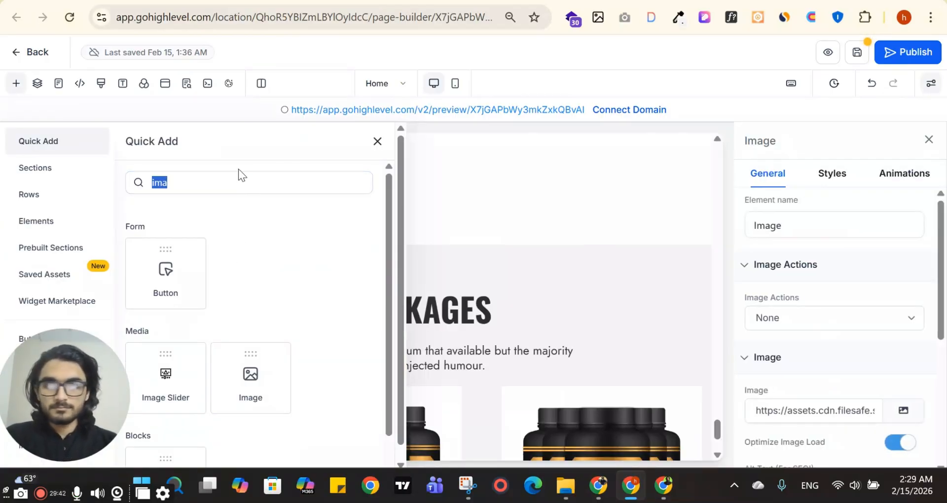
double_click(214, 173)
key("BackSpace")
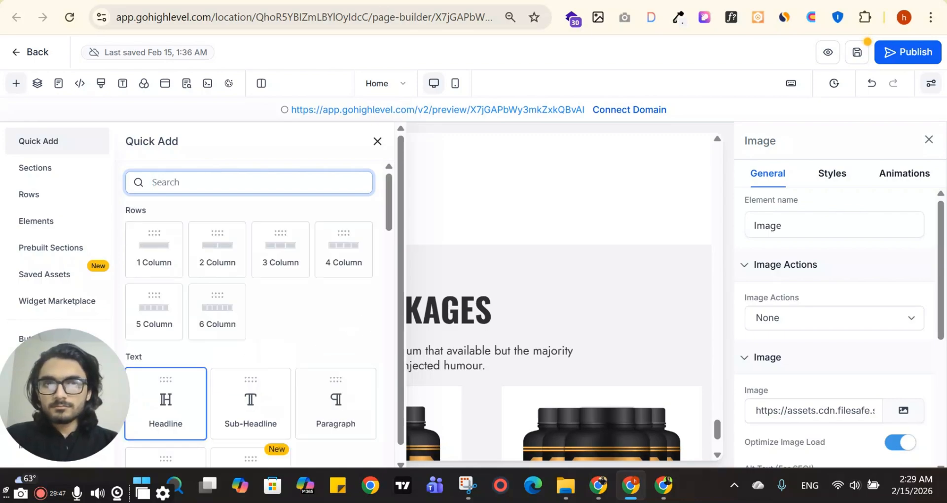
- Strip the copied caption's formatting using a blank browser tab, and replace the new headline's text with "(1 X 250 Veggie Caps Bottle)"
key("ctrl+t")
key("ctrl+v")
key("ctrl+a")
key("ctrl+x")
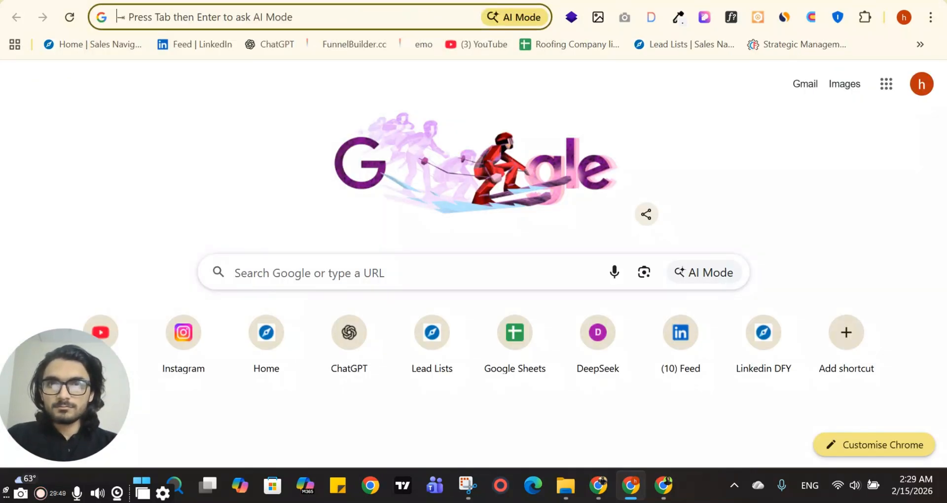
key("ctrl+w")
scroll(226, 318, "down", 2)
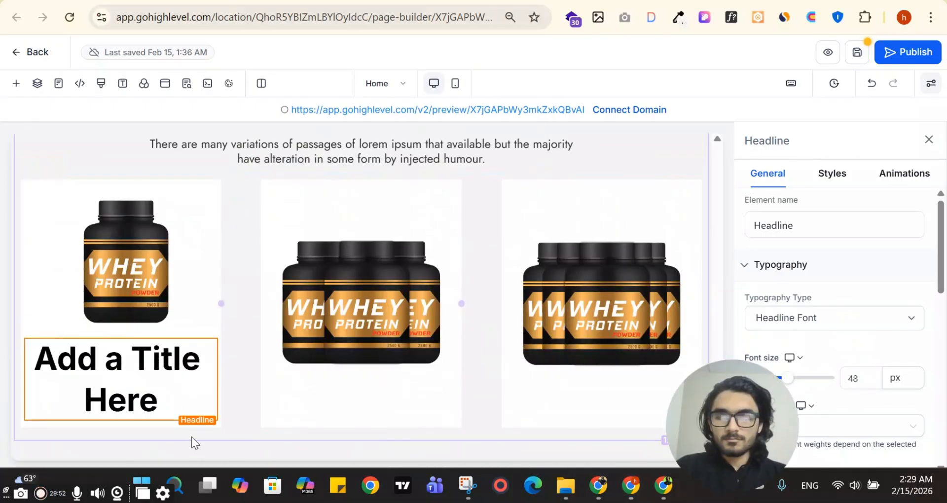
triple_click(95, 360)
key("ctrl+v")
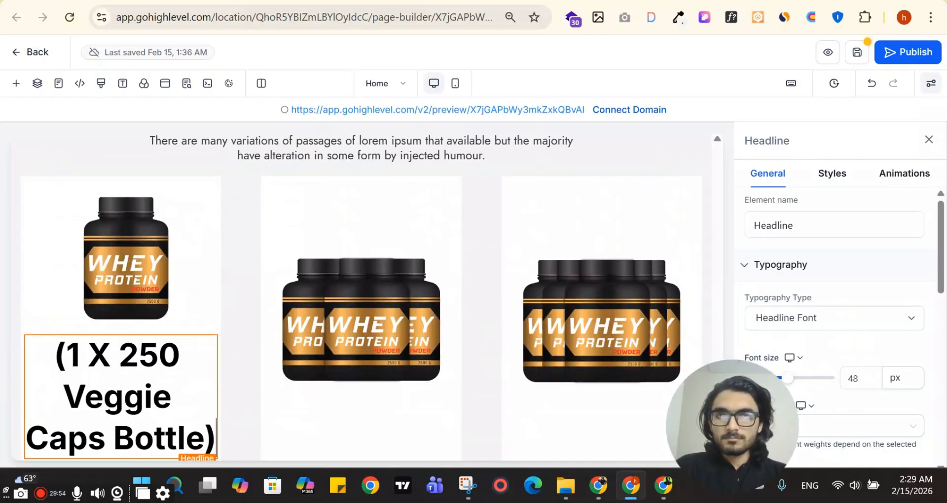
- Inspect the font family, size, weight, line height and colour of the first package caption on the ClickFunnels page
key("ctrl+Tab")
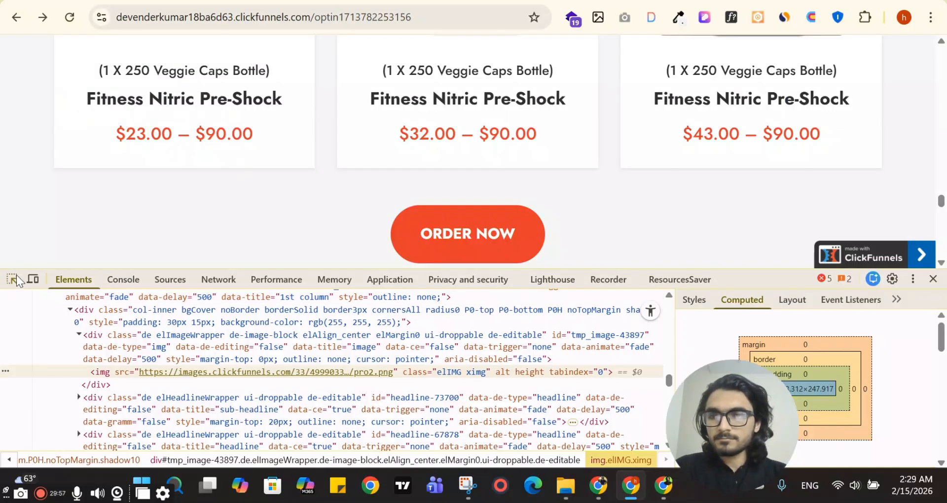
left_click(12, 279)
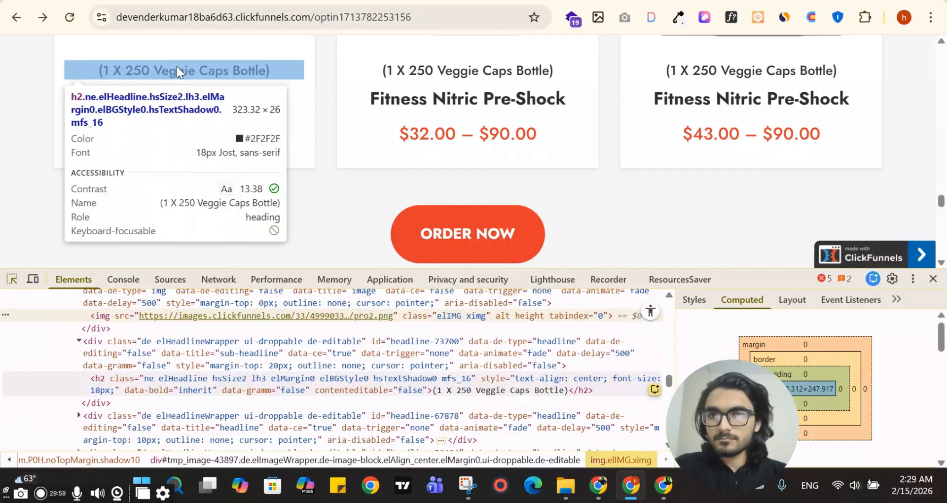
left_click(177, 66)
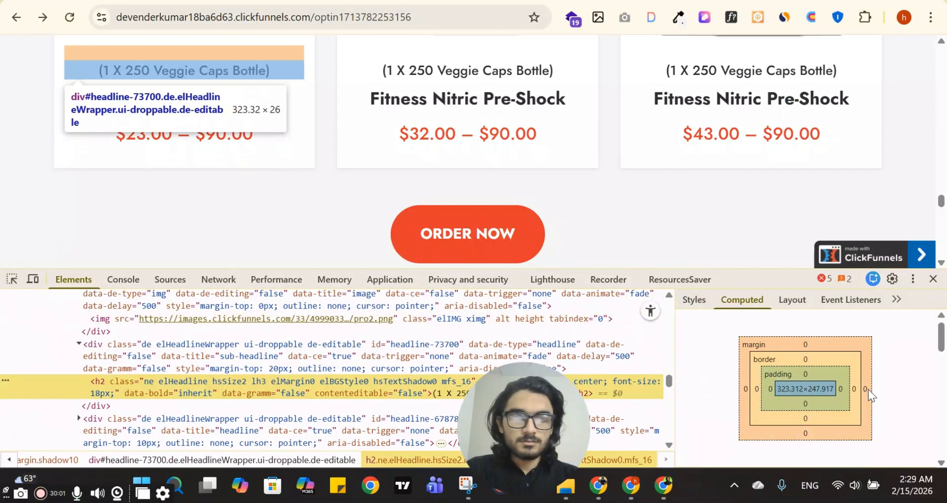
scroll(872, 397, "down", 3)
scroll(868, 395, "down", 3)
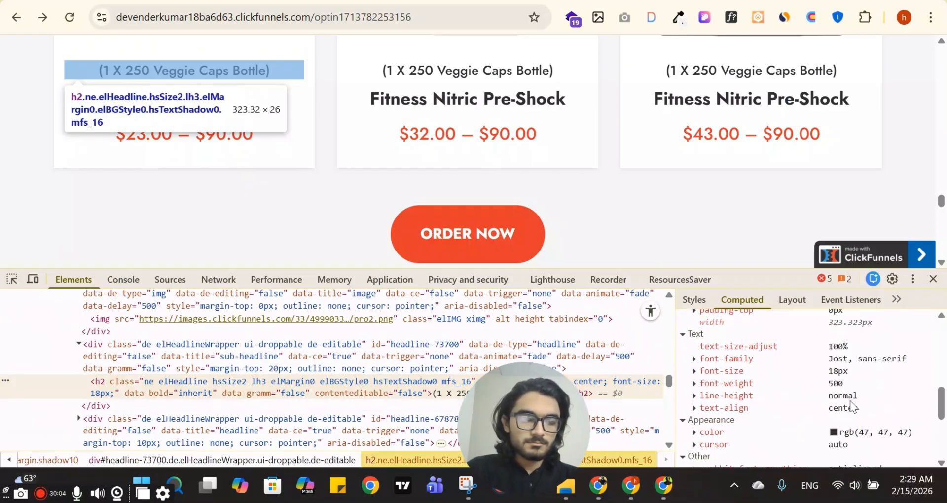
scroll(858, 371, "up", 3)
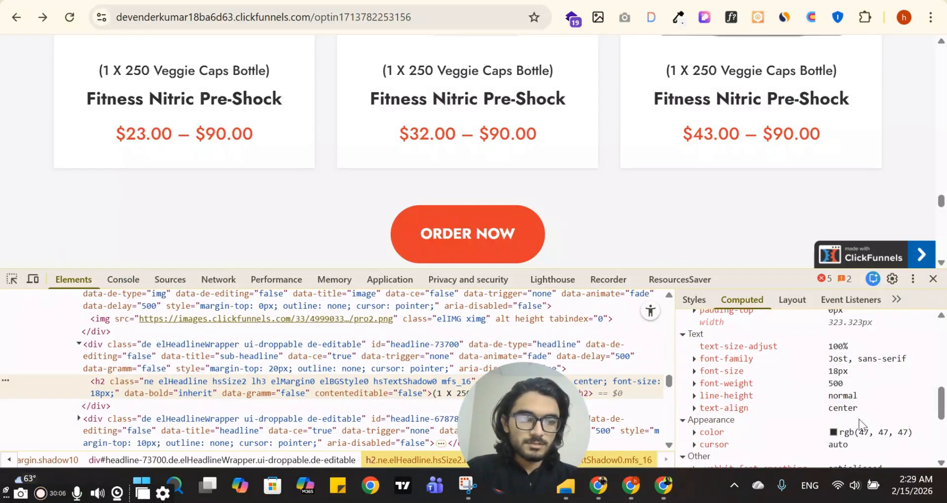
scroll(860, 370, "down", 3)
- In the GoHighLevel builder, set the first package caption's font size to 18 px and its typography to the custom font Jost
key("alt+Tab")
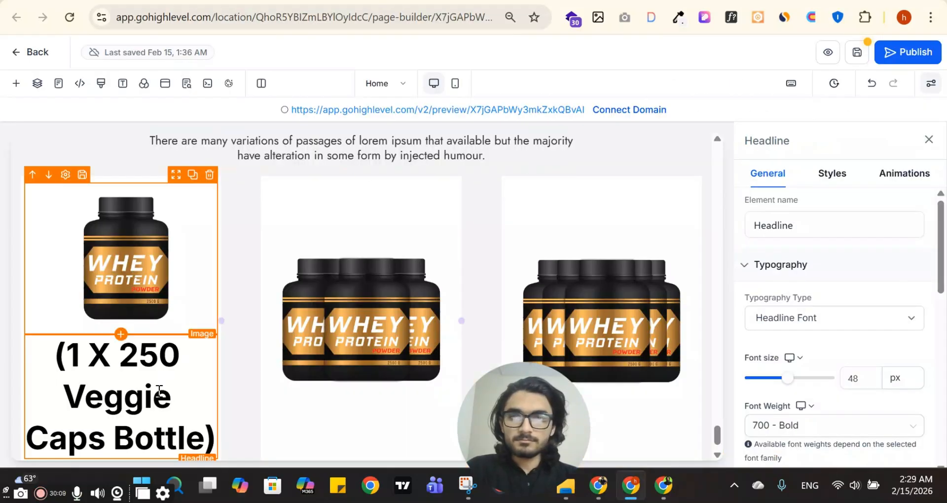
scroll(876, 306, "down", 2)
type("1")
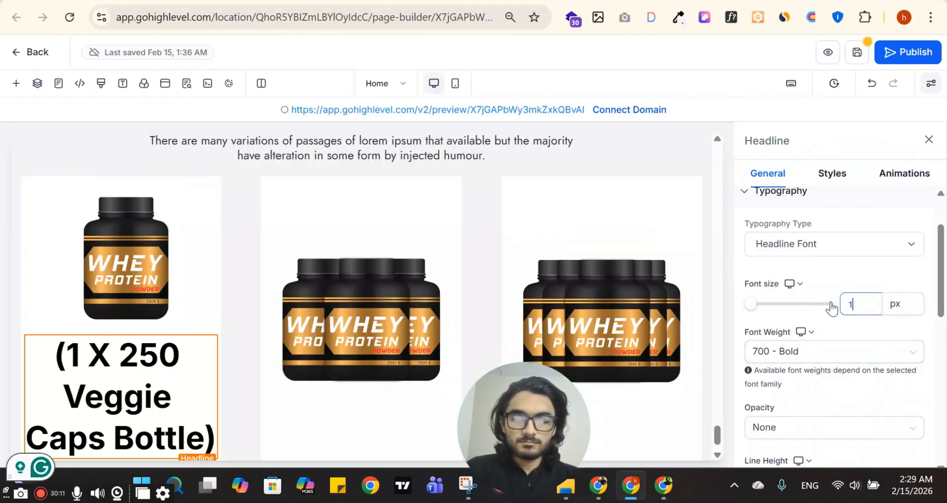
type("8")
left_click(868, 243)
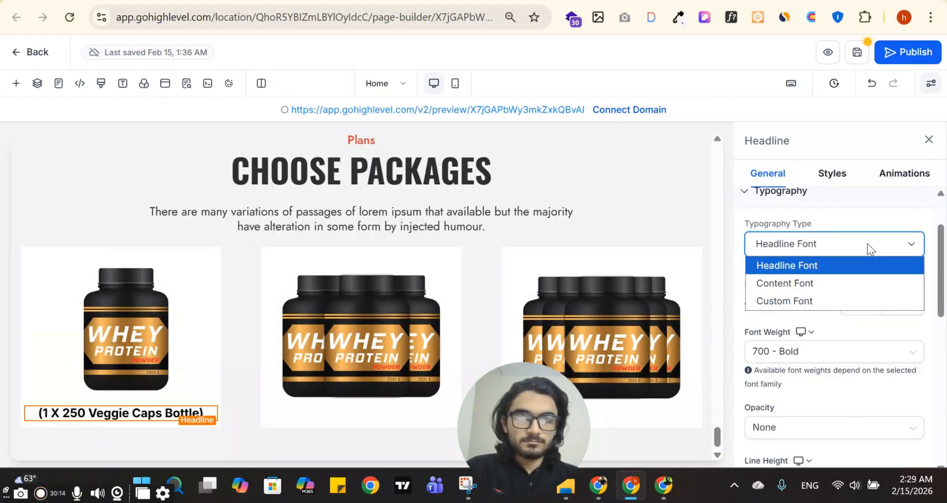
left_click(833, 301)
left_click(833, 292)
left_click(656, 245)
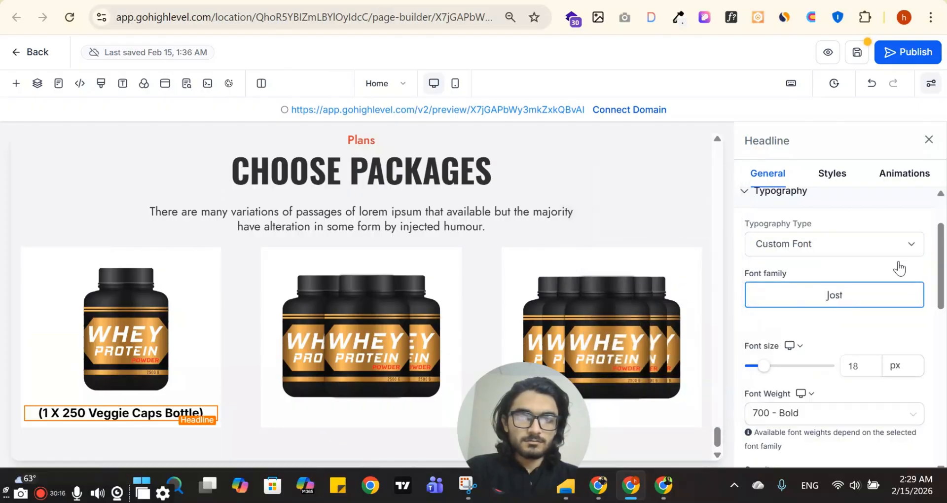
- Set the first package caption's font weight to 500 - Medium and its text colour to the dark grey custom colour, checking against the ClickFunnels page
scroll(880, 319, "down", 2)
scroll(841, 326, "down", 2)
left_click(837, 270)
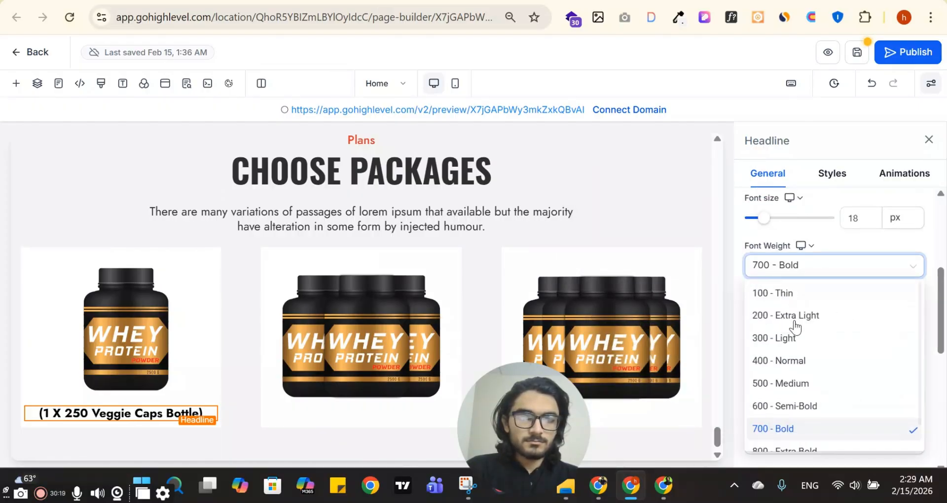
left_click(802, 383)
key("ctrl+Tab")
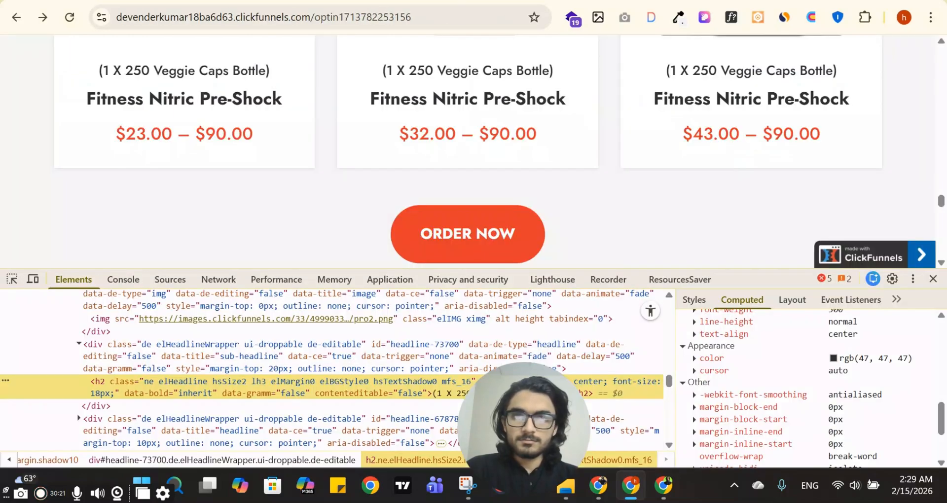
key("ctrl+shift+Tab")
scroll(860, 344, "down", 4)
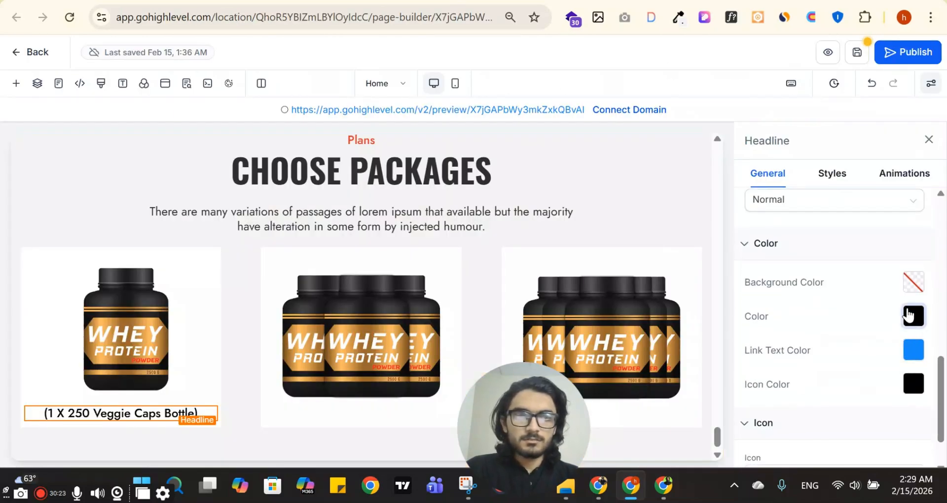
left_click(913, 315)
left_click(780, 287)
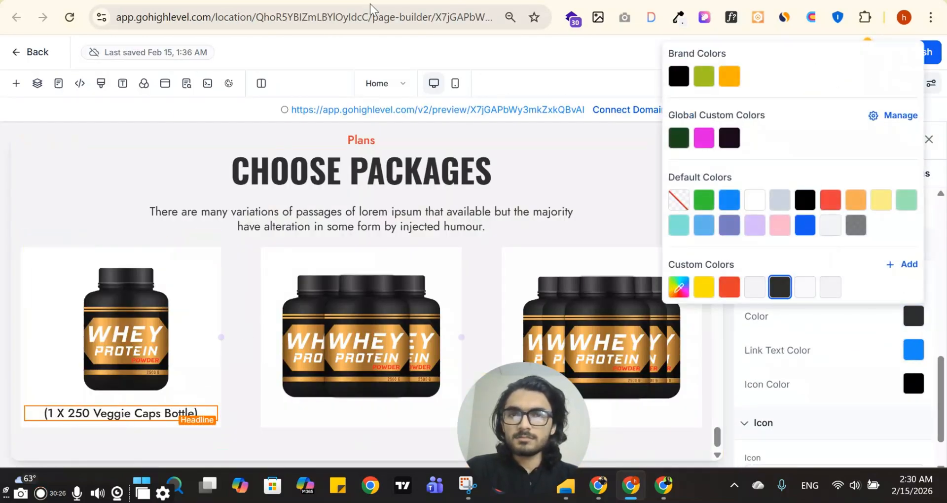
- Copy the first package's title "Fitness Nitric Pre-Shock" from the ClickFunnels page and strip its formatting using a blank browser tab
key("ctrl+Tab")
left_click_drag(91, 99, 302, 101)
key("ctrl+c")
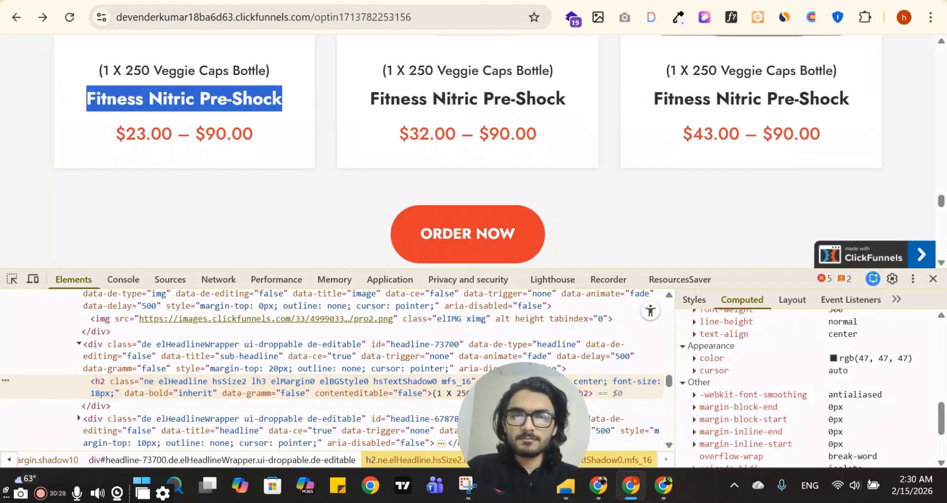
key("ctrl+t")
key("ctrl+v")
key("ctrl+a")
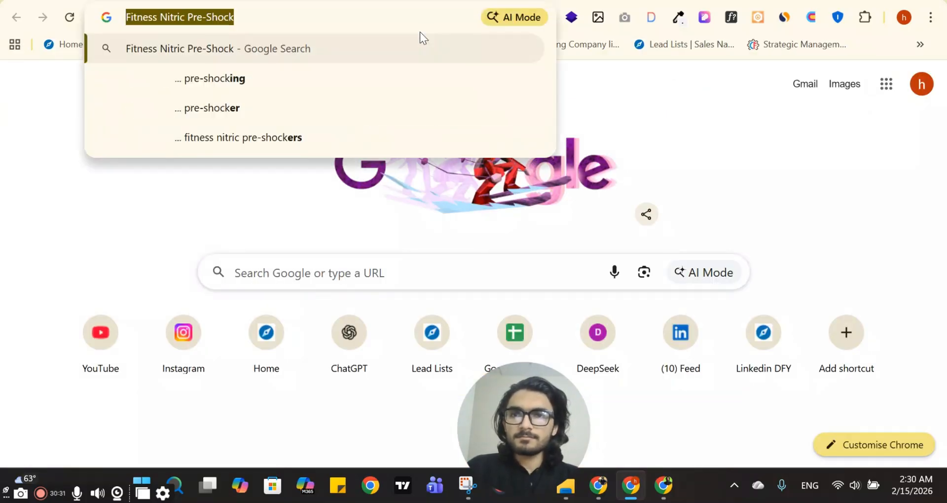
key("ctrl+x")
- In the GoHighLevel builder, add a Headline element below the "(1 X 250 Veggie Caps Bottle)" caption
key("ctrl+Tab")
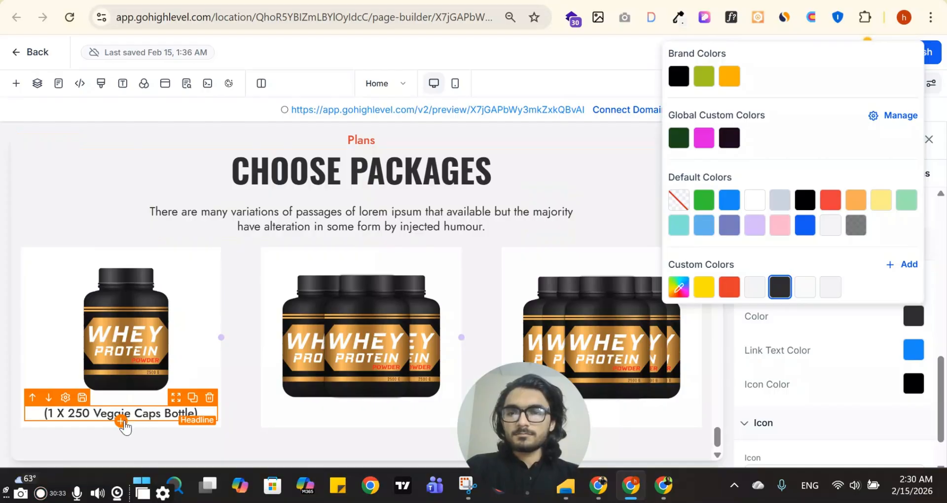
left_click(122, 423)
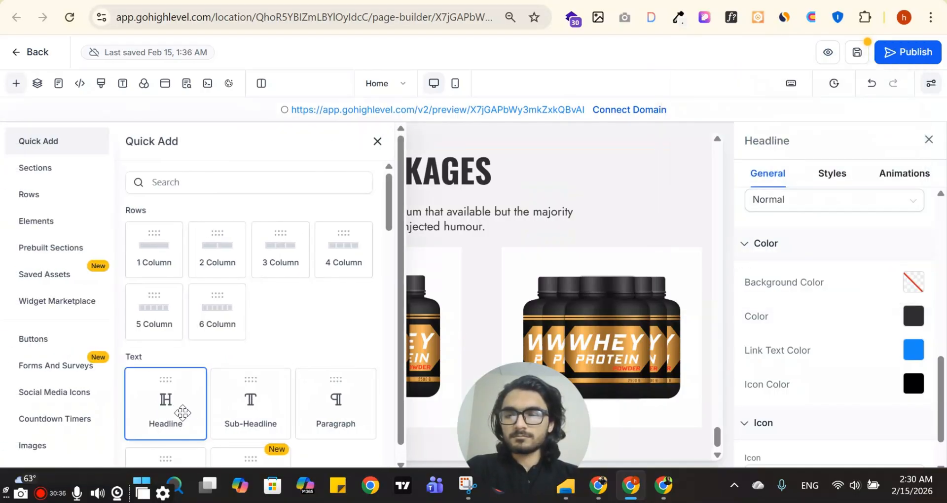
left_click(186, 398)
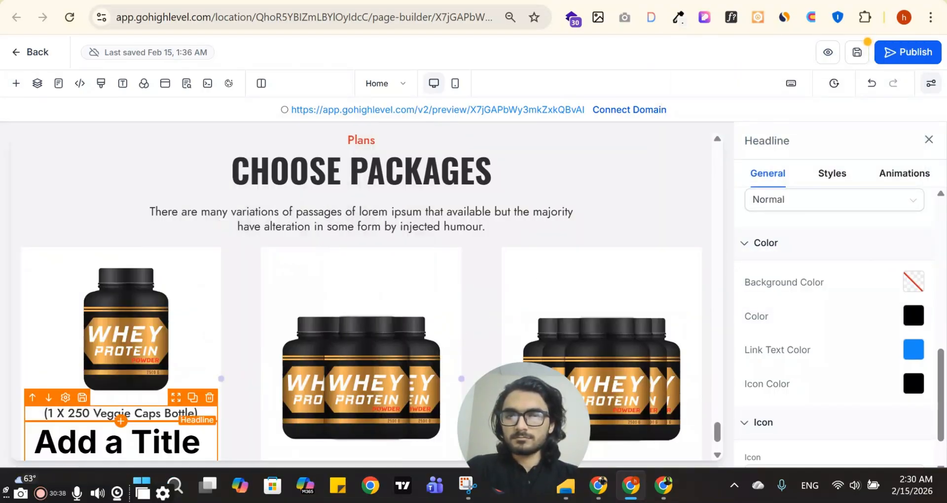
- Replace the placeholder title below the bottle caption in the first package card with the plain text "Fitness Nitric Pre-Shock"
key("ctrl+t")
key("ctrl+v")
key("ctrl+a")
key("ctrl+x")
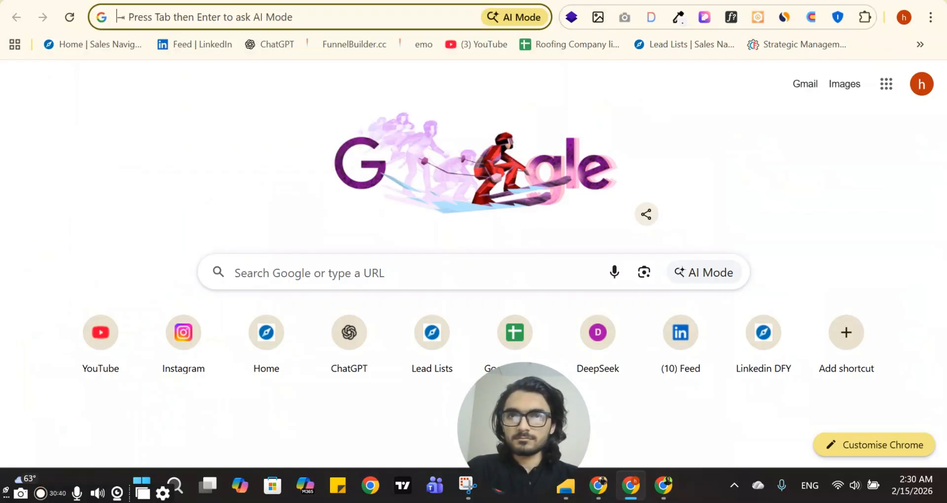
key("ctrl+w")
key("ctrl+Tab")
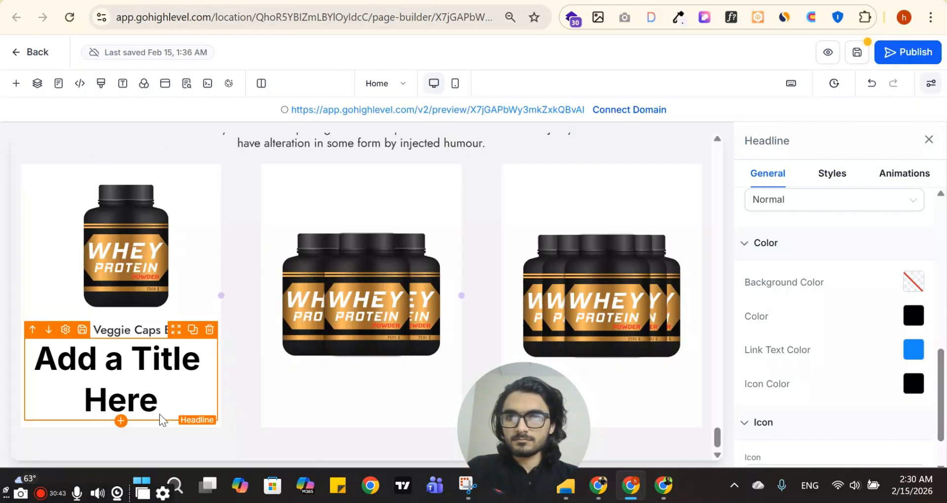
key("ctrl+a")
key("ctrl+v")
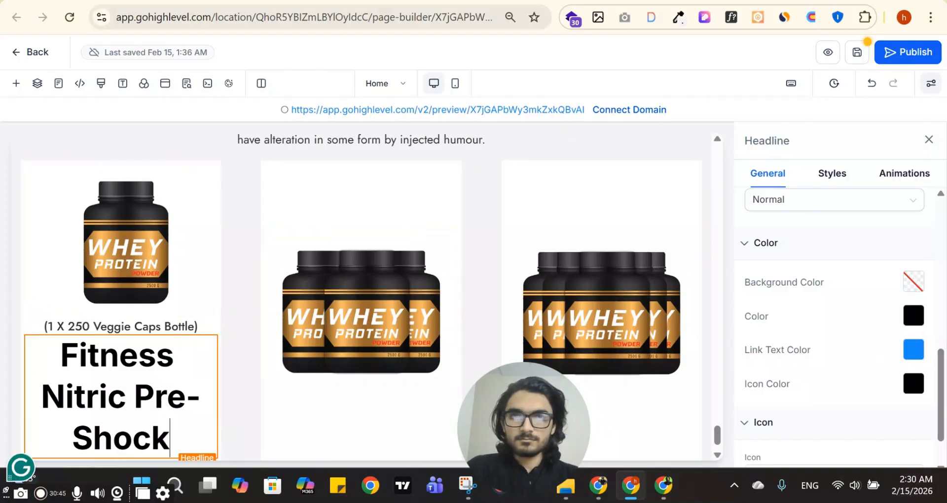
- Inspect the product name on the reference page, and give the matching headline the dark custom text colour and a 24 px font size
key("ctrl+t")
key("ctrl+w")
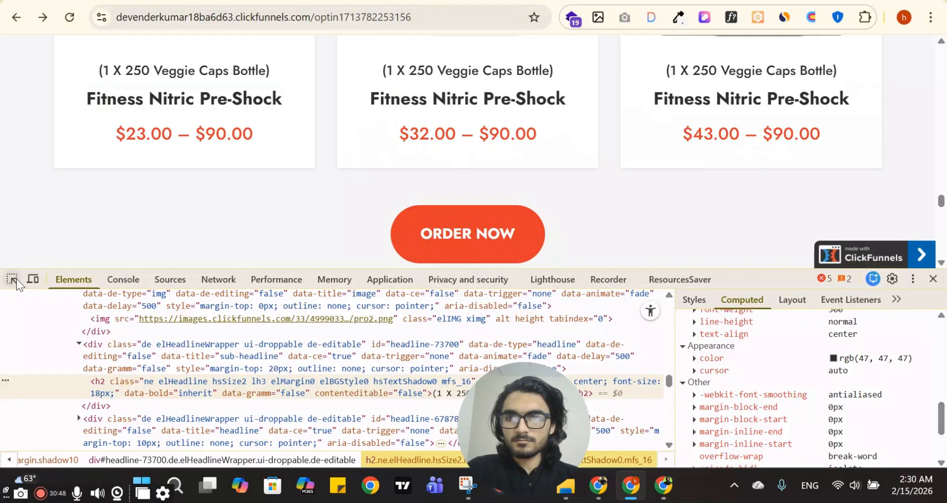
left_click(12, 280)
left_click(209, 100)
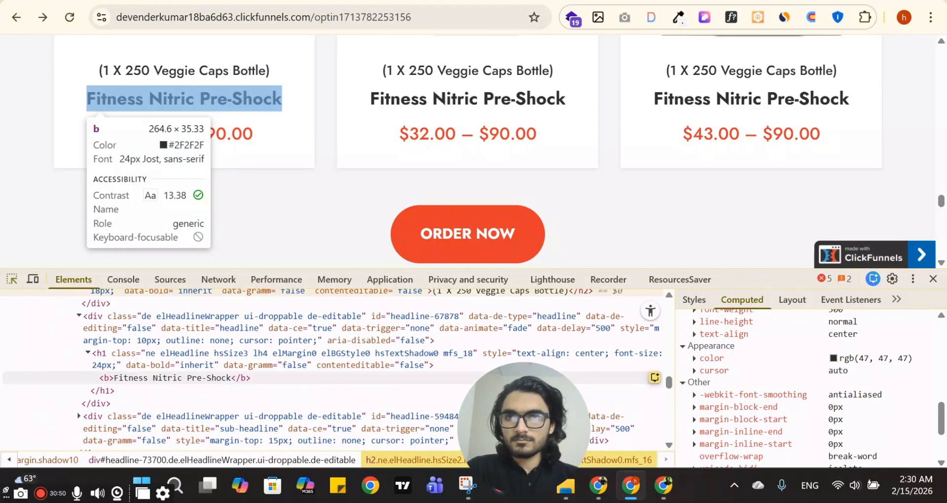
key("ctrl+Tab")
left_click(916, 316)
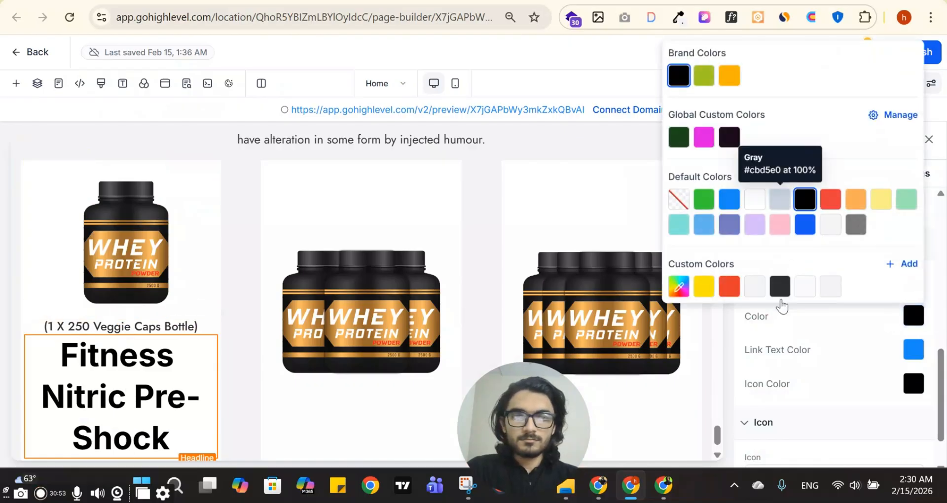
left_click(780, 286)
left_click(863, 312)
scroll(862, 312, "up", 6)
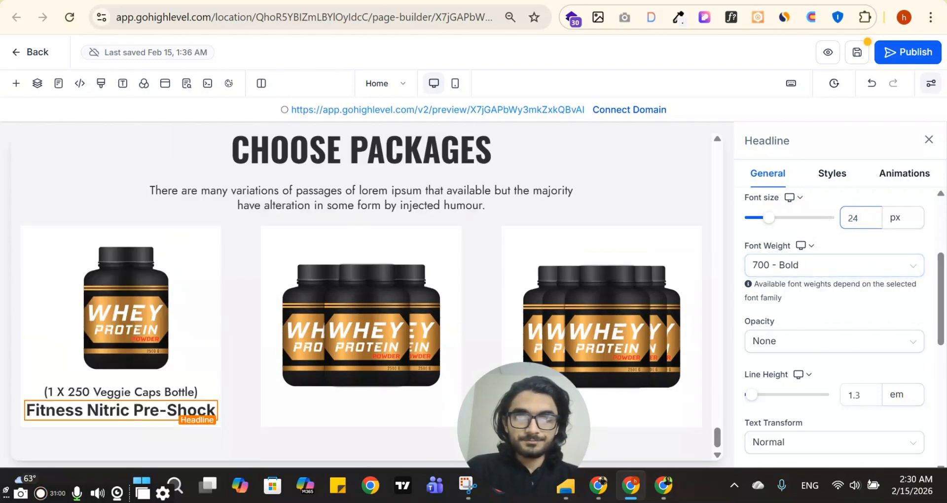
- Check the spacing of the reference card's caption and product name, and set the product name headline's top margin to 20 px
key("ctrl+Tab")
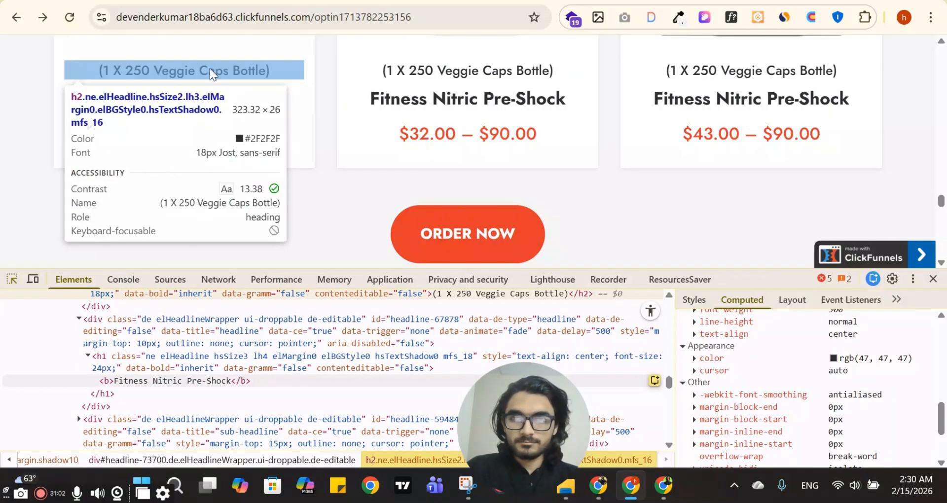
left_click(210, 68)
key("ctrl+Tab")
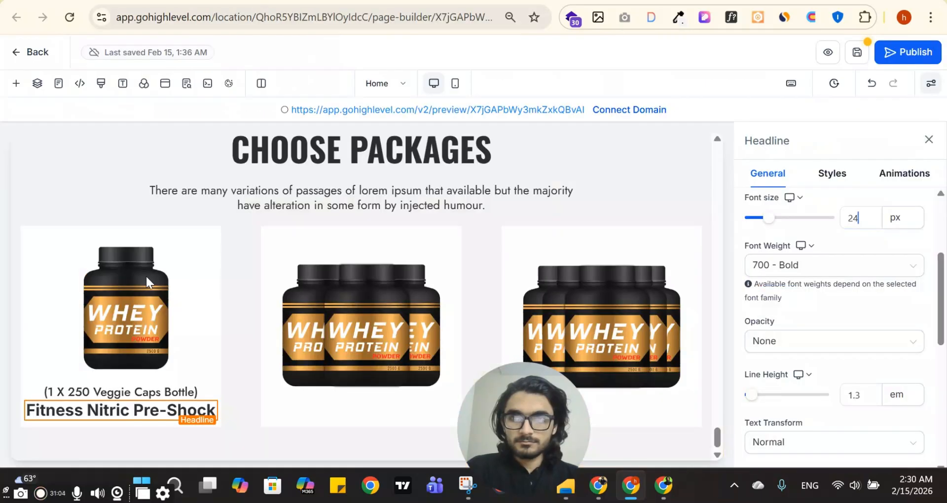
scroll(864, 236, "down", 2)
left_click(832, 173)
scroll(849, 296, "down", 3)
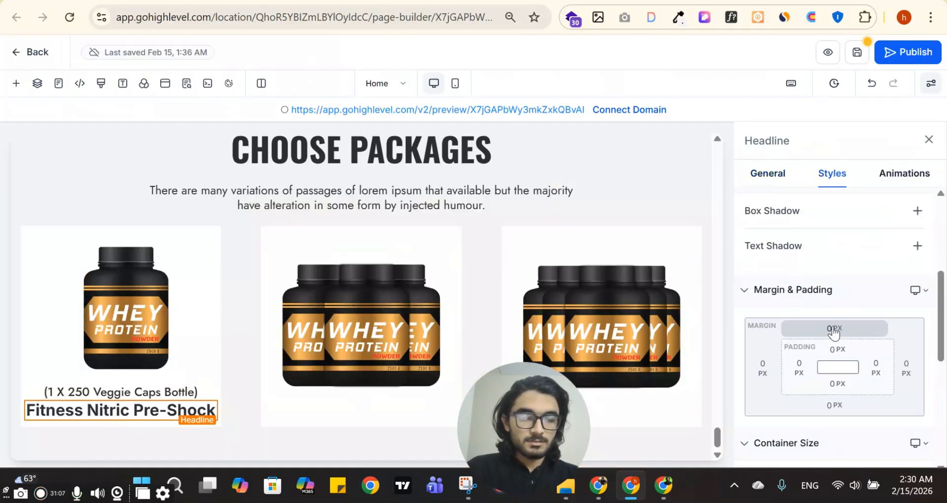
left_click(835, 328)
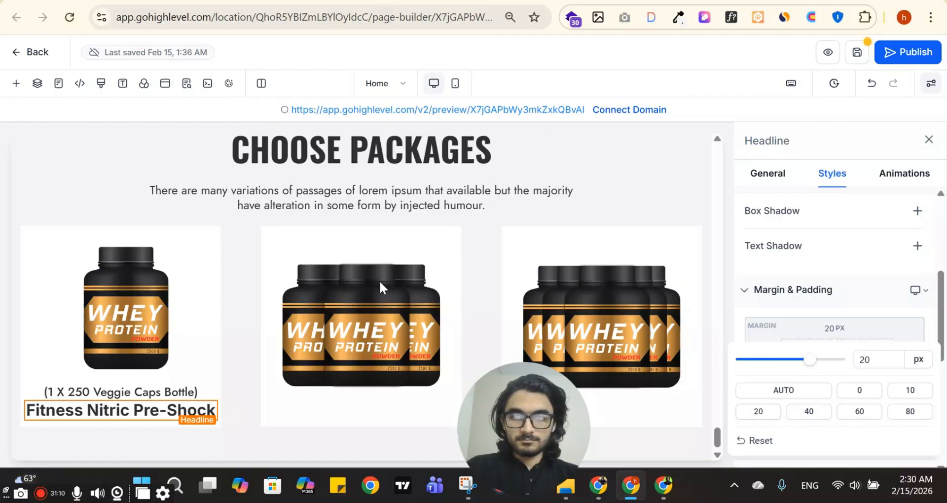
- Copy the price text "$23.00 – $90.00" from the first card on the reference page as plain text and return to the page builder
key("ctrl+Tab")
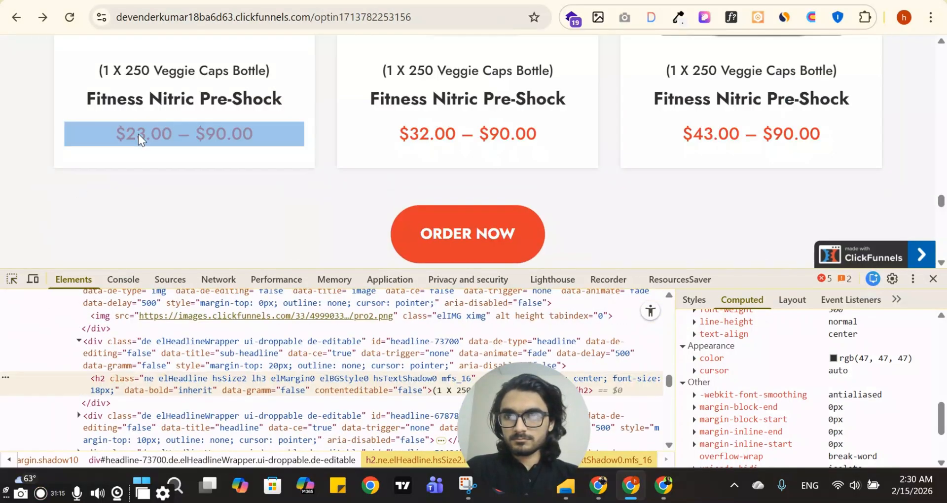
left_click(138, 135)
left_click_drag(115, 134, 286, 135)
key("ctrl+c")
key("ctrl+t")
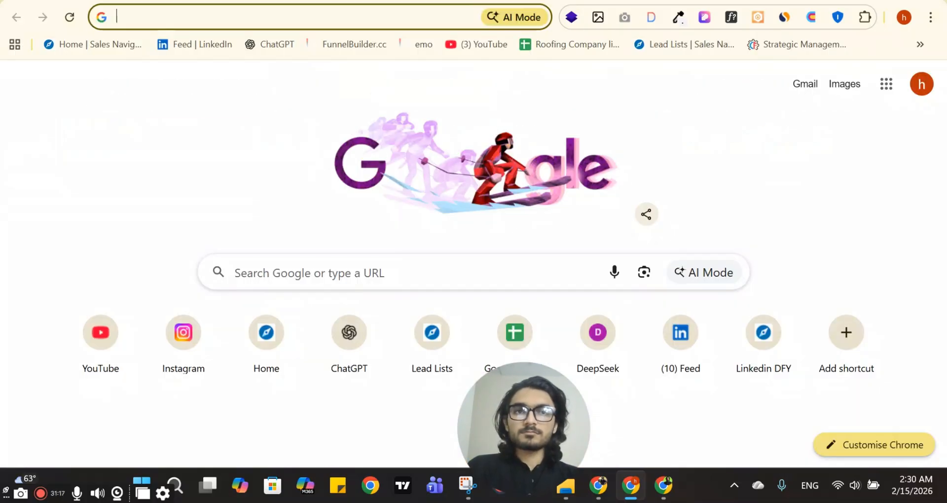
key("ctrl+v")
key("ctrl+a")
key("ctrl+Tab")
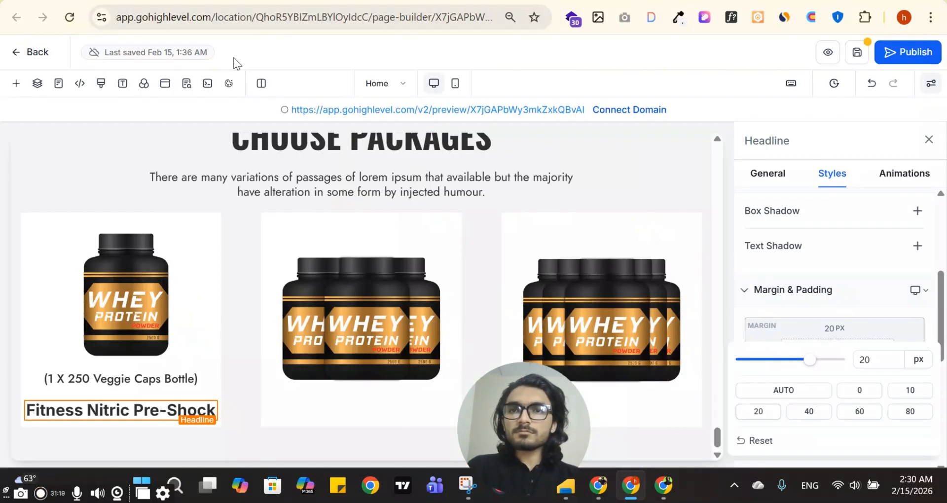
- Duplicate the product name headline in the first card and change the lower copy's text to "$23.00 – $90.00"
left_click(123, 423)
left_click(376, 143)
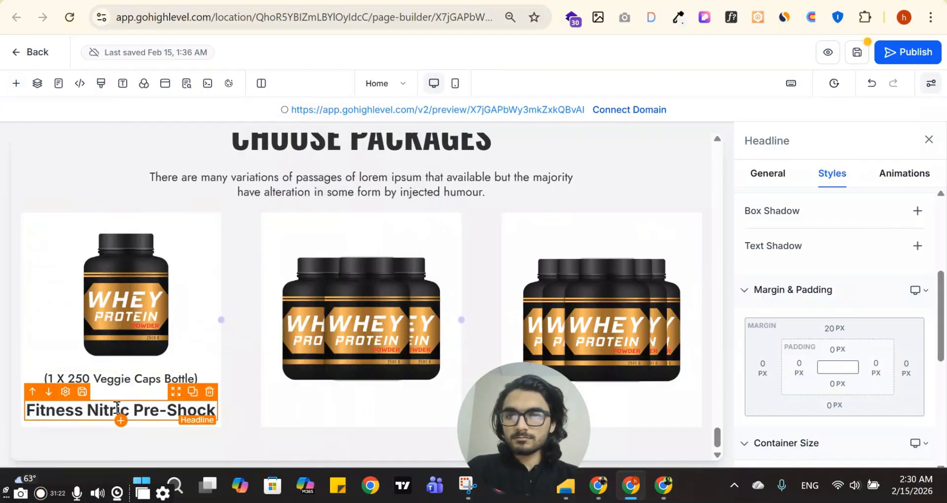
double_click(148, 409)
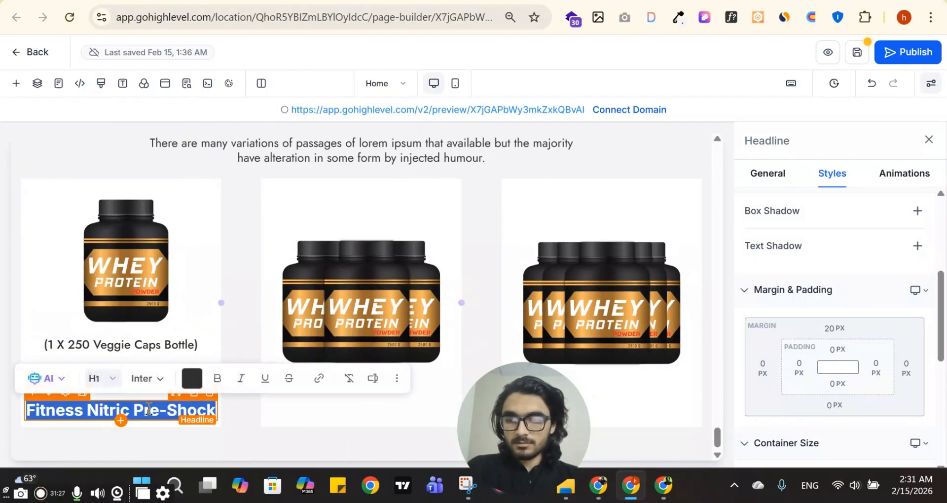
type("$23.00 – $90.00")
- Set the price headline's text colour to the orange-red custom colour
scroll(837, 306, "down", 5)
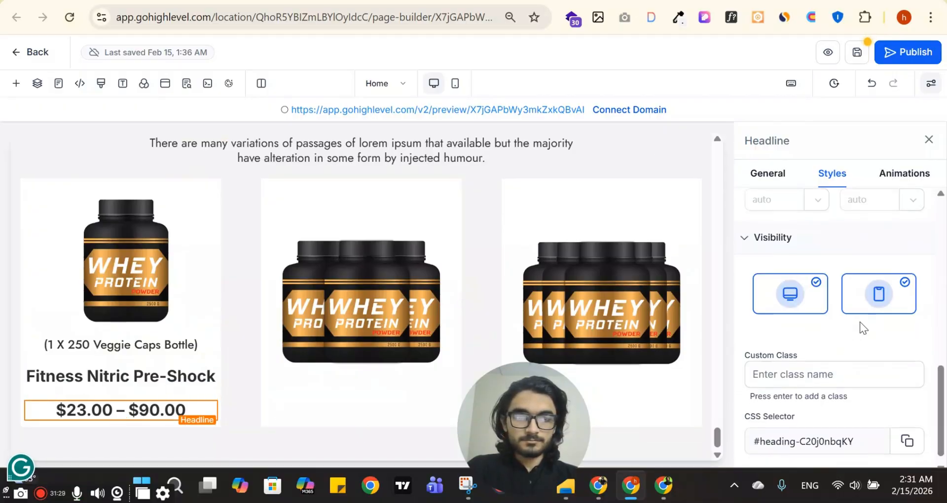
left_click(780, 173)
scroll(880, 321, "down", 5)
left_click(913, 256)
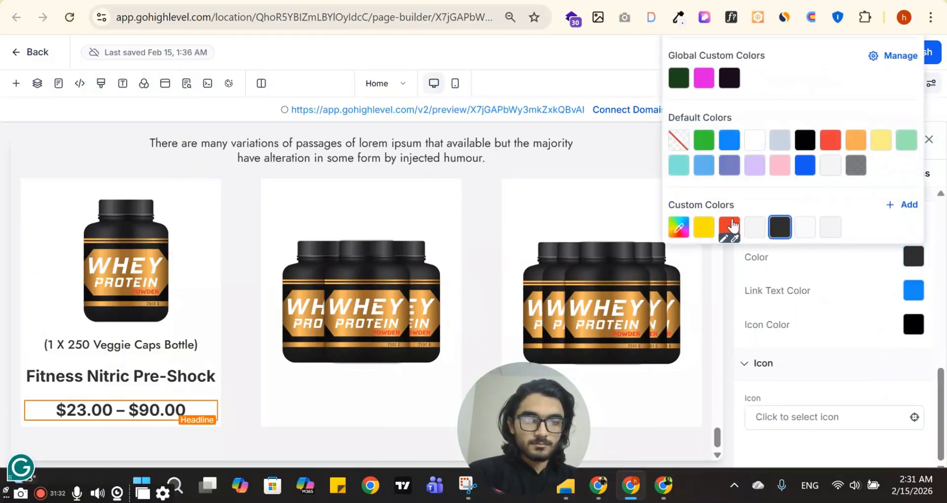
left_click(732, 226)
- Compare the price styling with the reference page and set the price headline's font weight to 500 - Medium
key("alt+Tab")
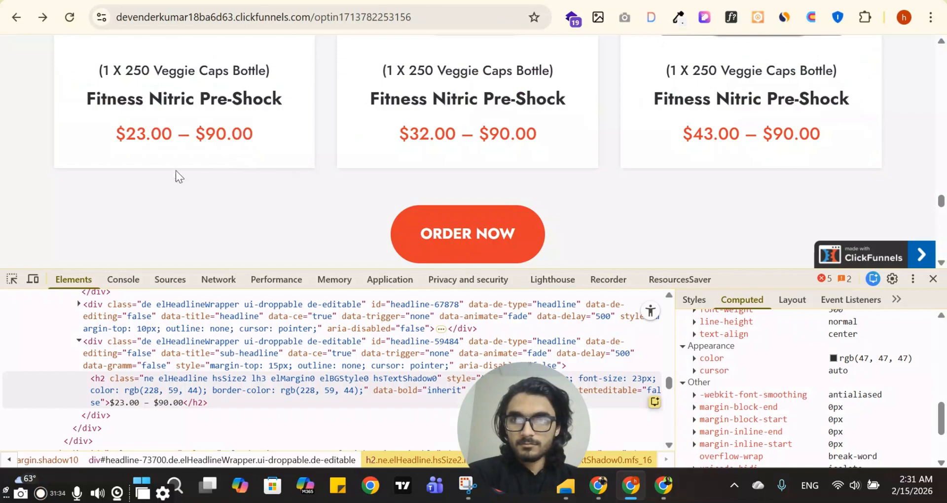
key("alt+Tab")
left_click(846, 313)
scroll(821, 212, "up", 3)
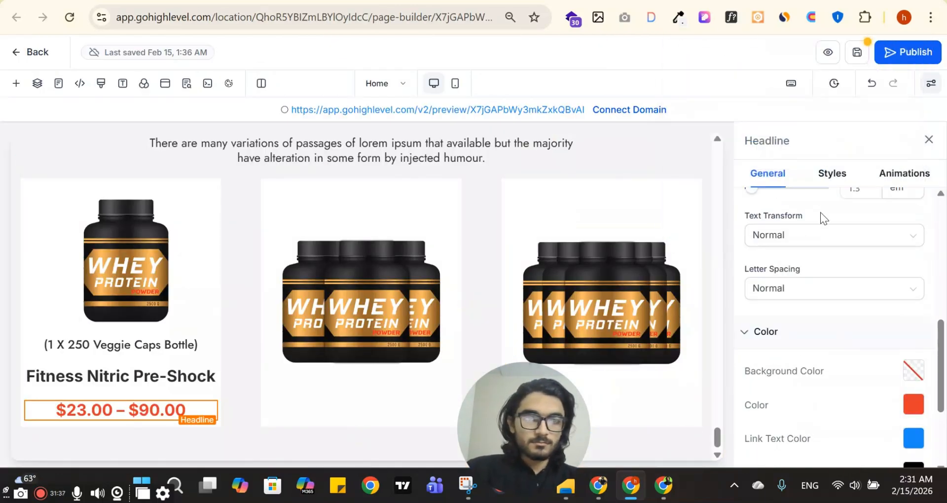
scroll(814, 277, "down", 3)
scroll(846, 235, "up", 7)
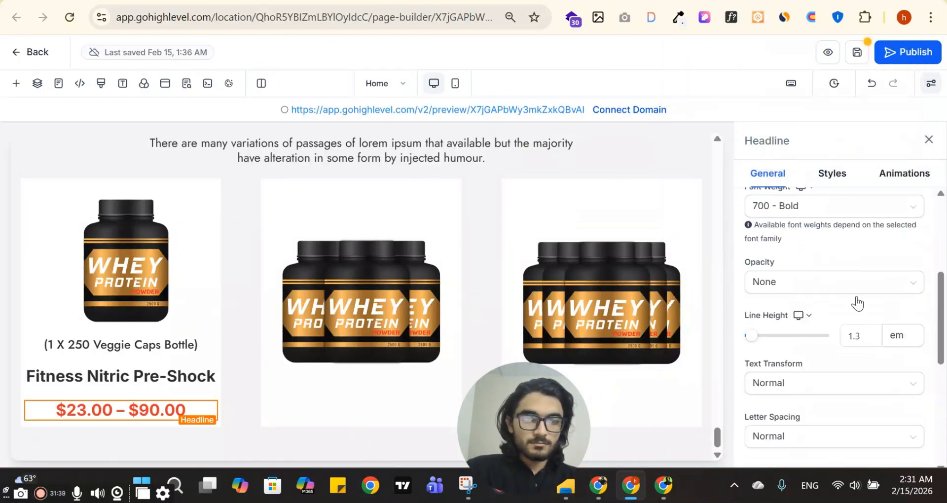
left_click(841, 361)
left_click(833, 277)
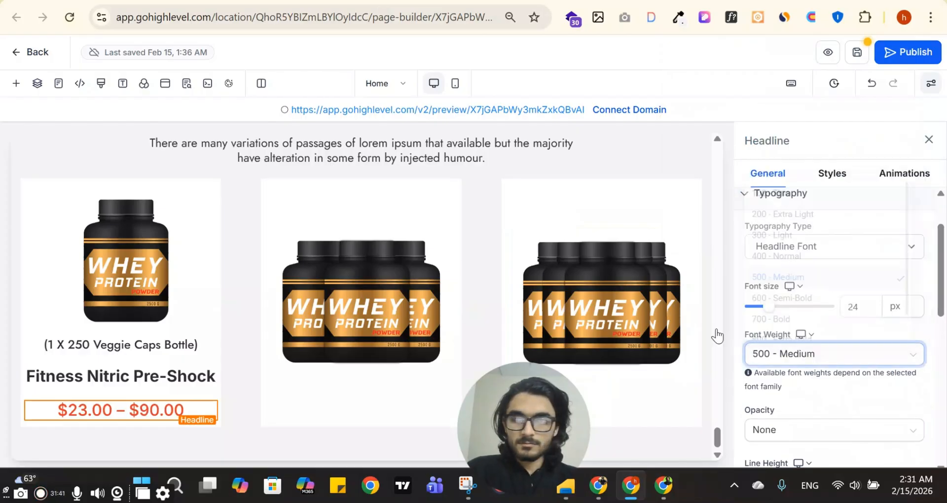
- Set the top margin of the first card's price headline to 10 px
left_click(150, 409)
left_click(833, 173)
scroll(846, 311, "down", 5)
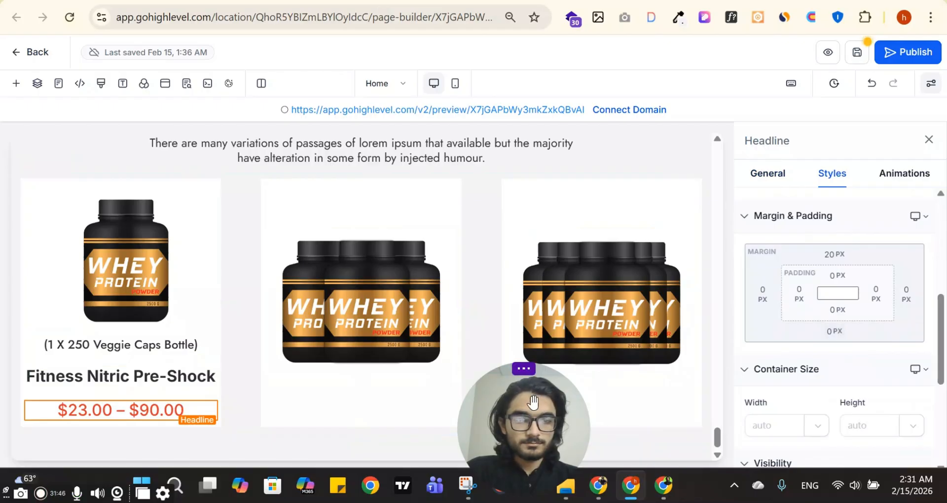
left_click(834, 256)
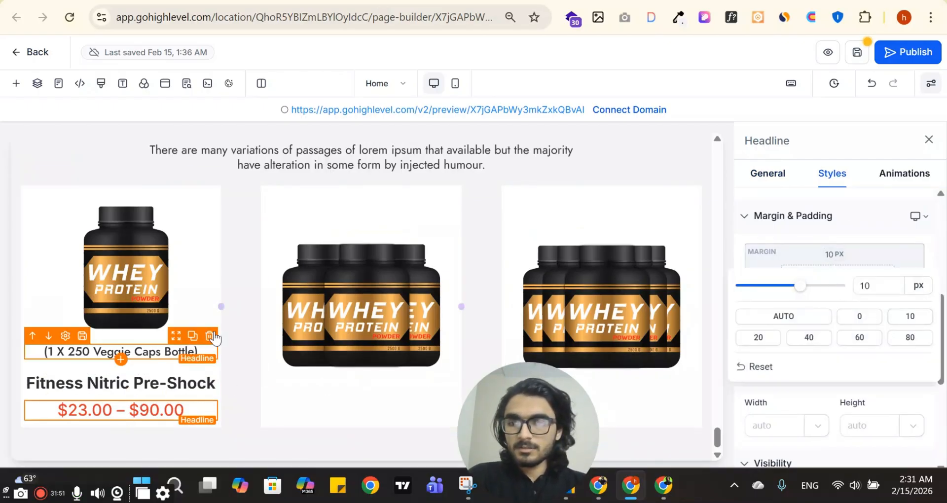
- Duplicate the first card's bottle caption and product name headlines and move the copies below the image in the second card
left_click(192, 336)
left_click_drag(177, 356, 198, 378)
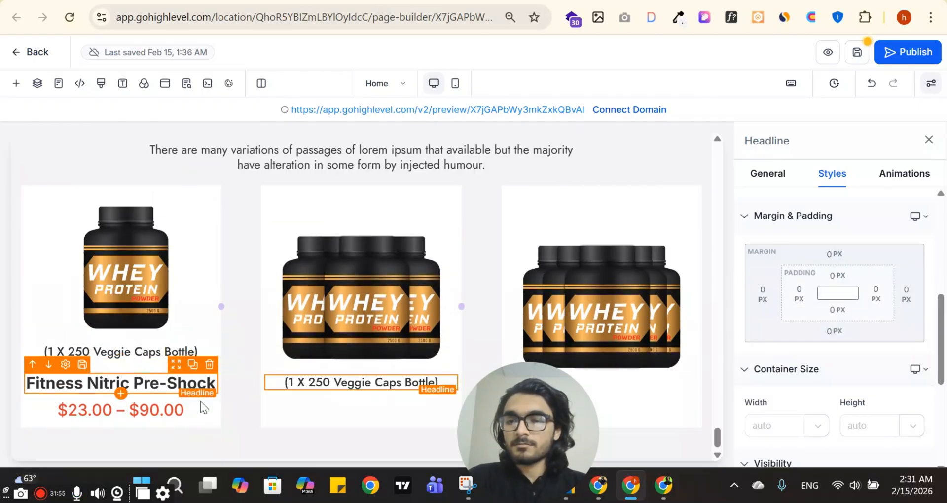
left_click(192, 366)
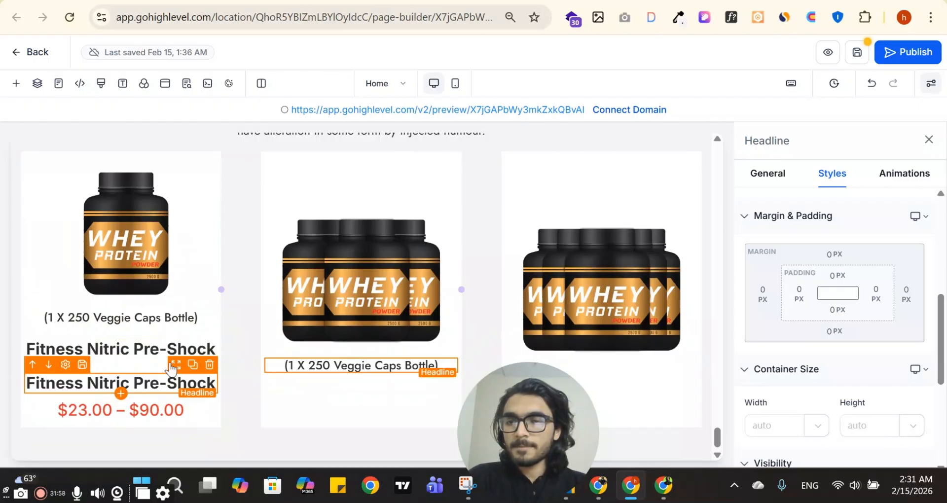
left_click_drag(171, 367, 378, 375)
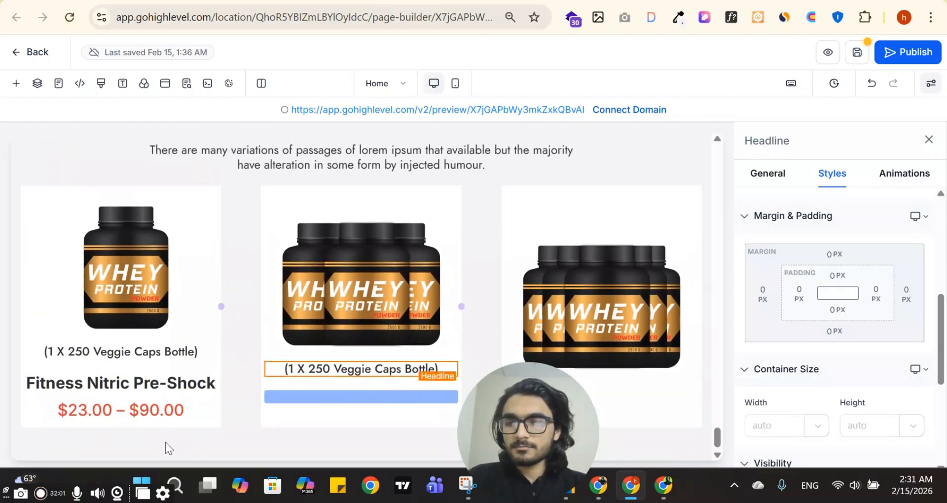
- Duplicate the first card's price headline and move the copy under the product name in the second card
left_click_drag(166, 443, 203, 319)
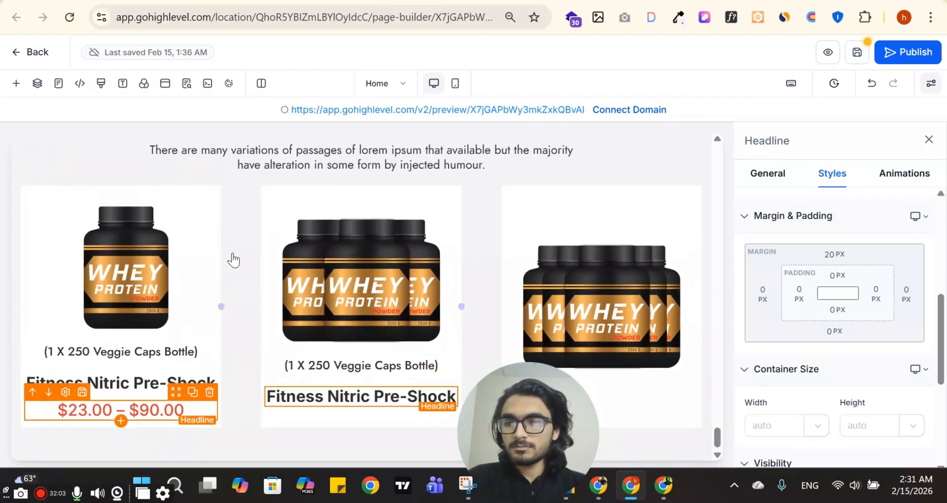
scroll(342, 229, "down", 2)
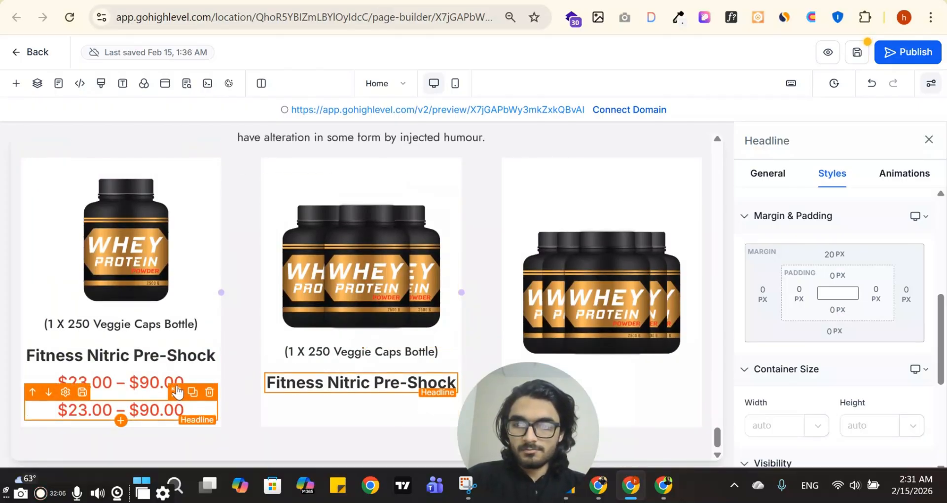
left_click_drag(178, 392, 838, 229)
left_click_drag(659, 226, 606, 251)
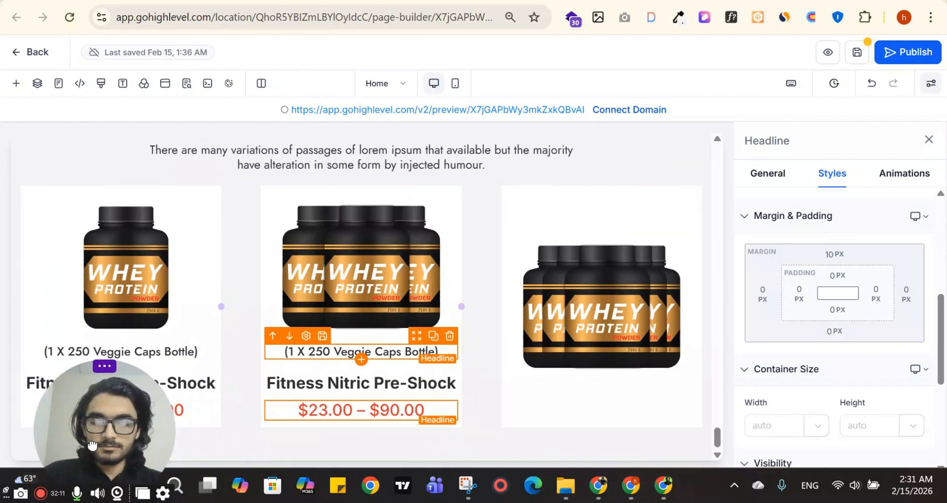
- Duplicate the second card's bottle caption and product name headlines and move the copies below the image in the third card
left_click(433, 335)
left_click_drag(611, 377, 639, 378)
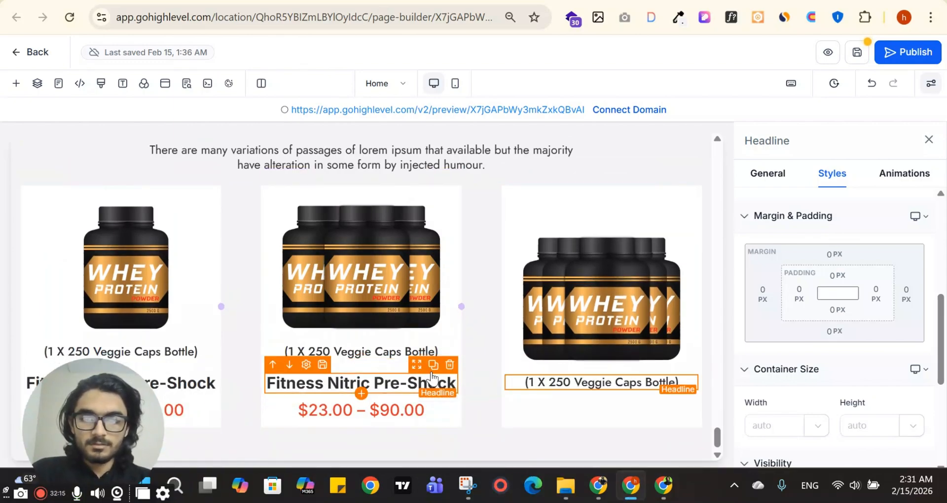
left_click(433, 365)
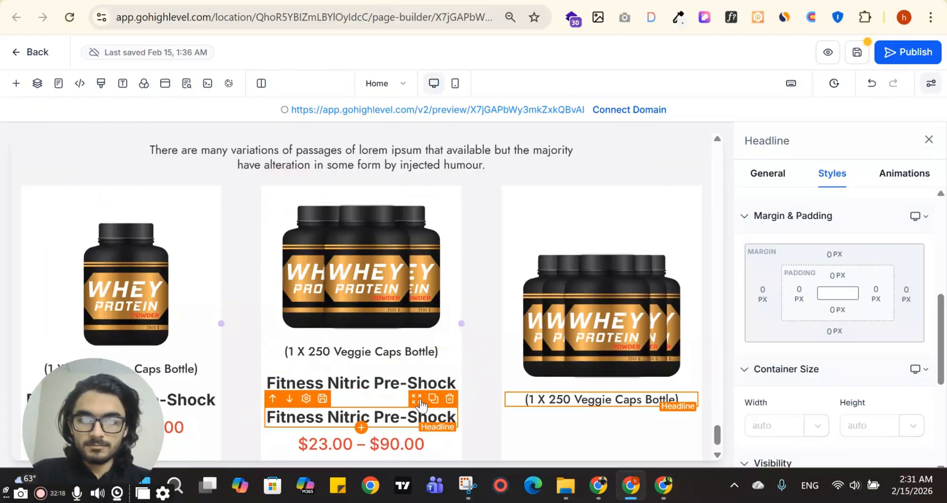
left_click_drag(420, 404, 616, 414)
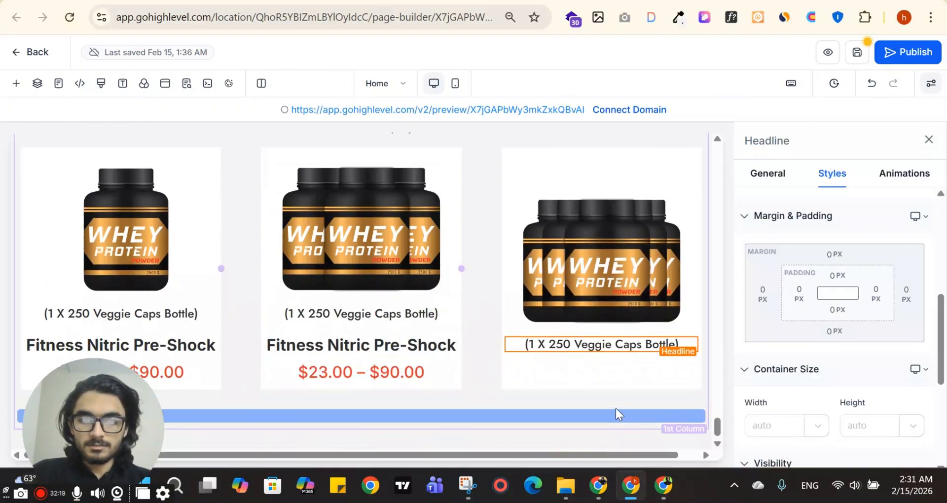
left_click(875, 86)
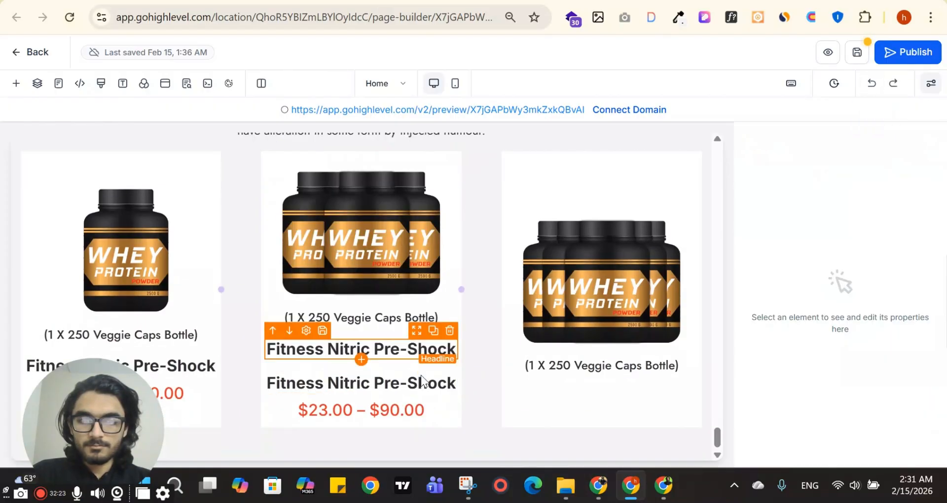
left_click_drag(417, 367, 661, 363)
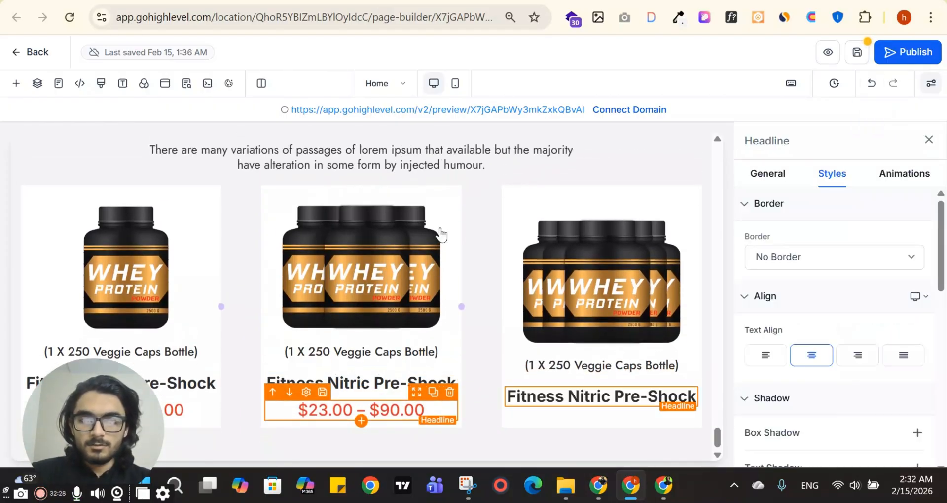
- Duplicate the second card's price headline and move the copy under the product name in the third card
left_click(433, 392)
left_click_drag(416, 390, 676, 402)
left_click_drag(136, 399, 920, 419)
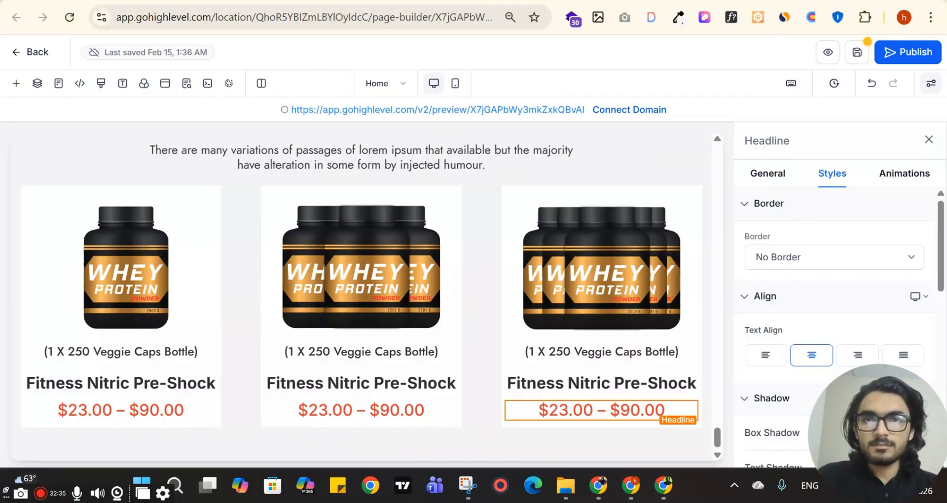
- Set the first card column's top and bottom padding to 20 px after checking the card spacing on the reference page
left_click(395, 1)
scroll(582, 156, "down", 3)
scroll(480, 163, "up", 1)
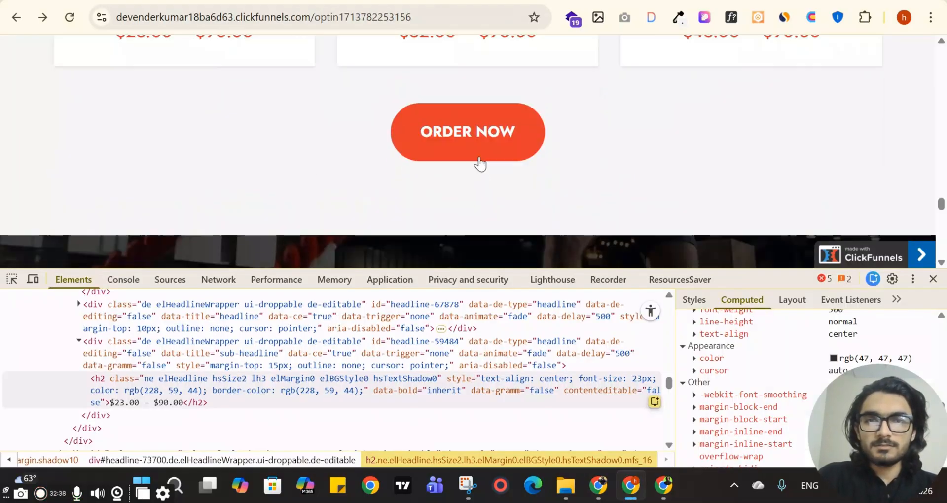
scroll(479, 163, "up", 2)
left_click(286, 1)
scroll(258, 328, "up", 2)
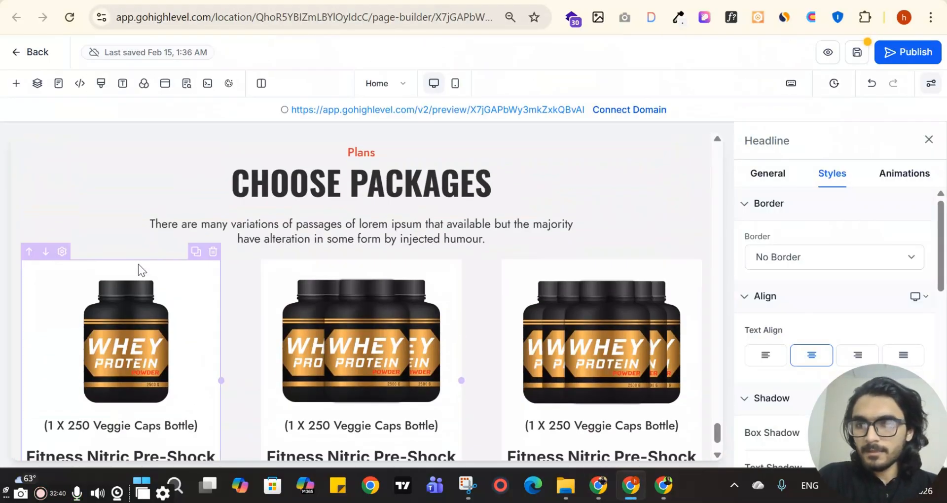
left_click(138, 266)
scroll(839, 257, "down", 5)
left_click(837, 211)
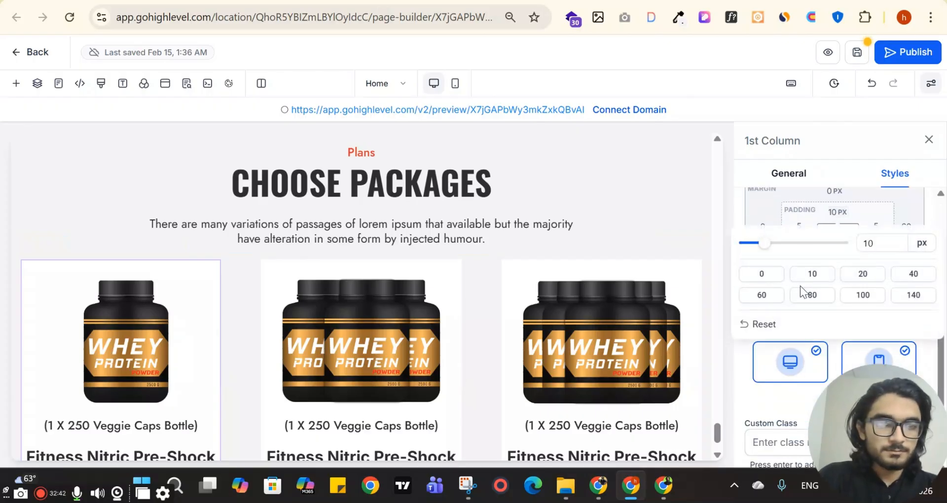
left_click(861, 277)
left_click(838, 247)
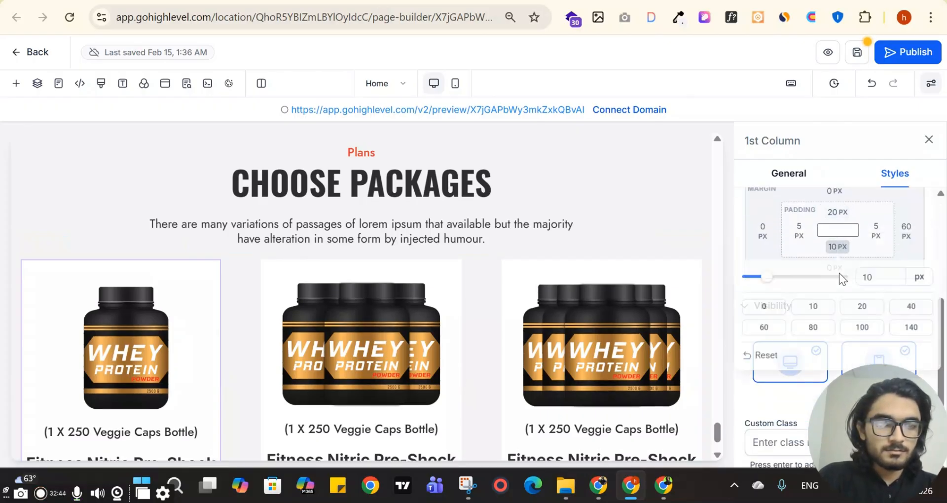
left_click(863, 309)
- Set the top and bottom padding of the second card's column to 20 px
scroll(318, 293, "down", 2)
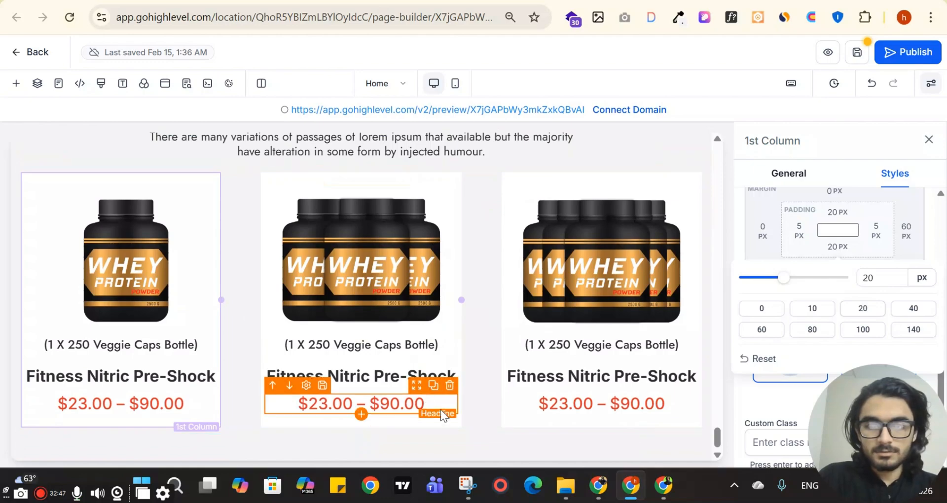
left_click(837, 211)
left_click(813, 274)
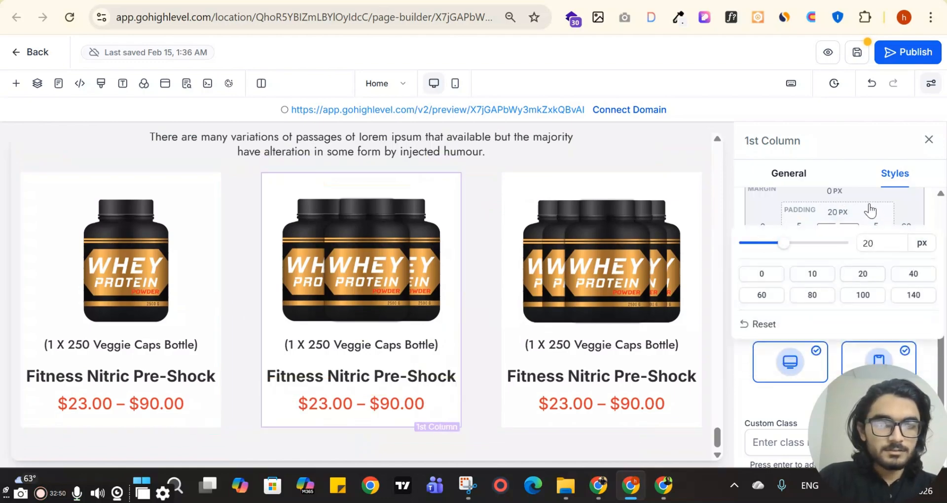
left_click(837, 247)
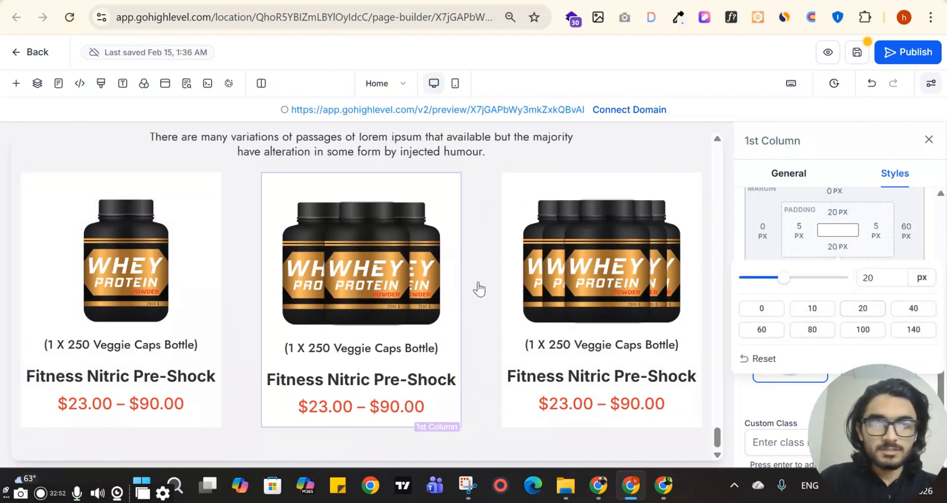
- Set the top and bottom padding of the third card's column to 20 px
left_click(596, 184)
left_click(837, 212)
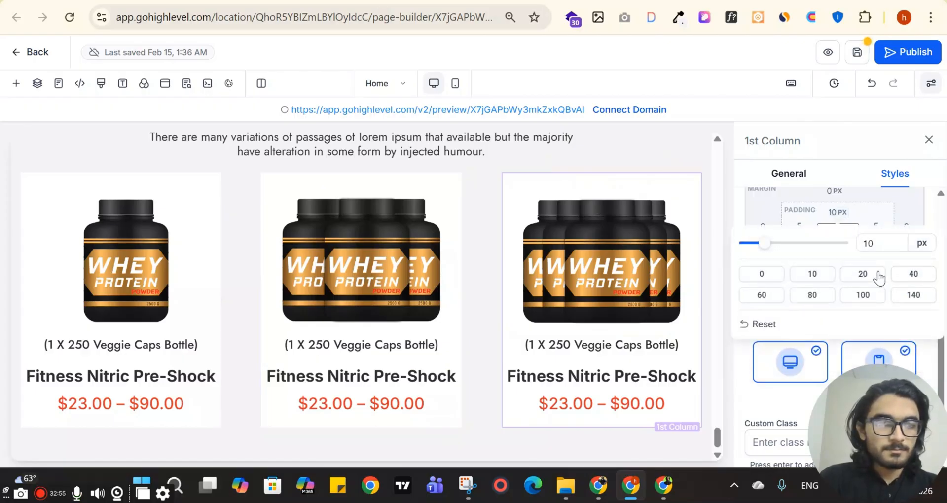
left_click(854, 202)
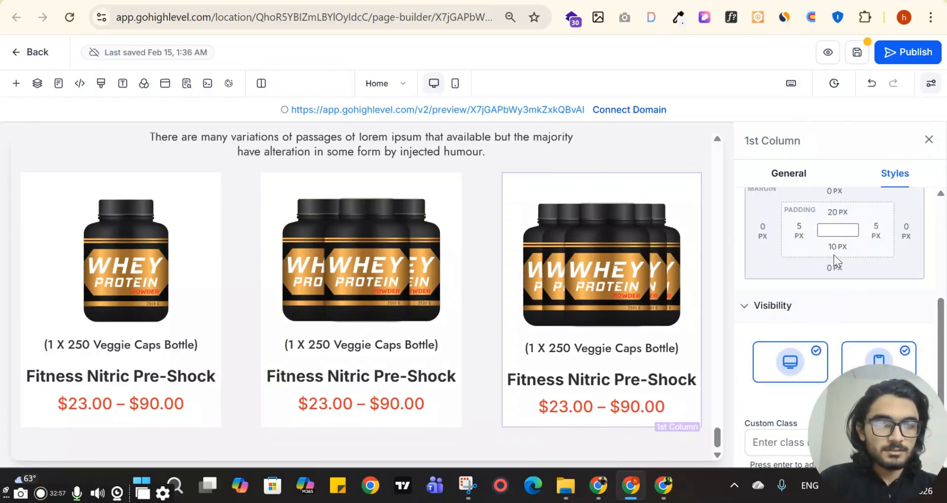
left_click(837, 247)
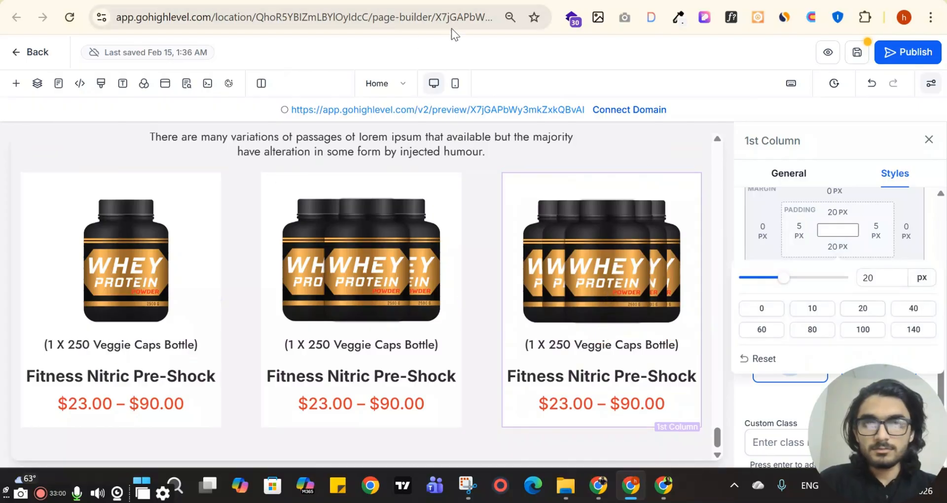
- Duplicate the ORDER NOW button from the ingredients section and move the copy below the three Choose Packages cards
left_click(929, 143)
scroll(588, 232, "down", 15)
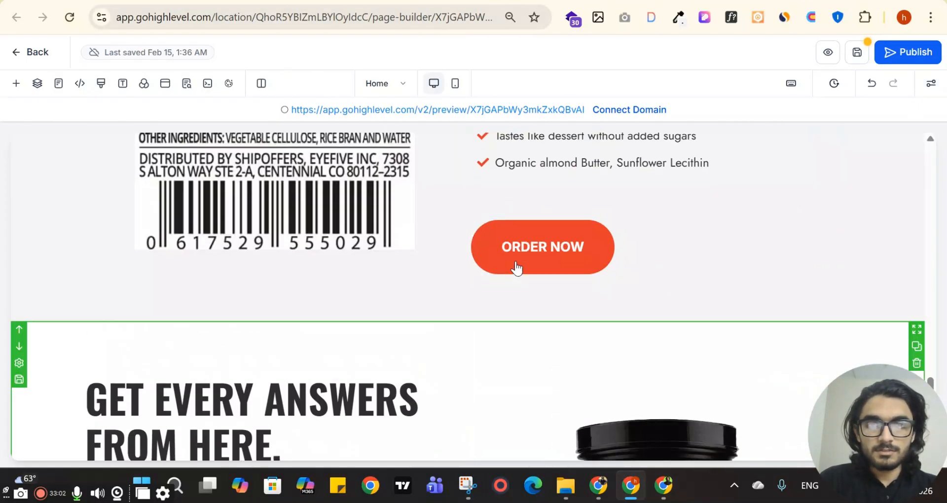
mouse_move(835, 223)
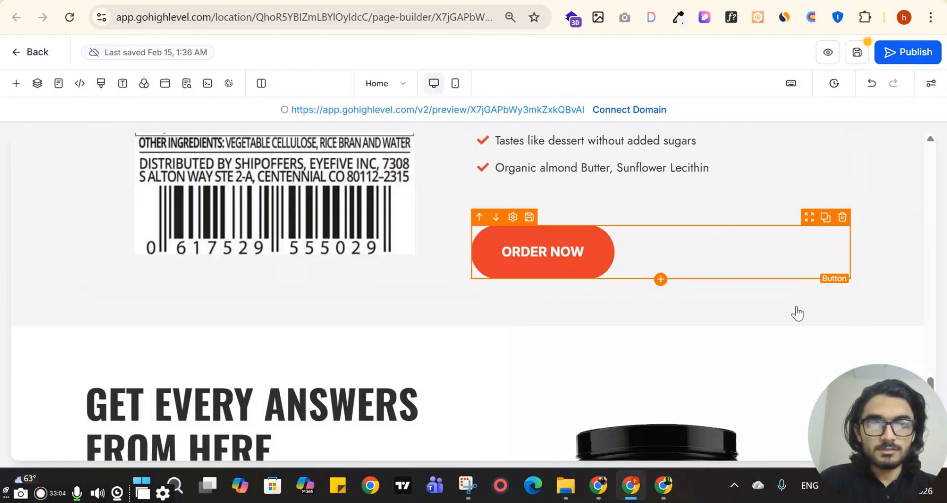
left_click_drag(809, 275, 650, 345)
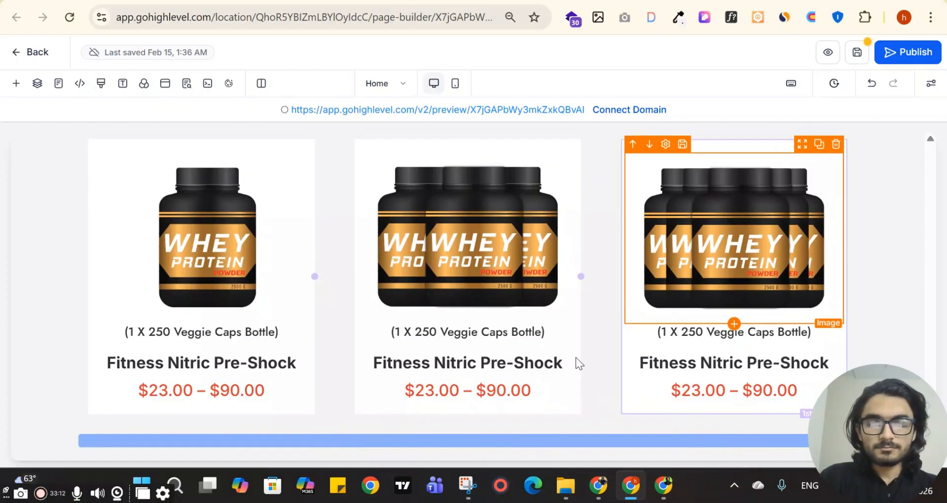
left_click_drag(624, 390, 598, 295)
- Center-align the ORDER NOW button below the cards, comparing it with the reference page
left_click(522, 397)
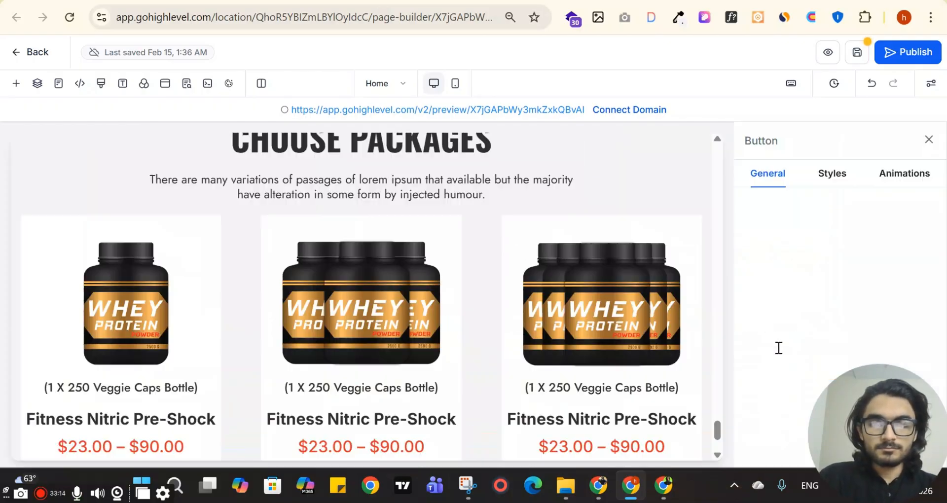
scroll(861, 286, "down", 4)
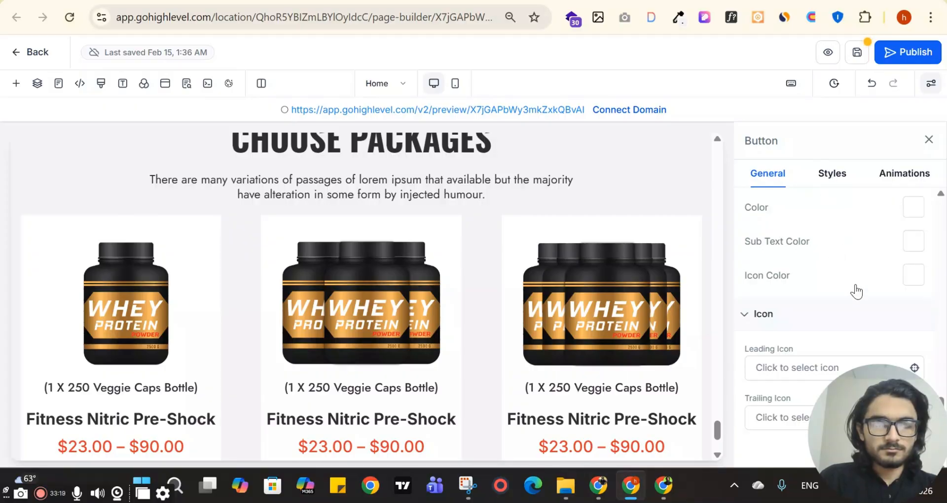
left_click(833, 173)
scroll(838, 284, "down", 6)
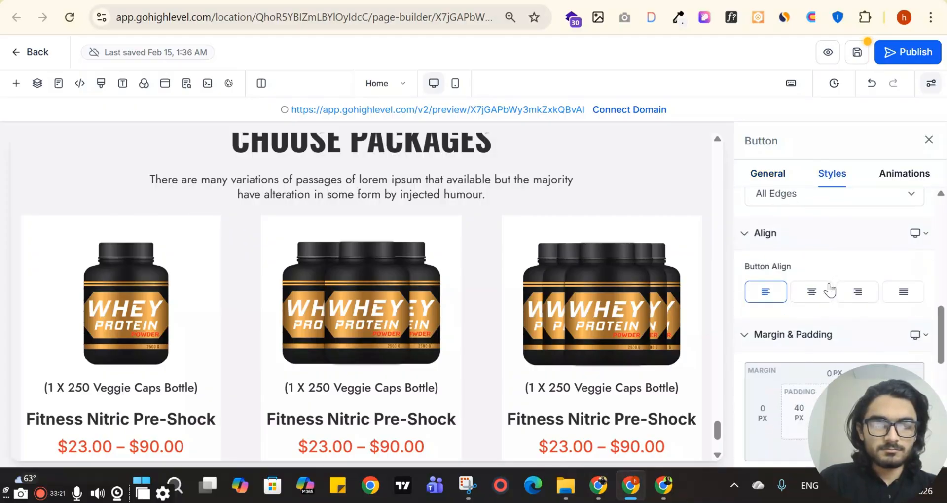
scroll(672, 306, "down", 5)
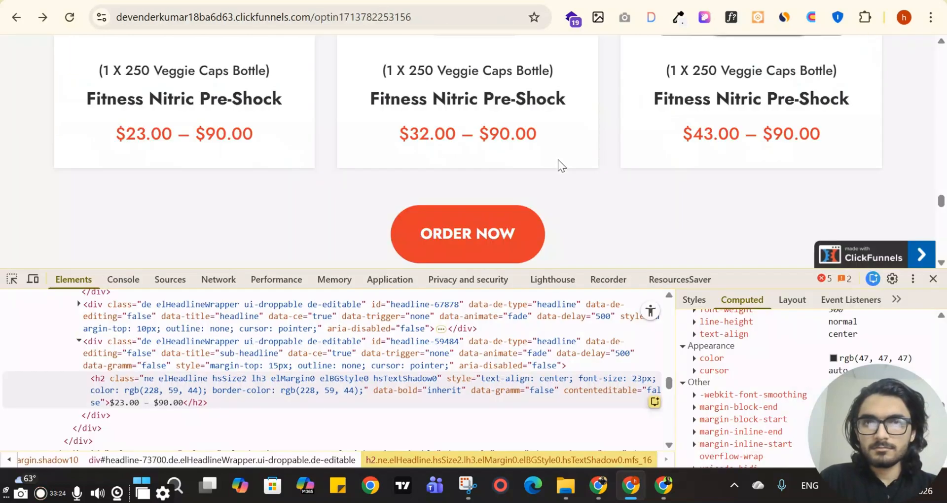
scroll(557, 159, "down", 3)
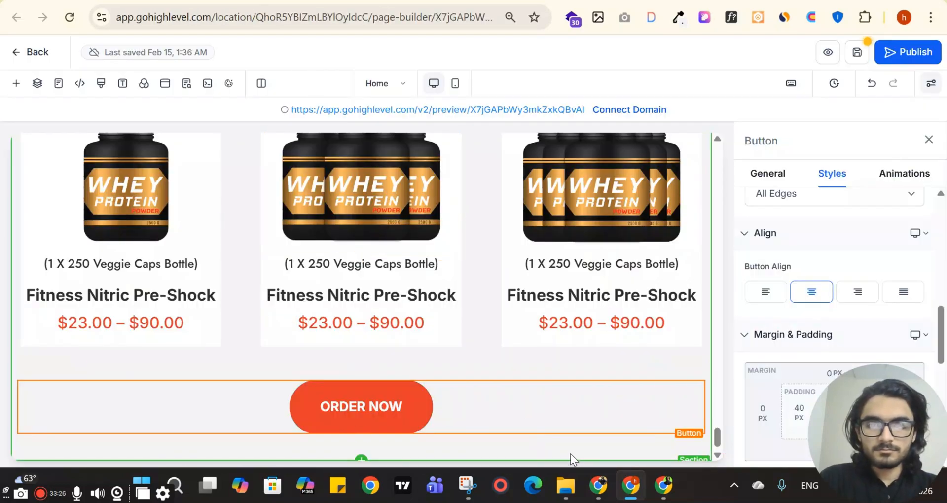
- Set the bottom padding of the Choose Packages section to 80 px
left_click(570, 454)
scroll(896, 298, "down", 1)
scroll(864, 306, "up", 3)
left_click(837, 312)
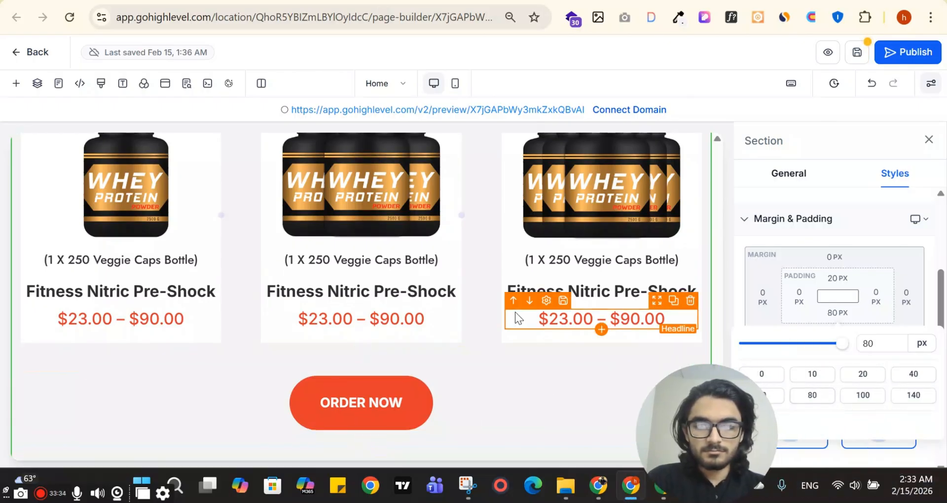
scroll(554, 286, "down", 1)
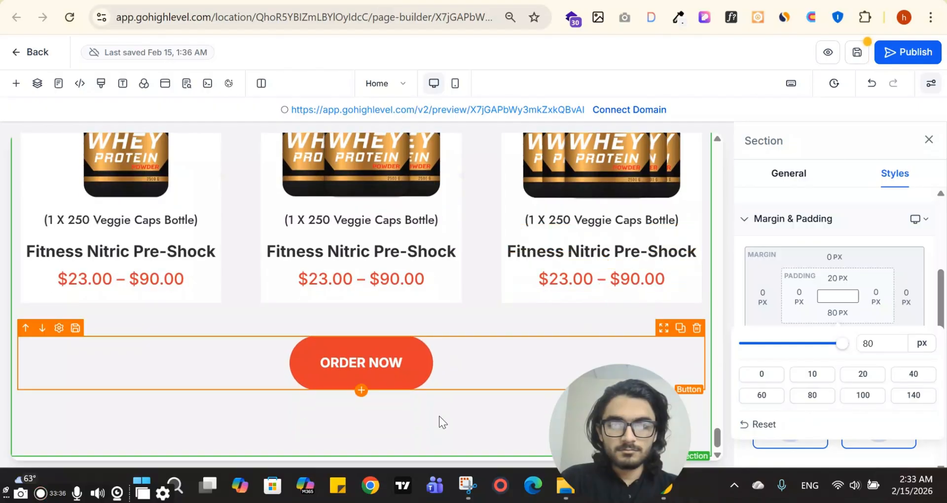
left_click(444, 420)
- Examine the reference page's sections after Choose Packages, from the Trusted By Health Leaders testimonials down to the footer
left_click(440, 1)
scroll(466, 93, "down", 3)
scroll(467, 96, "down", 5)
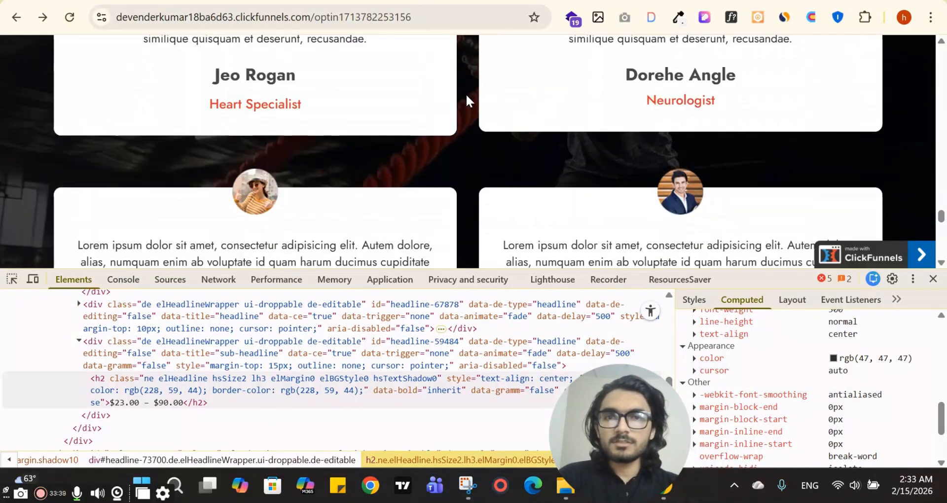
scroll(468, 99, "up", 3)
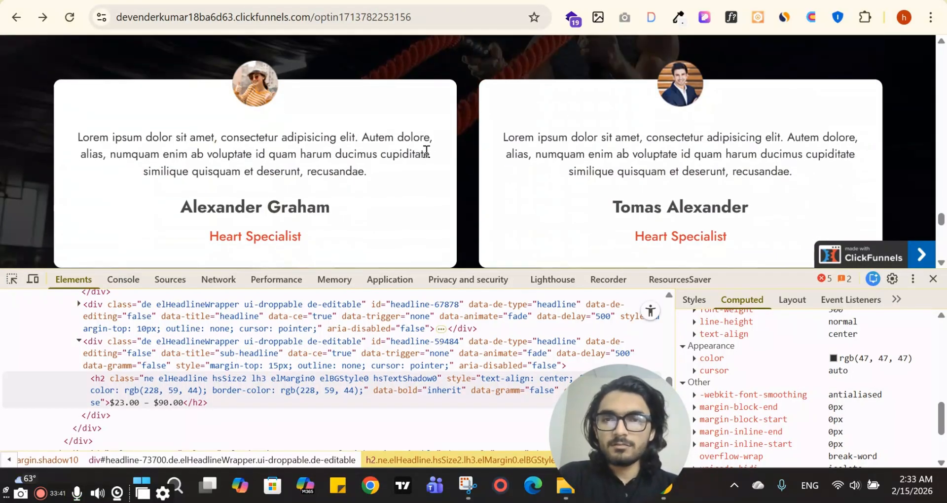
scroll(576, 139, "down", 10)
scroll(576, 137, "down", 5)
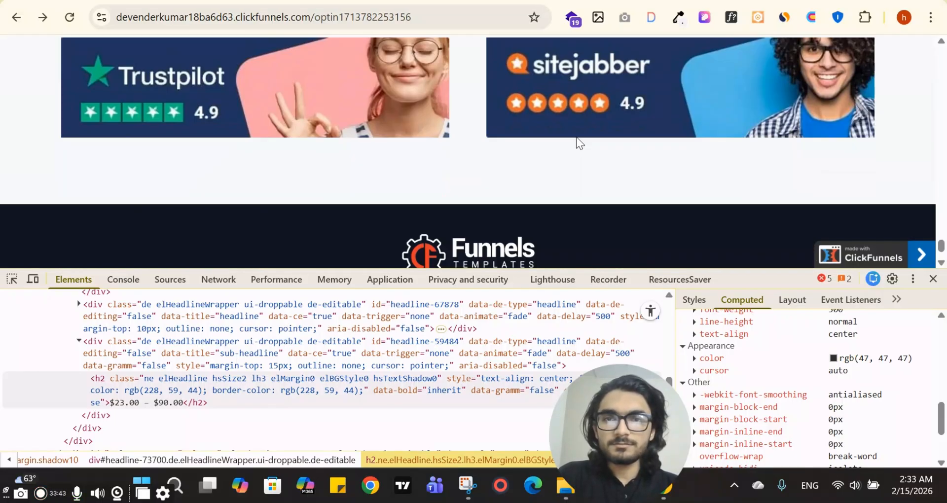
scroll(576, 137, "up", 10)
scroll(473, 103, "down", 3)
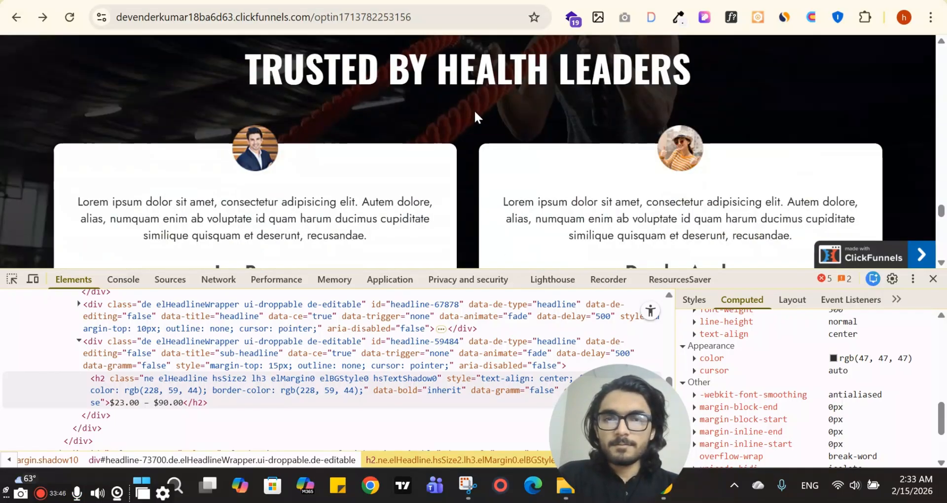
scroll(475, 110, "up", 3)
- Return to the page builder and add an empty full-width section below the Choose Packages section
left_click(394, 1)
scroll(484, 238, "up", 3)
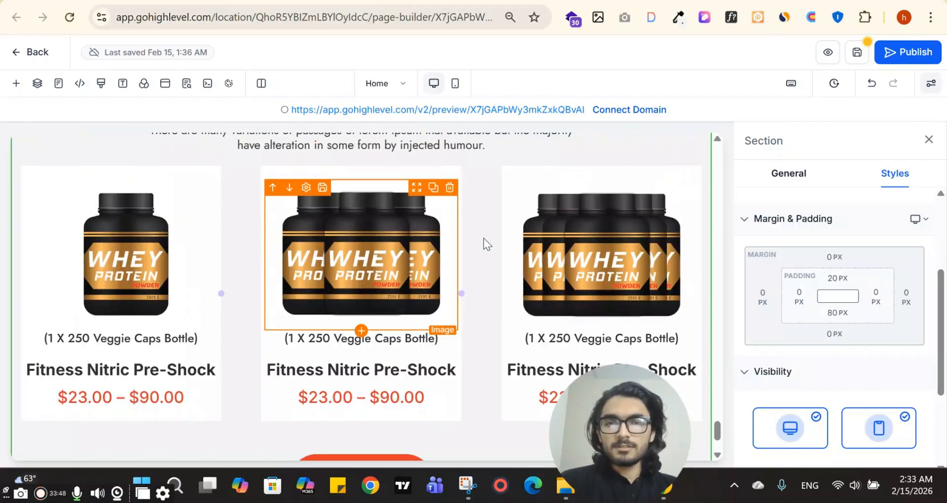
scroll(483, 238, "down", 1)
left_click_drag(592, 441, 850, 435)
scroll(407, 344, "down", 2)
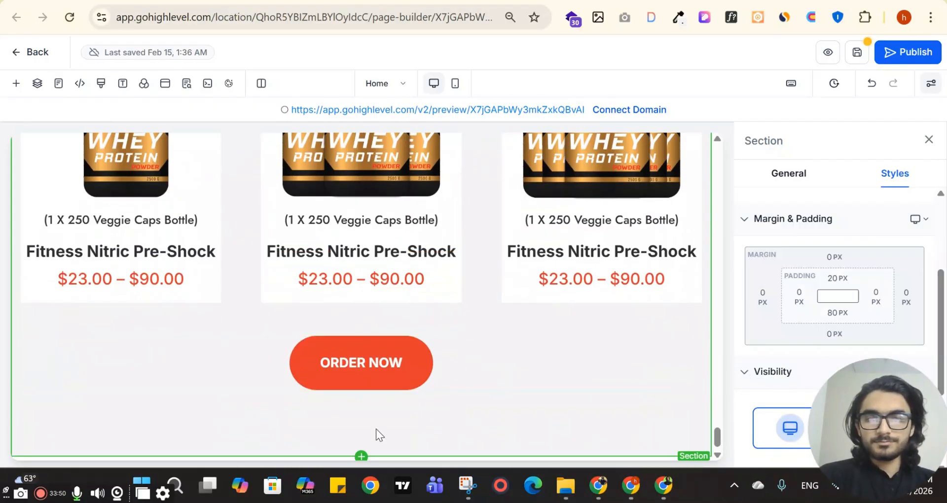
left_click(361, 457)
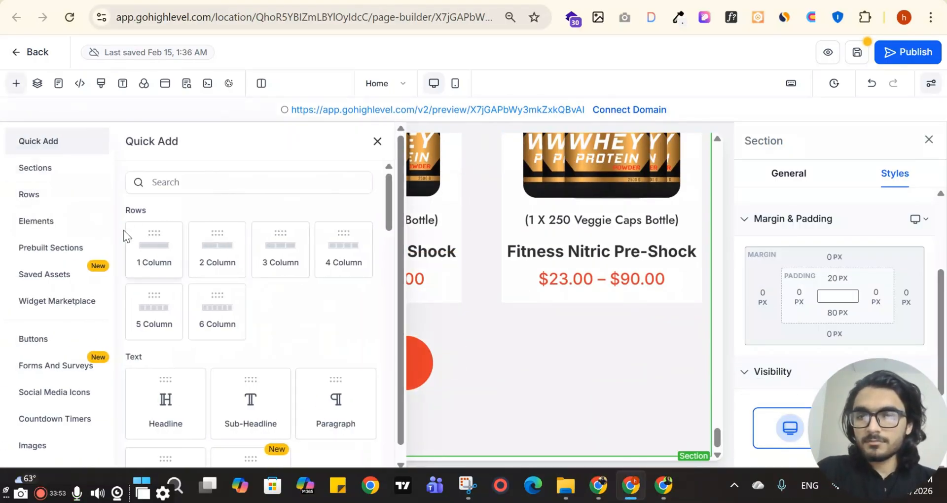
left_click_drag(157, 242, 532, 421)
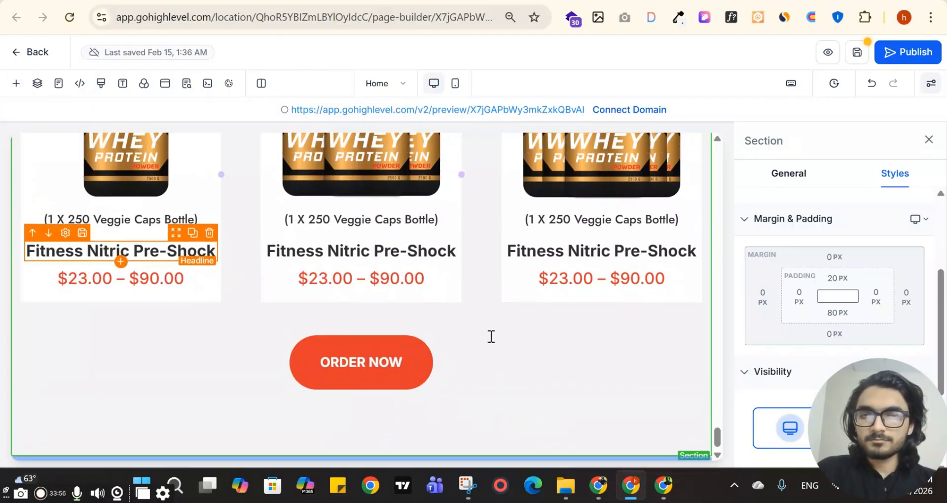
left_click_drag(463, 431, 464, 429)
scroll(468, 365, "down", 3)
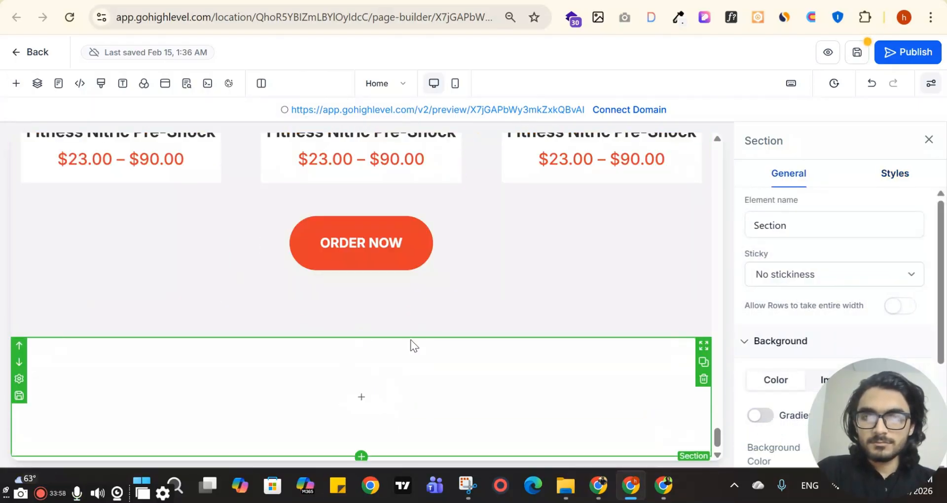
scroll(888, 375, "down", 3)
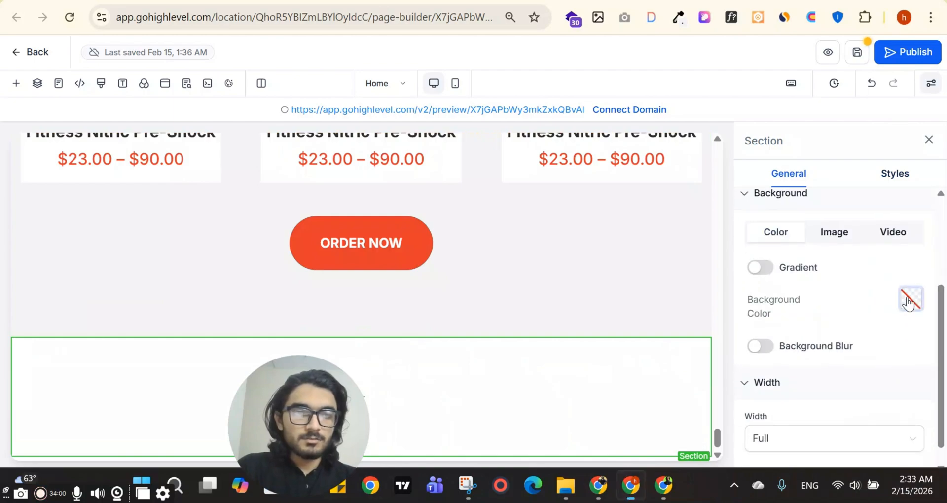
left_click(911, 299)
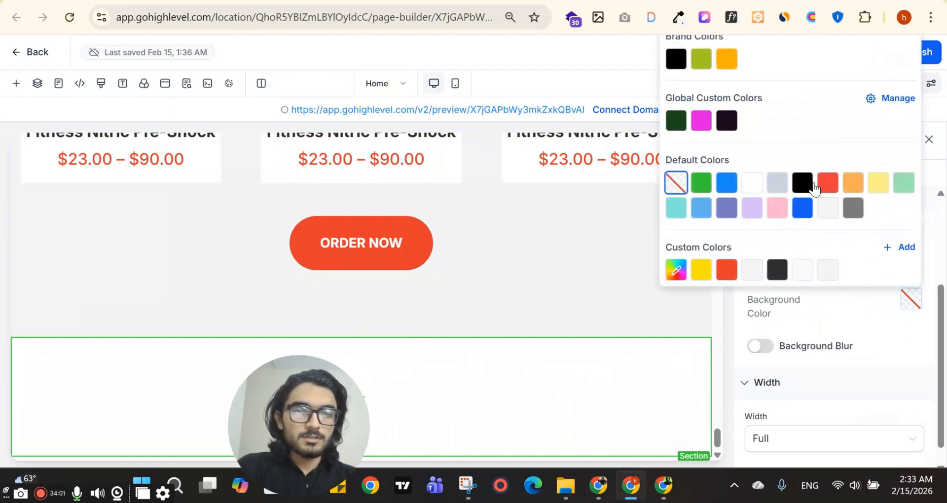
left_click(929, 373)
scroll(848, 296, "up", 3)
- Give the new section a background image, uploading 2.png from the Youtube Funnel data folder to the media storage
left_click(834, 381)
scroll(867, 279, "down", 3)
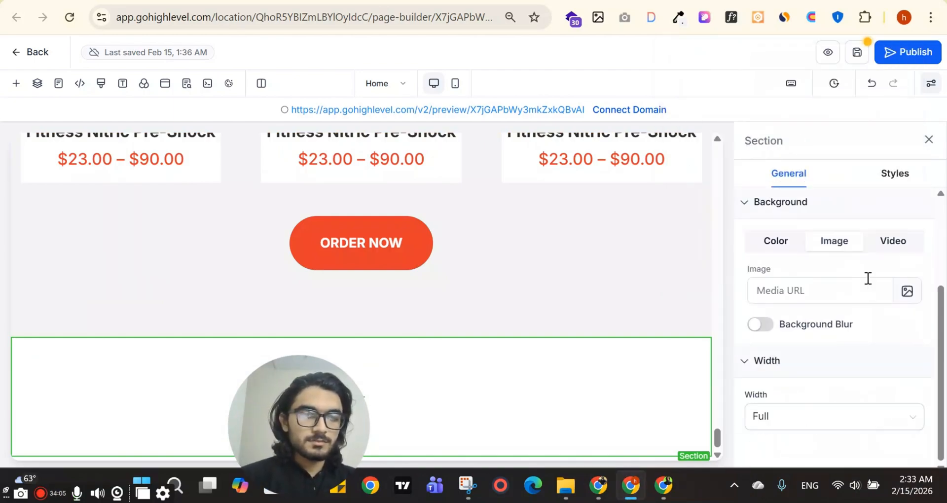
left_click(907, 292)
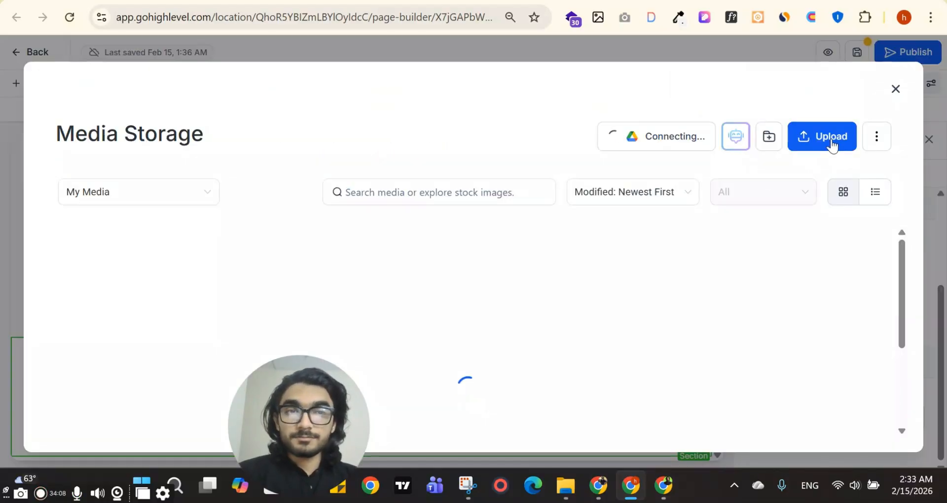
left_click(809, 148)
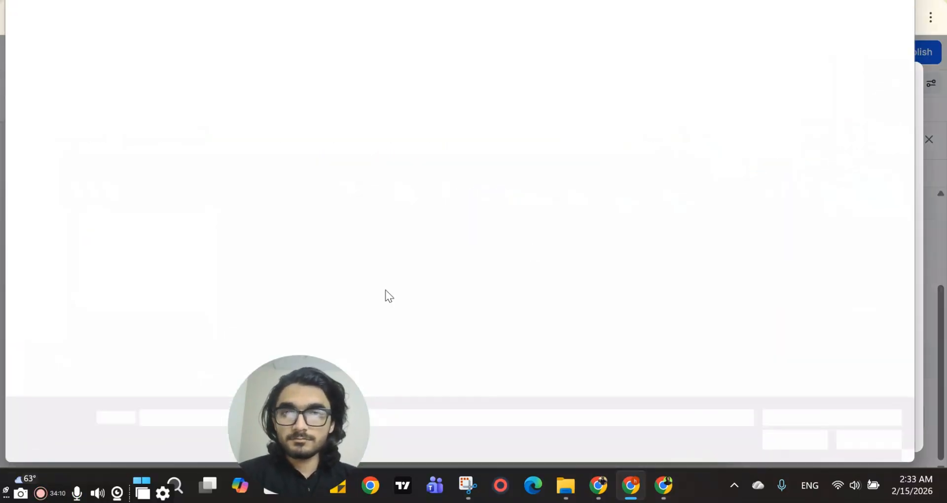
left_click(337, 99)
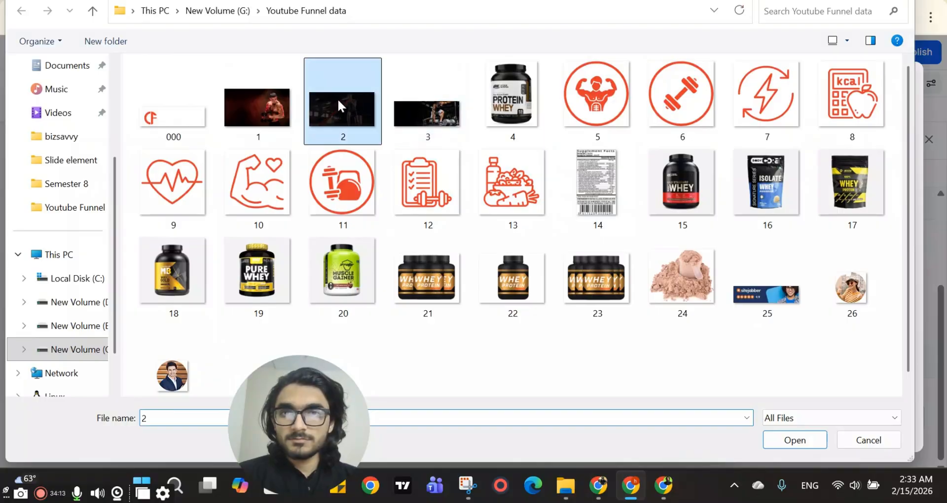
left_click(782, 439)
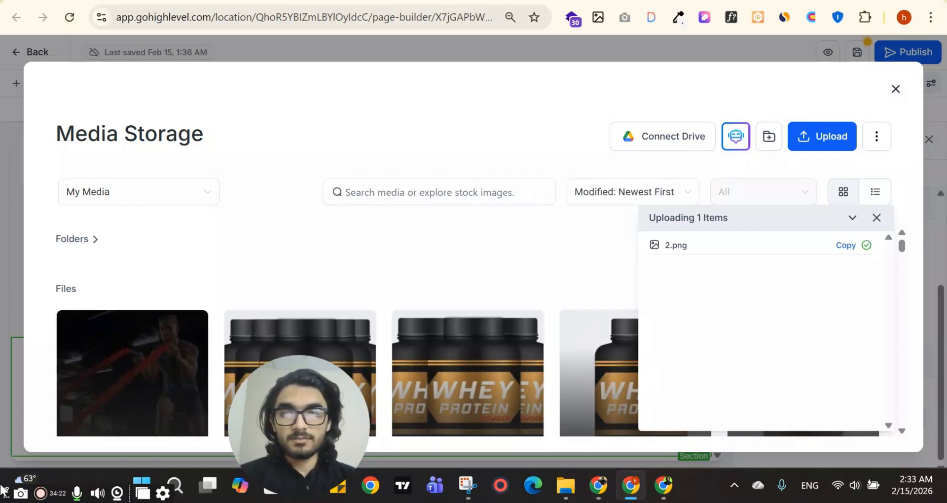
left_click(70, 324)
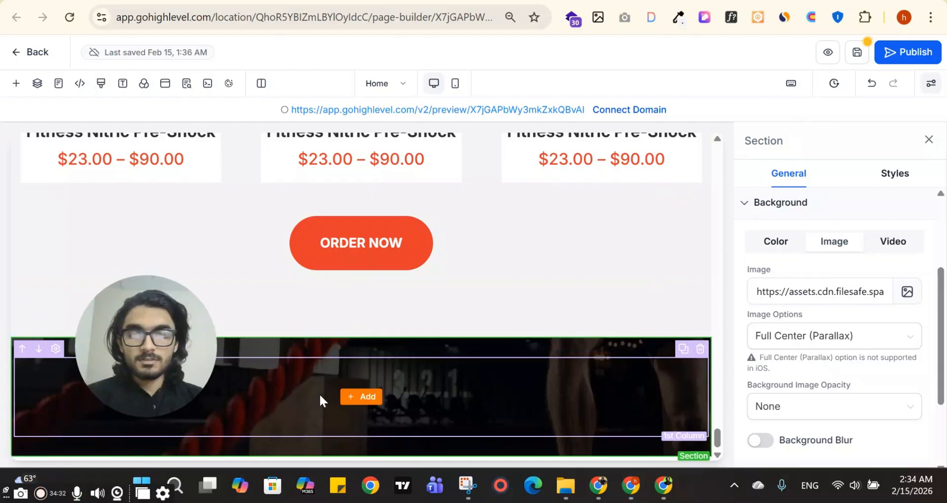
left_click_drag(157, 358, 87, 245)
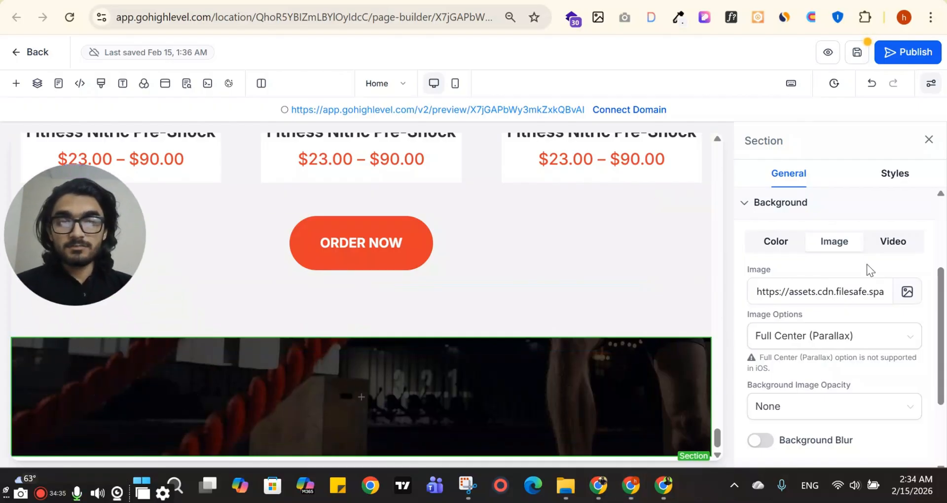
scroll(855, 321, "down", 1)
- Switch to the reference page and select the TRUSTED BY HEALTH LEADERS heading text
key("ctrl+Tab")
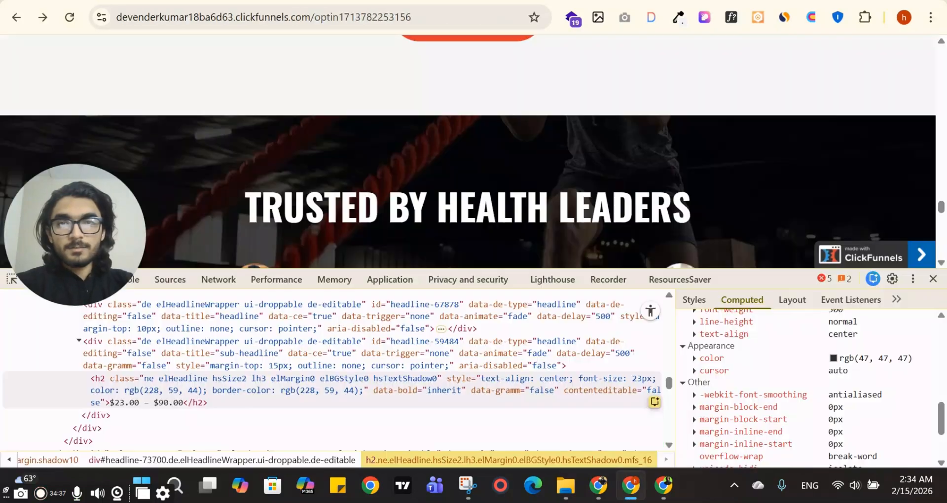
scroll(362, 143, "down", 3)
scroll(239, 62, "up", 3)
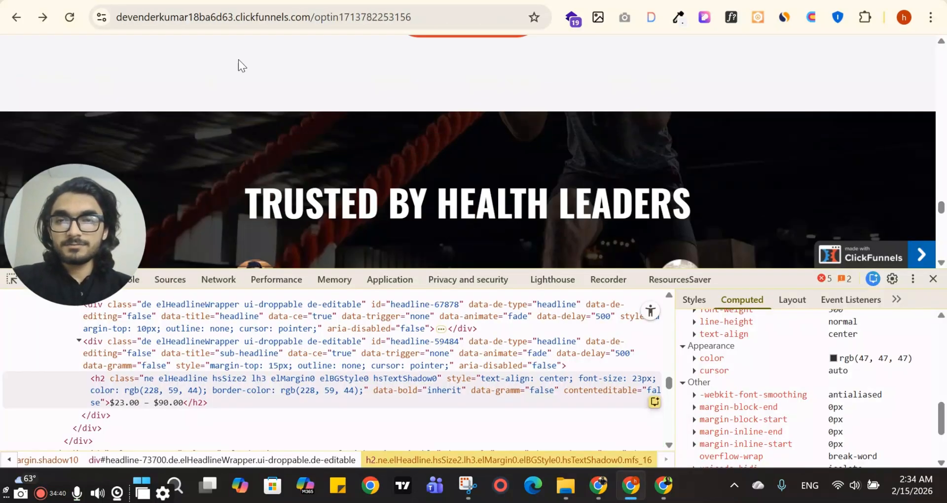
left_click_drag(242, 197, 781, 211)
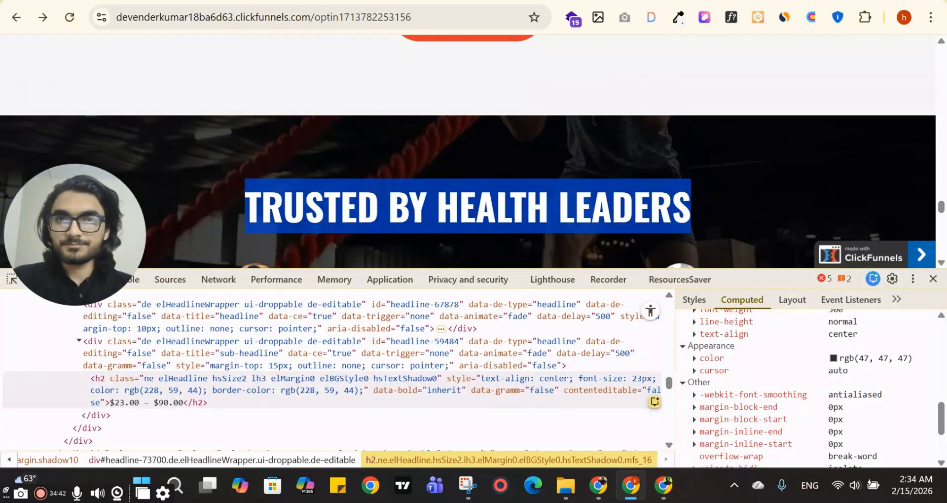
- In the page builder, duplicate the CHOOSE PACKAGES headline and move the copy into the new background-image section
key("ctrl+shift+Tab")
scroll(482, 274, "up", 10)
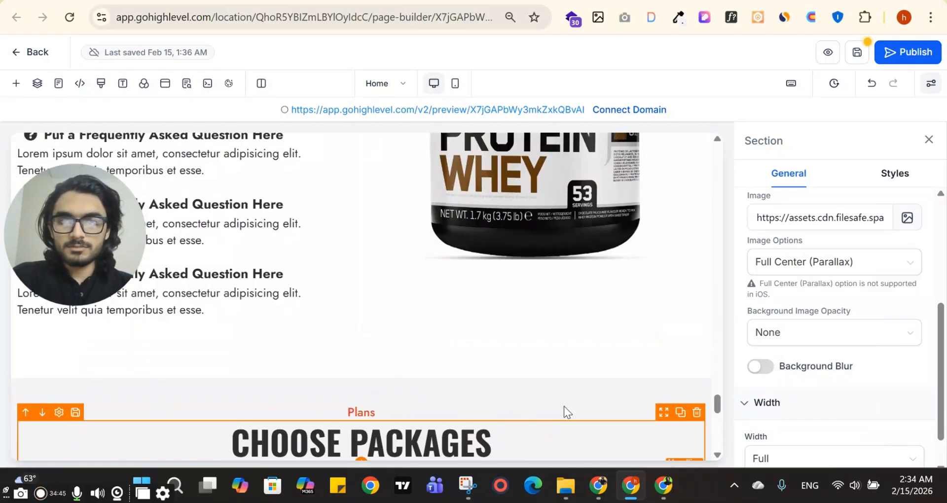
scroll(564, 409, "down", 4)
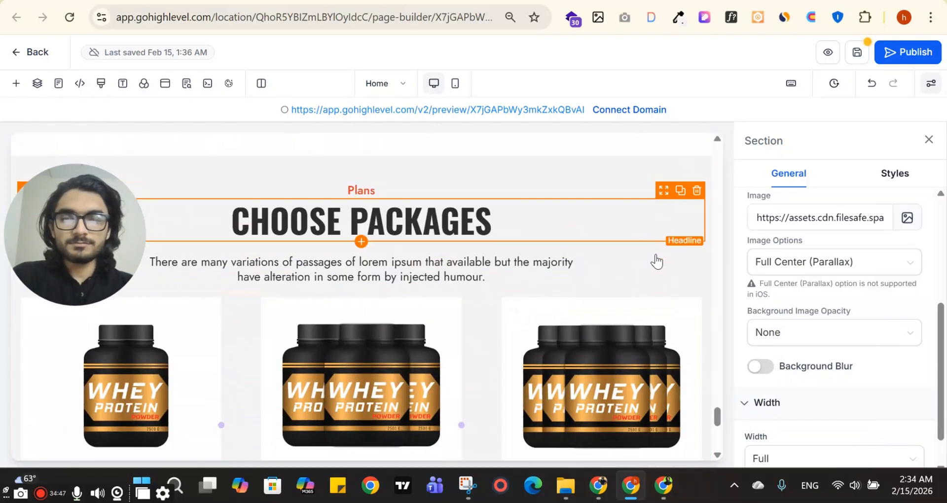
key("ctrl+d")
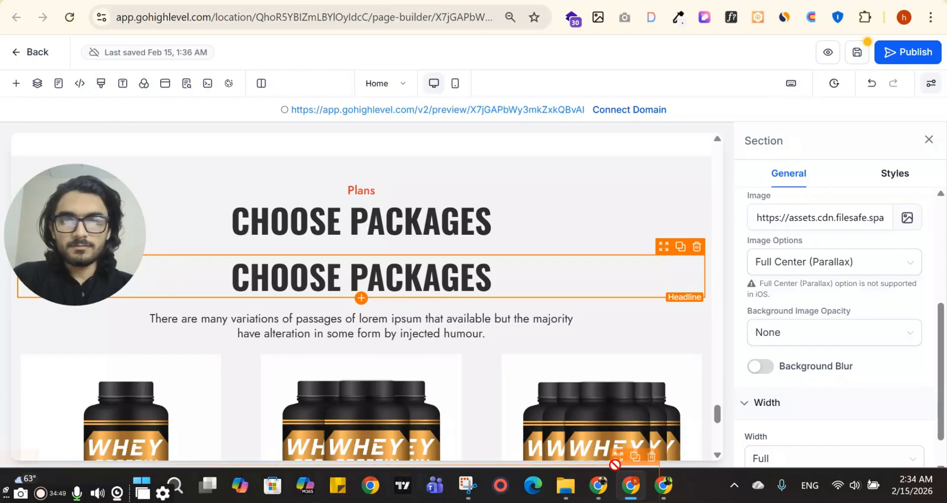
left_click_drag(614, 464, 600, 345)
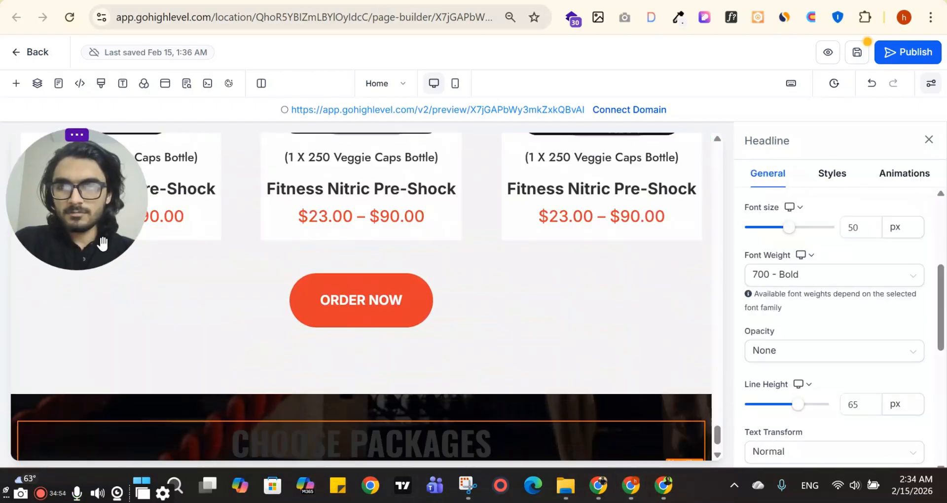
- Set the text color of the headline in the dark section to white
scroll(858, 309, "down", 5)
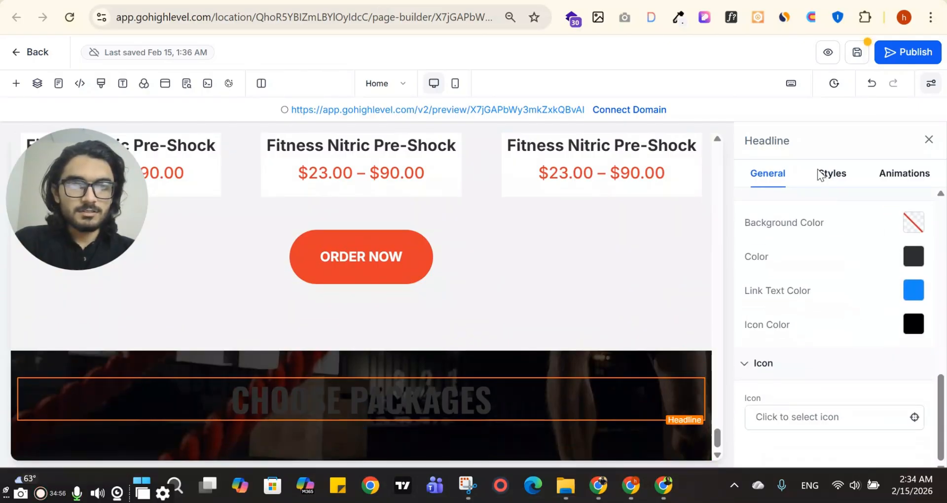
left_click(916, 266)
left_click(751, 139)
- Copy the heading text TRUSTED BY HEALTH LEADERS from the reference page
key("alt+Tab")
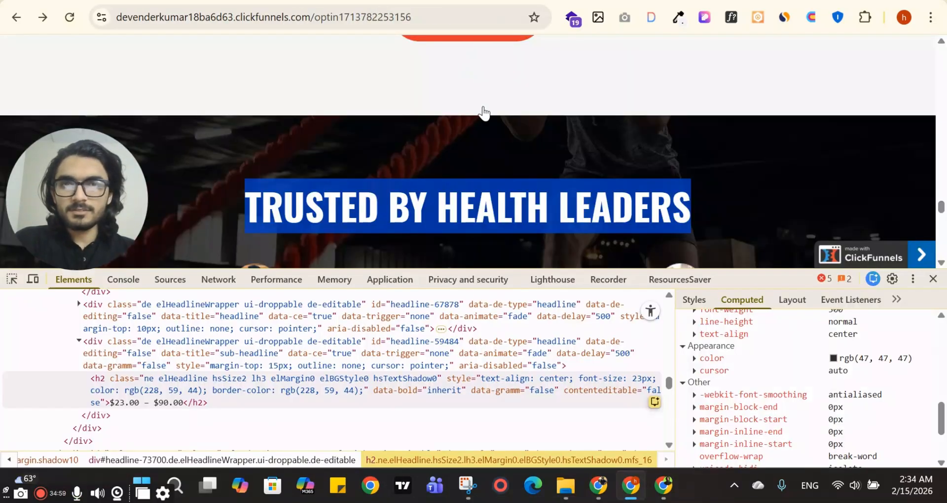
key("ctrl+c")
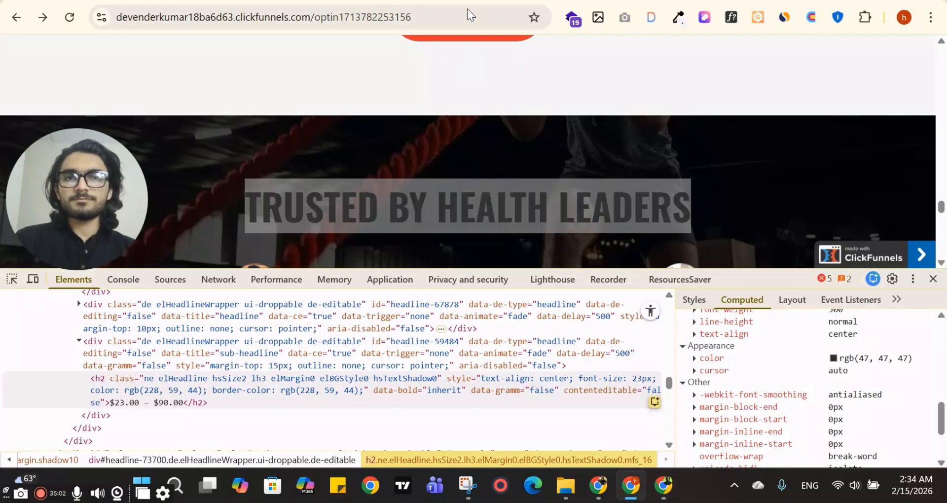
key("ctrl+t")
key("ctrl+v")
key("ctrl+a")
key("BackSpace")
key("ctrl+w")
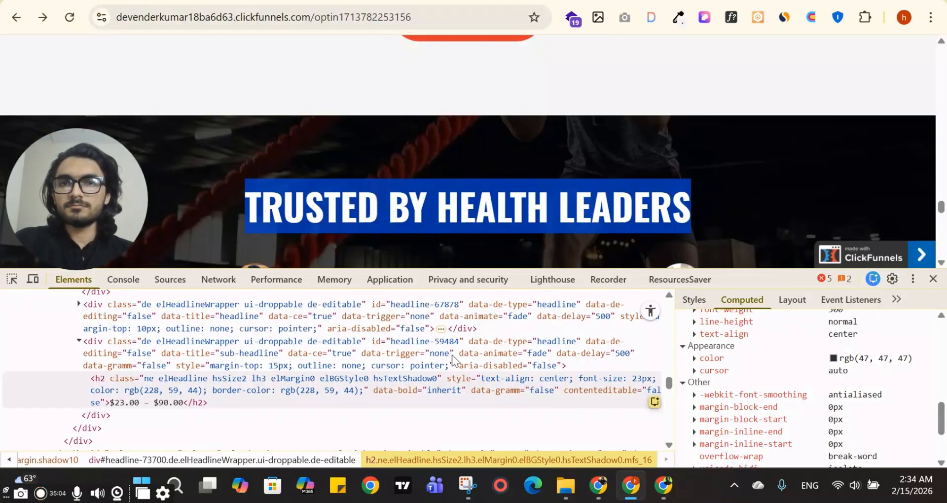
- Back in the page builder, replace the white headline's text with the copied TRUSTED BY HEALTH LEADERS
key("alt+Tab")
triple_click(414, 387)
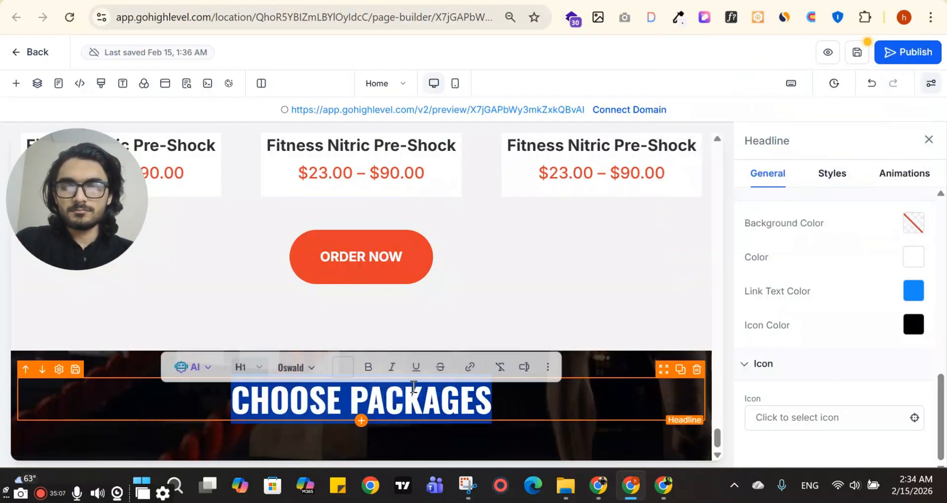
key("ctrl+v")
key("alt+Tab")
key("alt+Tab")
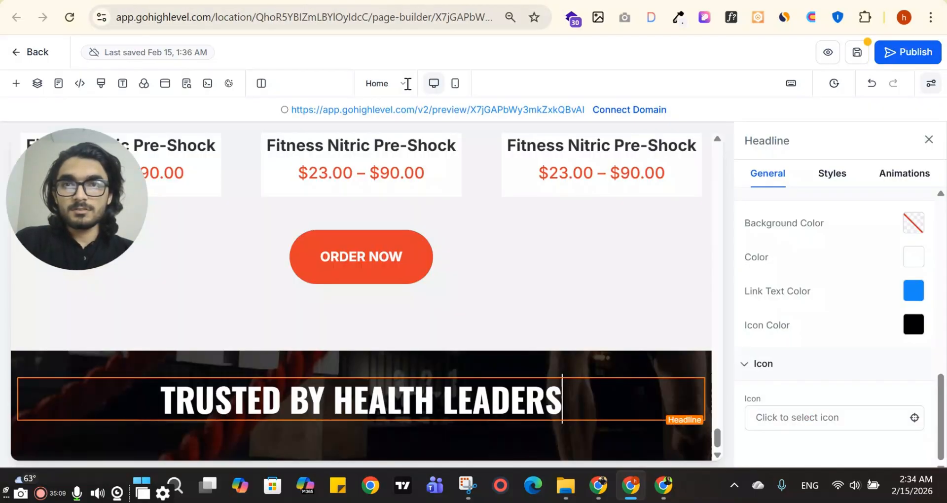
key("Escape")
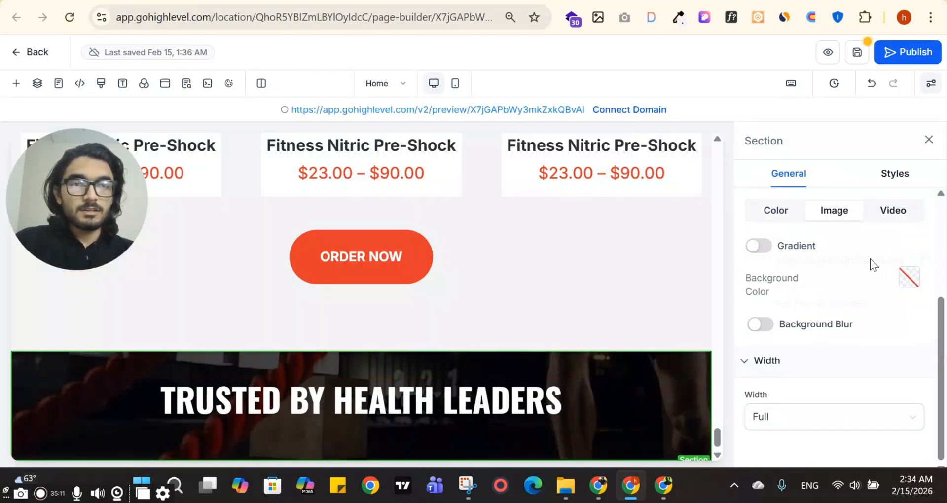
- Set the top padding of the Trusted By Health Leaders section to 80 px
scroll(848, 325, "down", 2)
left_click(838, 360)
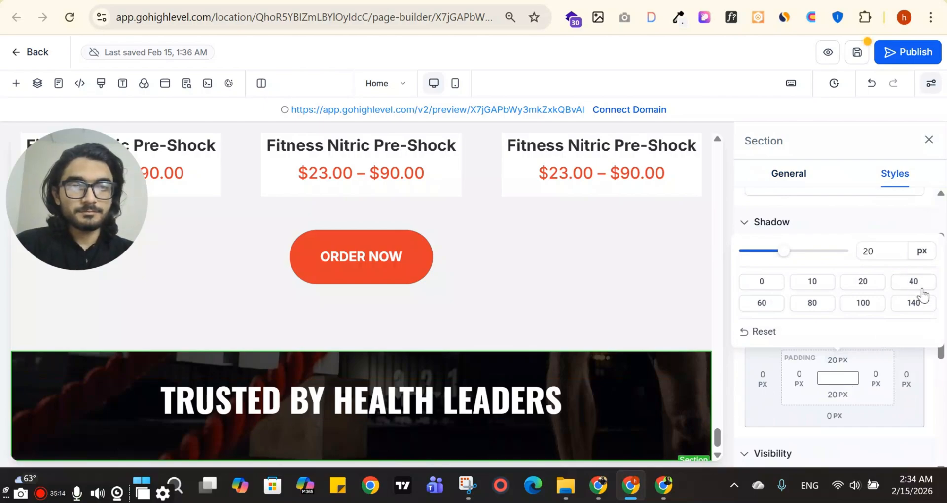
scroll(516, 267, "down", 2)
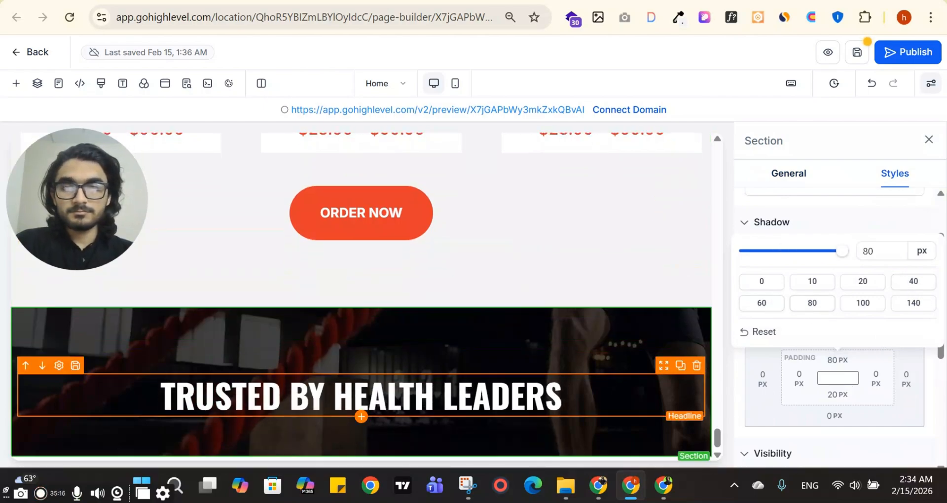
- Examine the layout of the testimonial cards in the reference page's Trusted By Health Leaders section, and return to the builder
key("alt+Tab")
scroll(371, 158, "down", 5)
scroll(371, 158, "down", 5)
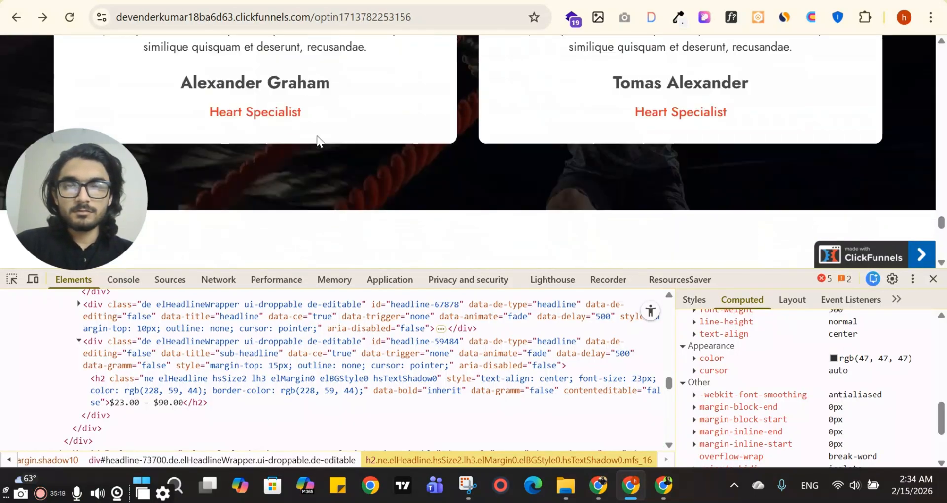
scroll(329, 155, "up", 5)
scroll(330, 155, "up", 1)
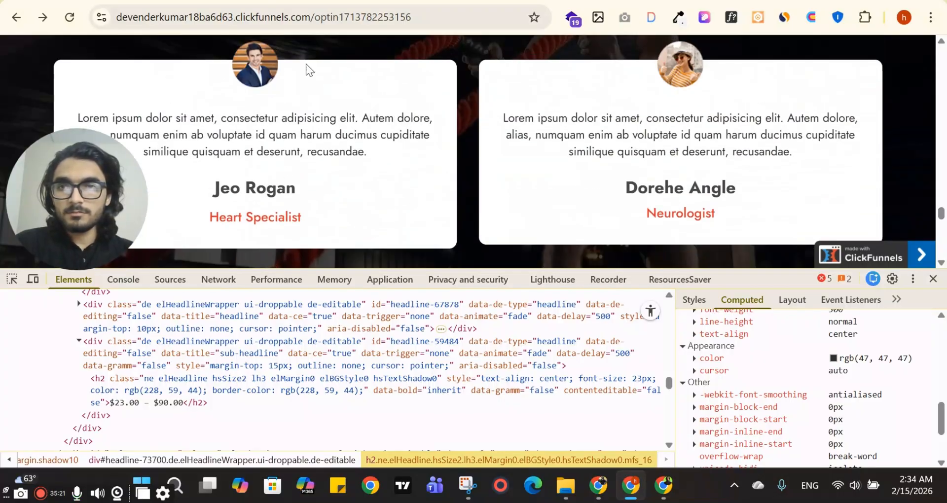
key("alt+Tab")
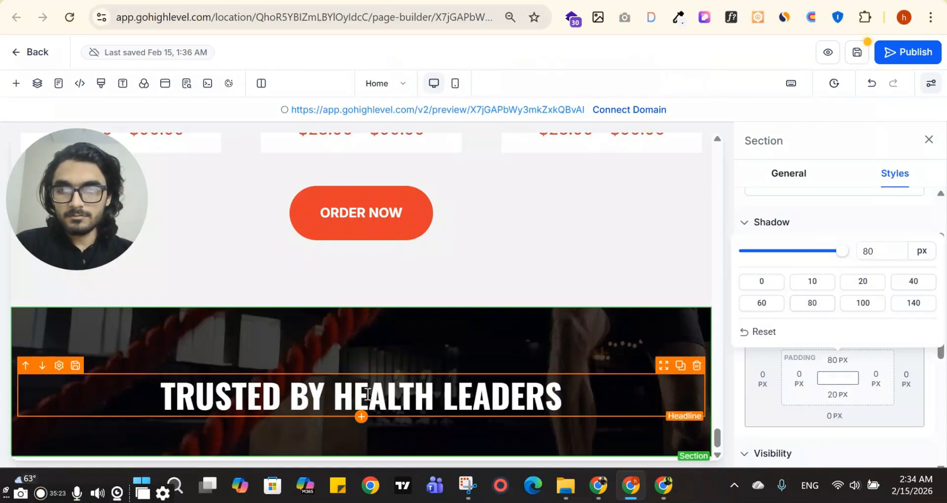
- Look through the prebuilt Testimonials section templates for a layout matching the reference cards, and close the template list
left_click(361, 417)
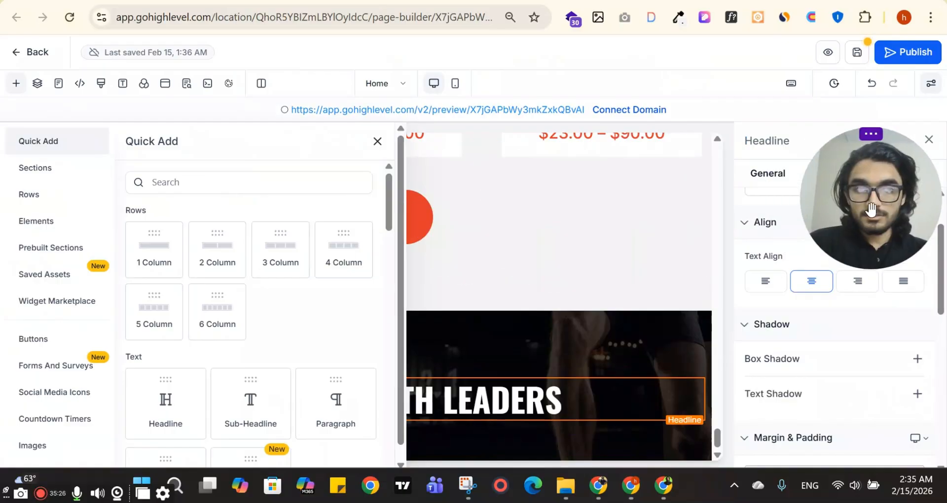
left_click(52, 249)
scroll(180, 213, "down", 2)
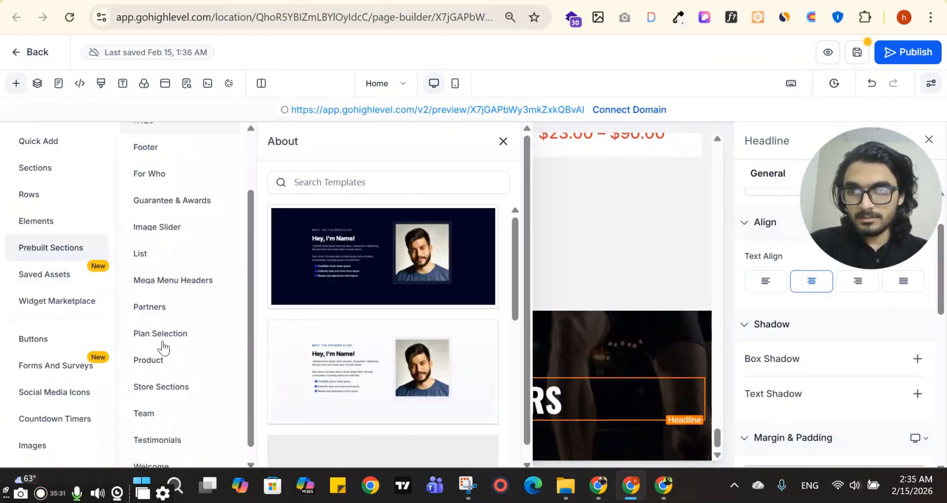
left_click(159, 427)
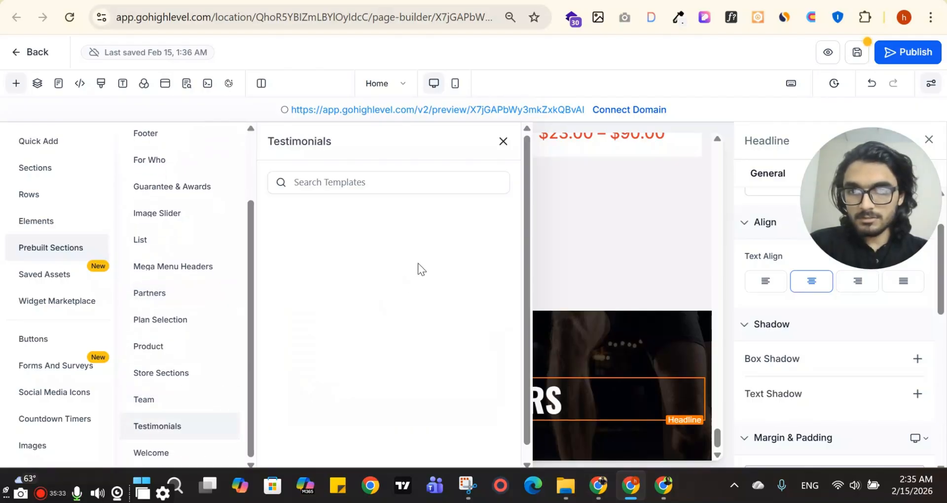
scroll(412, 375, "down", 3)
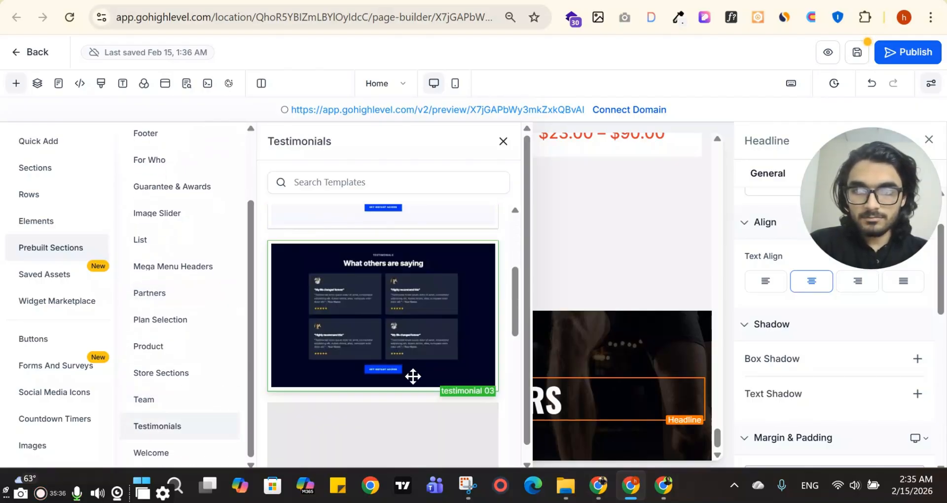
scroll(413, 376, "down", 6)
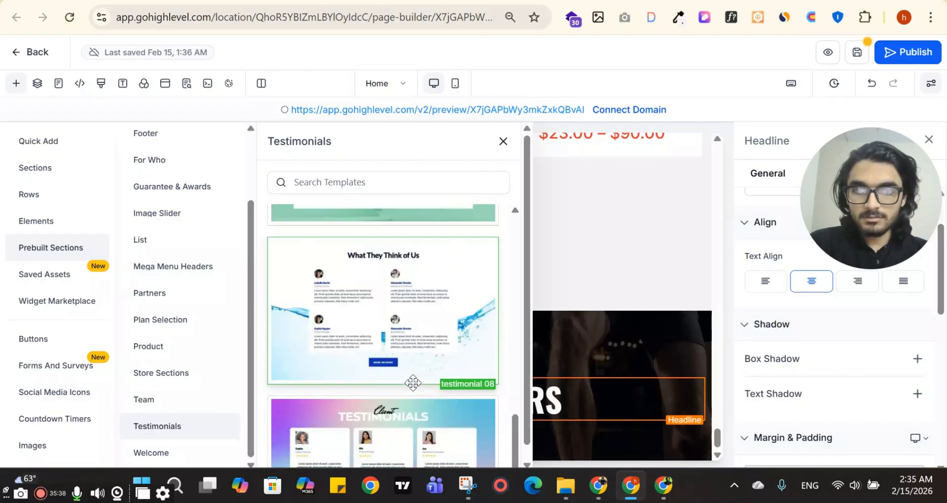
scroll(413, 355, "down", 2)
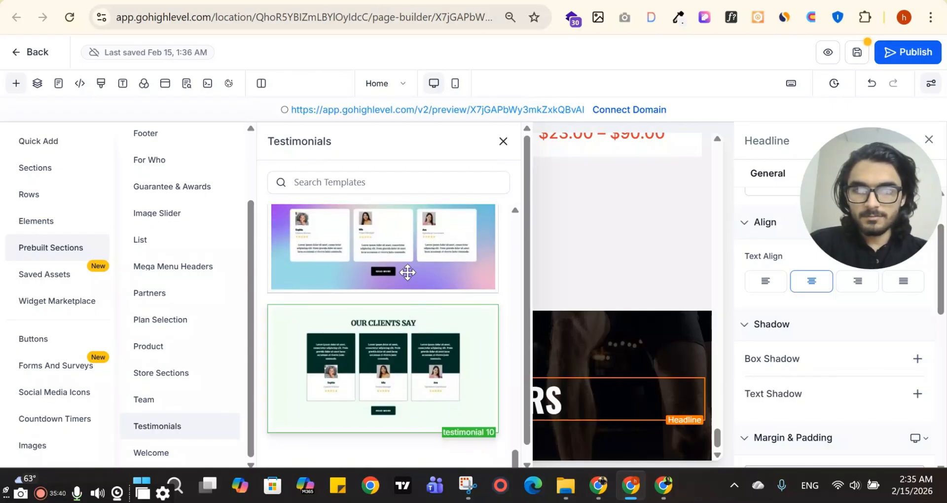
scroll(376, 347, "up", 4)
scroll(385, 341, "up", 4)
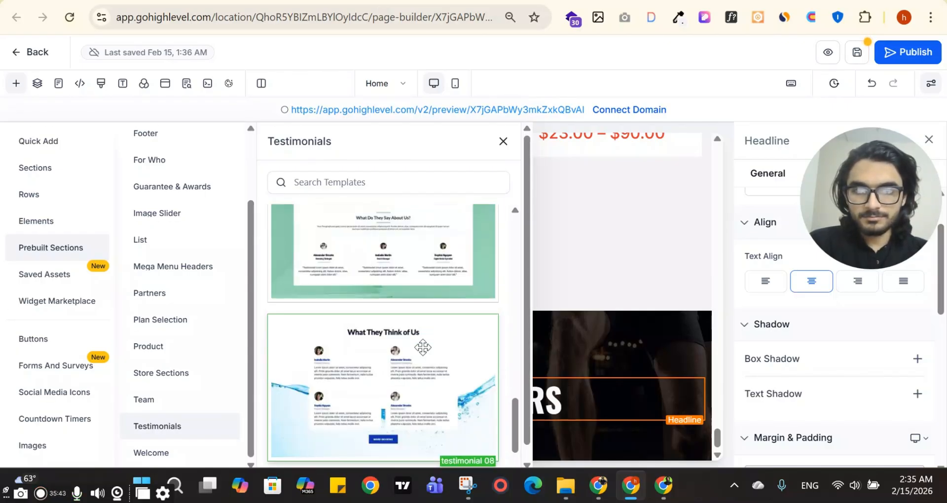
scroll(421, 331, "up", 3)
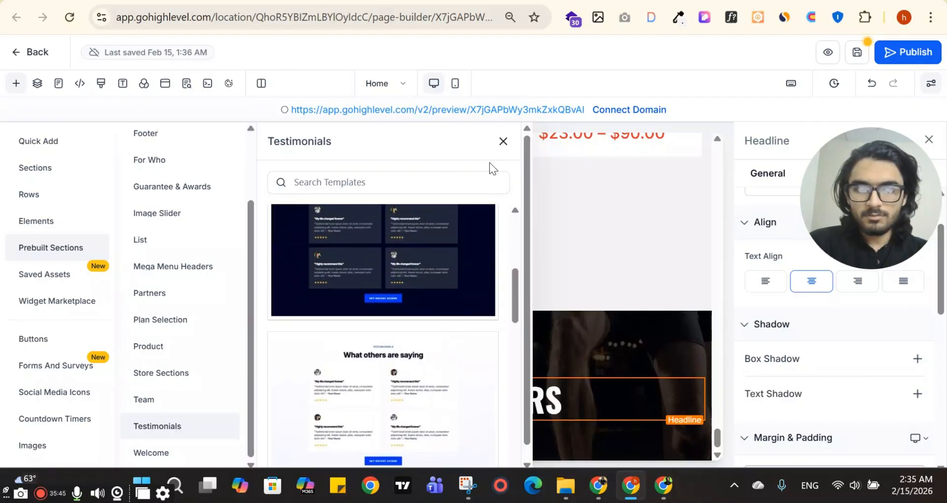
left_click(503, 142)
- Check the card layout on the reference page, and add a 2 Column row below the TRUSTED BY HEALTH LEADERS headline
left_click(458, 1)
scroll(360, 188, "up", 2)
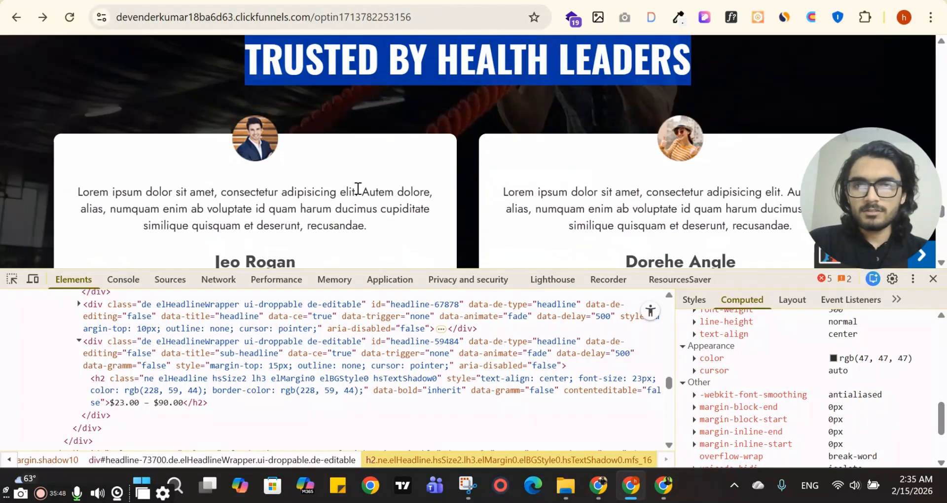
scroll(359, 189, "down", 1)
key("ctrl+shift+Tab")
left_click(356, 423)
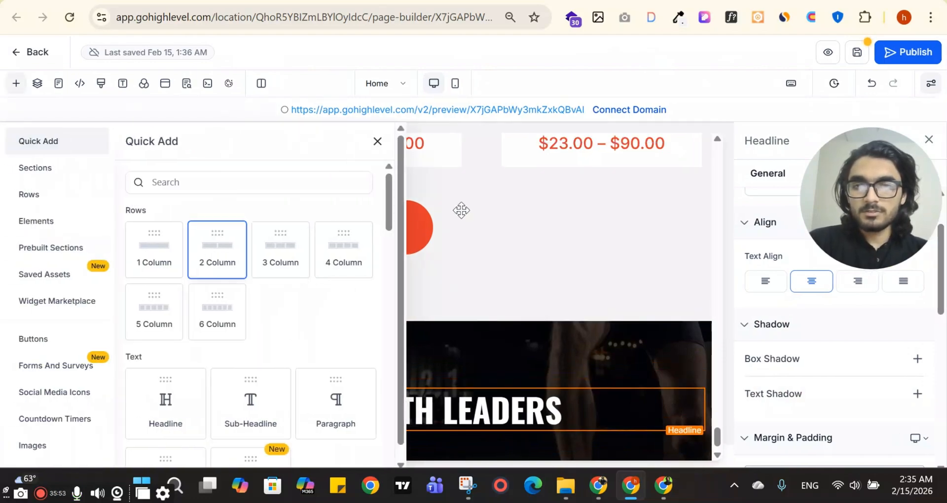
left_click(207, 269)
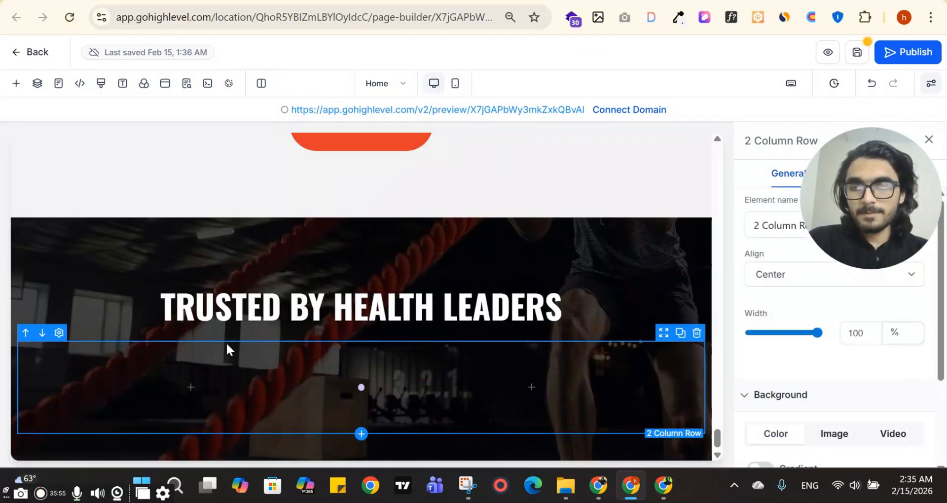
- Set the background color of the new row's first column to white, and check the matching card on the reference page
left_click(229, 347)
scroll(839, 320, "down", 2)
left_click(910, 297)
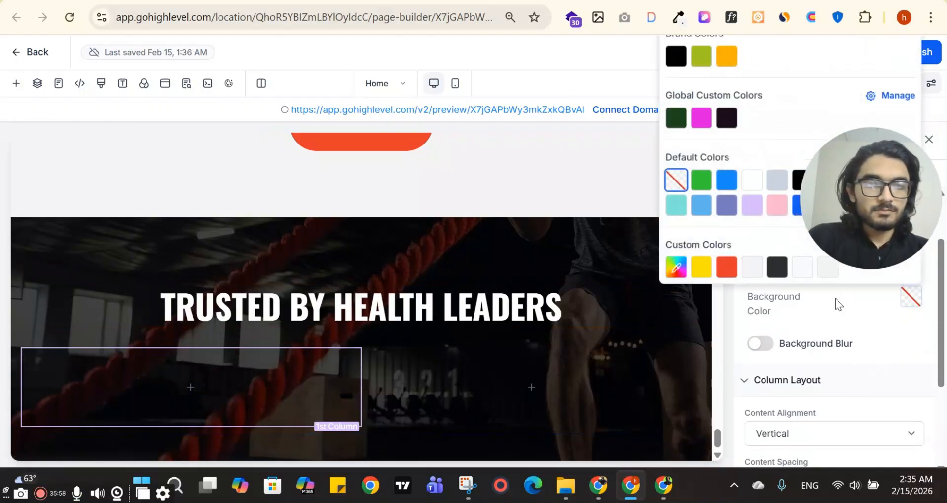
left_click(859, 350)
left_click_drag(905, 211, 715, 191)
key("alt+Tab")
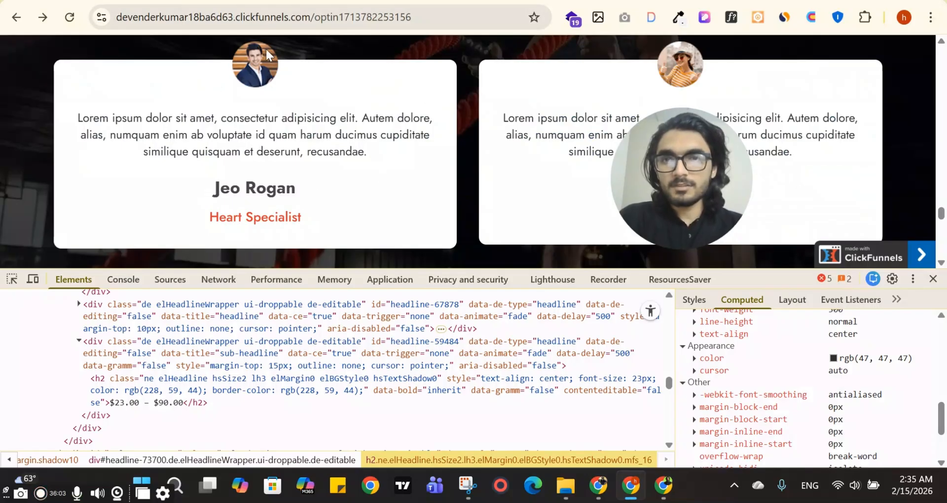
key("alt+Tab")
- Add an Image element to the white first column, upload 27.png to the media storage and insert it
left_click(191, 385)
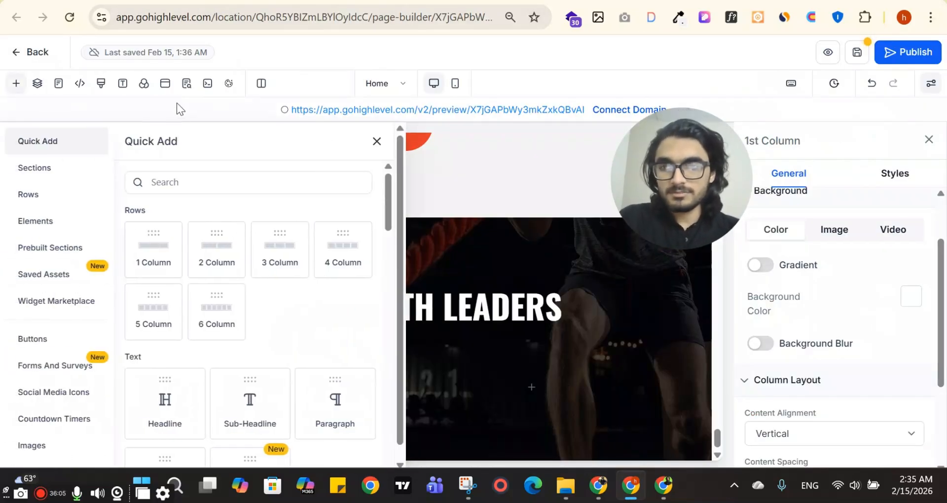
left_click(203, 182)
type("im")
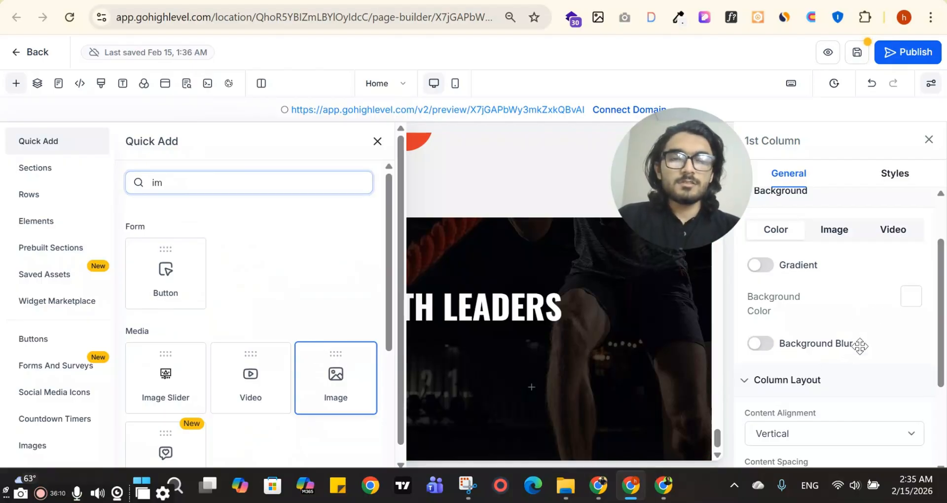
left_click(903, 337)
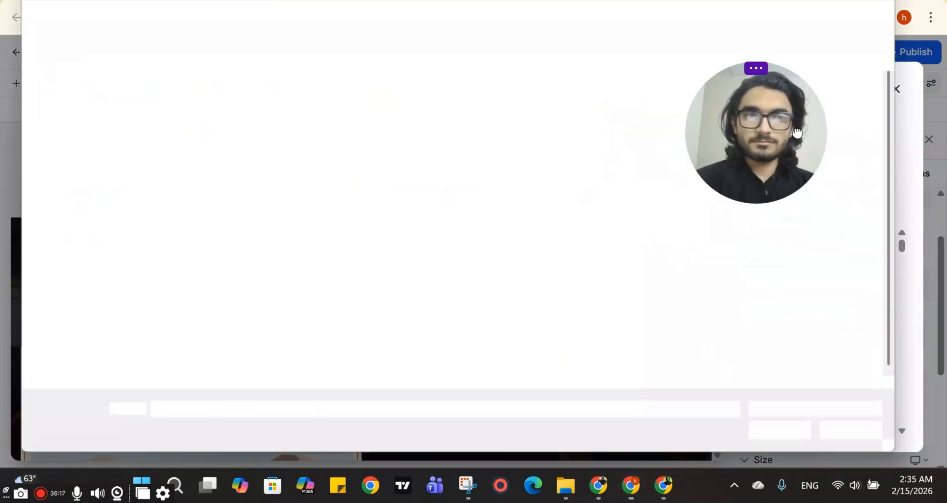
left_click(200, 341)
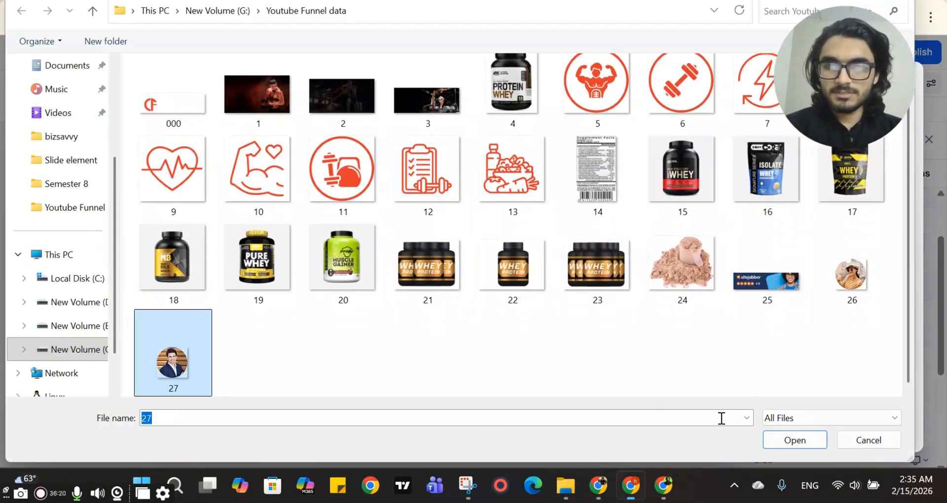
left_click(799, 440)
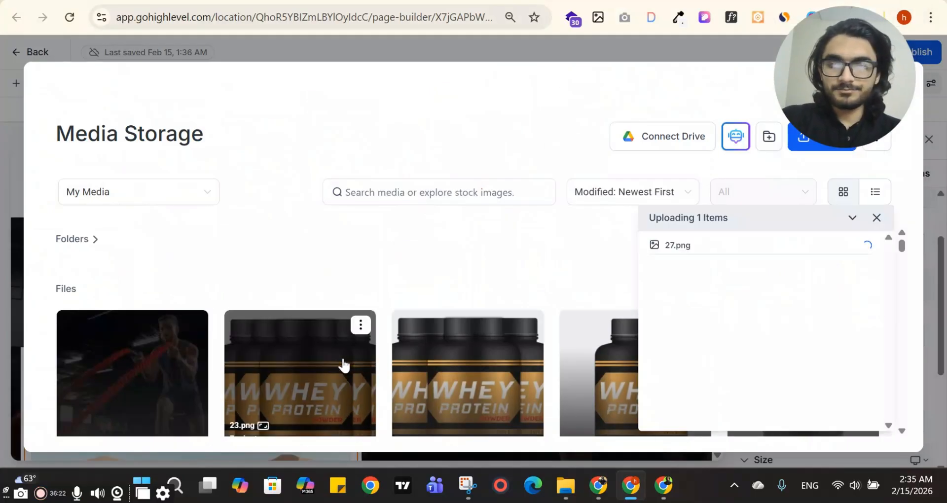
left_click(163, 368)
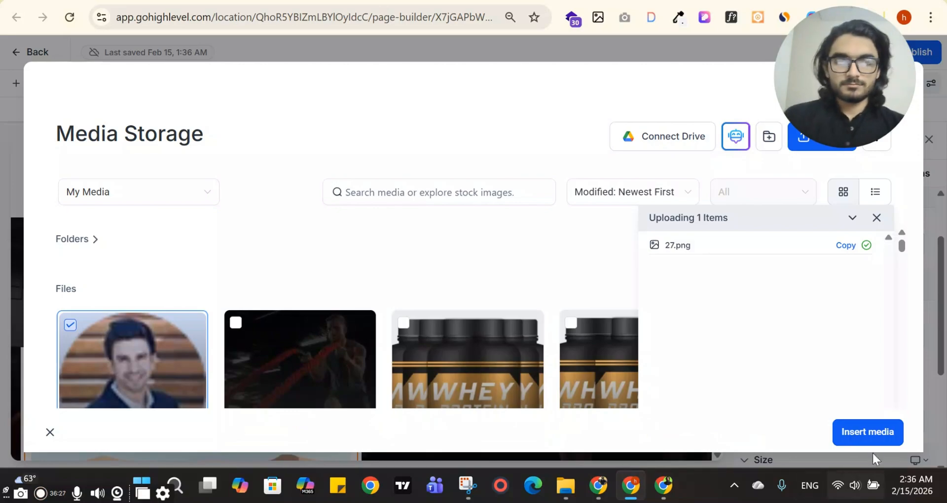
left_click(868, 433)
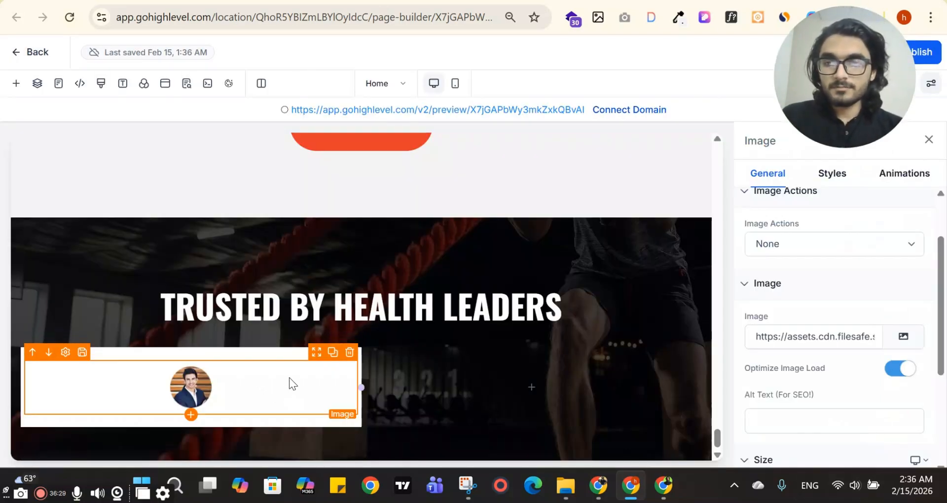
scroll(841, 191, "up", 2)
left_click(833, 174)
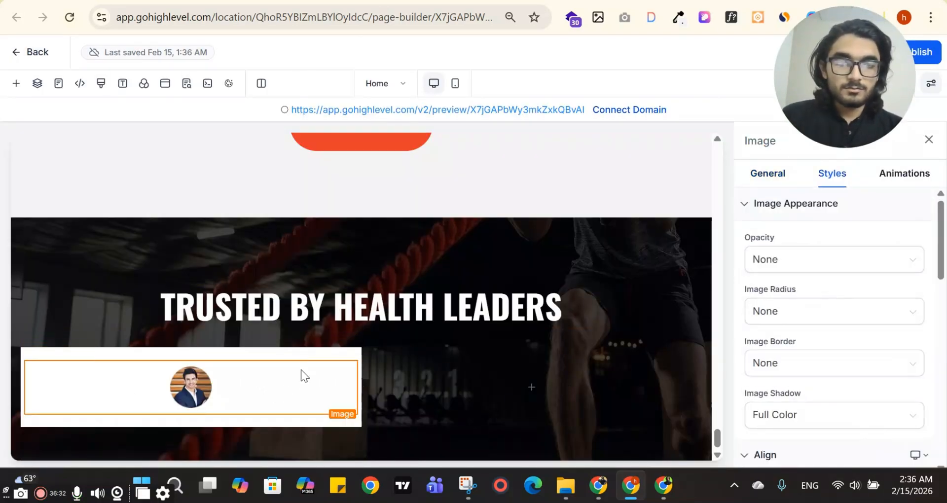
key("alt+Tab")
left_click_drag(369, 152, 74, 121)
key("ctrl+c")
key("ctrl+t")
key("ctrl+v")
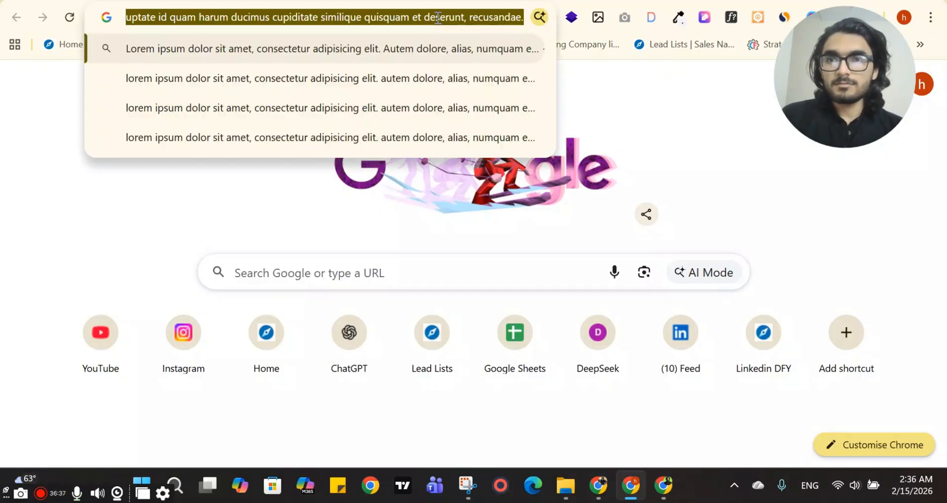
key("Escape")
key("alt+Tab")
- Place a copy of the paragraph under GET EVERY ANSWERS FROM HERE below the portrait in the white card, and center its text
scroll(353, 310, "up", 15)
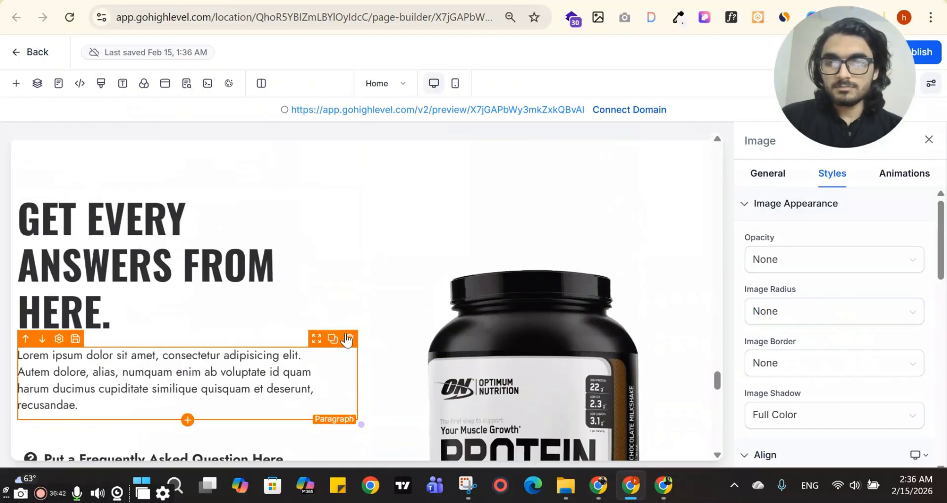
scroll(348, 339, "down", 5)
scroll(300, 311, "up", 4)
scroll(327, 232, "down", 2)
scroll(303, 307, "up", 1)
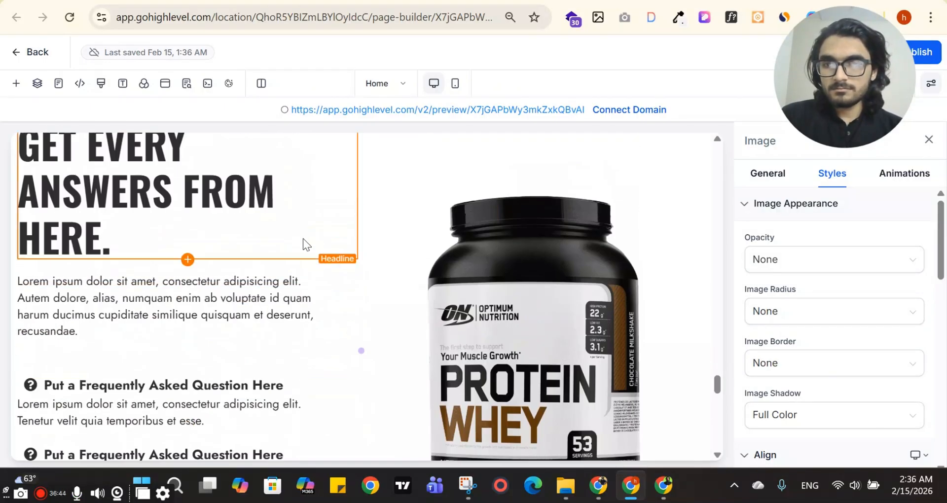
mouse_move(306, 344)
left_mouse_down()
mouse_move(312, 373)
mouse_move(377, 415)
mouse_move(387, 441)
mouse_move(229, 416)
mouse_move(229, 390)
left_mouse_up()
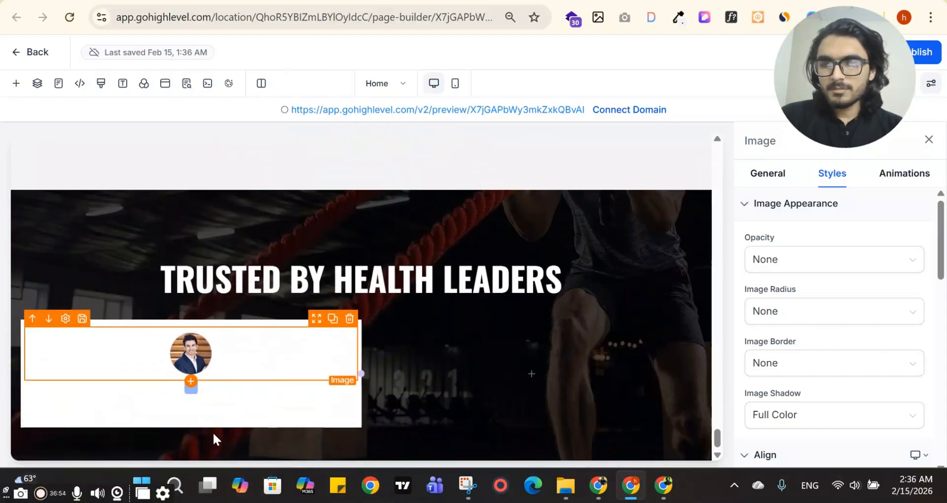
scroll(292, 450, "down", 2)
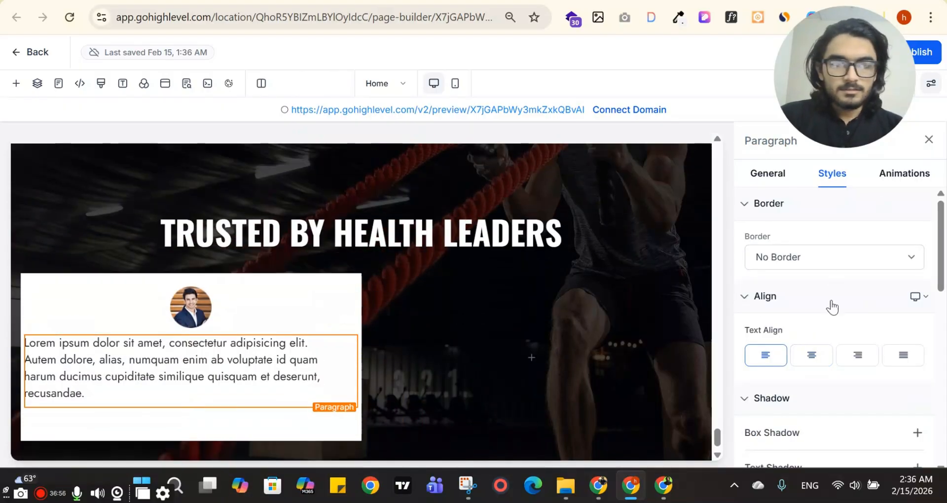
scroll(832, 307, "down", 3)
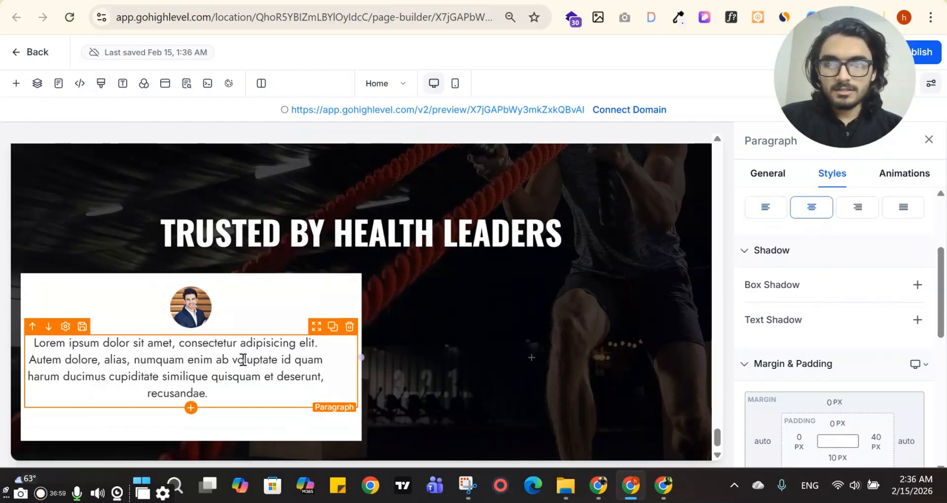
- Copy the first testimonial's text from the reference page, strip its formatting in a new tab, and replace the card's paragraph with it
left_click(74, 1)
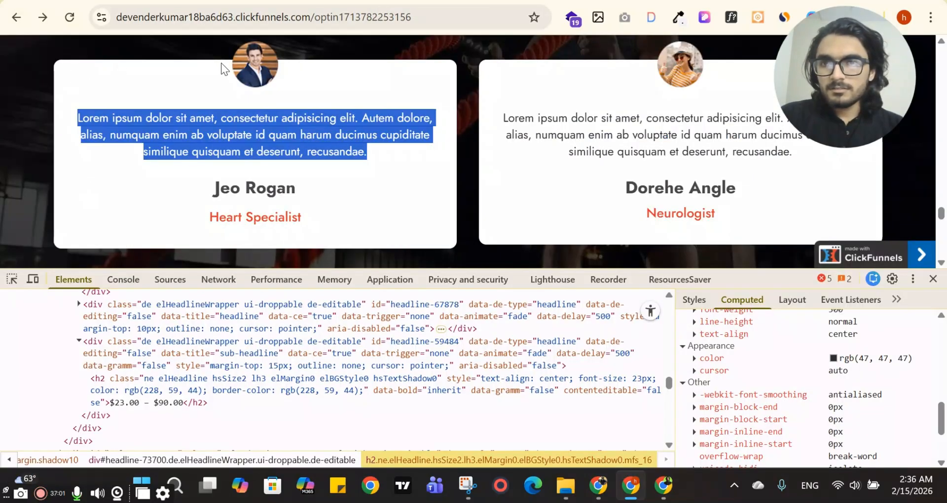
left_click_drag(378, 159, 20, 119)
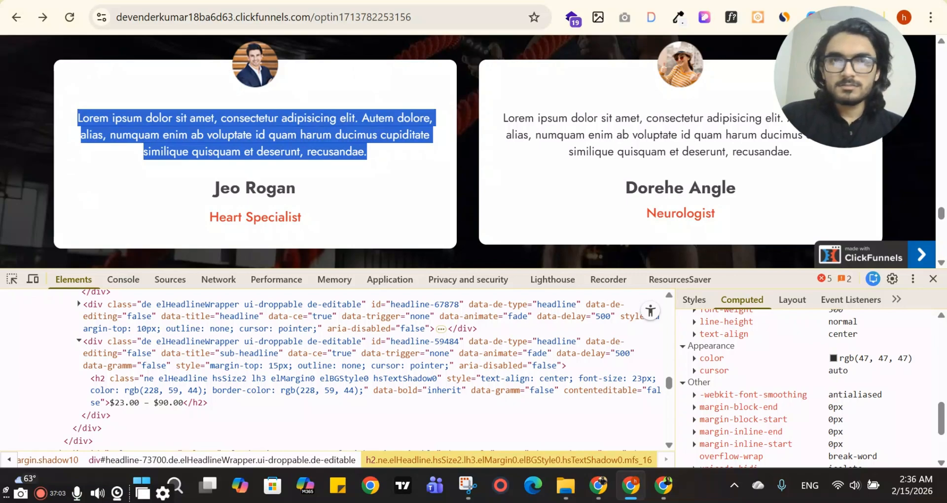
key("ctrl+t")
key("ctrl+v")
key("ctrl+a")
key("ctrl+x")
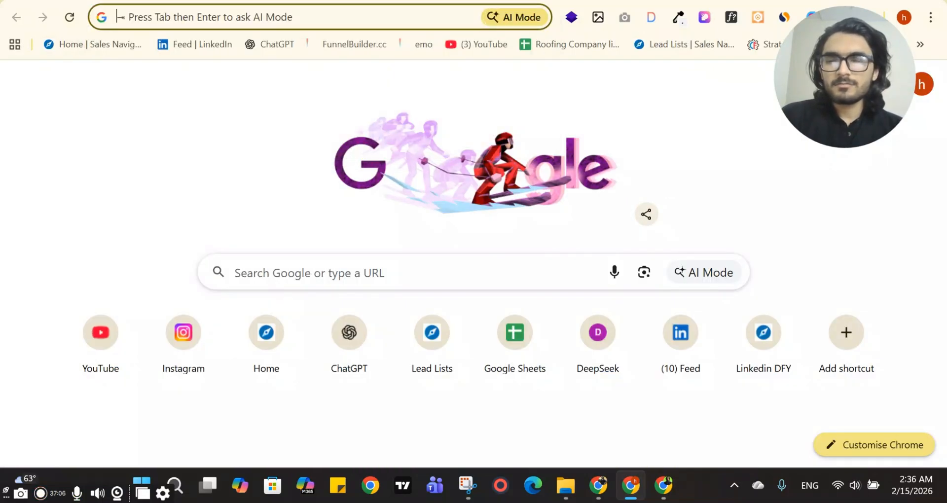
left_click(148, 1)
key("ctrl+a")
key("ctrl+v")
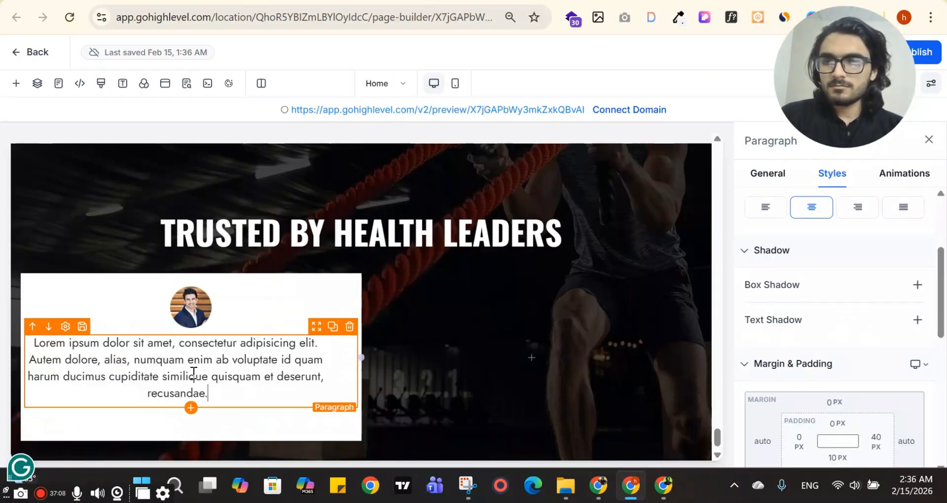
- Set the testimonial paragraph's right padding to 0 px and the first column's left and right padding to 40 px
scroll(902, 349, "down", 2)
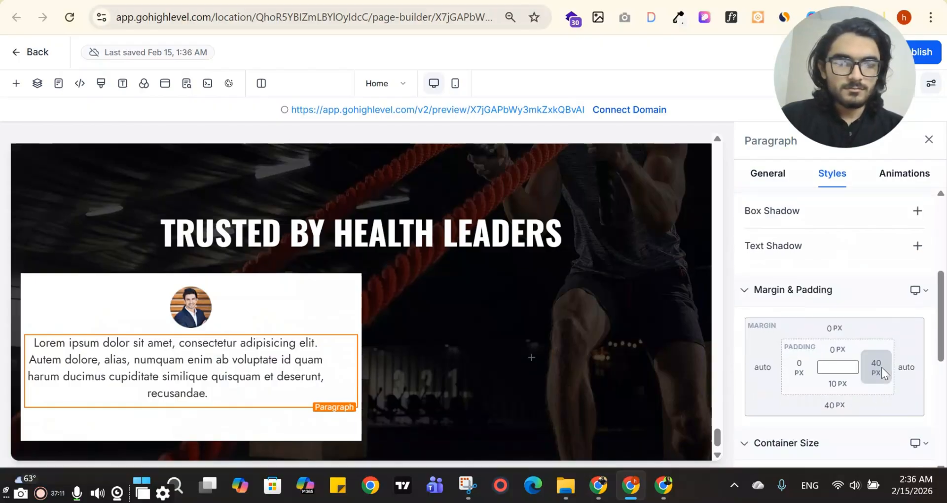
left_click(876, 366)
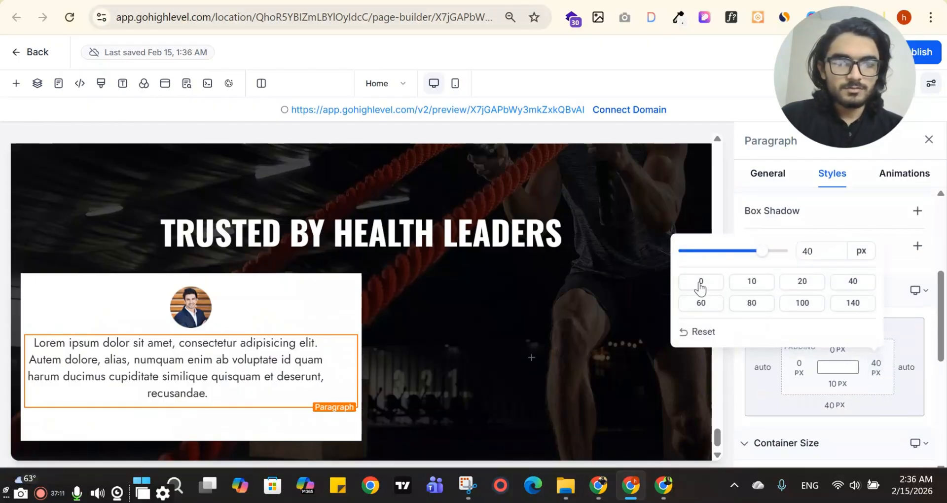
left_click(279, 280)
left_click(876, 329)
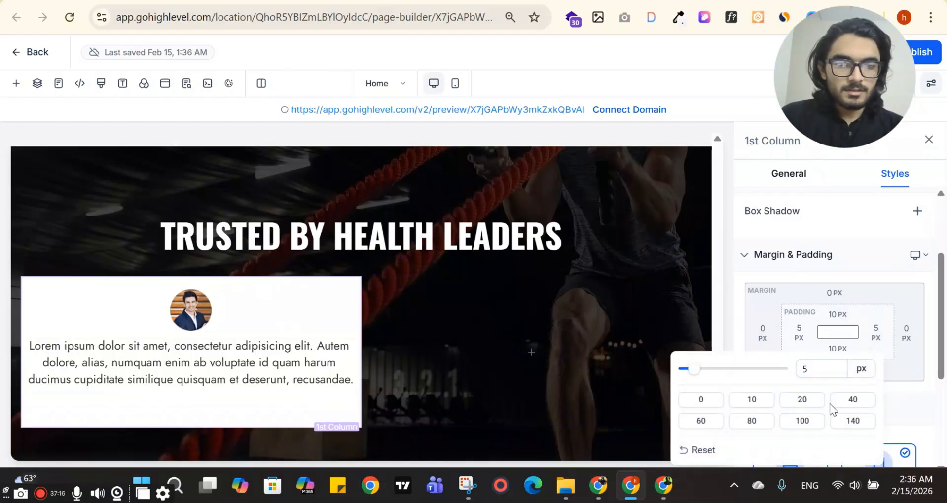
left_click(801, 335)
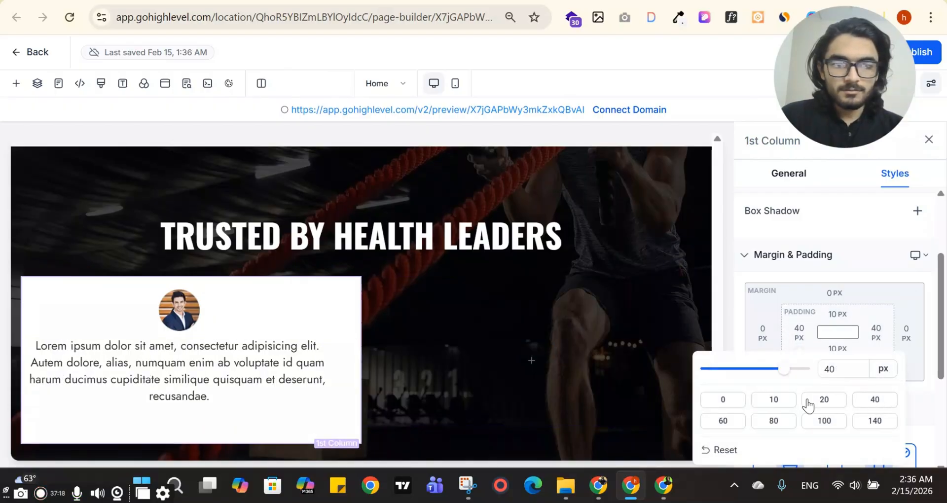
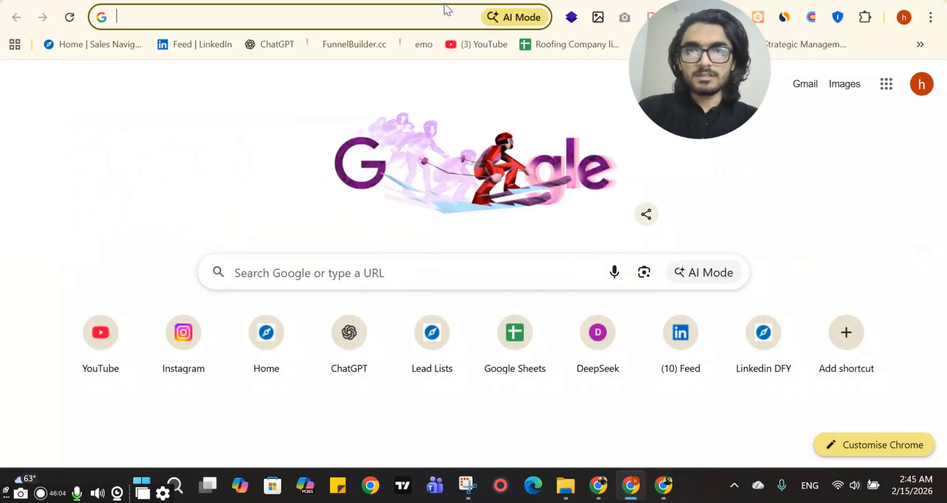
- Replace the paragraph under 1KG OF PURE MUSCLE FUEL with the copied plain text ending "sed do eiusmod tempor incididunt ut labore et dolore magna aliqua."
type("Lorem ipsum dolor sit amet, consectetur adipiscing elit, sed do eiusmod tempor incididunt ut labore et dolore magna aliqua.")
key("ctrl+a")
key("BackSpace")
key("ctrl+w")
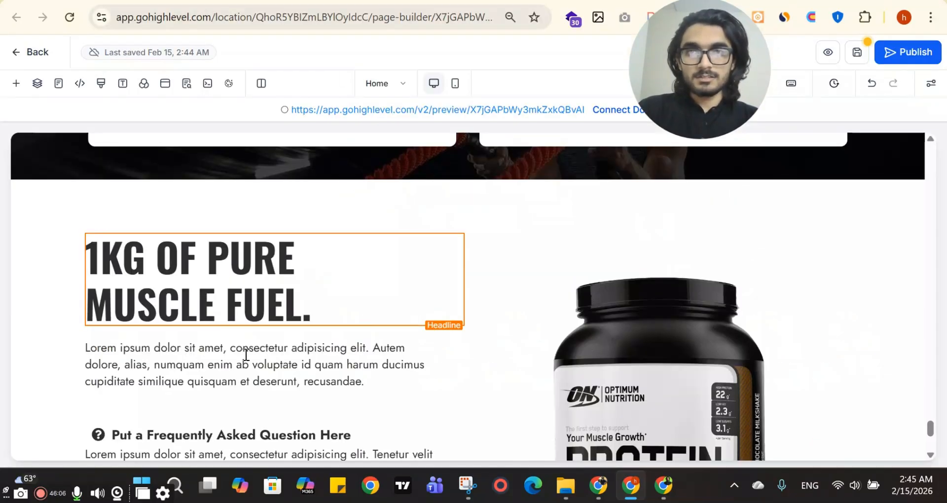
scroll(282, 320, "down", 3)
left_click(316, 210)
left_click(255, 318)
key("ctrl+a")
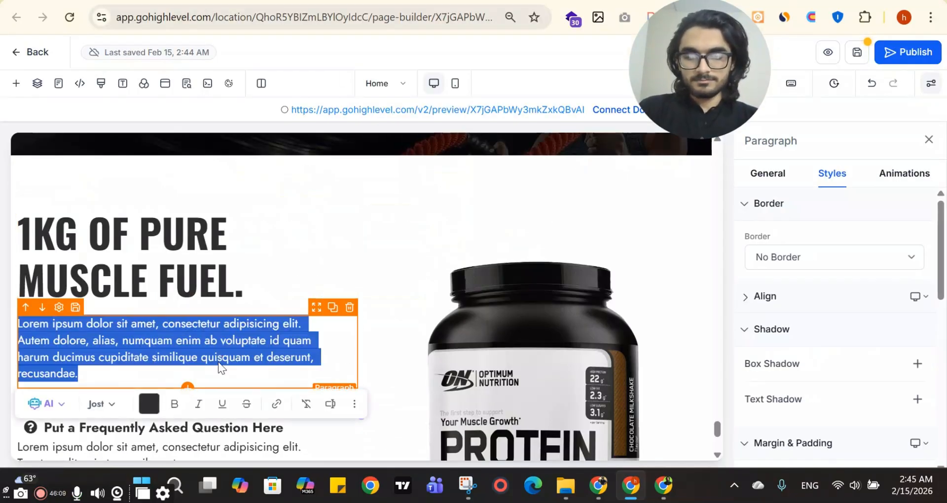
type("Lorem ipsum dolor sit amet, consectetur adipiscing elit, sed do eiusmod tempor incididunt ut labore et dolore magna aliqua.")
- Delete the frequently asked question lists and their answer paragraphs in the 1KG OF PURE MUSCLE FUEL column, and duplicate the remaining paragraph
scroll(291, 309, "down", 2)
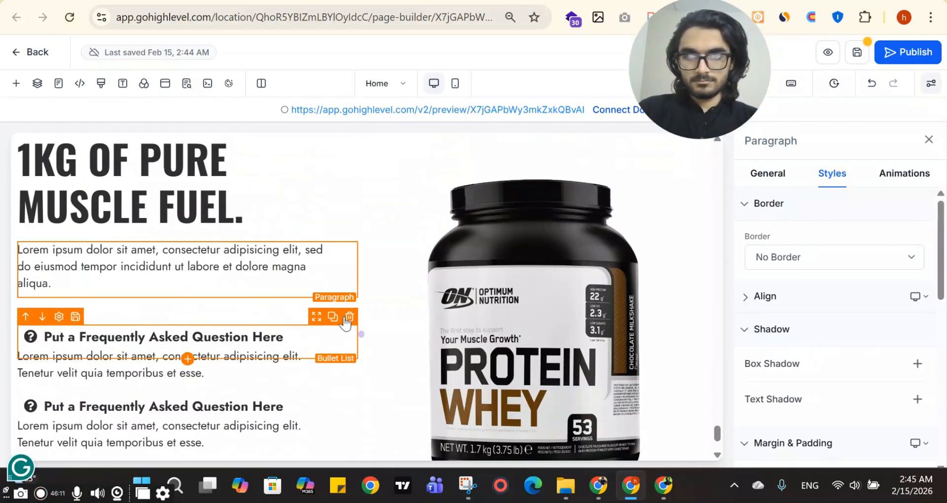
left_click(350, 316)
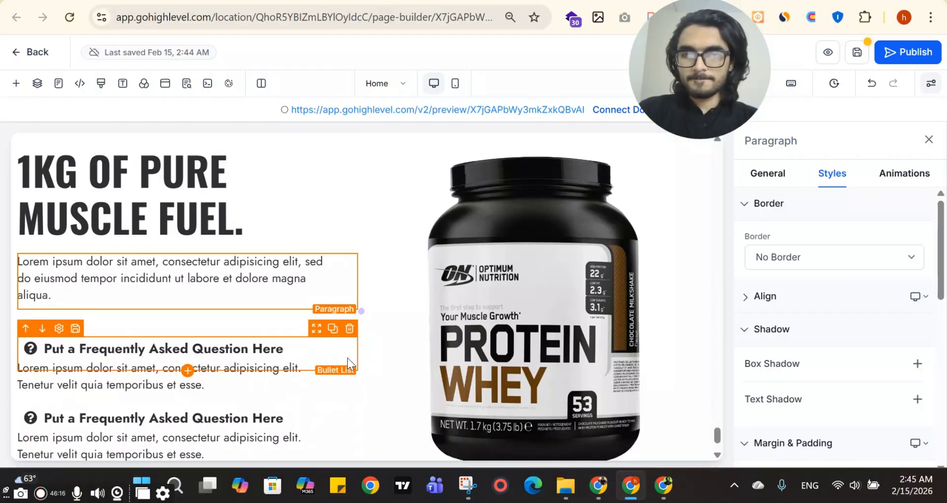
left_click(350, 352)
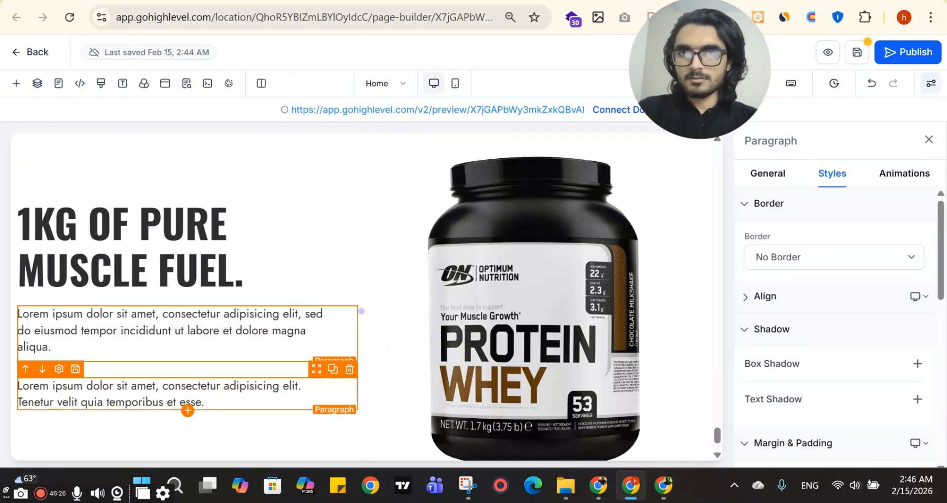
key("ctrl+Tab")
key("ctrl+shift+Tab")
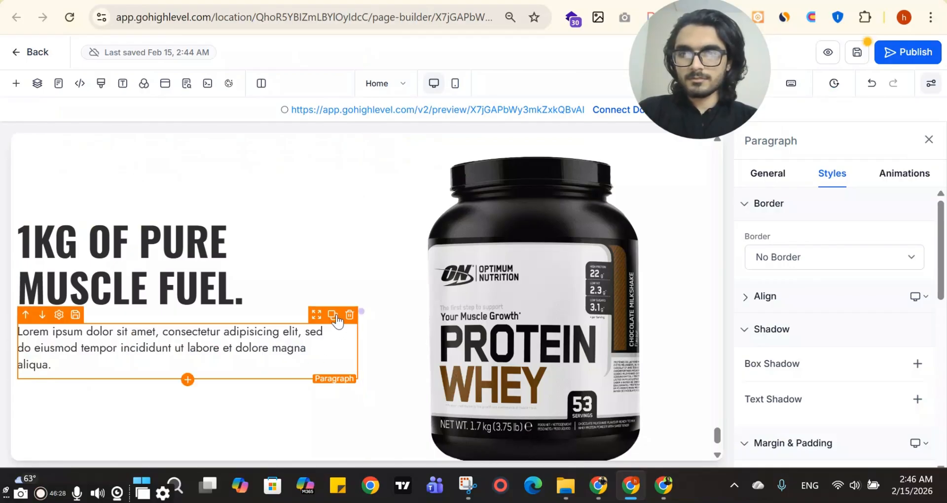
left_click(929, 140)
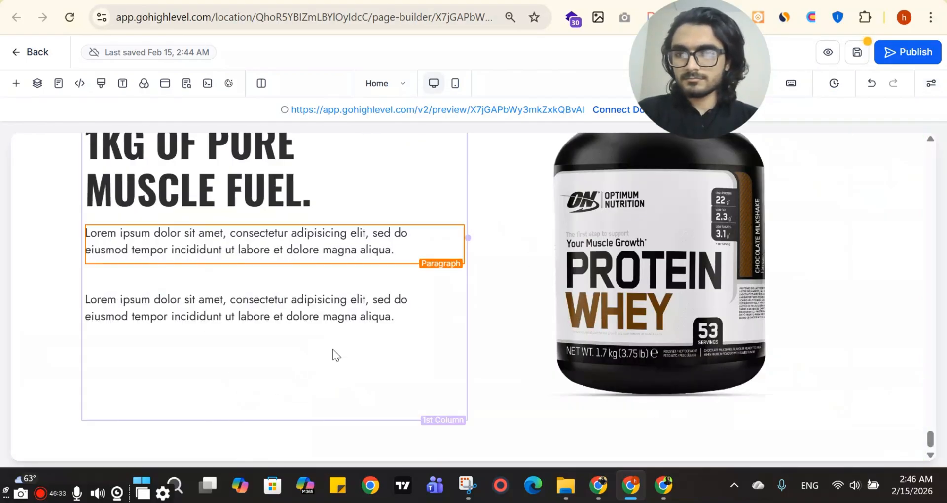
- Replace the duplicated paragraph with the reference page's second paragraph as plain text, ending "magna aliqua Lorem ipsum dolor sit amet,"
key("ctrl+Tab")
left_click_drag(174, 189, 10, 143)
key("ctrl+c")
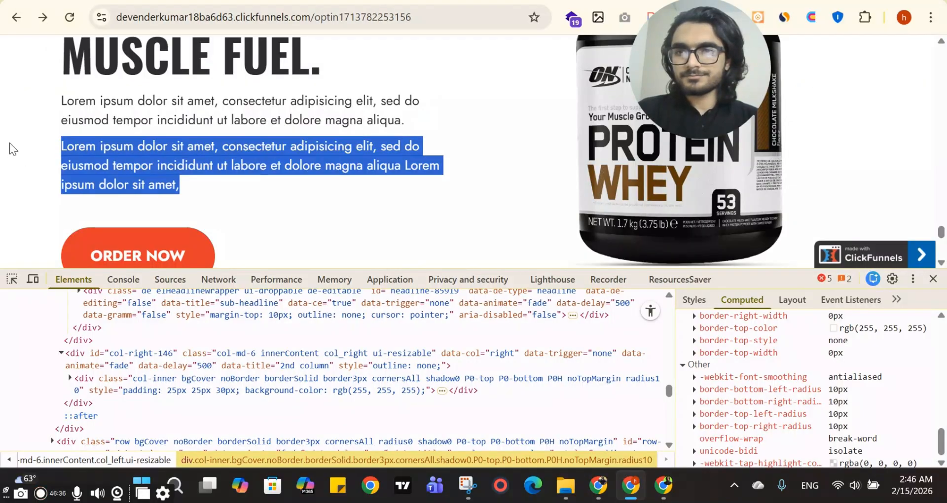
key("ctrl+t")
key("ctrl+v")
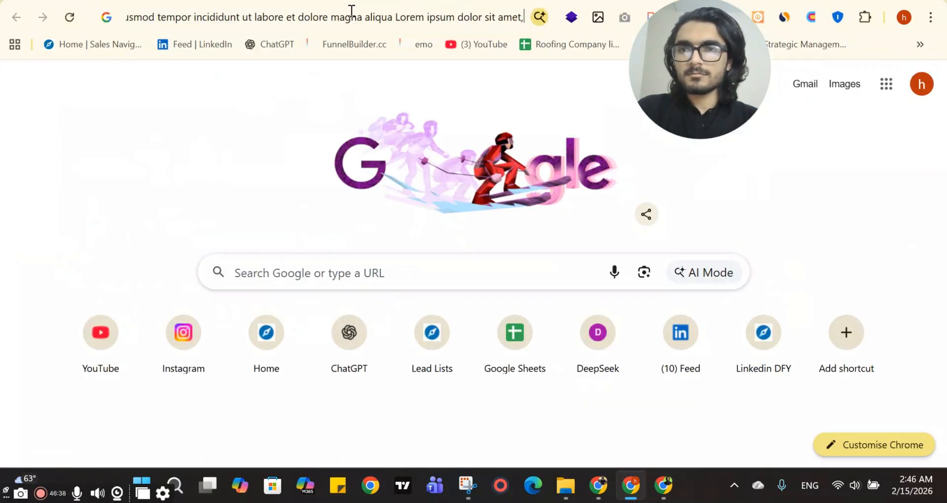
key("ctrl+a")
key("ctrl+c")
key("ctrl+w")
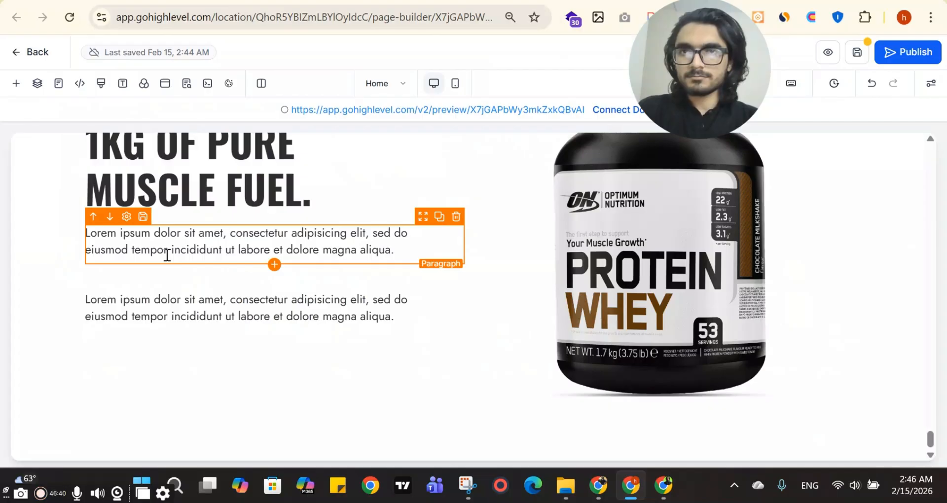
left_click(186, 309)
key("ctrl+a")
key("ctrl+v")
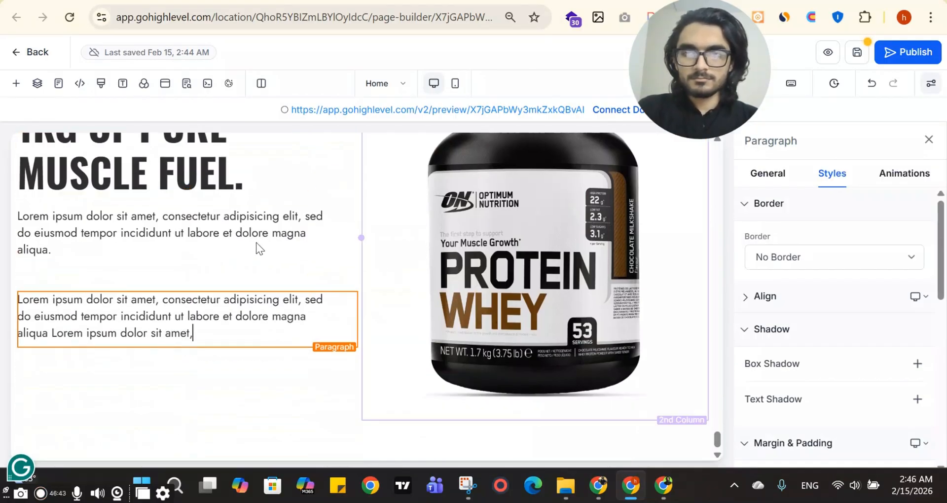
- Set the bottom margin of both paragraphs under 1KG OF PURE MUSCLE FUEL to 20 px
scroll(875, 251, "down", 4)
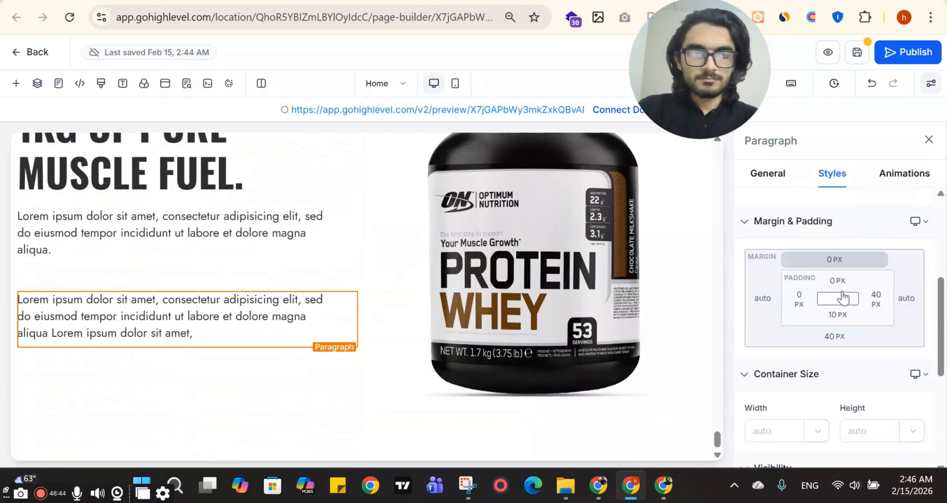
left_click(828, 336)
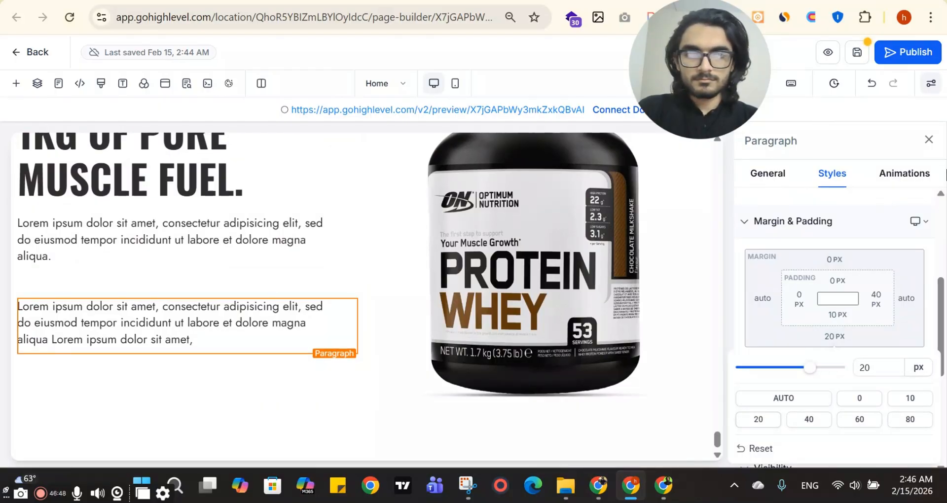
left_click(930, 141)
left_click(211, 256)
scroll(752, 396, "down", 4)
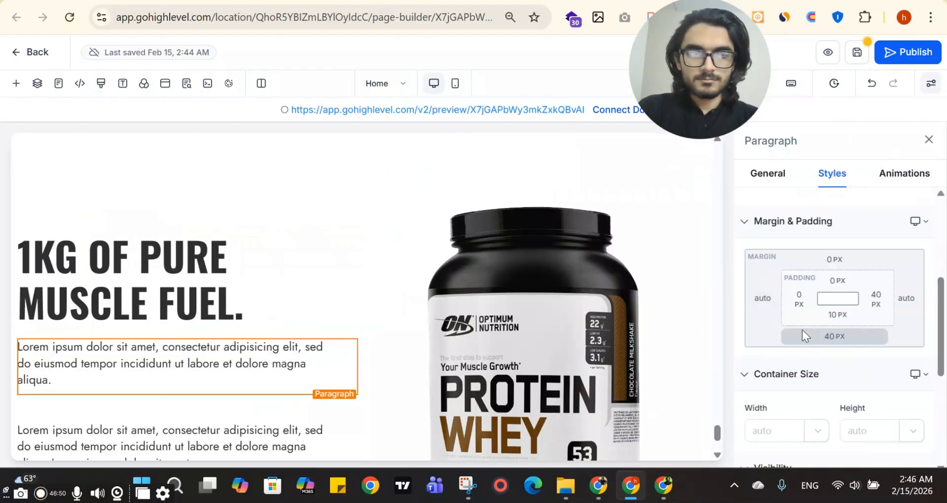
left_click(820, 340)
scroll(696, 440, "down", 3)
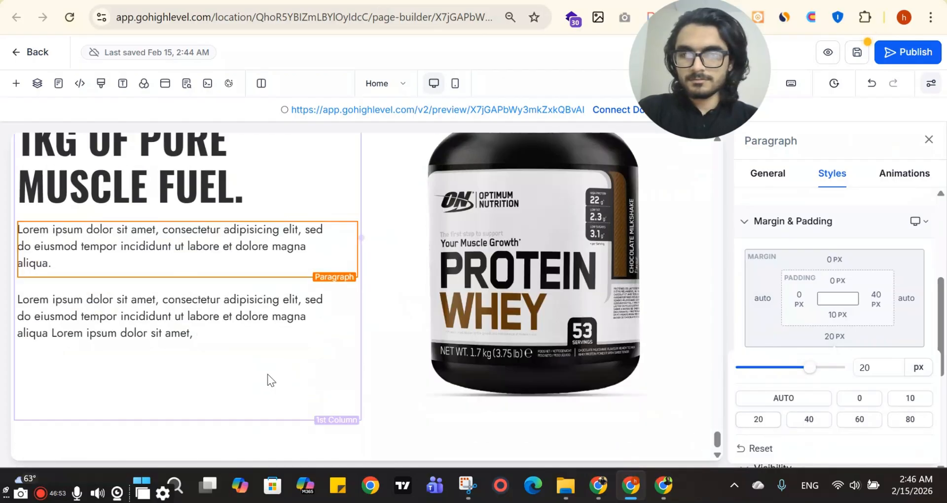
left_click(929, 140)
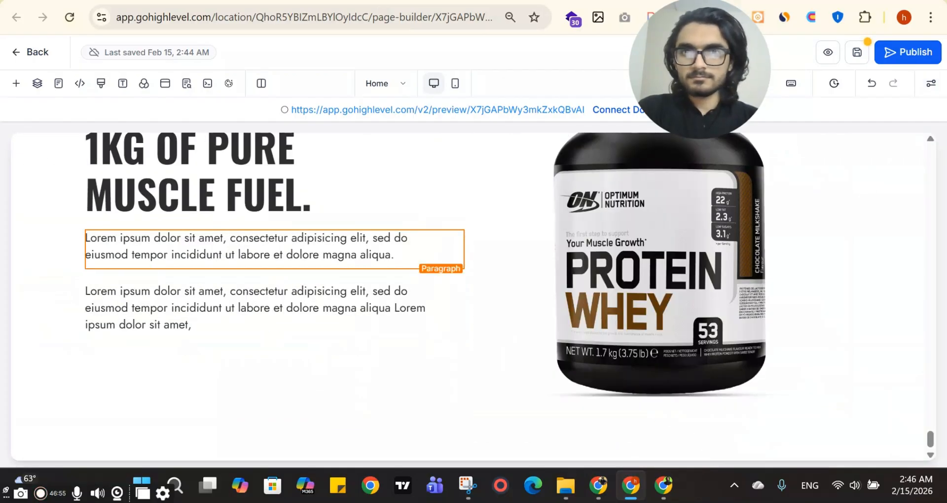
left_click(307, 296)
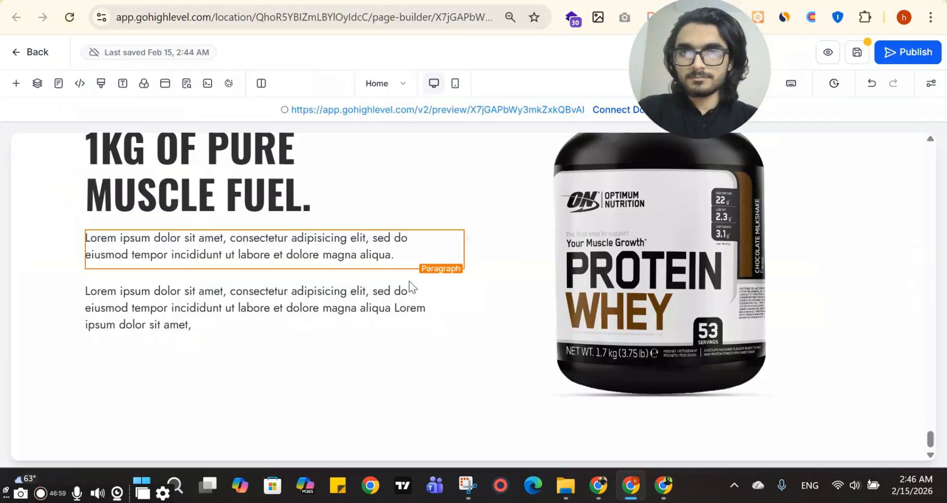
- Duplicate the ORDER NOW button beneath the package cards and move the copy under the second paragraph in the 1KG OF PURE MUSCLE FUEL column
scroll(542, 284, "up", 5)
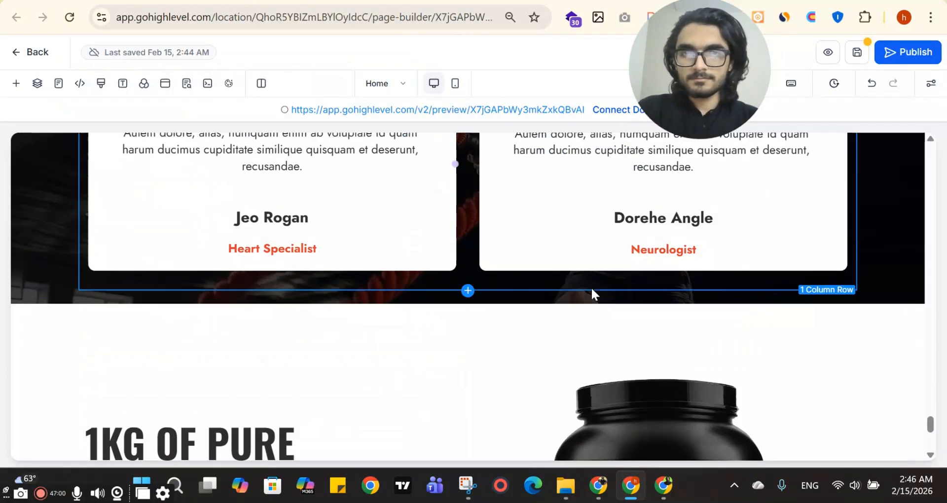
scroll(591, 291, "up", 8)
scroll(682, 327, "down", 3)
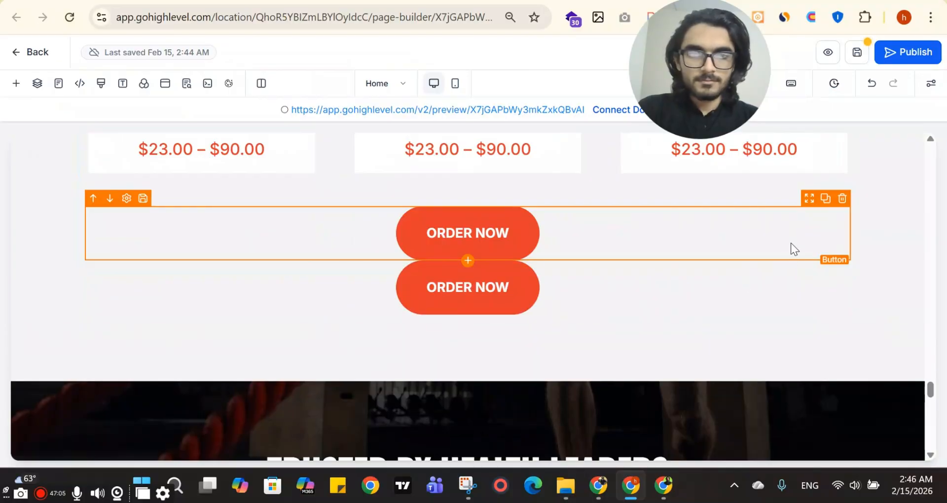
left_click_drag(806, 267, 463, 369)
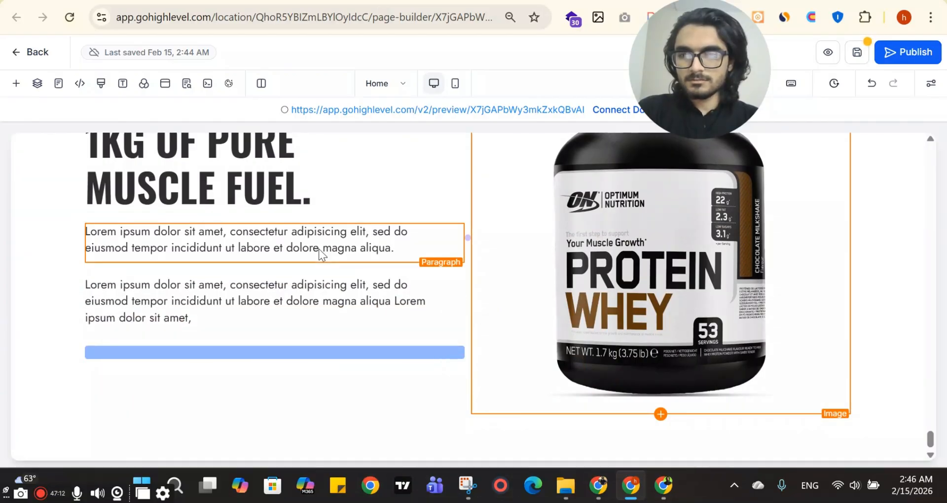
left_click_drag(401, 319, 389, 365)
- Left-align the ORDER NOW button in the 1KG OF PURE MUSCLE FUEL column
left_click(418, 365)
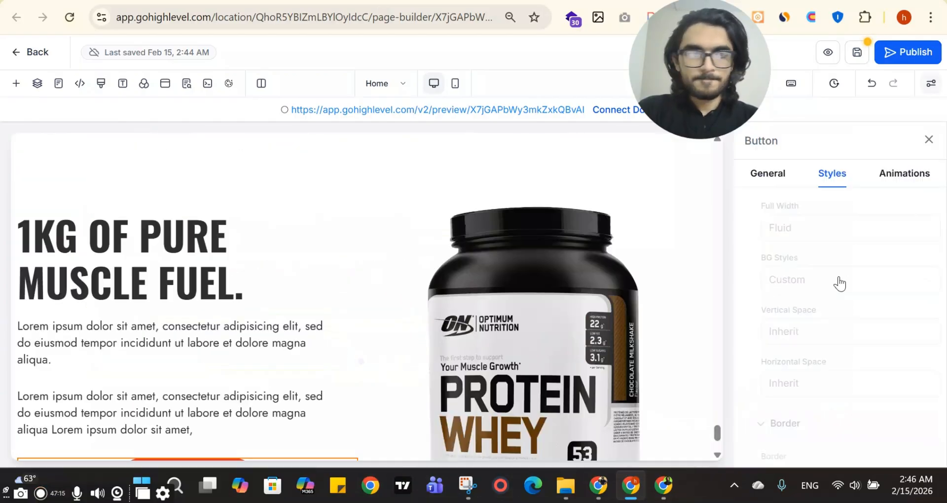
scroll(830, 262, "down", 5)
scroll(805, 291, "up", 5)
scroll(805, 304, "down", 8)
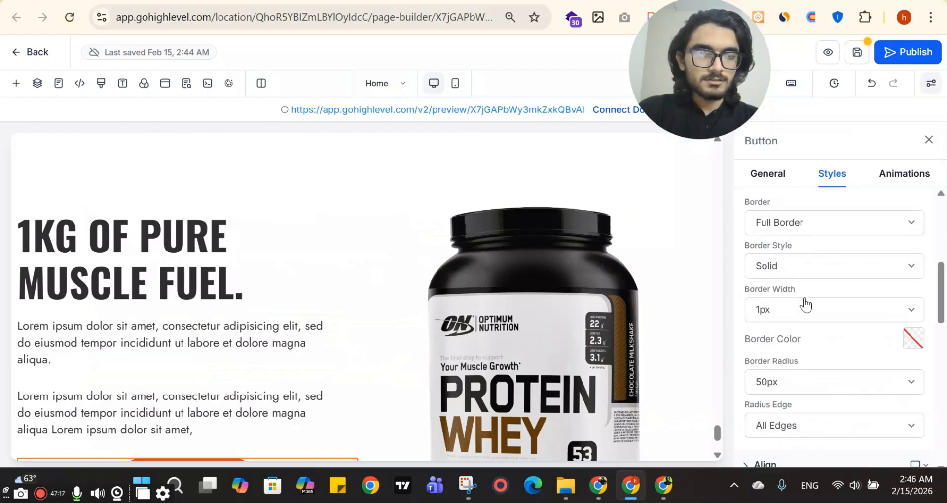
scroll(804, 309, "up", 5)
scroll(803, 311, "up", 1)
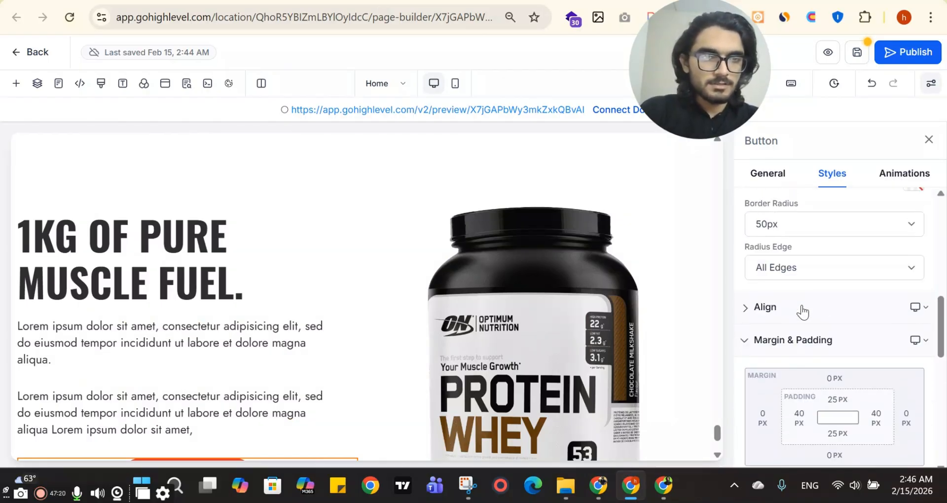
left_click(760, 308)
scroll(798, 306, "down", 2)
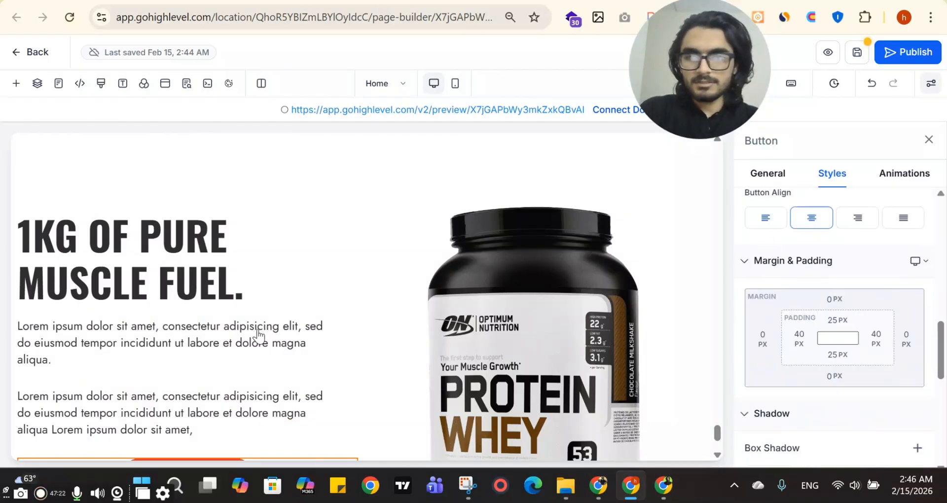
scroll(259, 337, "down", 2)
- Examine the Customer Reviews section and the footer on the reference page
key("ctrl+Tab")
scroll(416, 159, "down", 3)
scroll(311, 154, "up", 1)
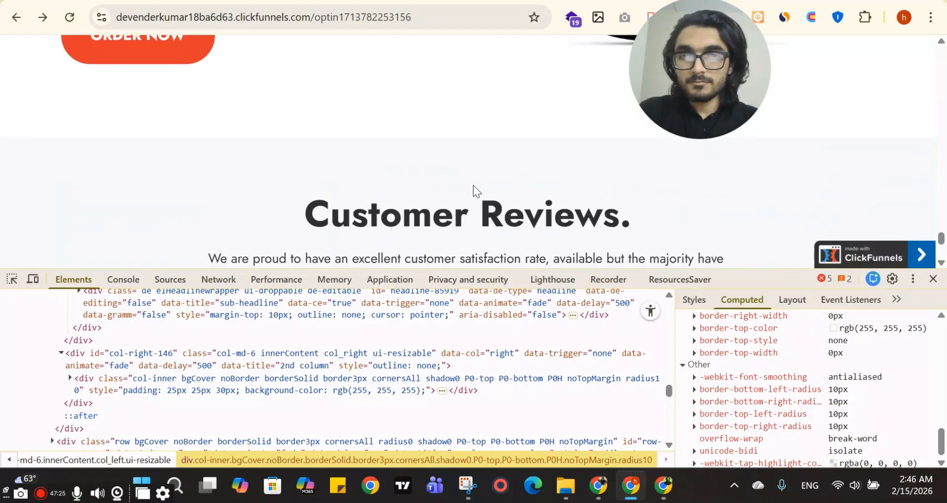
scroll(471, 189, "down", 3)
scroll(471, 189, "up", 2)
scroll(556, 81, "down", 5)
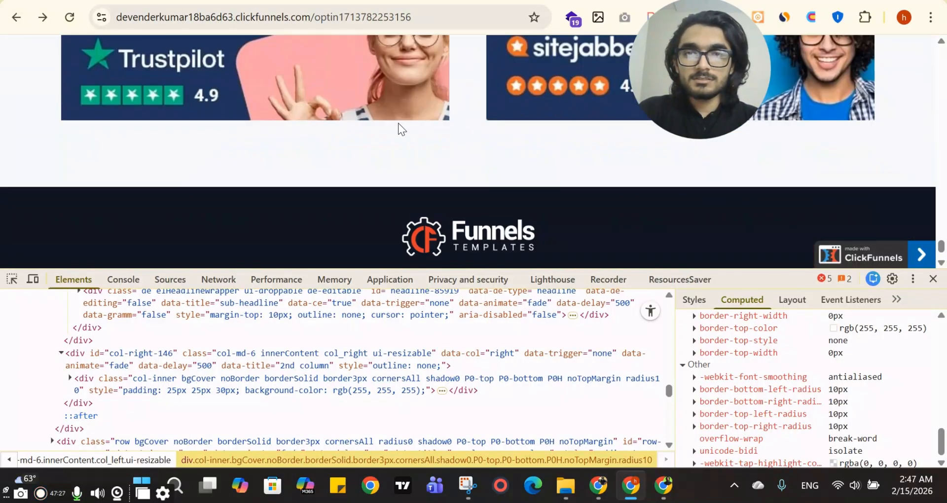
scroll(402, 129, "down", 2)
scroll(503, 211, "up", 5)
key("ctrl+shift+Tab")
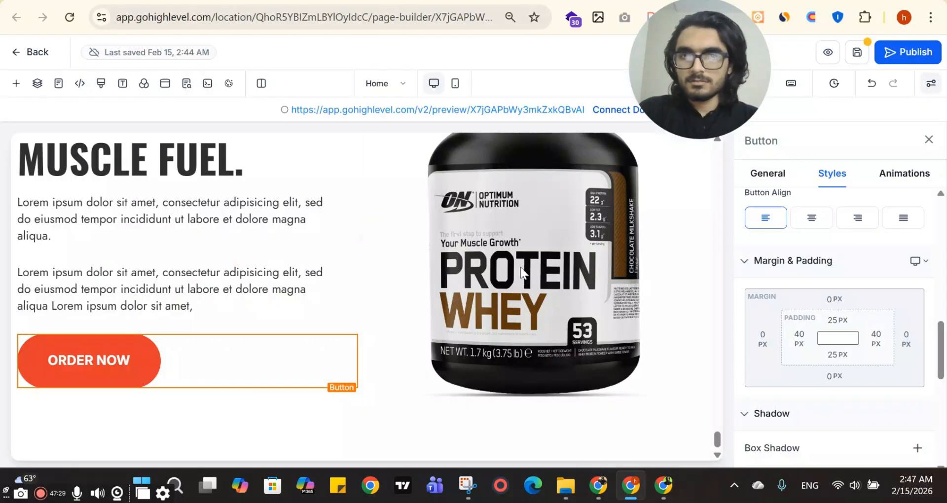
- Duplicate the CHOOSE PACKAGES section and move the copy below the 1KG OF PURE MUSCLE FUEL section
scroll(407, 181, "up", 5)
scroll(395, 337, "down", 5)
scroll(386, 360, "up", 10)
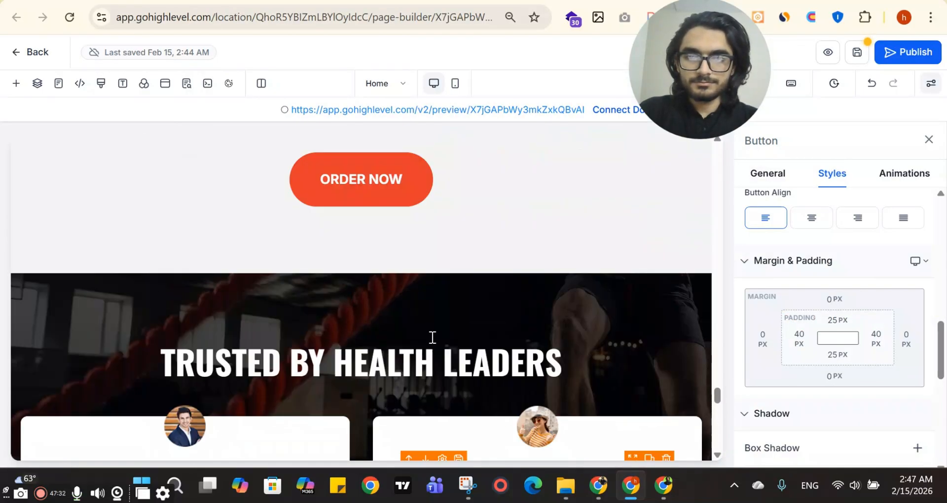
scroll(432, 337, "down", 10)
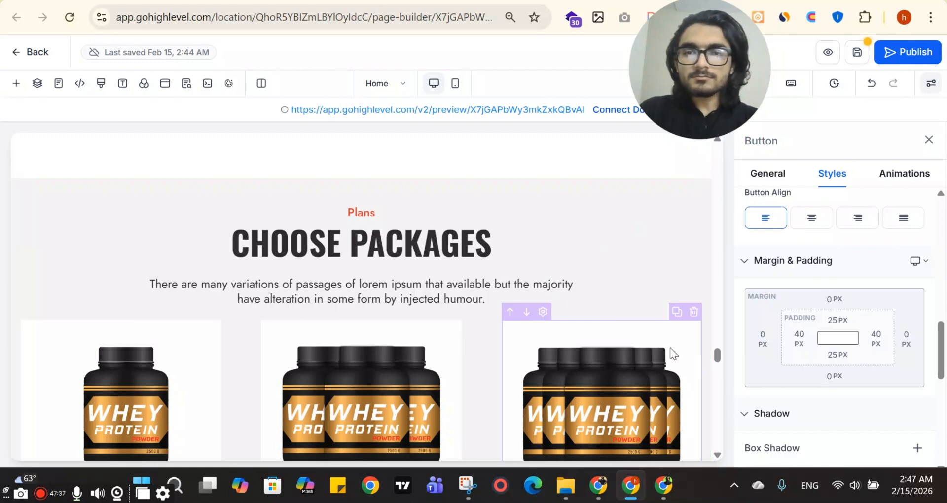
scroll(562, 315, "up", 5)
scroll(641, 276, "down", 3)
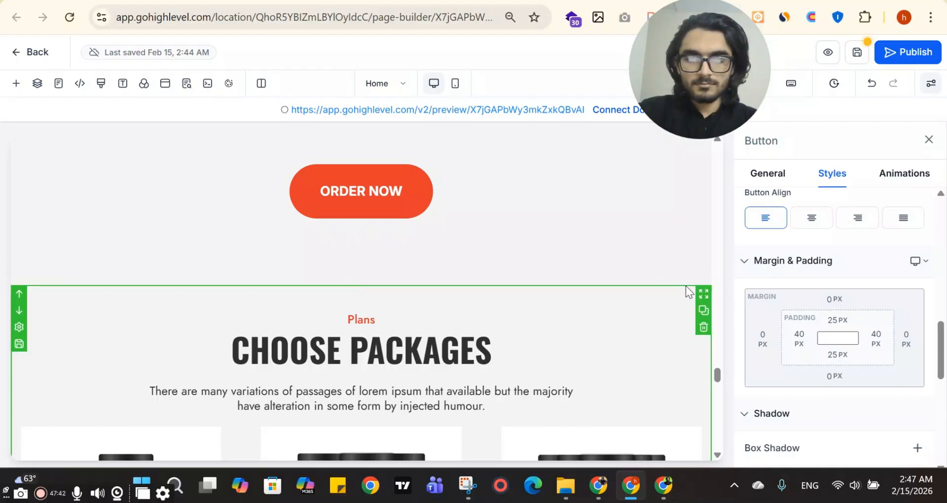
left_click_drag(706, 298, 705, 418)
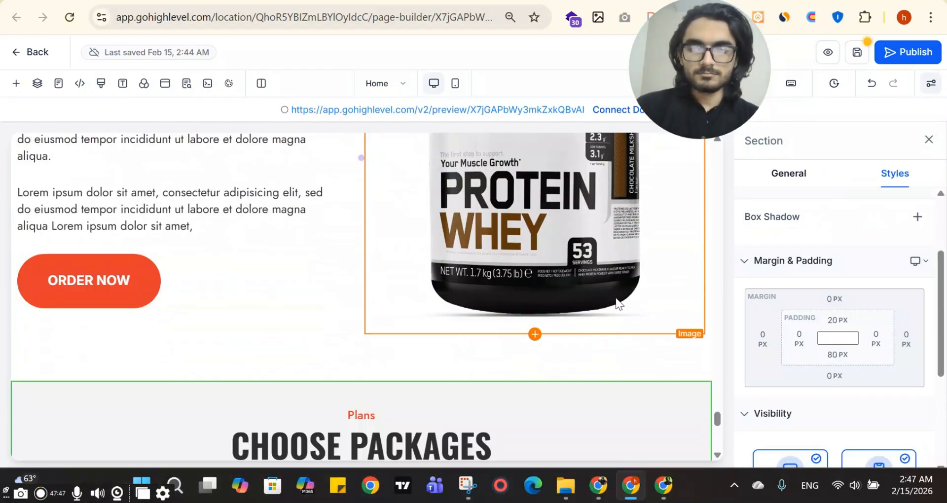
scroll(619, 303, "down", 3)
- Copy the "Customer Reviews." heading from the reference page as plain text and replace the moved section's CHOOSE PACKAGES headline with it
left_click(478, 1)
scroll(570, 199, "down", 1)
scroll(569, 199, "up", 1)
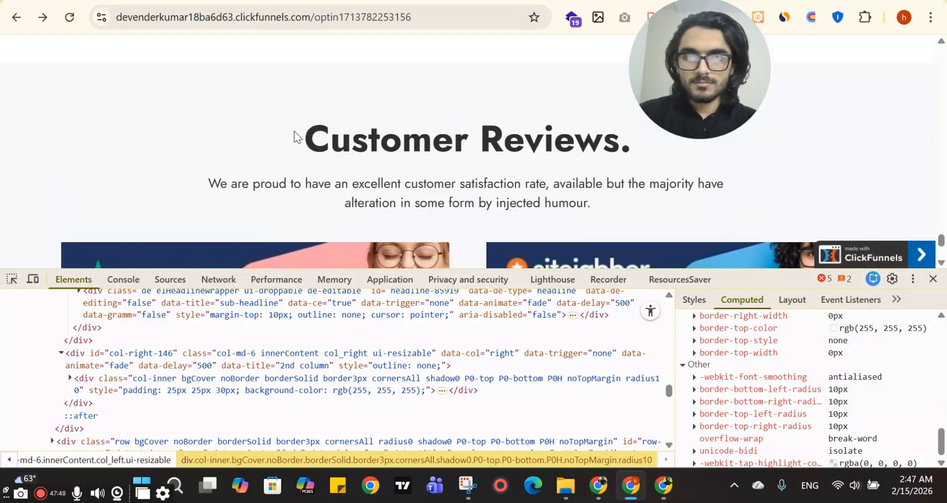
left_click_drag(296, 136, 637, 129)
key("ctrl+c")
key("ctrl+t")
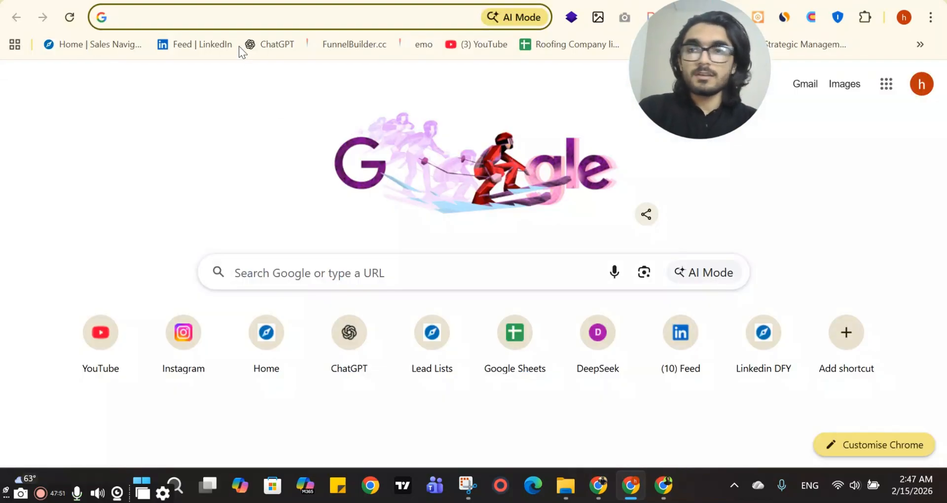
key("ctrl+v")
key("ctrl+a")
key("ctrl+x")
key("ctrl+w")
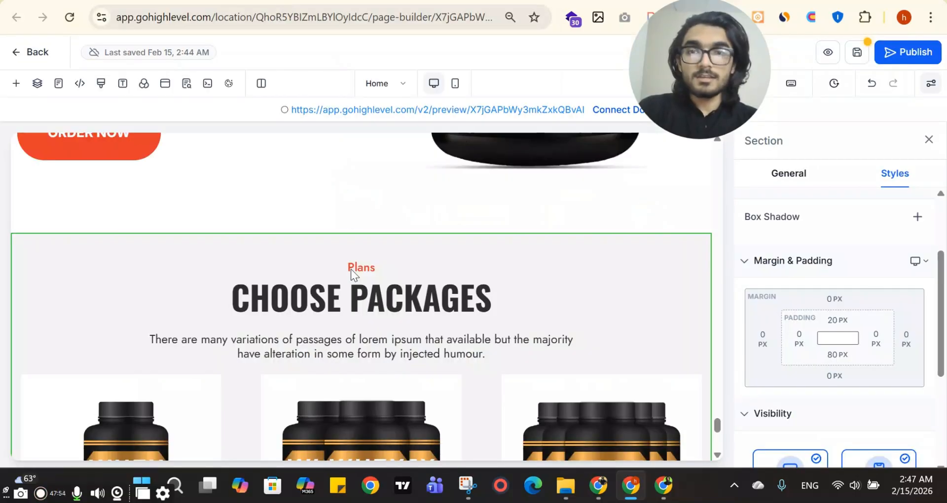
double_click(362, 297)
key("ctrl+v")
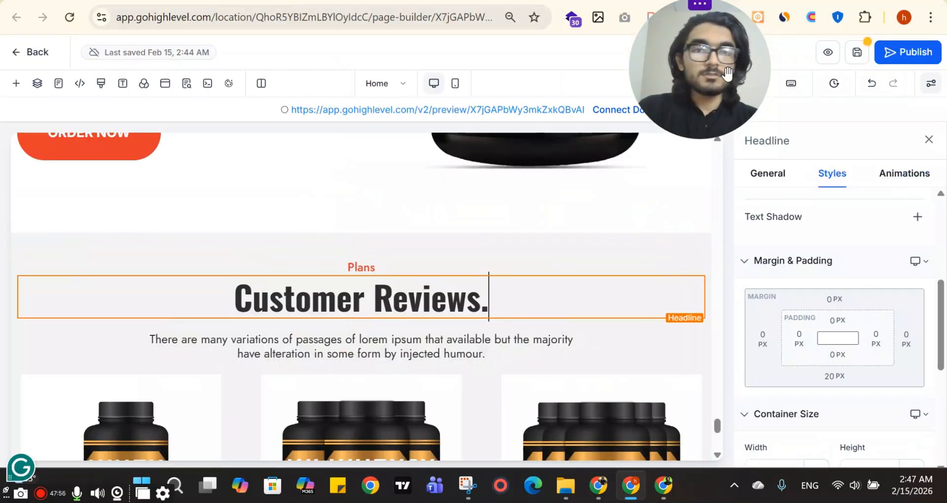
- Delete the Plans headline and the product cards row from the Customer Reviews section, checking the layout against the reference page
left_click_drag(728, 73, 849, 216)
left_click(430, 1)
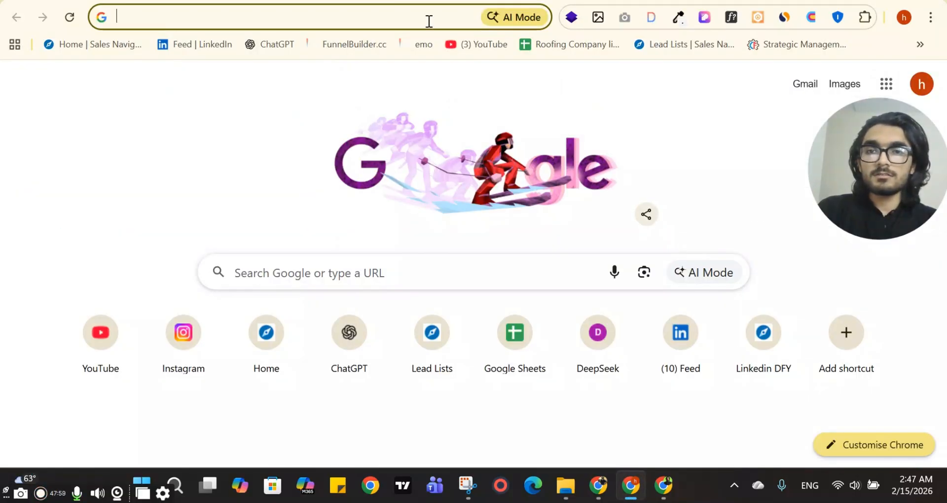
left_click(424, 1)
scroll(416, 211, "down", 1)
left_click(434, 1)
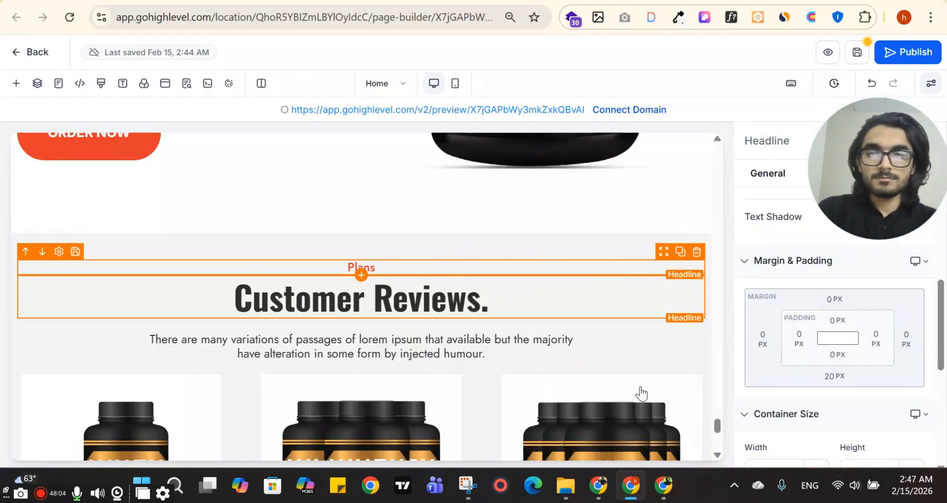
scroll(676, 325, "down", 5)
scroll(691, 274, "up", 3)
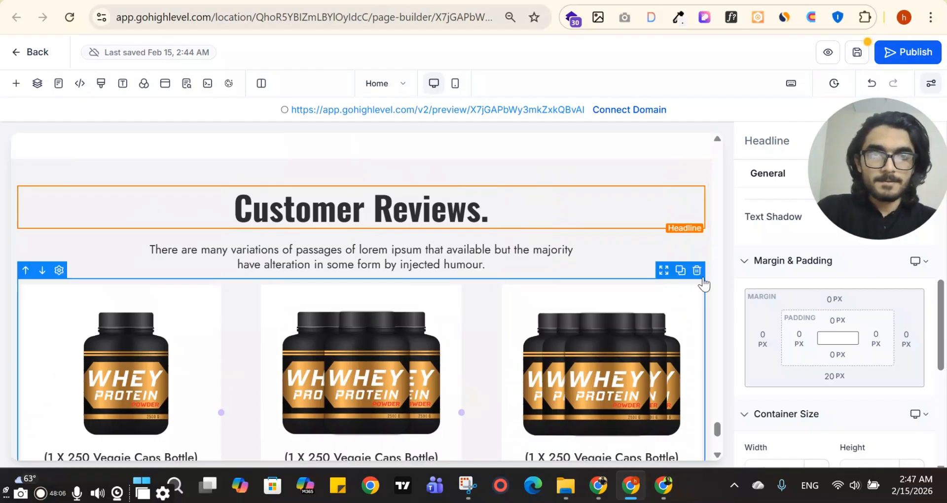
left_click(693, 277)
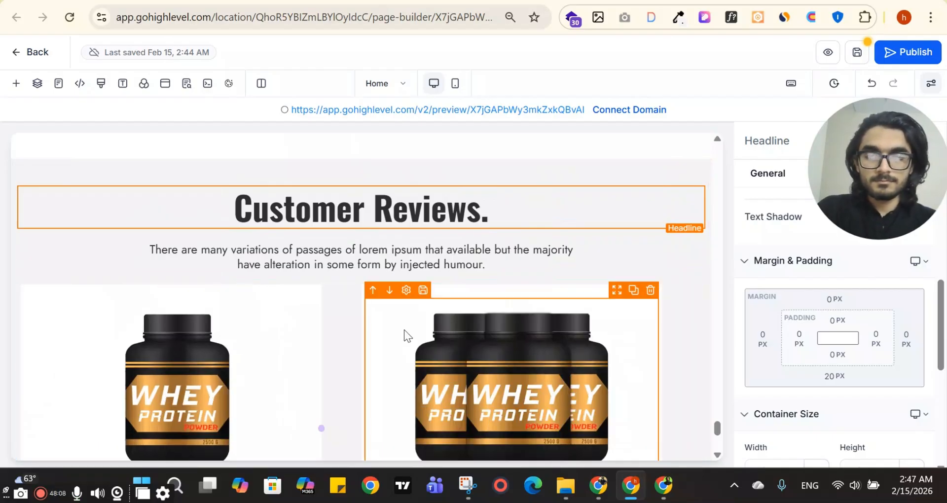
left_click(301, 1)
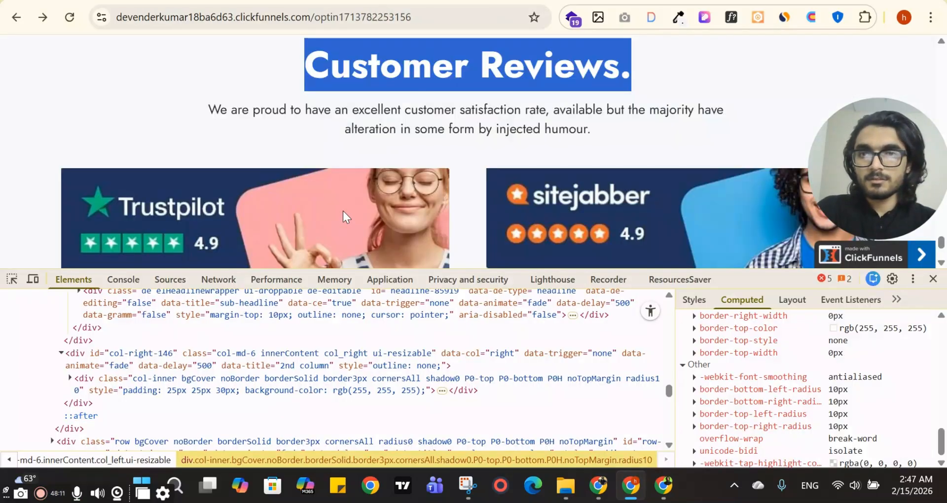
scroll(350, 205, "down", 6)
scroll(376, 154, "up", 3)
left_click(207, 1)
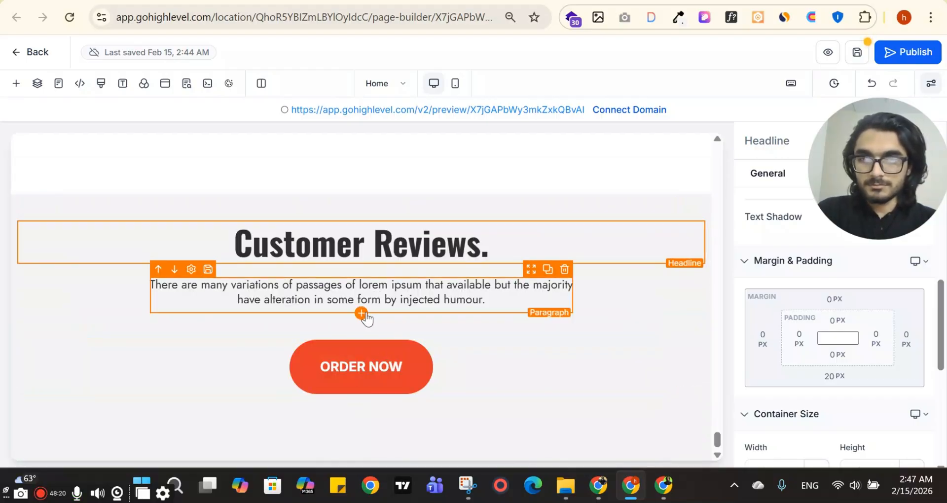
left_click(362, 313)
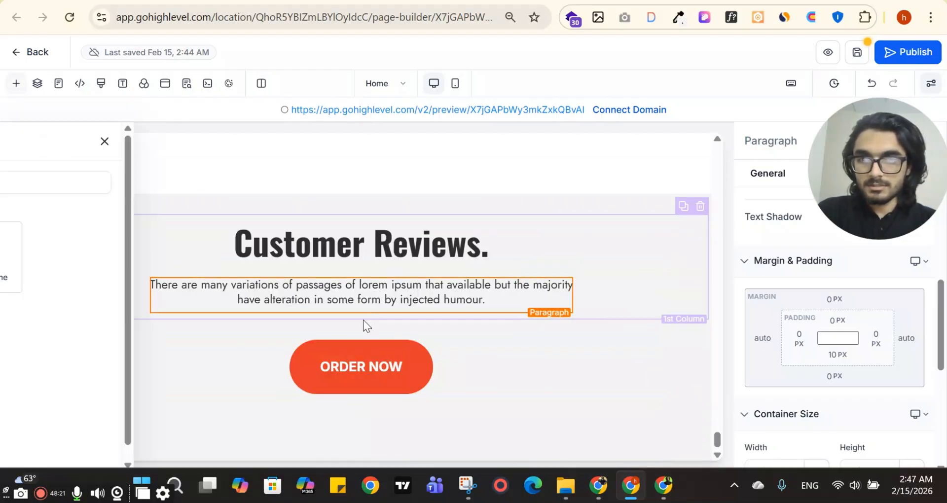
left_click(42, 221)
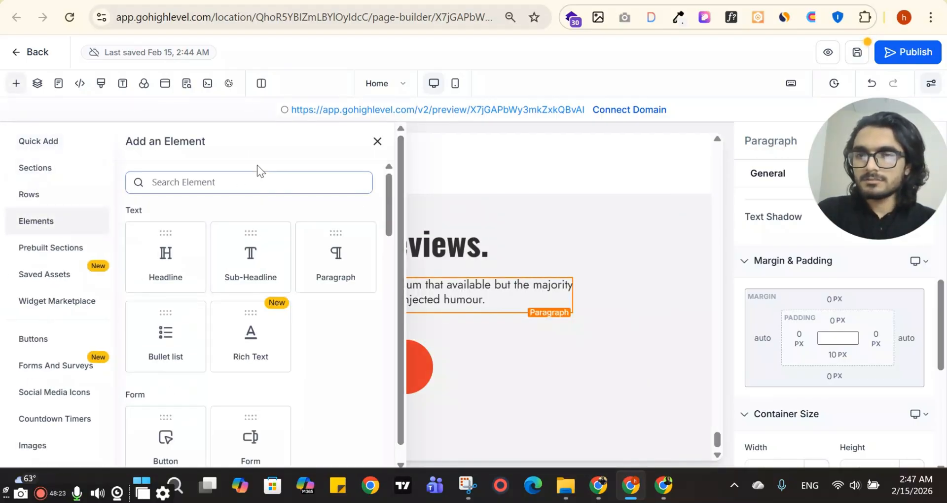
type("imag")
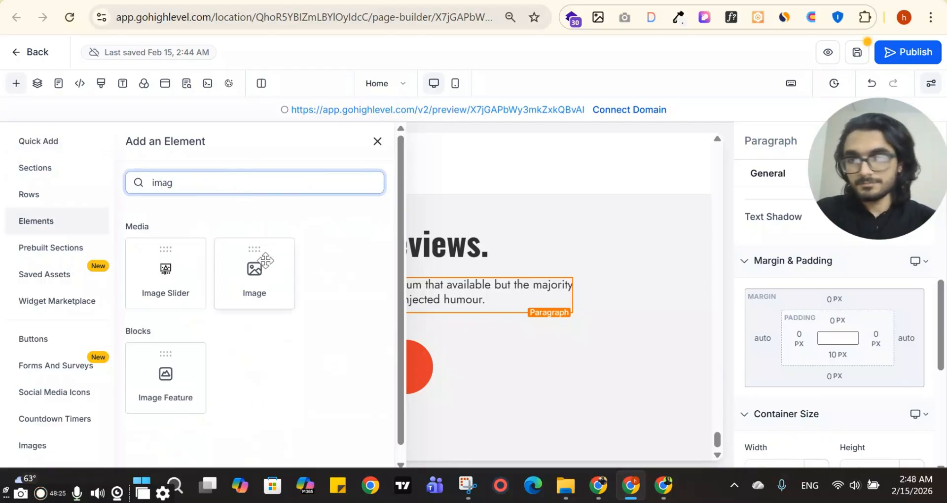
left_click_drag(550, 350, 368, 350)
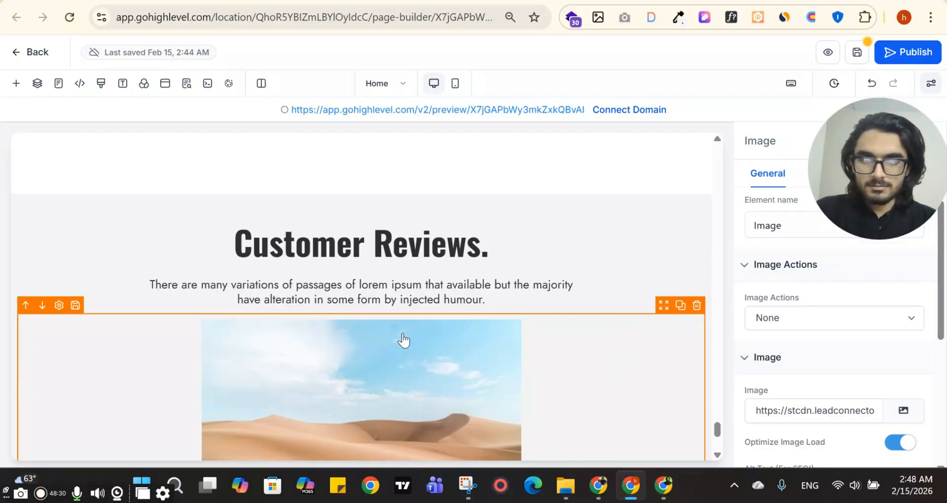
key("Delete")
- Add a 2 Column row below the Customer Reviews heading row and place an Image element in its first column
left_click(361, 326)
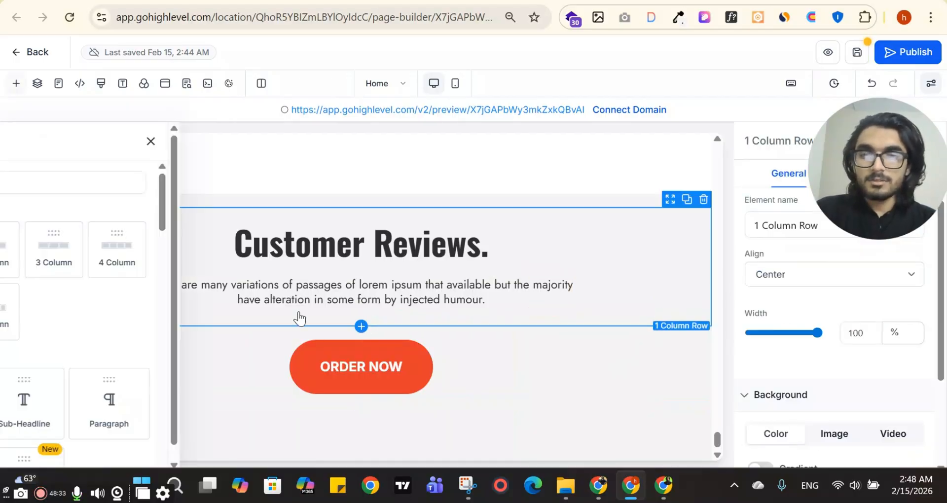
left_click_drag(294, 351, 360, 319)
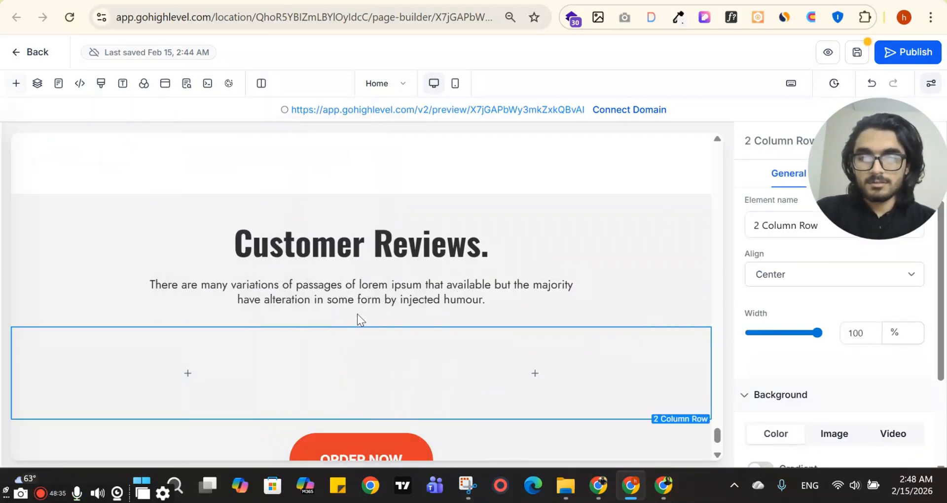
left_click(186, 372)
left_click(235, 182)
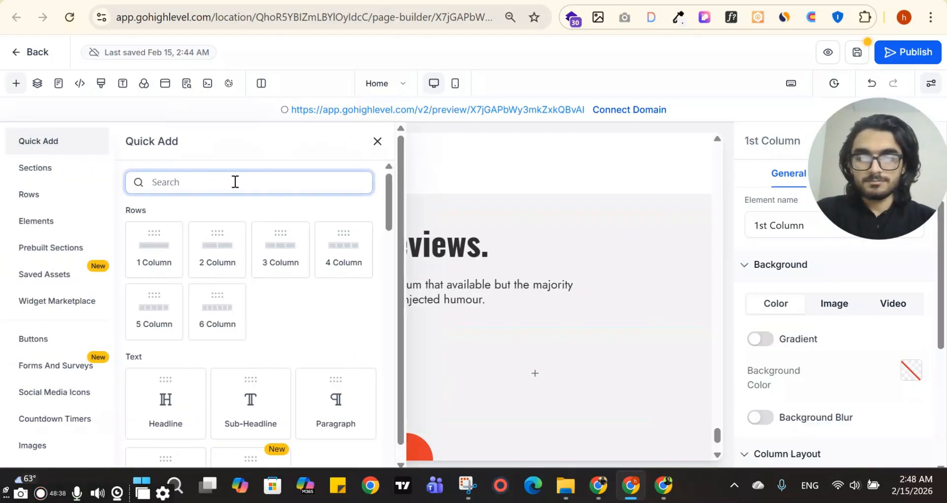
type("ima")
left_click_drag(257, 407, 371, 385)
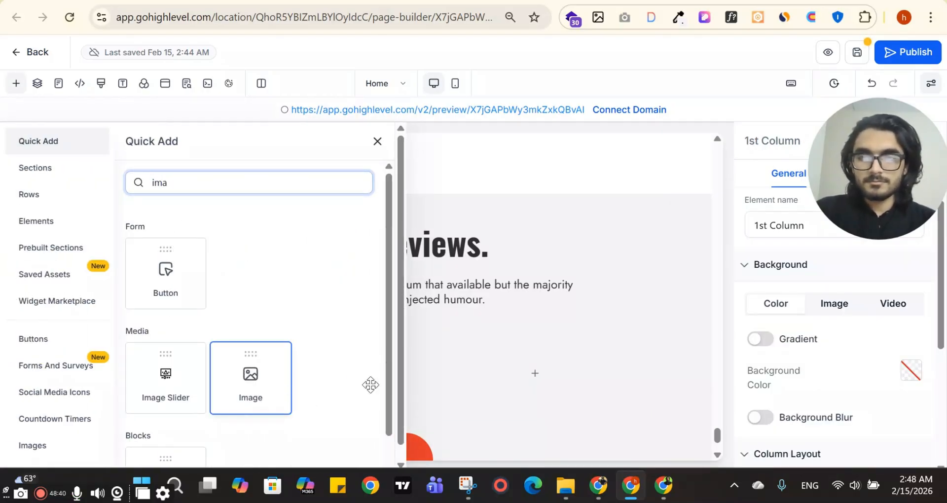
left_click_drag(306, 355, 235, 345)
- Upload image file 25 from the Youtube Funnel data folder to the media storage and close the library
scroll(910, 351, "down", 2)
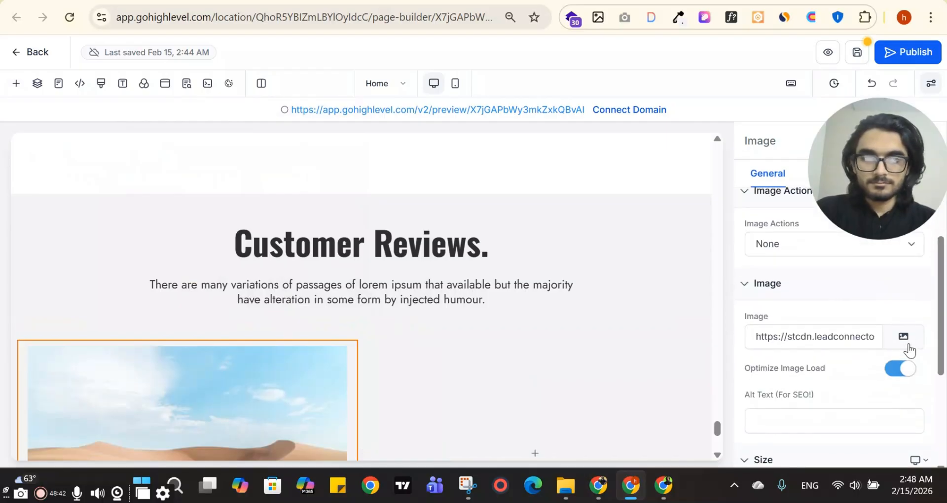
left_click(903, 337)
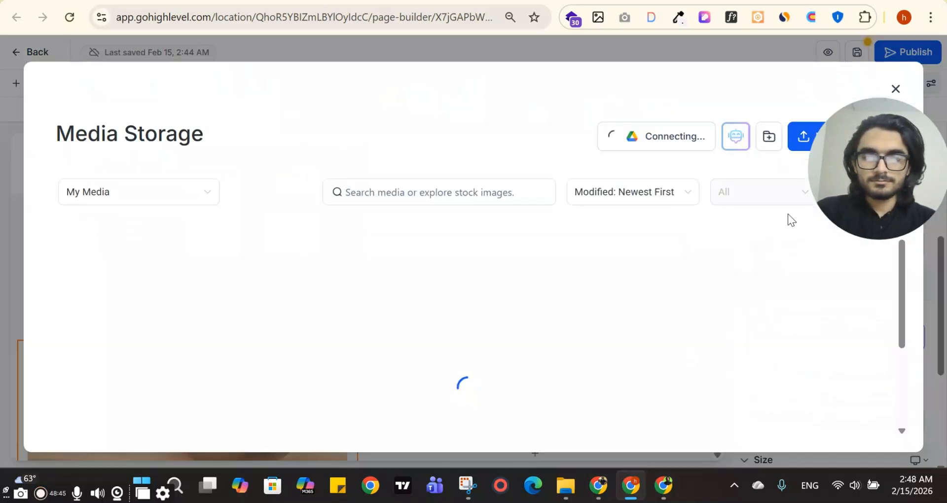
left_click_drag(910, 232, 911, 389)
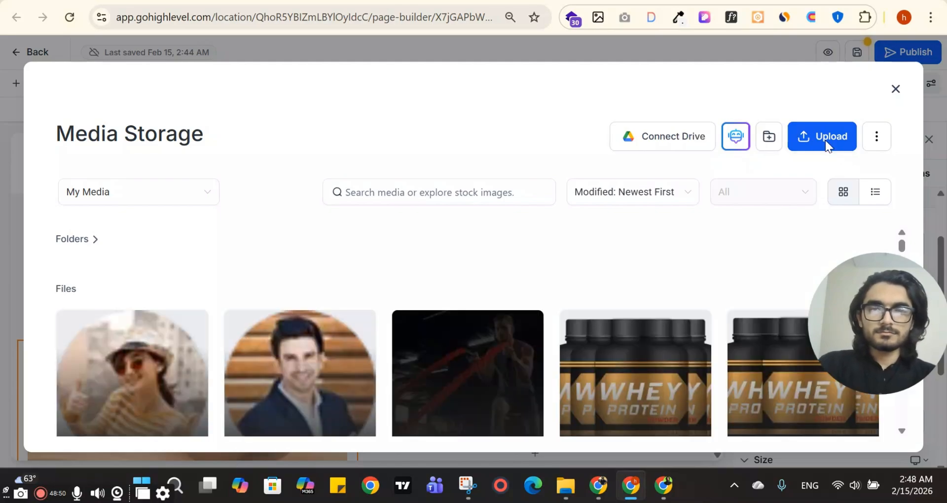
left_click(825, 140)
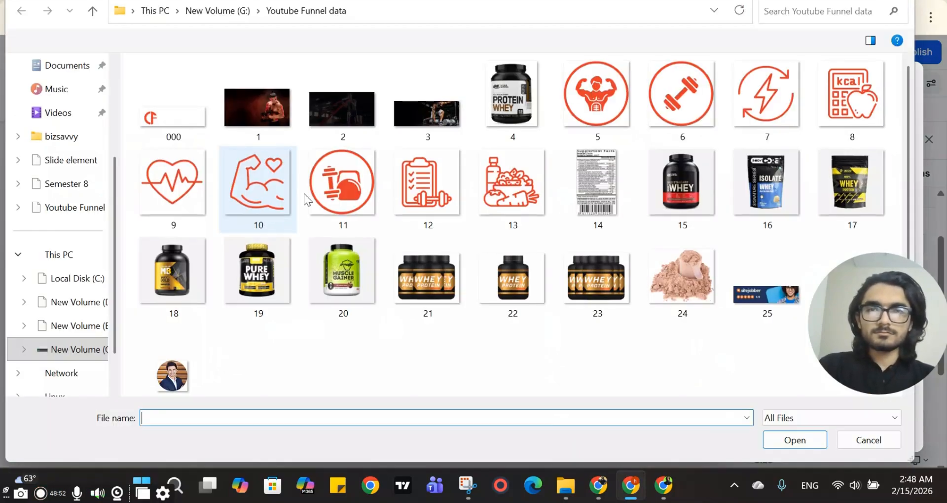
left_click(755, 284)
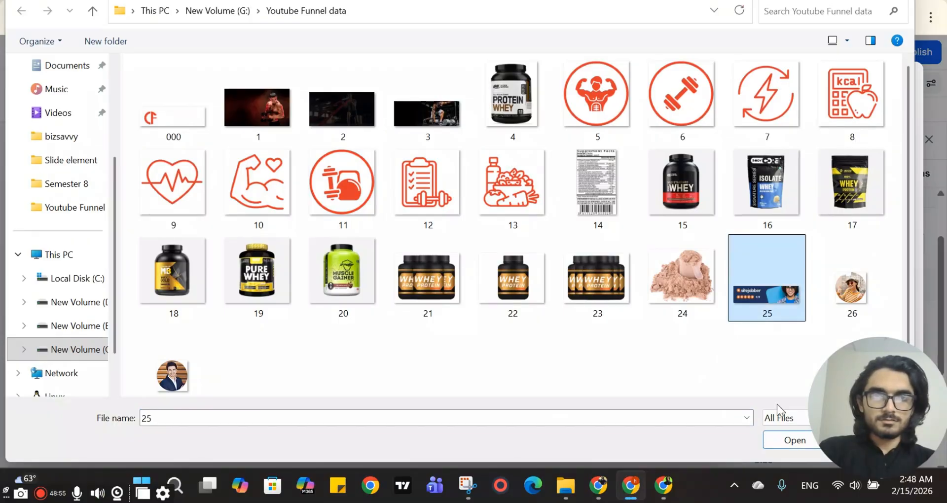
left_click(789, 441)
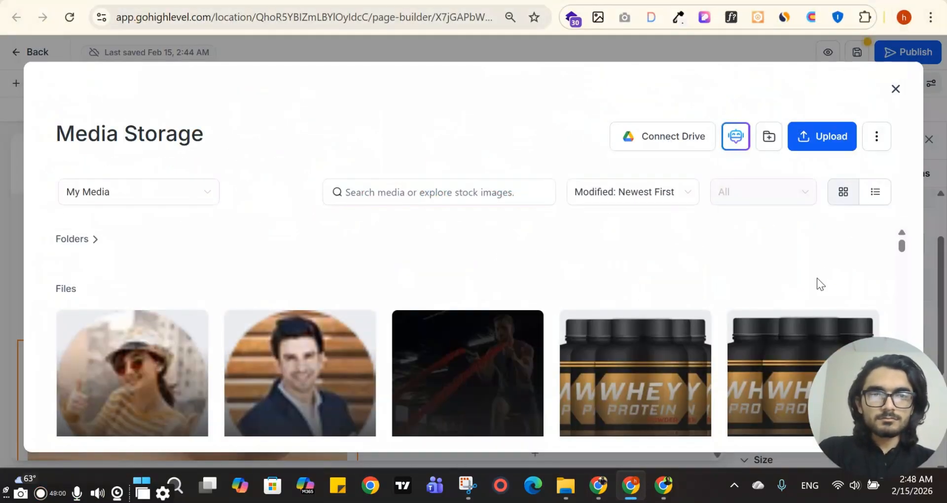
left_click(813, 150)
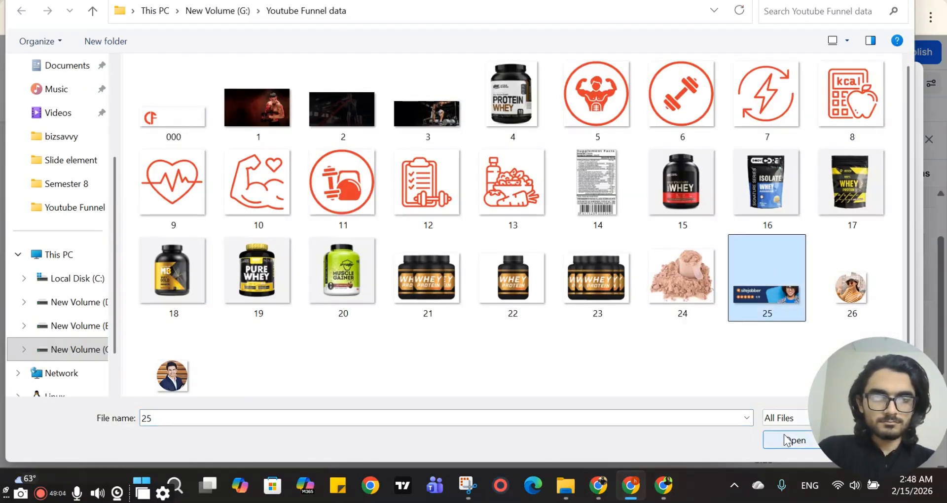
left_click(788, 439)
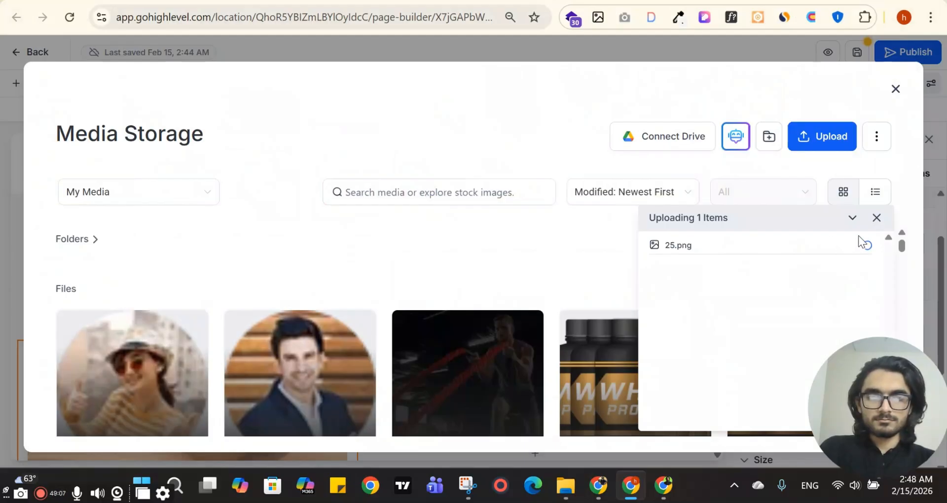
left_click(876, 218)
left_click(896, 89)
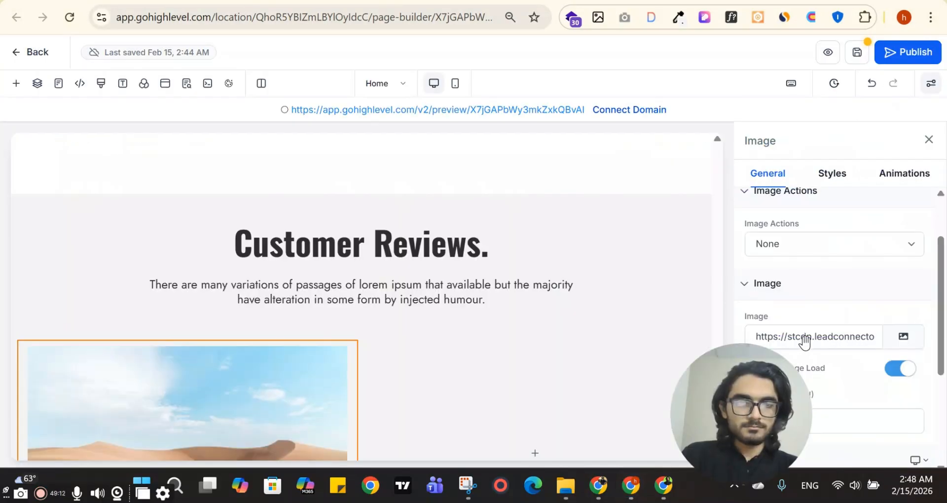
- Replace the first-column image's source link with the copied URL of the uploaded sitejabber banner
scroll(816, 272, "down", 2)
left_click(803, 255)
left_click(804, 256)
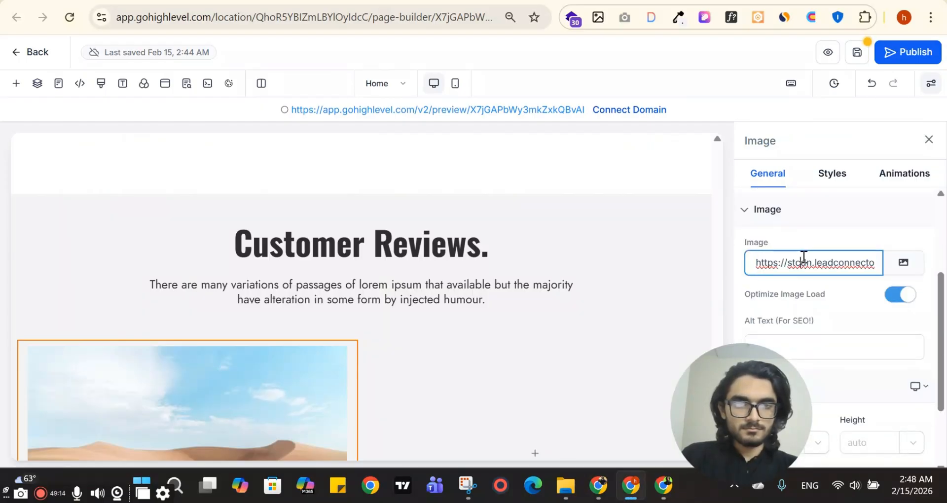
key("ctrl+a")
key("ctrl+v")
- Duplicate the sitejabber banner and move the copy into the row's second column
scroll(405, 355, "down", 1)
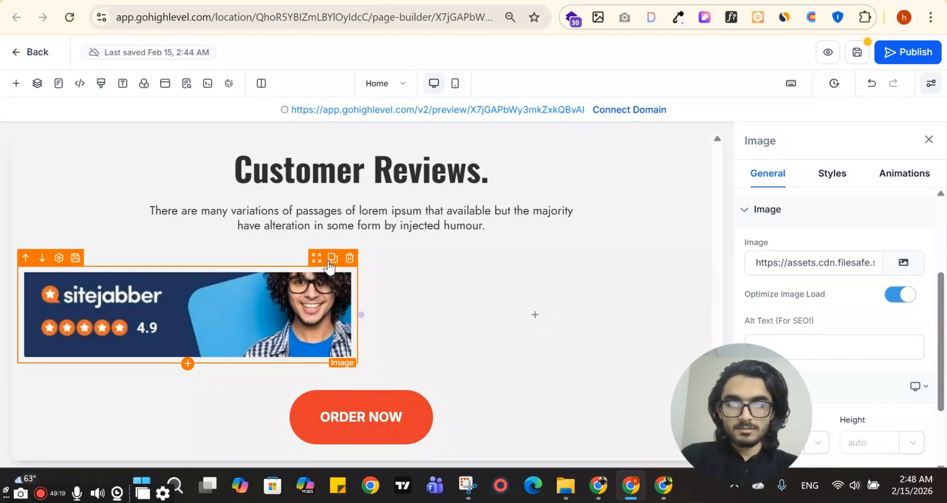
left_click_drag(305, 393, 473, 290)
scroll(444, 326, "down", 1)
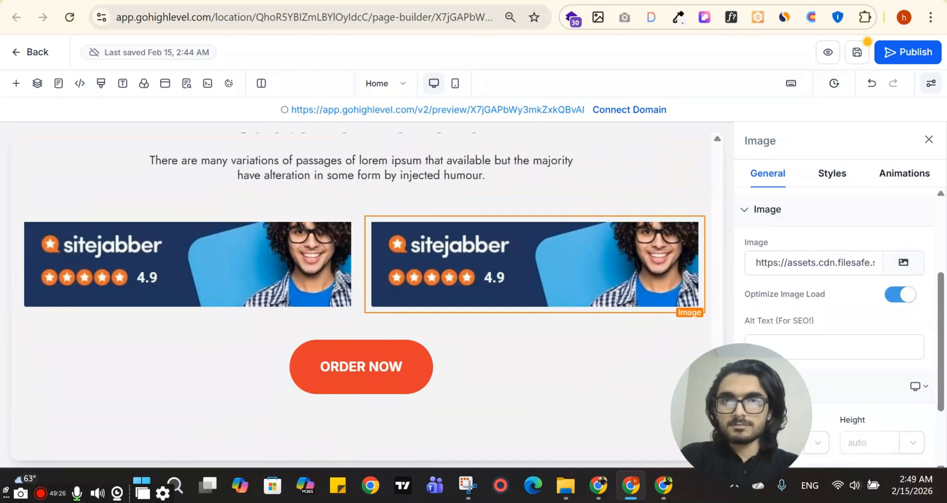
- Check the reviews layout on the reference page and delete the column holding the ORDER NOW button below the banners
key("ctrl+Tab")
scroll(507, 98, "down", 3)
key("ctrl+Tab")
key("ctrl+Tab")
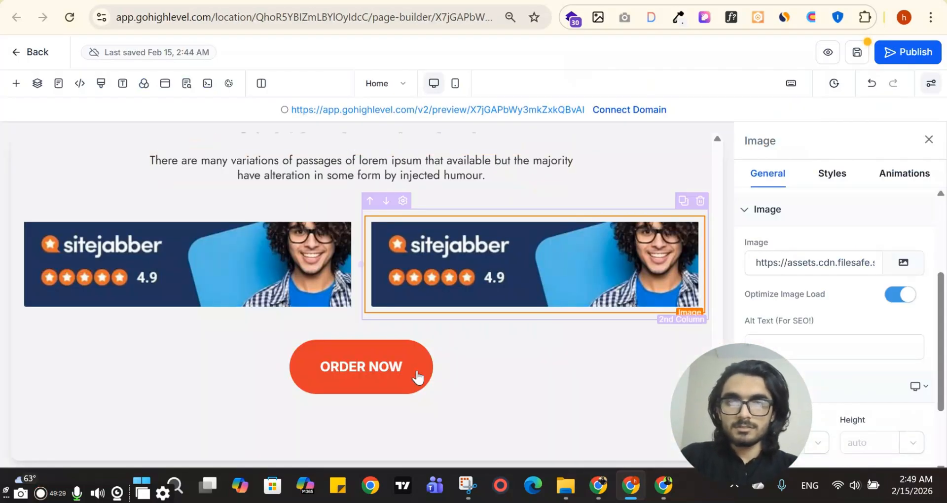
left_click(701, 327)
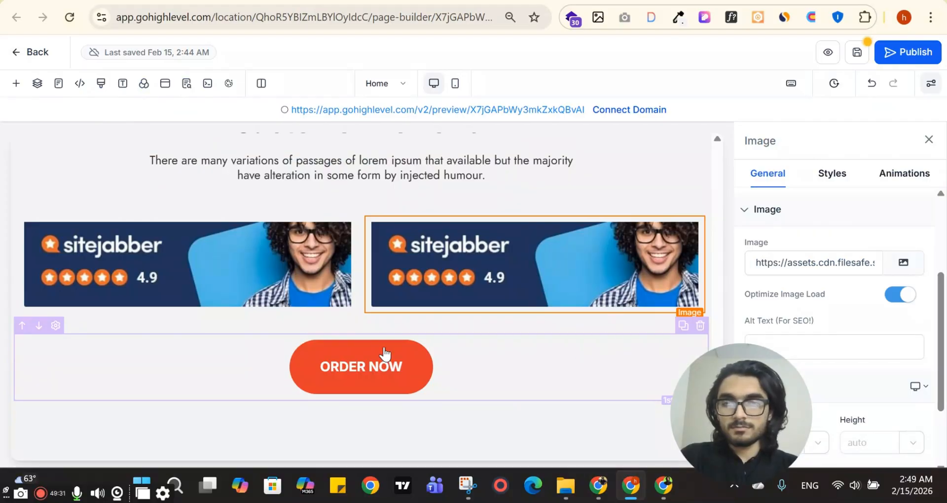
- Set the Customer Reviews section's bottom padding to 70 px
left_click(372, 430)
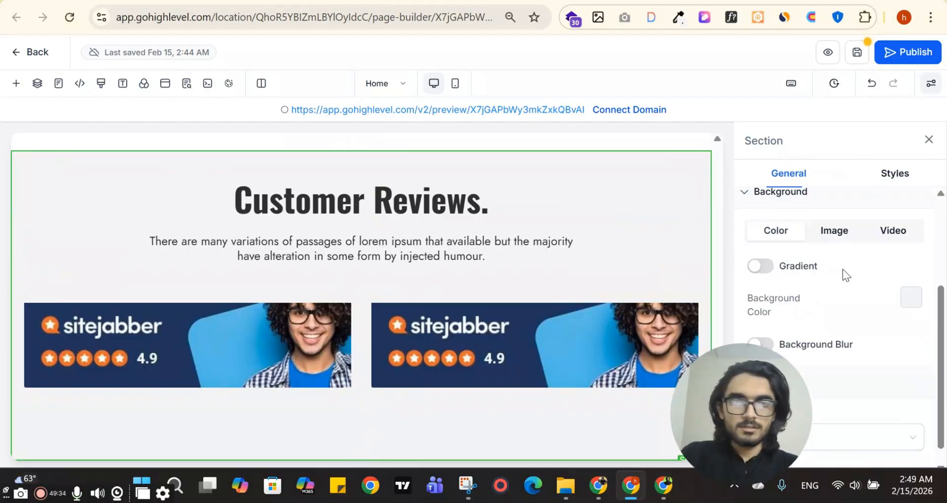
left_click(892, 174)
scroll(844, 267, "down", 5)
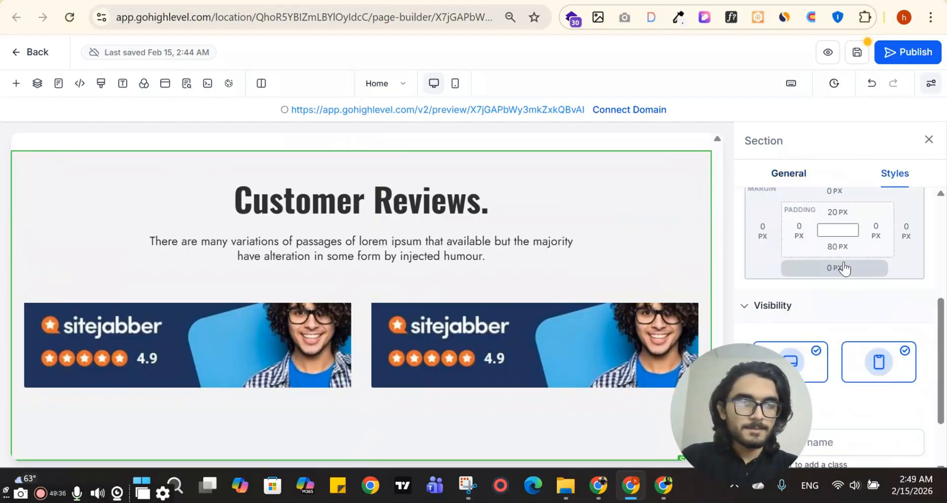
left_click(837, 247)
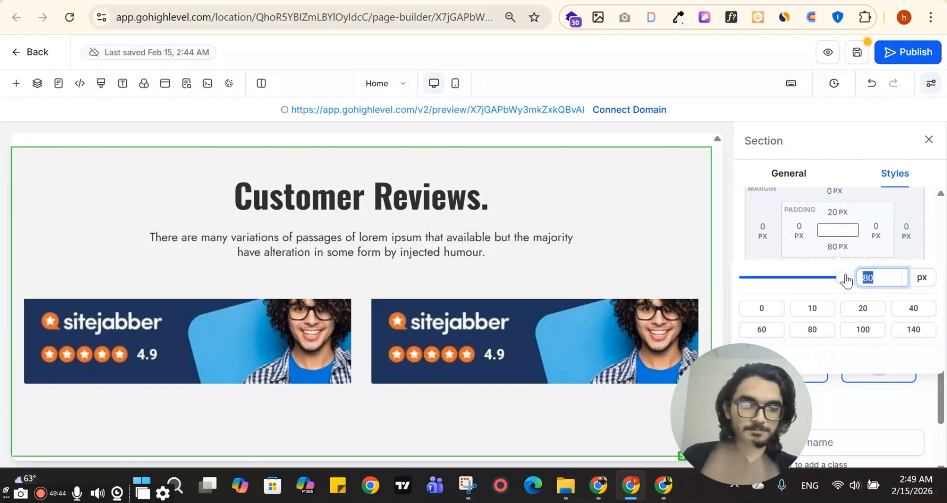
left_click(501, 273)
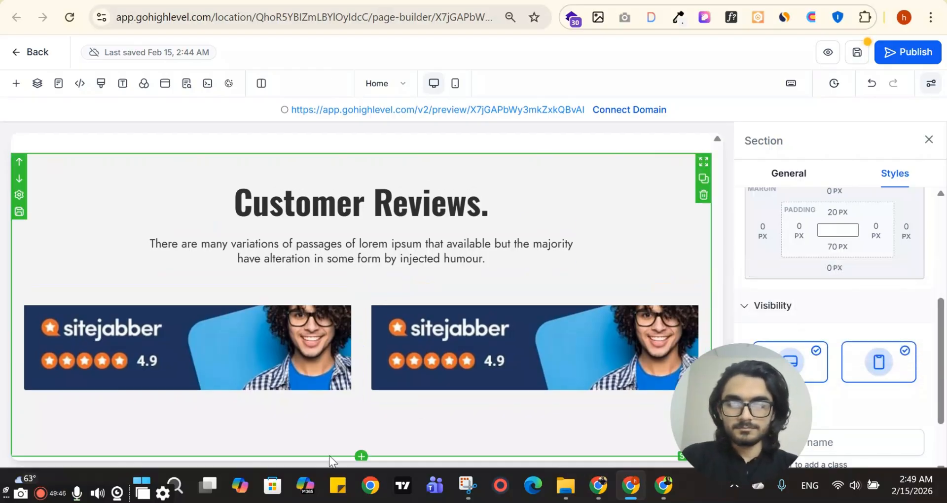
- Add an empty Full Width section below the Customer Reviews section
left_click(361, 456)
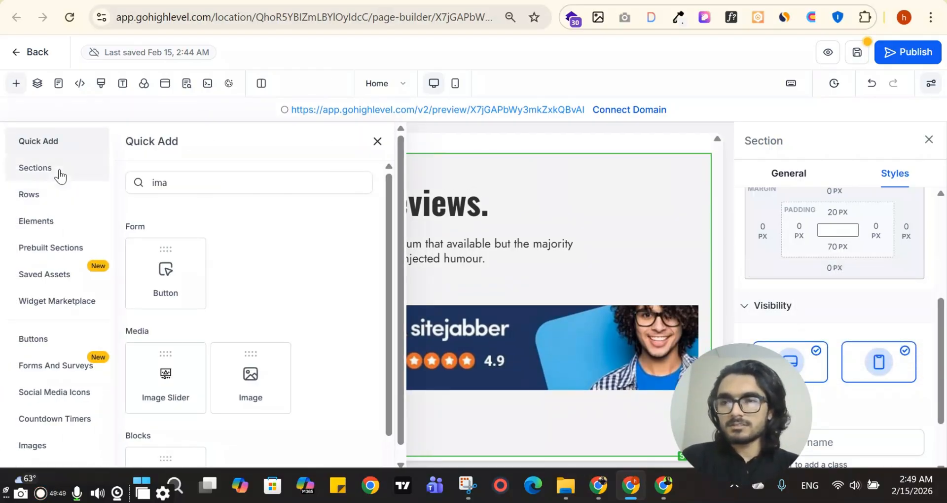
left_click(52, 176)
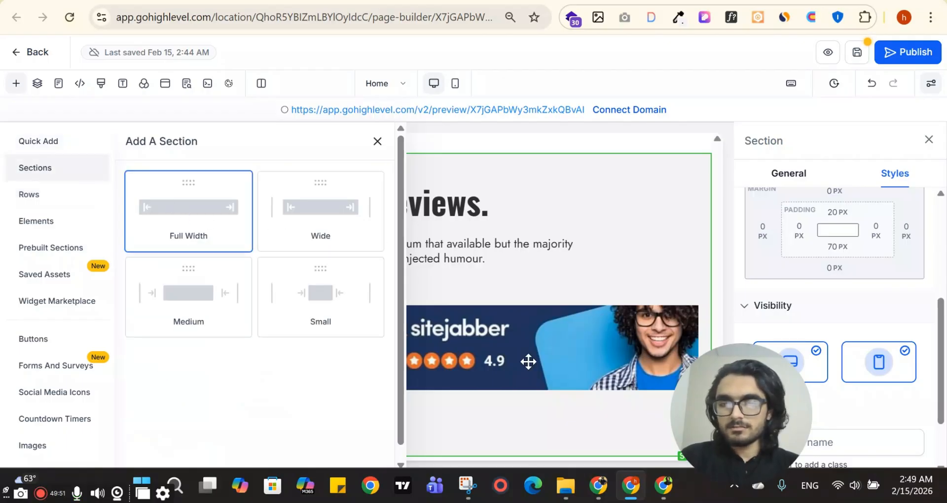
- Copy the footer line "Copyright © 2025 YourName.com | All Rights Reserved." from the reference page and paste it into a new browser tab
key("ctrl+Tab")
scroll(435, 138, "down", 1)
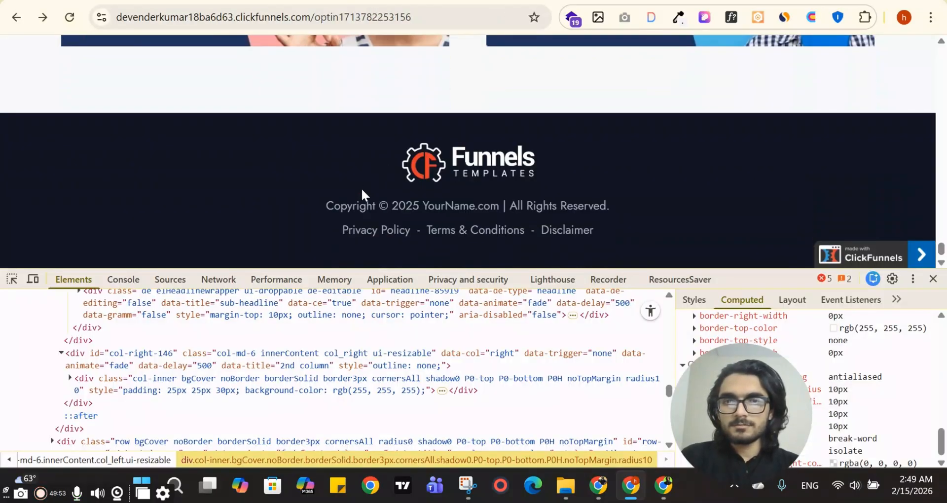
left_click_drag(327, 206, 685, 209)
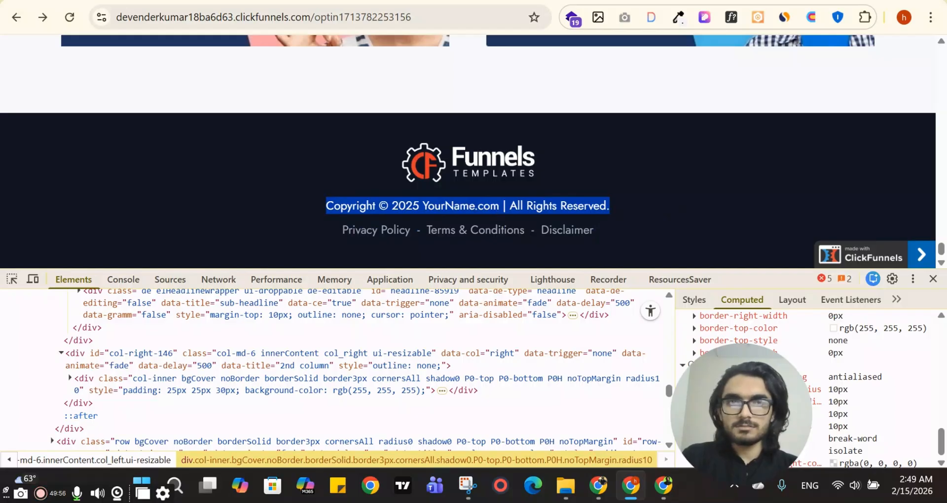
key("ctrl+c")
key("ctrl+t")
key("ctrl+v")
key("ctrl+Tab")
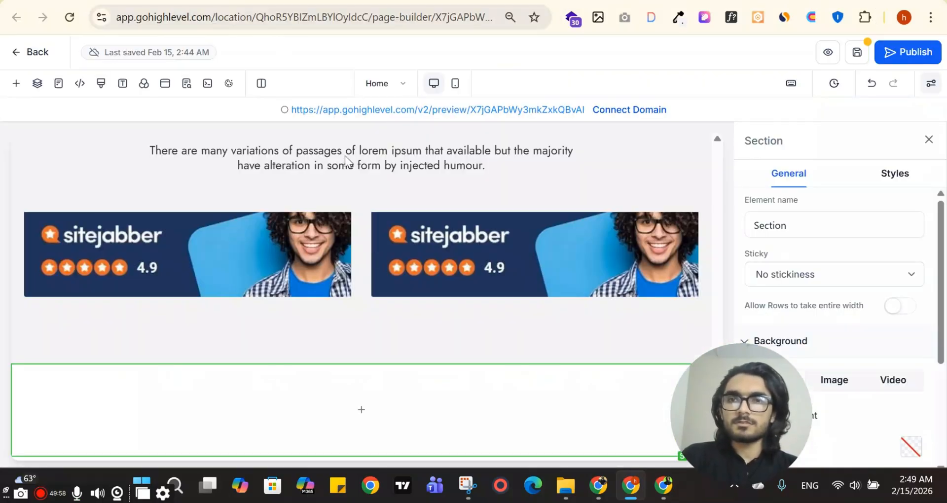
- Sample the footer's dark background colour #101522 on the reference page with the colour picker and return to the page builder
key("ctrl+Tab")
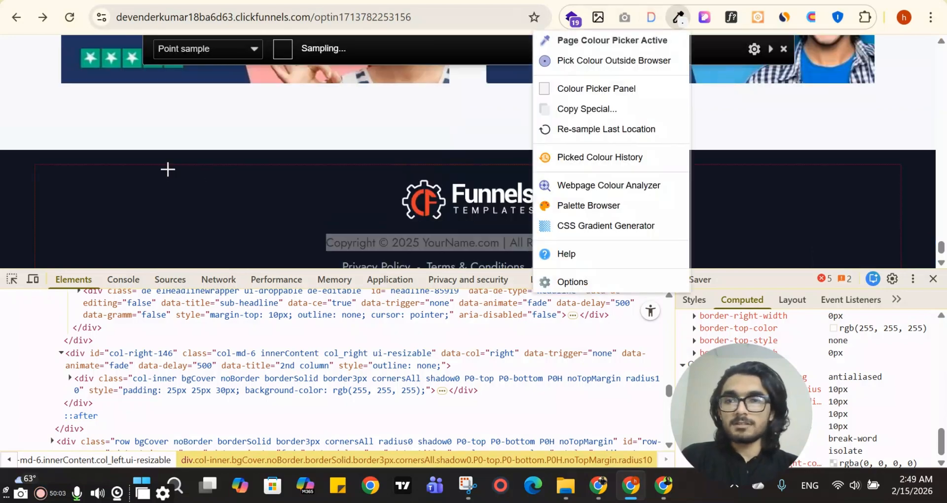
left_click(167, 169)
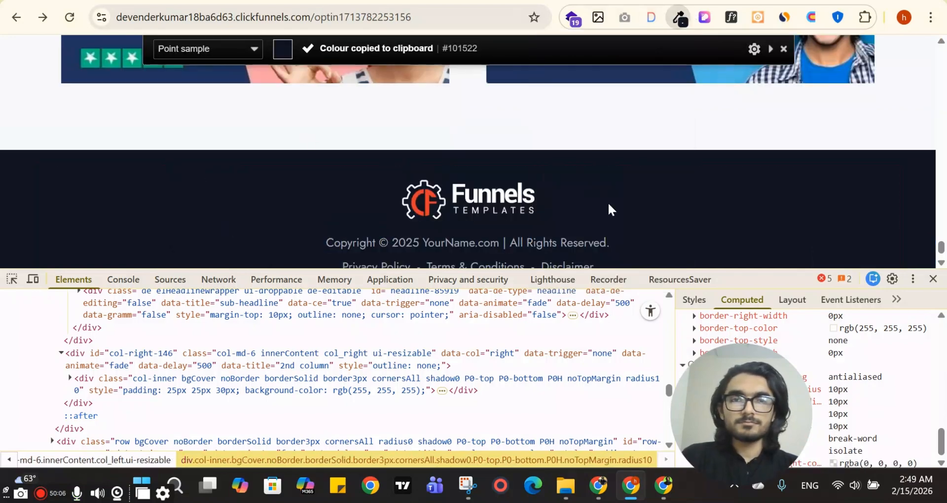
scroll(611, 210, "down", 1)
left_click(680, 18)
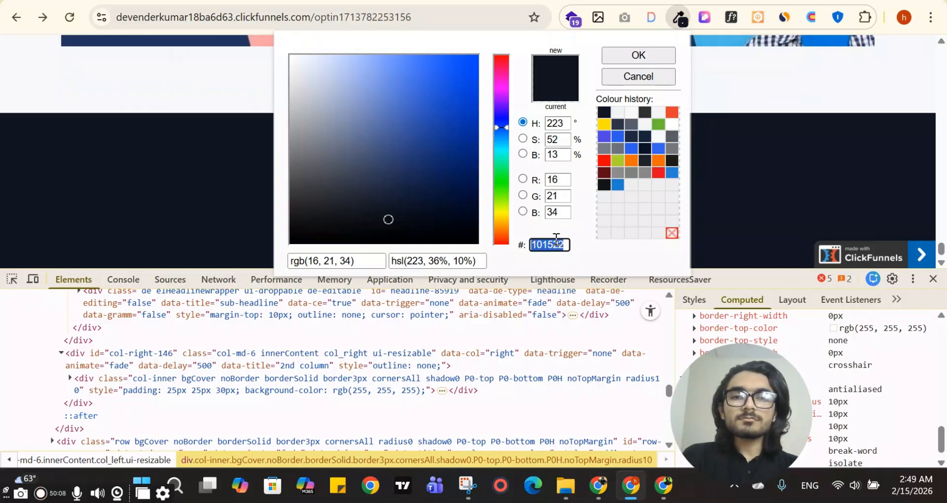
key("alt+Tab")
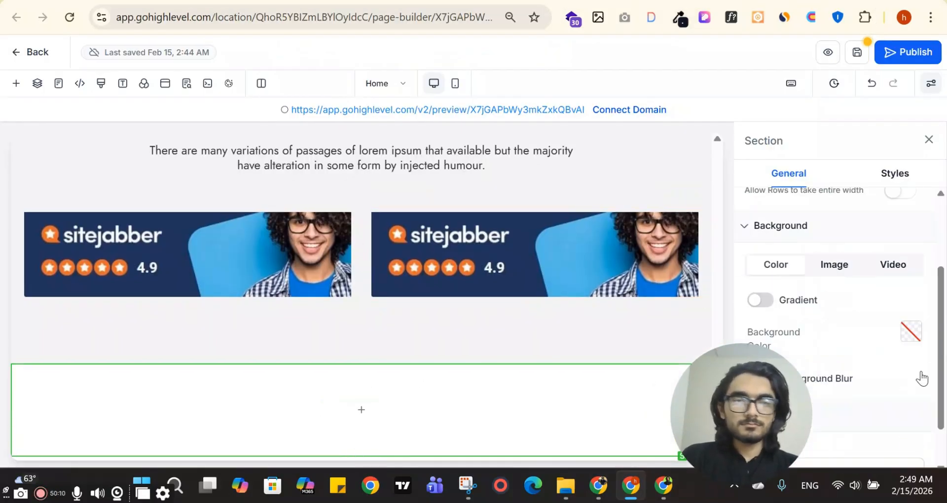
- Set the footer section's background colour to #101522 and save it as a custom colour
scroll(921, 379, "down", 2)
left_click(917, 279)
left_click(900, 226)
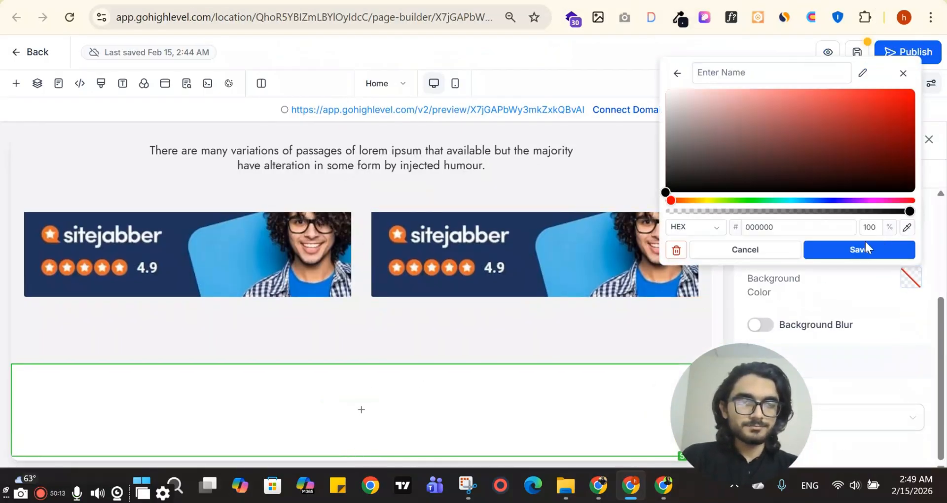
key("ctrl+v")
left_click(854, 256)
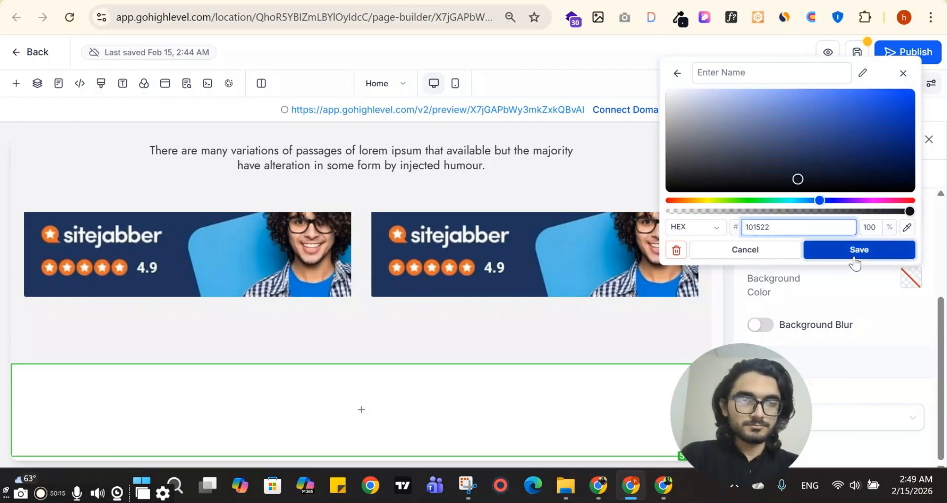
left_click(854, 248)
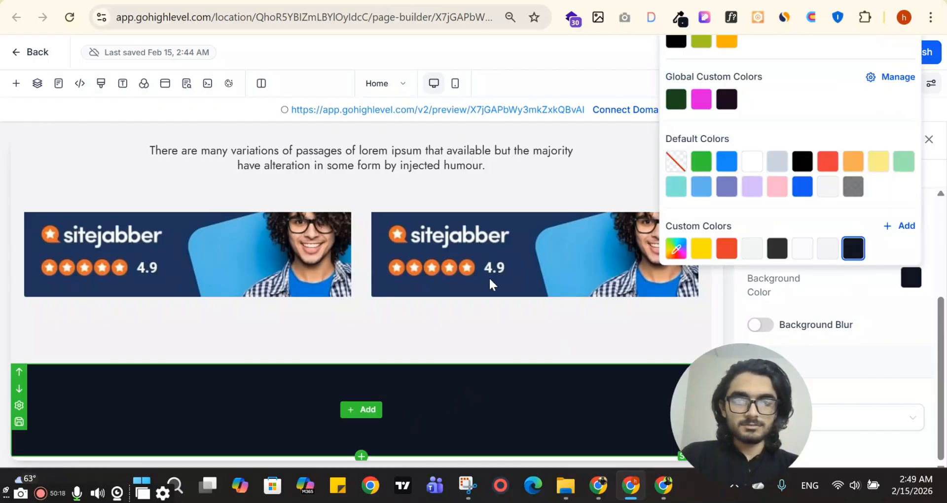
- Copy the image URL of the Funnels Templates logo in the hero section
scroll(490, 276, "up", 10)
scroll(489, 285, "up", 15)
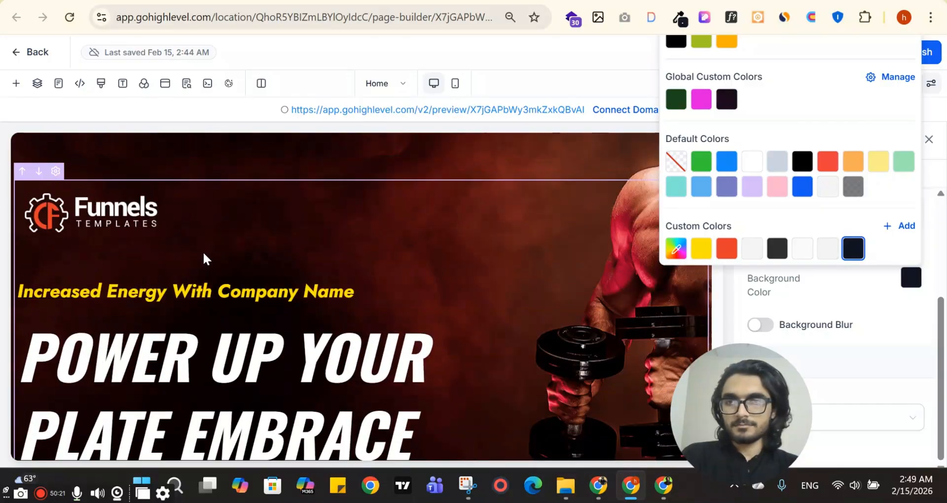
left_click(114, 218)
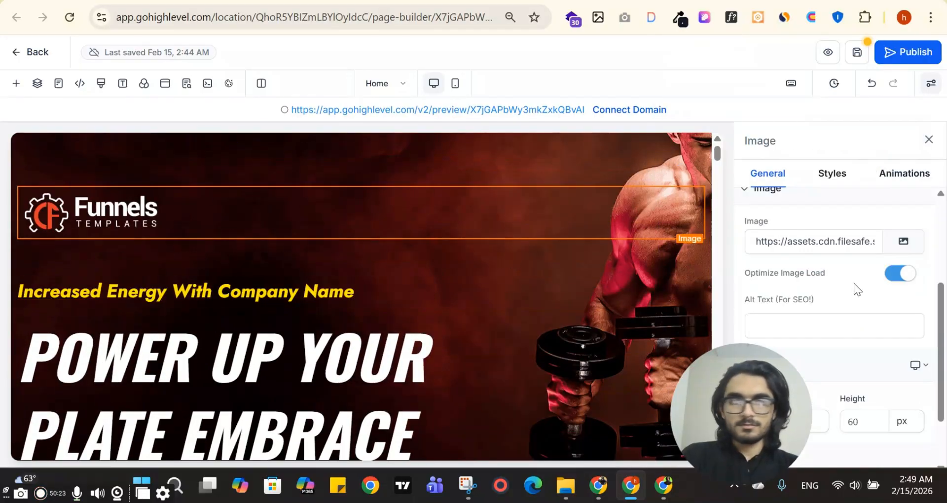
key("ctrl+a")
key("ctrl+c")
- Add an image element to the empty dark footer section below the Customer Reviews section
scroll(460, 253, "down", 10)
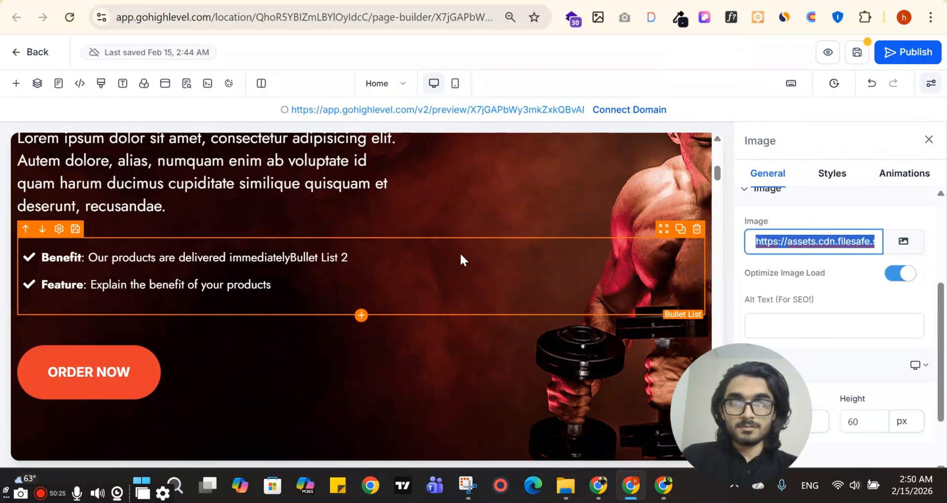
left_click(929, 139)
scroll(616, 274, "down", 15)
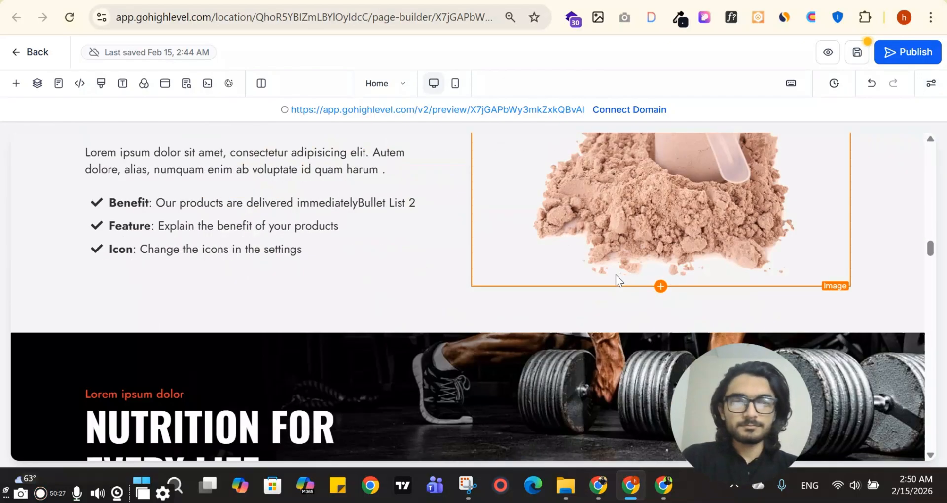
scroll(581, 255, "down", 15)
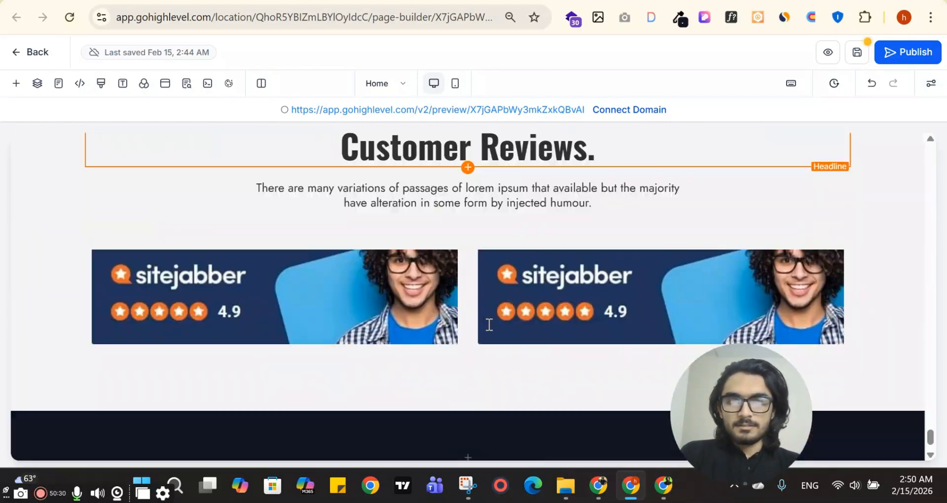
left_click(467, 414)
left_click(217, 179)
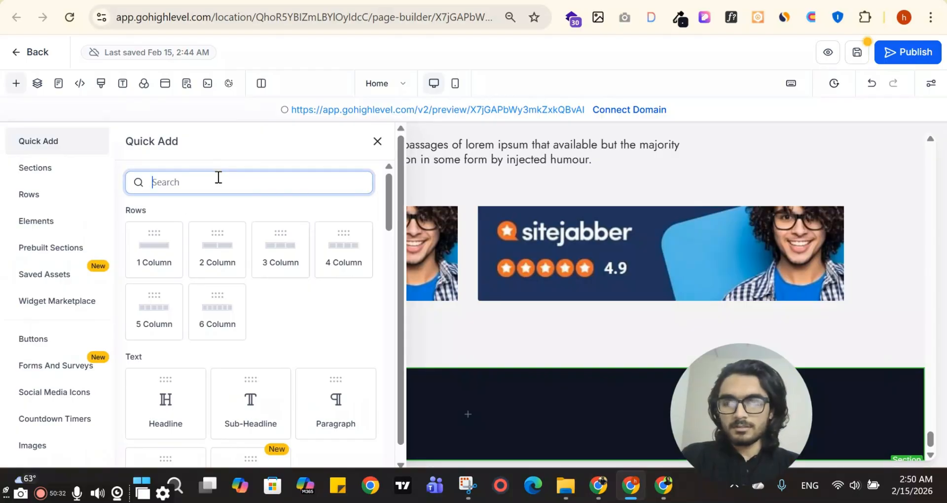
type("ima")
left_click_drag(234, 344, 494, 416)
- Replace the footer placeholder image's URL with the copied Funnels Templates logo URL
scroll(439, 441, "down", 4)
left_click(510, 306)
scroll(840, 322, "down", 5)
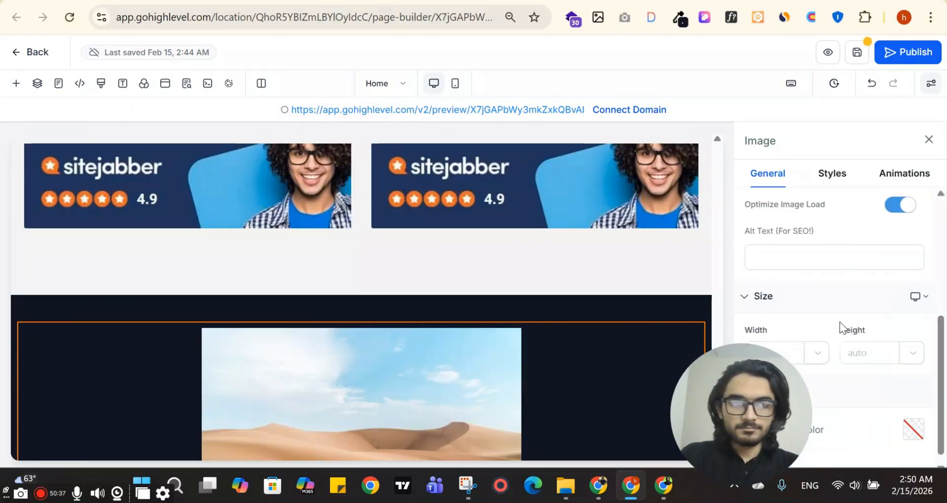
scroll(834, 301, "up", 3)
triple_click(811, 310)
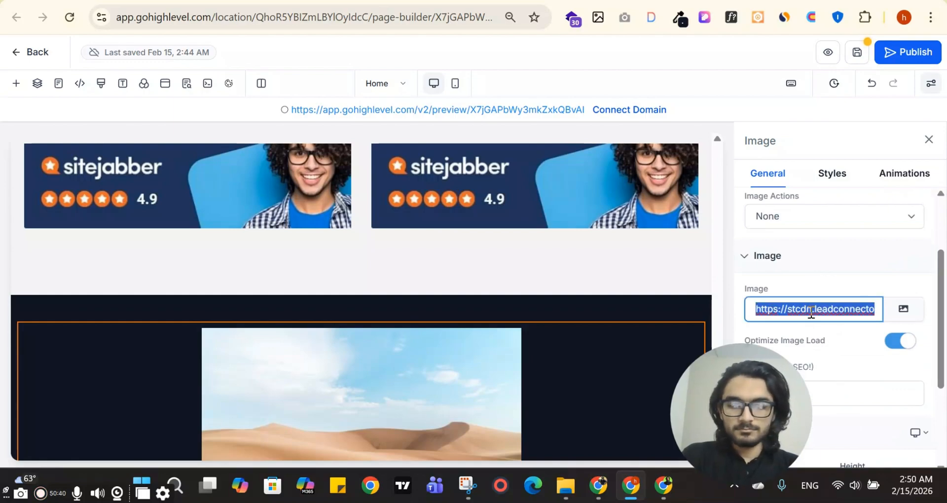
key("ctrl+v")
- Inspect the footer logo's size on the reference page and set the footer image's width to 180 px
key("ctrl+Tab")
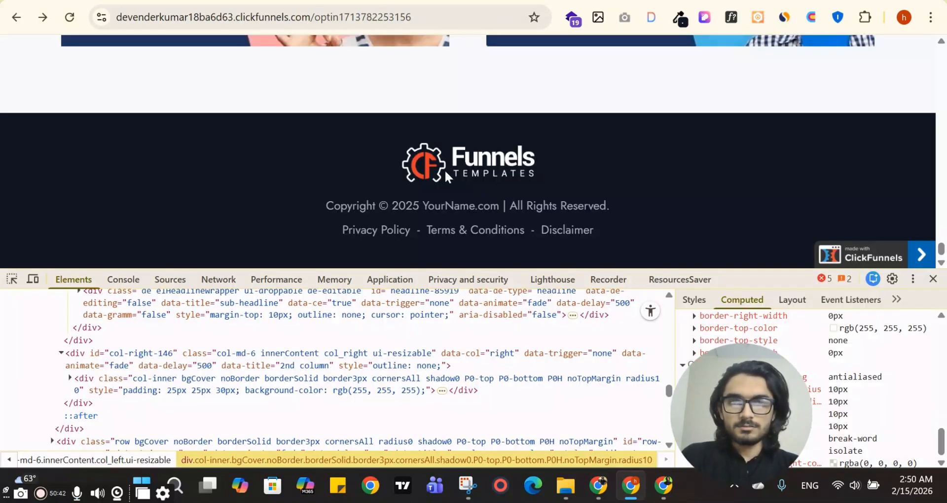
left_click(12, 277)
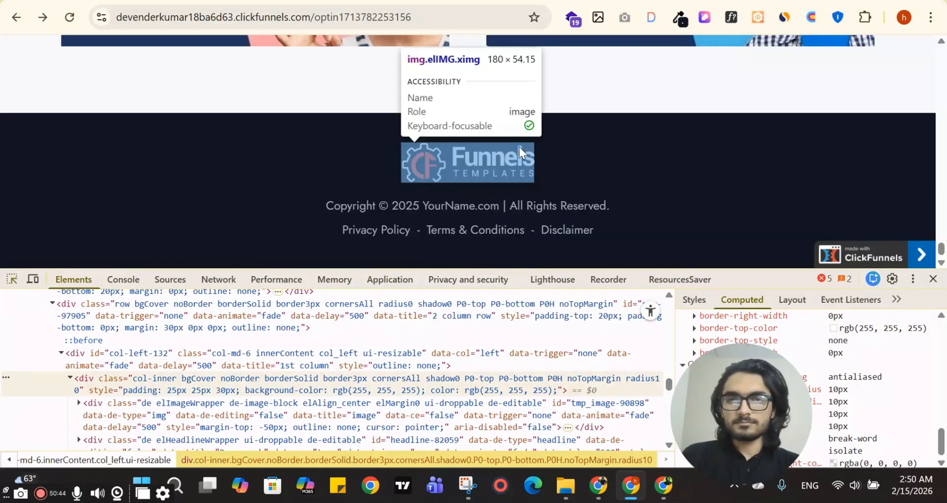
left_click(468, 163)
key("ctrl+shift+Tab")
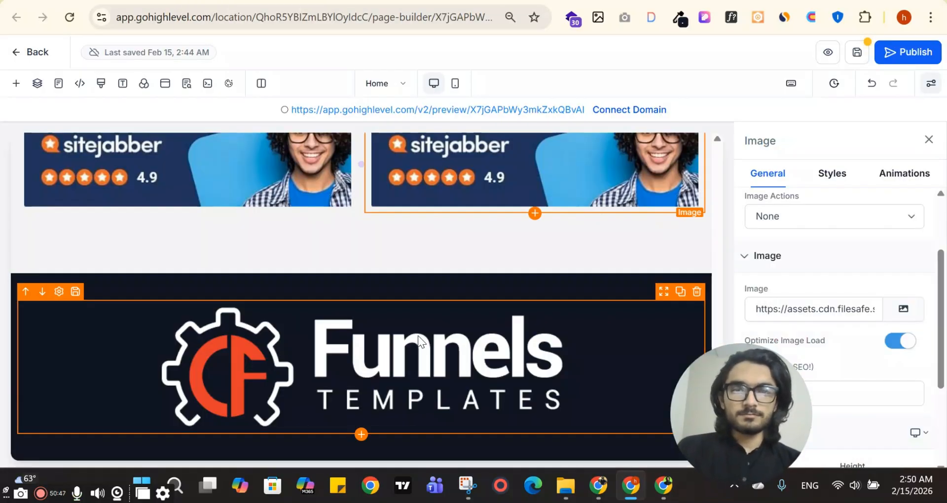
scroll(779, 312, "down", 3)
left_click(783, 338)
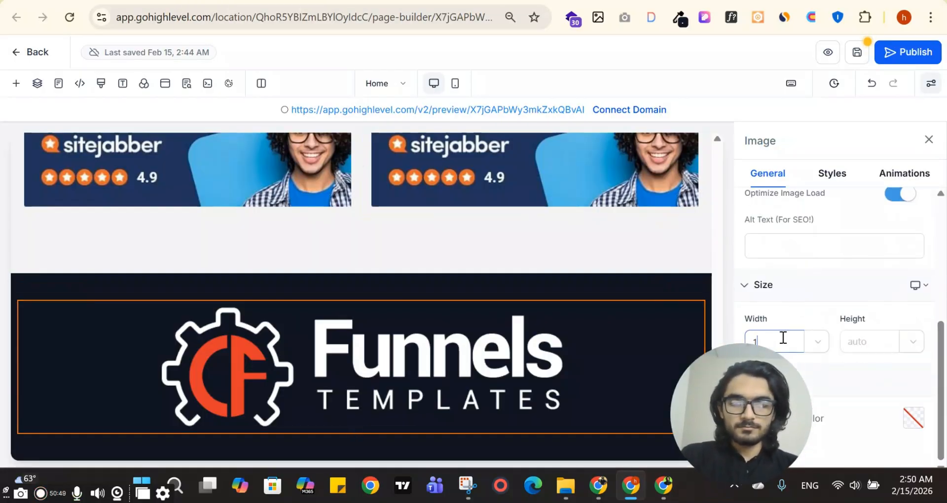
- Clone the paragraph under the Customer Reviews headline and move the copy below the footer logo
scroll(424, 339, "up", 6)
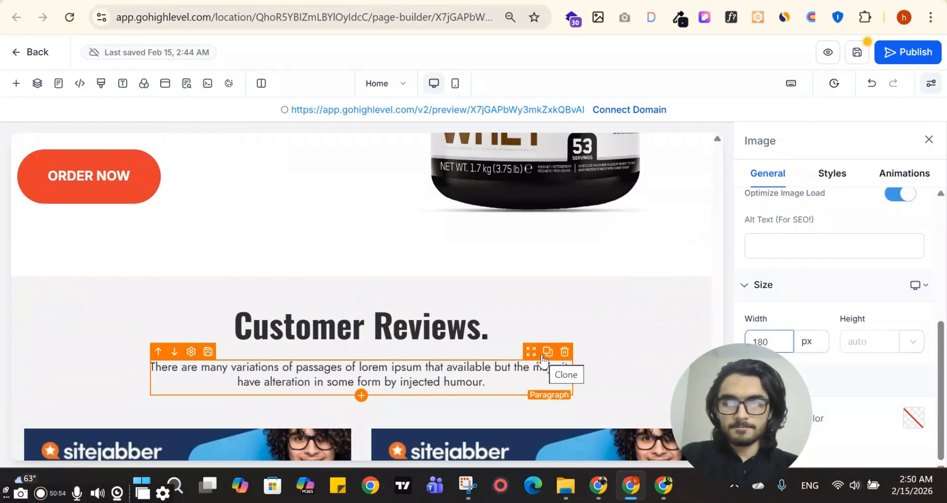
left_click(544, 282)
scroll(533, 266, "down", 3)
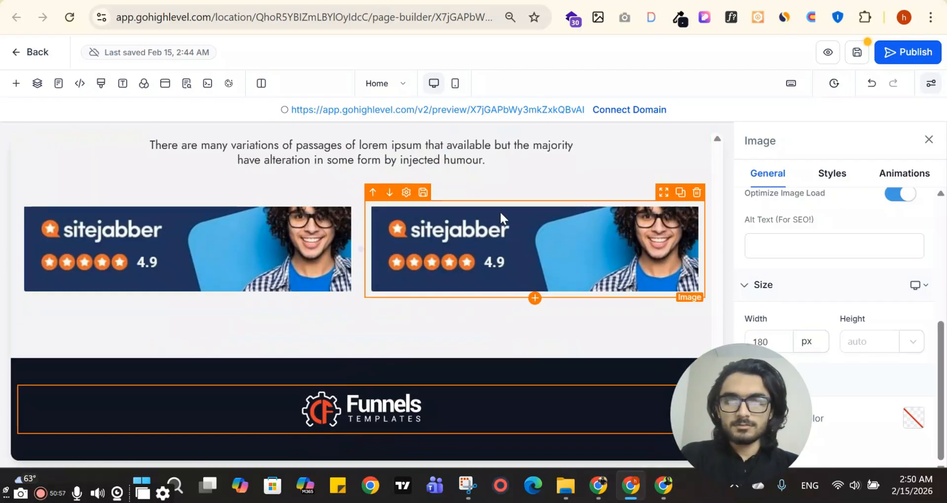
scroll(518, 220, "up", 1)
left_click_drag(531, 206, 534, 398)
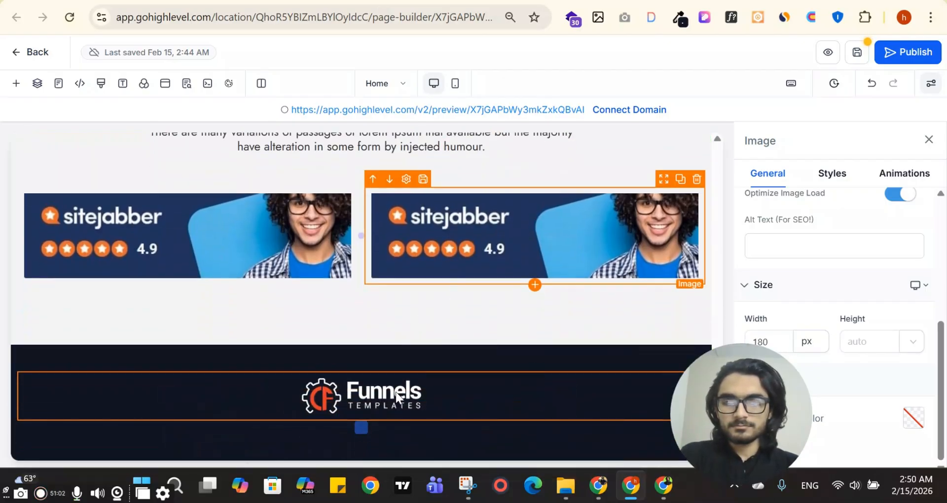
left_click_drag(397, 395, 399, 397)
scroll(375, 395, "down", 1)
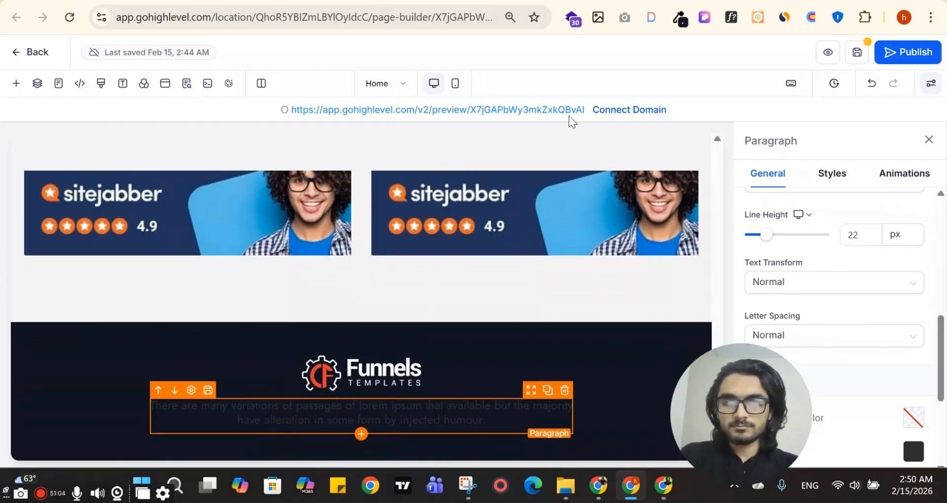
- Replace the footer paragraph's text with the reference page's line "Copyright © 2025 YourName.com | All Rights Reserved.", passed through a blank browser tab
key("ctrl+t")
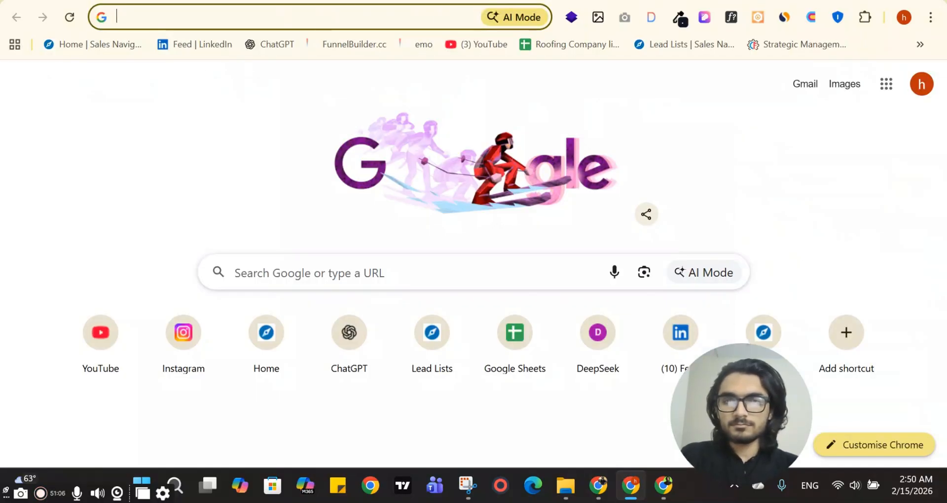
key("ctrl+Tab")
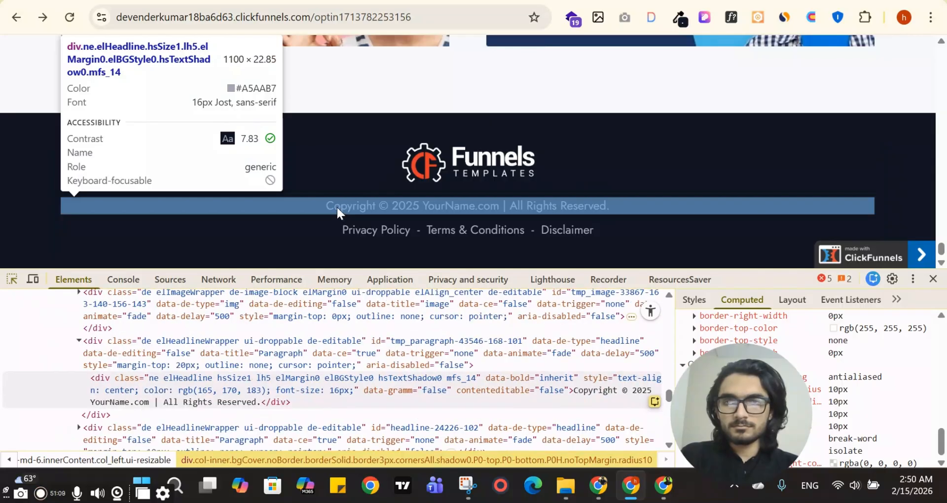
left_click(337, 206)
left_click_drag(325, 206, 699, 211)
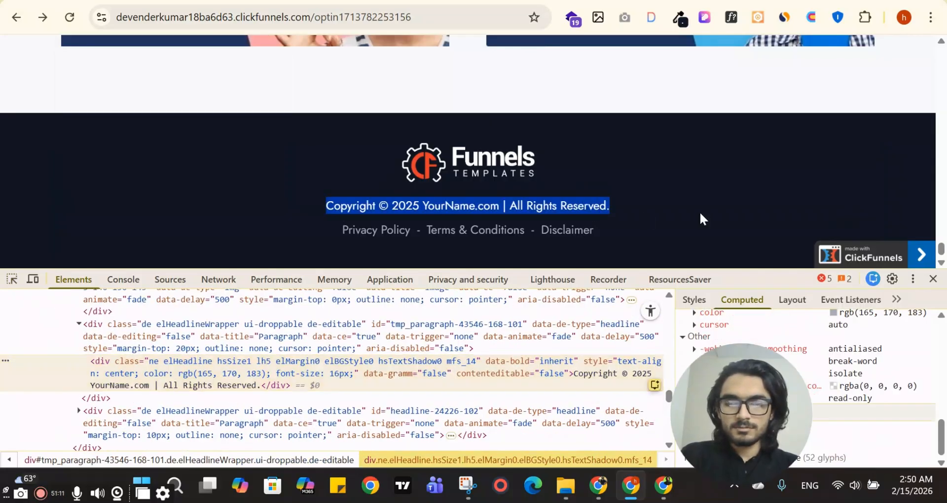
key("ctrl+c")
key("ctrl+Tab")
key("ctrl+v")
key("ctrl+a")
key("BackSpace")
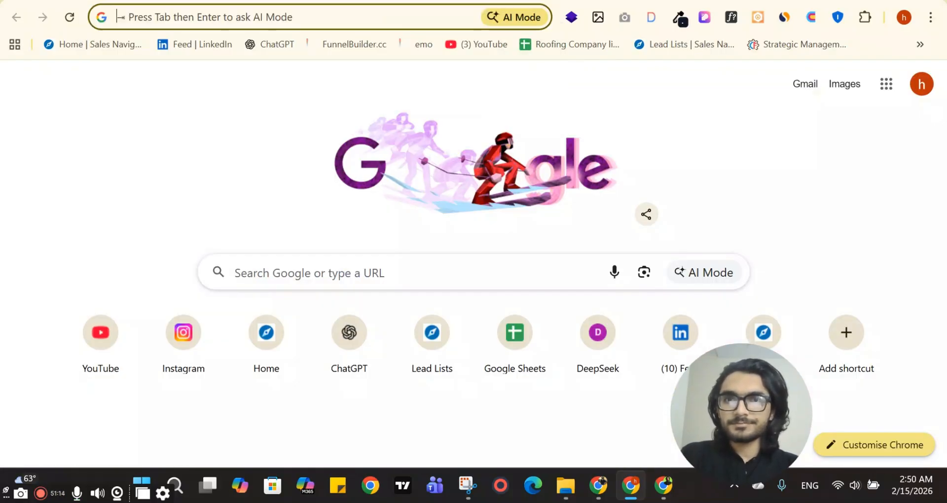
key("ctrl+Tab")
triple_click(385, 414)
key("ctrl+v")
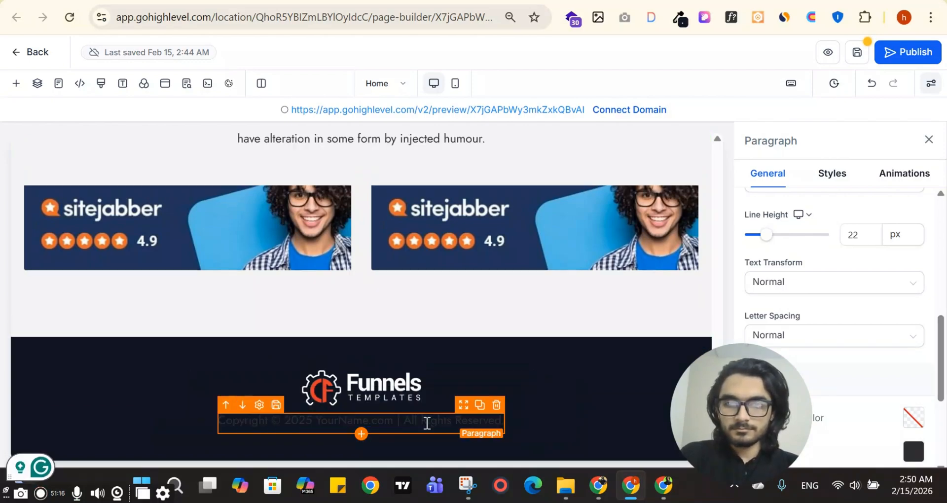
- Set the copyright paragraph's text colour to the light grey-blue default colour
scroll(783, 296, "down", 5)
left_click(907, 304)
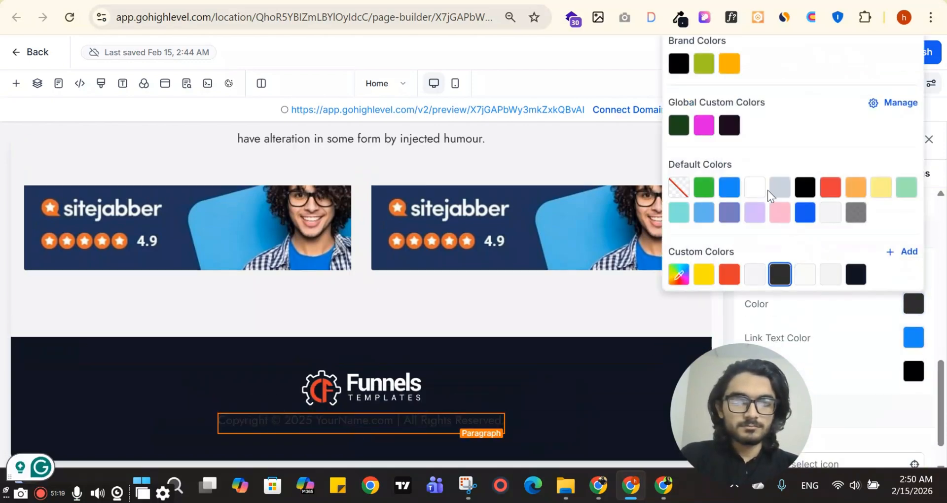
left_click(776, 191)
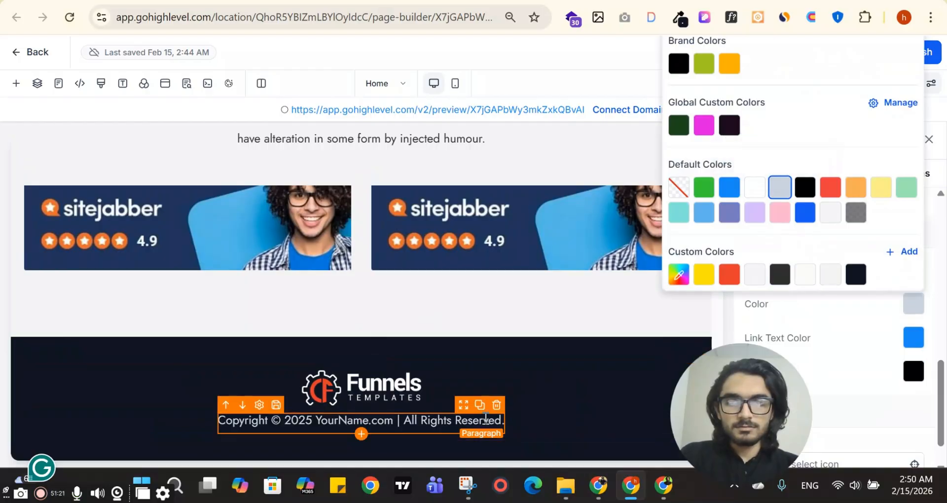
- Clone the copyright paragraph and replace the copy's text with the reference page's line "Privacy Policy - Terms & Conditions - Disclaimer"
left_click(537, 1)
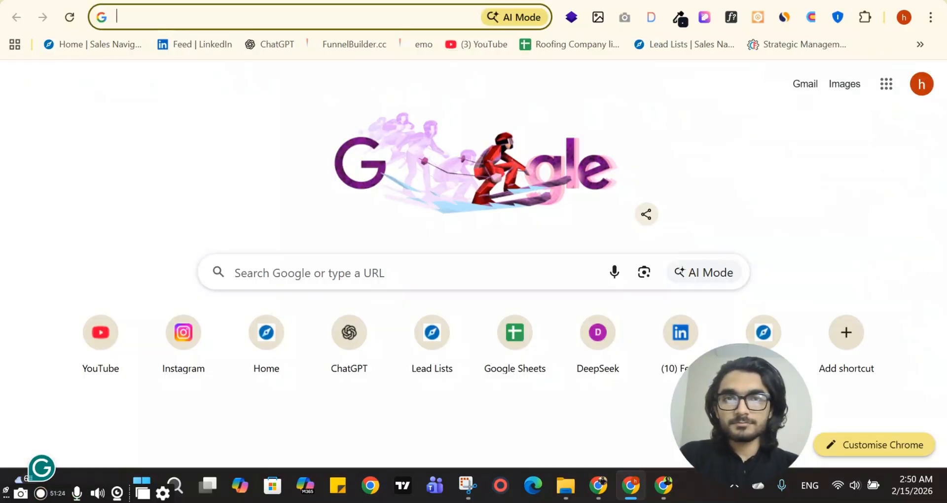
left_click(494, 1)
left_click_drag(332, 231, 628, 224)
key("ctrl+c")
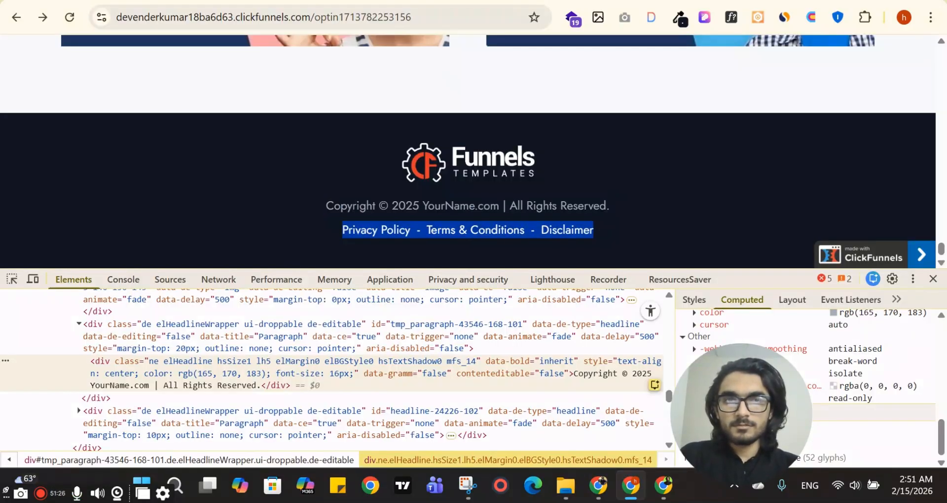
left_click(527, 0)
key("ctrl+v")
key("ctrl+a")
key("ctrl+x")
left_click(444, 0)
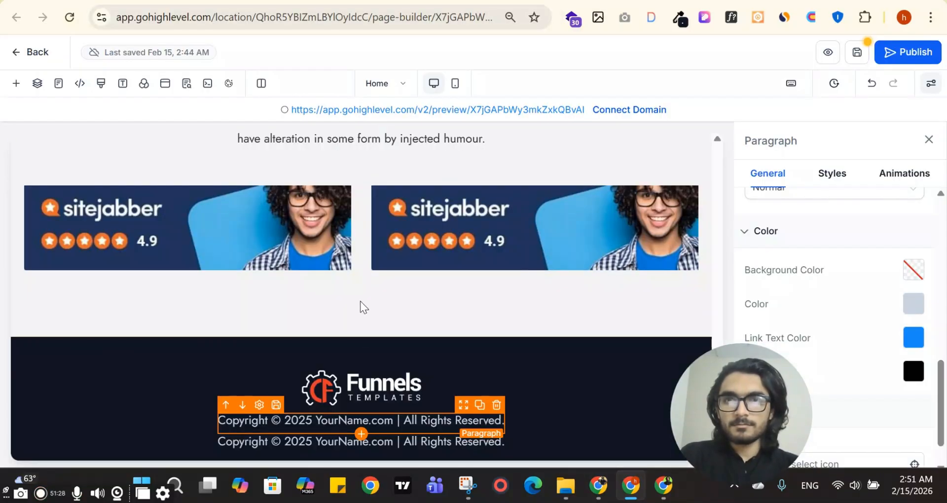
left_click(398, 442)
triple_click(398, 442)
key("ctrl+v")
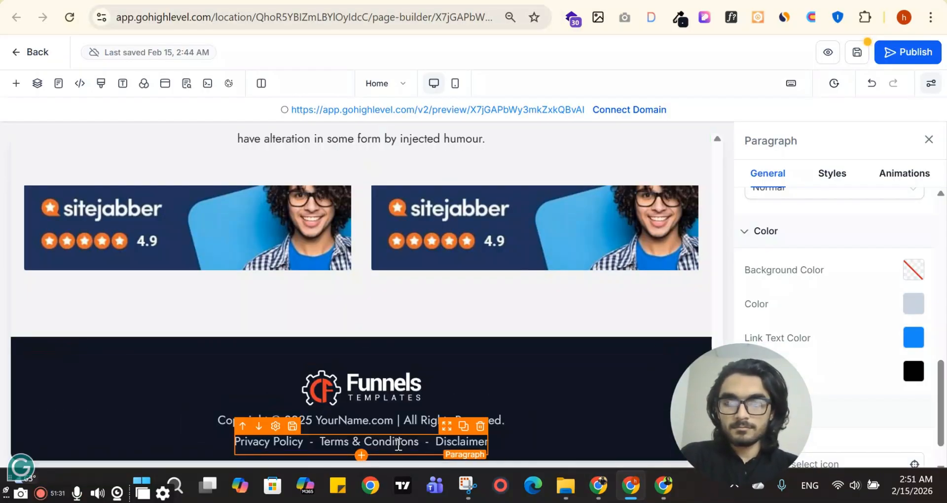
- Close the element settings and save the page
left_click(594, 391)
scroll(610, 328, "down", 1)
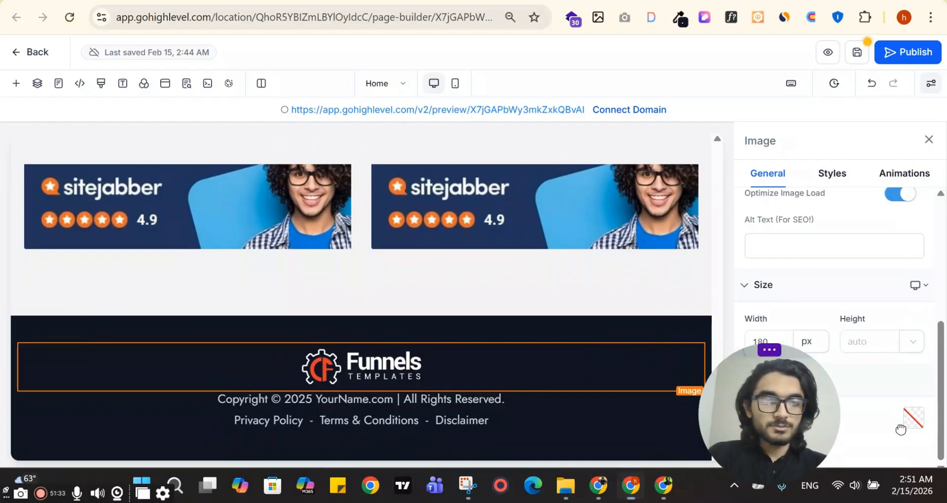
left_click(930, 140)
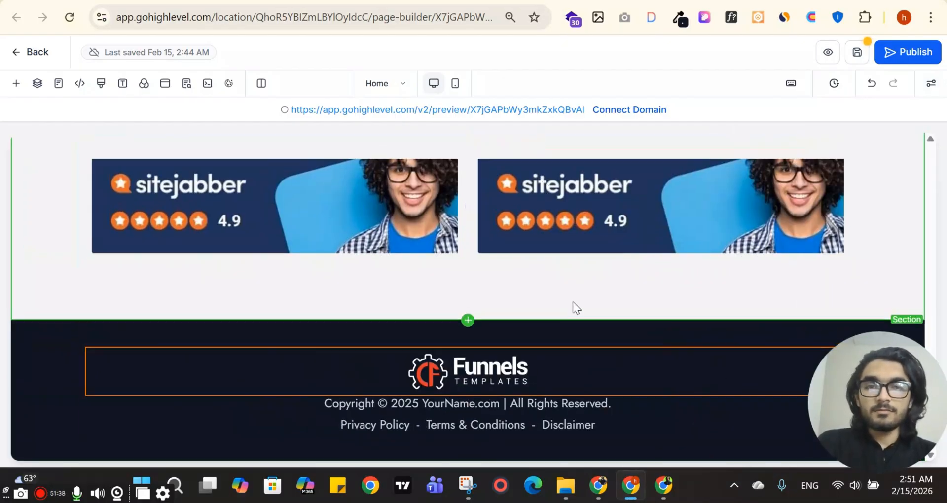
scroll(729, 289, "up", 3)
scroll(730, 289, "up", 3)
key("ctrl+plus")
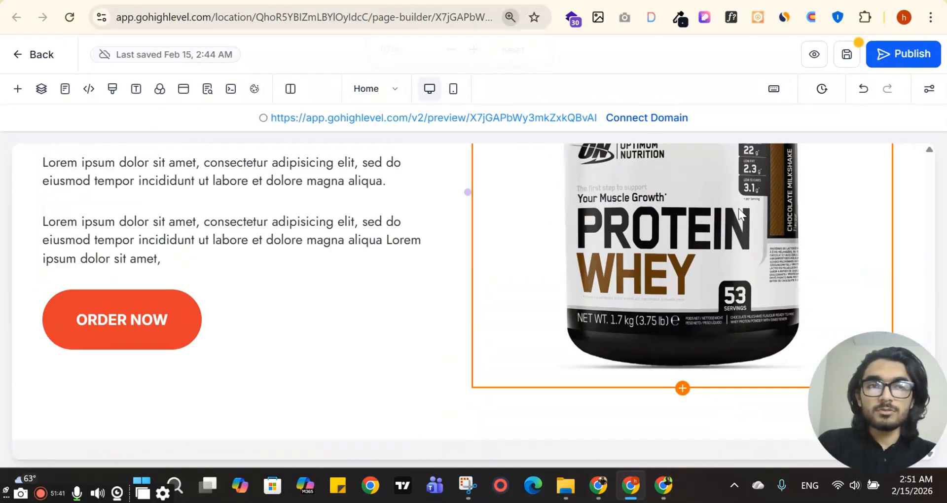
scroll(738, 208, "up", 2)
left_click(847, 56)
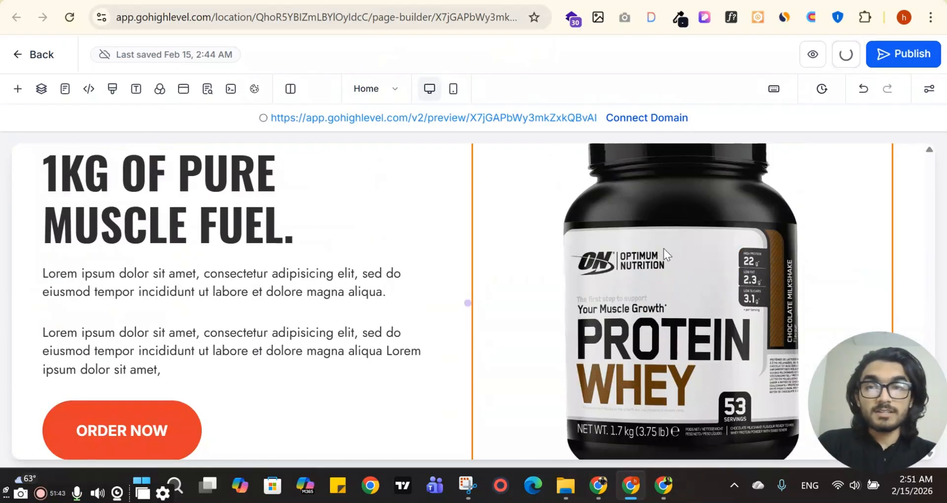
scroll(663, 247, "up", 9)
scroll(663, 250, "down", 3)
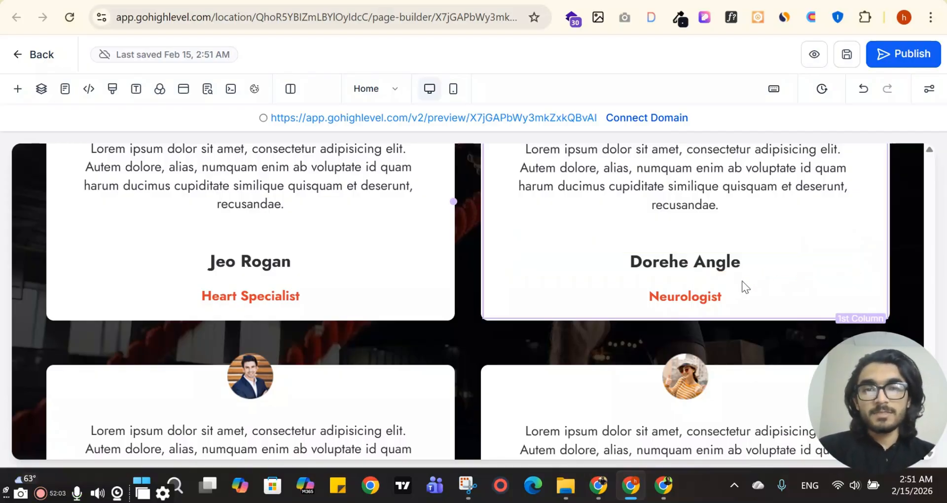
- Review the built page in the editor from the testimonials back up to the hero section
scroll(741, 280, "up", 10)
scroll(713, 251, "up", 15)
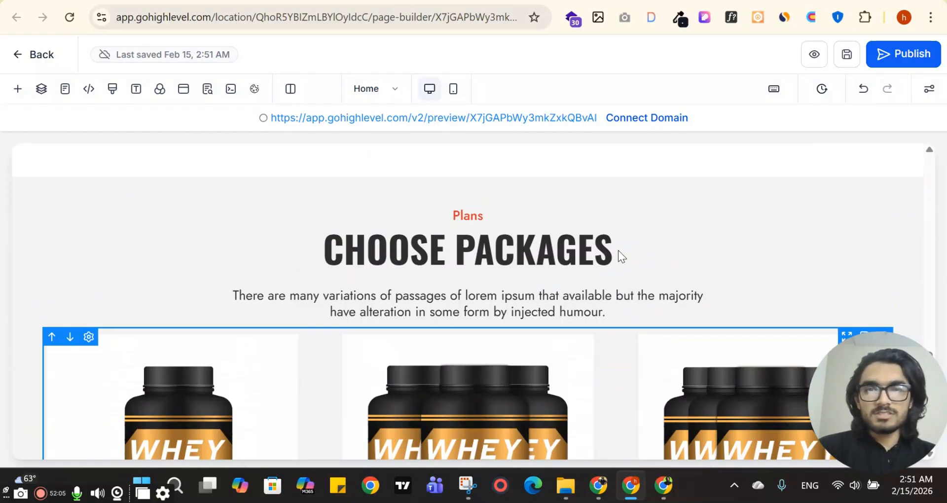
scroll(753, 263, "up", 10)
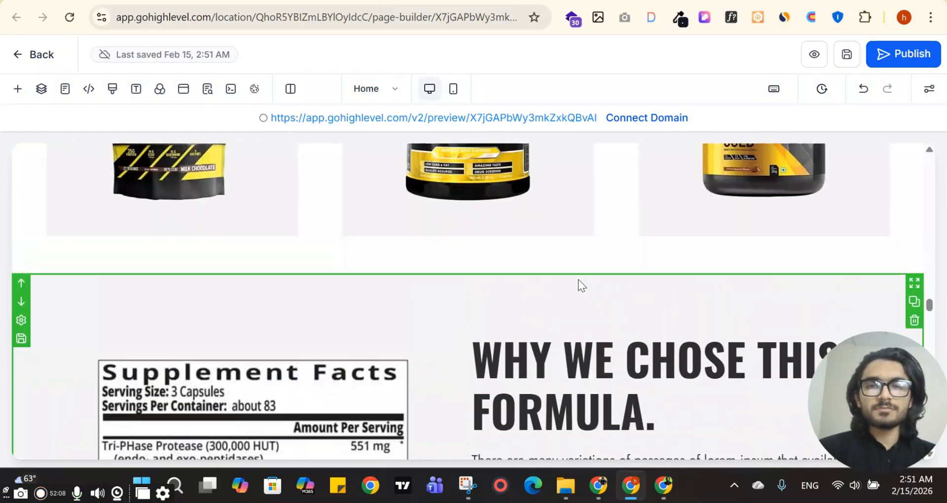
scroll(626, 271, "up", 15)
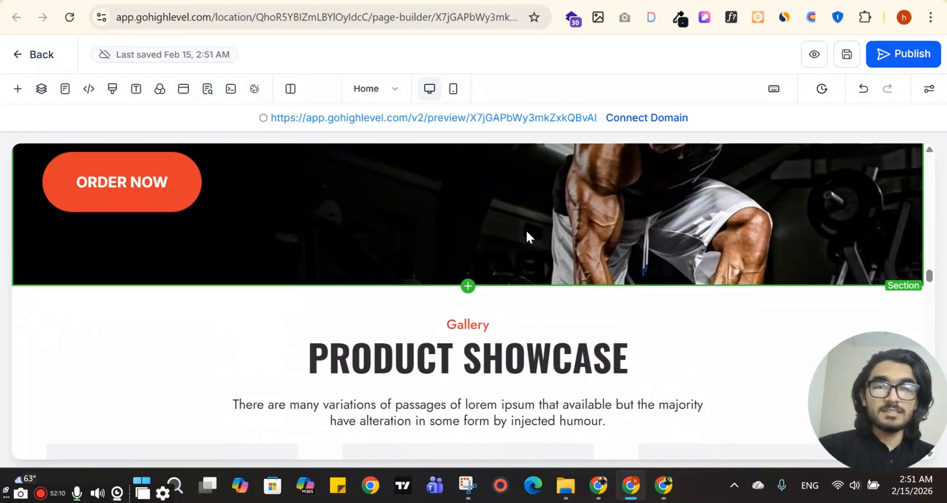
scroll(622, 271, "up", 10)
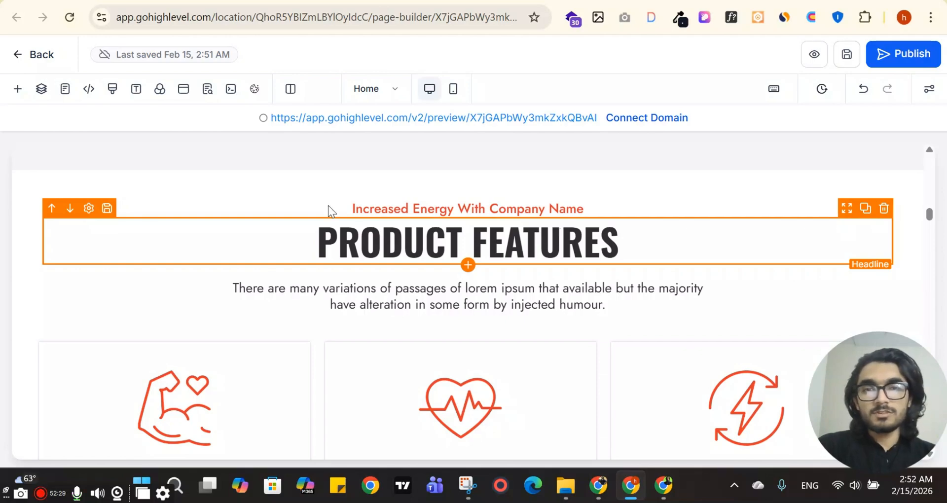
scroll(625, 257, "up", 10)
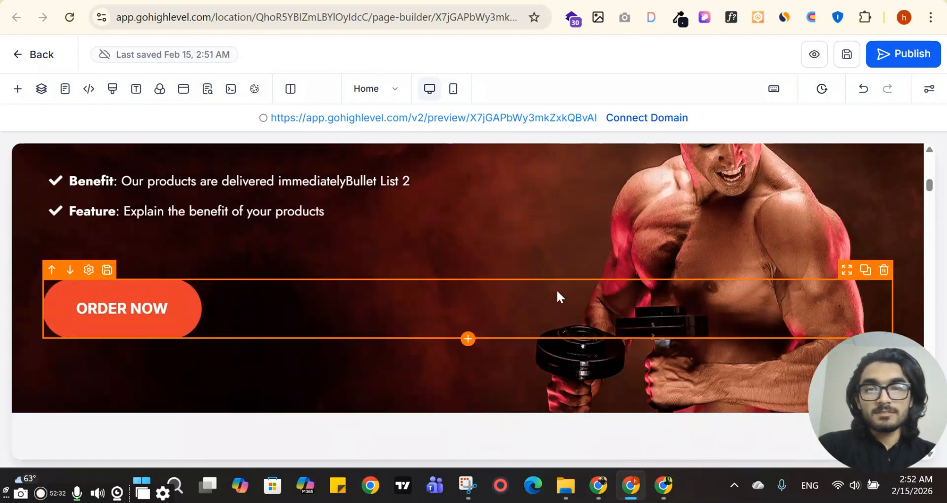
scroll(558, 292, "up", 5)
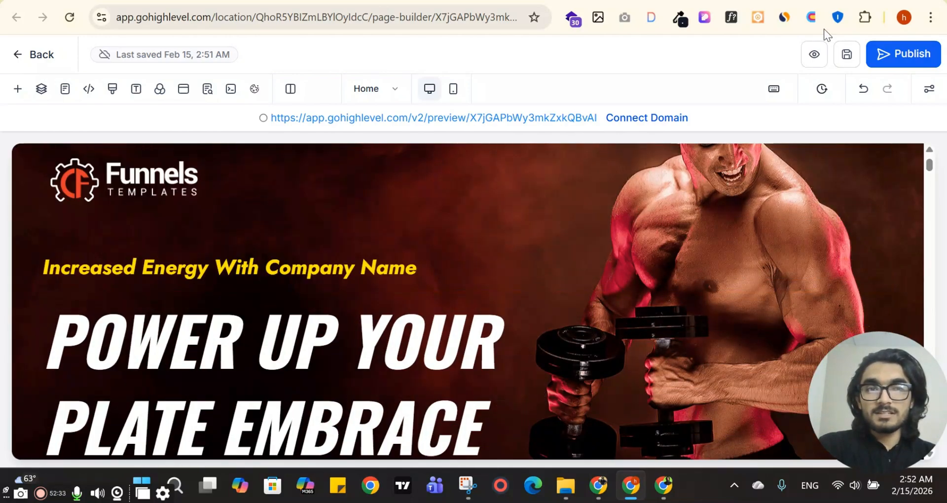
- Preview the page, check its sections from the hero down to the muscle fuel section, and close the preview
left_click(814, 60)
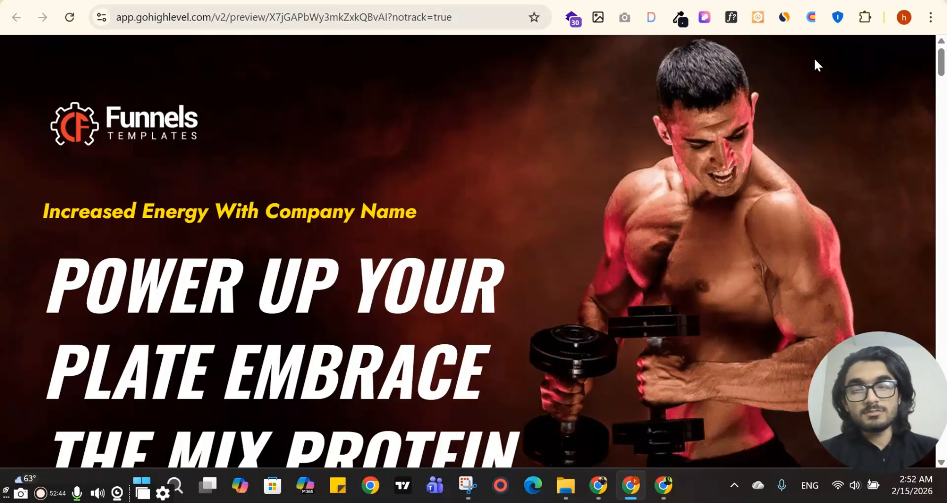
scroll(570, 160, "down", 20)
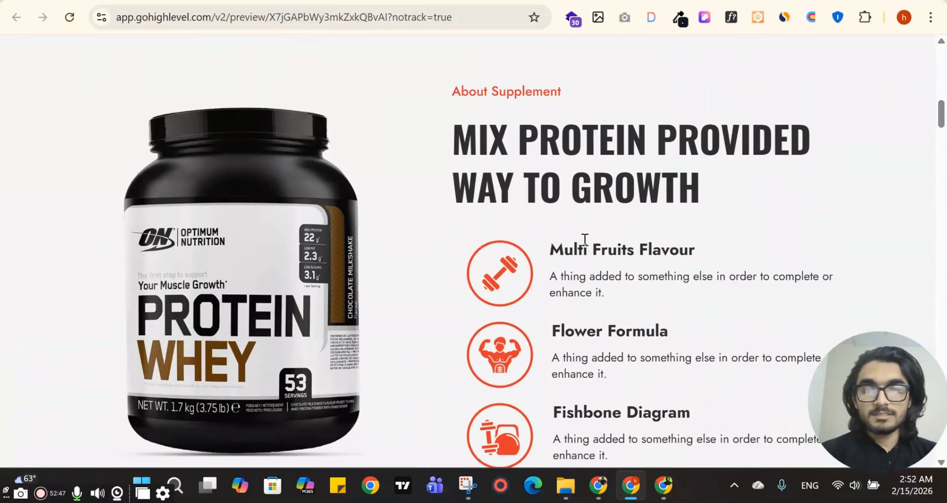
scroll(594, 239, "down", 20)
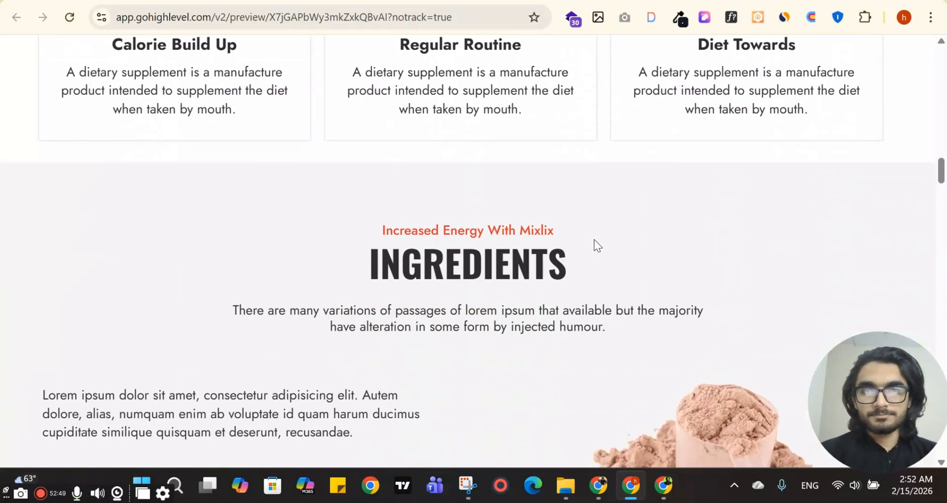
scroll(594, 239, "down", 20)
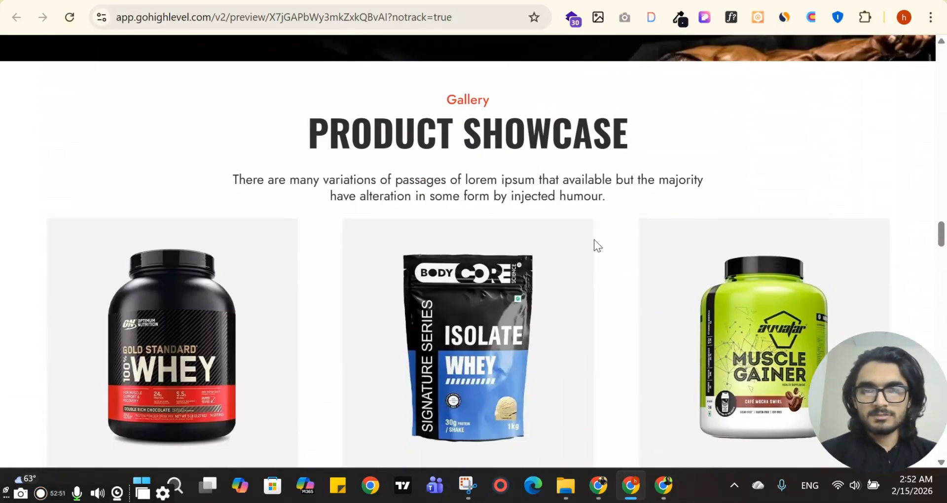
scroll(594, 238, "down", 20)
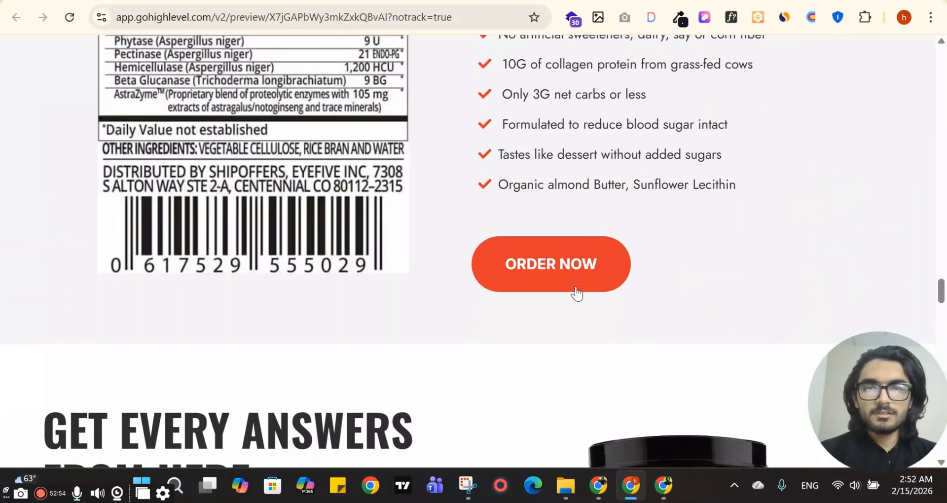
scroll(565, 269, "down", 5)
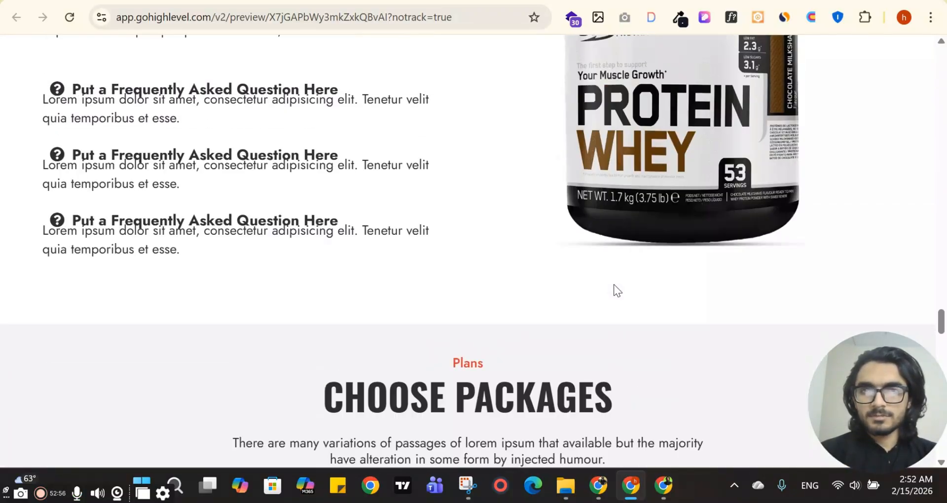
scroll(475, 199, "down", 20)
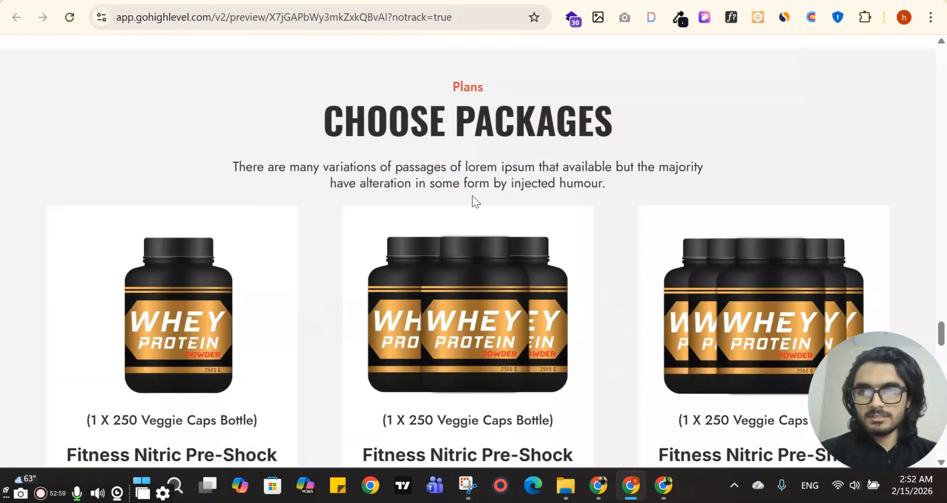
scroll(490, 209, "down", 15)
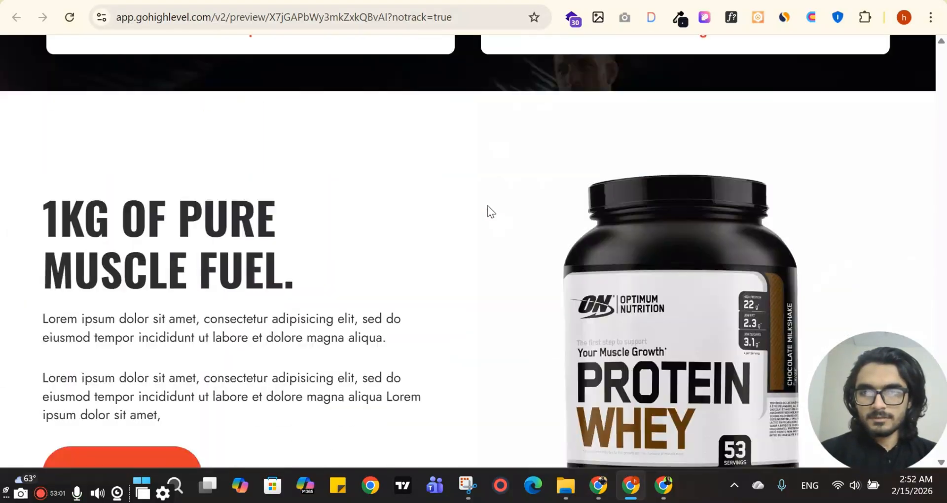
key("ctrl+w")
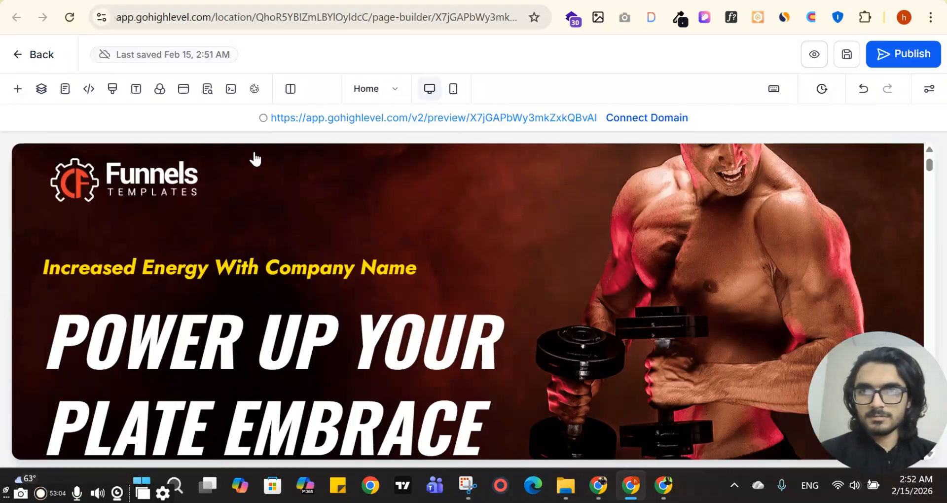
- Check the spacing between questions and answers in the reference page's FAQ section, and return to the page builder
scroll(354, 276, "down", 15)
scroll(319, 274, "up", 10)
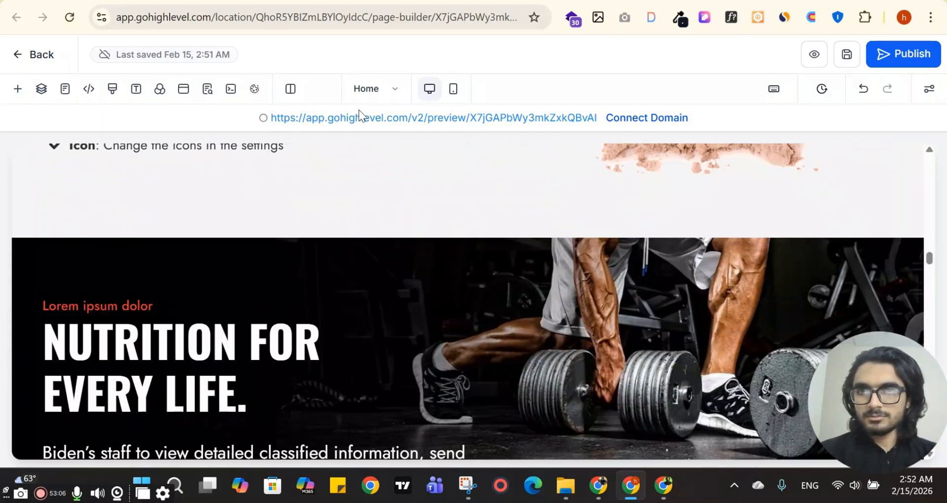
key("ctrl+Tab")
scroll(278, 182, "up", 15)
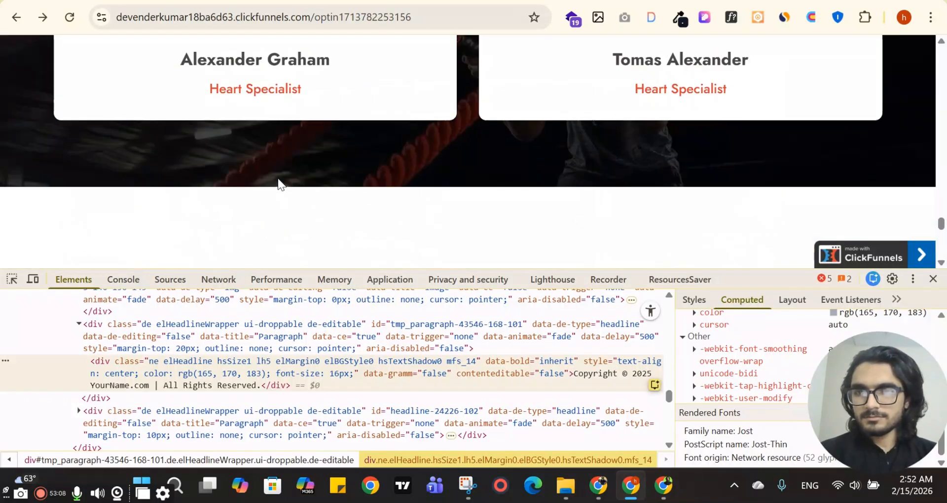
scroll(277, 178, "up", 10)
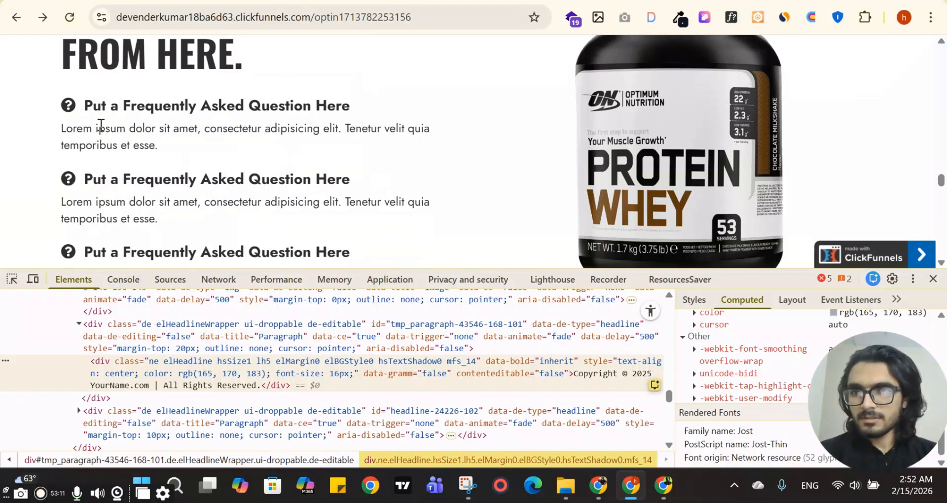
key("ctrl+Tab")
scroll(338, 256, "down", 10)
key("ctrl+Tab")
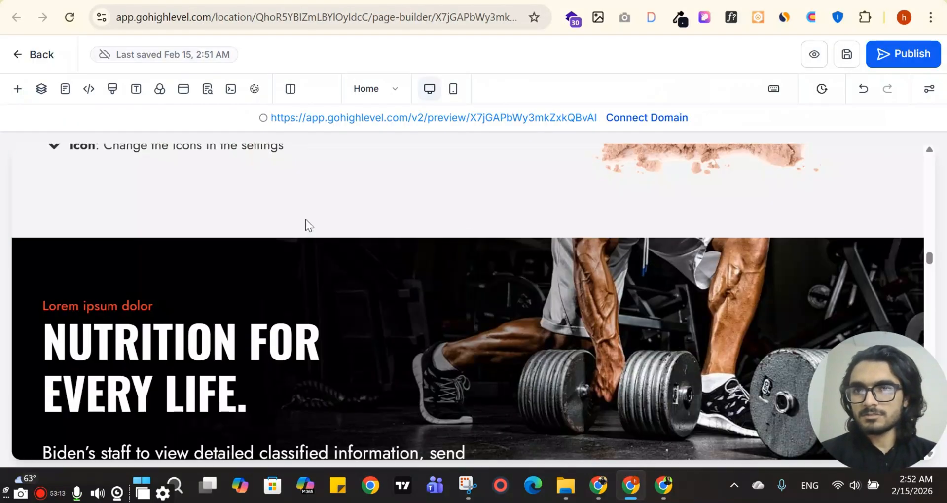
- Set the top margin of the first FAQ answer paragraph to 0 px
scroll(304, 247, "down", 15)
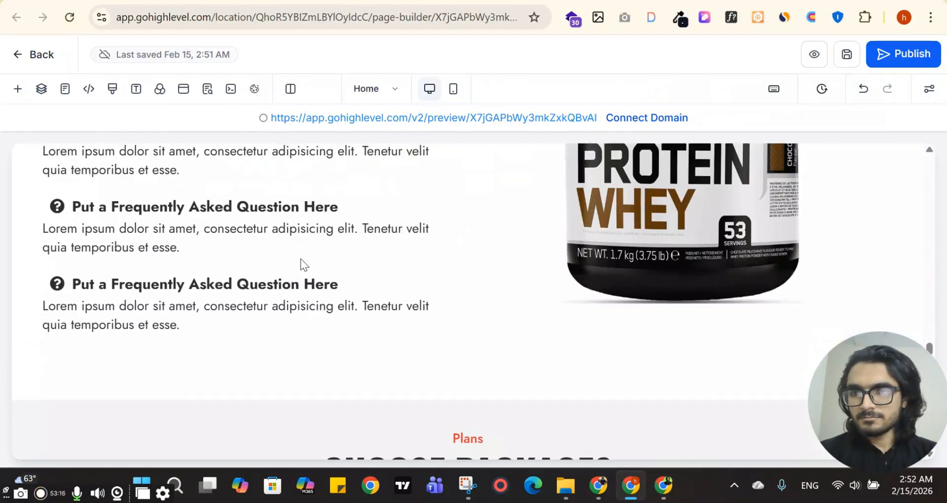
left_click(297, 242)
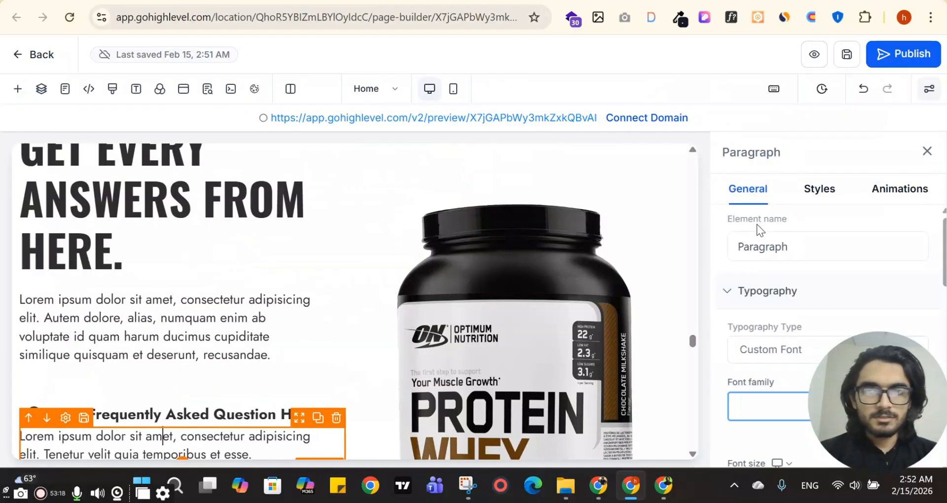
scroll(797, 289, "down", 3)
scroll(798, 289, "down", 5)
left_click(826, 199)
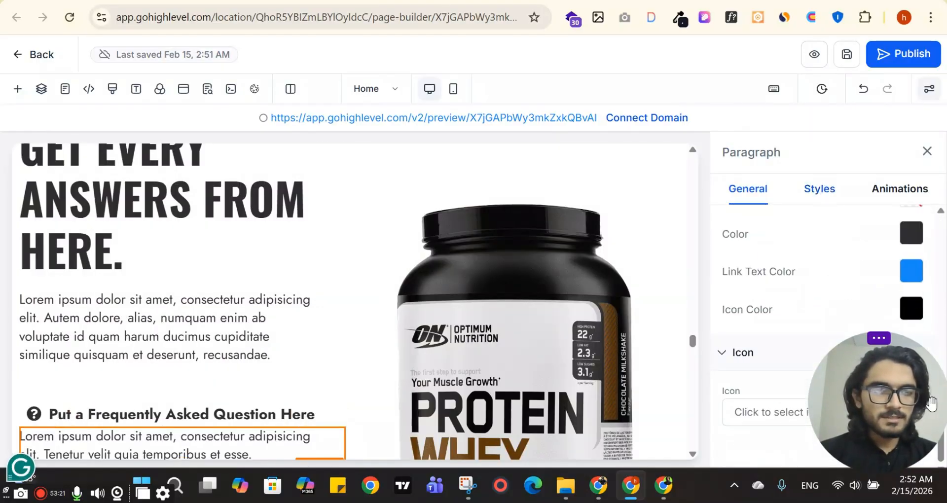
left_click_drag(913, 416, 547, 419)
scroll(903, 321, "down", 5)
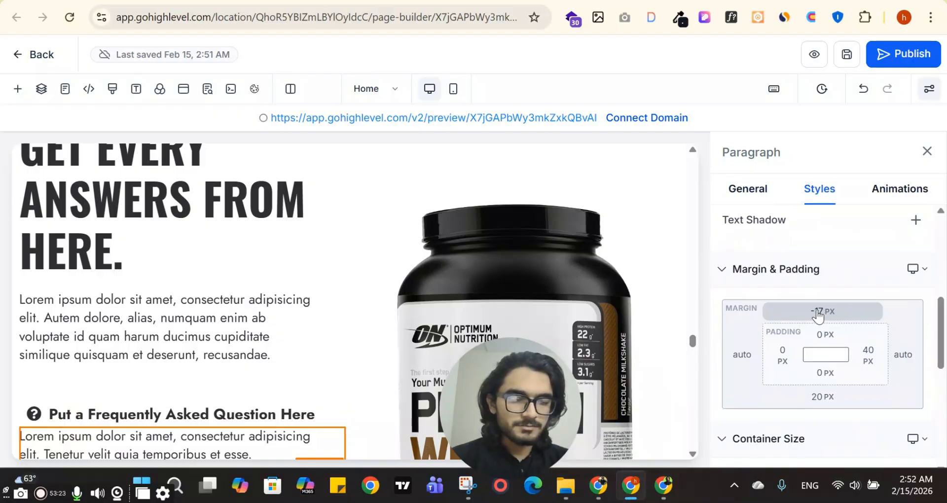
left_click(822, 311)
left_click(852, 381)
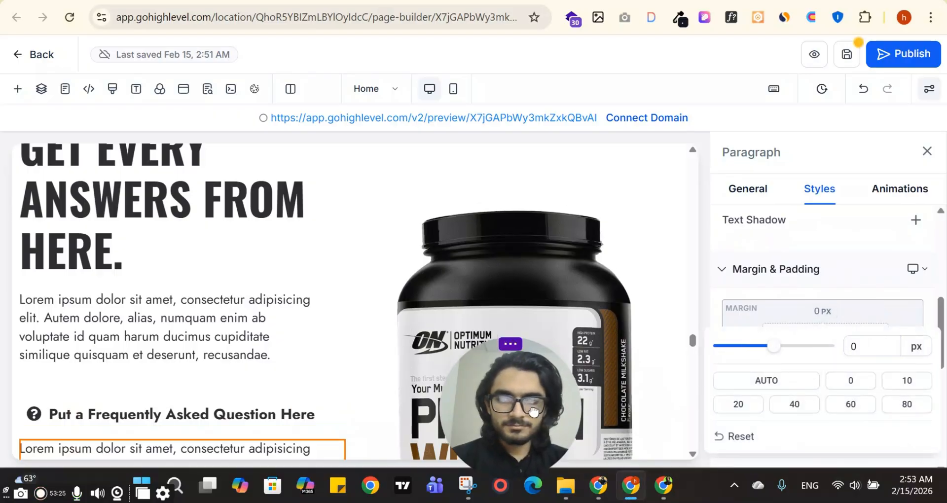
- Set the top margin of the second and third FAQ answer paragraphs to 0 px
scroll(216, 314, "down", 5)
left_click(114, 246)
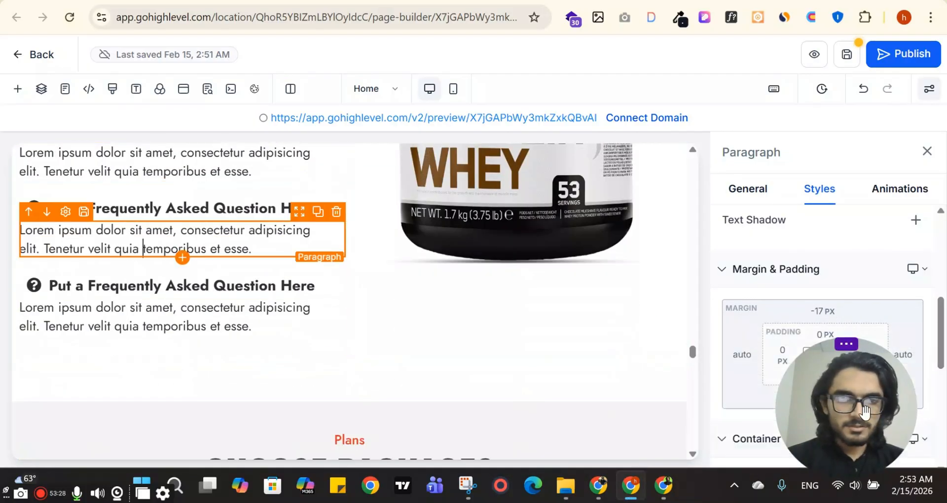
left_click(826, 315)
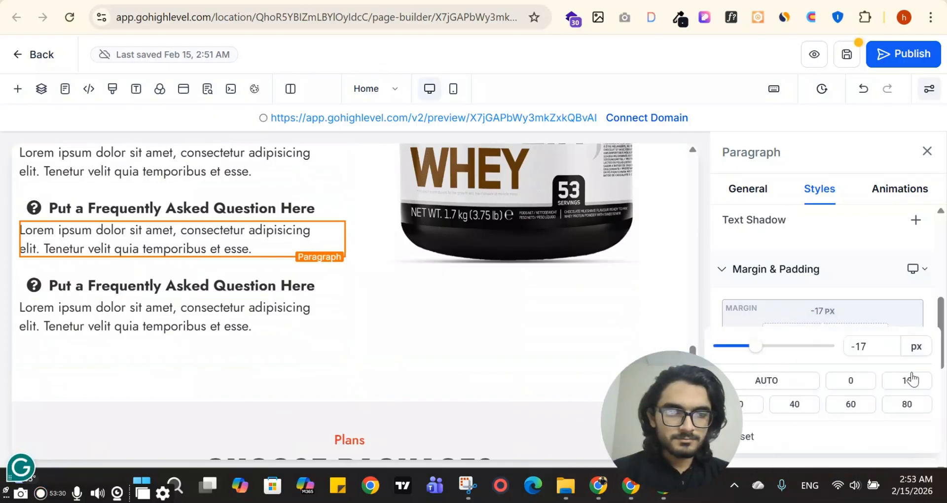
left_click(186, 286)
left_click(176, 320)
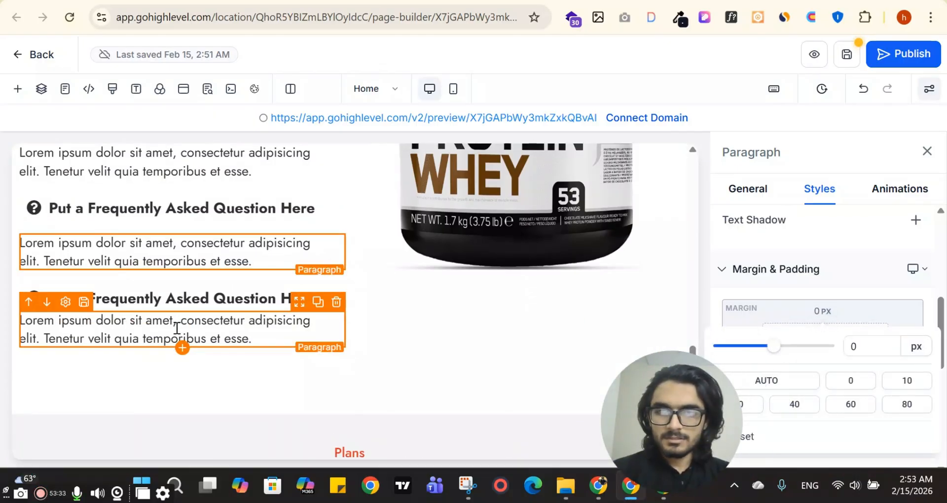
left_click(830, 309)
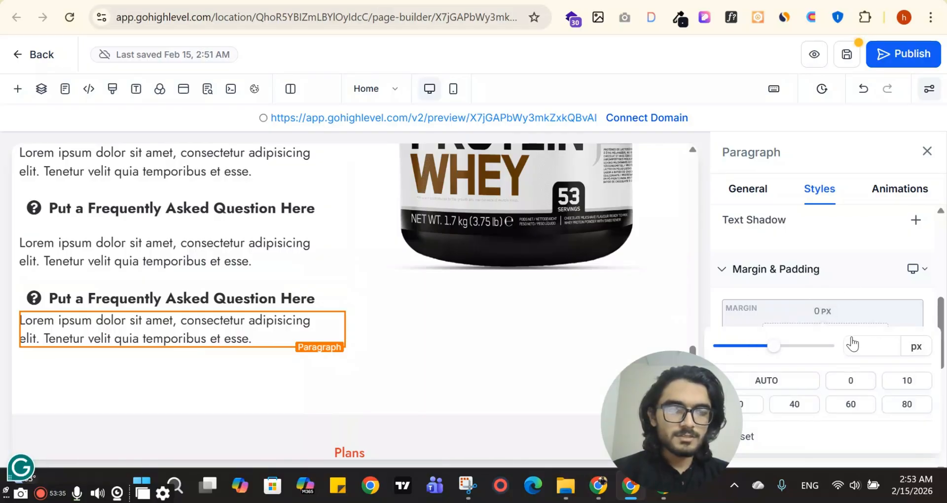
- Save the page and review its preview from the hero down to the packages, checking the spacing of the FAQ answers
left_click(809, 55)
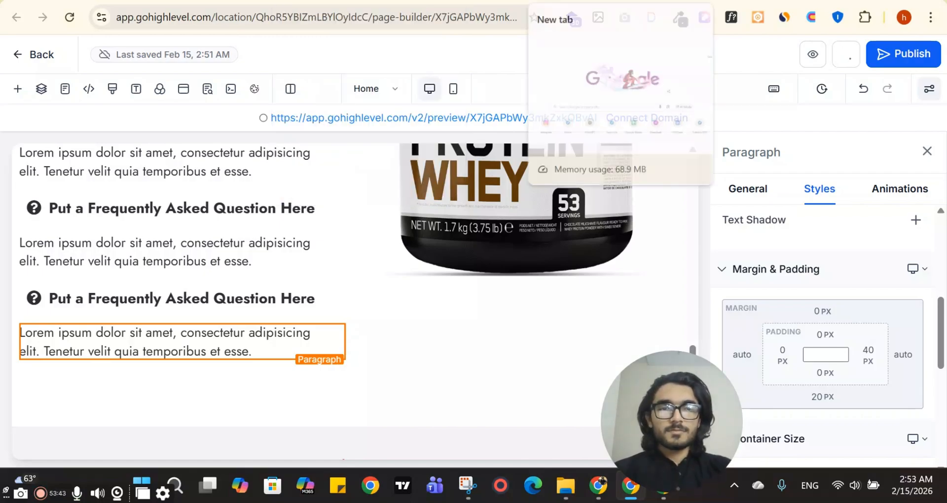
left_click(543, 2)
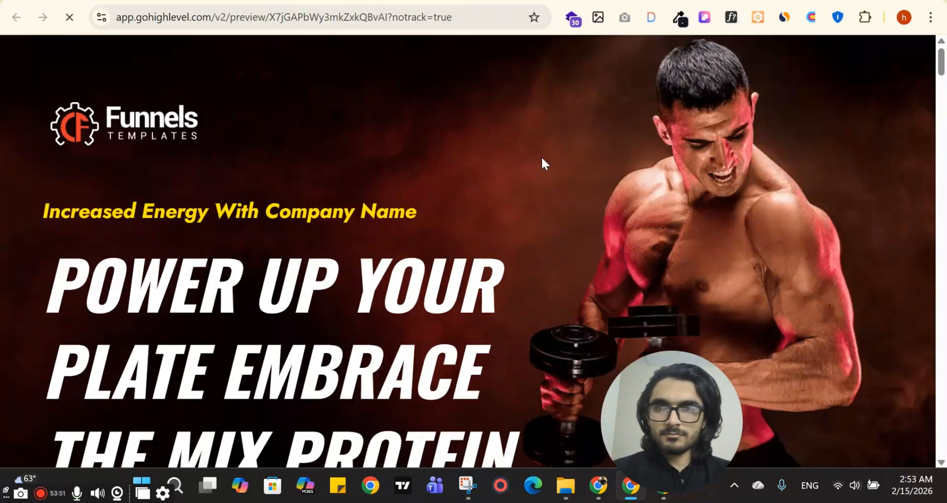
scroll(682, 153, "down", 5)
scroll(683, 153, "up", 5)
scroll(684, 156, "down", 15)
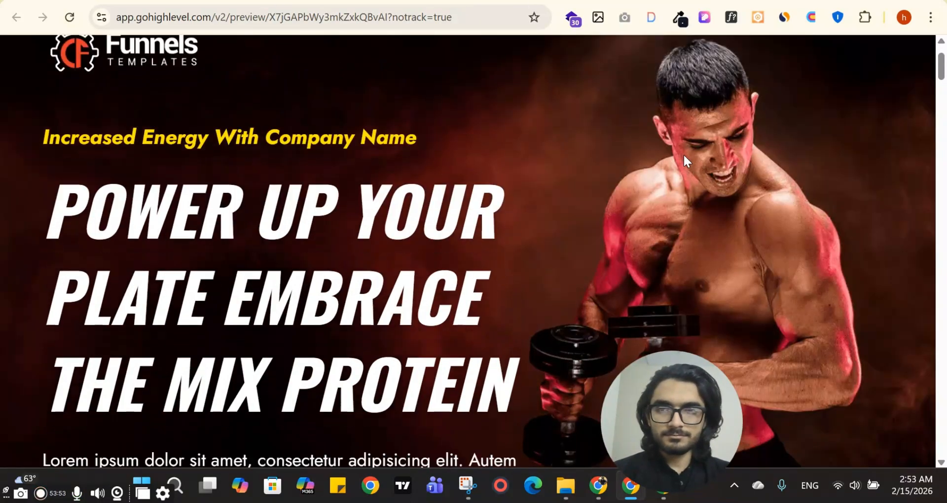
scroll(684, 155, "down", 15)
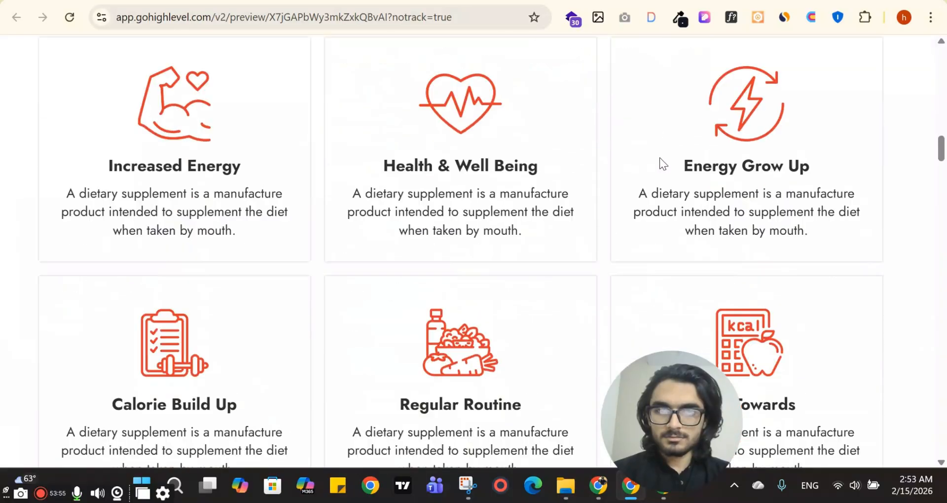
scroll(582, 166, "down", 15)
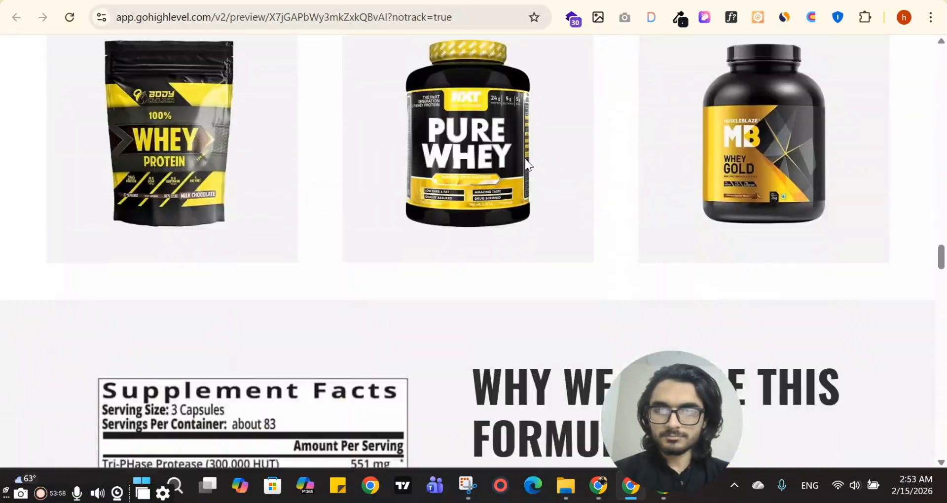
scroll(396, 168, "up", 3)
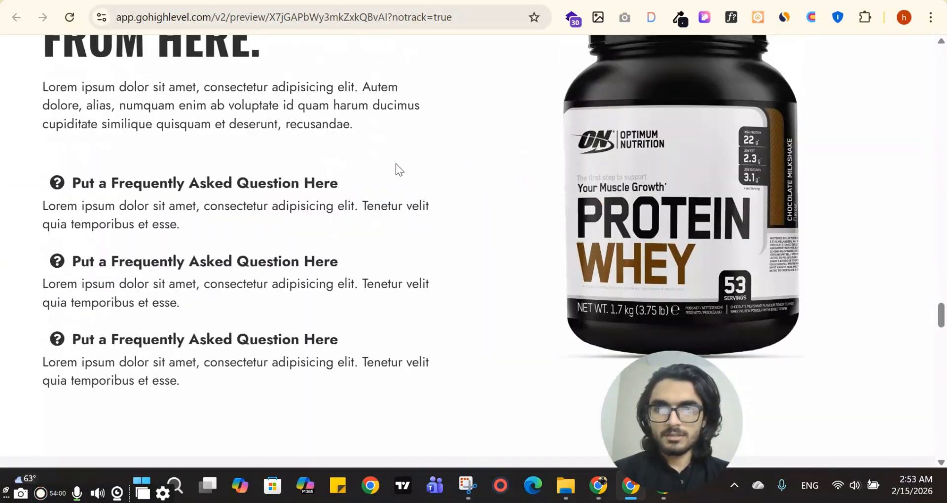
scroll(313, 198, "down", 5)
scroll(382, 179, "down", 15)
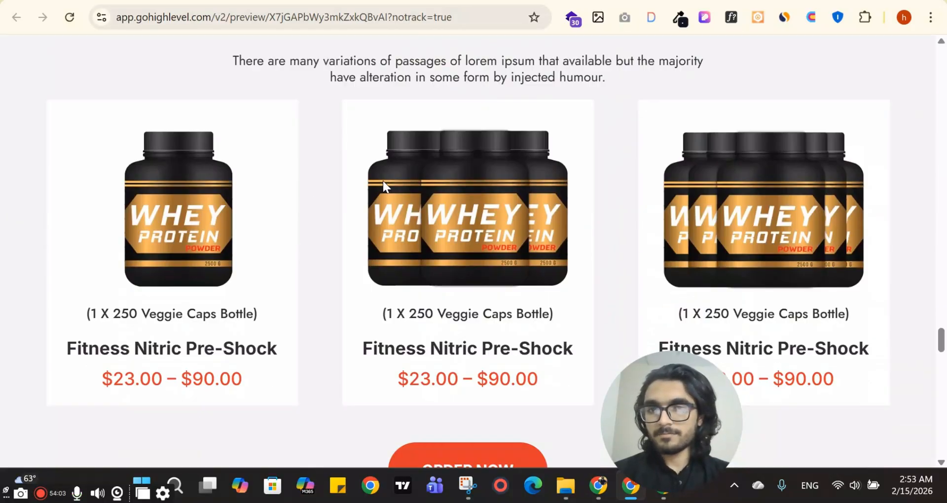
- Review the rest of the page preview from the packages to the footer, and back up through the FAQ to the product showcase
scroll(381, 182, "down", 15)
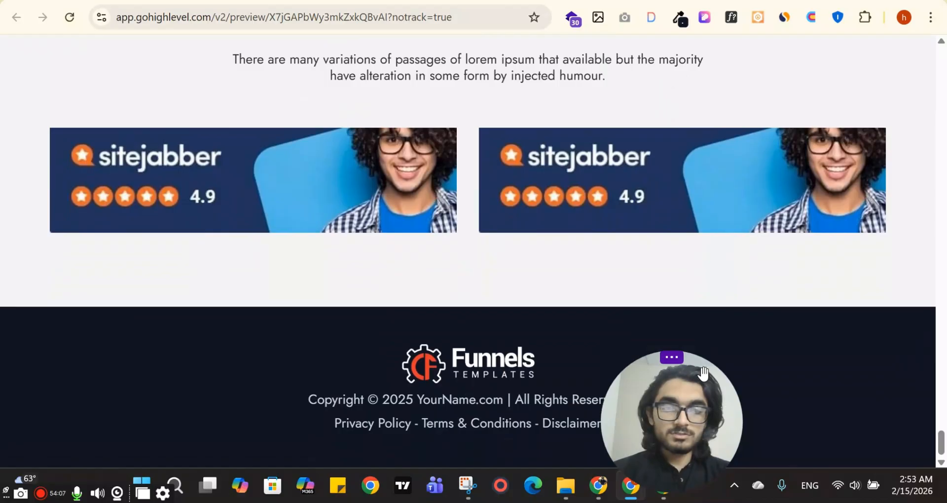
left_click_drag(703, 374, 849, 382)
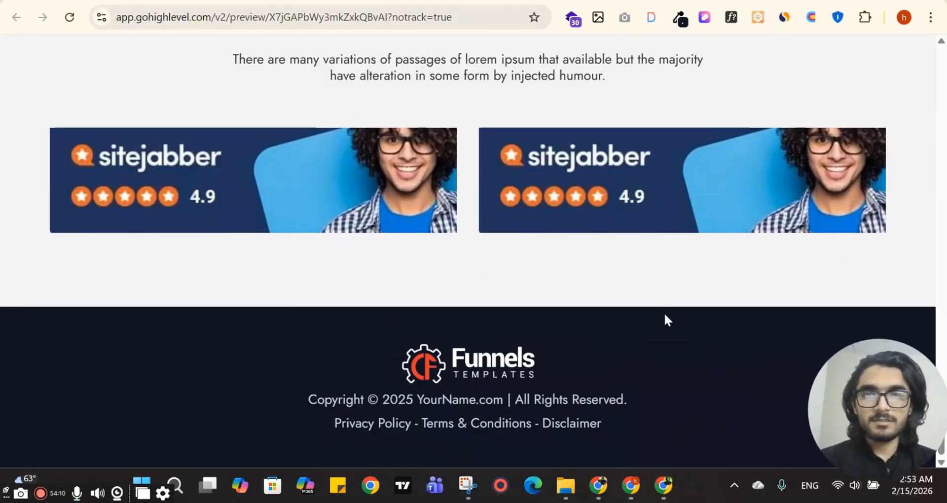
scroll(661, 320, "up", 1)
scroll(505, 283, "up", 3)
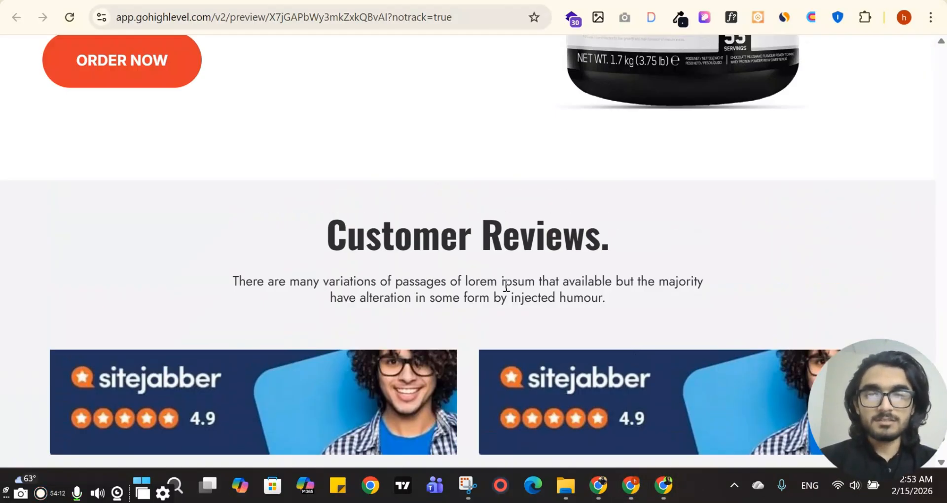
scroll(523, 271, "up", 3)
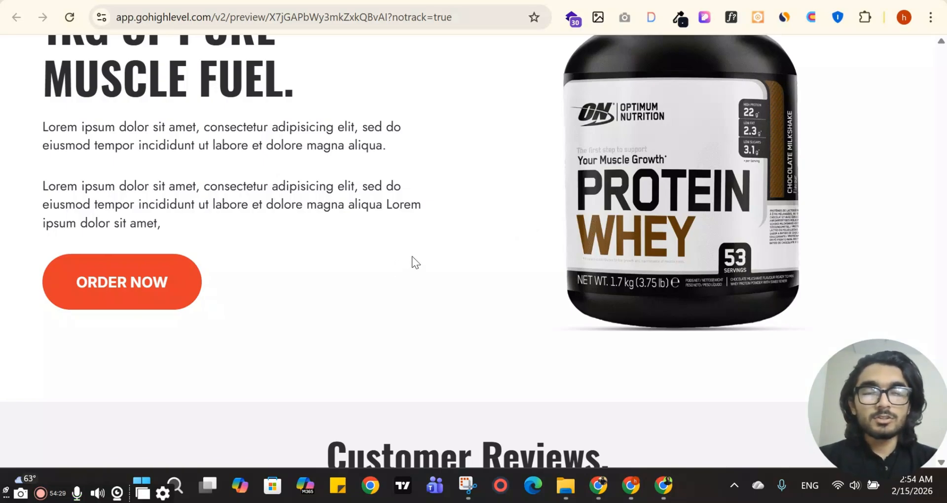
scroll(416, 256, "up", 20)
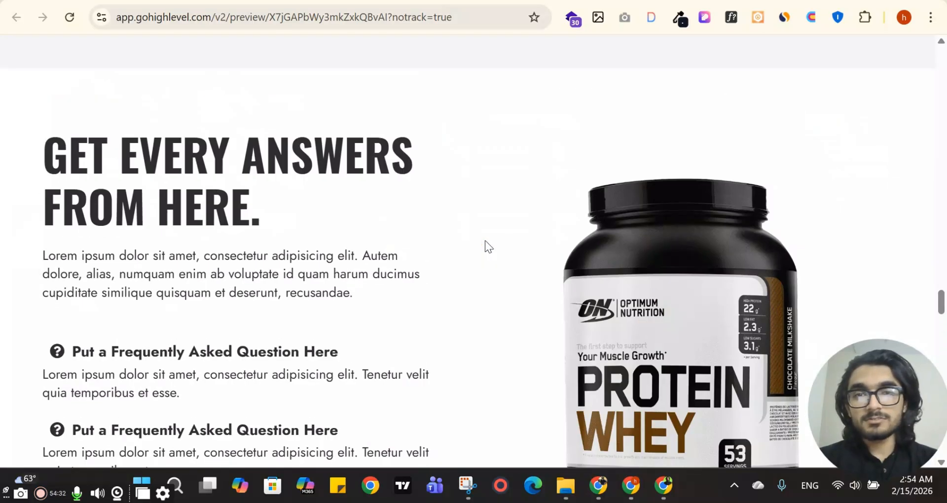
scroll(484, 241, "up", 15)
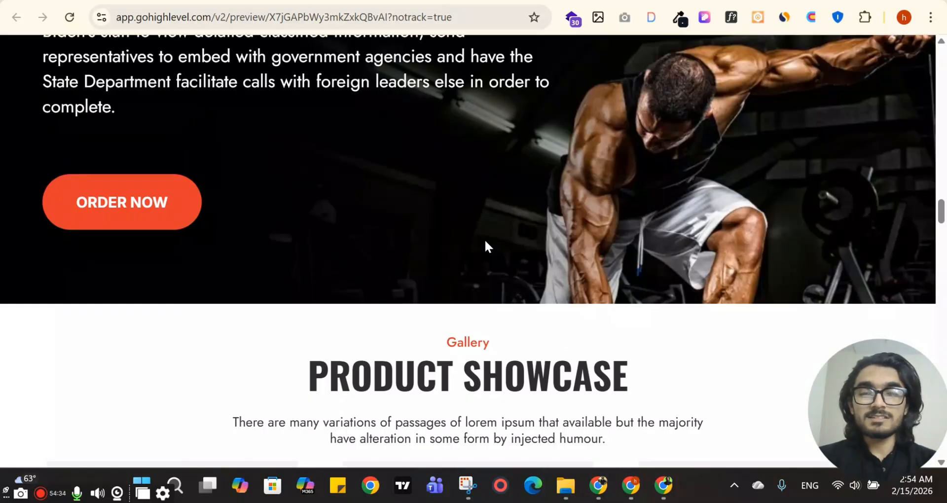